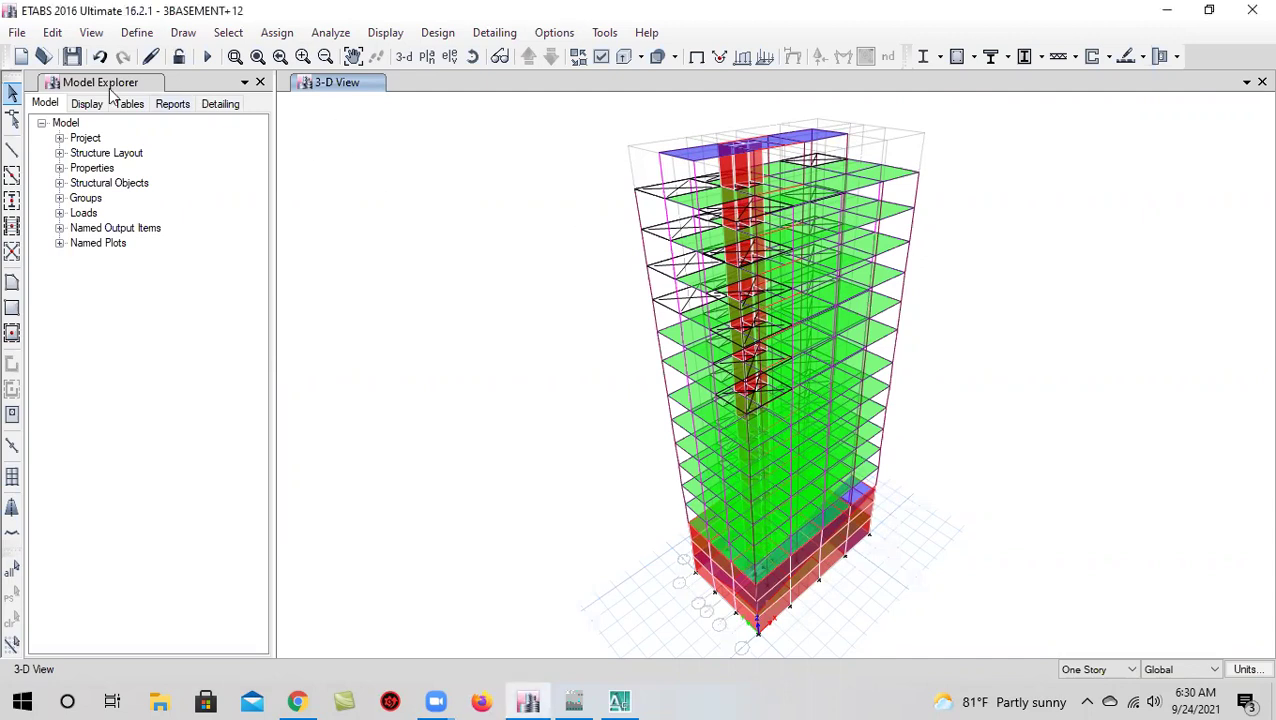
Save the model and rotate the 3-D view to look at the building from higher above
left_click(72, 56)
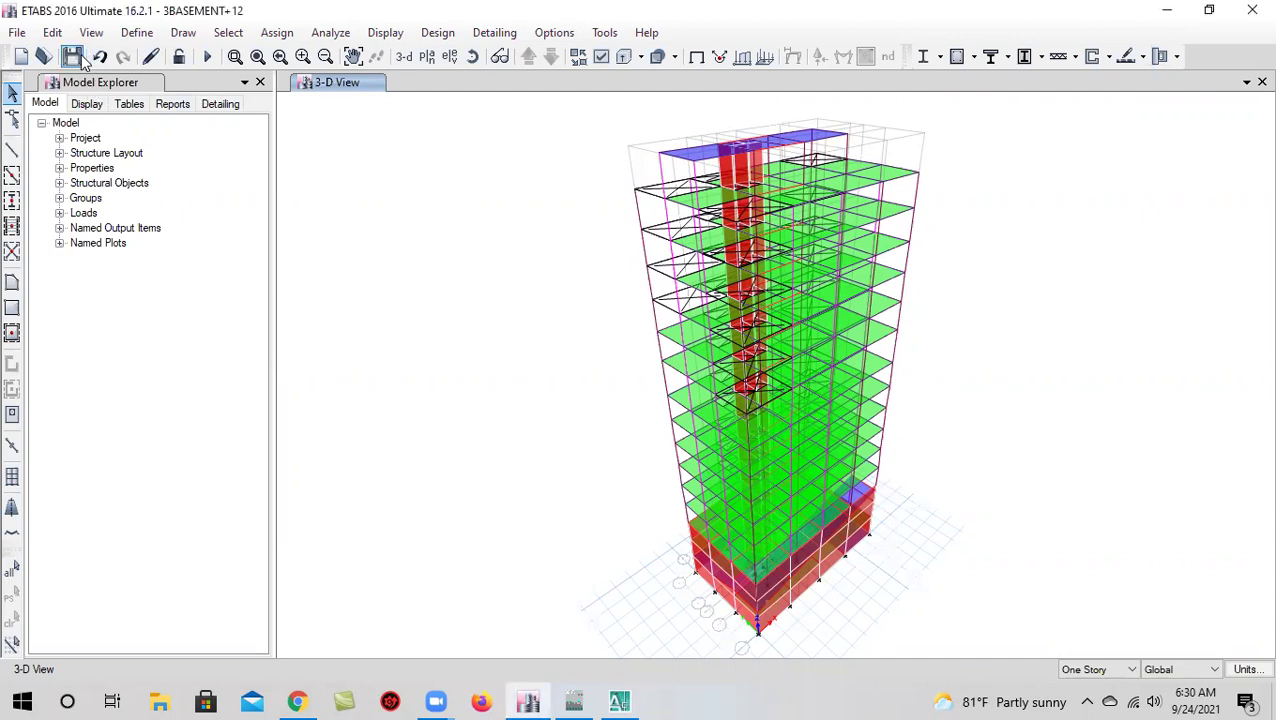
left_click(472, 56)
left_click_drag(635, 522, 618, 571)
middle_click_drag(619, 571, 575, 593)
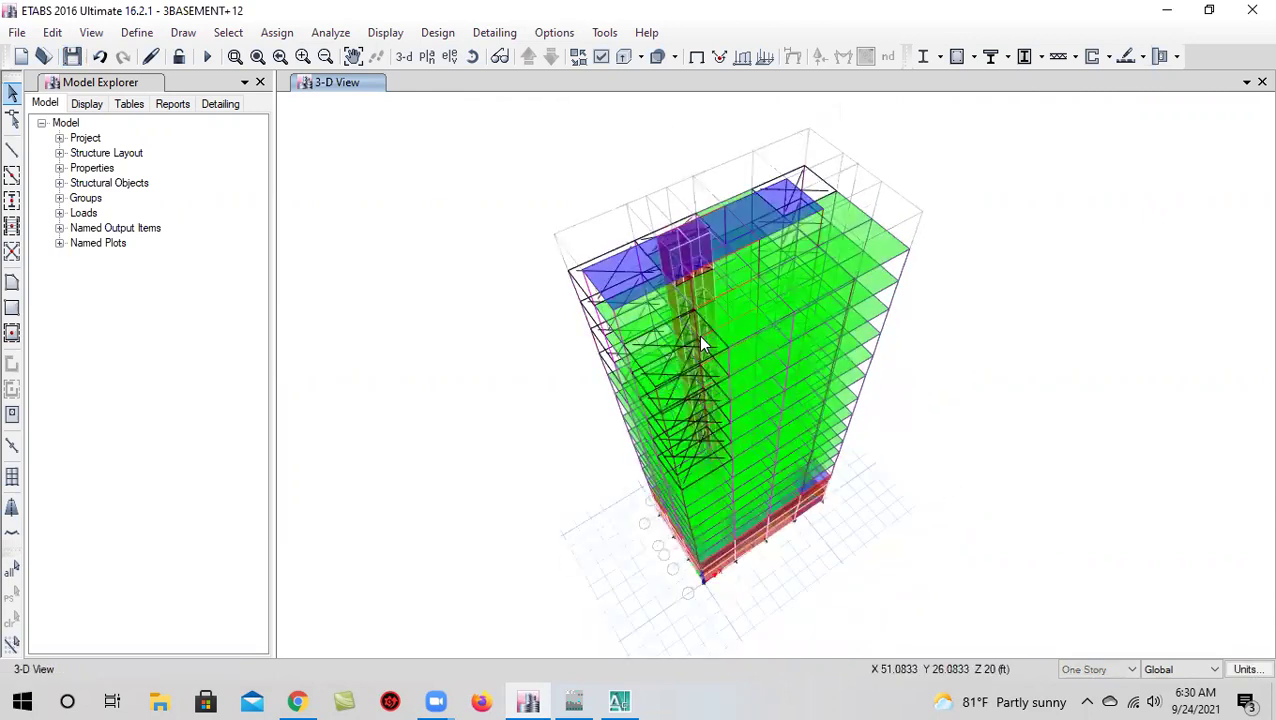
Open the BASE-1 plan view and examine the floor plans story by story up to 6TH
left_click(425, 57)
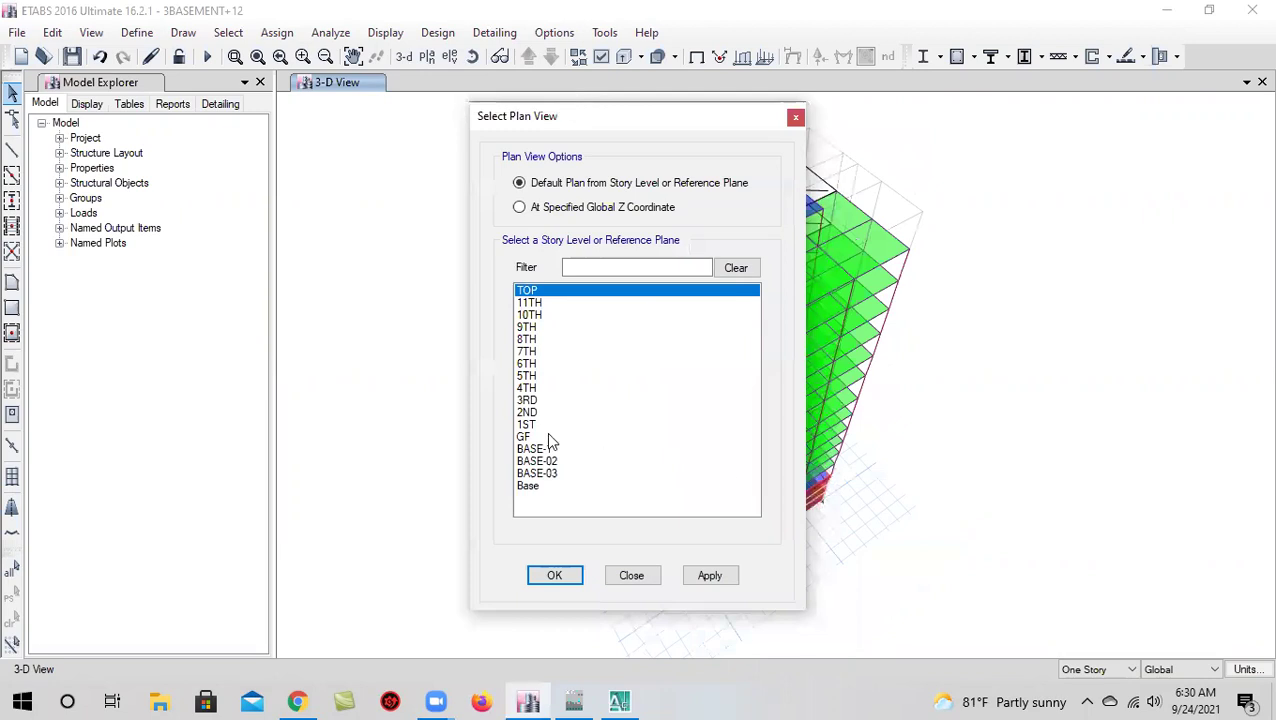
left_click(570, 473)
left_click(565, 449)
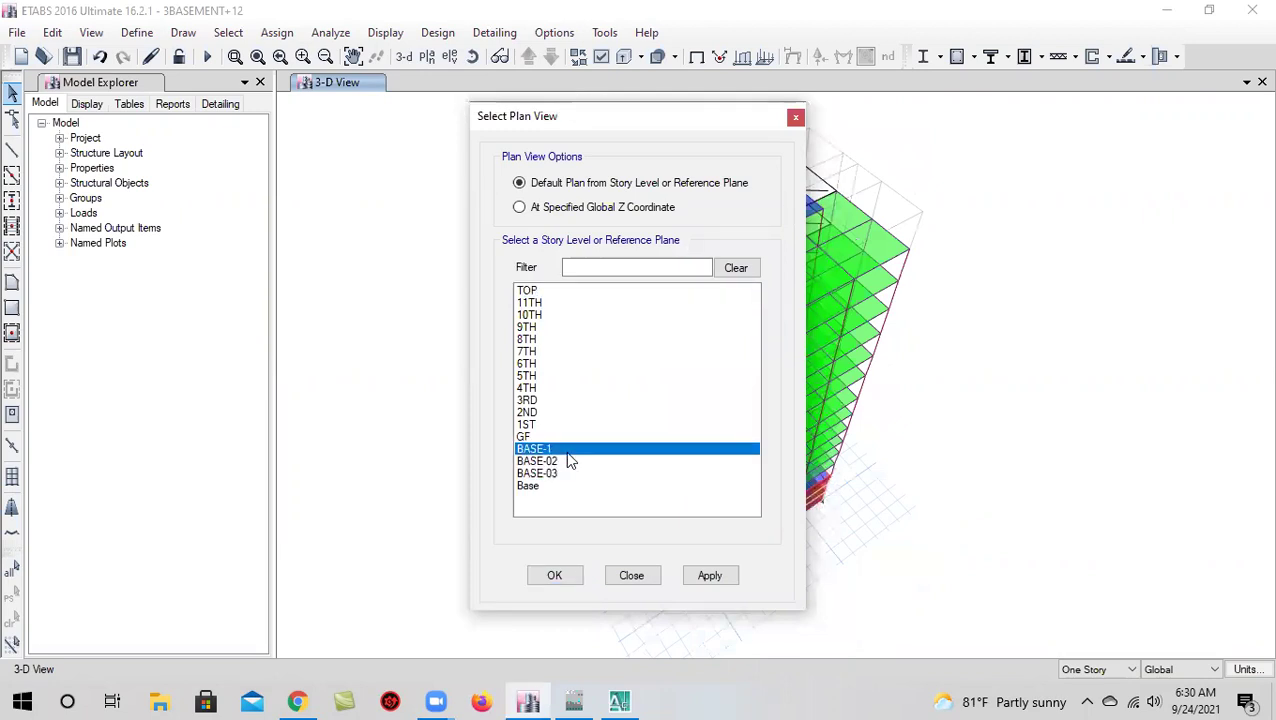
left_click(707, 577)
left_click(554, 575)
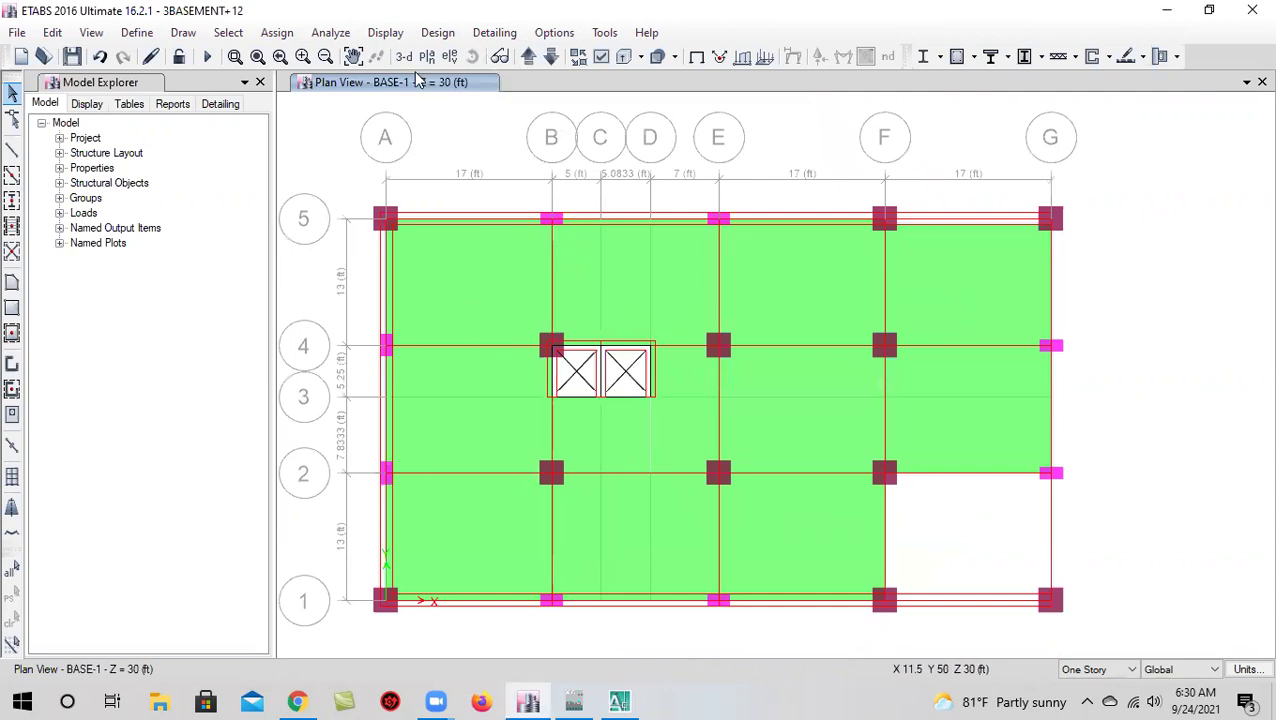
left_click(527, 57)
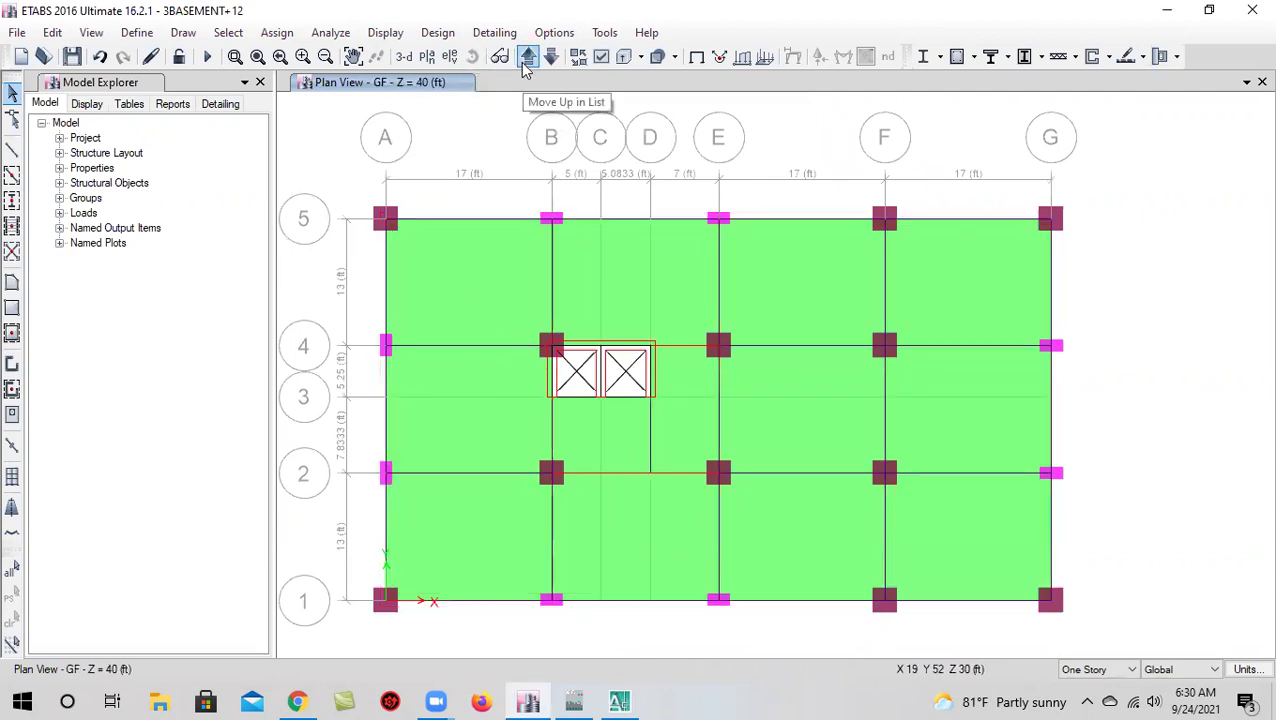
left_click(527, 57)
left_click(527, 57)
left_click(527, 57)
left_click(527, 57)
left_click(527, 57)
left_click(527, 57)
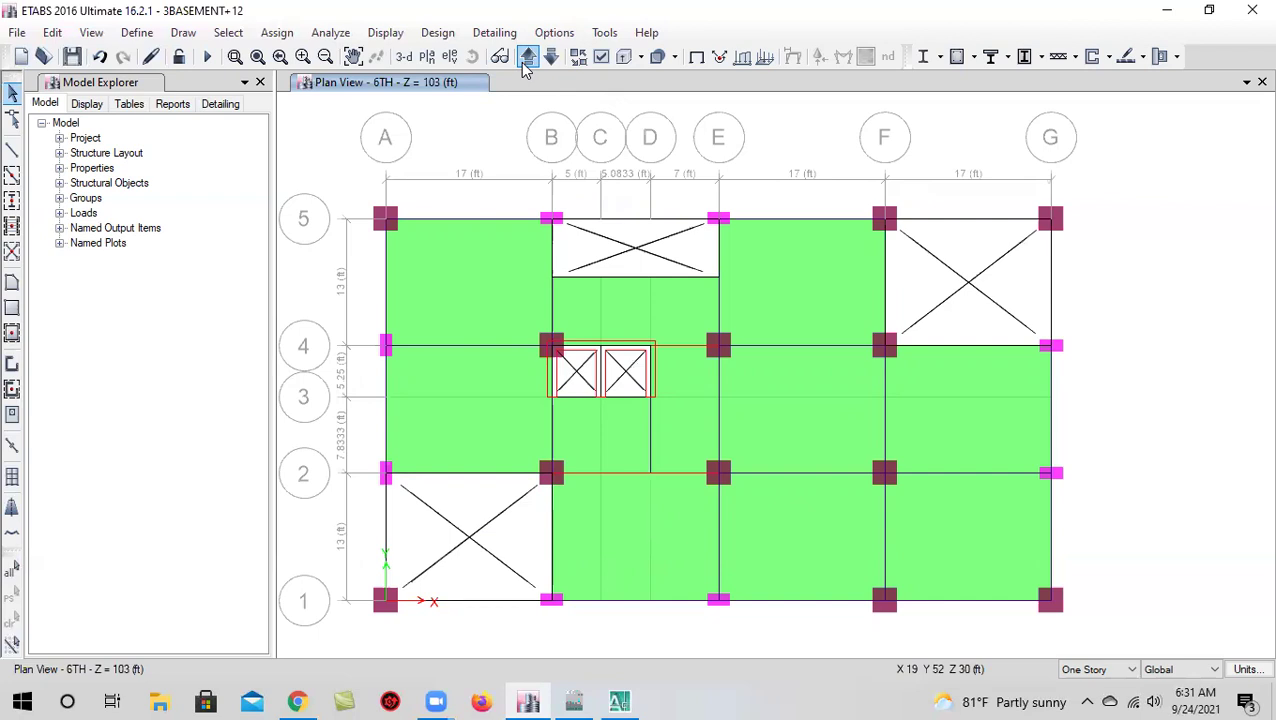
Return to the default 3-D view and examine the whole building from several angles
left_click(403, 56)
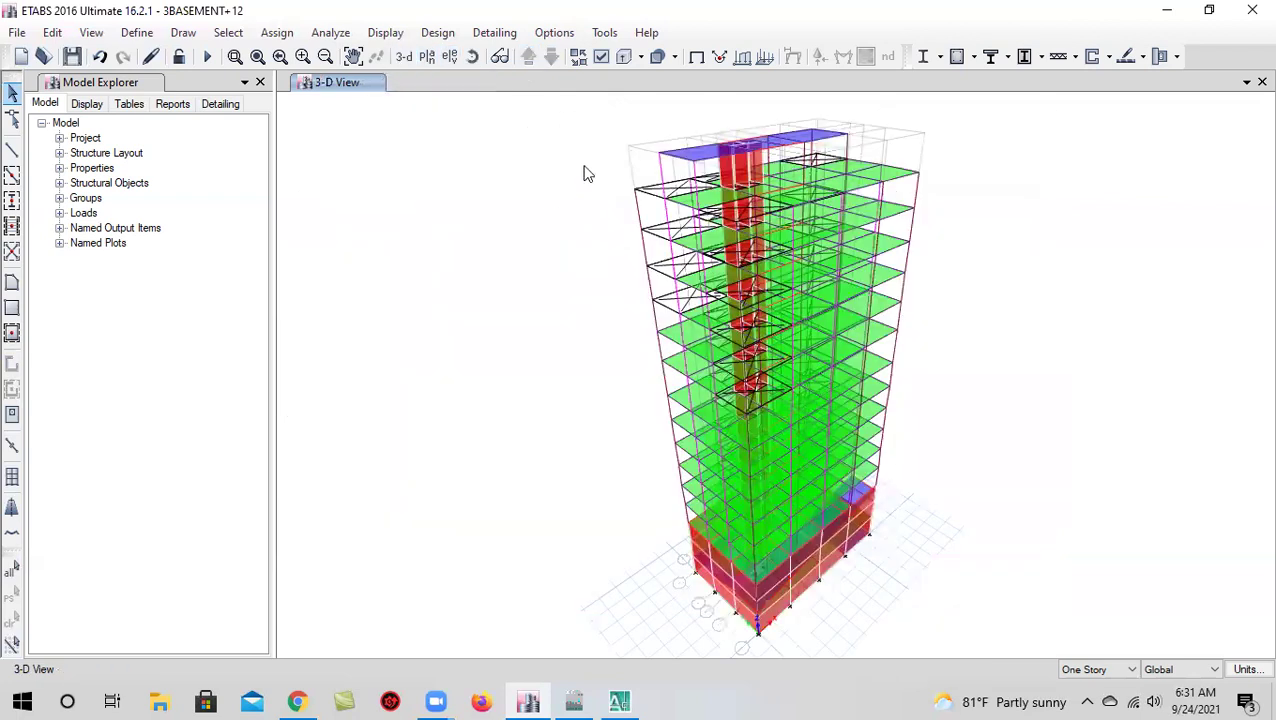
left_click(471, 56)
left_click_drag(971, 549, 914, 513)
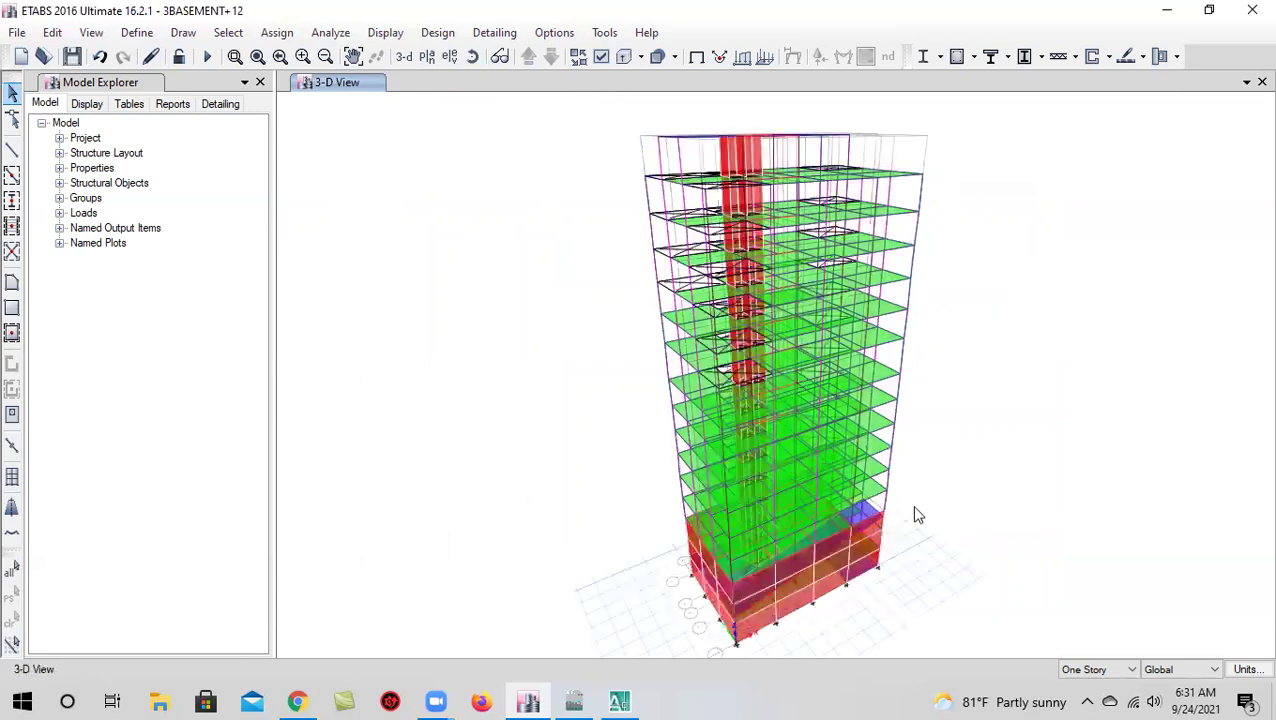
left_click(472, 56)
left_click_drag(655, 464, 449, 248)
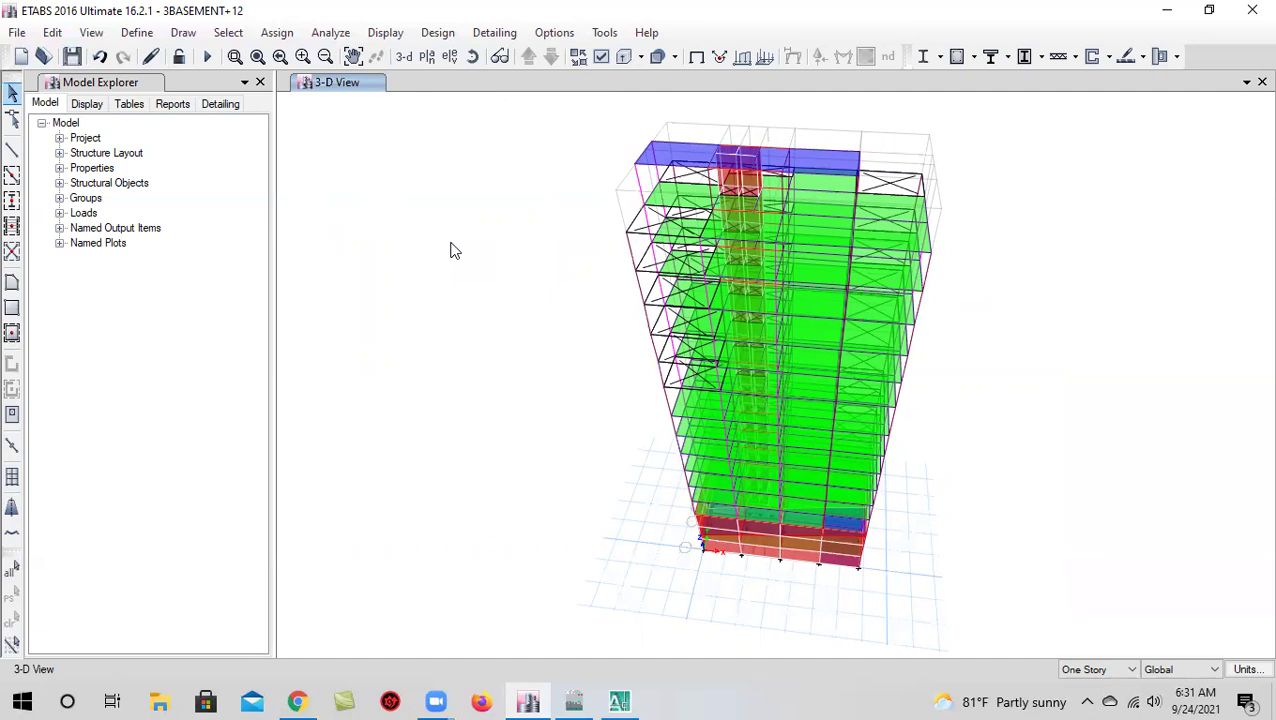
left_click(472, 57)
left_click_drag(963, 586, 1040, 470)
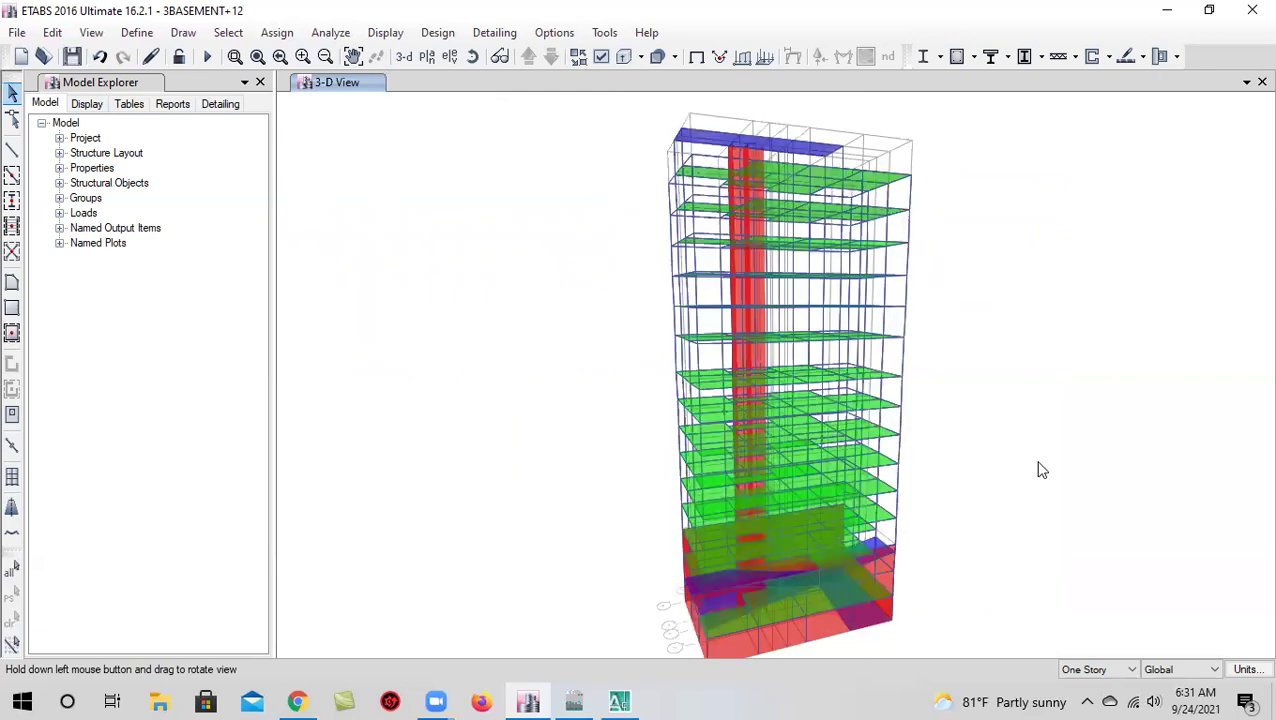
left_click_drag(880, 520, 783, 530)
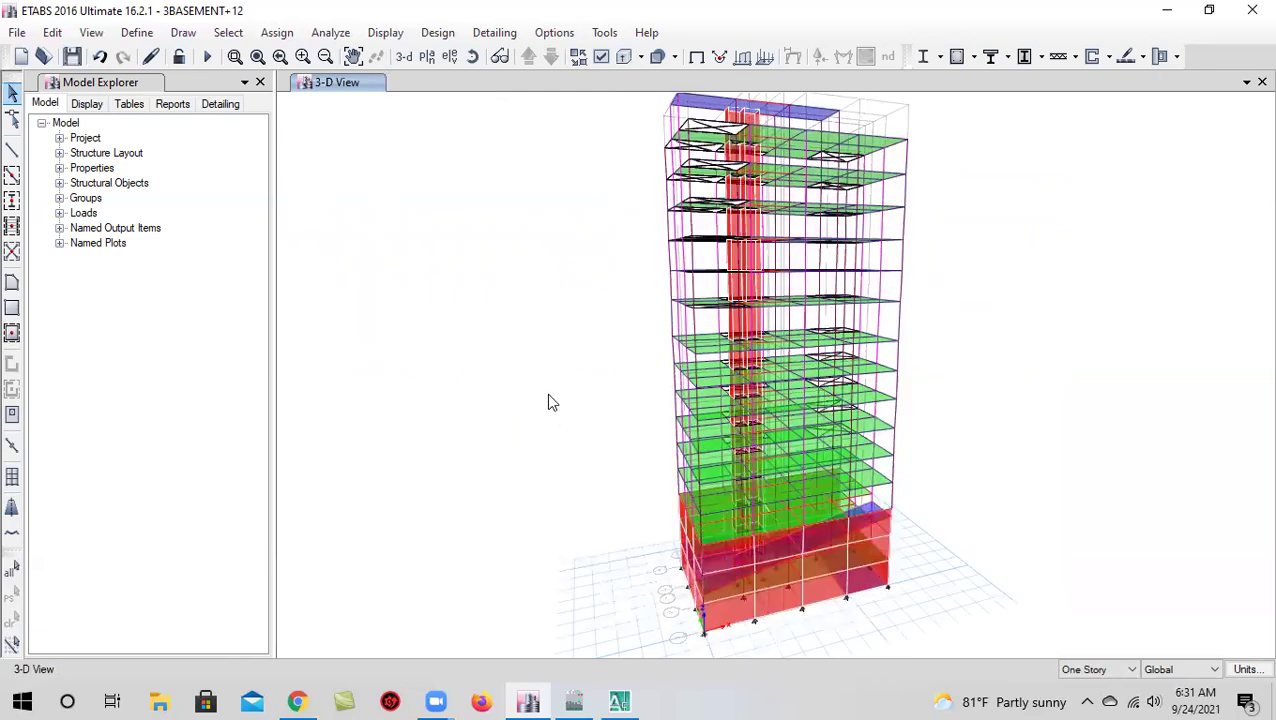
Save the model and rotate the 3-D view to face a corner of the building from a low angle
left_click(72, 56)
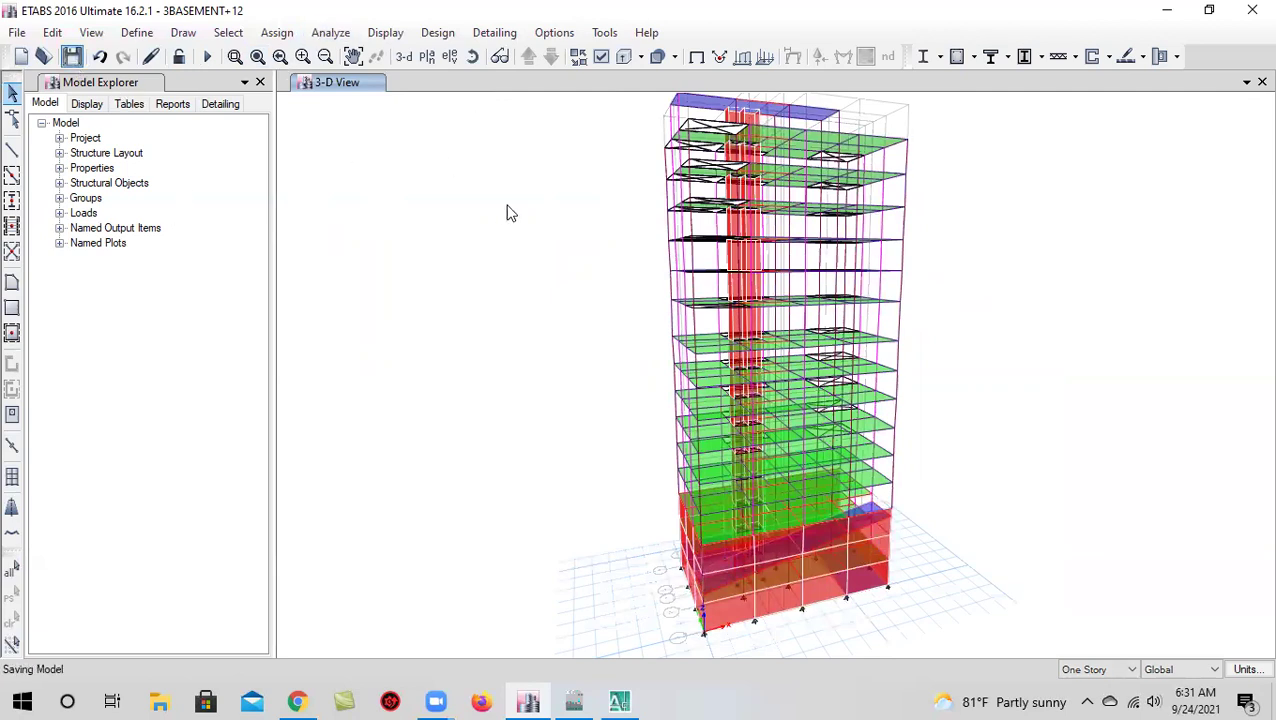
left_click(472, 56)
left_click_drag(974, 478, 995, 428)
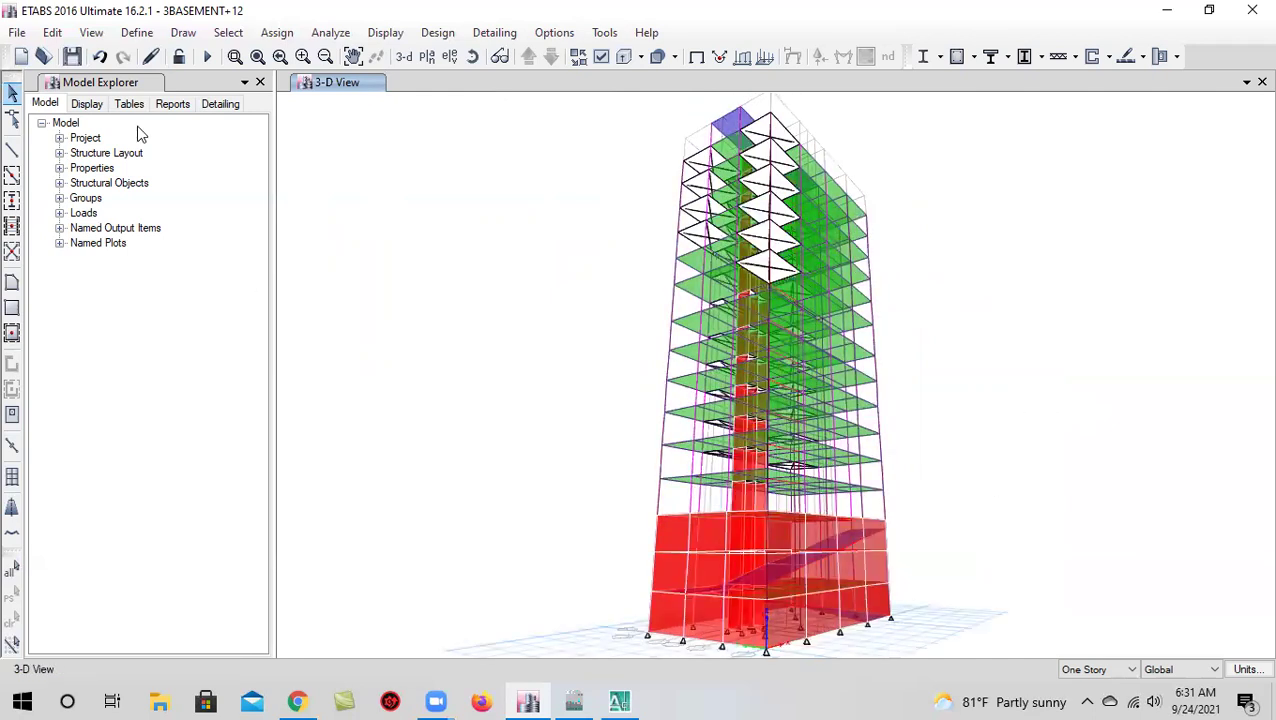
left_click(79, 61)
left_click(73, 57)
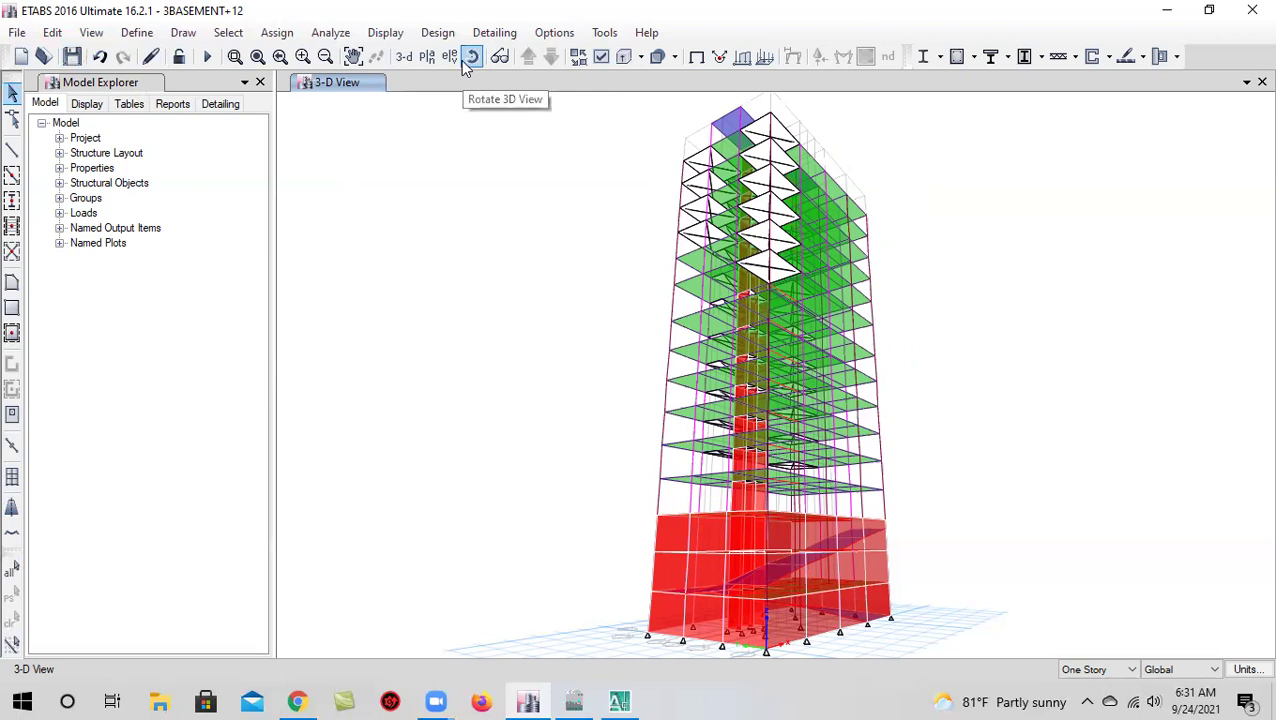
left_click(73, 57)
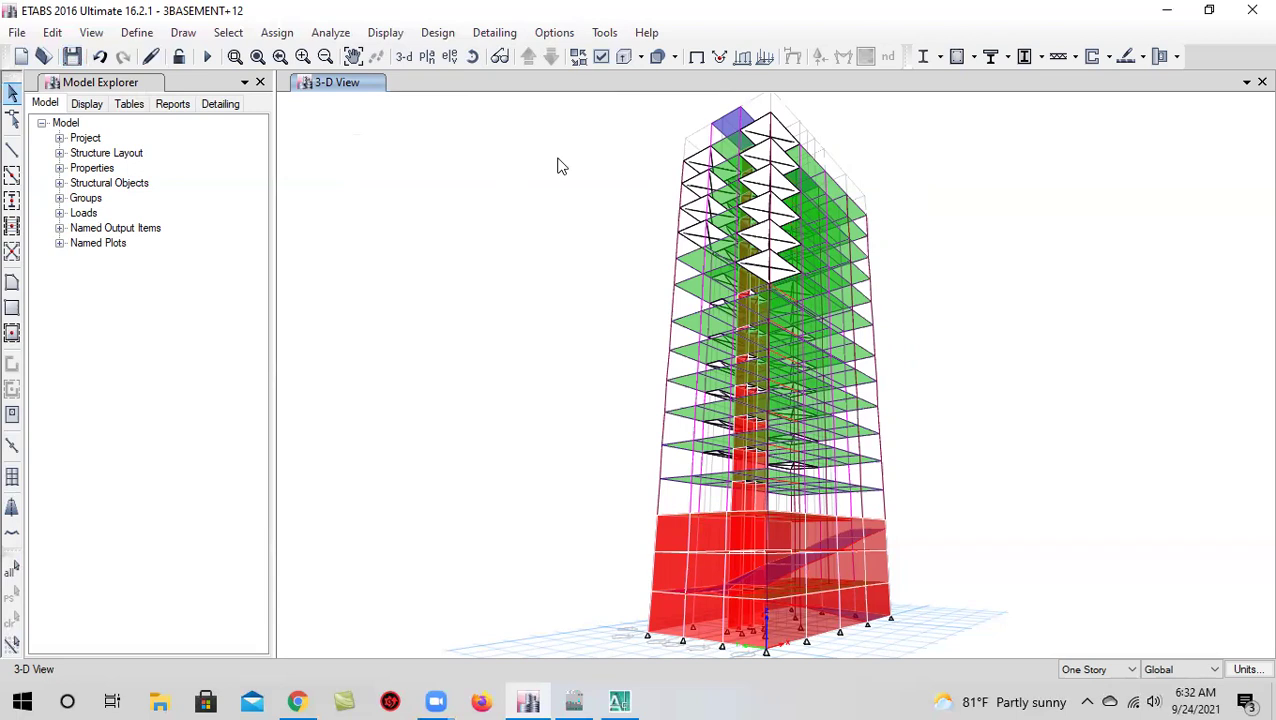
Add two load patterns named FF and PW, both of type Super Dead
left_click(153, 40)
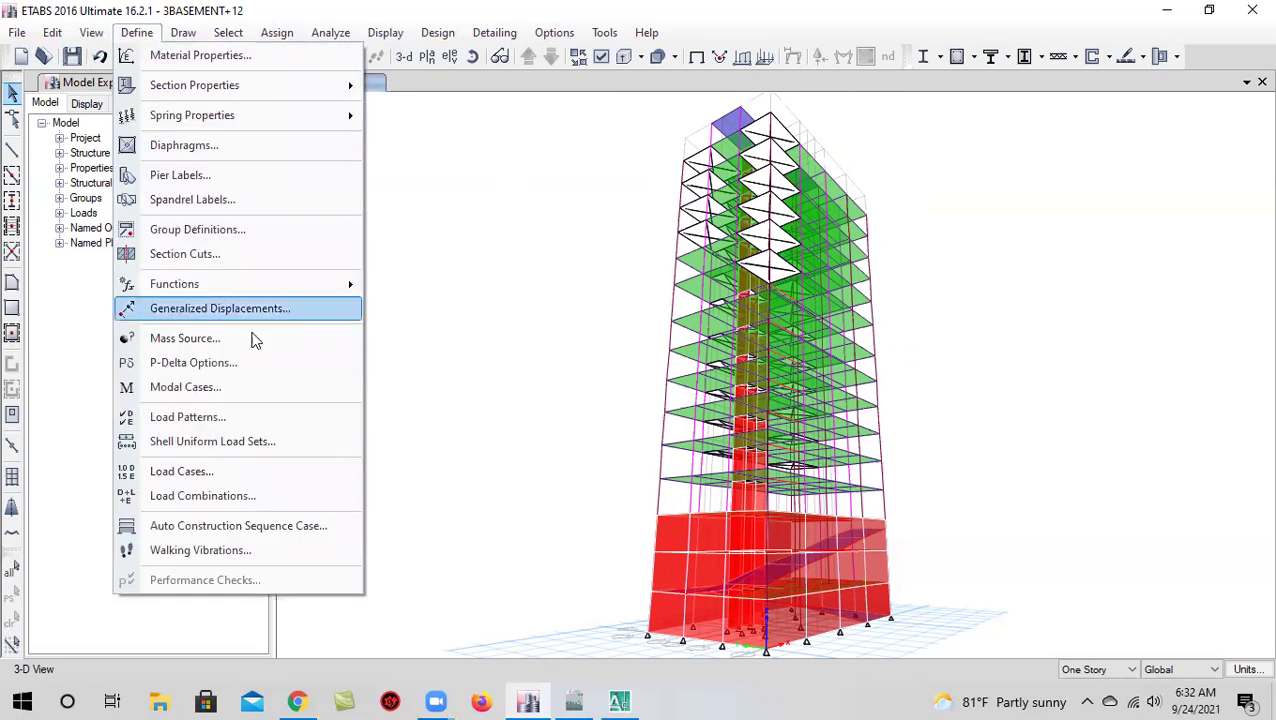
left_click(270, 417)
double_click(345, 302)
type("fl")
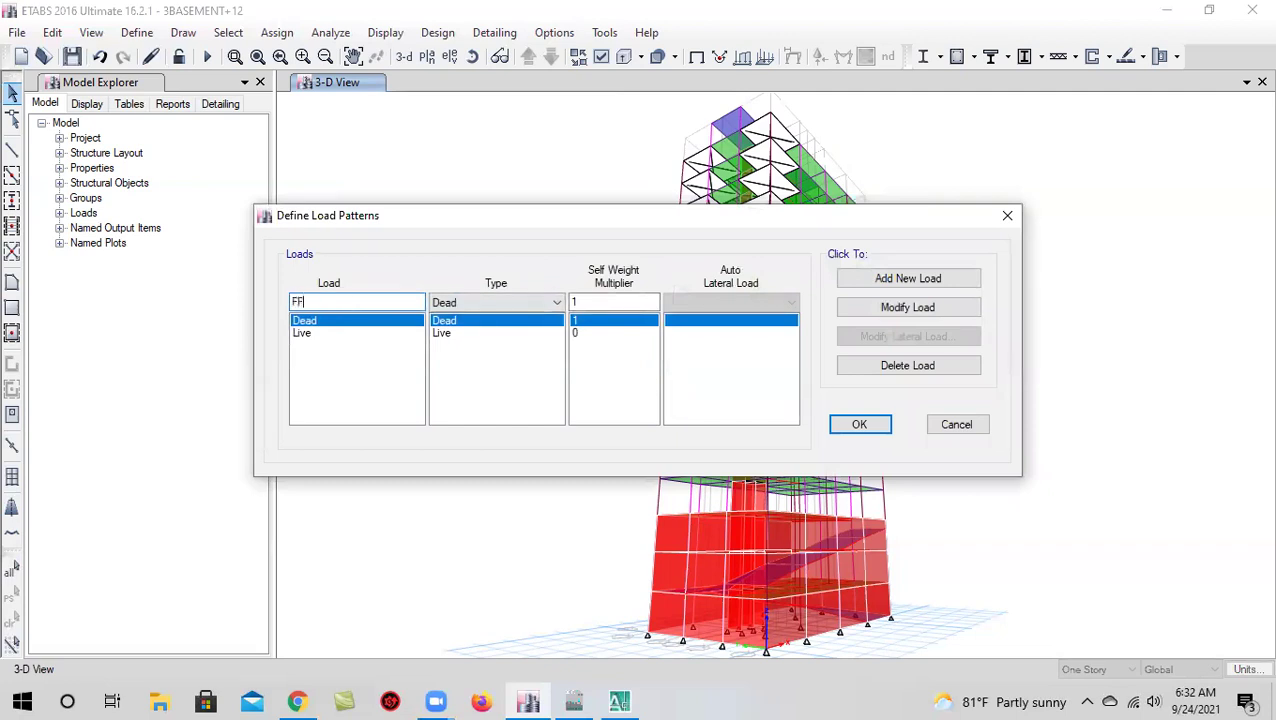
left_click(483, 304)
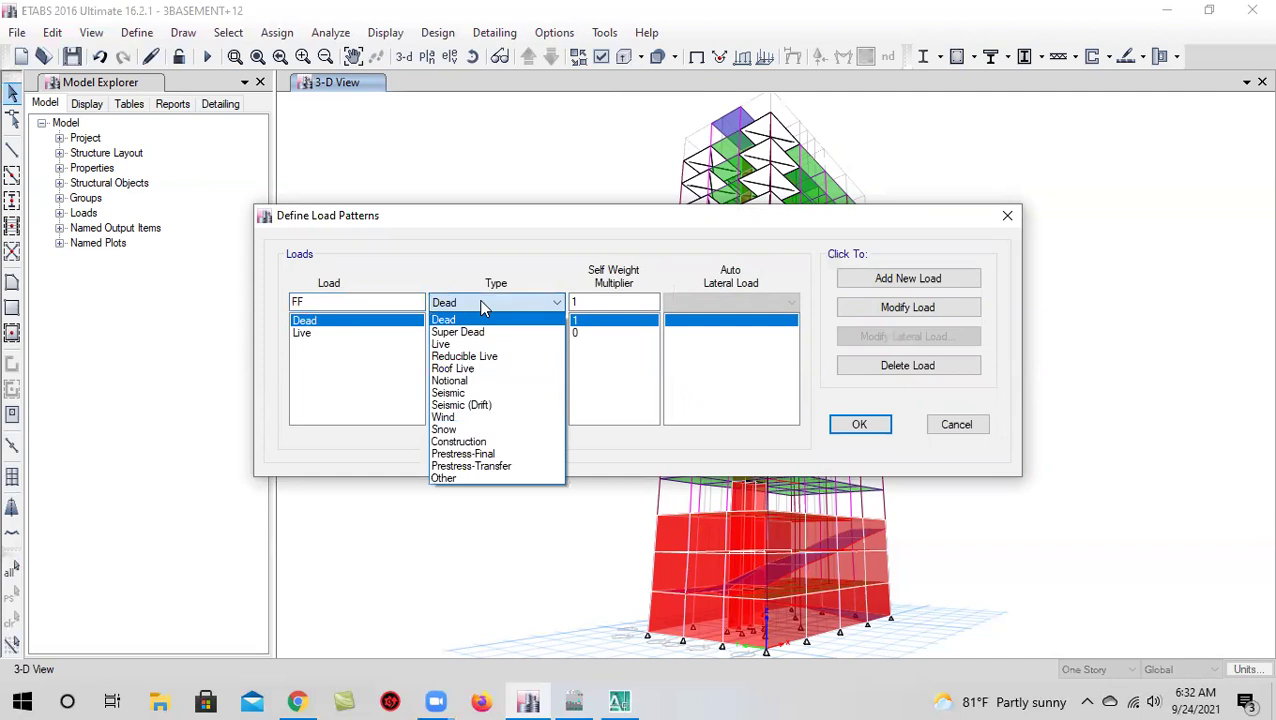
left_click(484, 332)
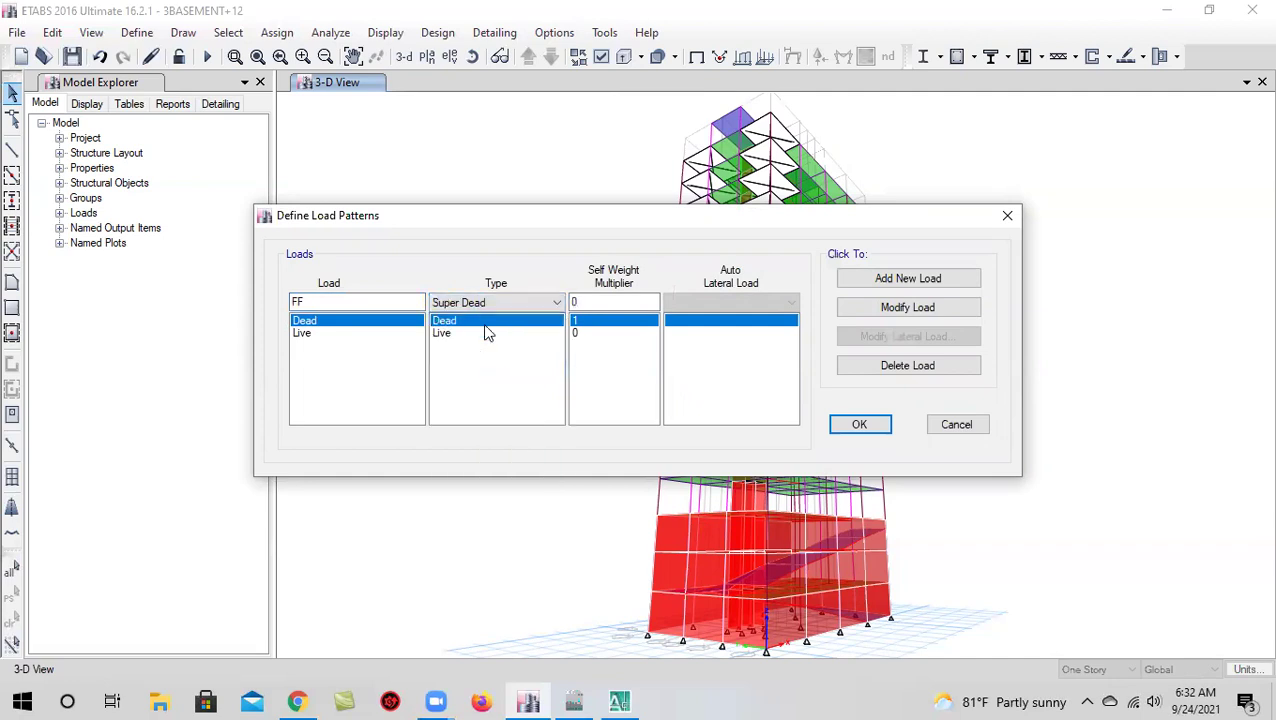
left_click(884, 280)
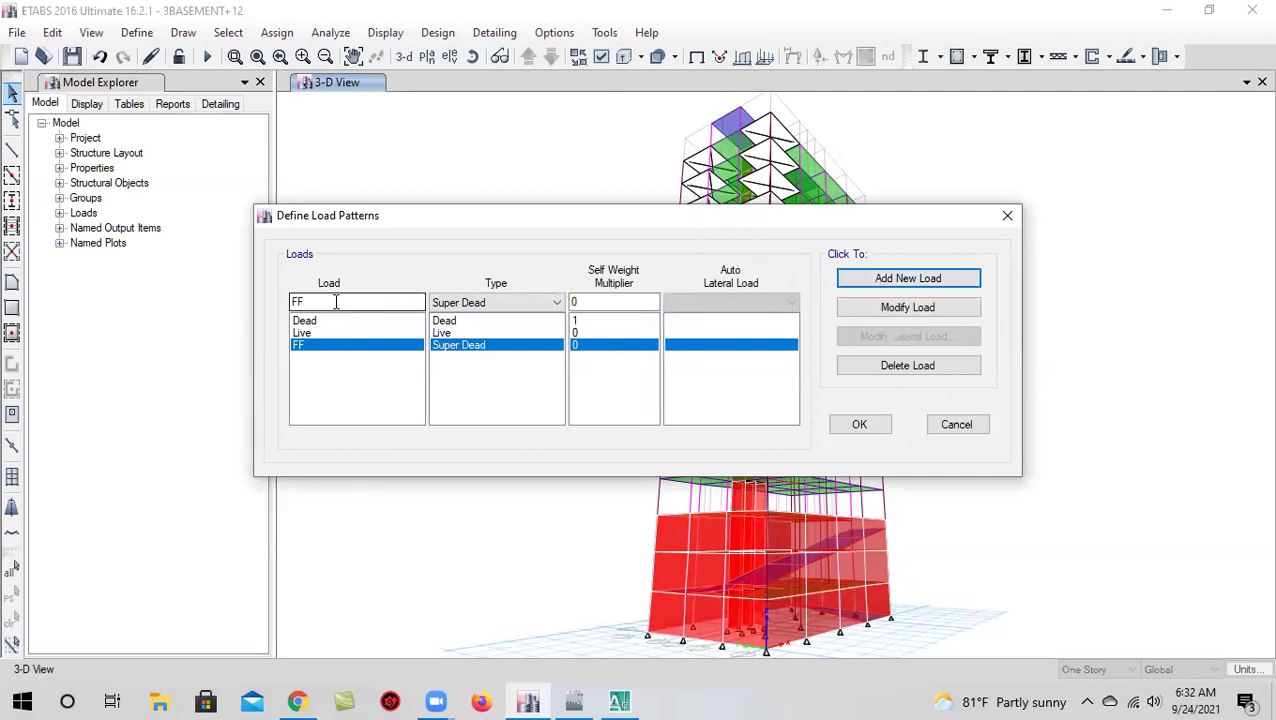
left_click(336, 302)
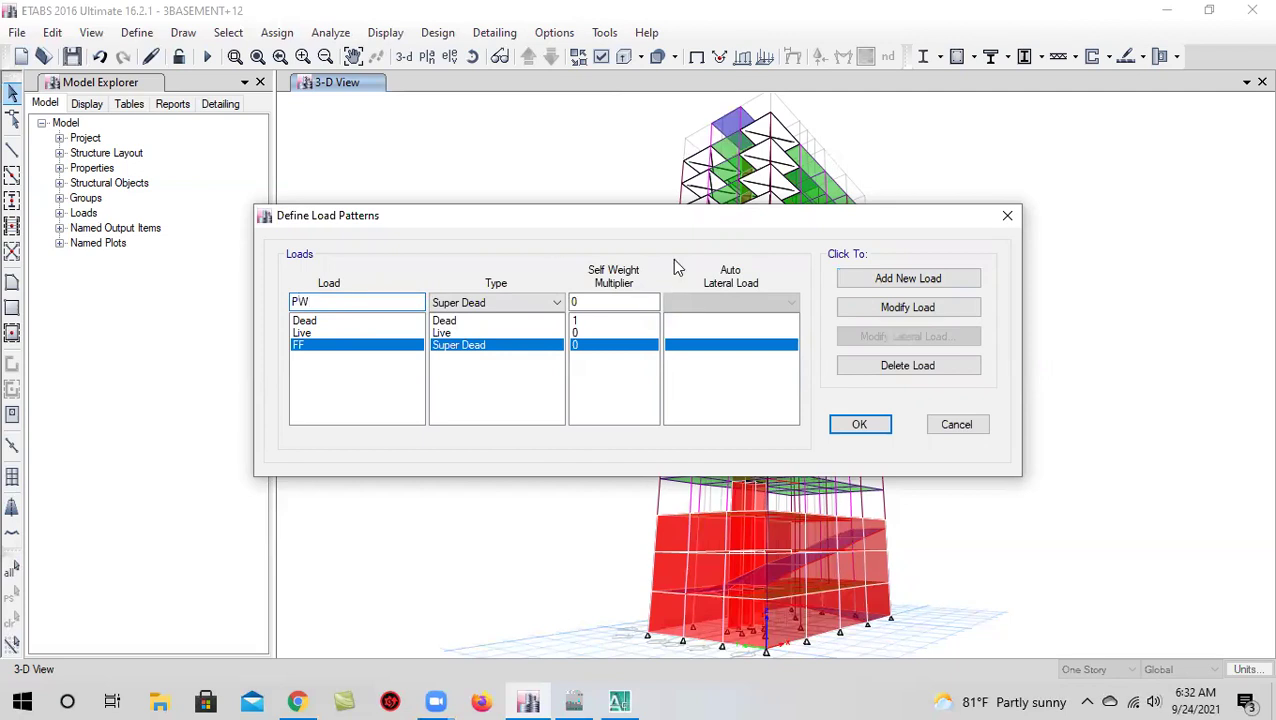
left_click(935, 283)
Add a load pattern EQX of type Seismic with UBC 94 as its auto lateral load
left_click(362, 301)
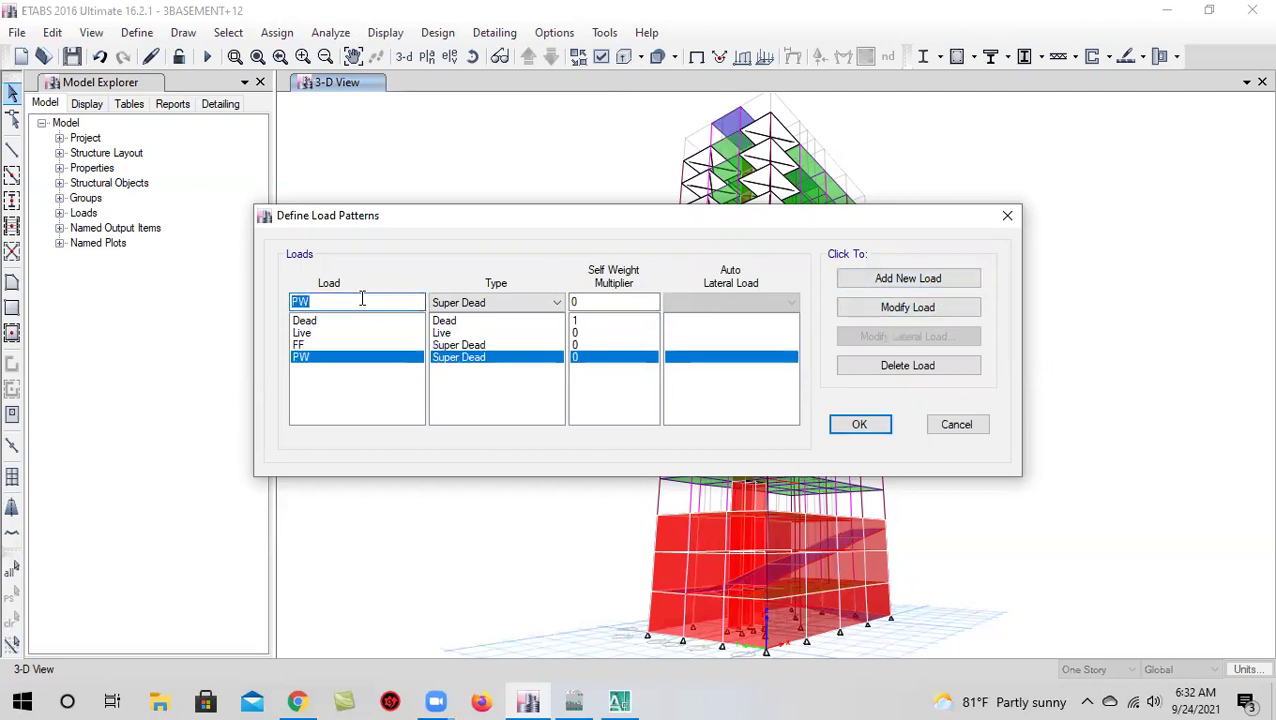
type("EQX")
left_click(484, 302)
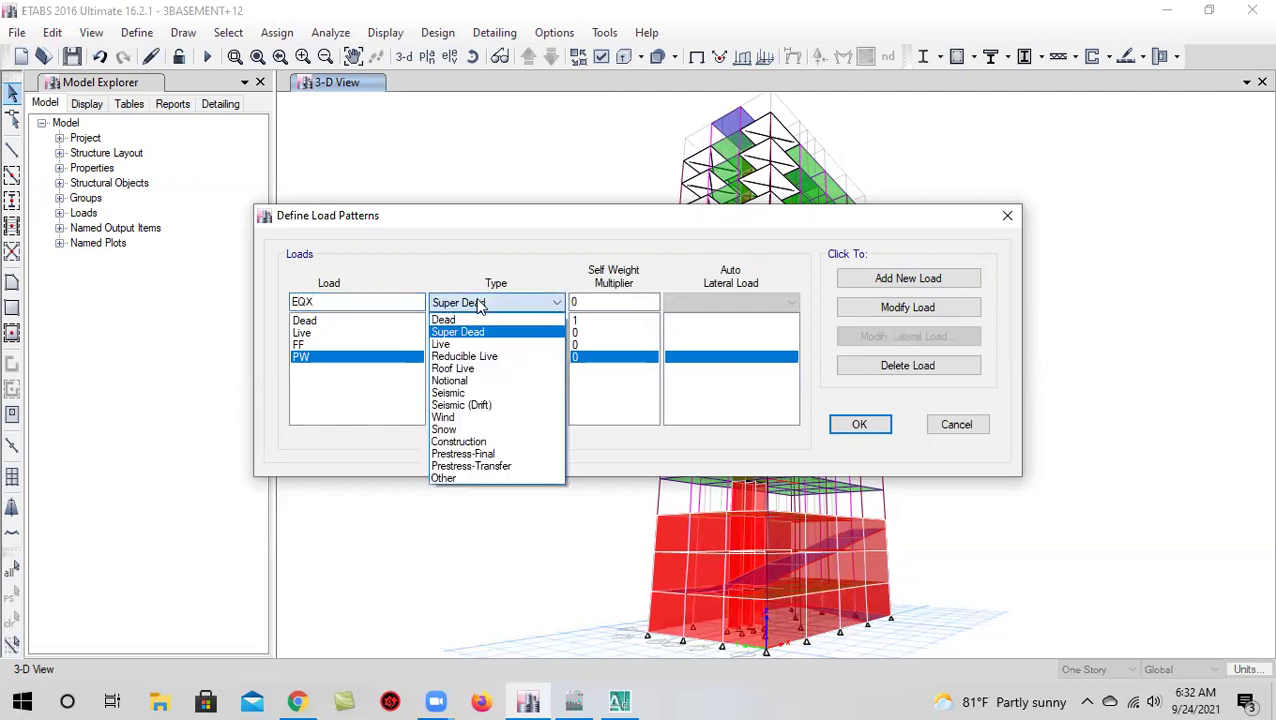
left_click(504, 393)
left_click(741, 303)
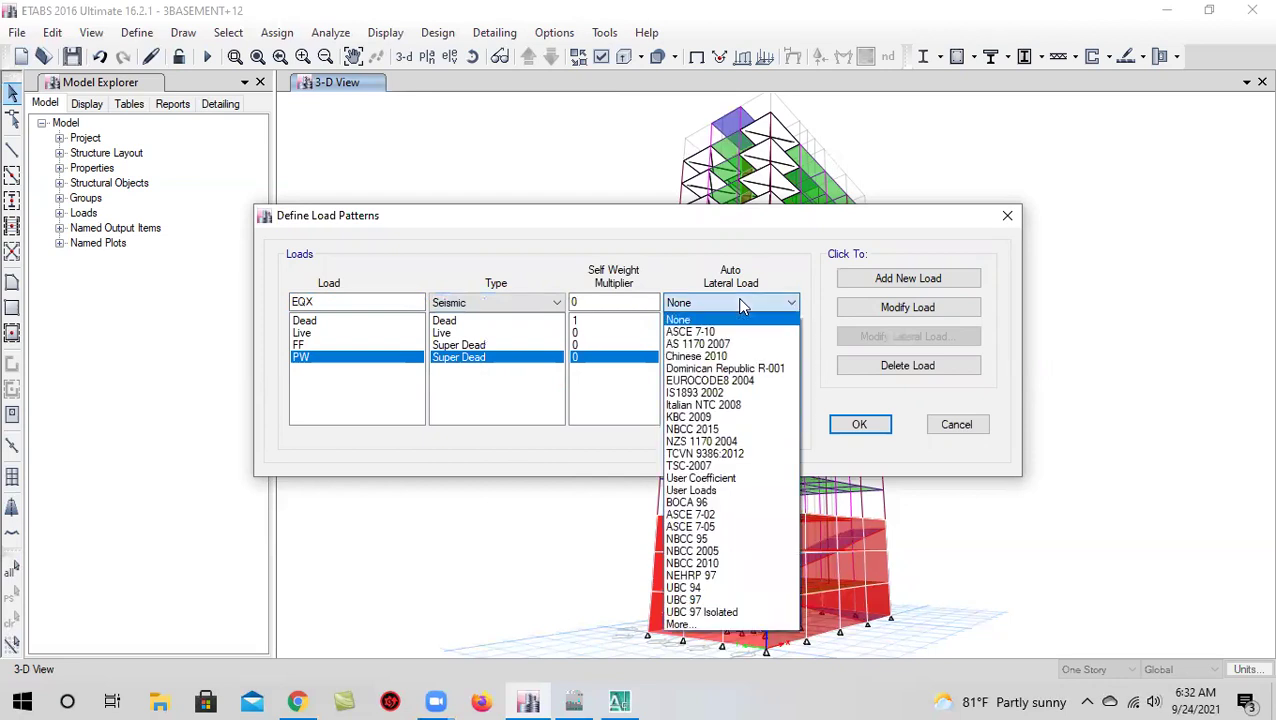
left_click(741, 588)
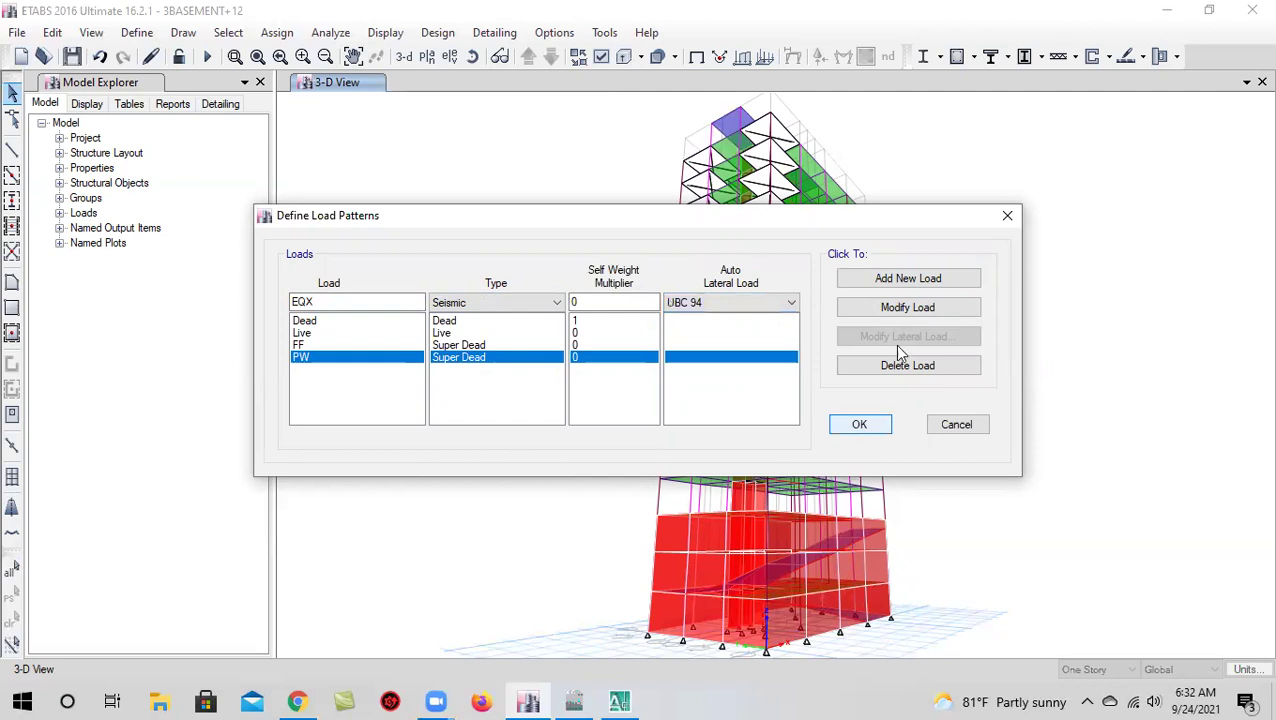
left_click(893, 279)
Add a matching Seismic load pattern EQY with the UBC 94 auto lateral load
left_click(392, 301)
type("Y")
left_click(906, 282)
Add a load pattern WLX of type Wind with UBC 94 as its auto lateral load
double_click(328, 299)
type("WLX")
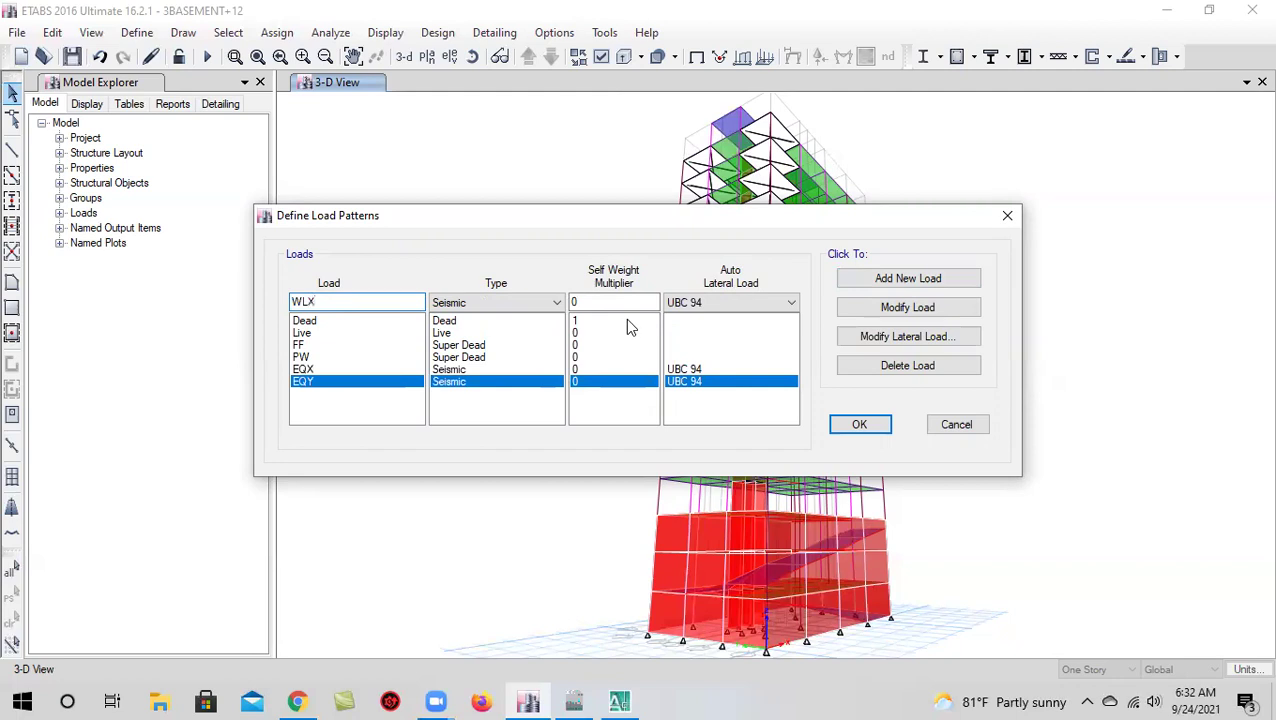
left_click(521, 305)
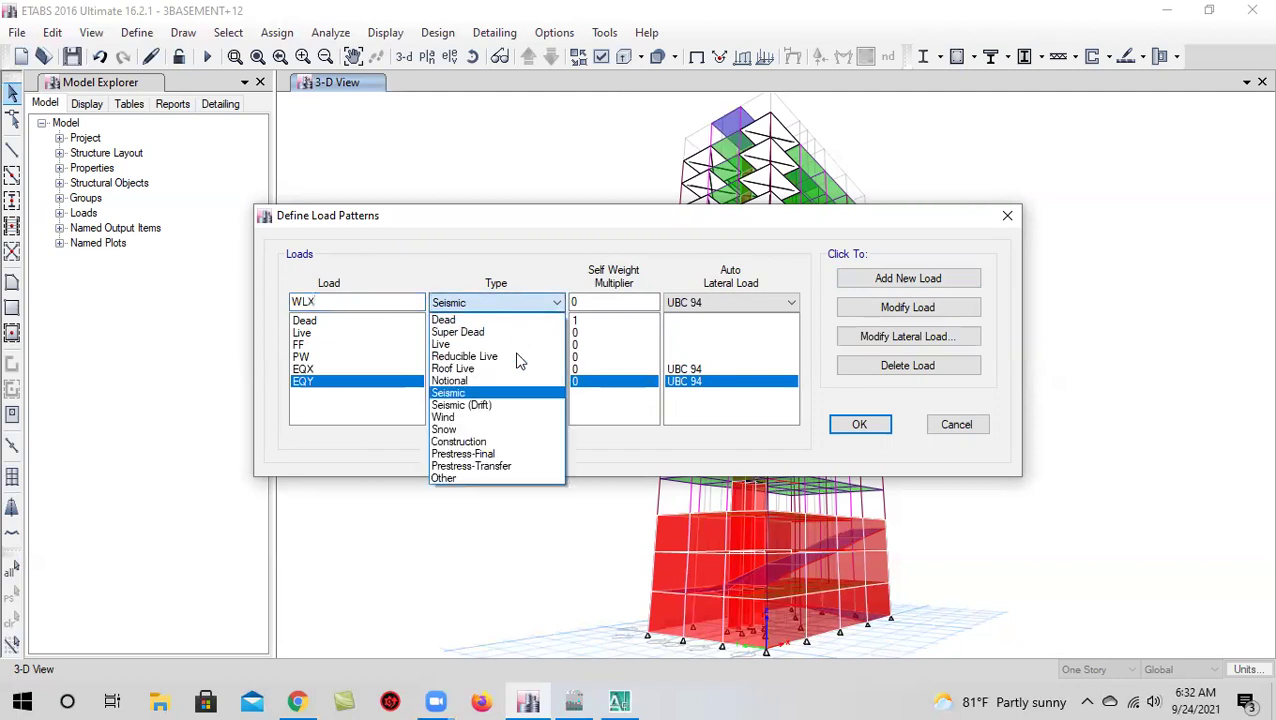
left_click(540, 416)
left_click(741, 306)
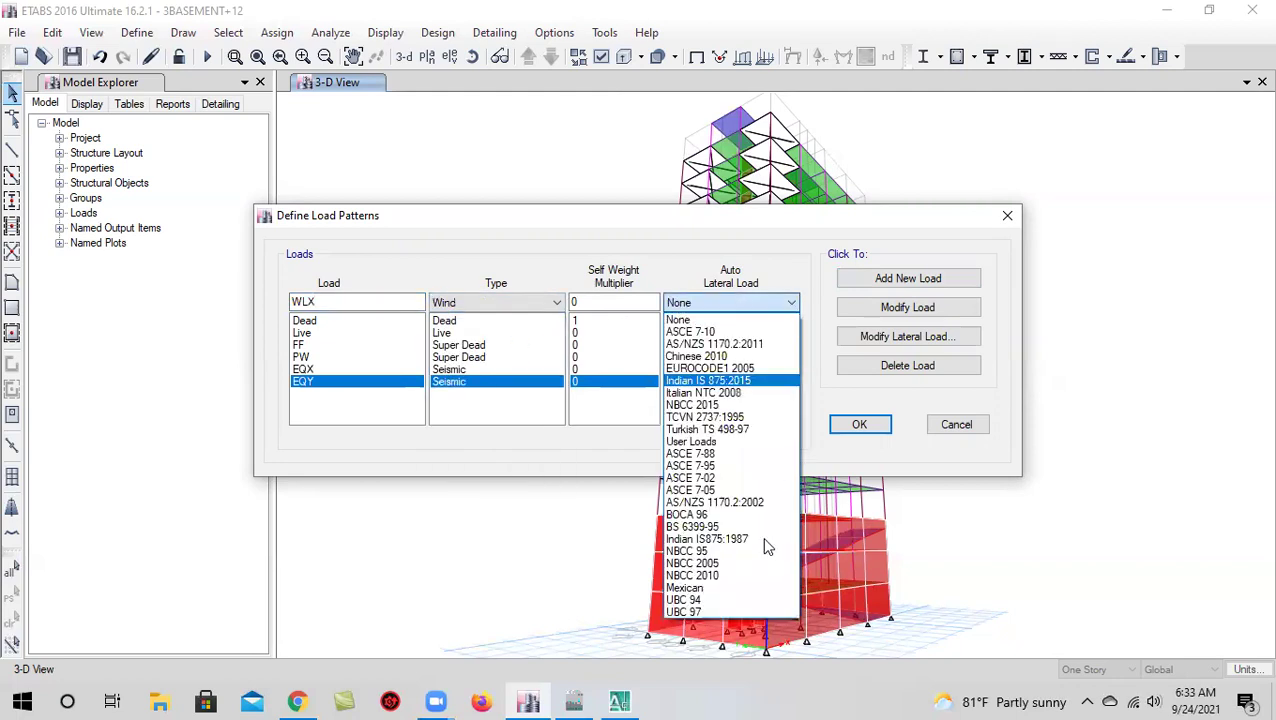
left_click(720, 598)
left_click(883, 278)
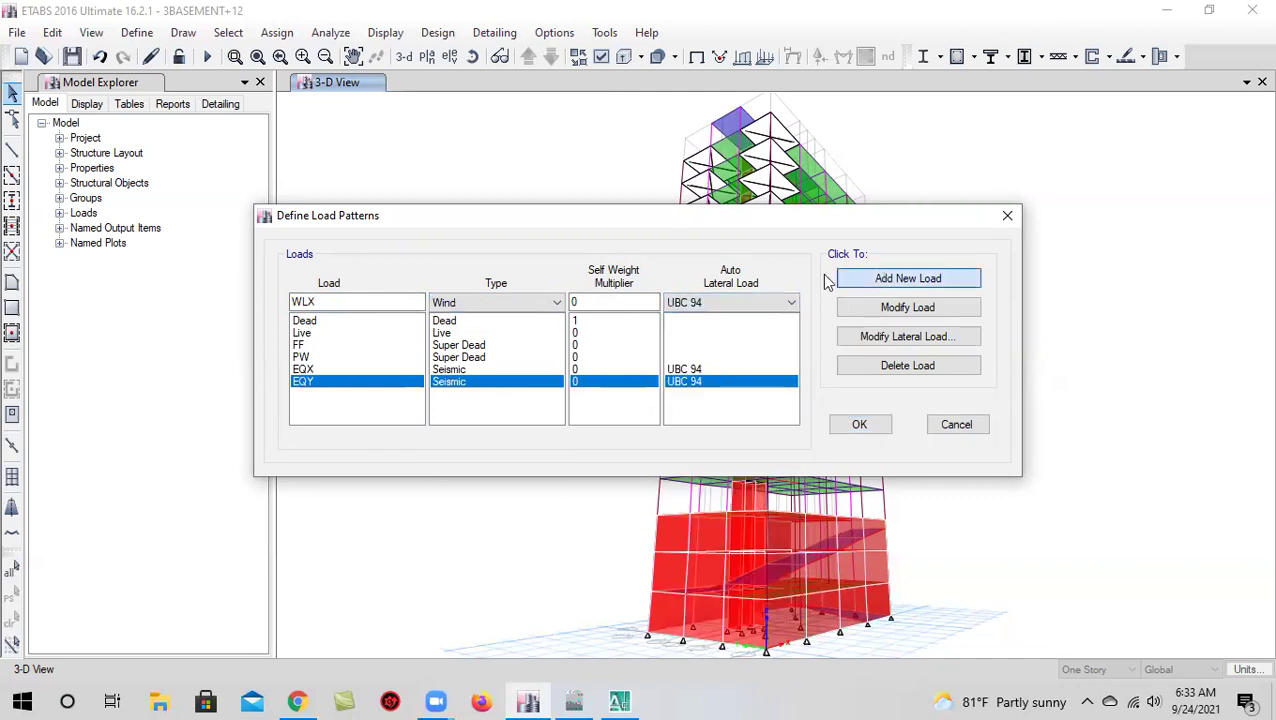
Add a matching Wind load pattern WLY with UBC 94 and accept the load pattern definitions
left_click(380, 303)
key("BackSpace")
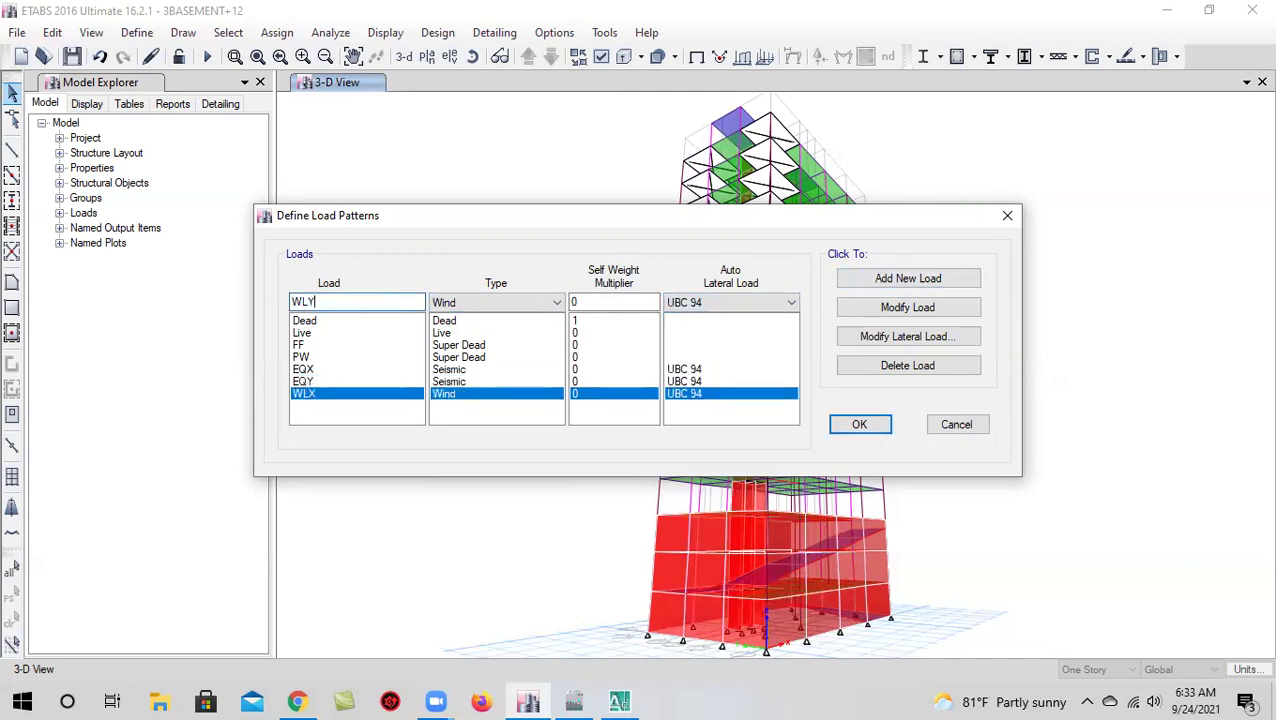
left_click(883, 278)
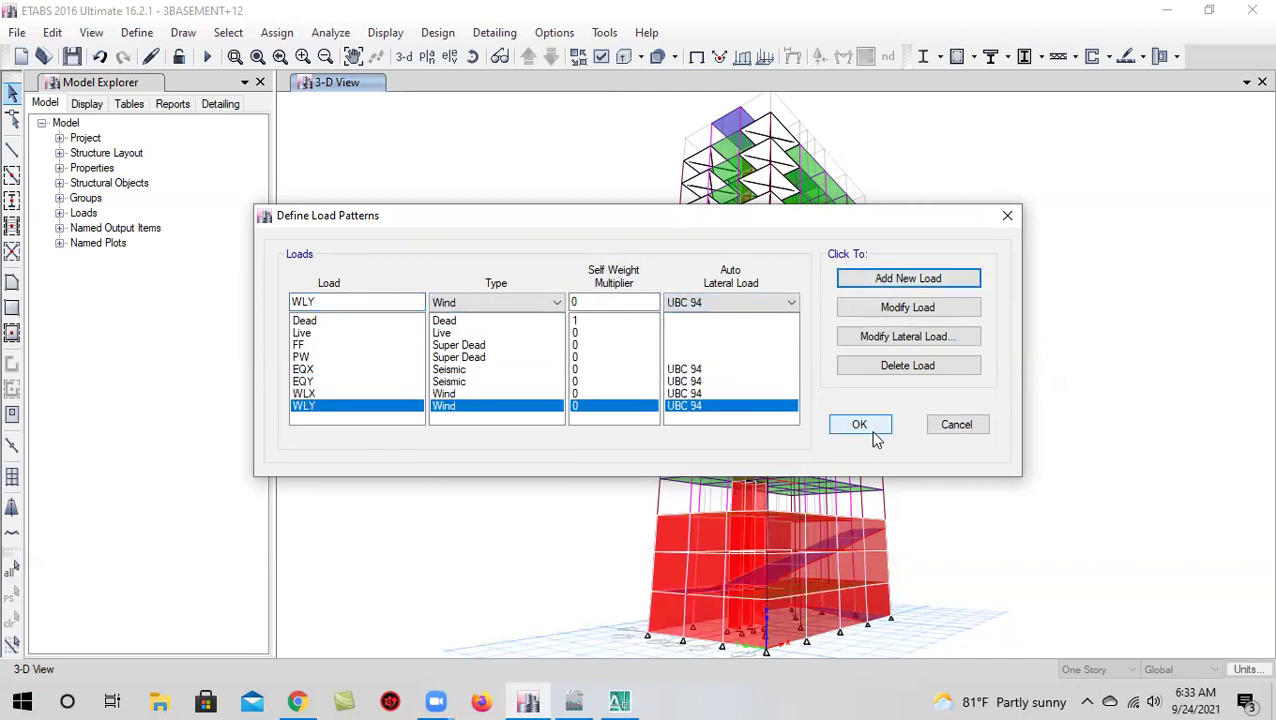
left_click(874, 432)
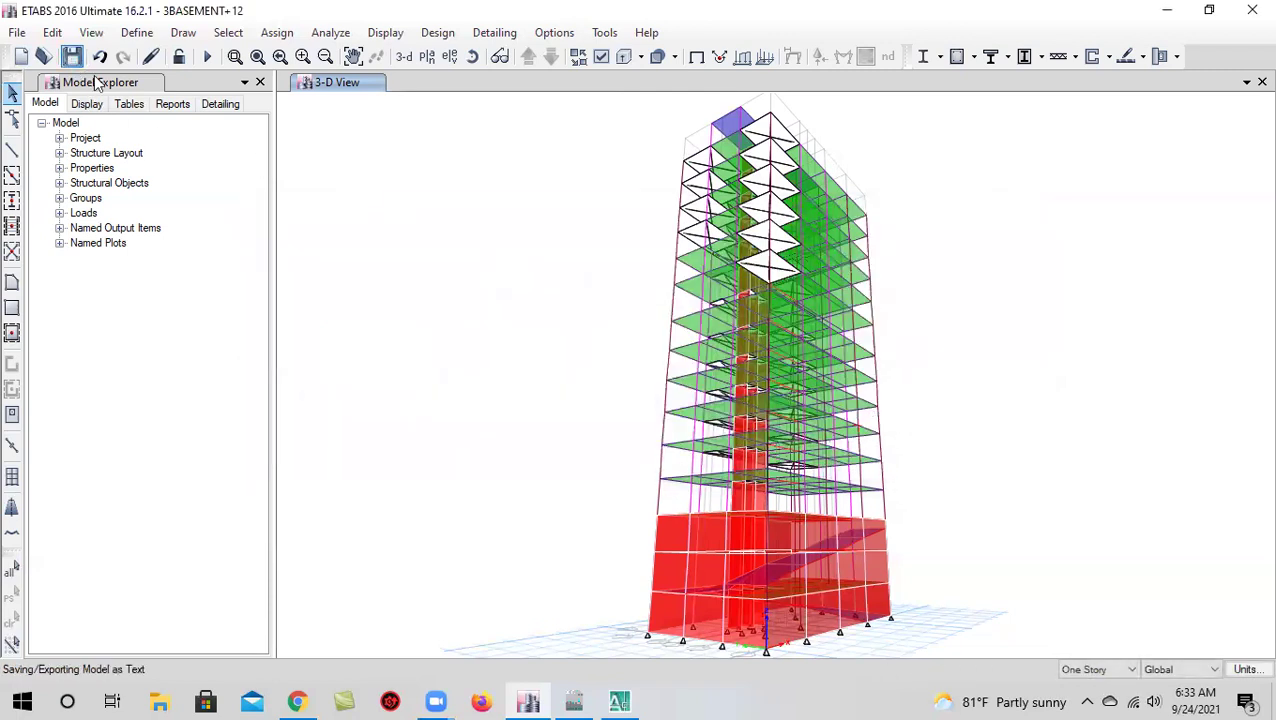
Save the model with its load patterns, restore the default 3-D view and rotate it to another side
left_click(74, 60)
left_click(404, 56)
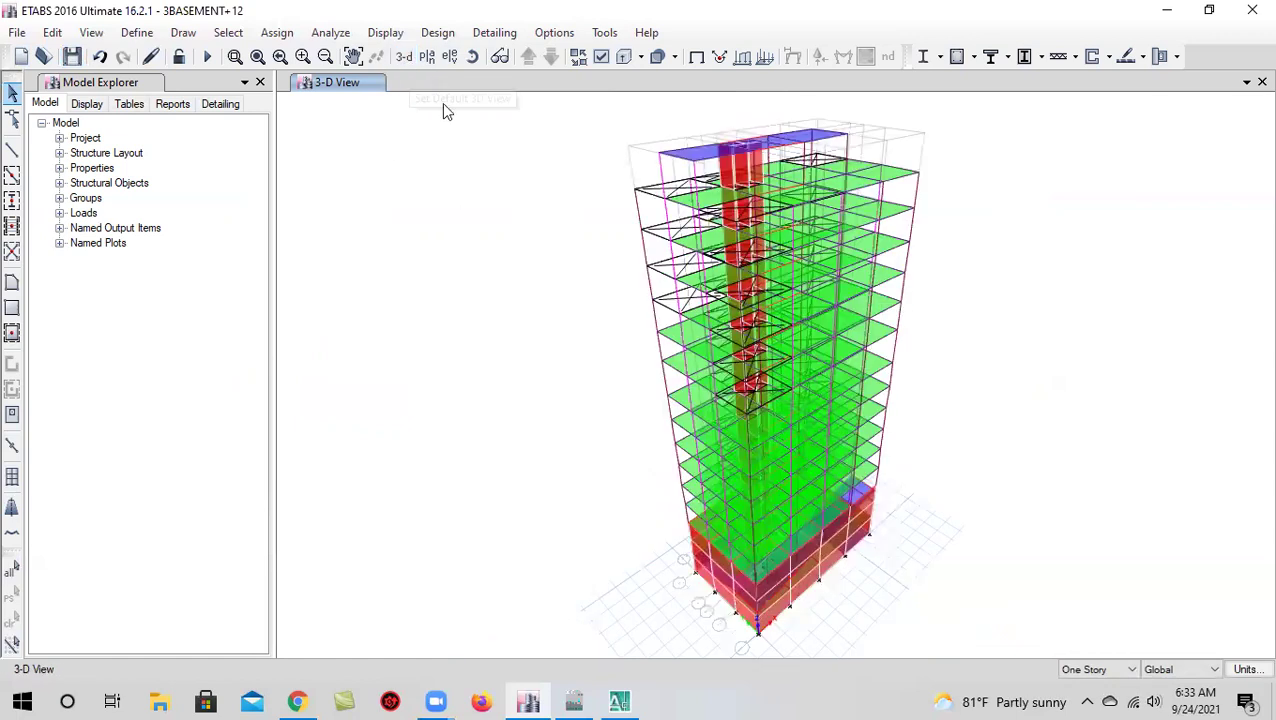
left_click_drag(1022, 491, 711, 462)
left_click(472, 57)
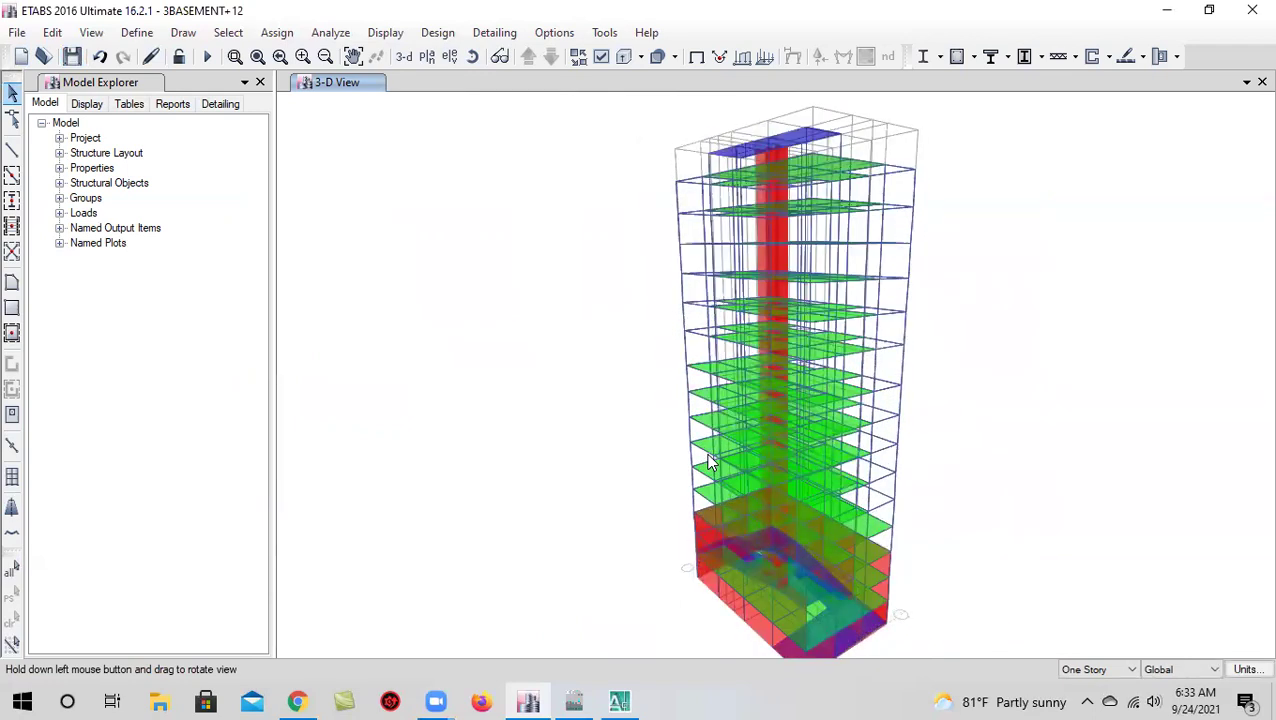
Open the plan view of the 1ST story level
left_click_drag(822, 490, 823, 506)
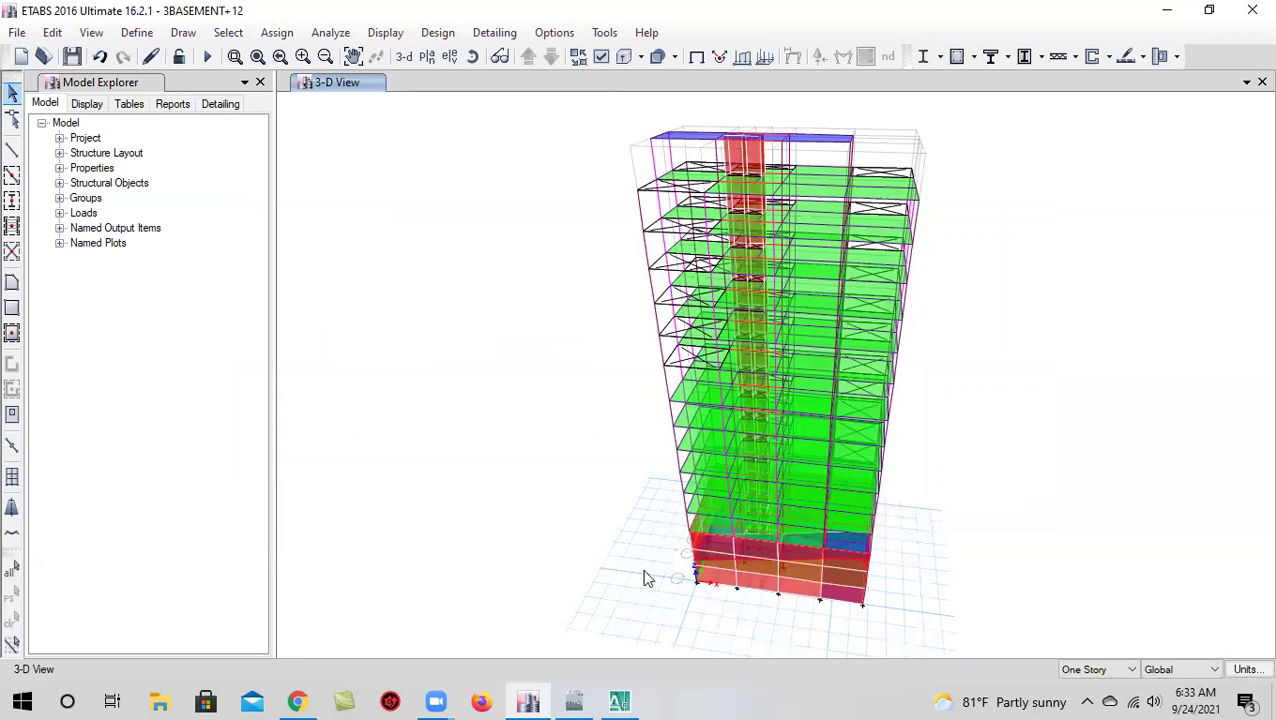
left_click(426, 57)
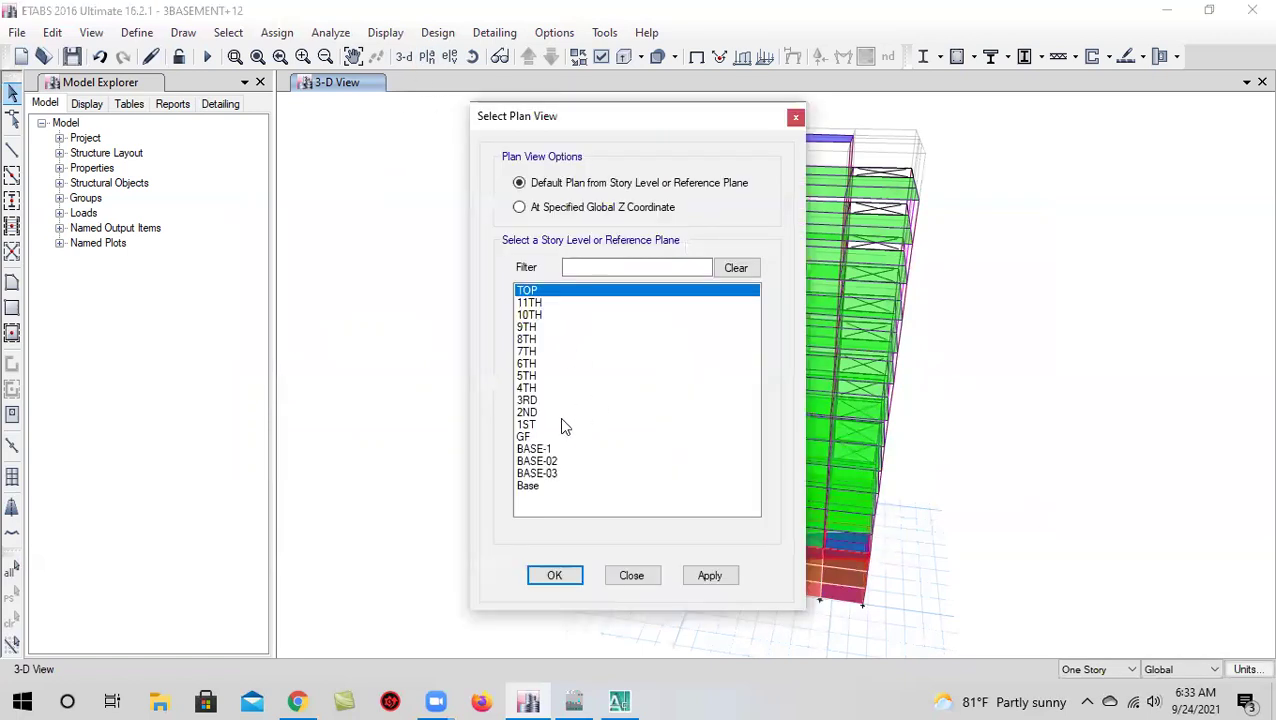
left_click(560, 424)
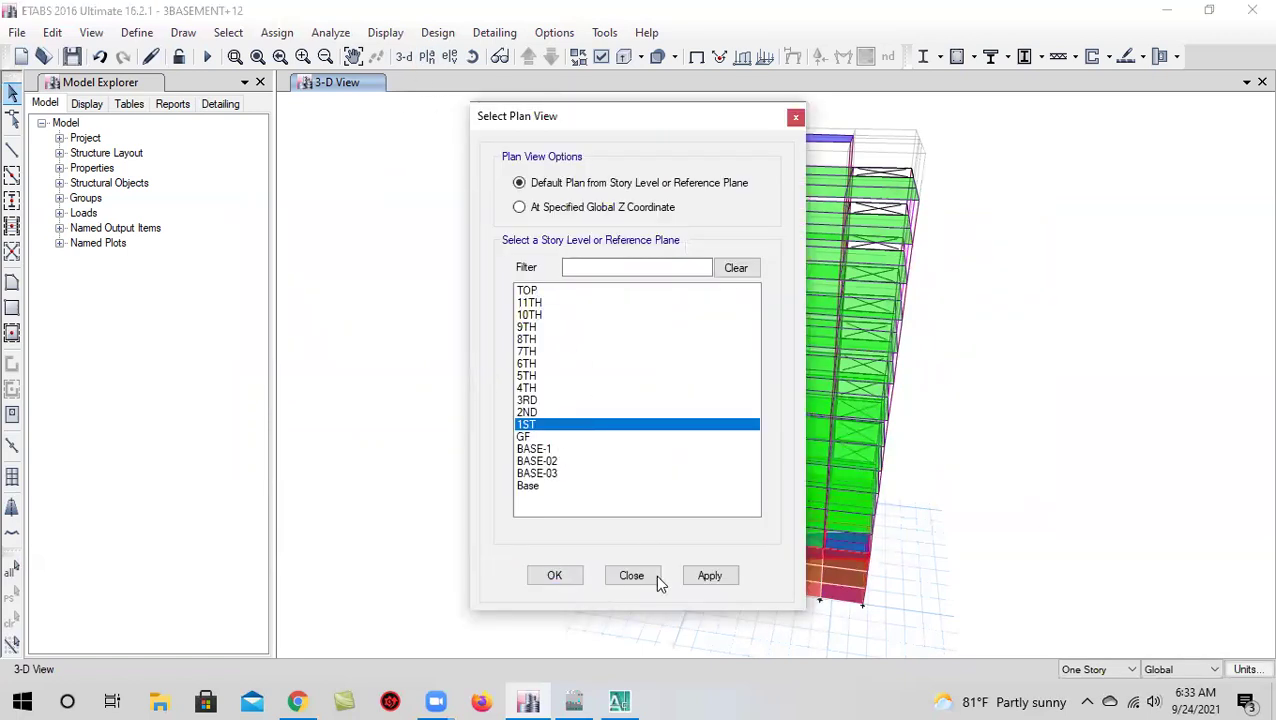
left_click(709, 576)
left_click(558, 577)
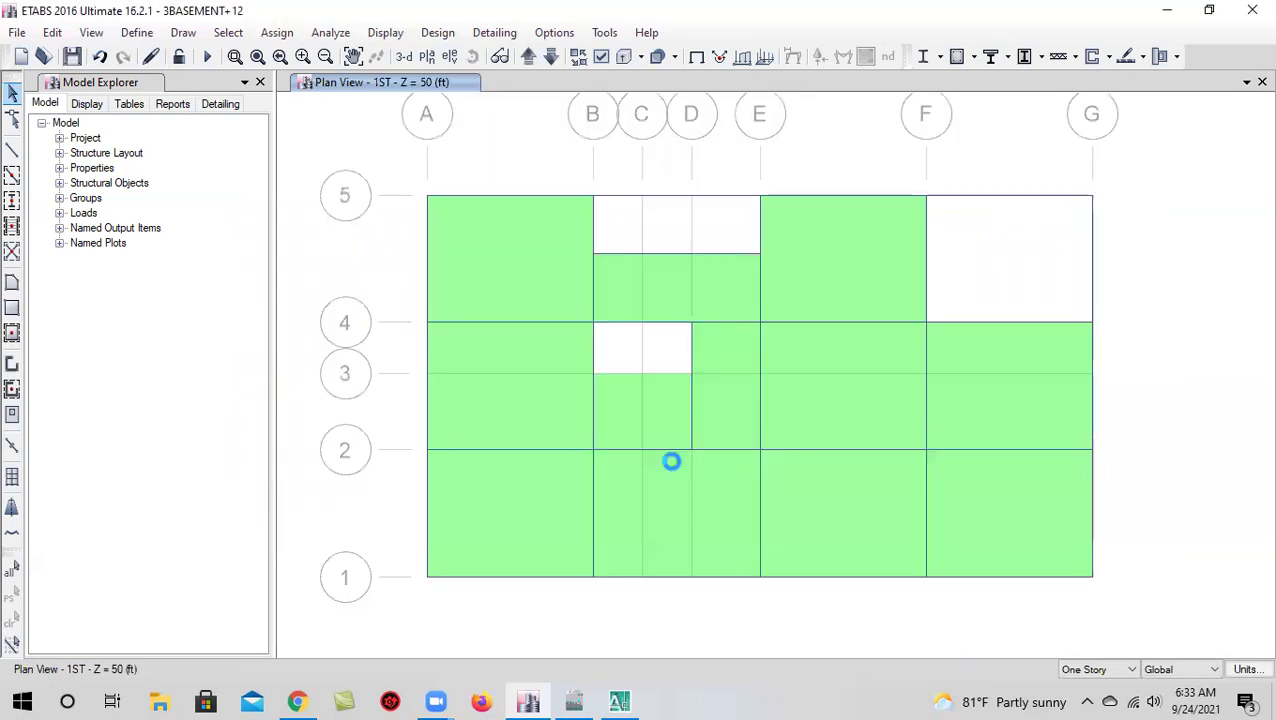
Compare the slab layouts of the GF and 1ST story plans, finishing on the GF plan
left_click(550, 57)
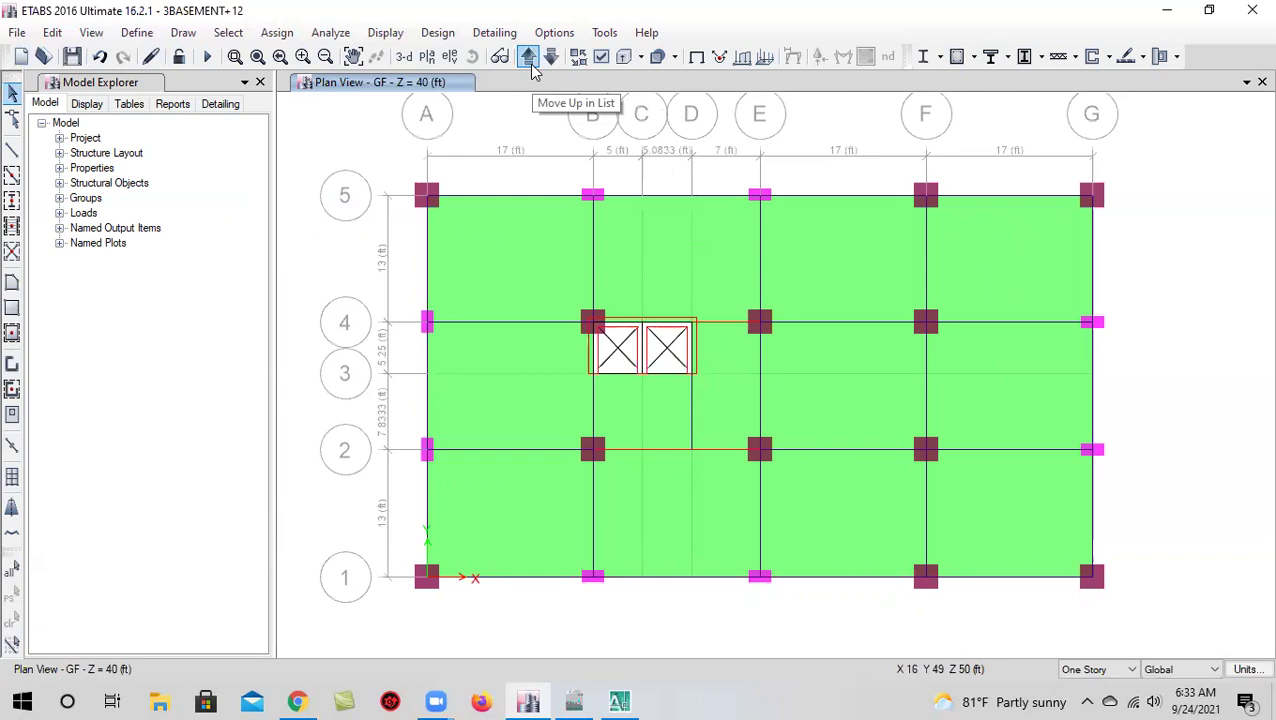
left_click(528, 57)
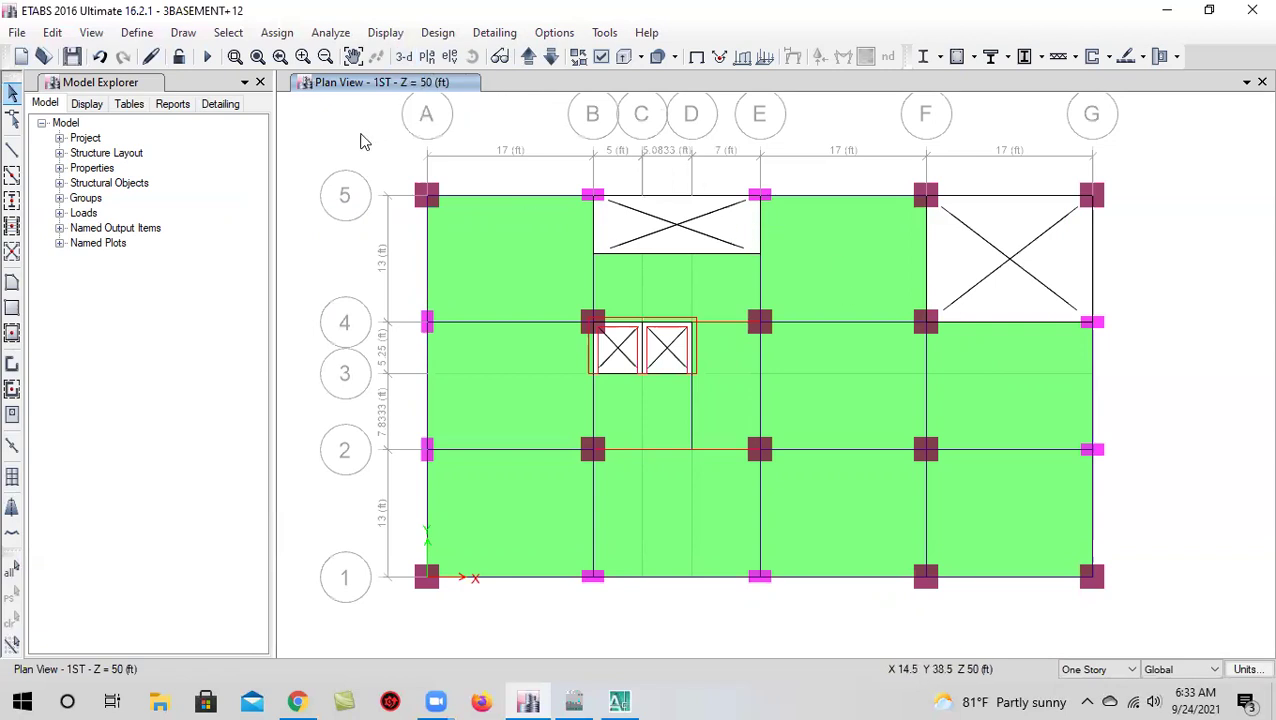
left_click(551, 56)
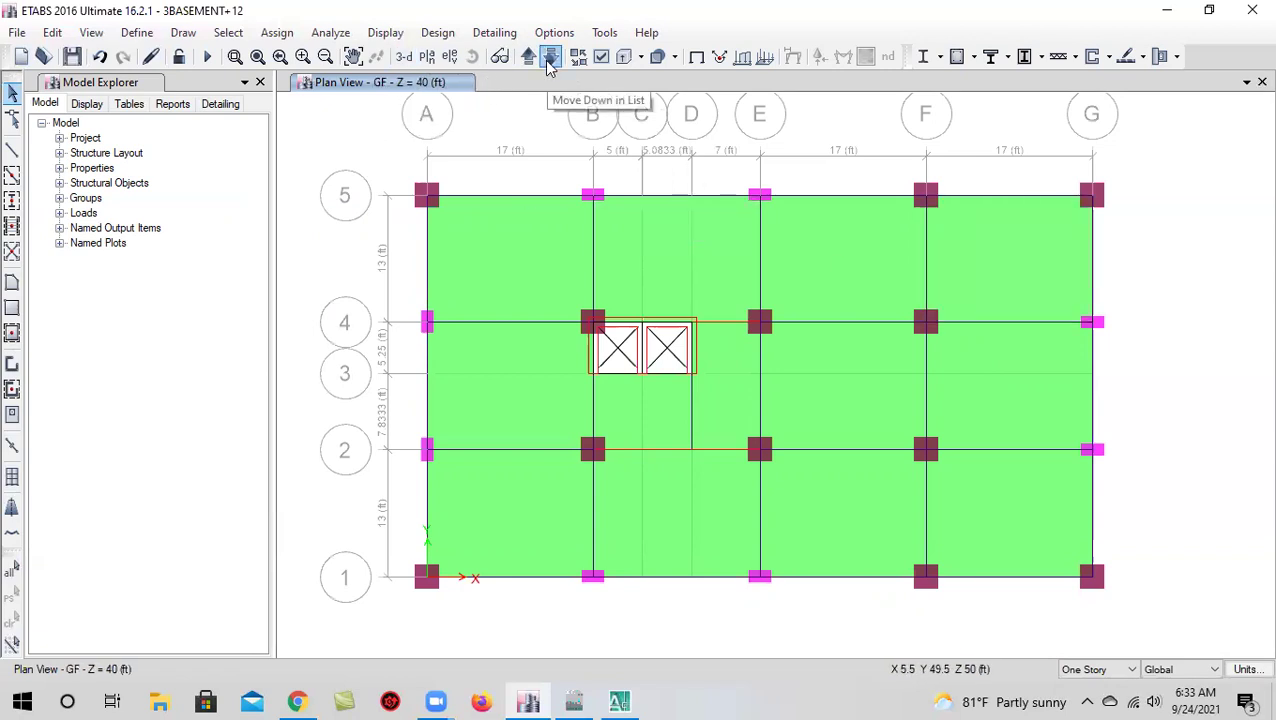
left_click(528, 56)
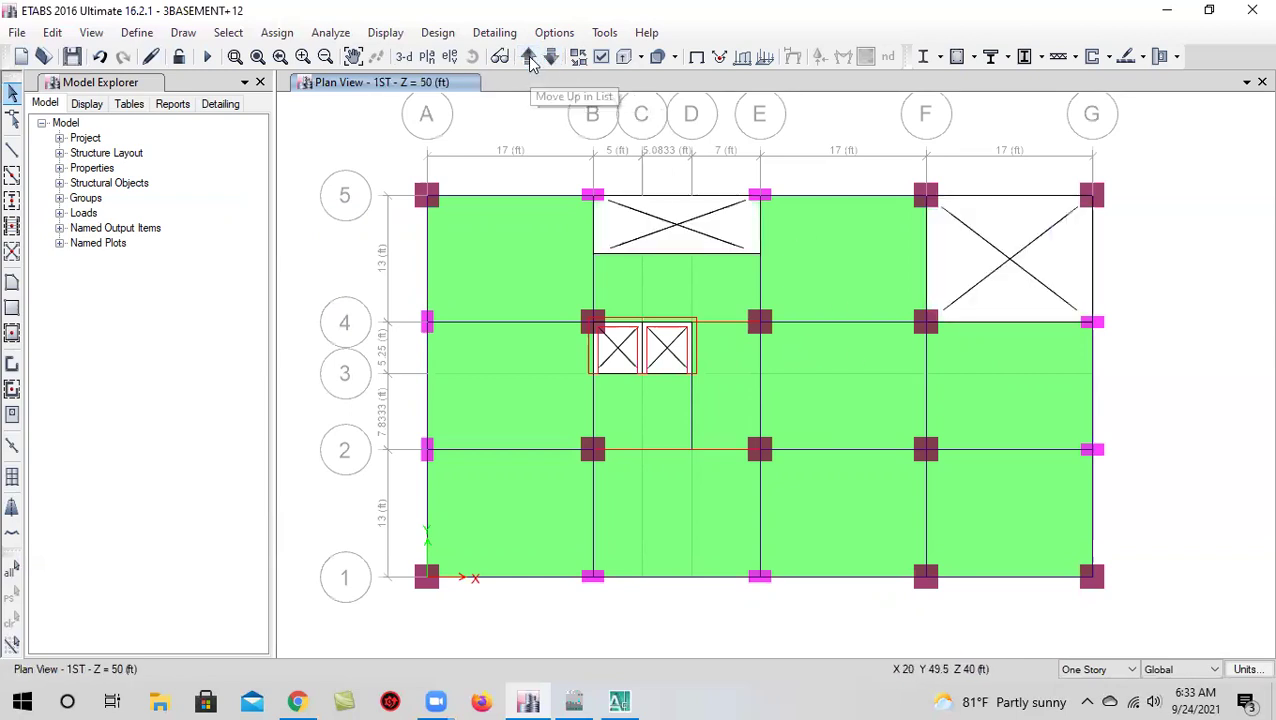
left_click(551, 56)
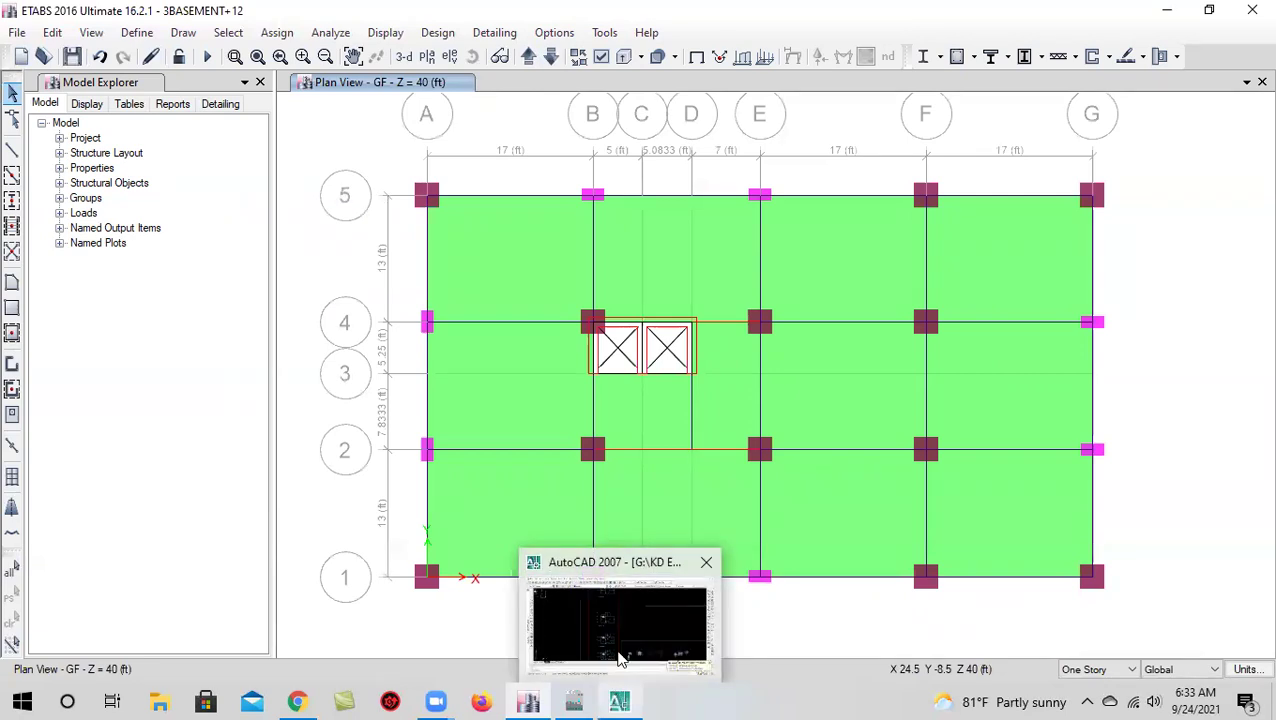
Switch to AutoCAD and examine the ground floor plan's stair, lift and lobby layout in banani 10.3.dwg
left_click(620, 700)
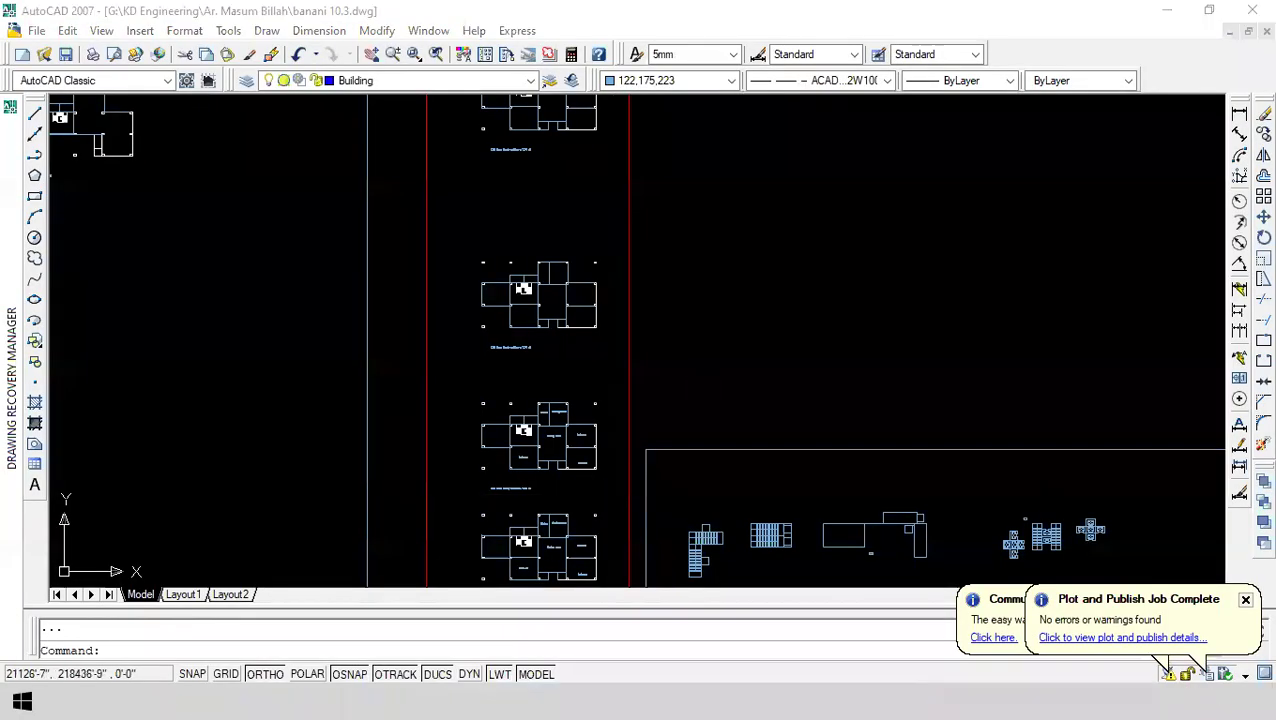
scroll(672, 336, "down", 3)
middle_click_drag(660, 339, 705, 125)
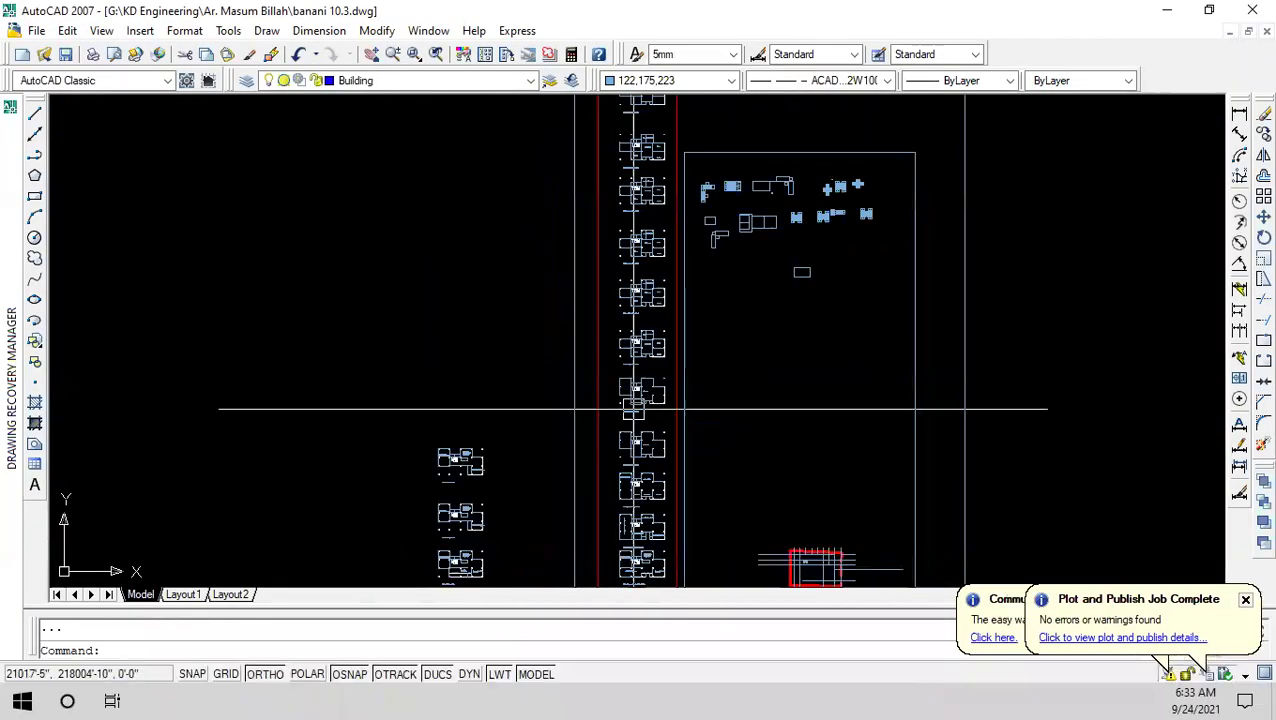
scroll(205, 490, "up", 5)
middle_click_drag(94, 367, 194, 82)
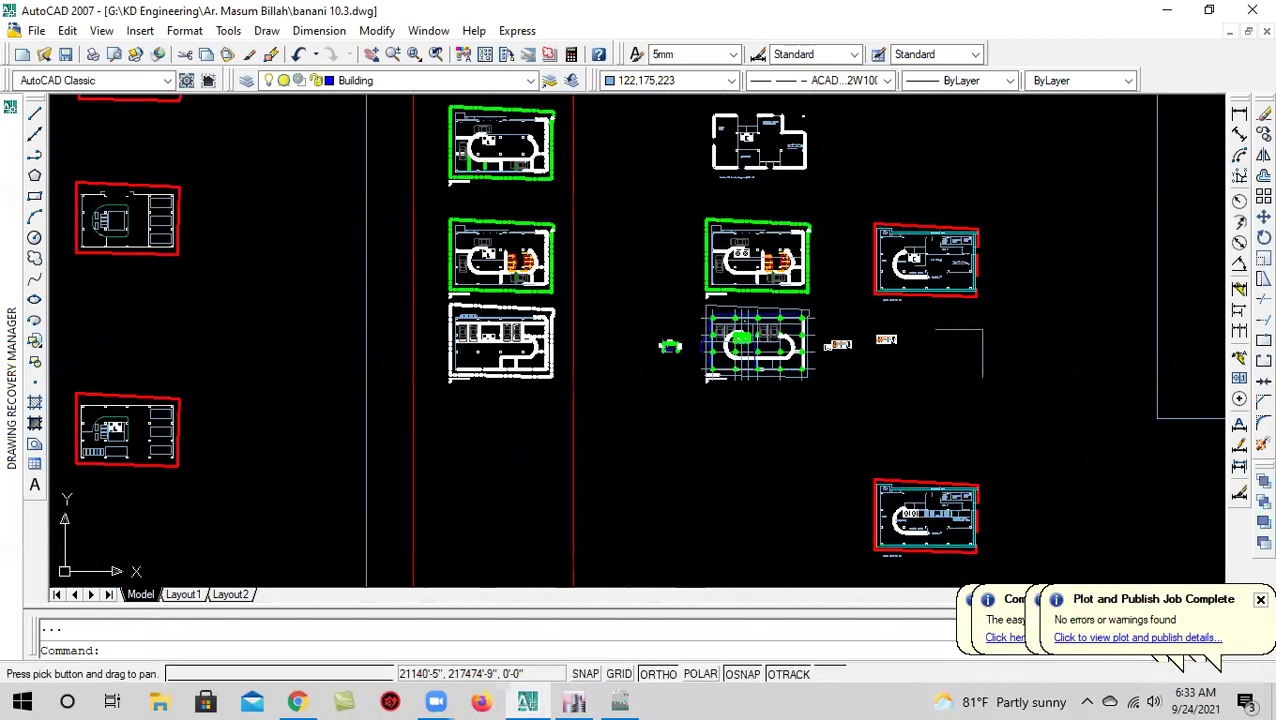
scroll(769, 355, "up", 8)
scroll(769, 362, "down", 5)
scroll(854, 507, "up", 8)
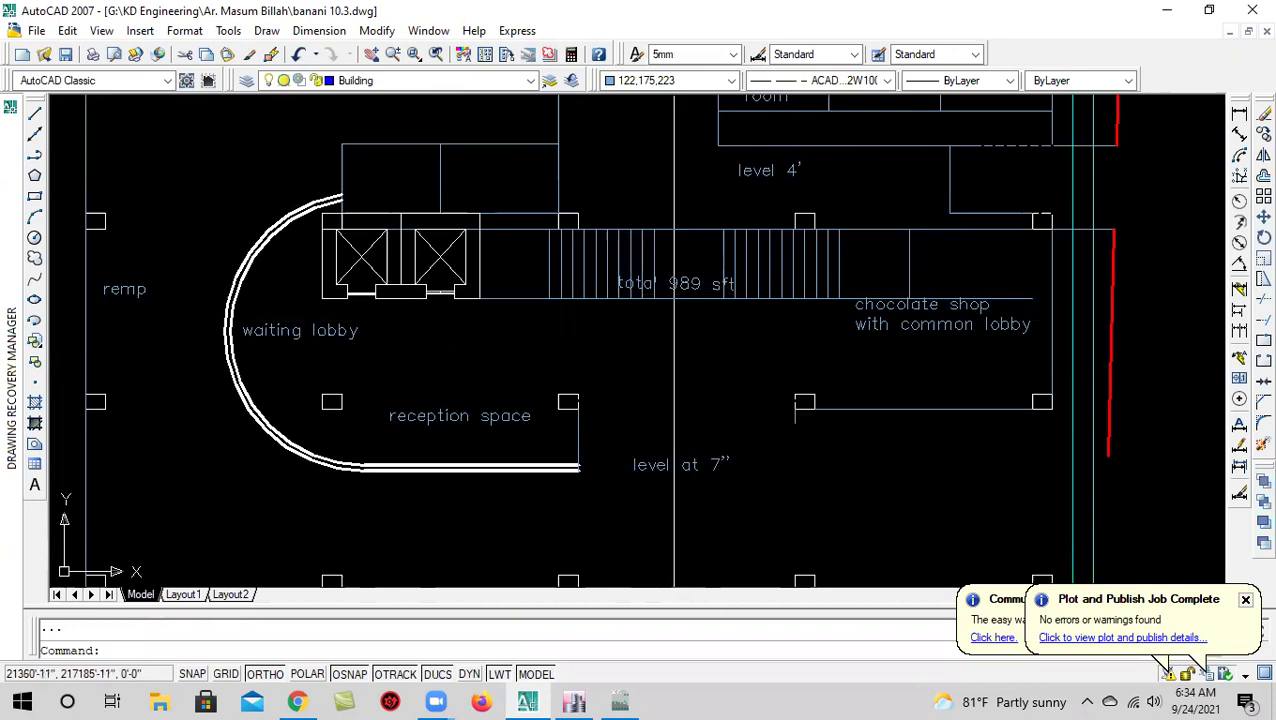
scroll(672, 316, "down", 4)
scroll(715, 352, "up", 3)
middle_click_drag(732, 381, 735, 460)
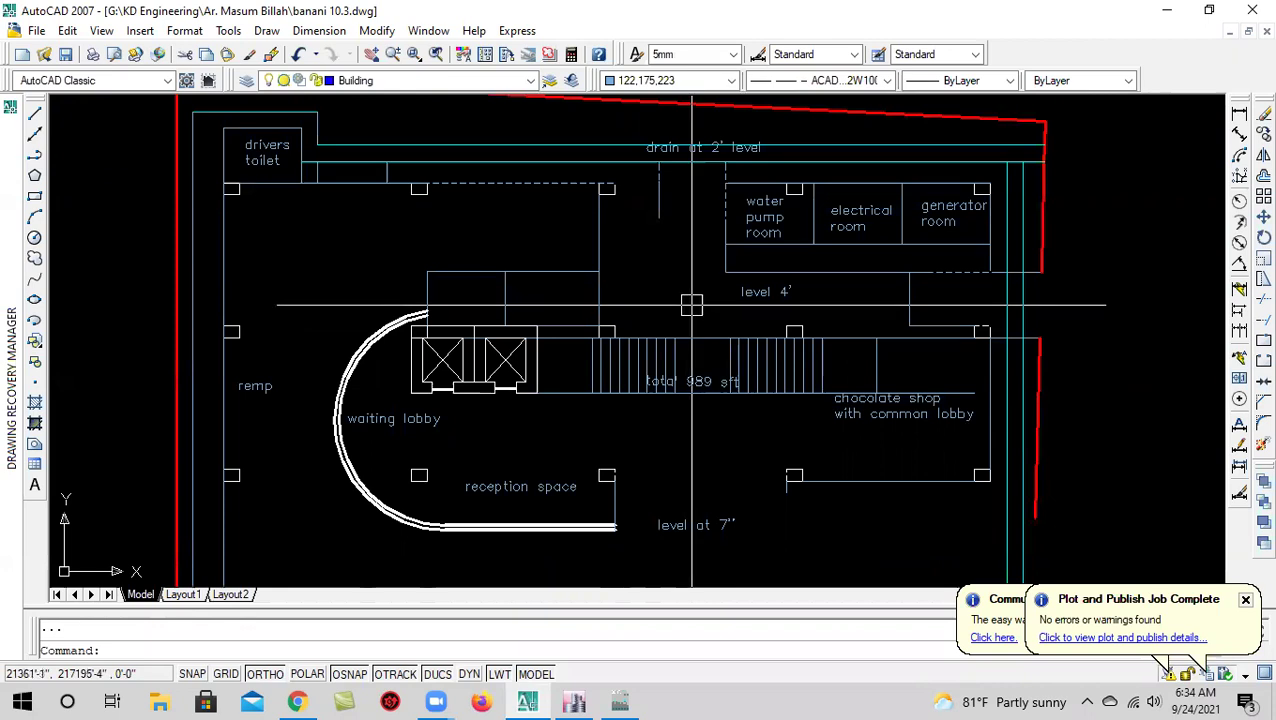
scroll(691, 305, "down", 3)
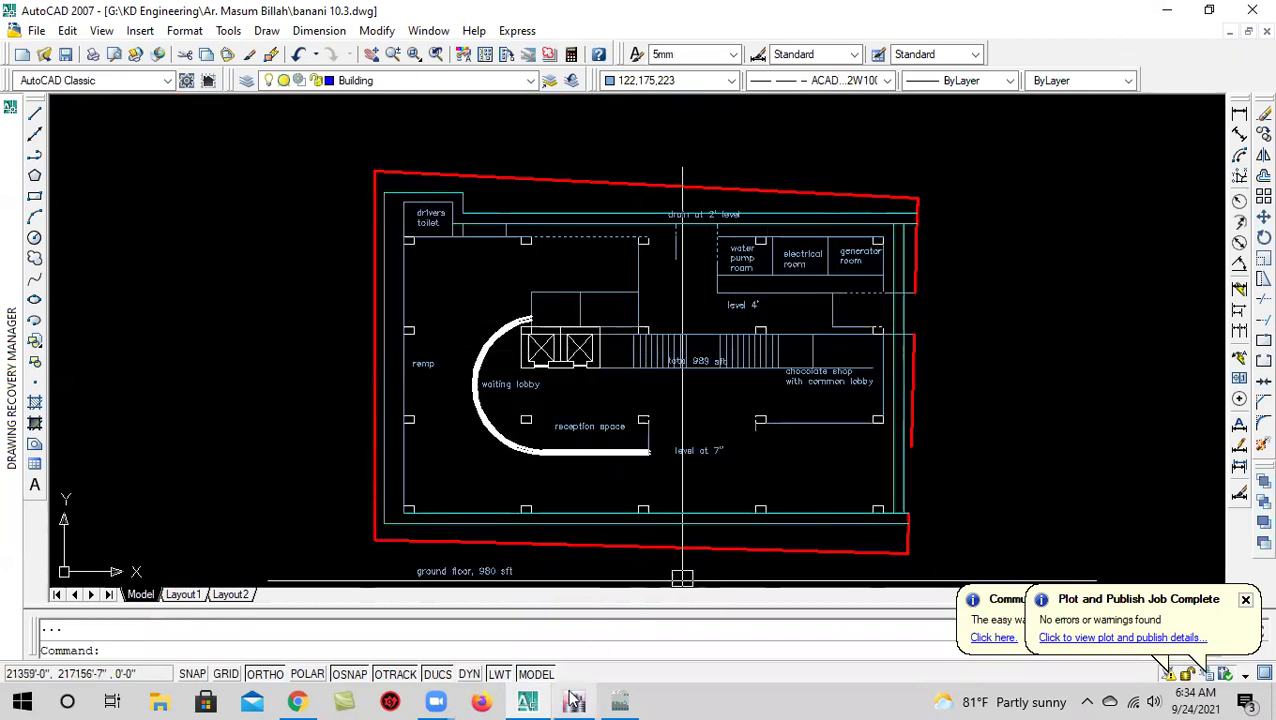
Back in ETABS, draw a frame line with property None along grid 3 from E to F on the GF plan
left_click(590, 625)
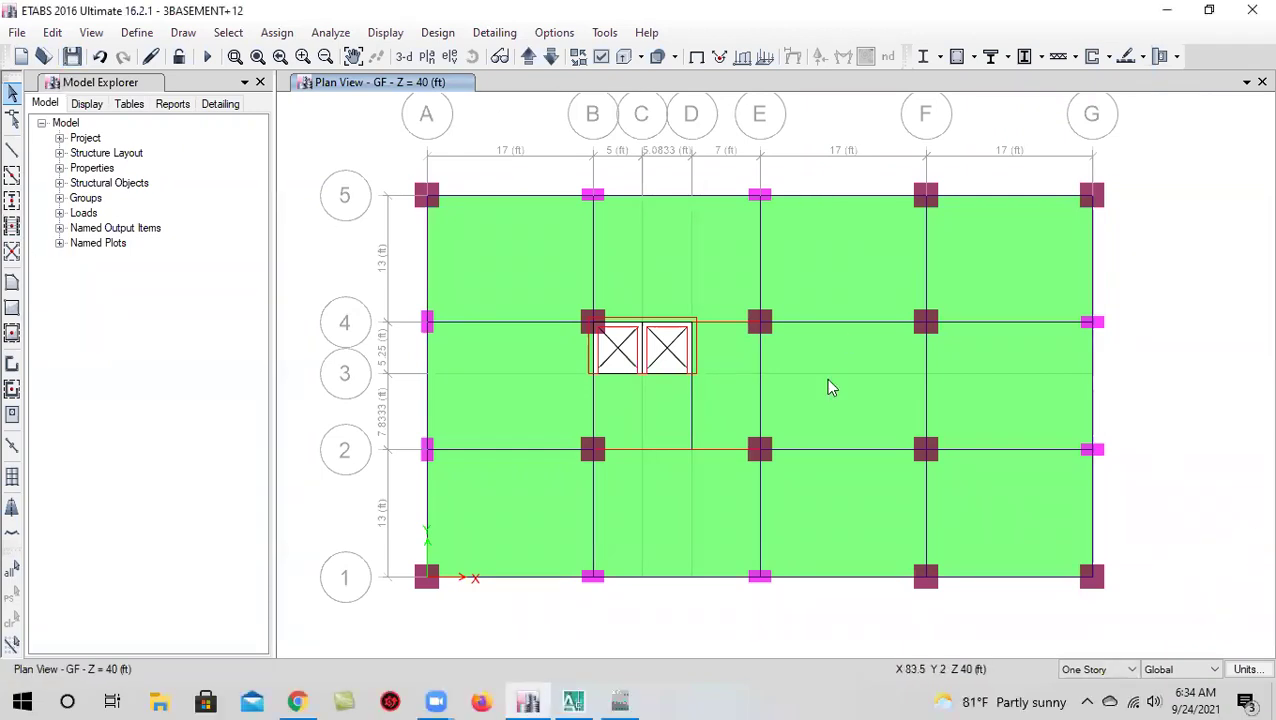
left_click(13, 150)
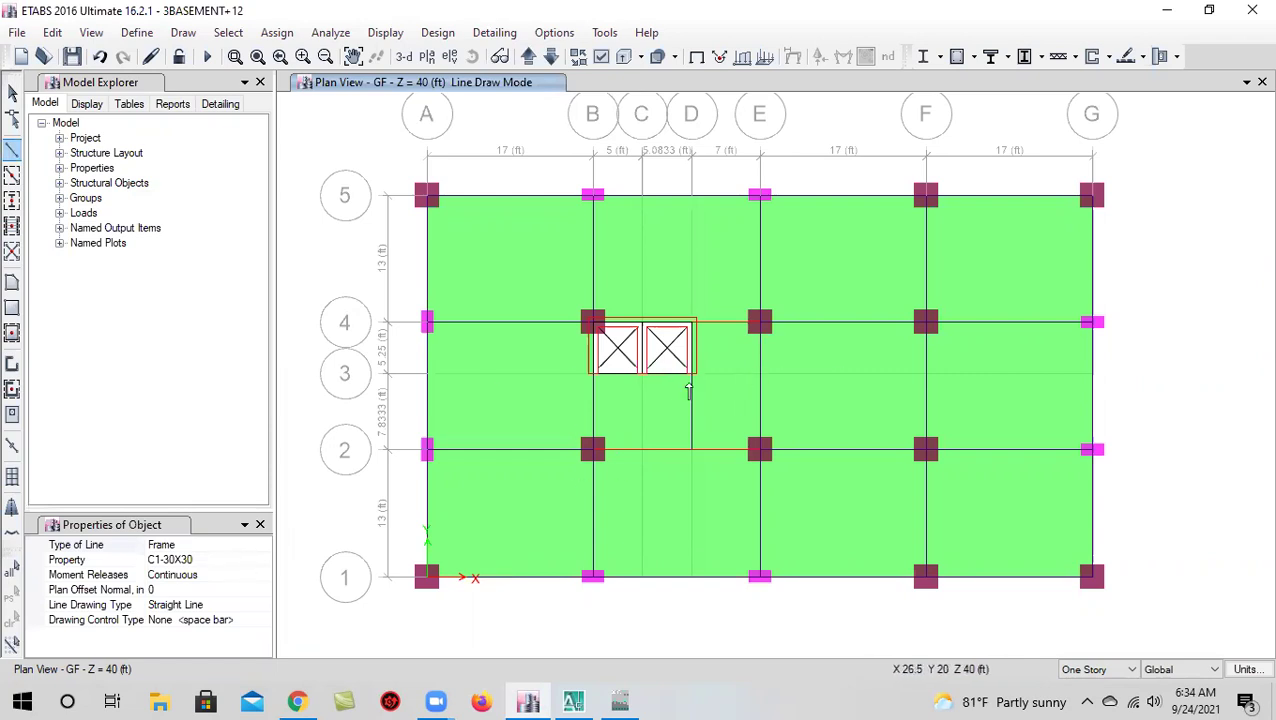
left_click(225, 562)
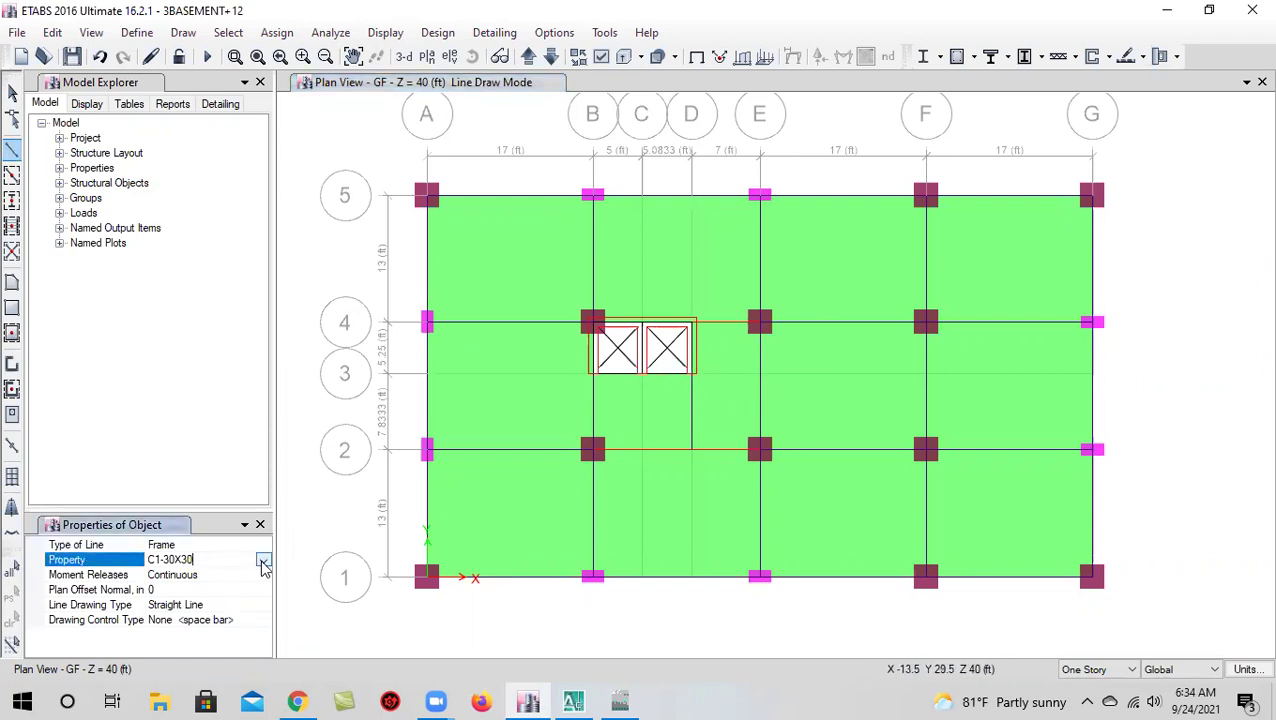
left_click(263, 561)
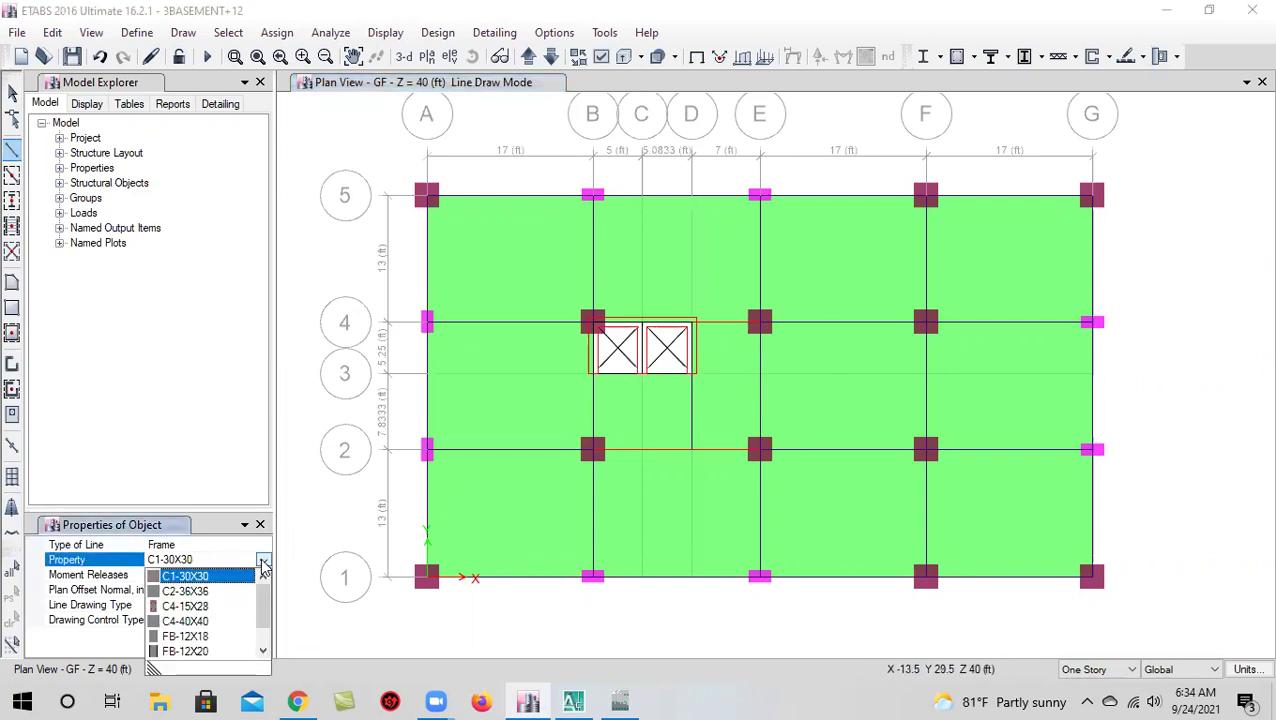
scroll(212, 638, "down", 3)
left_click(194, 649)
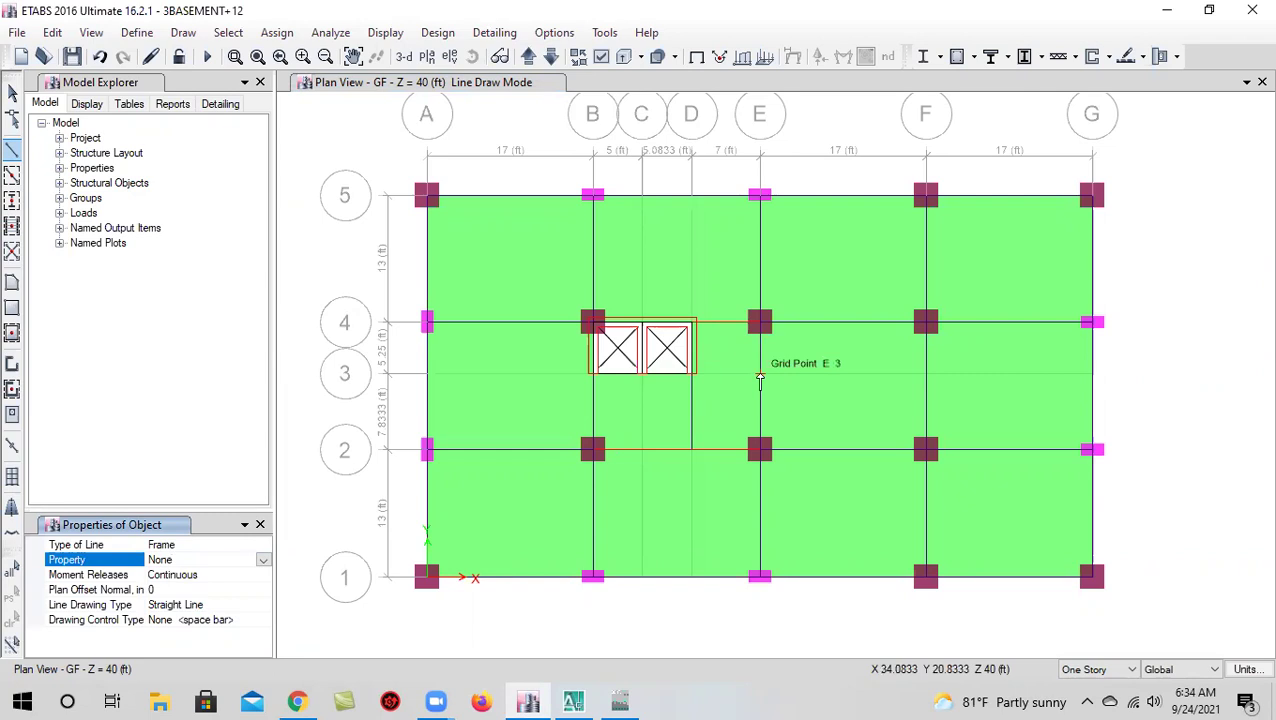
left_click(760, 378)
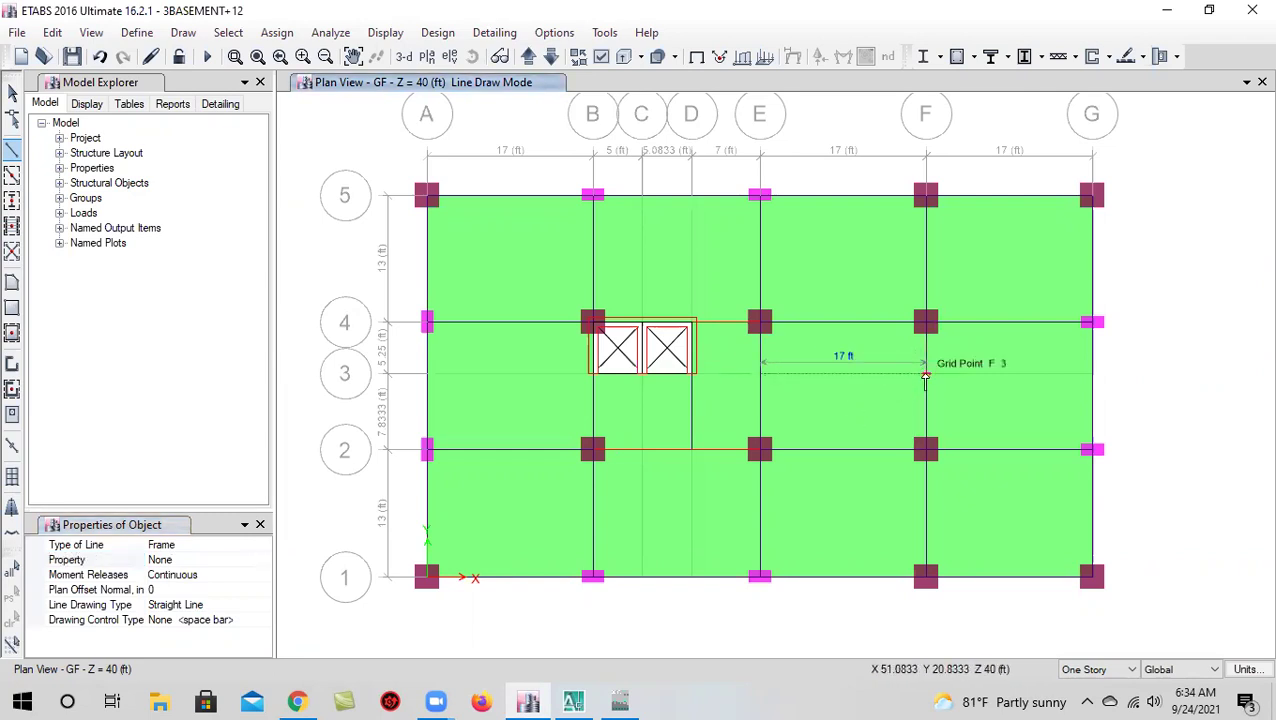
double_click(925, 378)
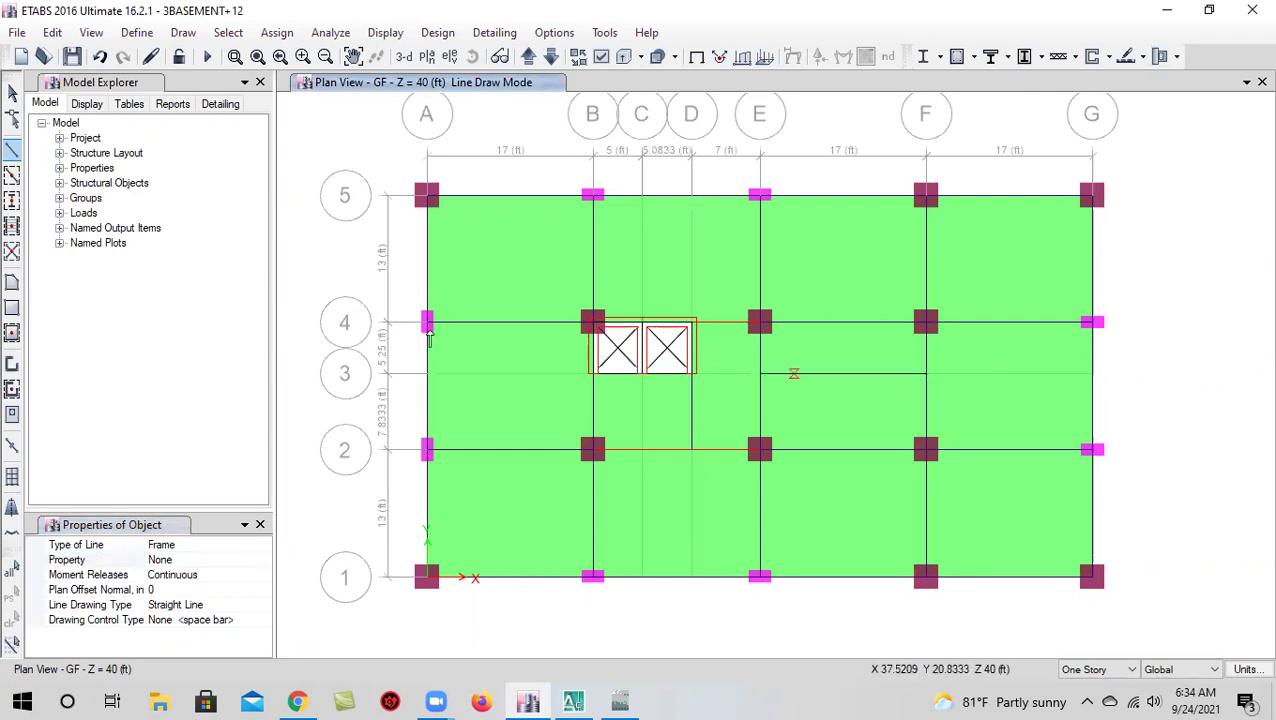
left_click(13, 92)
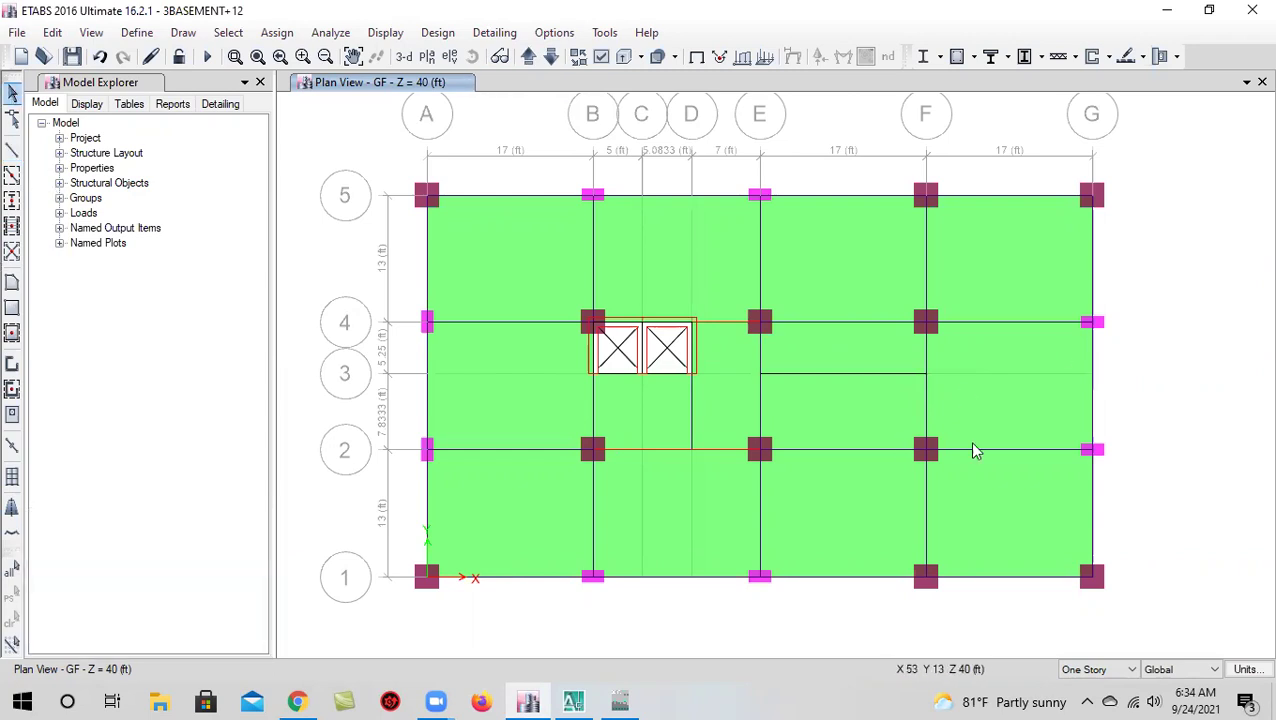
Replicate the grid 3 line between E and F from GF onto a range of other stories
left_click(855, 355)
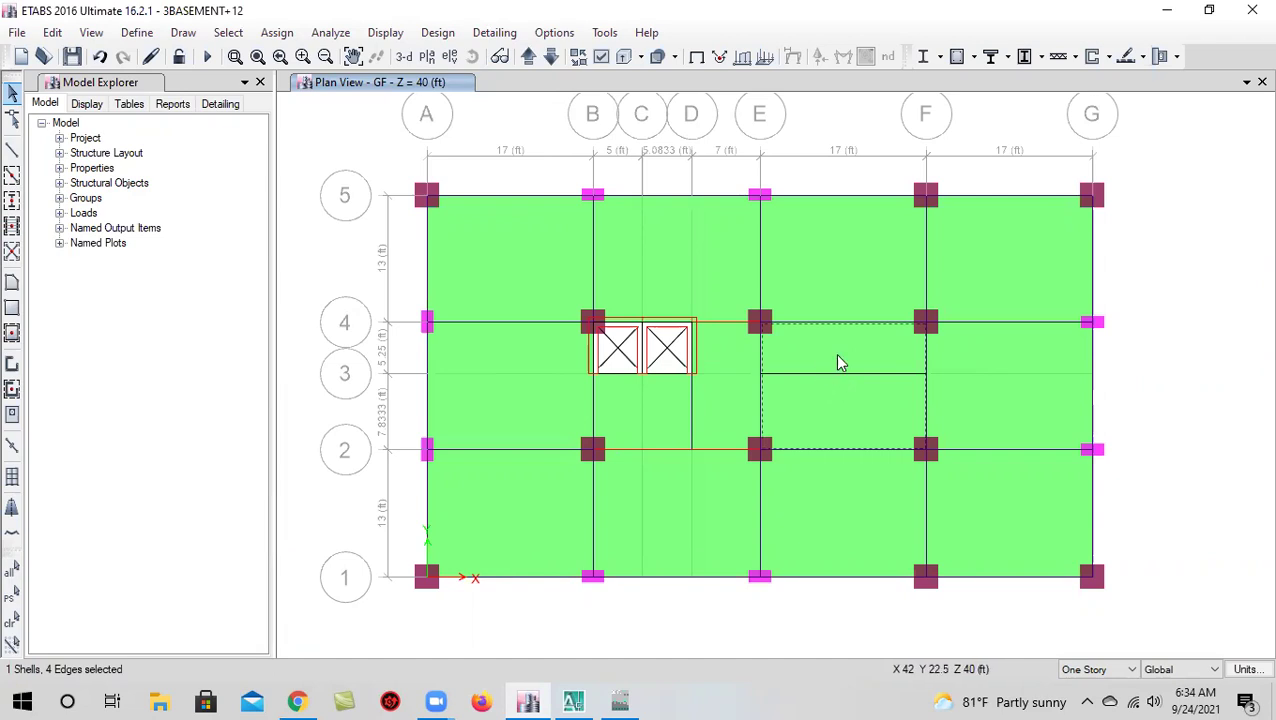
left_click(836, 362)
left_click(832, 374)
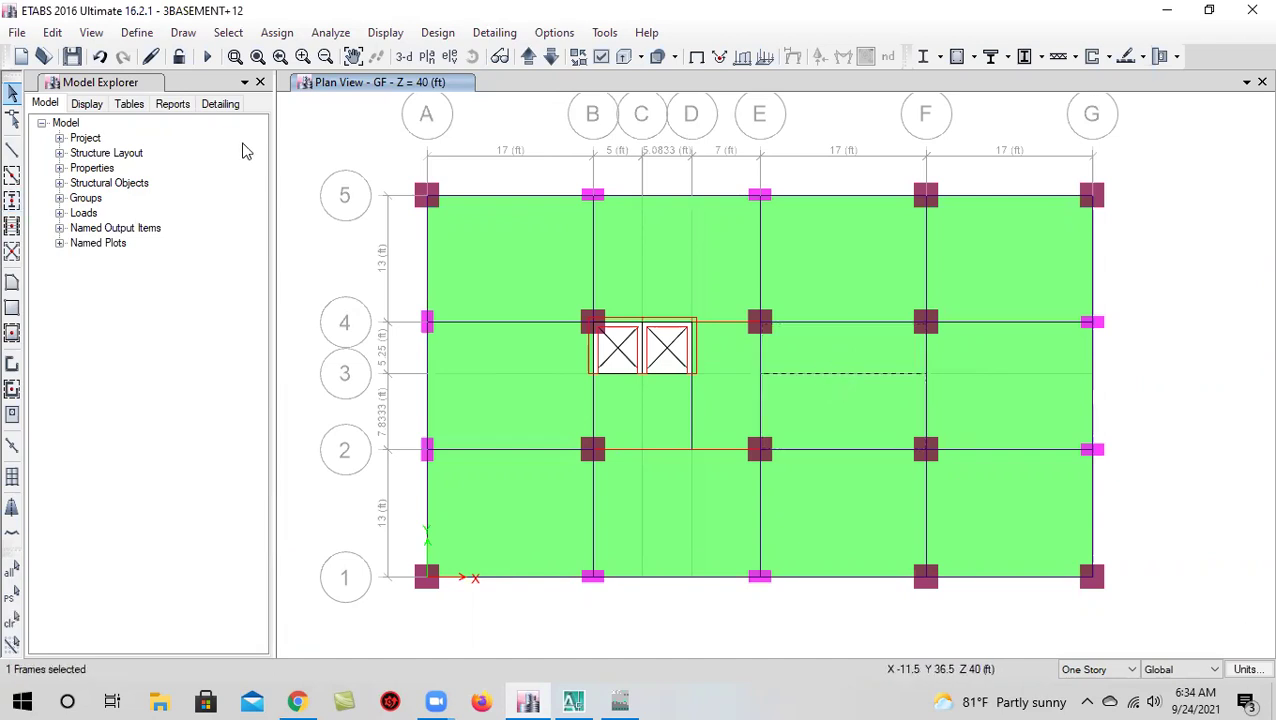
left_click(48, 34)
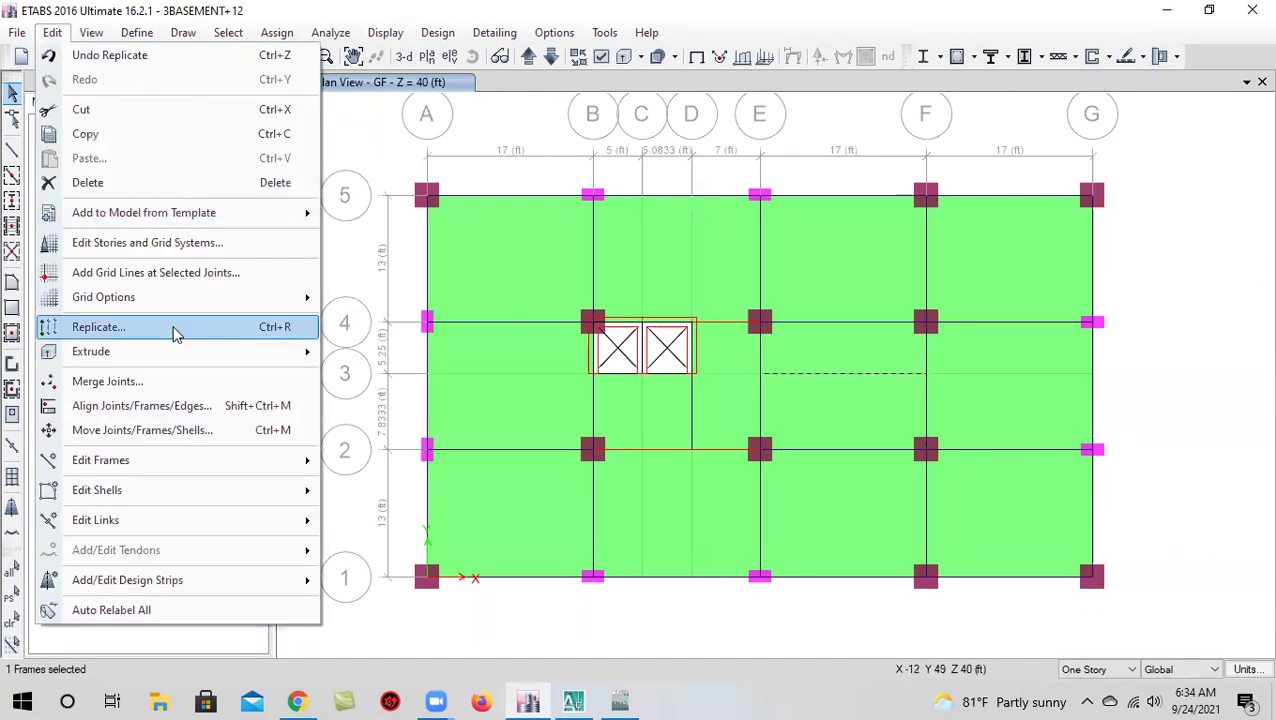
left_click(165, 328)
left_click(646, 187)
left_click_drag(581, 375, 638, 255)
left_click(712, 552)
left_click(553, 552)
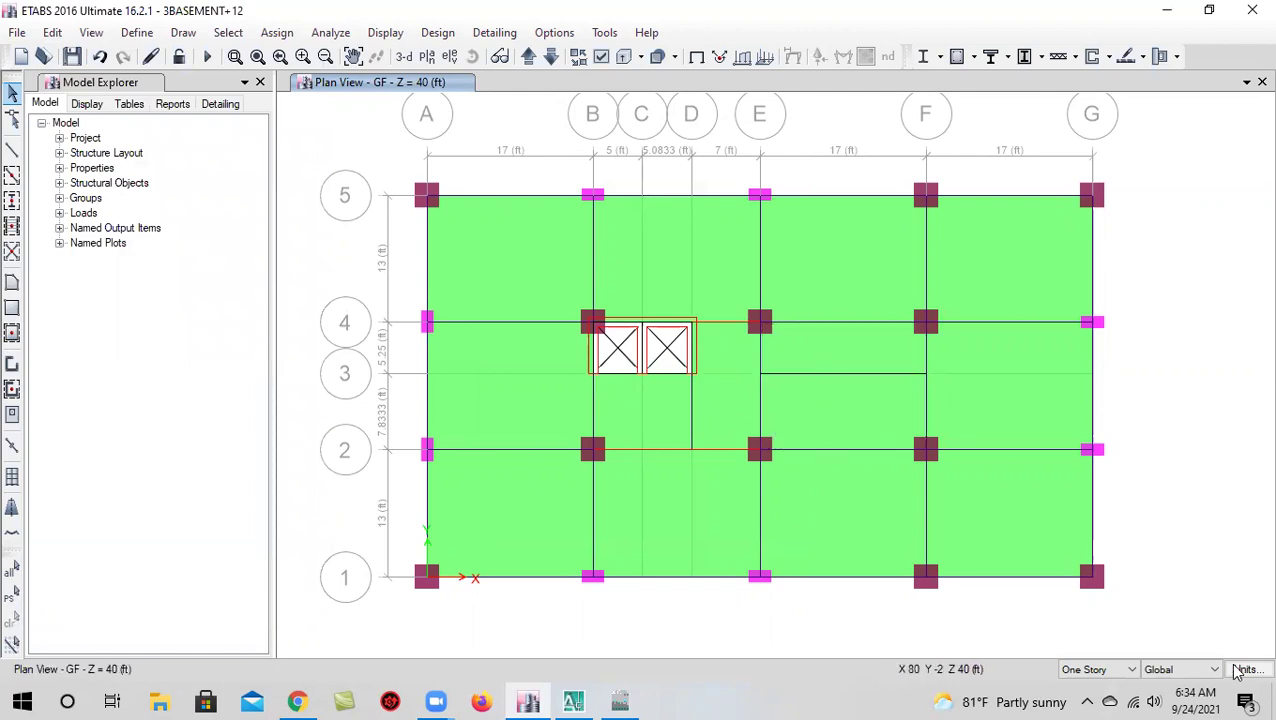
With All Stories active, divide the slab panels between grids E-F and 2-4 by cookie-cutting floor objects at the selected grid 3 frame lines
left_click(1088, 669)
left_click(1091, 699)
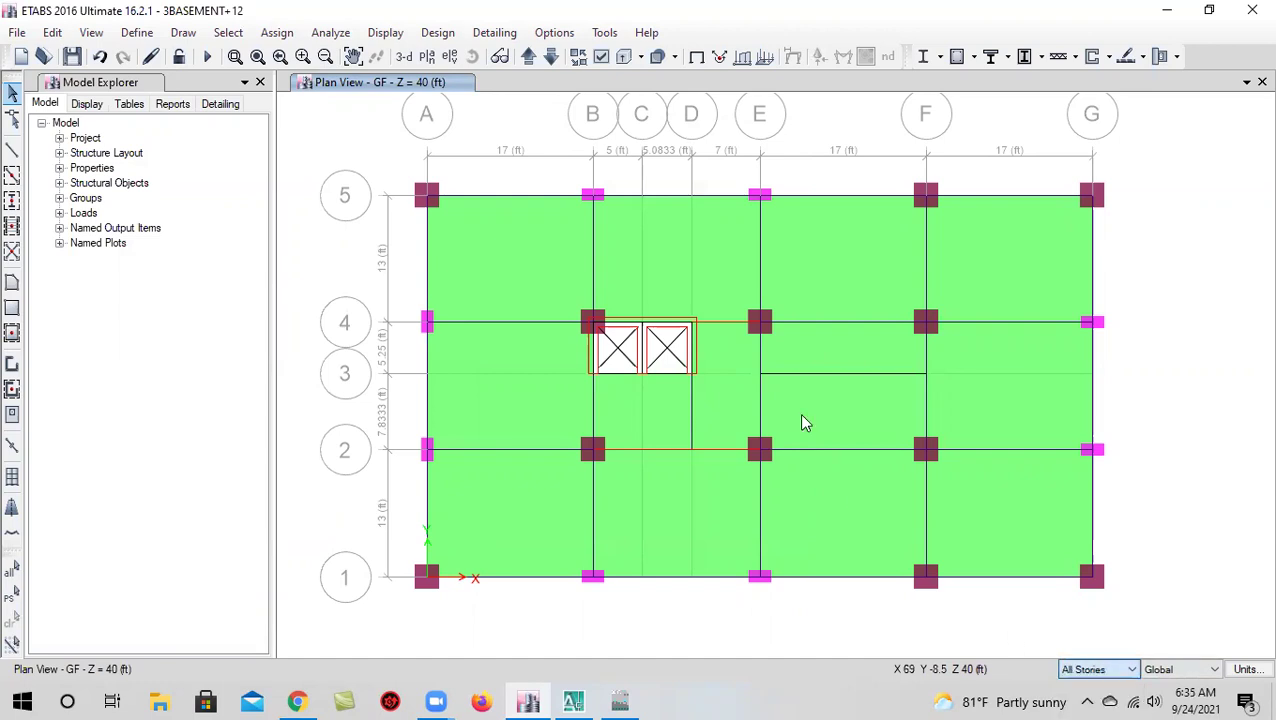
left_click(838, 380)
left_click(840, 375)
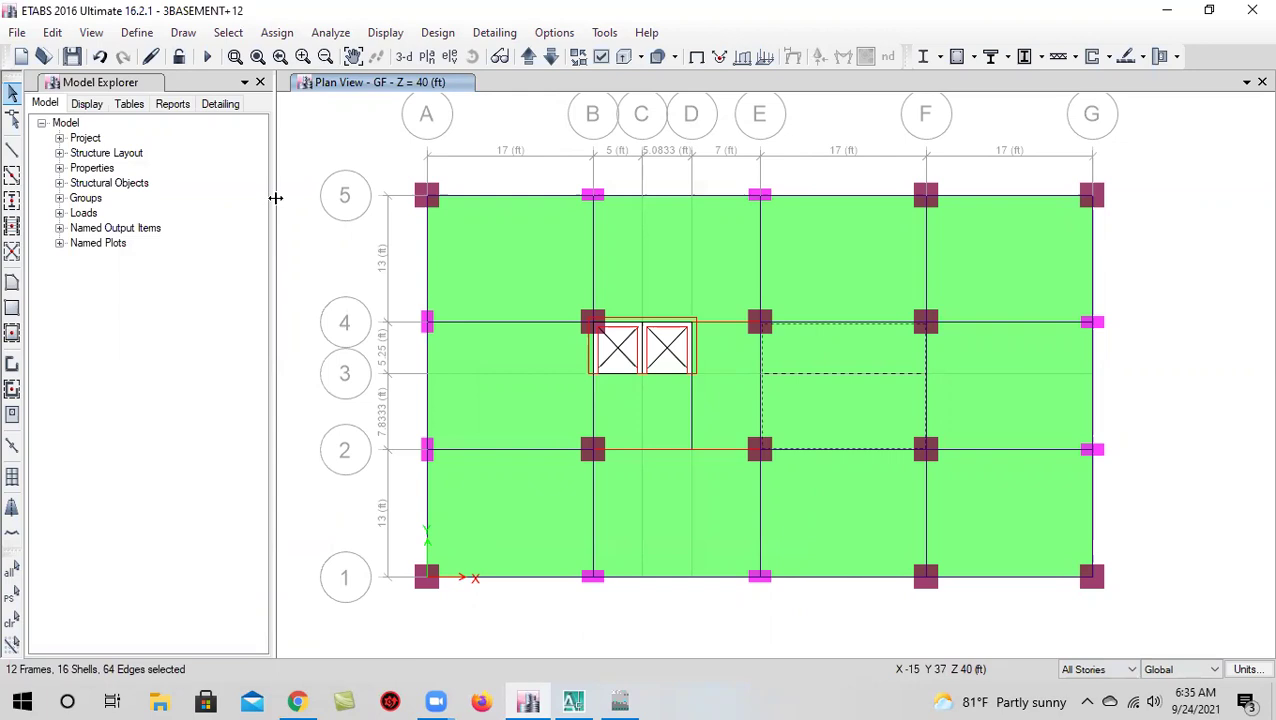
left_click(52, 32)
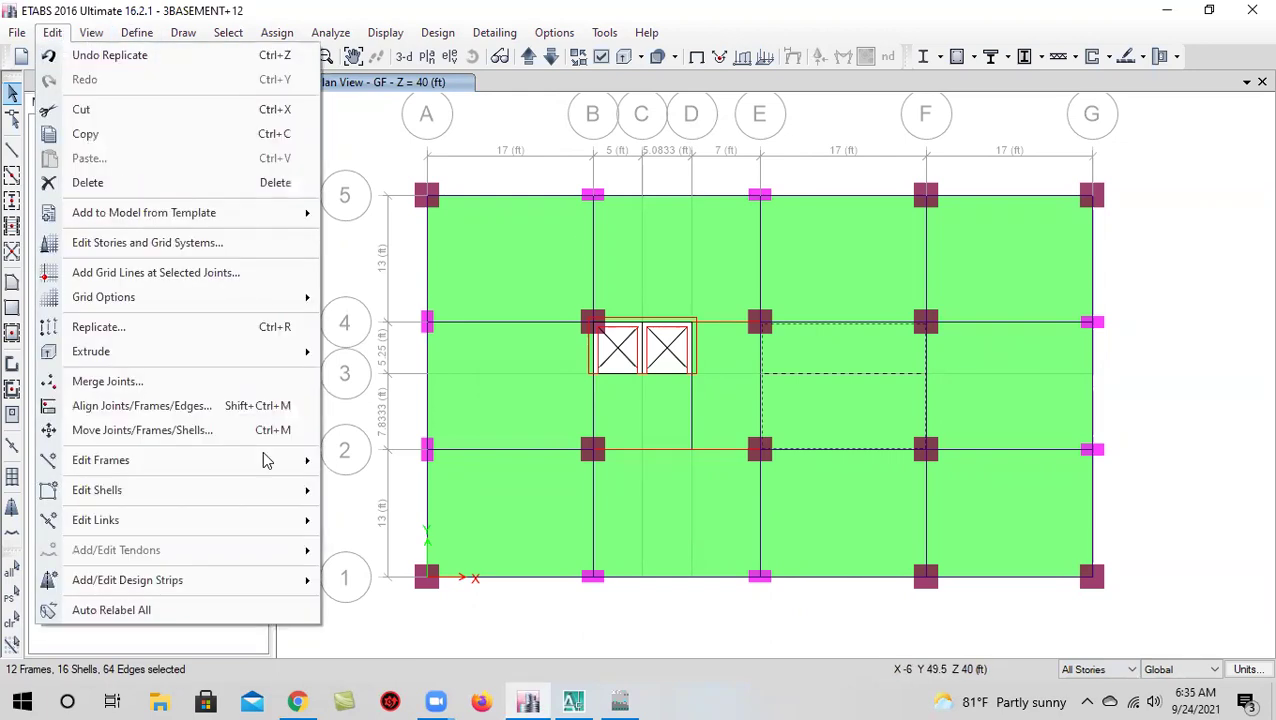
mouse_move(236, 490)
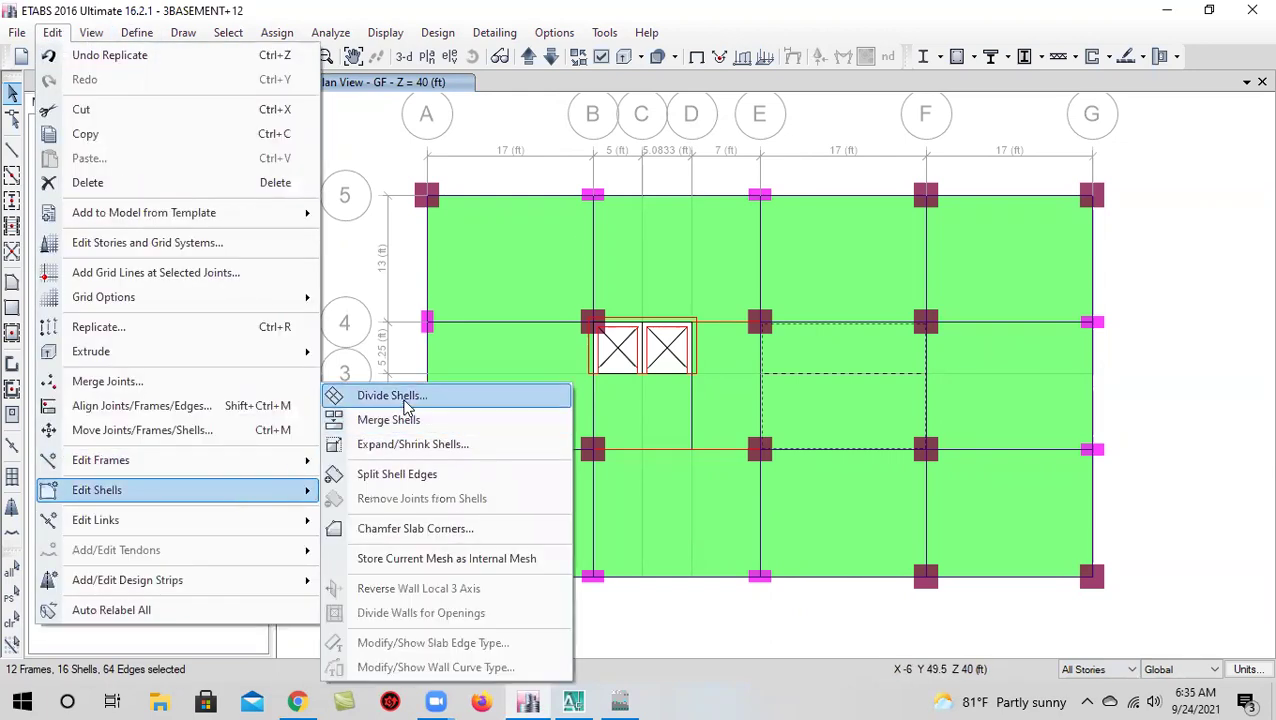
left_click(392, 396)
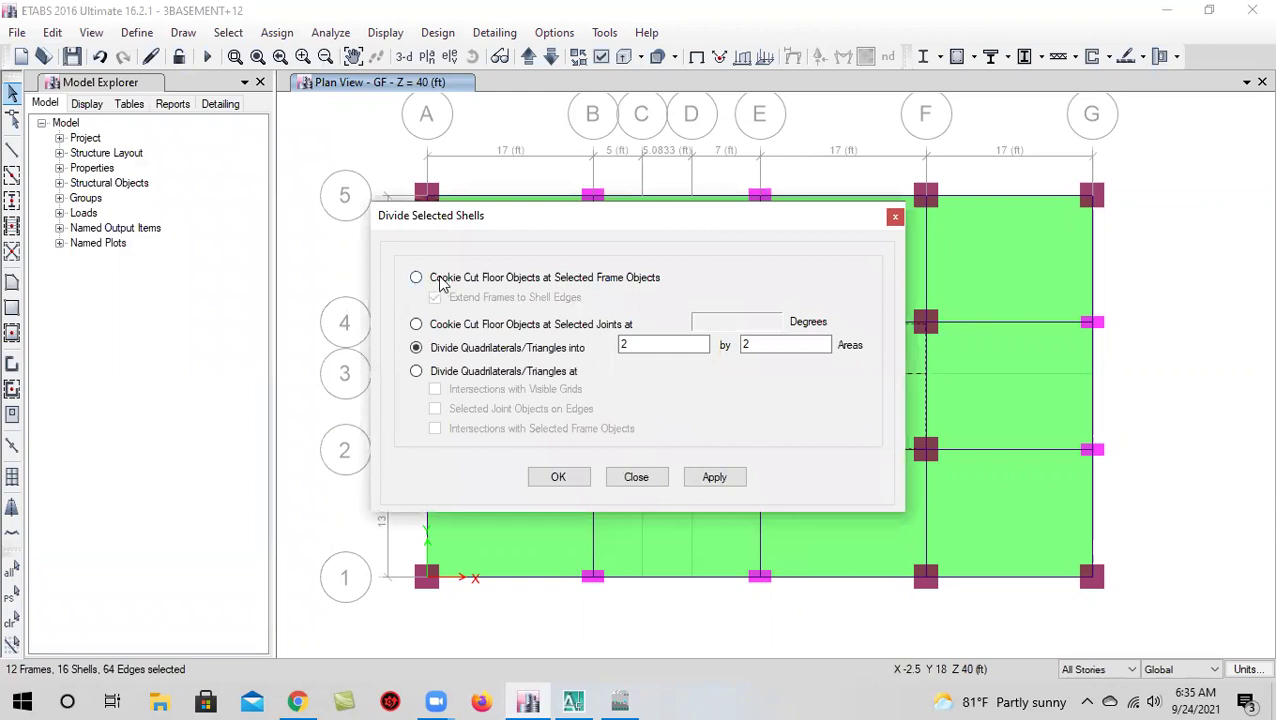
left_click(443, 280)
left_click(712, 479)
left_click(556, 478)
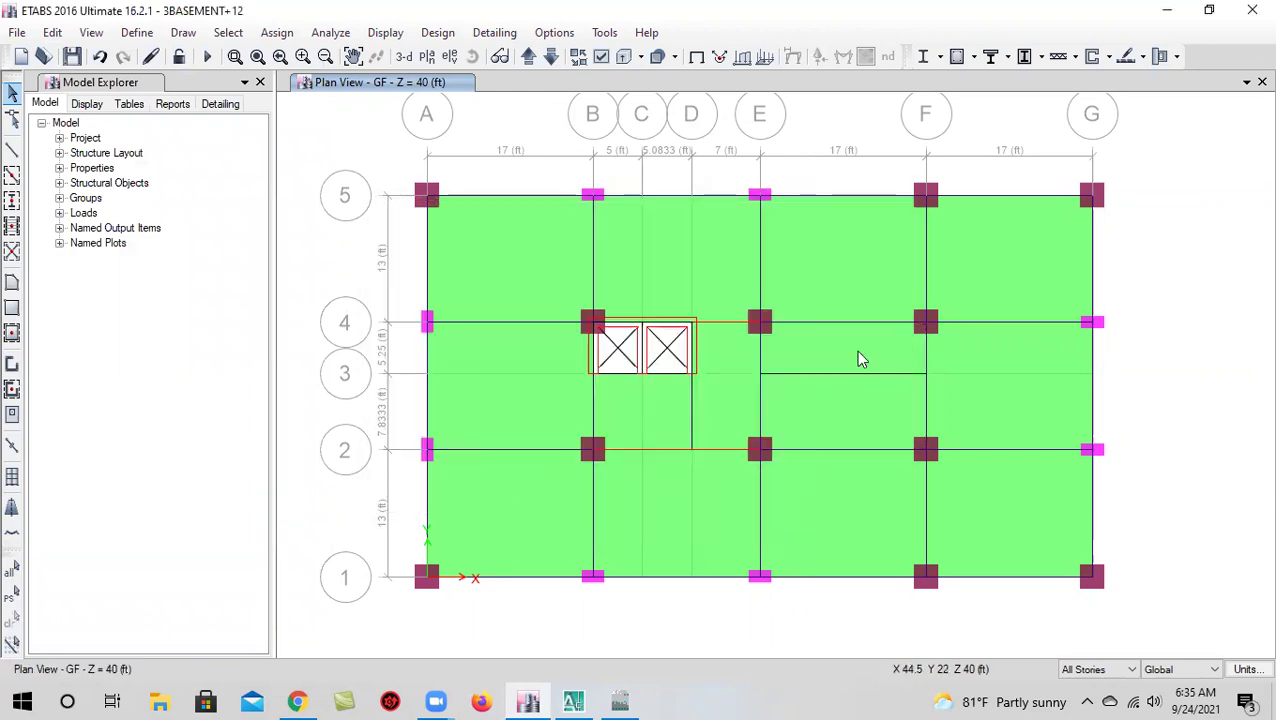
Assign the slab panels between grids E-F and 3-4 on all stories as openings
left_click(857, 362)
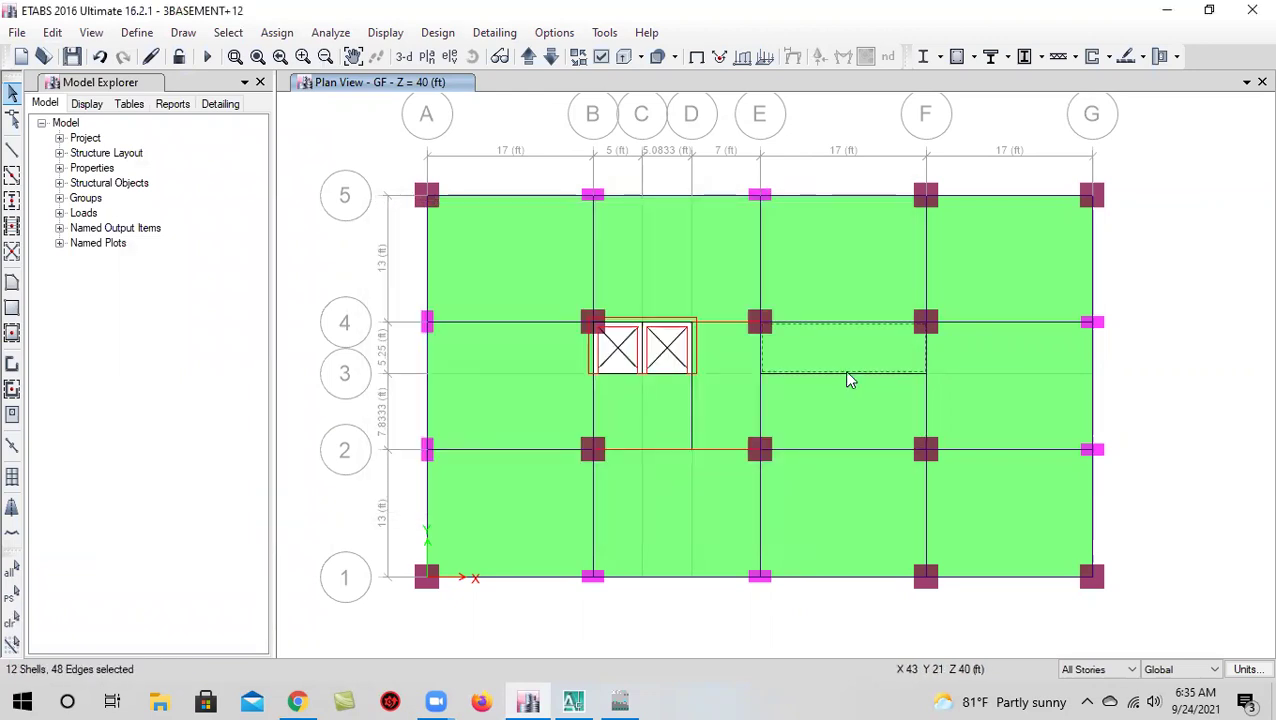
left_click(856, 340)
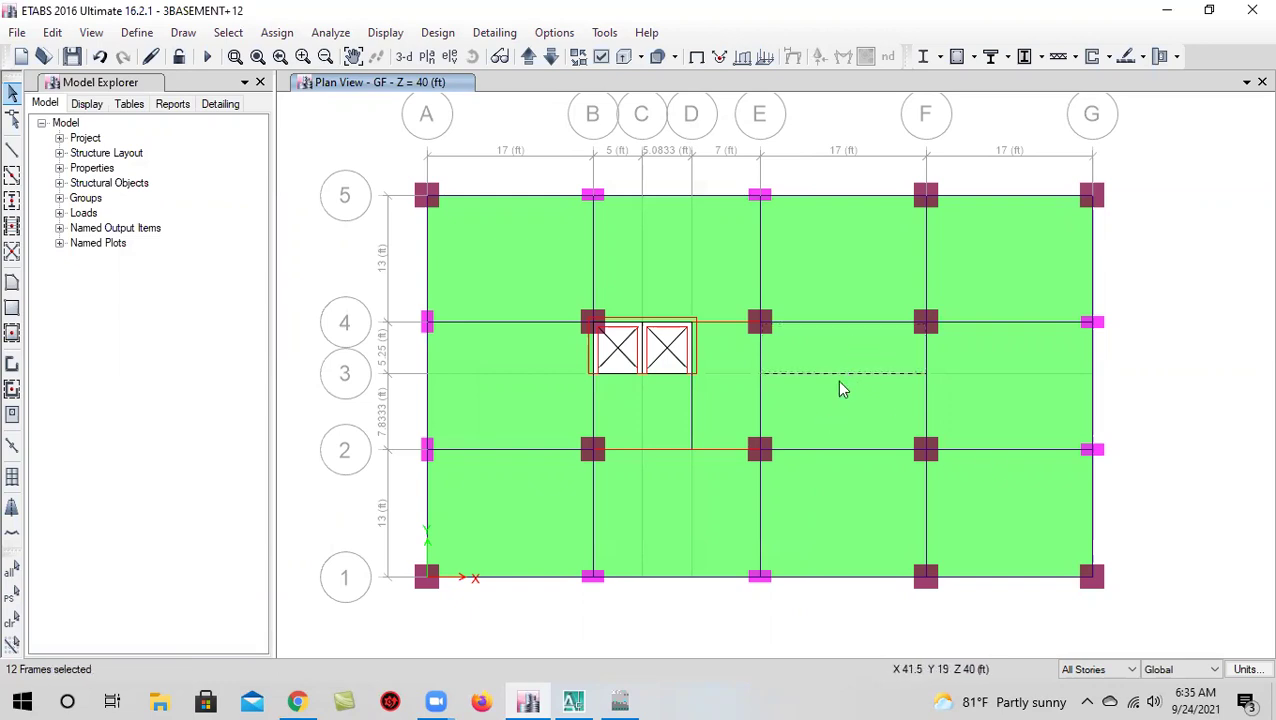
left_click(843, 373)
left_click(843, 350)
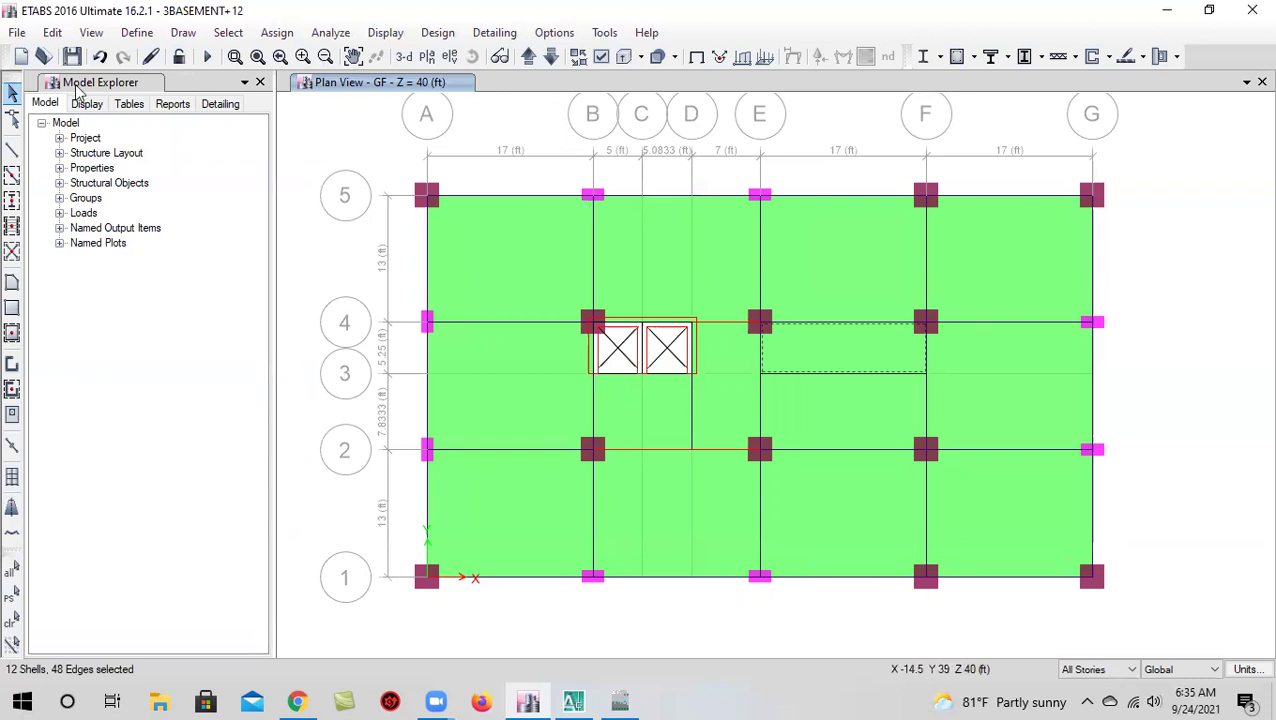
left_click(280, 33)
mouse_move(356, 105)
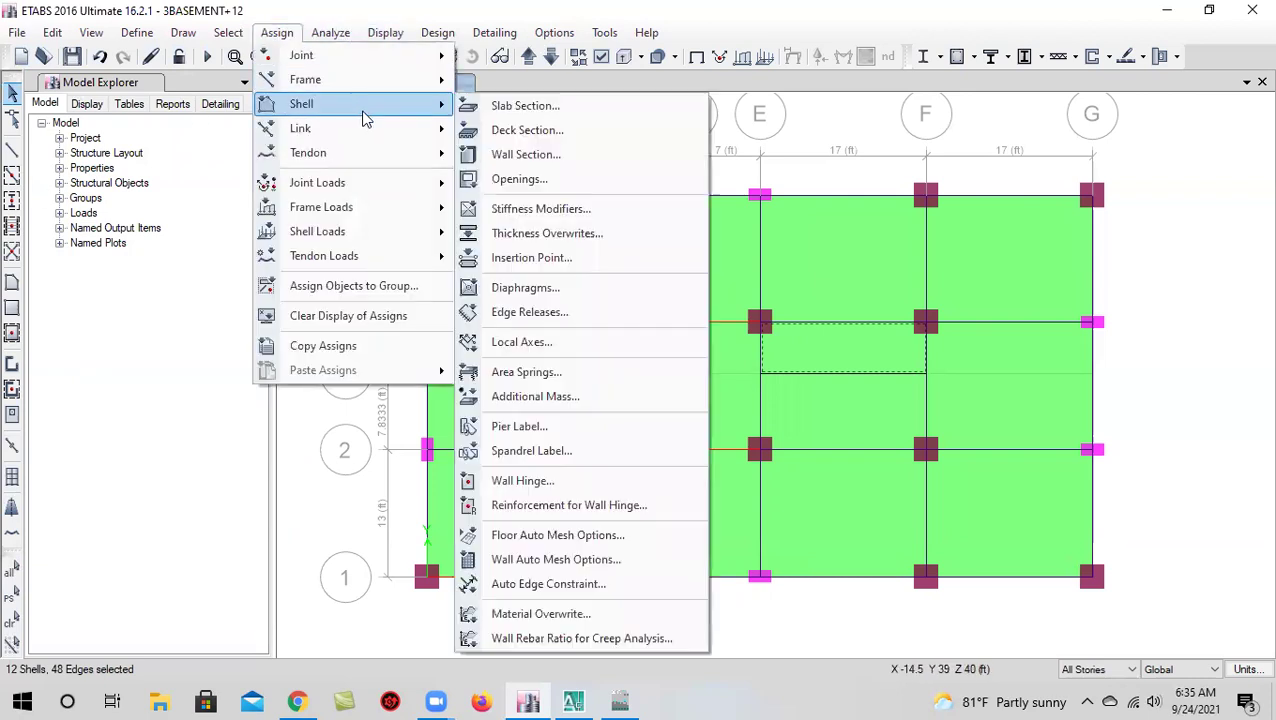
left_click(553, 183)
left_click(716, 410)
left_click(560, 410)
Check the opening between grids E-F and 3-4 on the plans of the neighbouring stories, ending back on GF
left_click(529, 60)
left_click(529, 60)
left_click(529, 60)
left_click(551, 57)
left_click(551, 57)
left_click(551, 57)
left_click(551, 57)
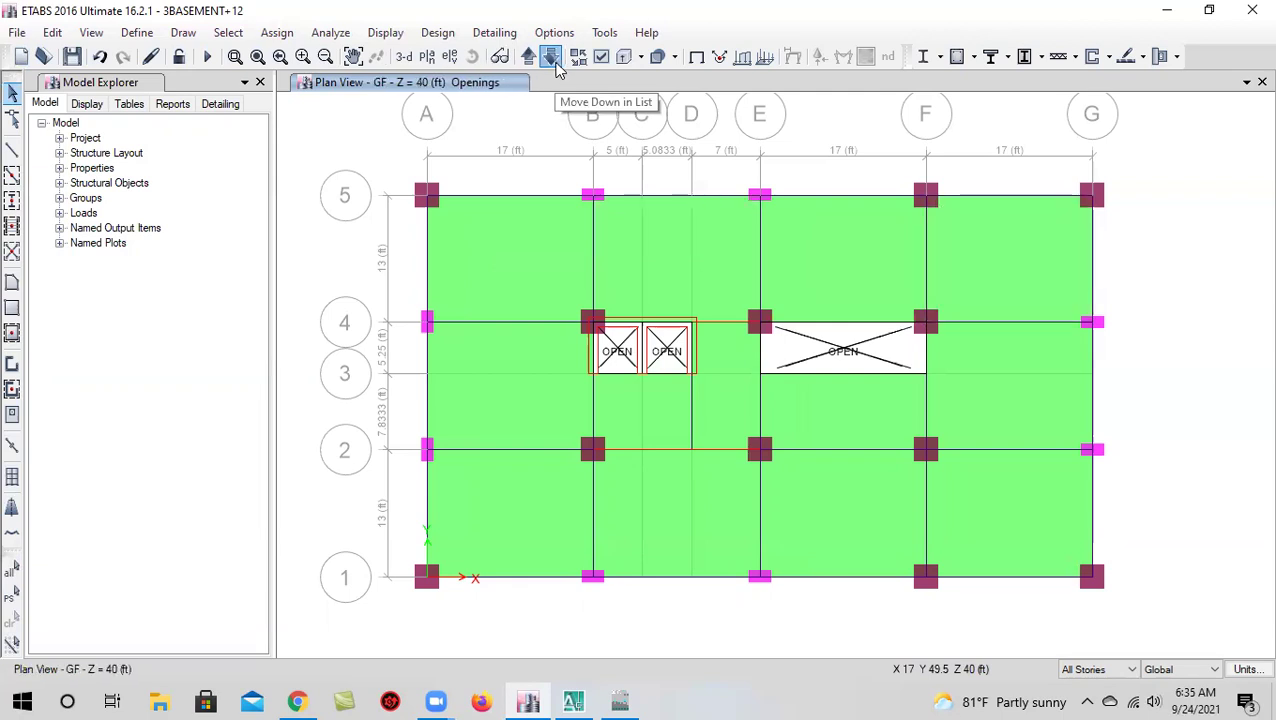
left_click(551, 57)
left_click(529, 57)
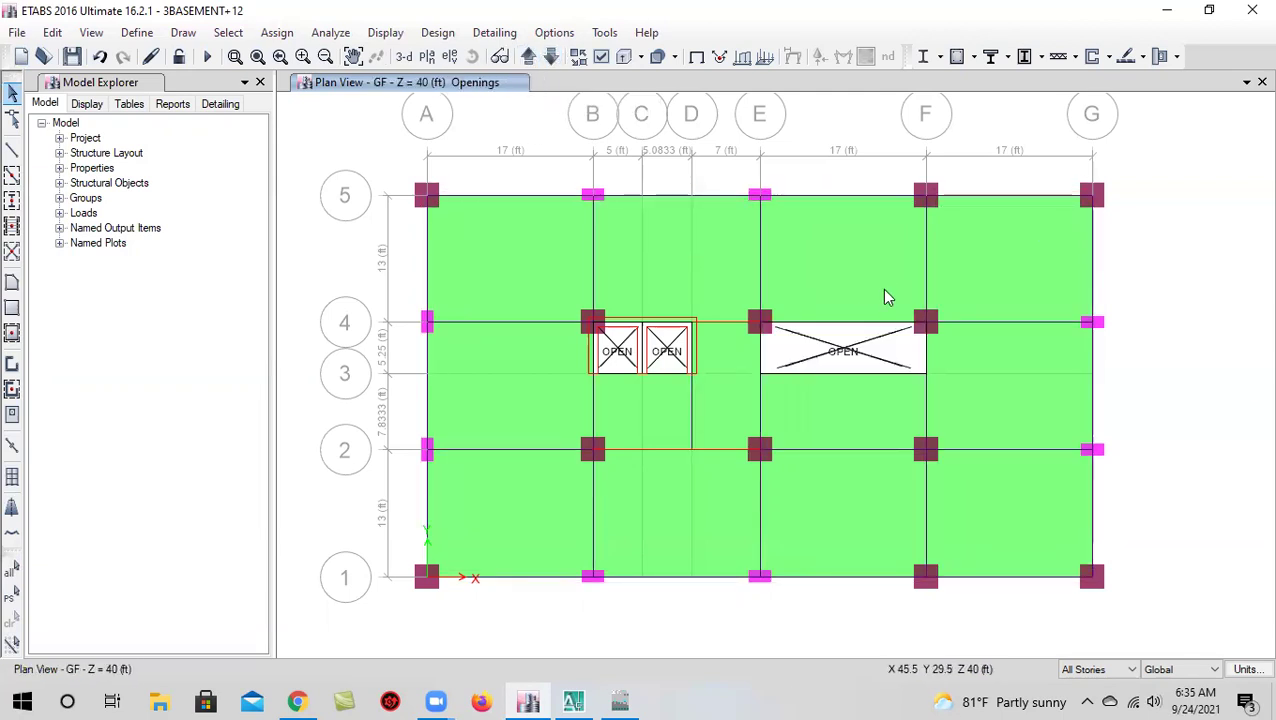
Delete the opening panels between grids E-F and 3-4 on all stories
left_click(812, 348)
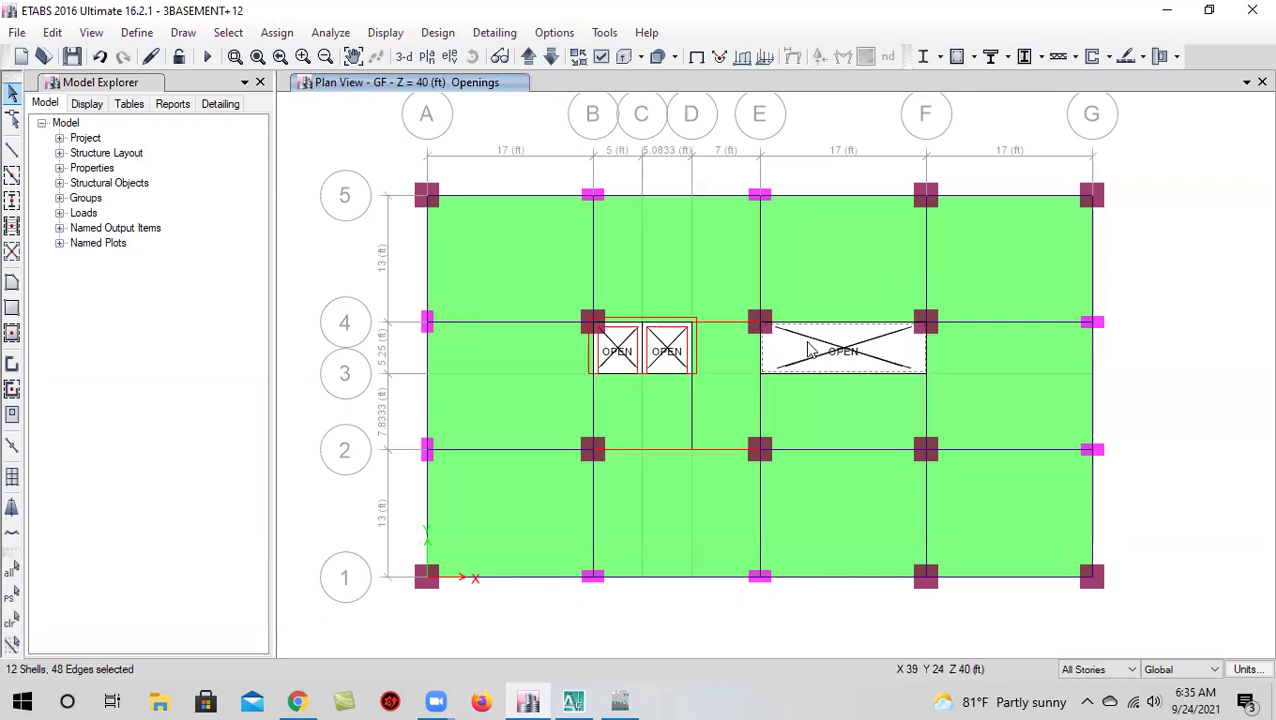
left_click(52, 32)
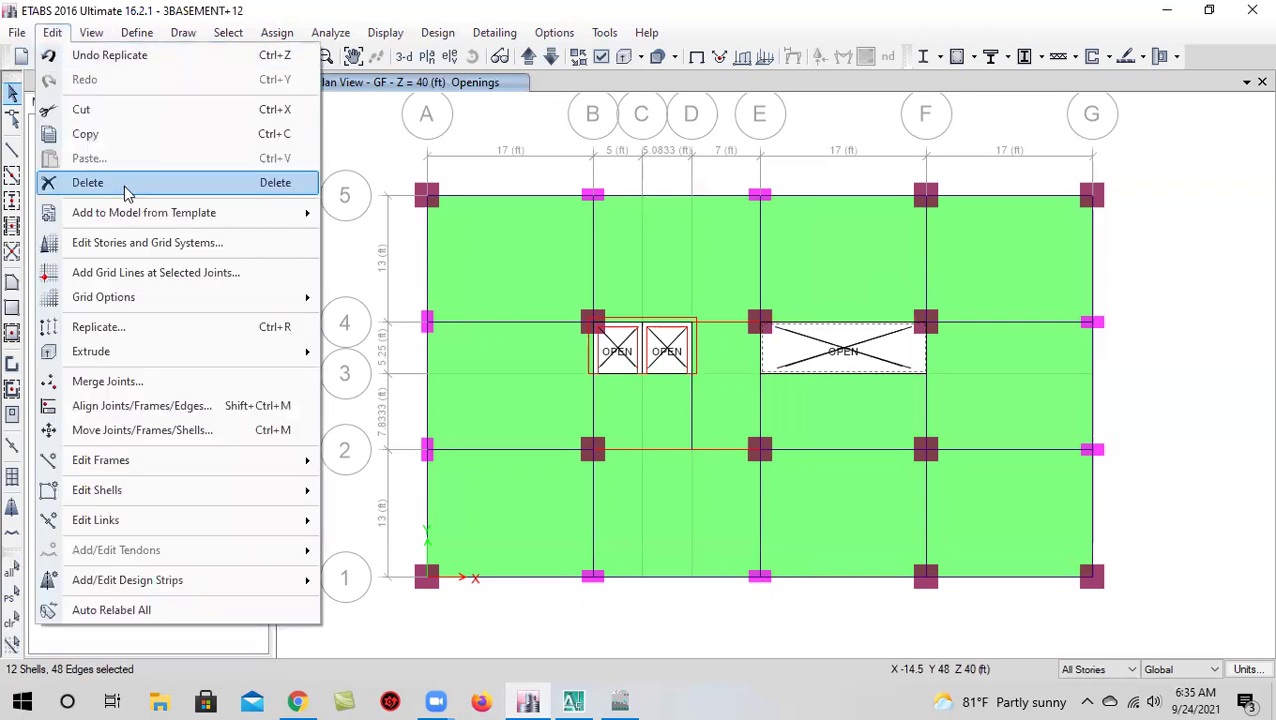
left_click(88, 183)
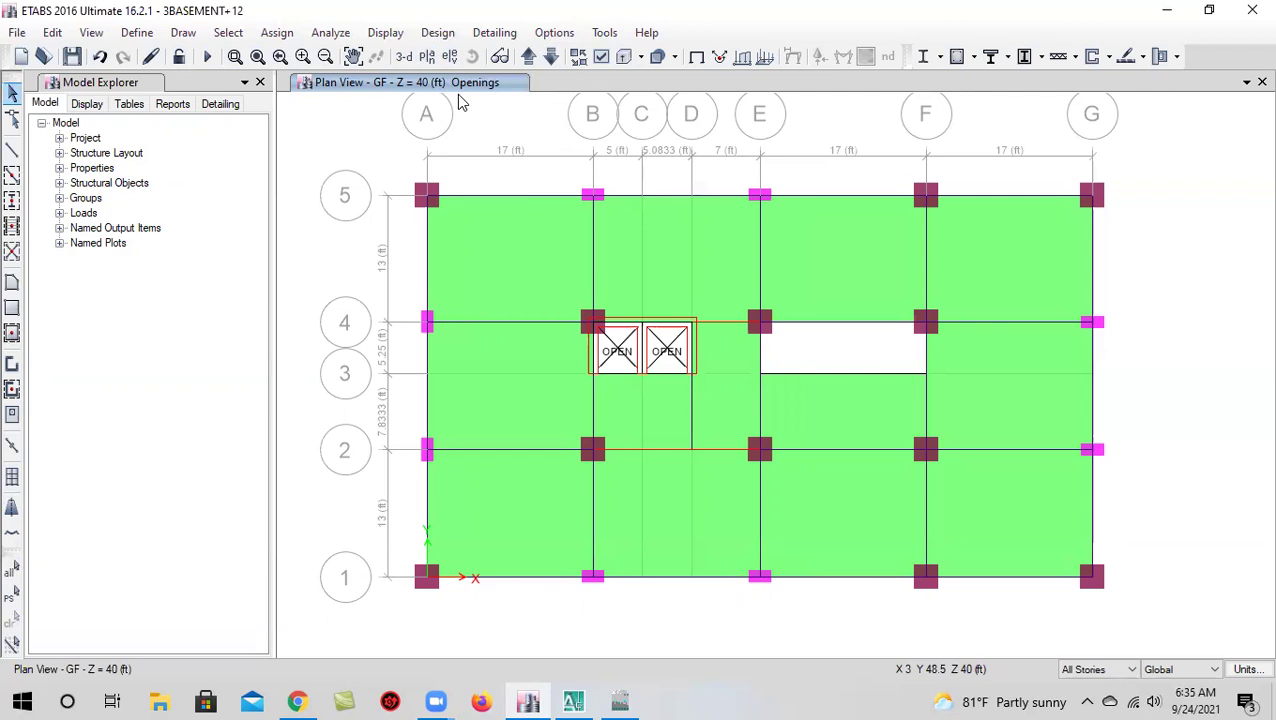
Examine the stair bay voids across the ground and lower floors from several angles in the 3-D view
left_click(401, 58)
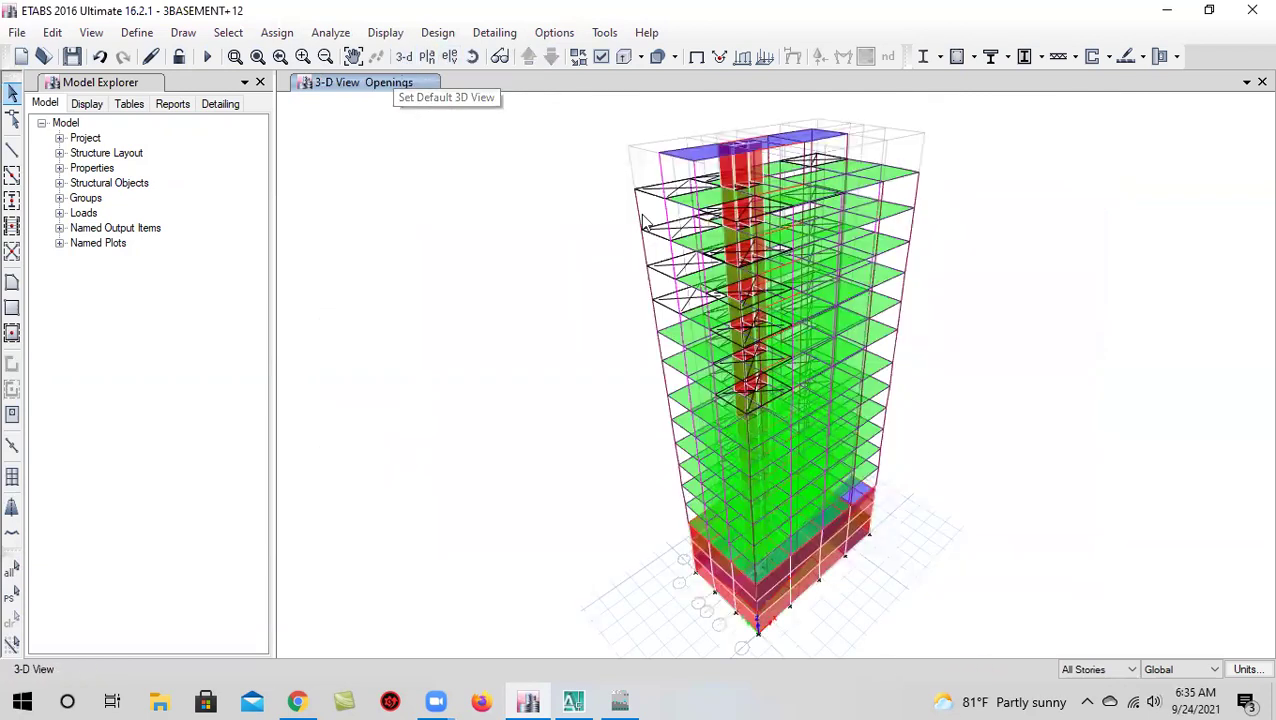
left_click(476, 58)
left_click_drag(1000, 470, 826, 356)
scroll(812, 545, "up", 6)
middle_click_drag(809, 549, 824, 404)
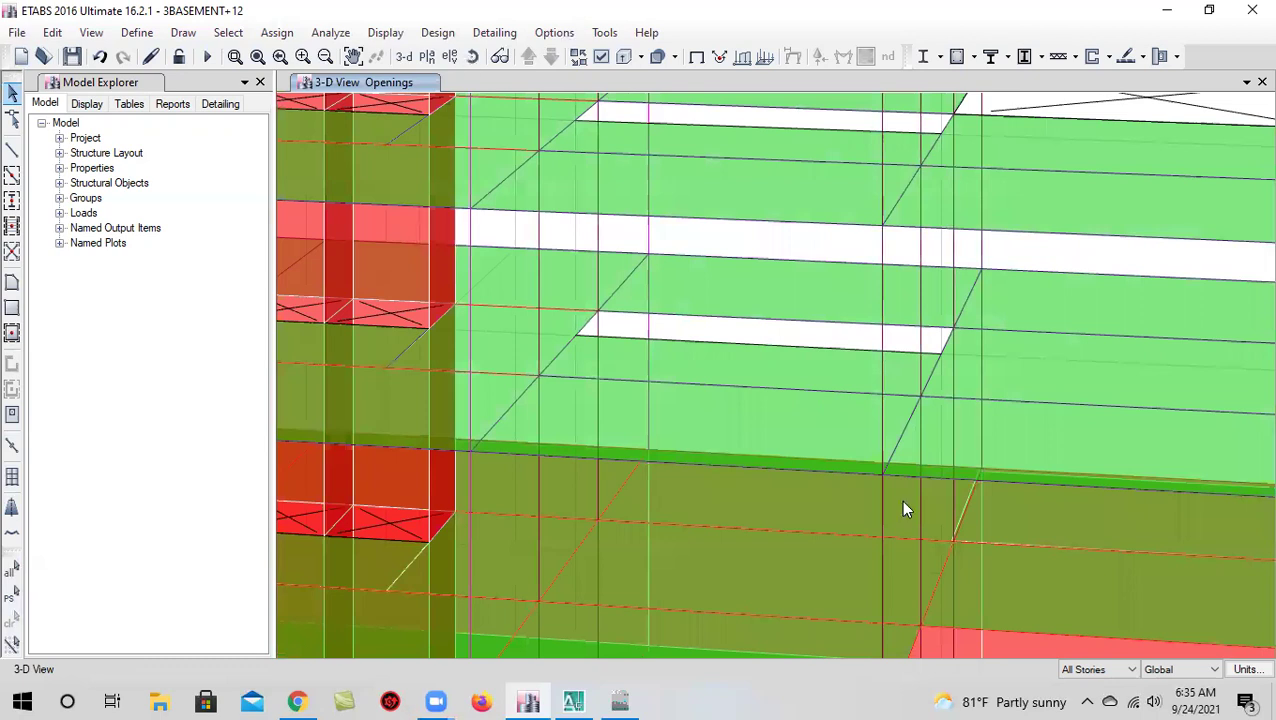
middle_click_drag(903, 505, 897, 460)
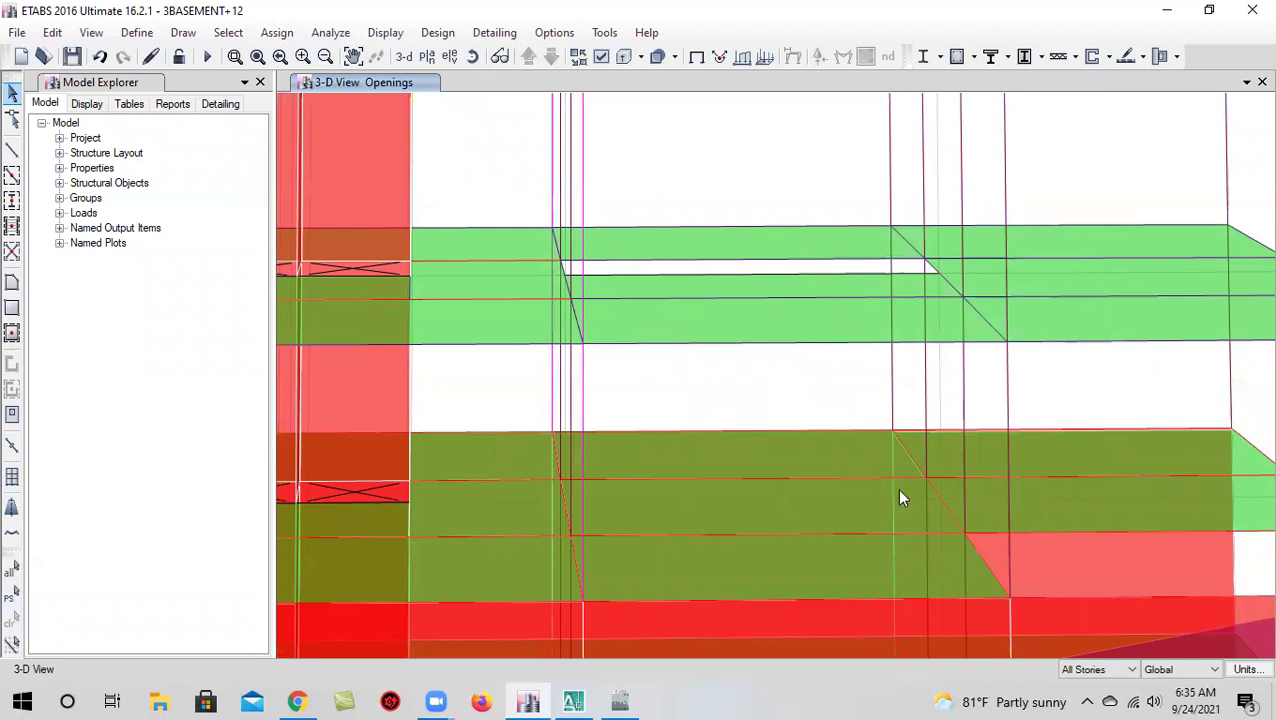
middle_click_drag(900, 498, 897, 459)
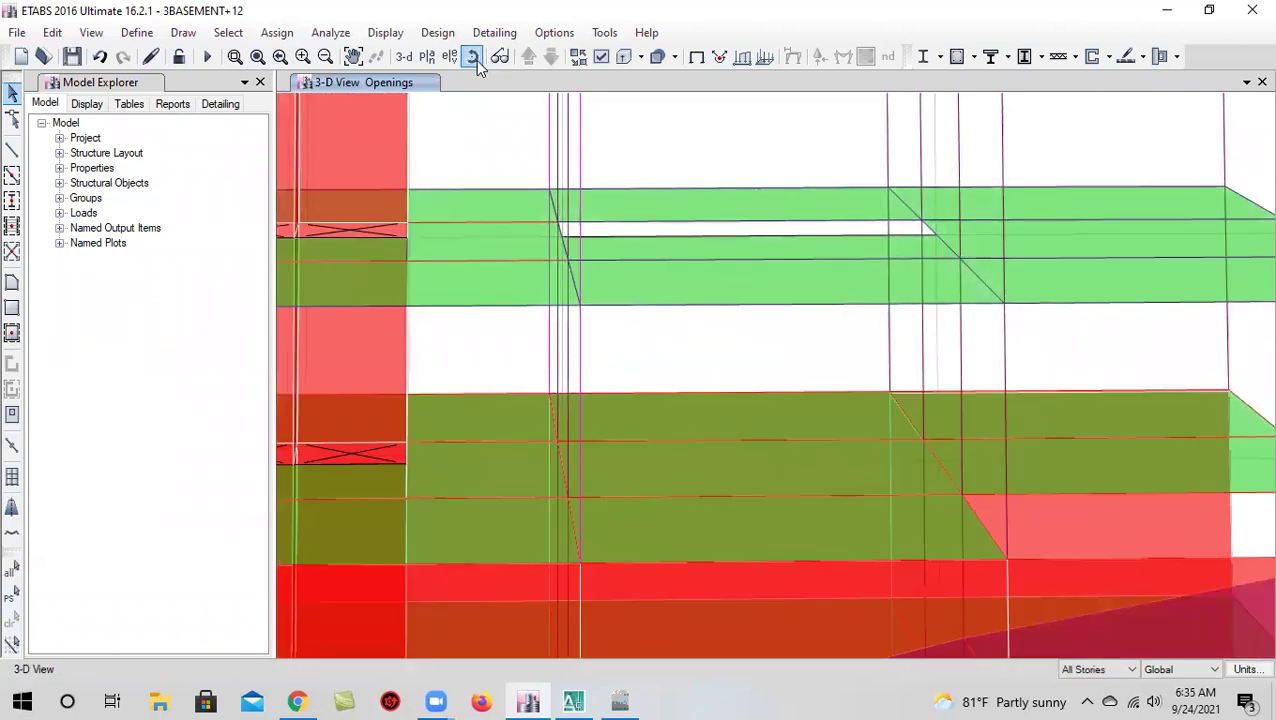
left_click(472, 57)
left_click_drag(851, 506, 866, 571)
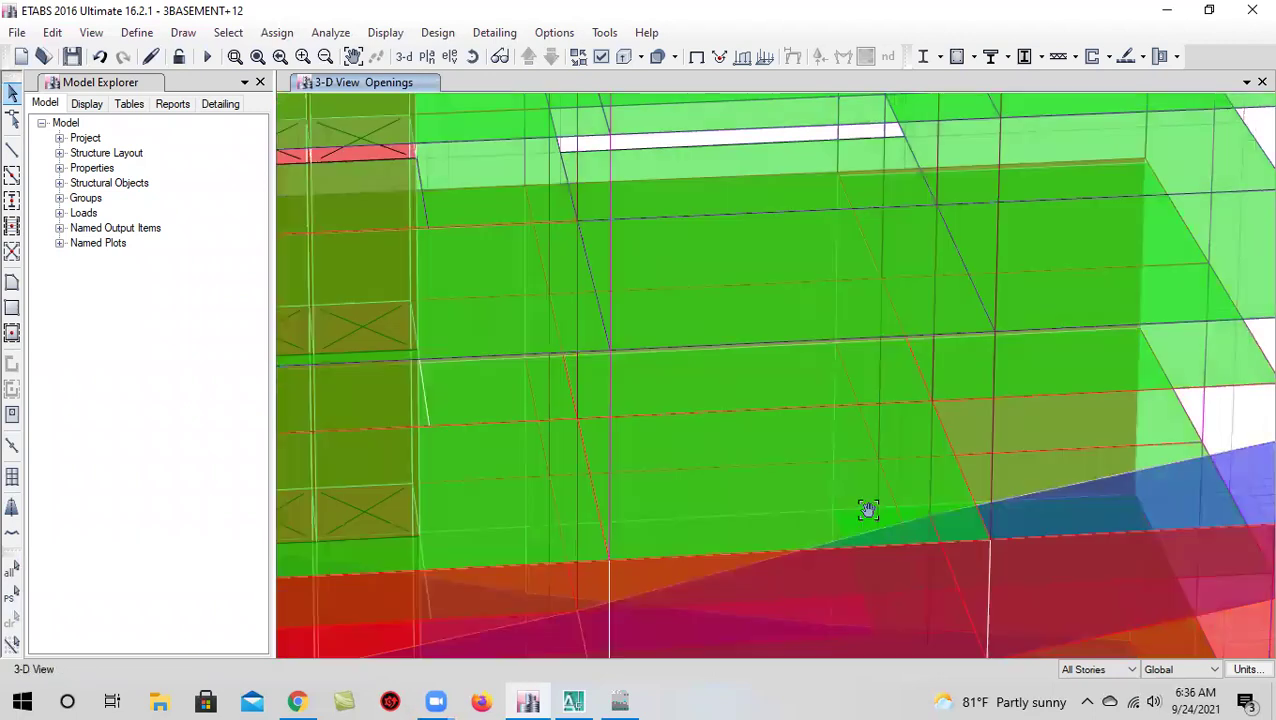
middle_click_drag(869, 510, 886, 640)
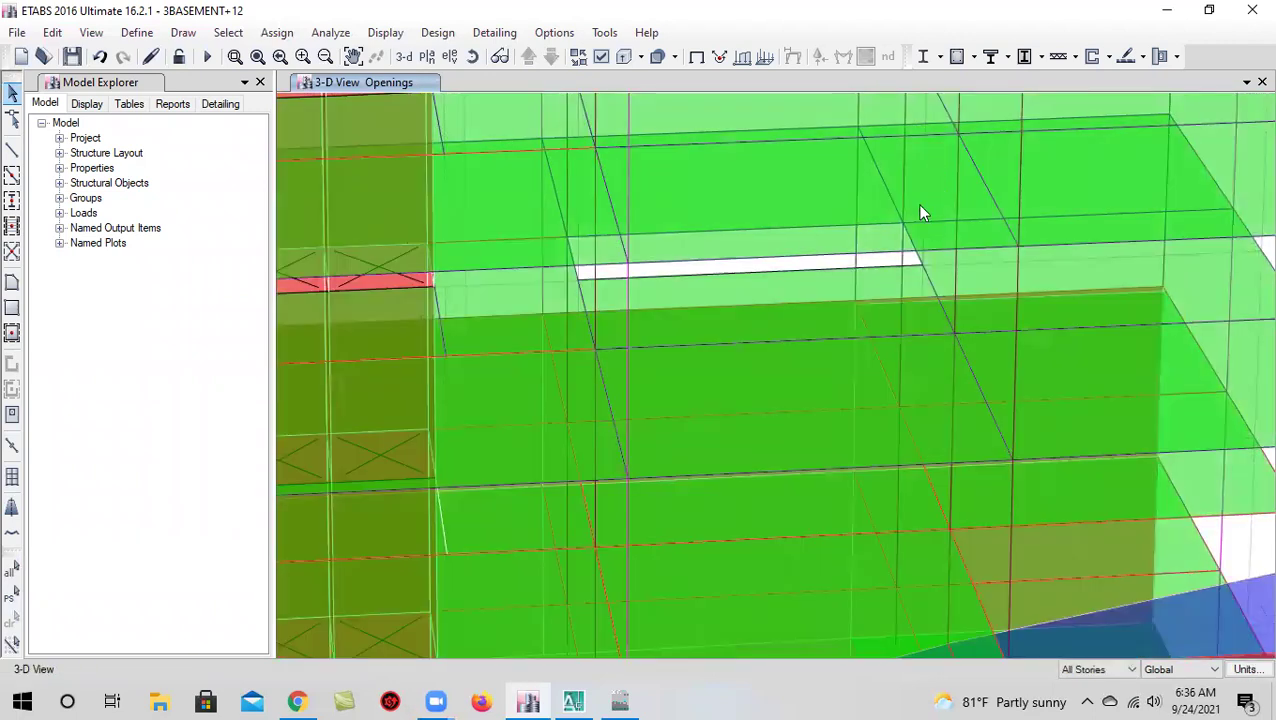
middle_click_drag(859, 330, 866, 411)
scroll(754, 364, "down", 5)
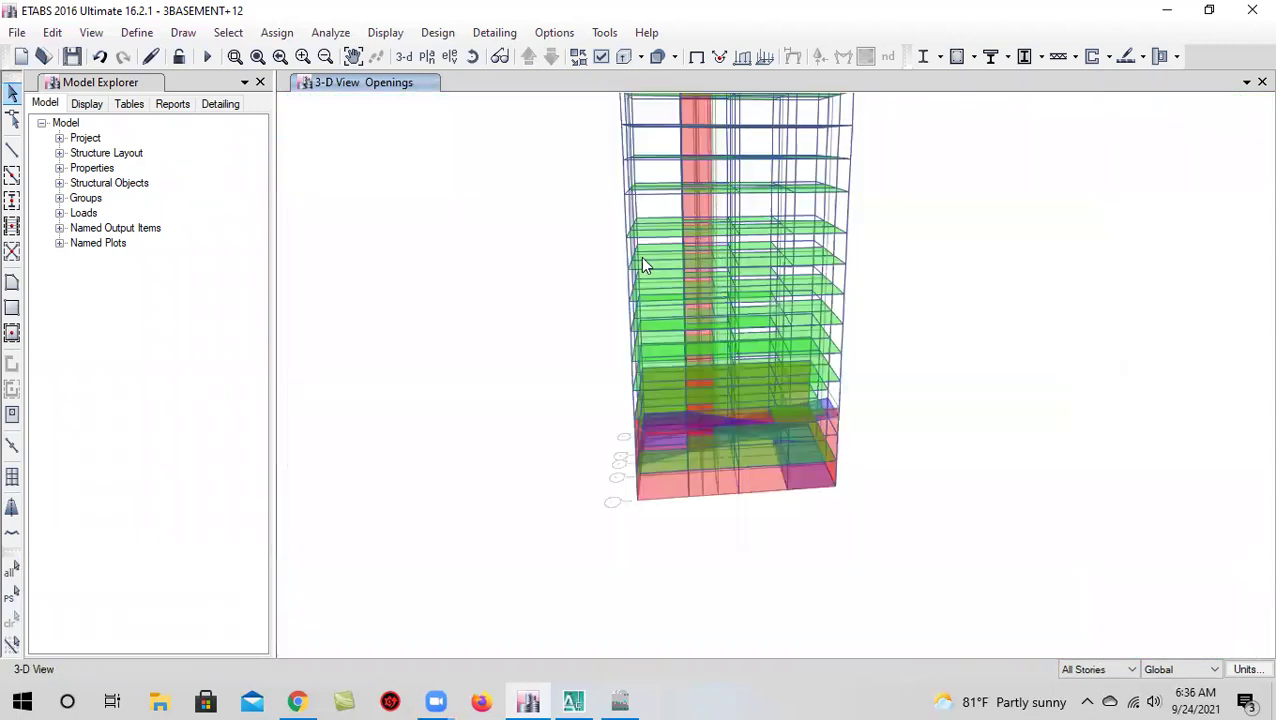
On the GF plan, limit editing to One Story and delete the frame line along grid 3 between E and F
left_click(427, 57)
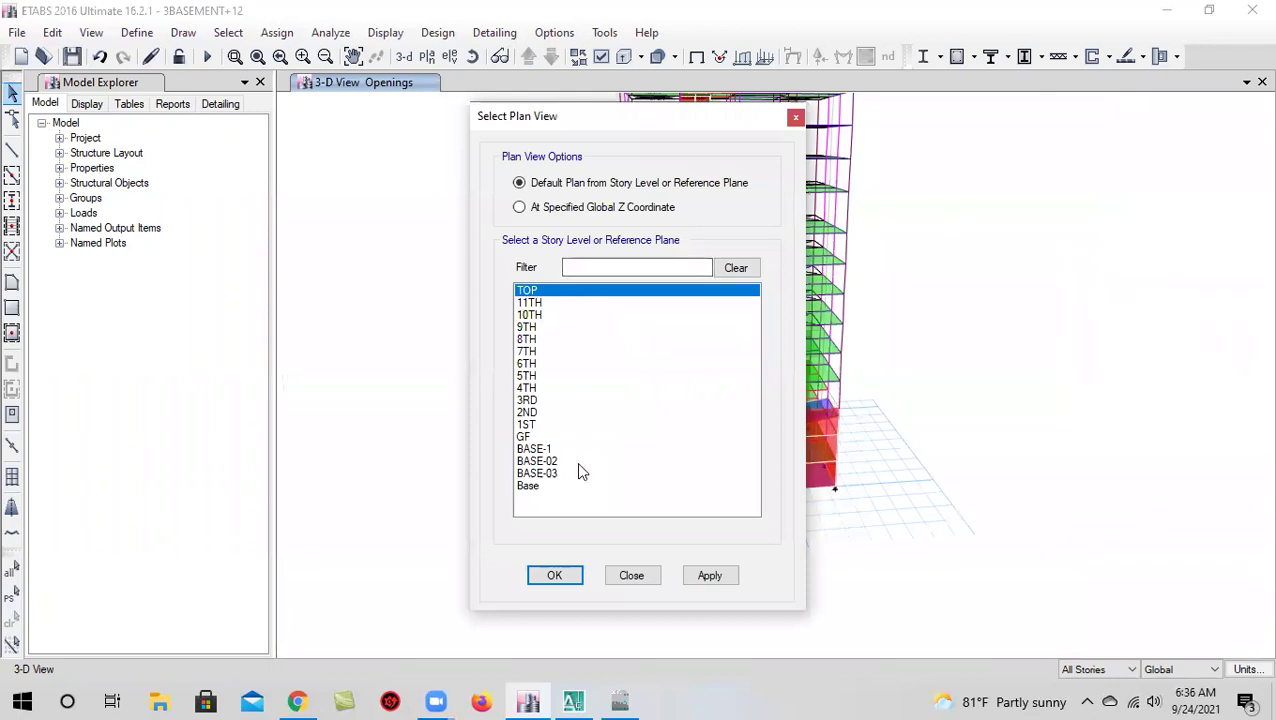
left_click(569, 439)
left_click(571, 580)
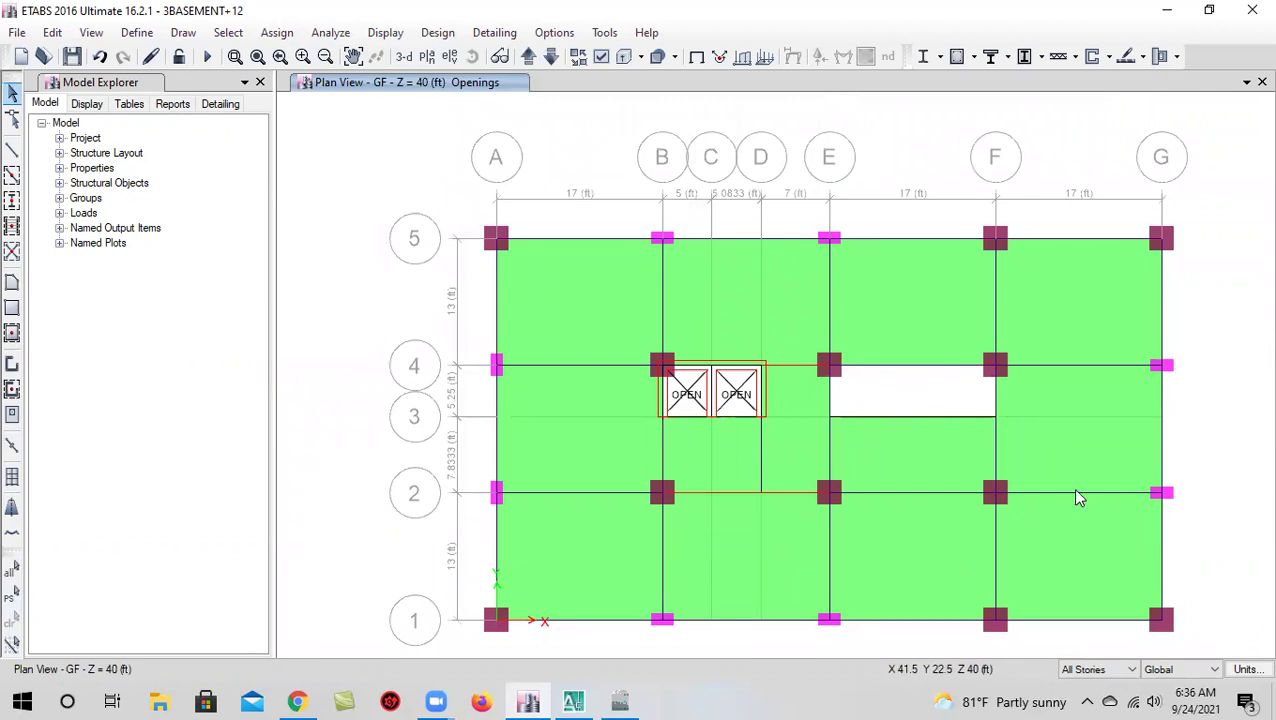
left_click(1096, 669)
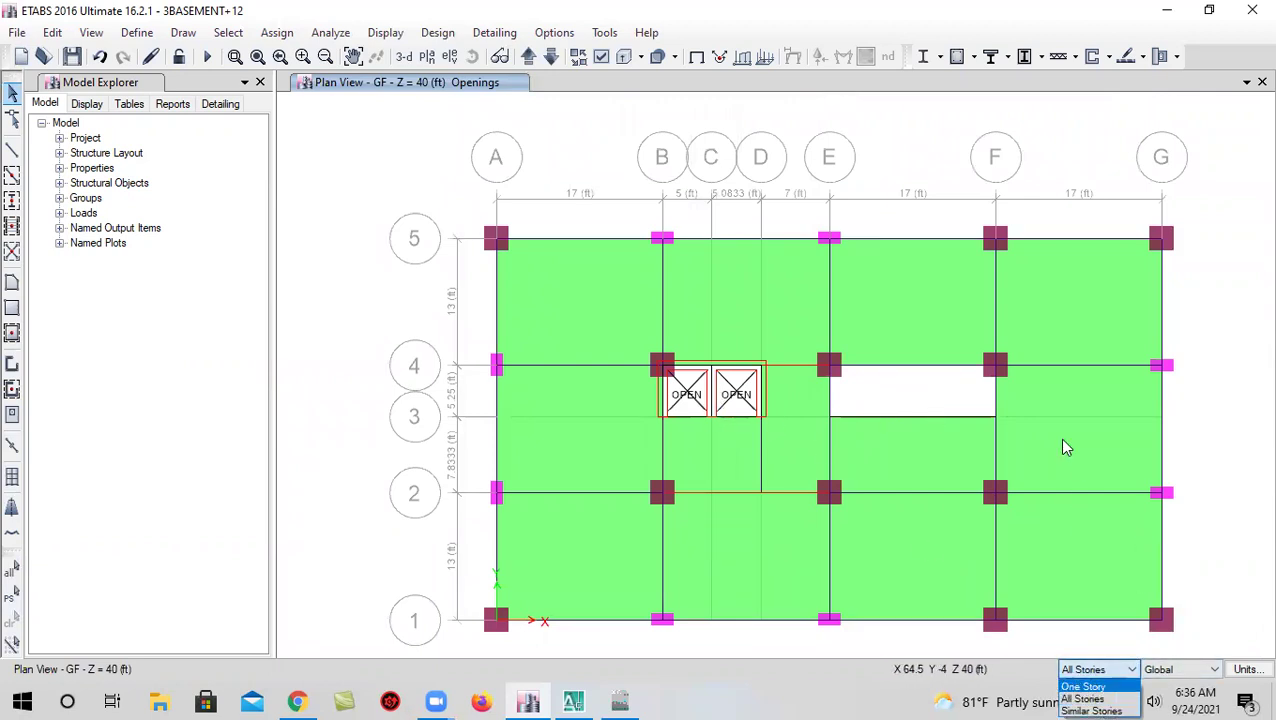
left_click(1083, 686)
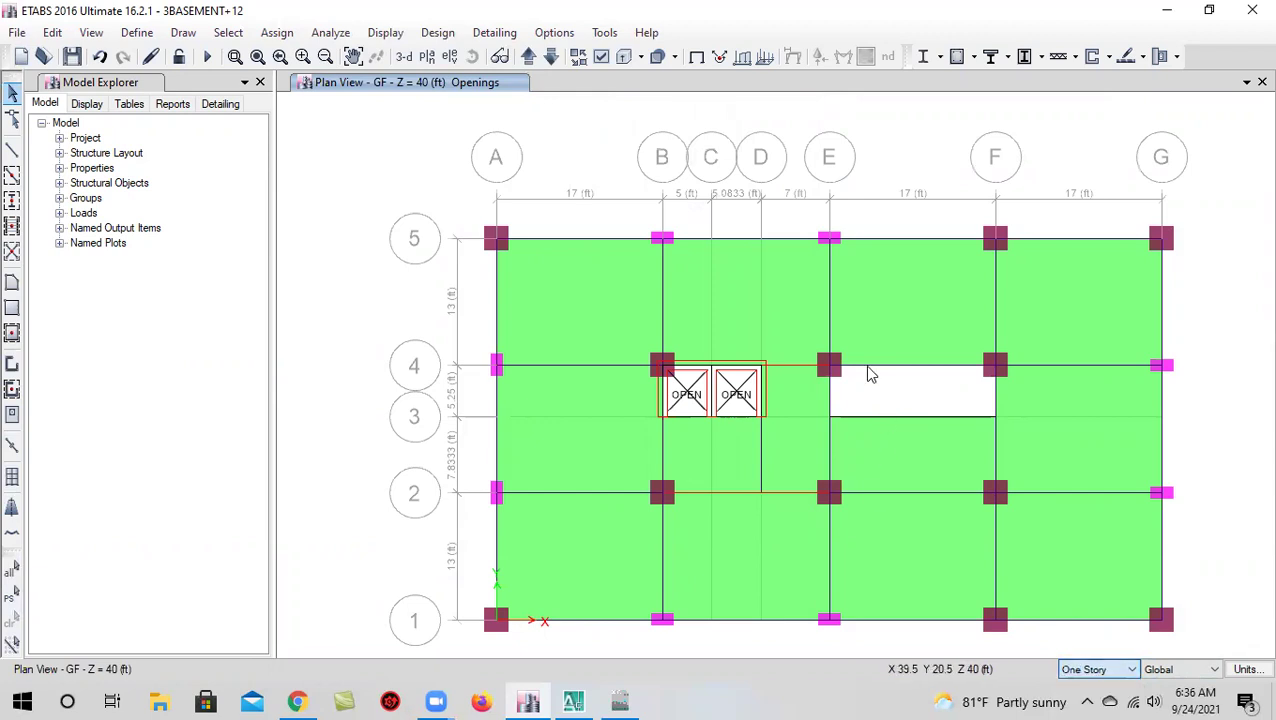
left_click(896, 415)
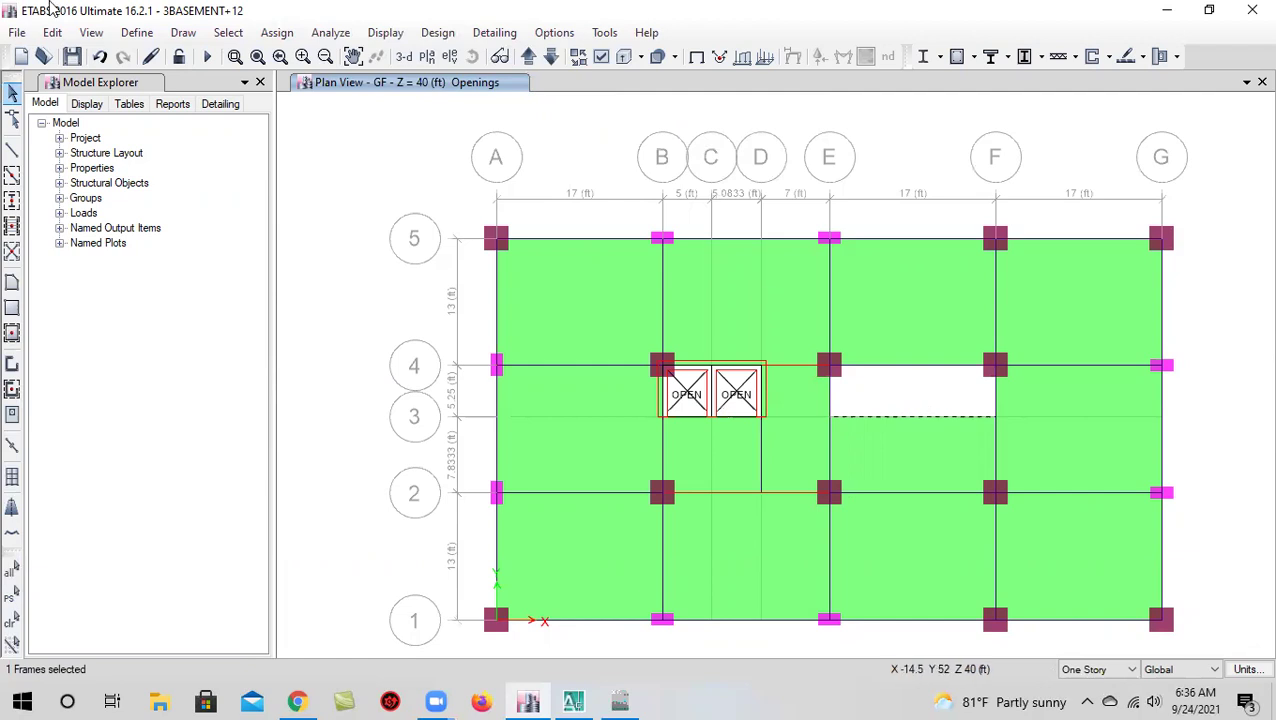
left_click(52, 32)
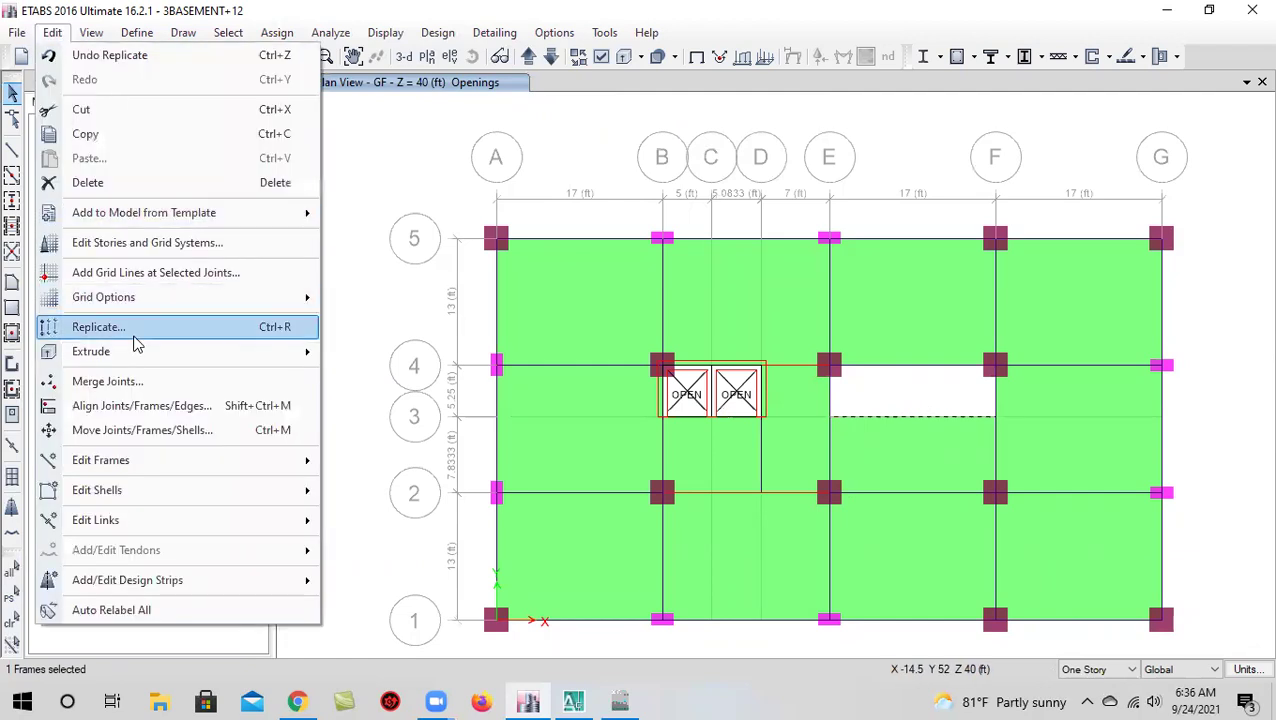
left_click(112, 182)
Reshape the GF slab panel between grids E and F so its grid 3 edge extends to grid 4, and save the model
left_click(891, 440)
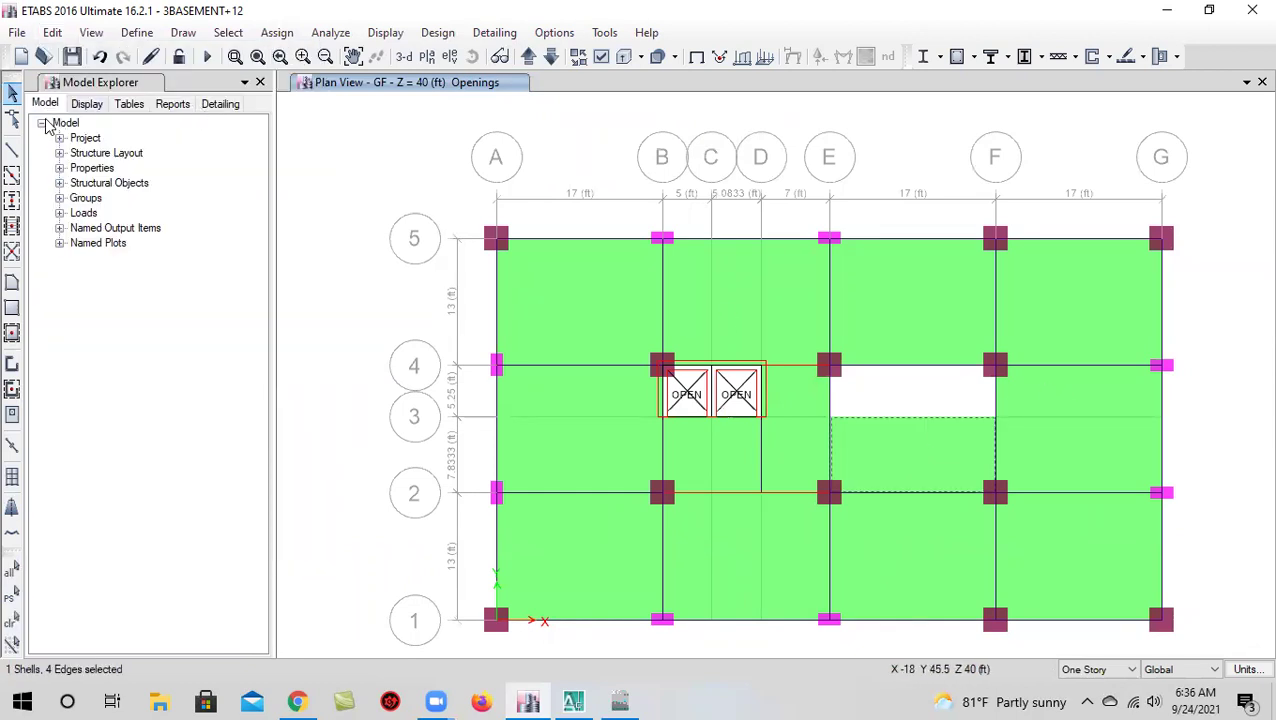
left_click(13, 119)
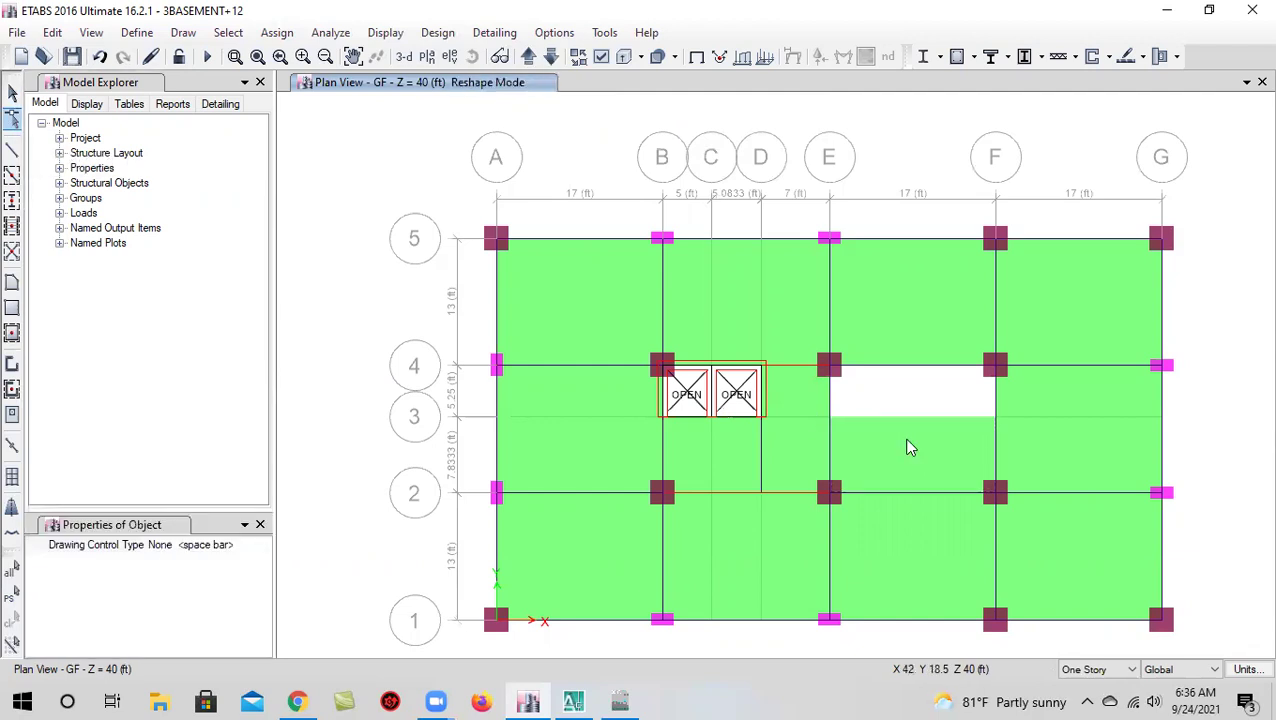
left_click_drag(829, 416, 829, 365)
left_click_drag(997, 427, 995, 365)
left_click(100, 56)
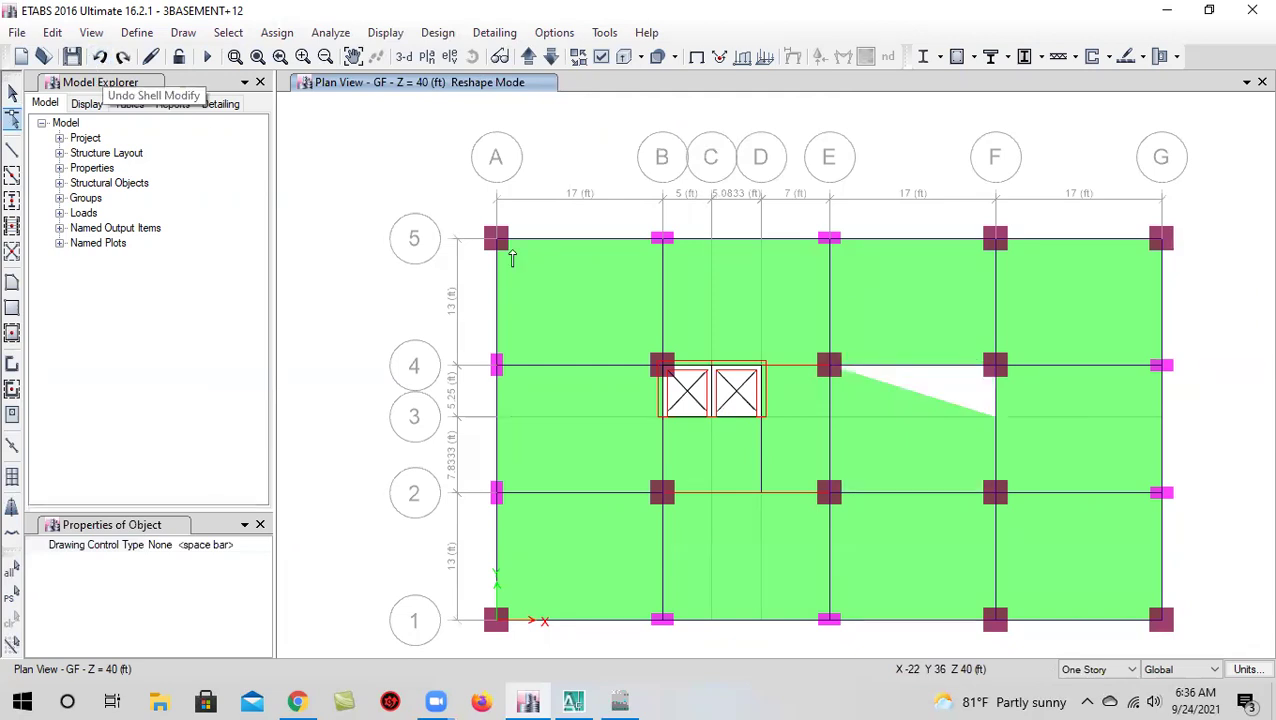
left_click(12, 119)
left_click(905, 448)
left_click_drag(995, 416, 995, 365)
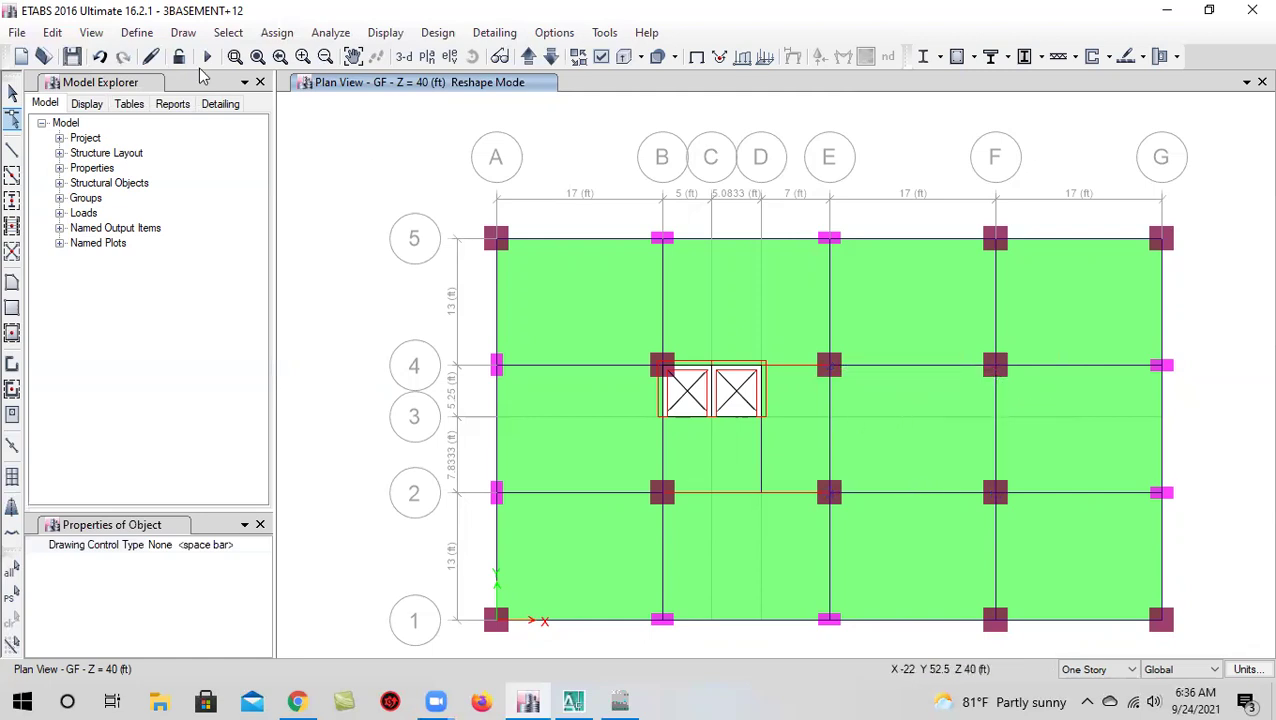
left_click(69, 58)
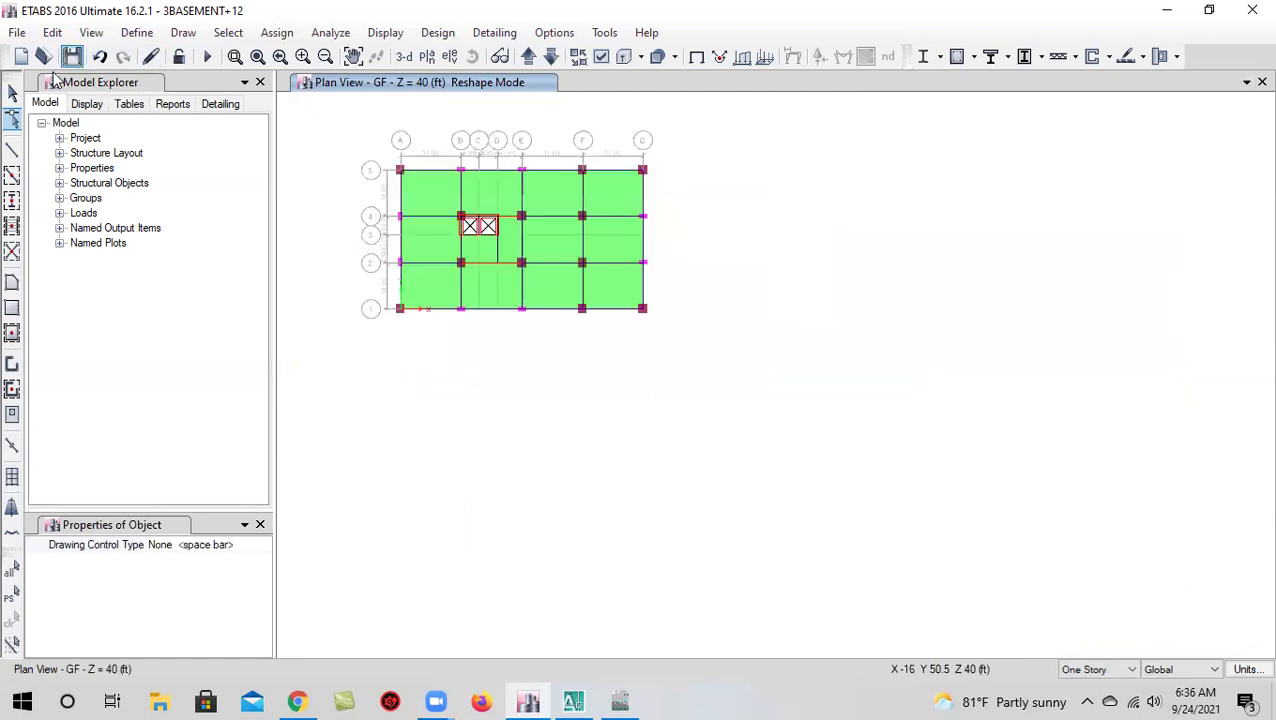
left_click(14, 95)
Draw an inclined Slab-8 stair slab from grid points F-3 and F-4 on GF up to E-4 and E-3 on the 1ST story
scroll(470, 220, "up", 3)
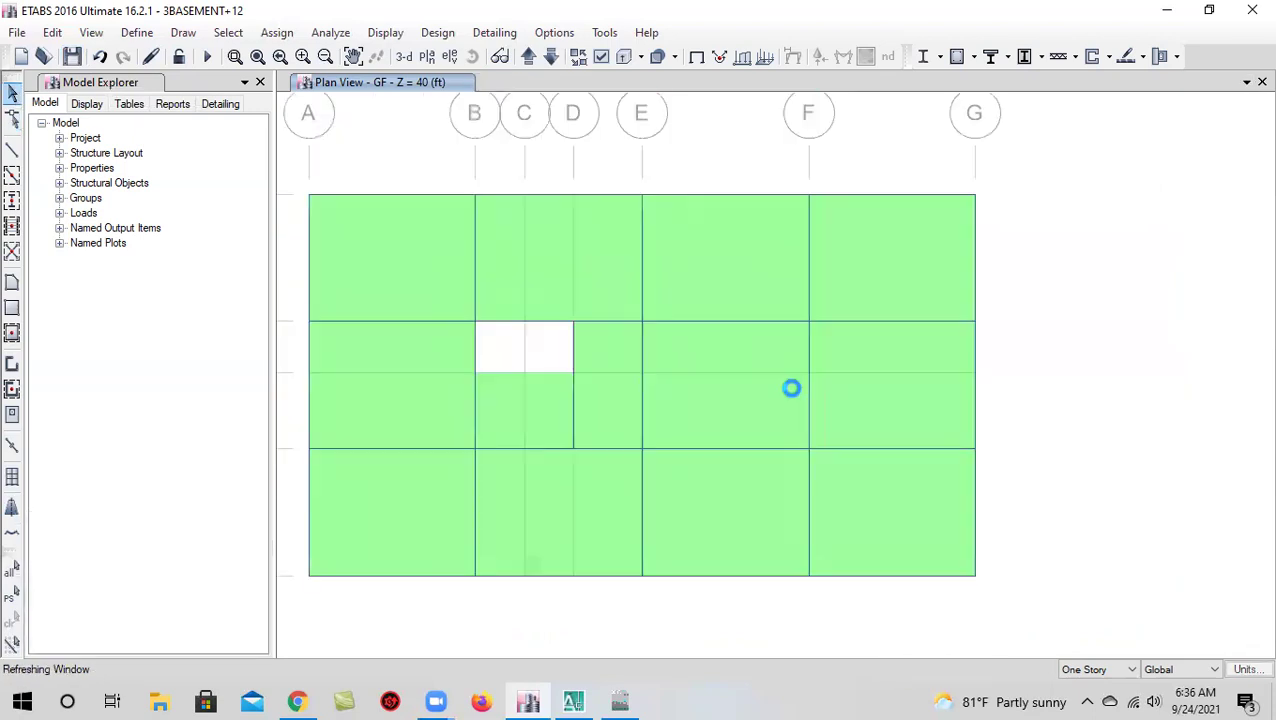
left_click(811, 382)
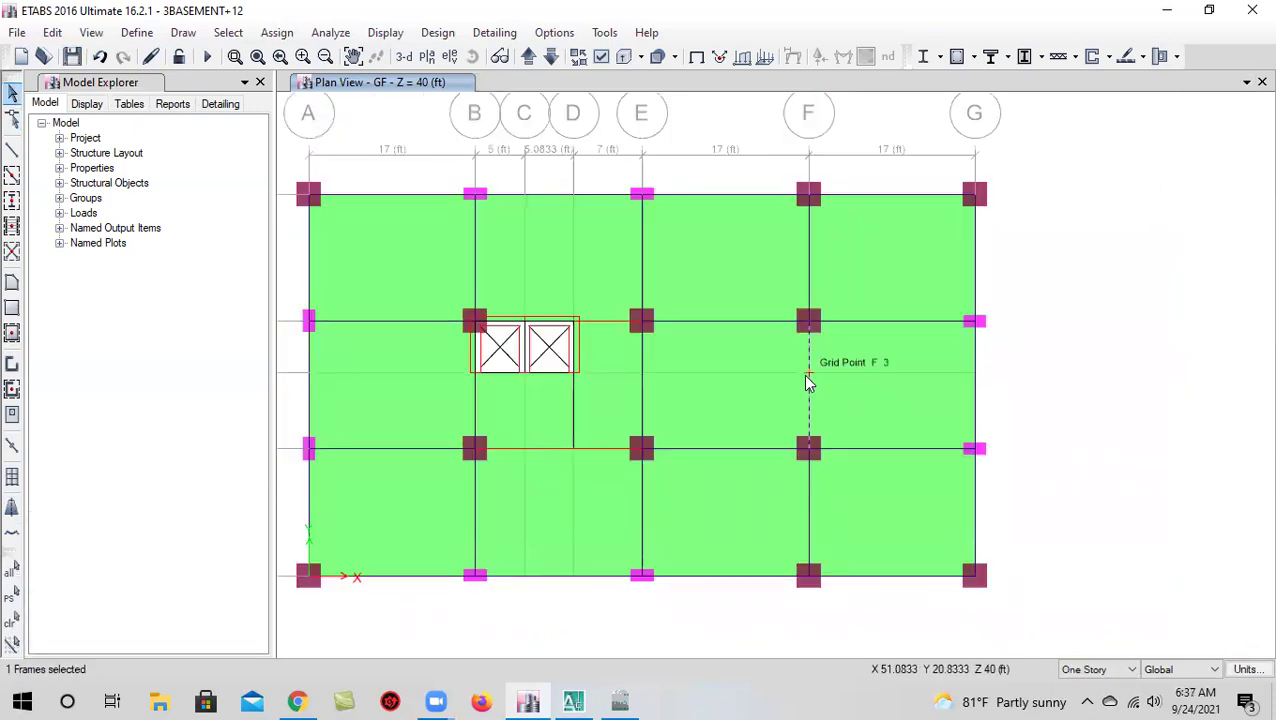
left_click(808, 381)
left_click(12, 283)
left_click(252, 549)
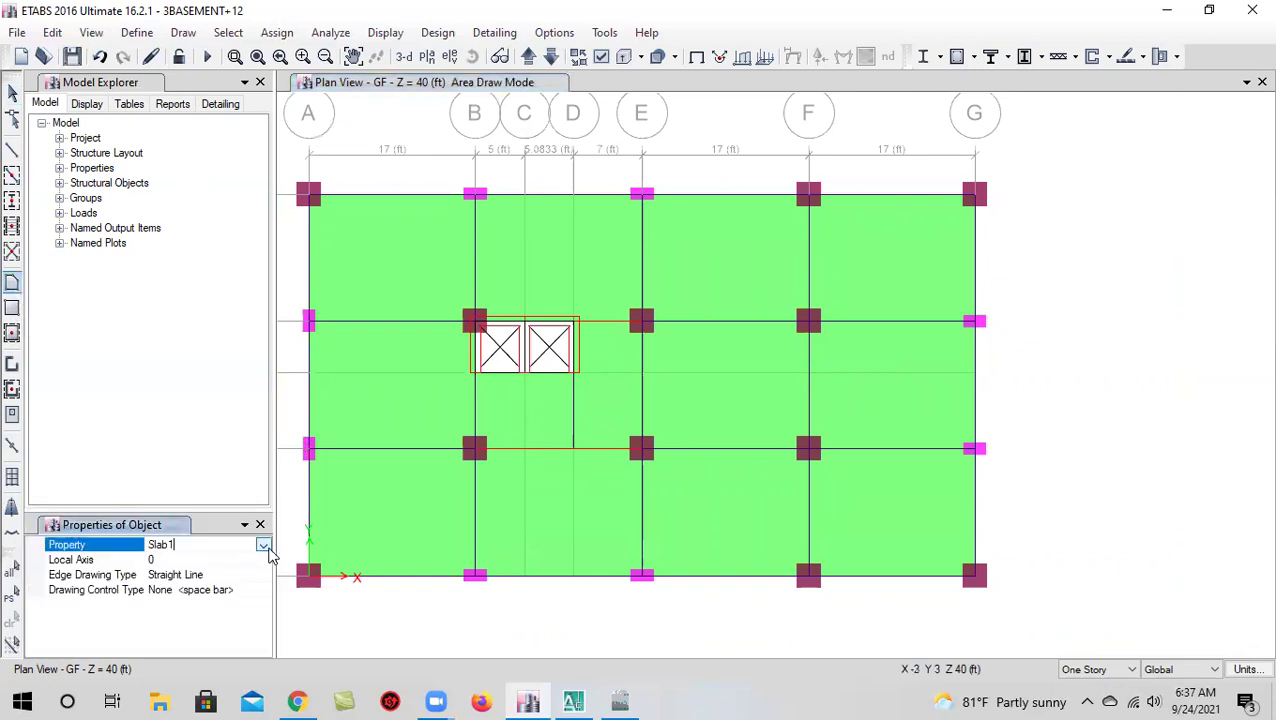
left_click(263, 545)
scroll(209, 610, "down", 1)
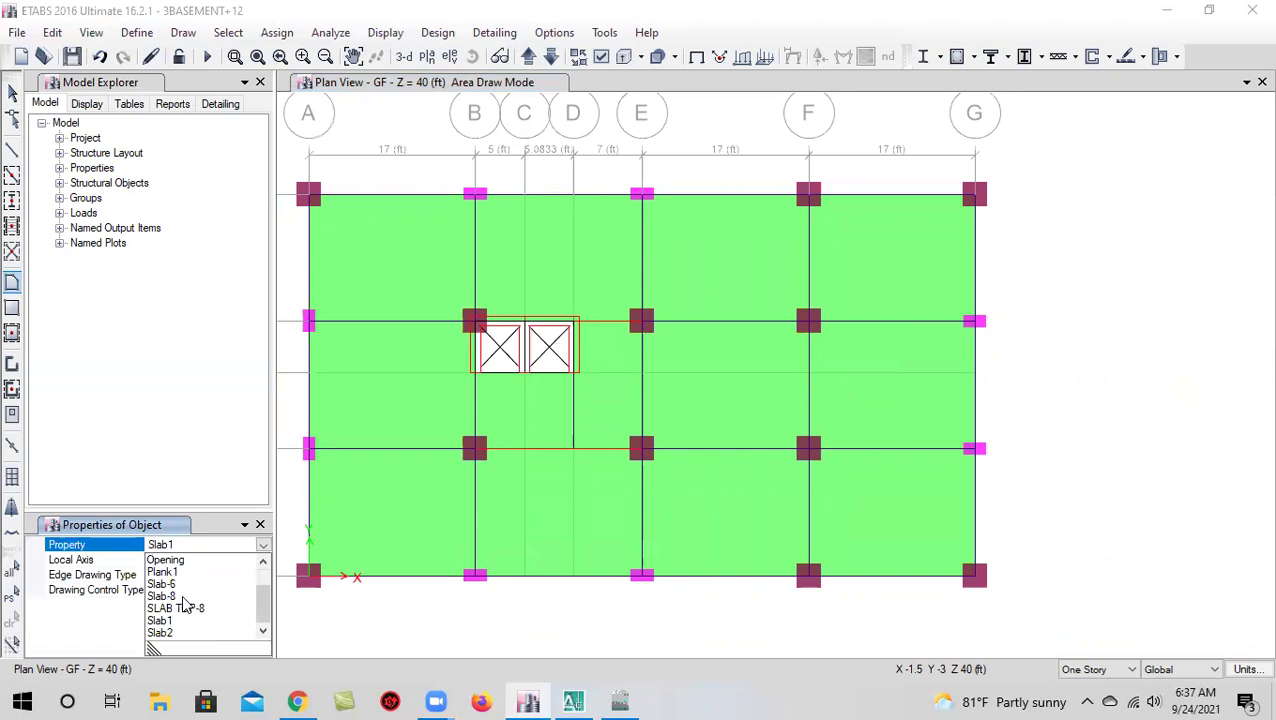
left_click(178, 597)
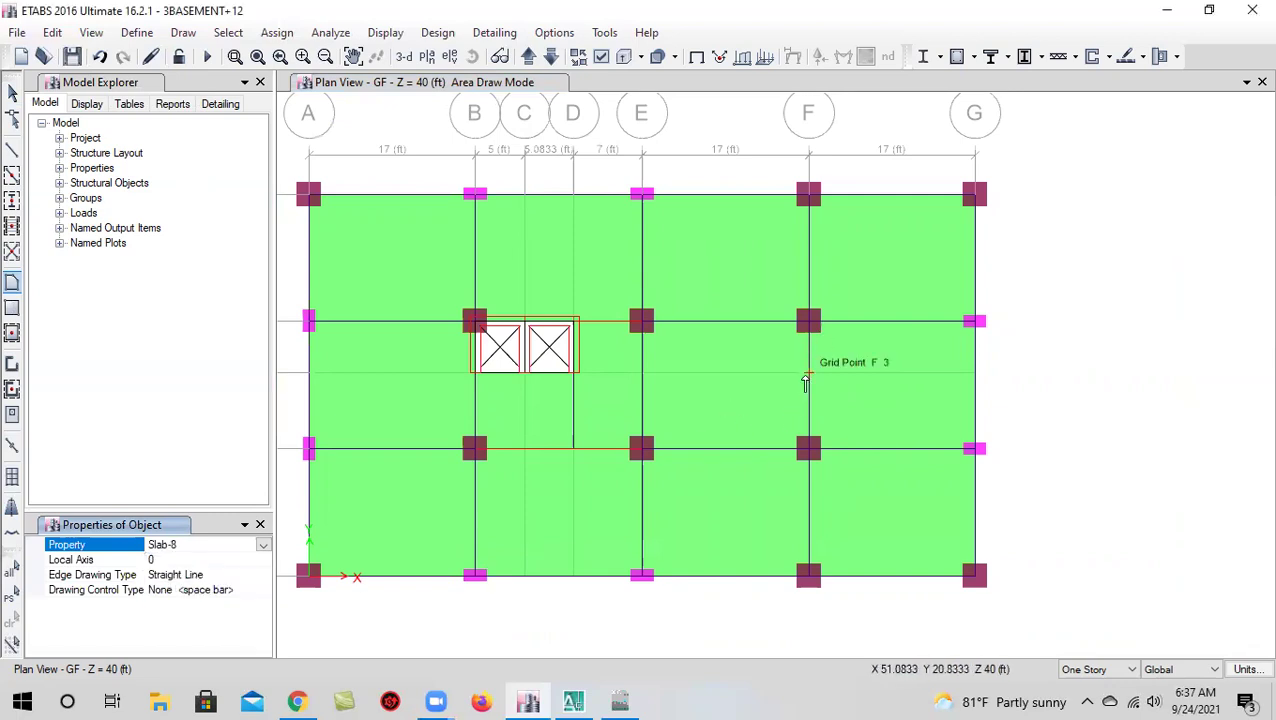
left_click(807, 373)
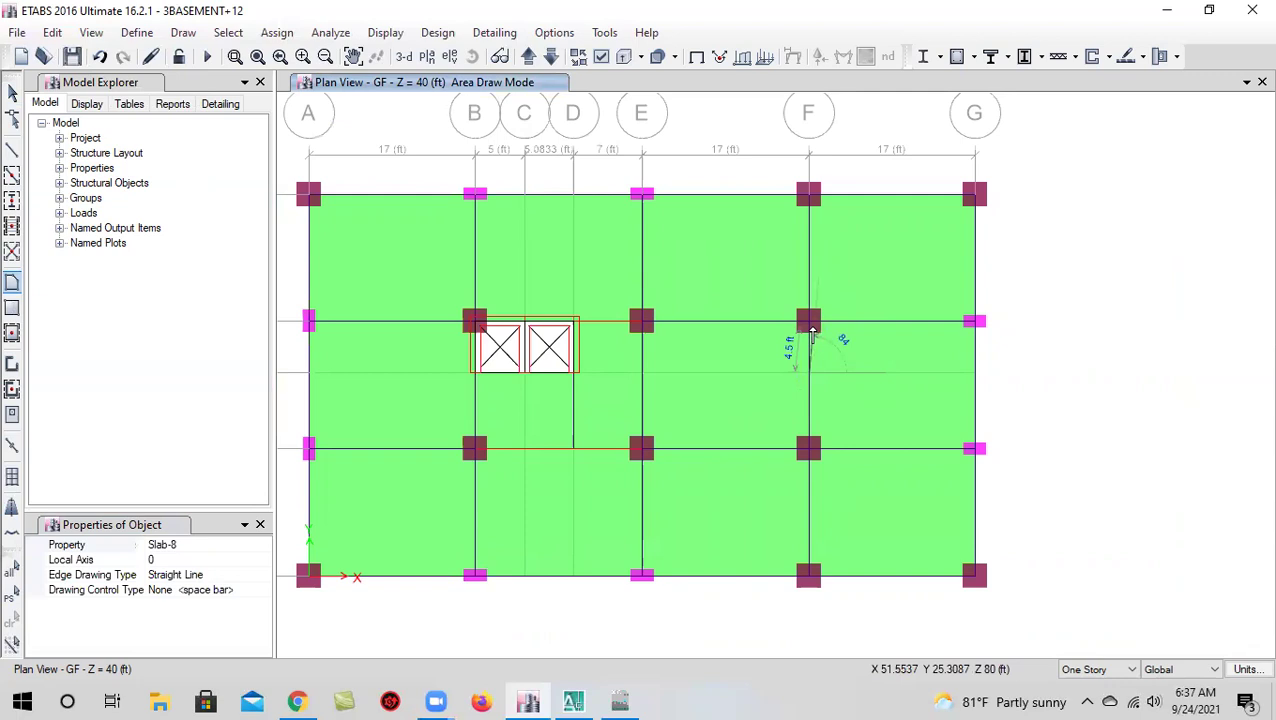
left_click(808, 322)
left_click(528, 56)
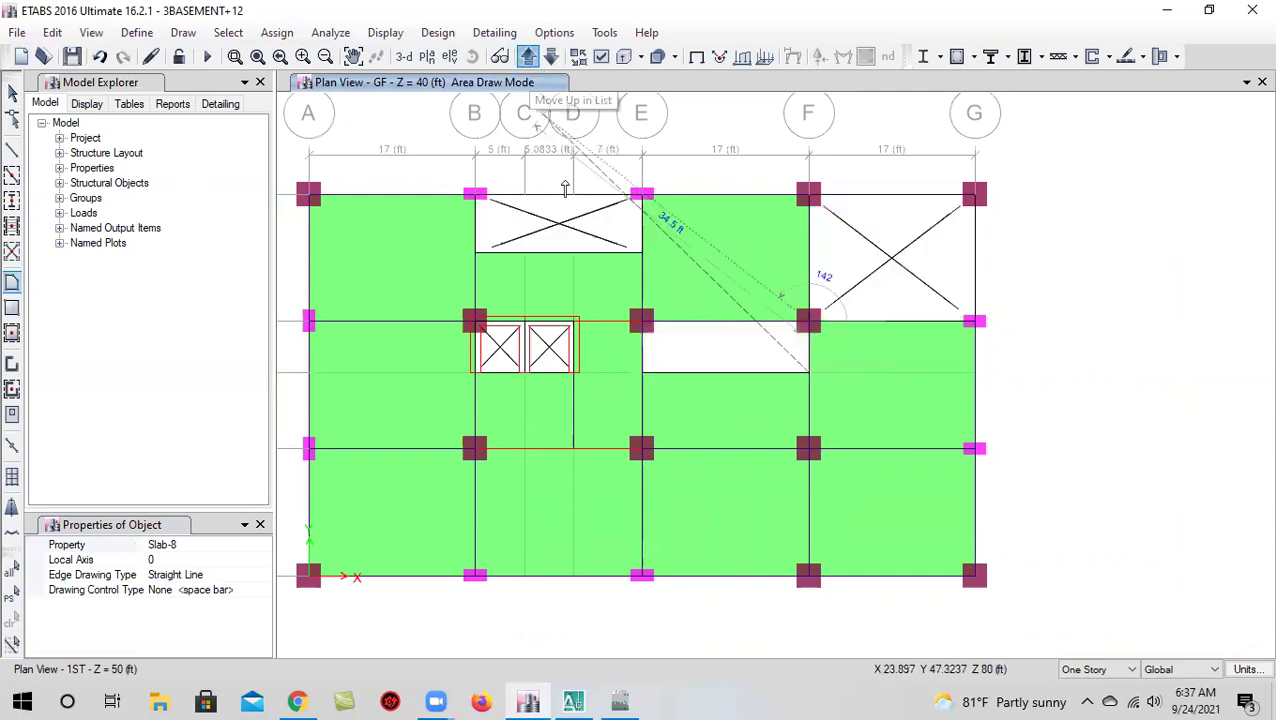
left_click(642, 321)
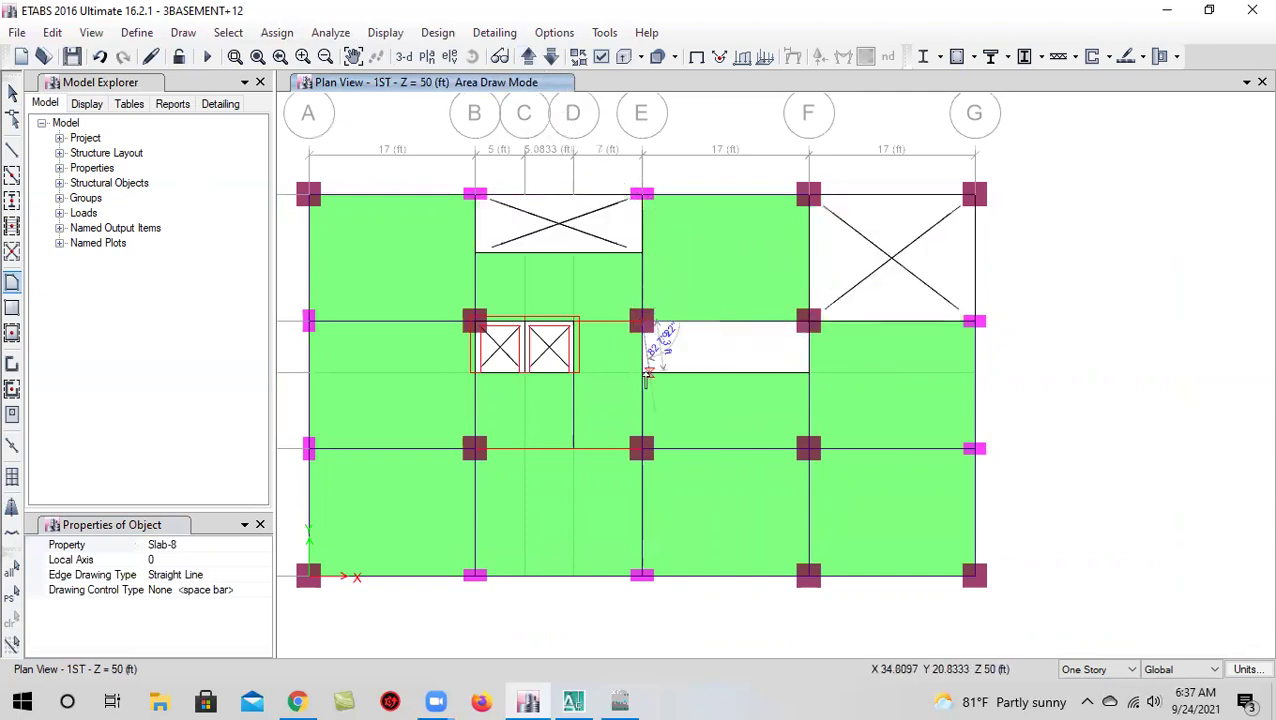
left_click(643, 374)
key("Return")
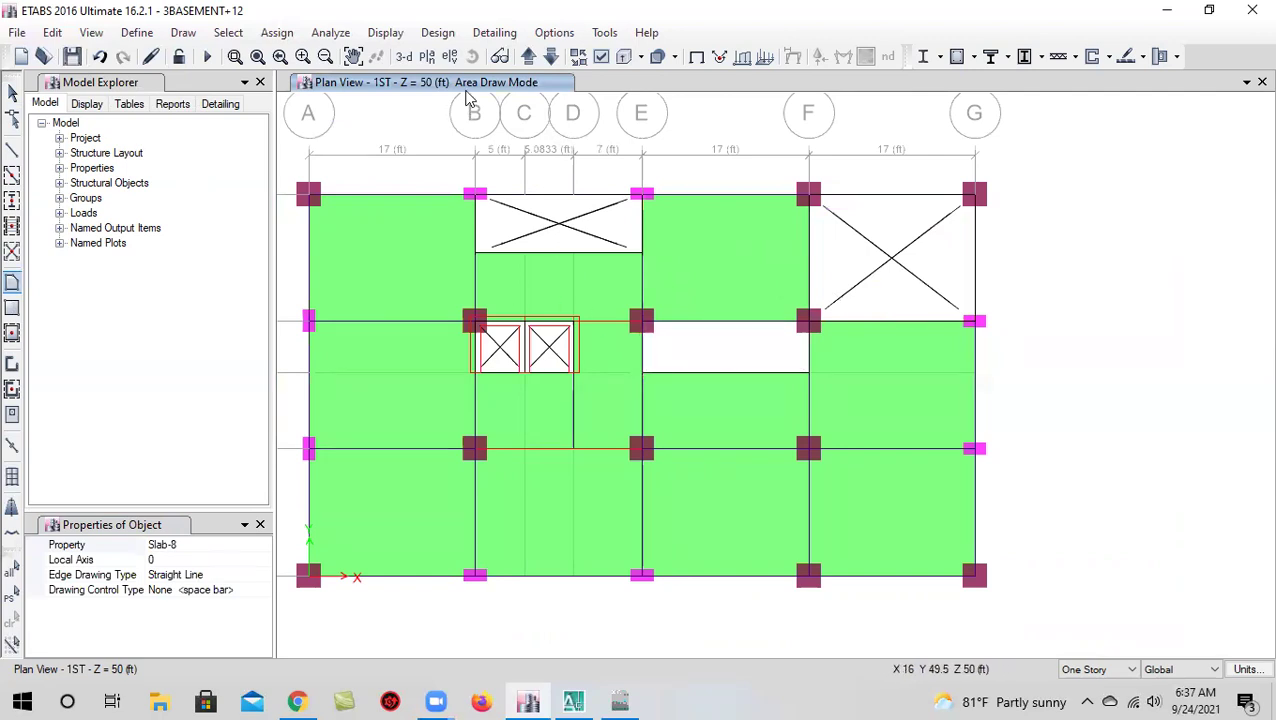
Examine the inclined stair slab between GF and the 1ST story in the 3-D view
left_click(405, 56)
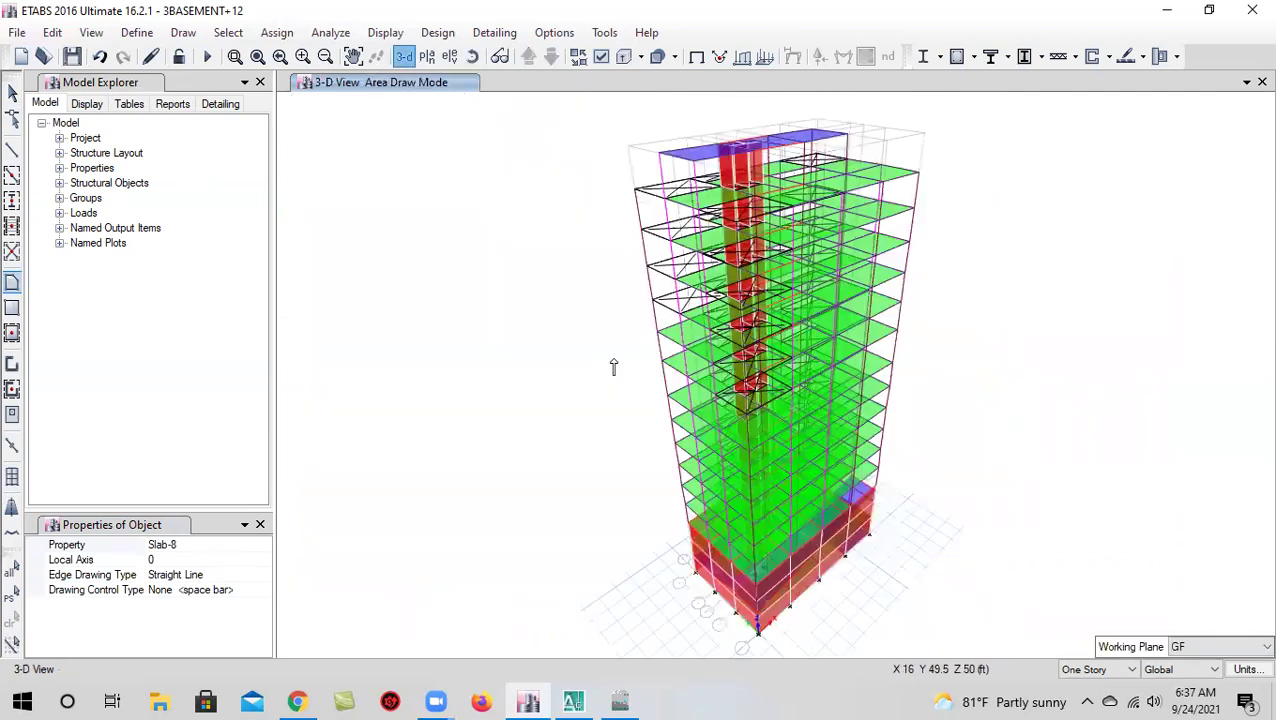
left_click(472, 56)
left_click_drag(840, 582, 800, 516)
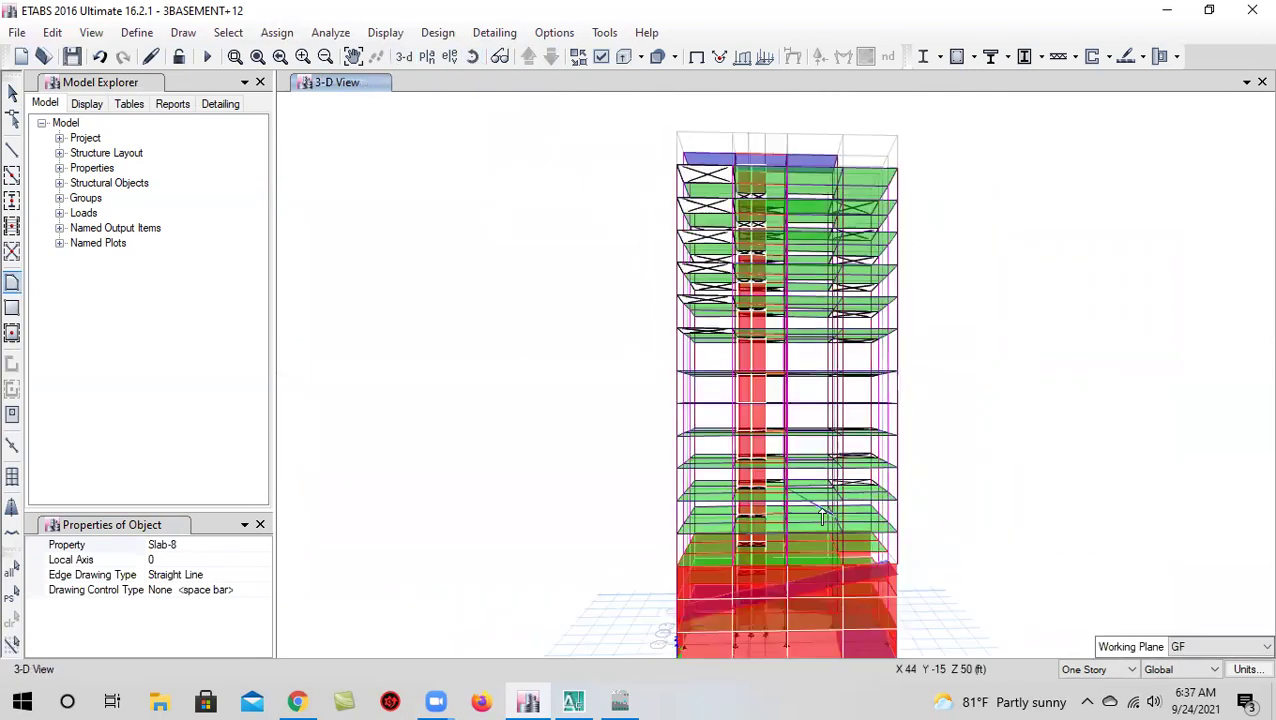
scroll(807, 518, "up", 5)
scroll(769, 502, "up", 4)
scroll(755, 470, "down", 4)
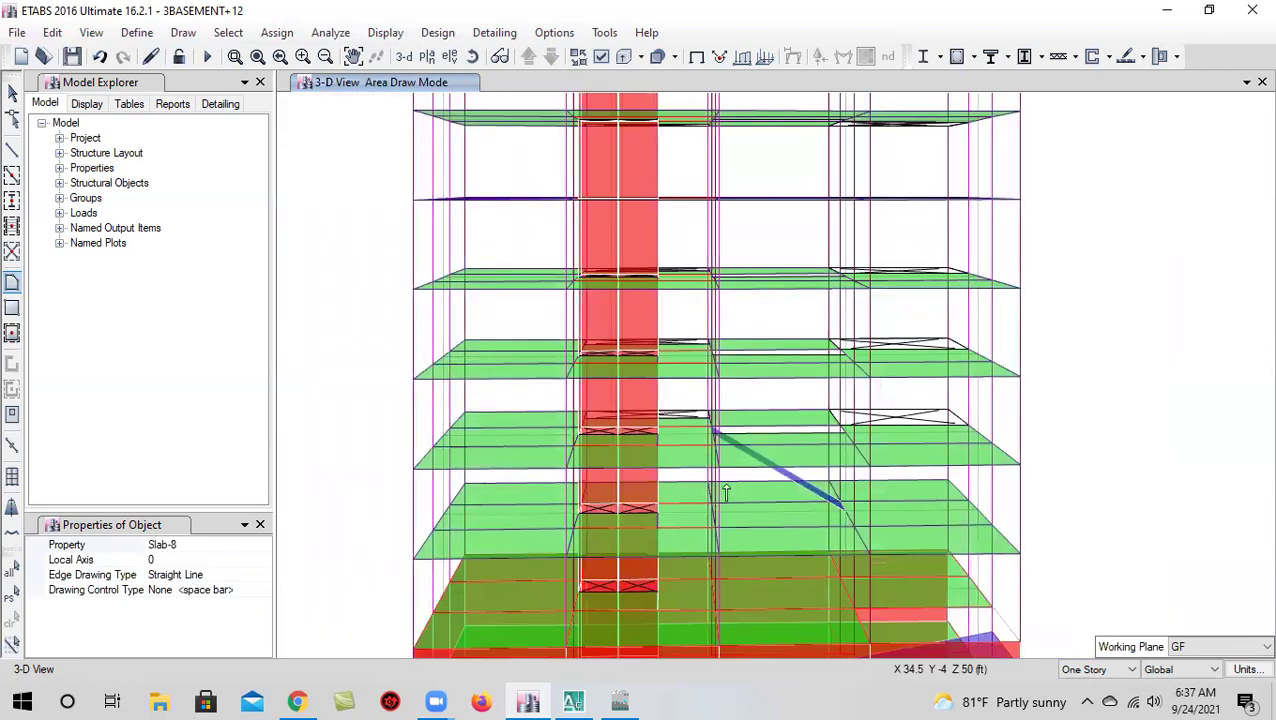
left_click(12, 91)
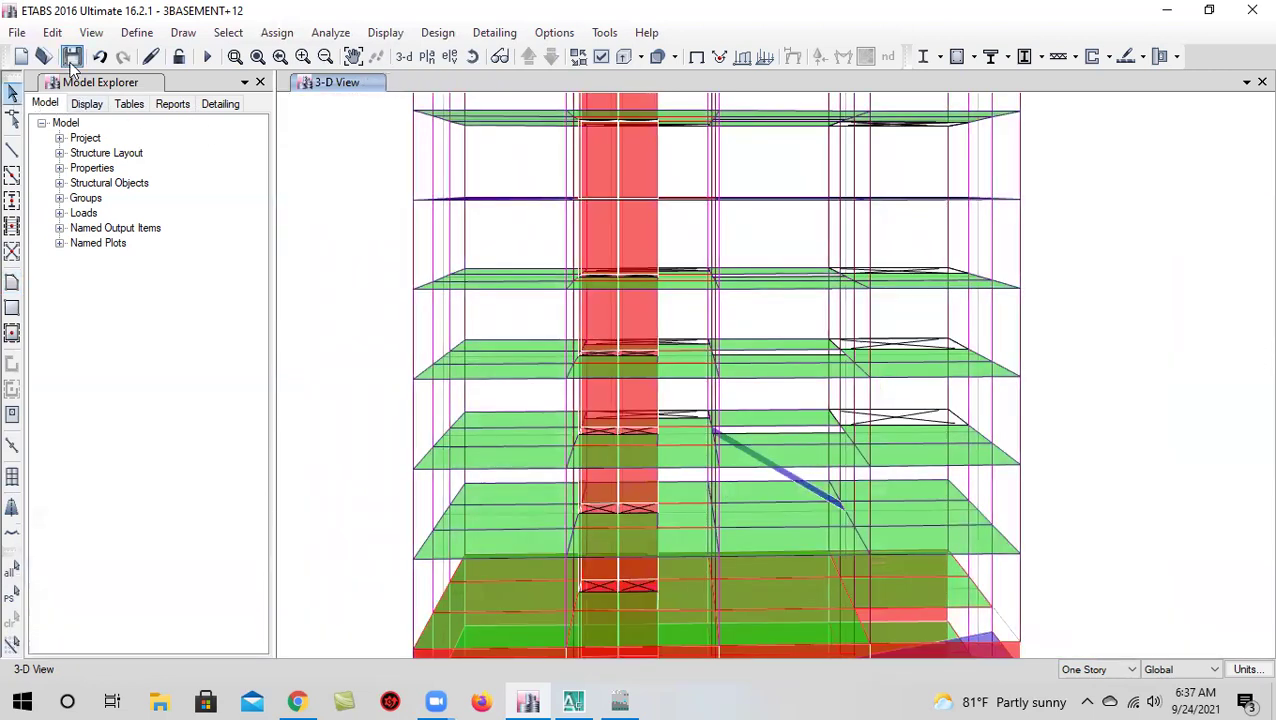
left_click(472, 56)
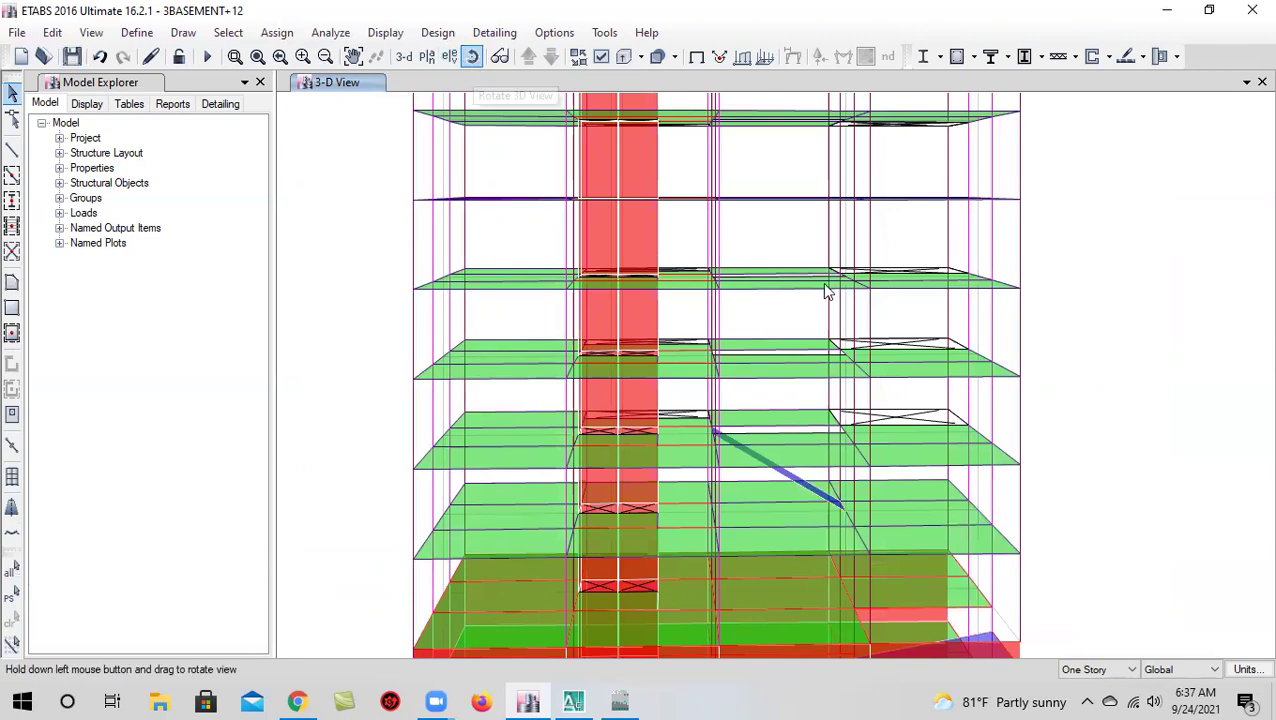
left_click_drag(1063, 532, 1051, 541)
scroll(749, 512, "up", 5)
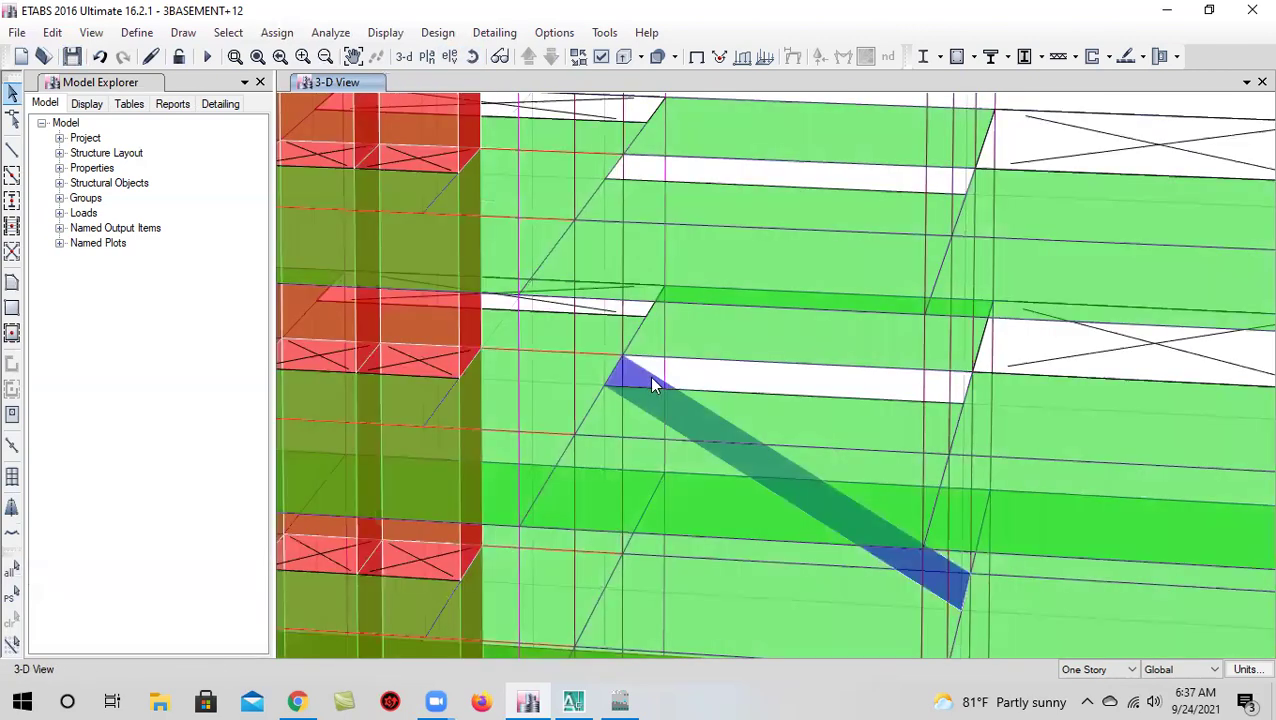
Select the inclined stair slab and replicate it on stories 1ST through 11TH
left_click(651, 383)
scroll(784, 415, "down", 5)
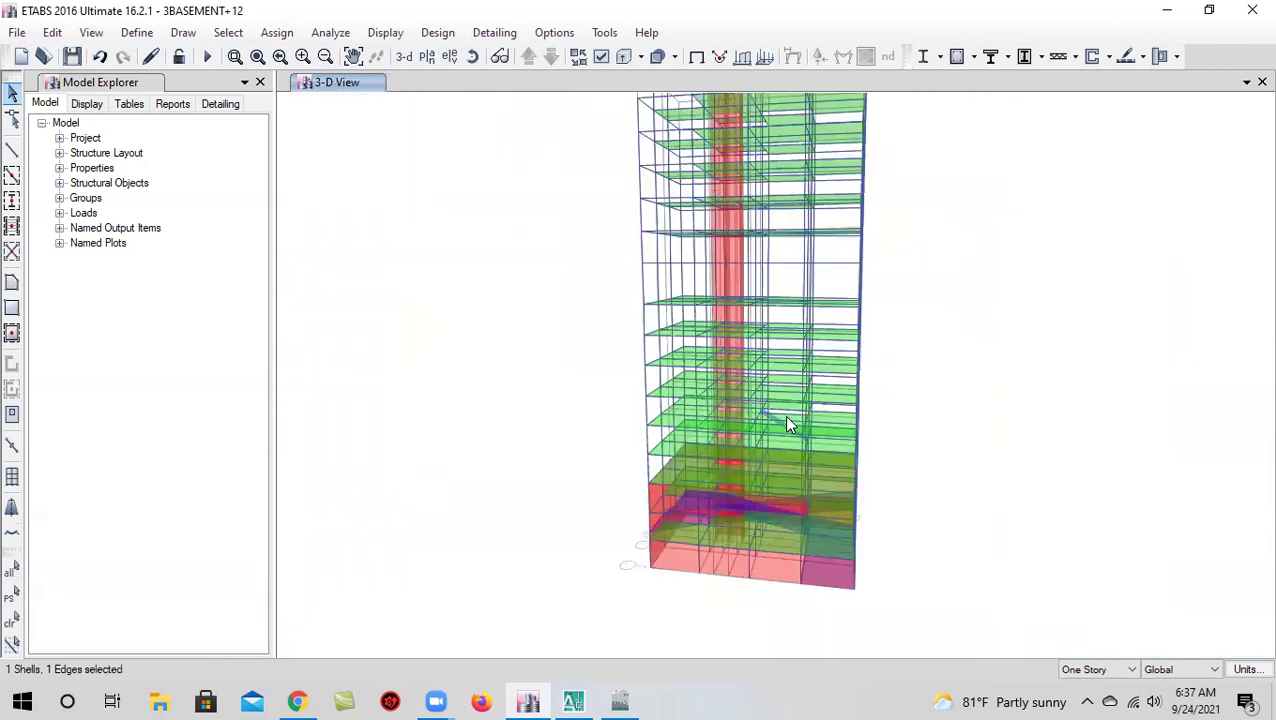
left_click(472, 56)
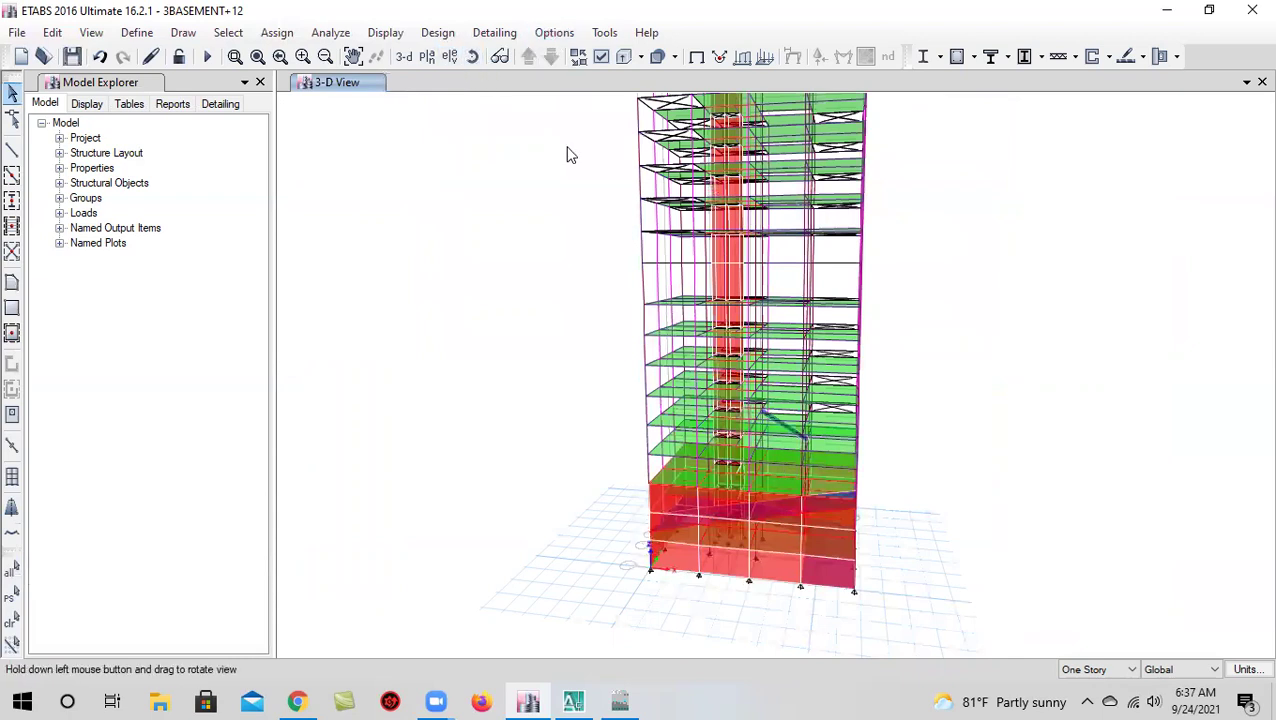
left_click_drag(907, 569, 943, 602)
middle_click_drag(741, 470, 715, 517)
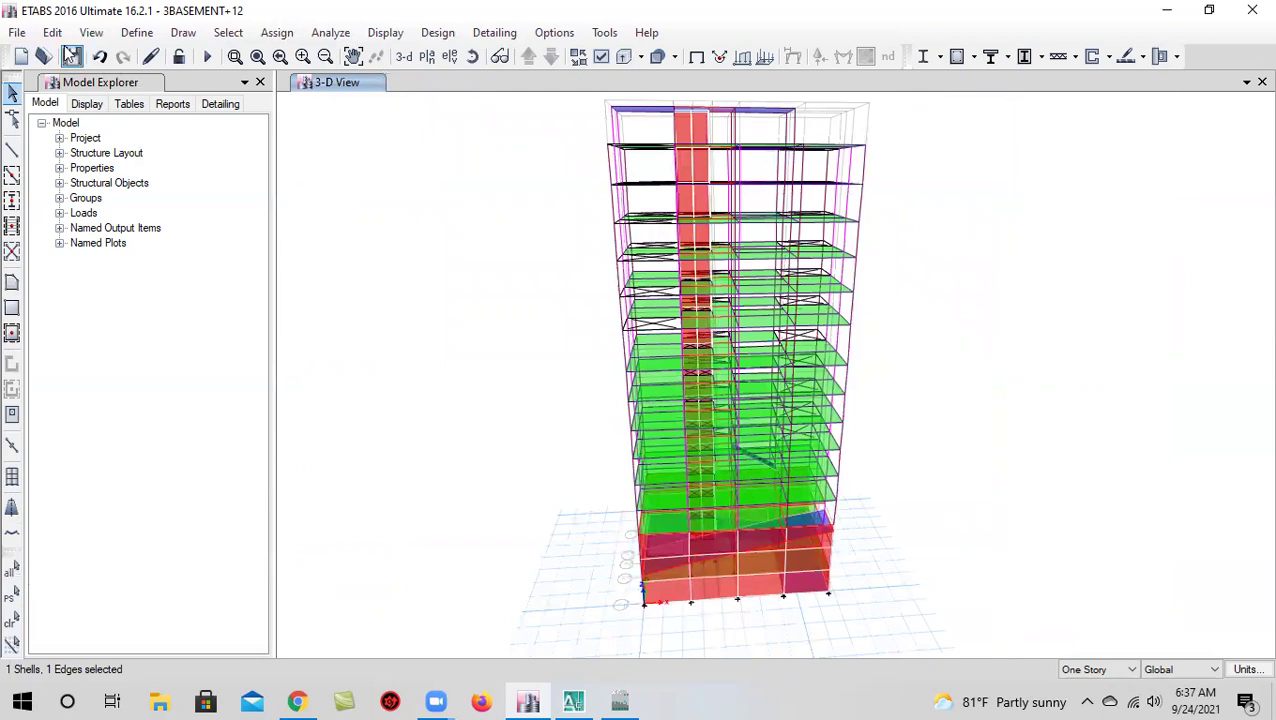
left_click(52, 32)
left_click(150, 328)
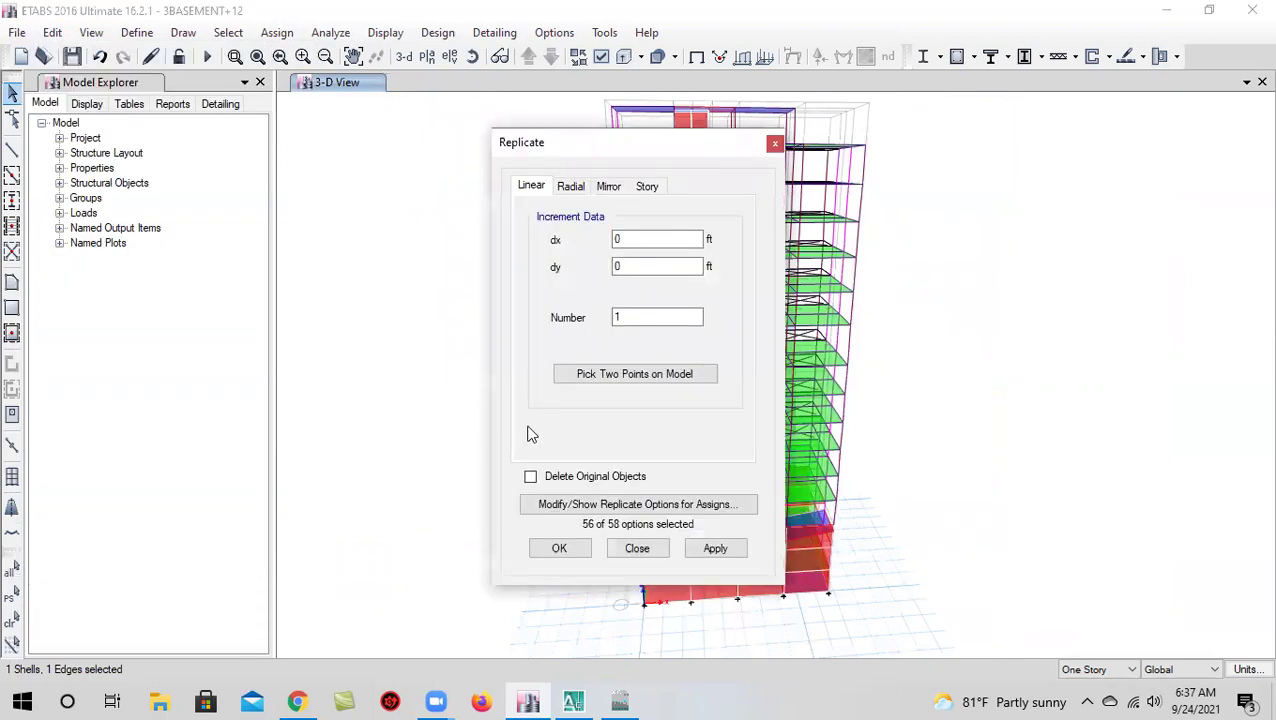
left_click(647, 186)
left_click_drag(575, 376, 612, 250)
left_click(559, 548)
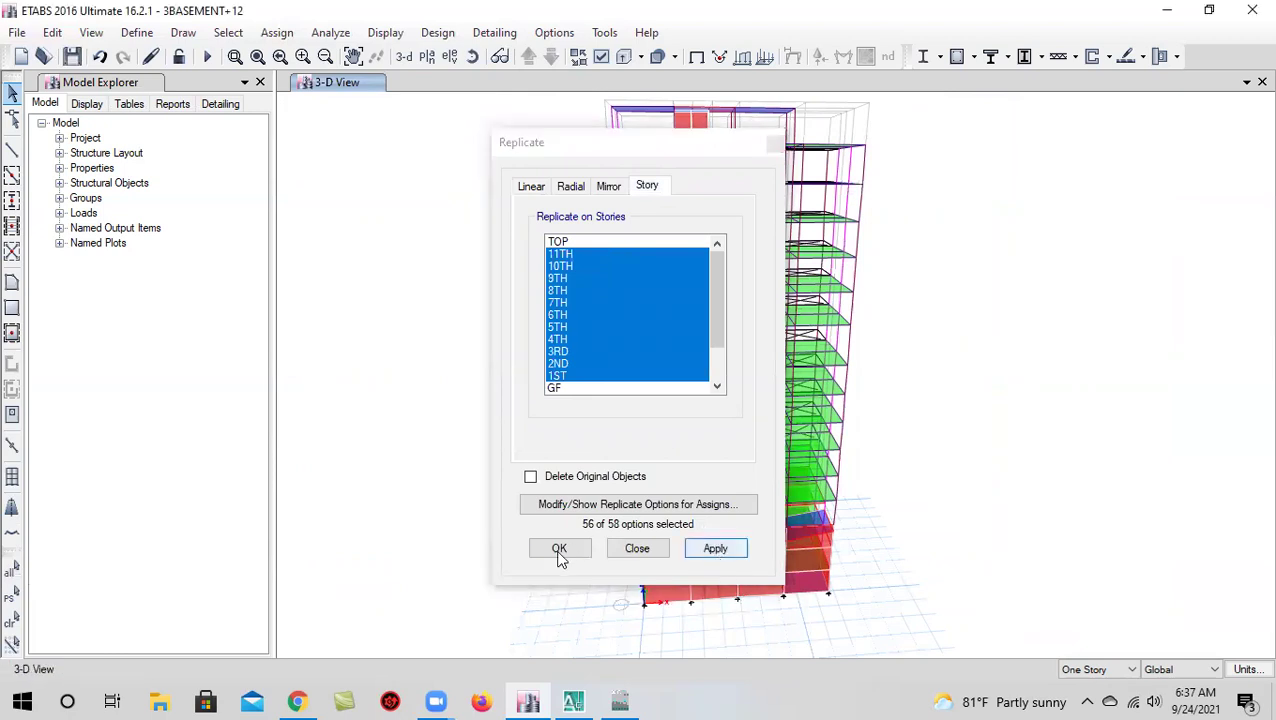
Examine the replicated stair slabs over the building height and the basement ramps from several angles in the 3-D view
left_click(470, 57)
left_click_drag(860, 480, 578, 441)
left_click(472, 57)
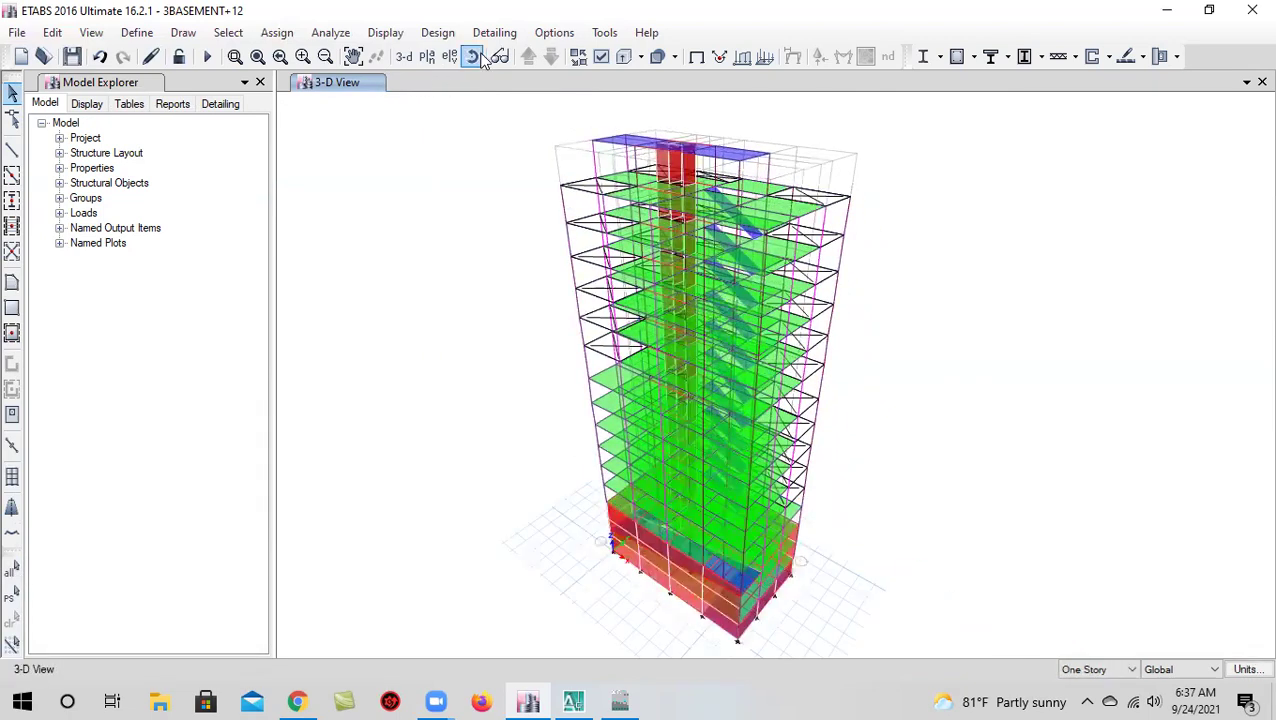
left_click_drag(920, 561, 884, 562)
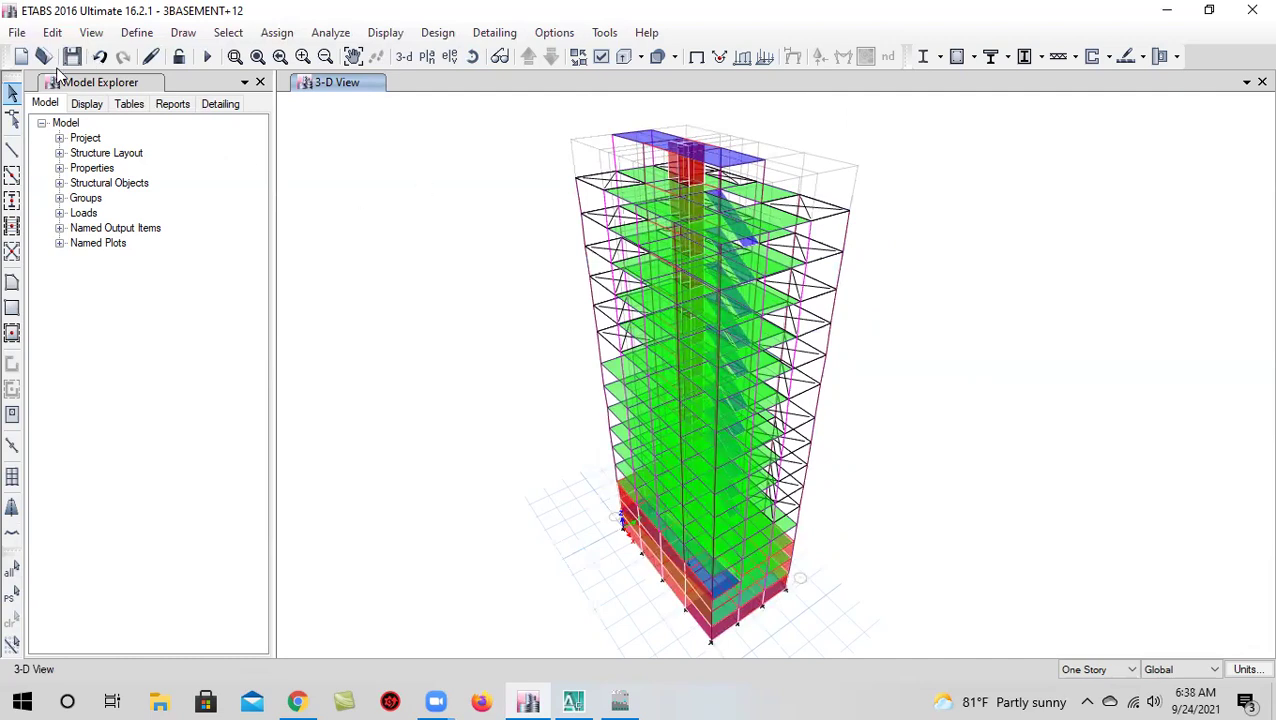
left_click(428, 57)
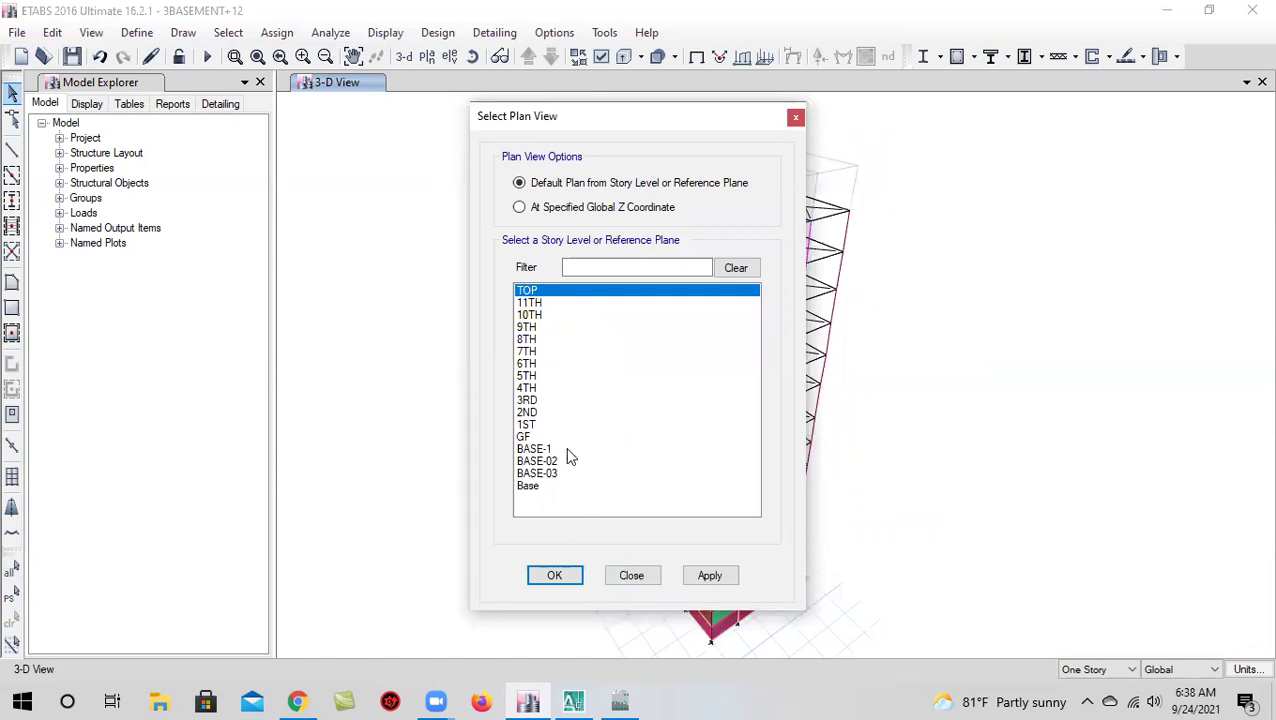
left_click(628, 576)
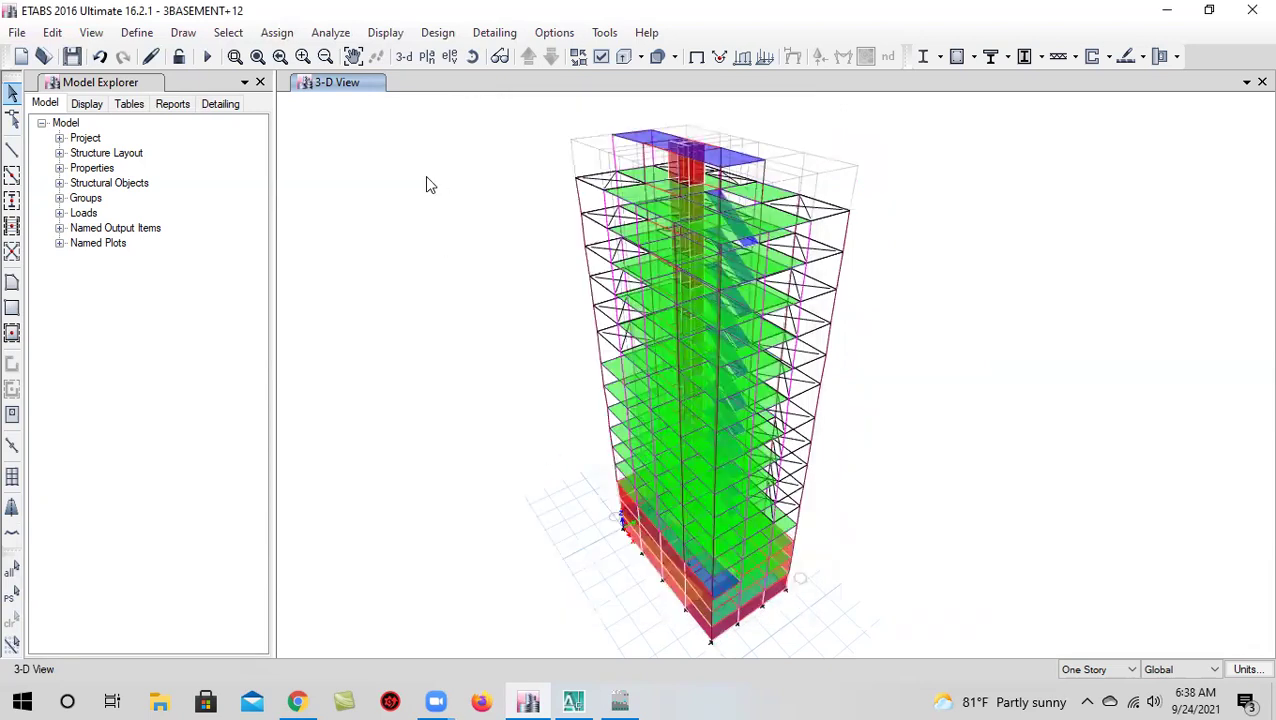
left_click(466, 58)
left_click_drag(872, 607, 866, 544)
middle_click_drag(730, 643, 720, 504)
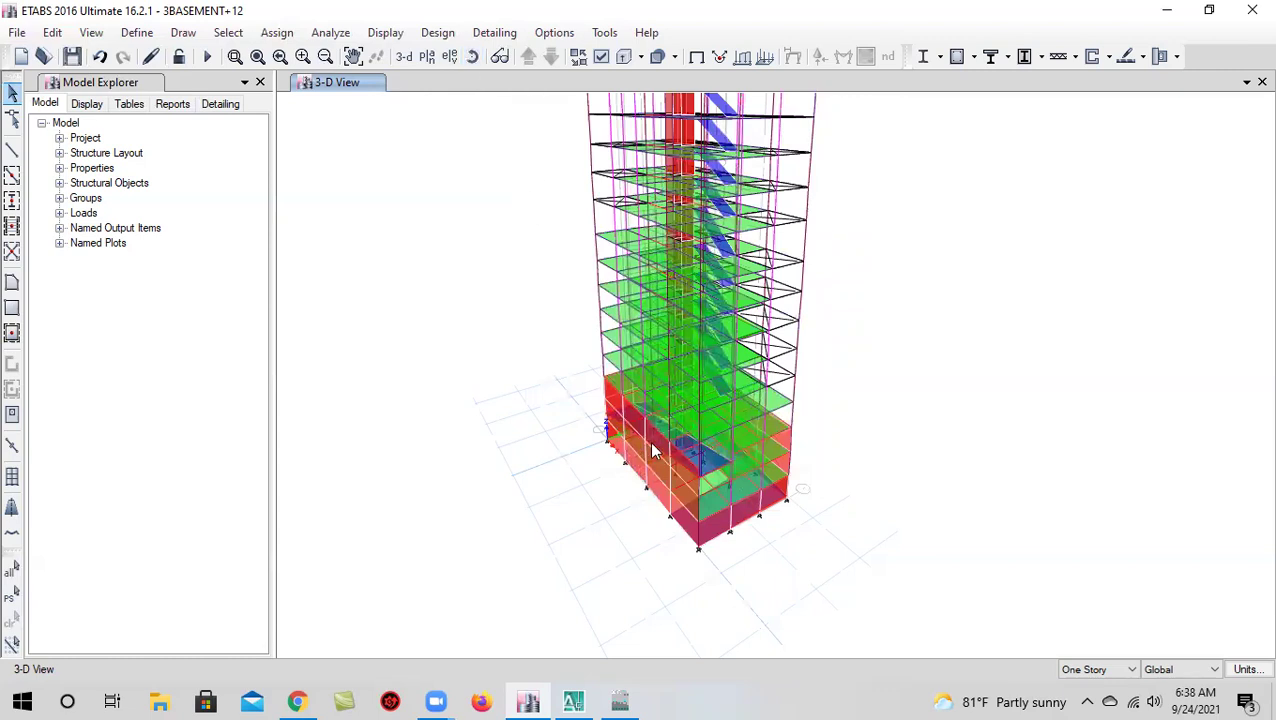
scroll(692, 452, "up", 4)
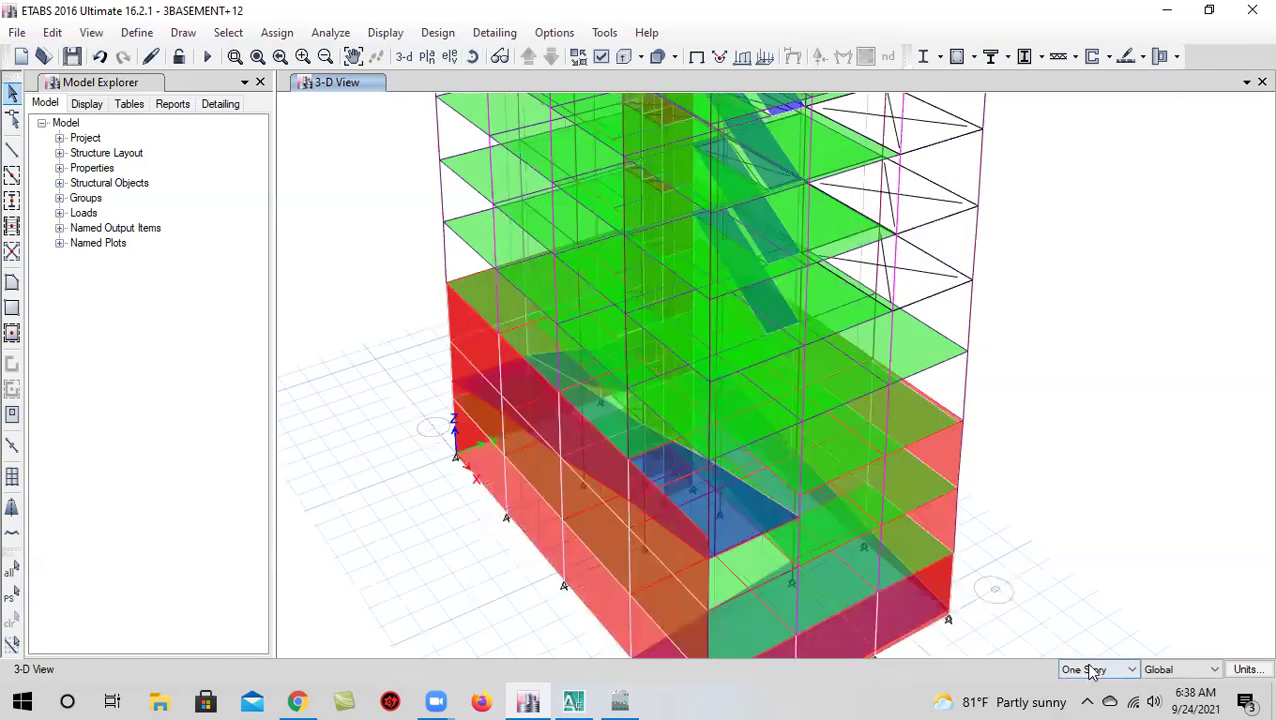
left_click(732, 521)
scroll(645, 485, "up", 4)
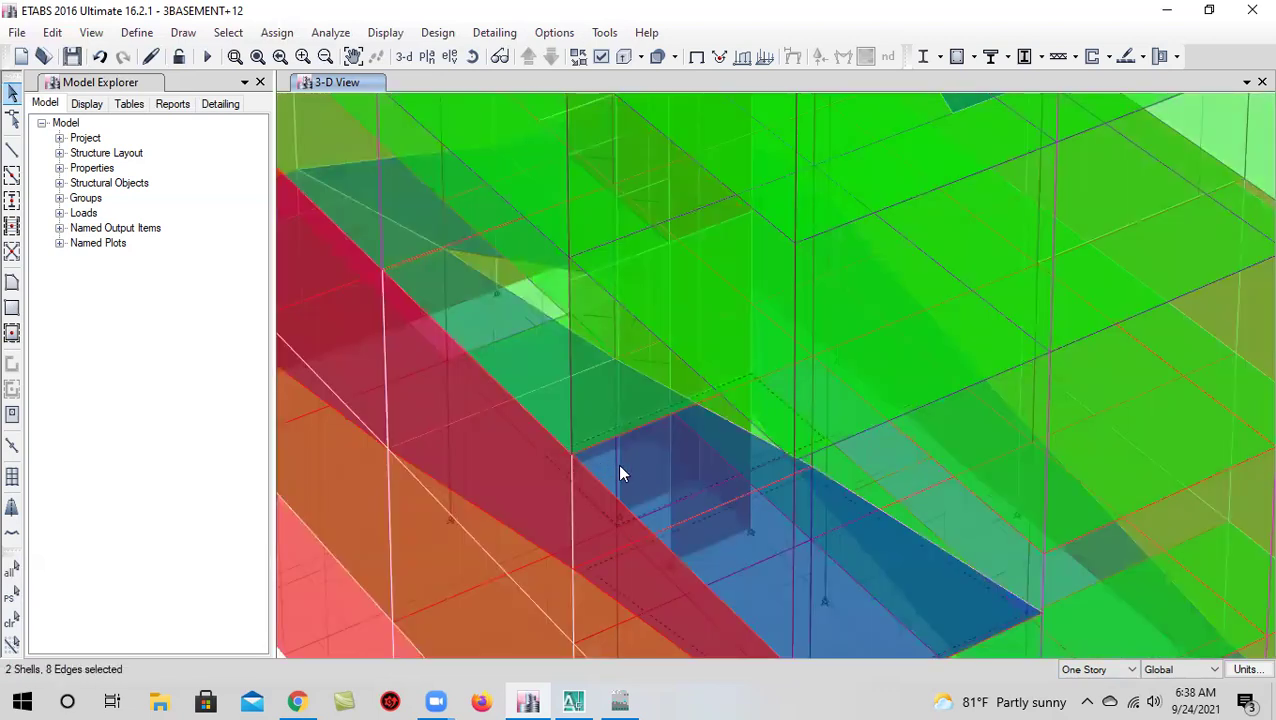
left_click(593, 460)
scroll(770, 505, "down", 5)
scroll(777, 512, "up", 3)
left_click(756, 508)
left_click(757, 518)
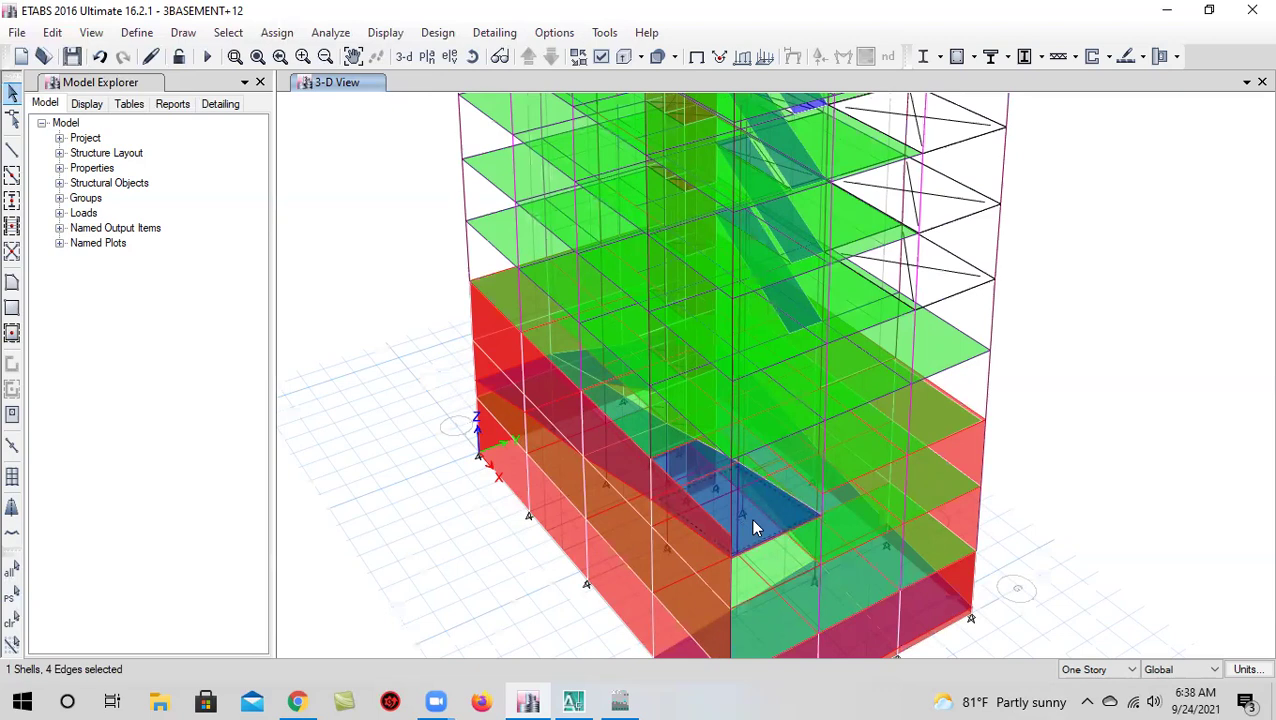
left_click(10, 572)
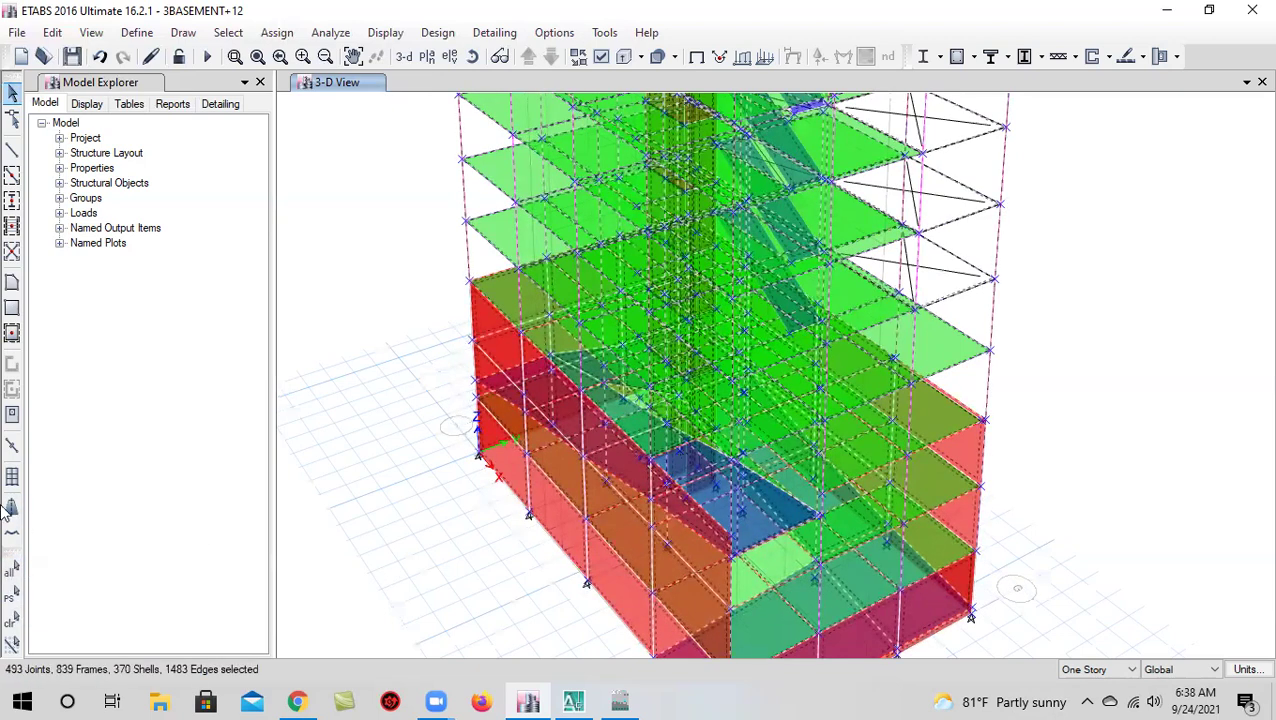
left_click(11, 620)
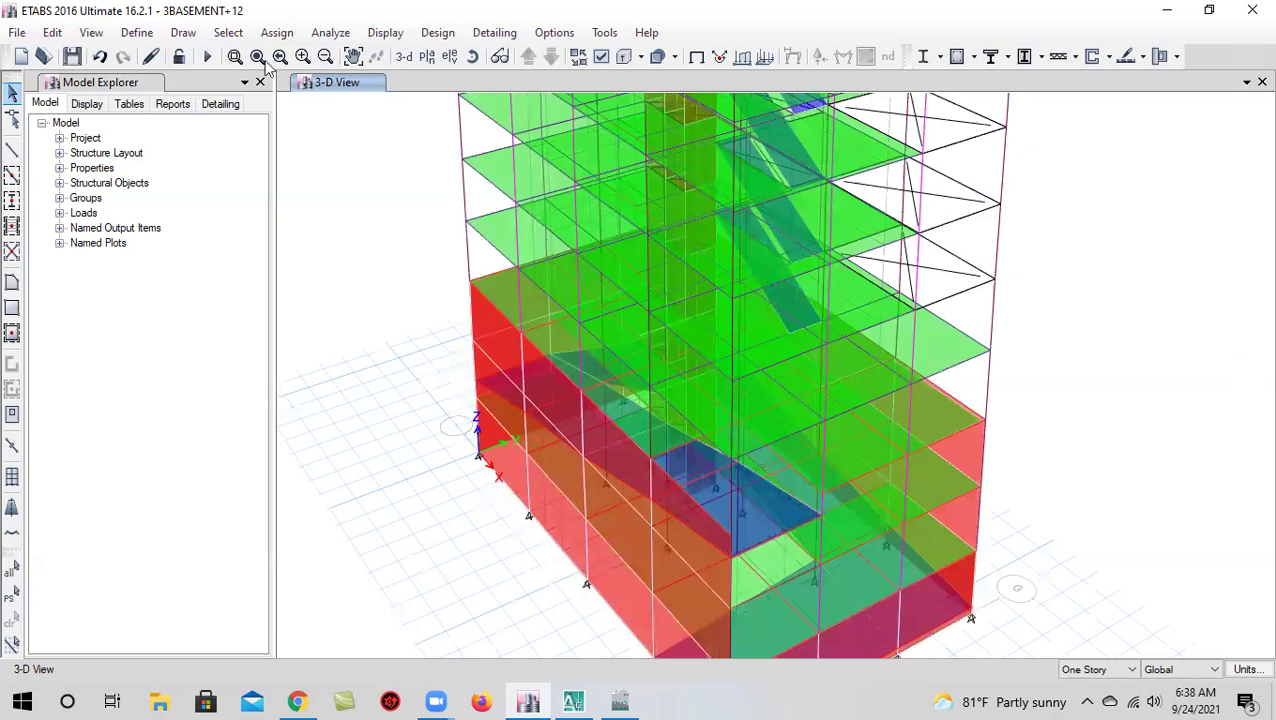
Select all slabs in the model that use the Slab-8 section property
left_click(228, 32)
mouse_move(300, 55)
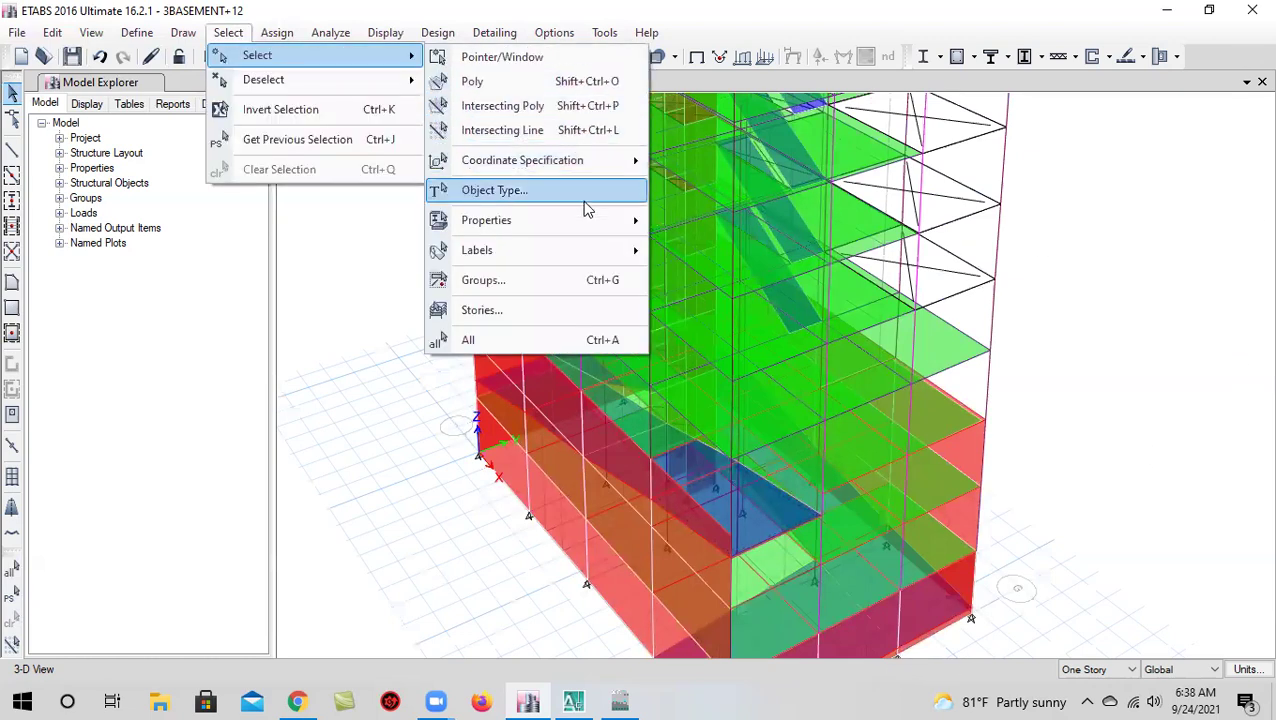
mouse_move(598, 222)
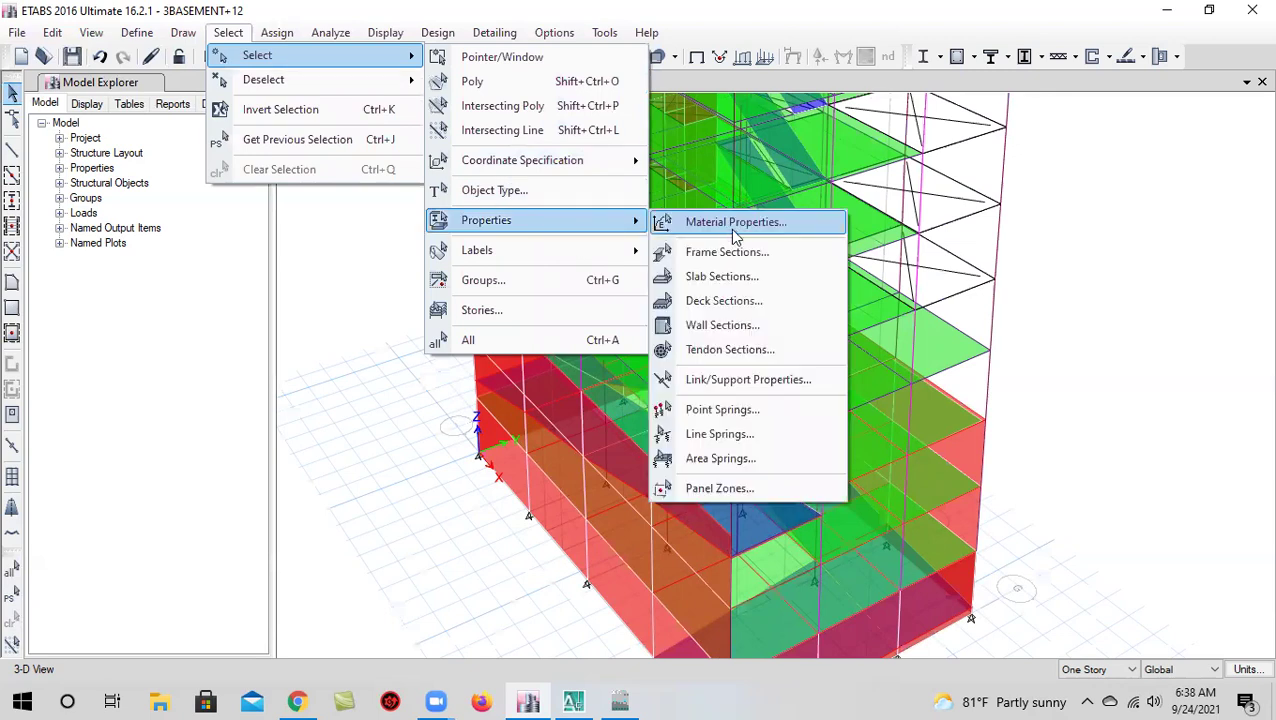
left_click(737, 277)
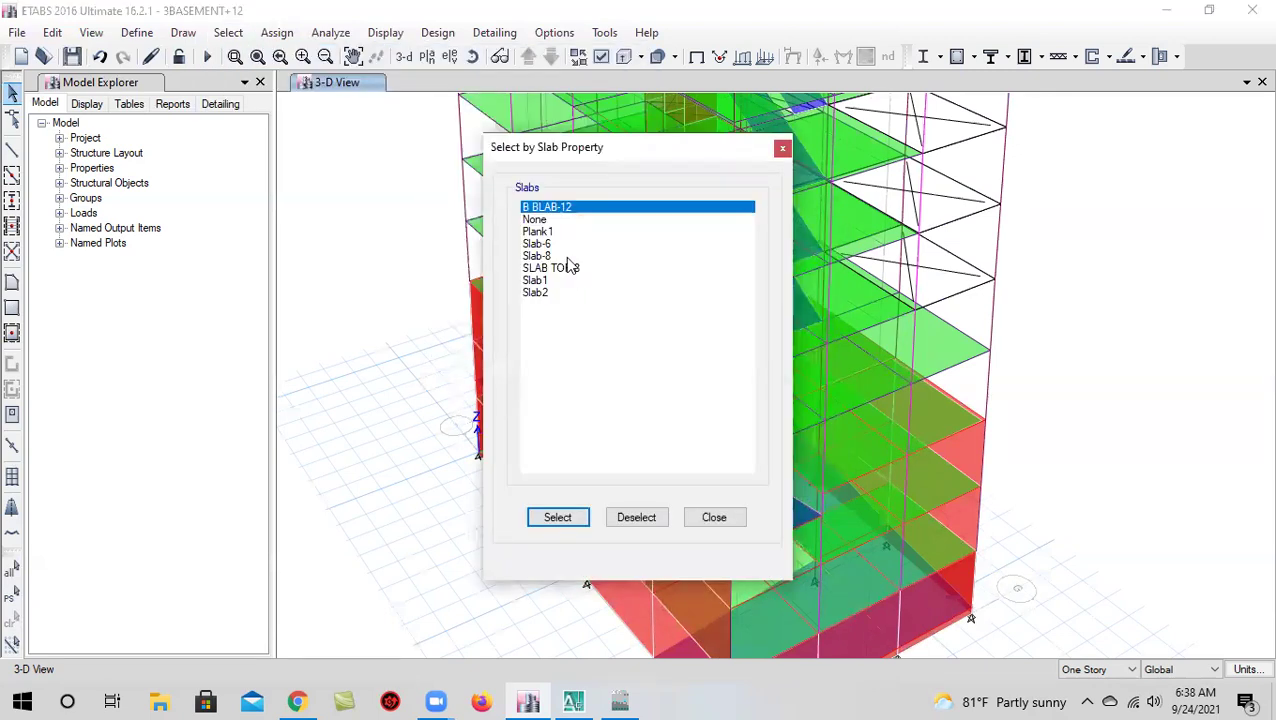
left_click(566, 257)
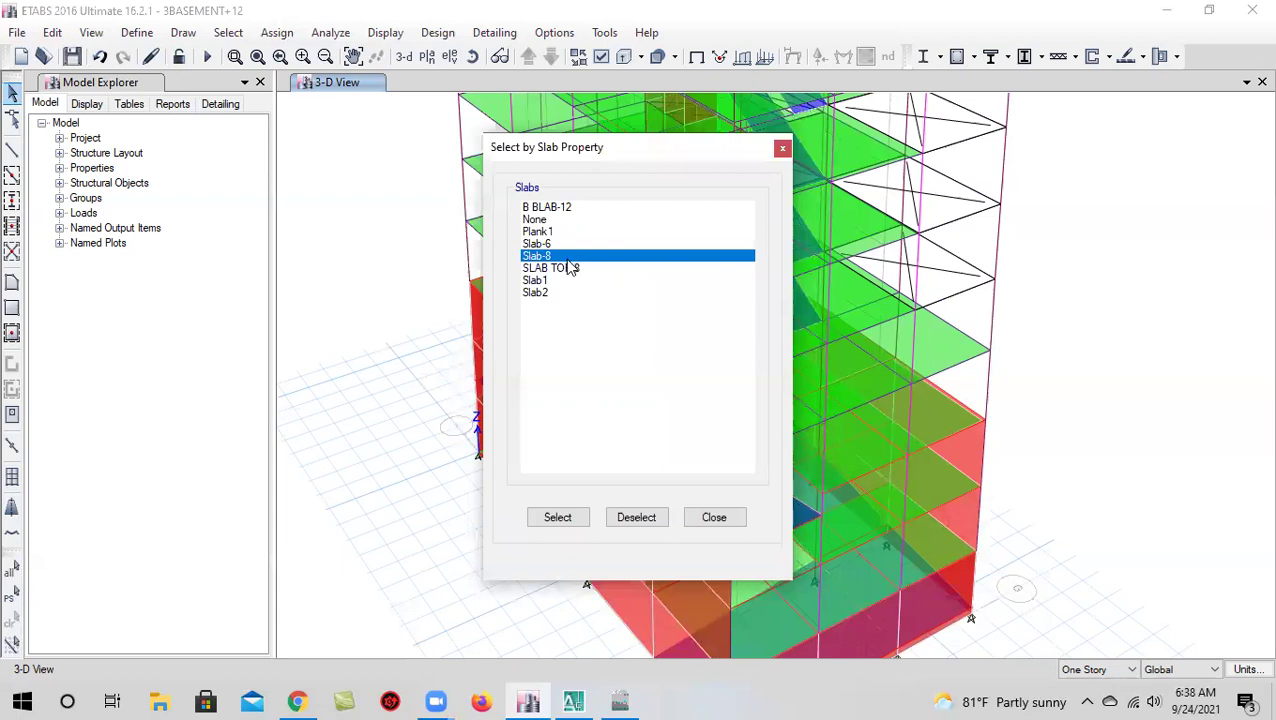
left_click(557, 523)
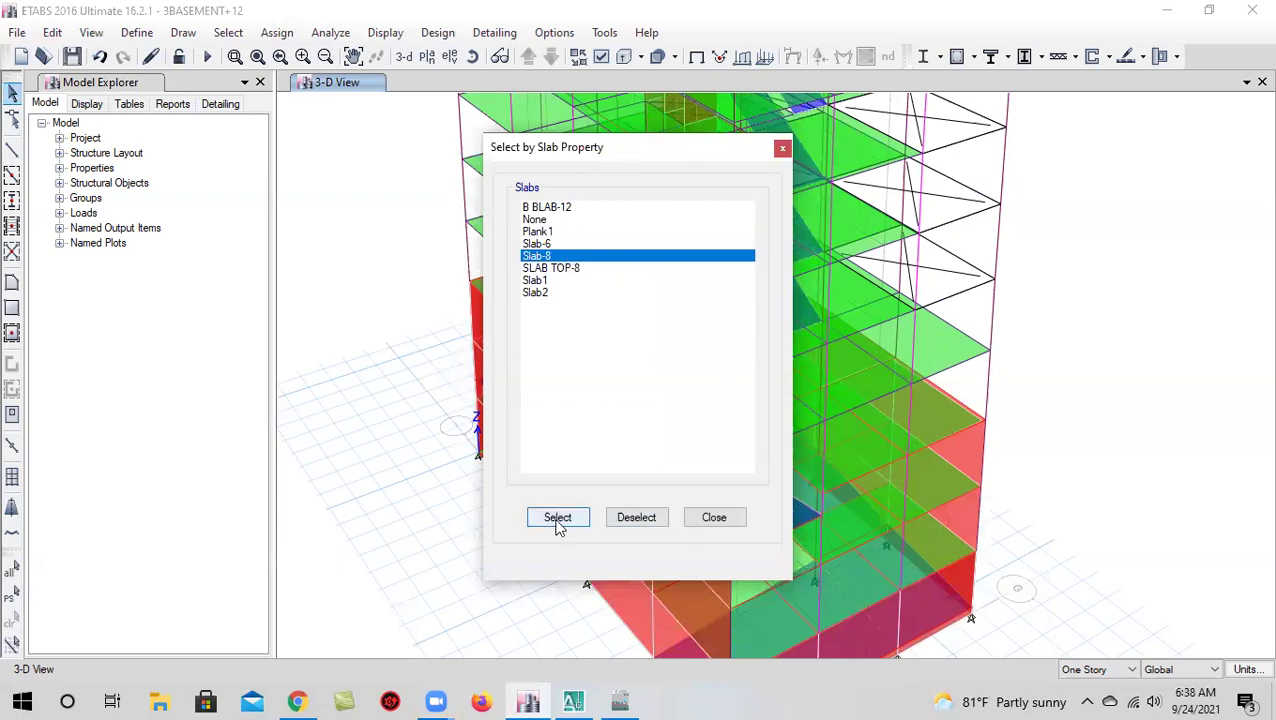
Take the inclined stair slabs of the uppermost stories out of the Slab-8 selection in the 3-D view
left_click(713, 520)
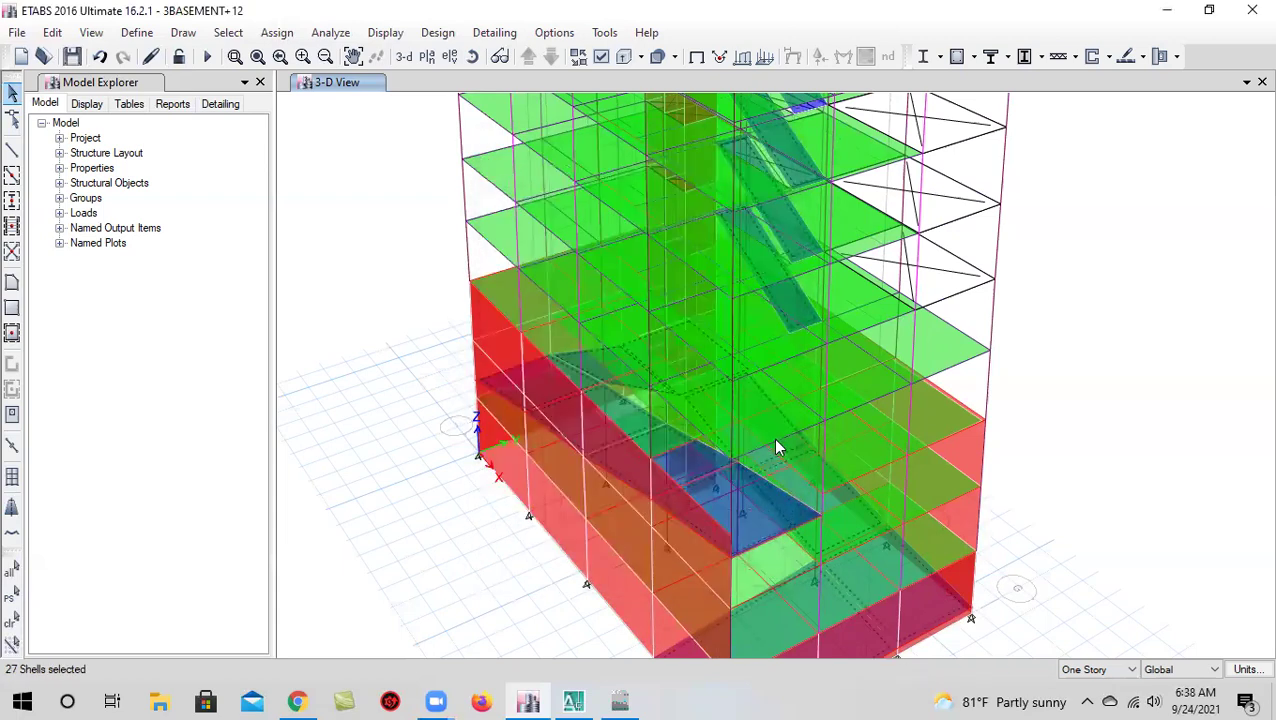
scroll(775, 440, "down", 3)
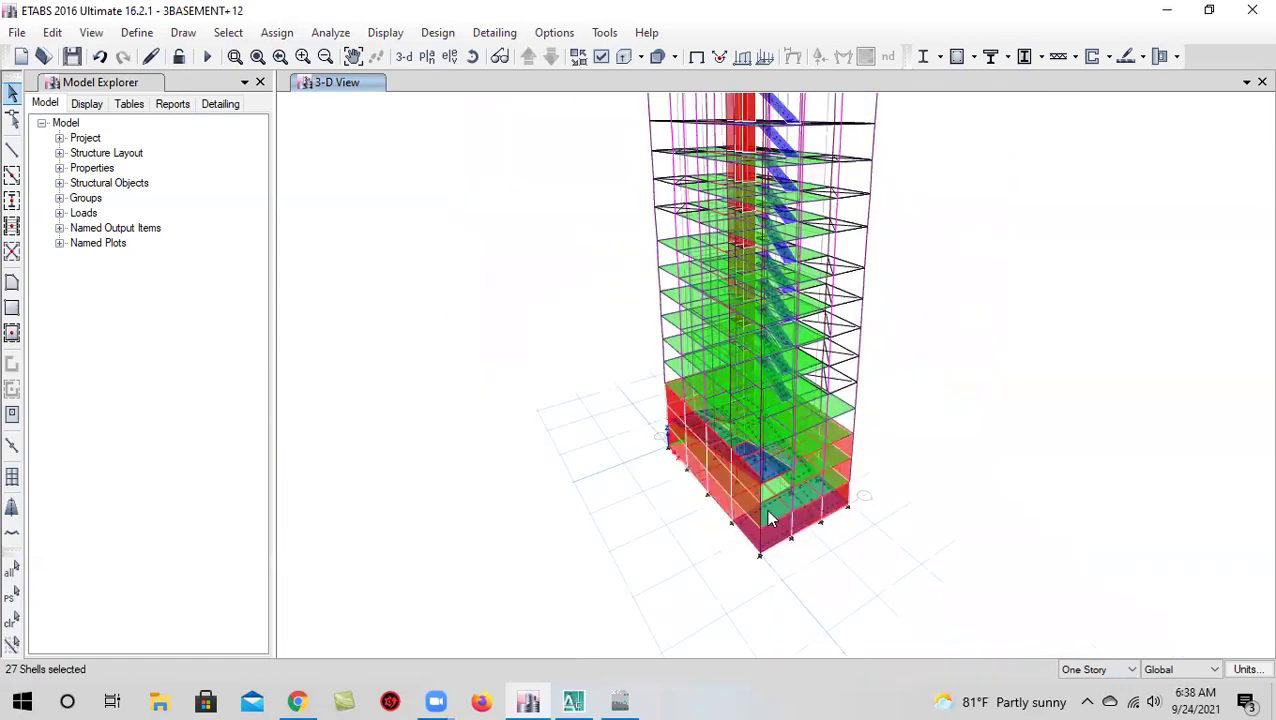
scroll(766, 508, "up", 3)
scroll(766, 508, "down", 4)
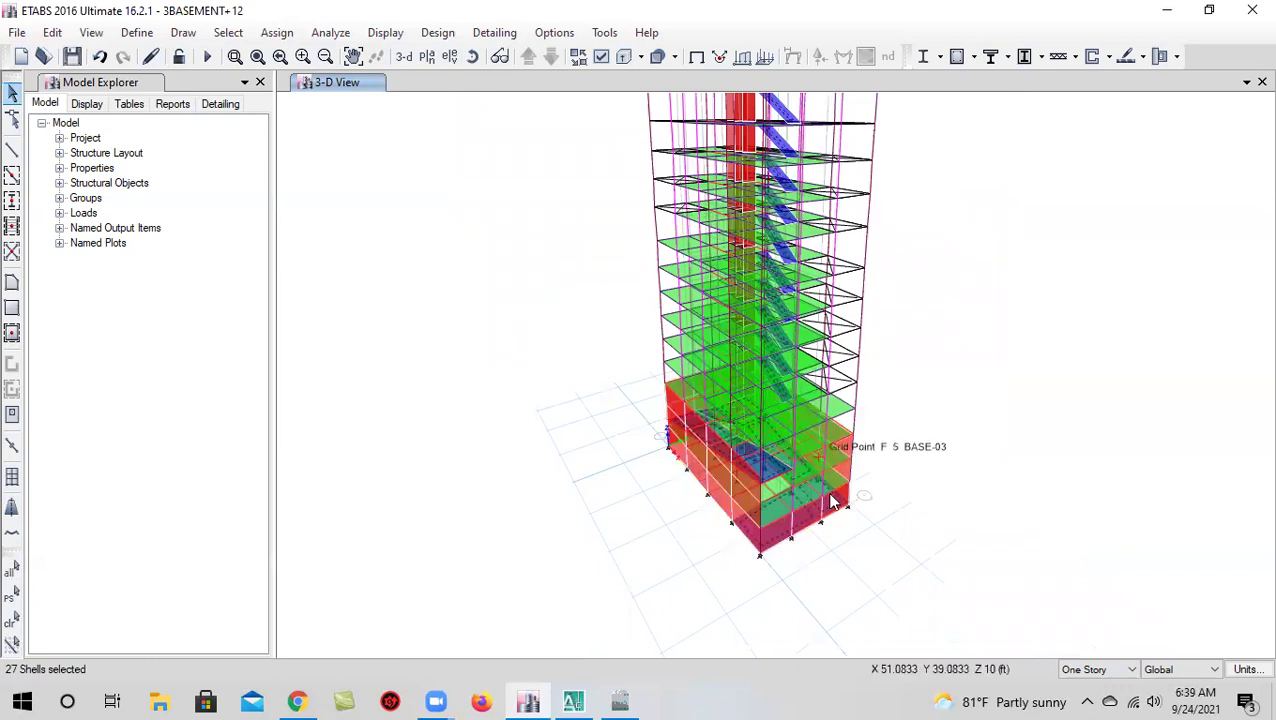
middle_click_drag(680, 331, 632, 470)
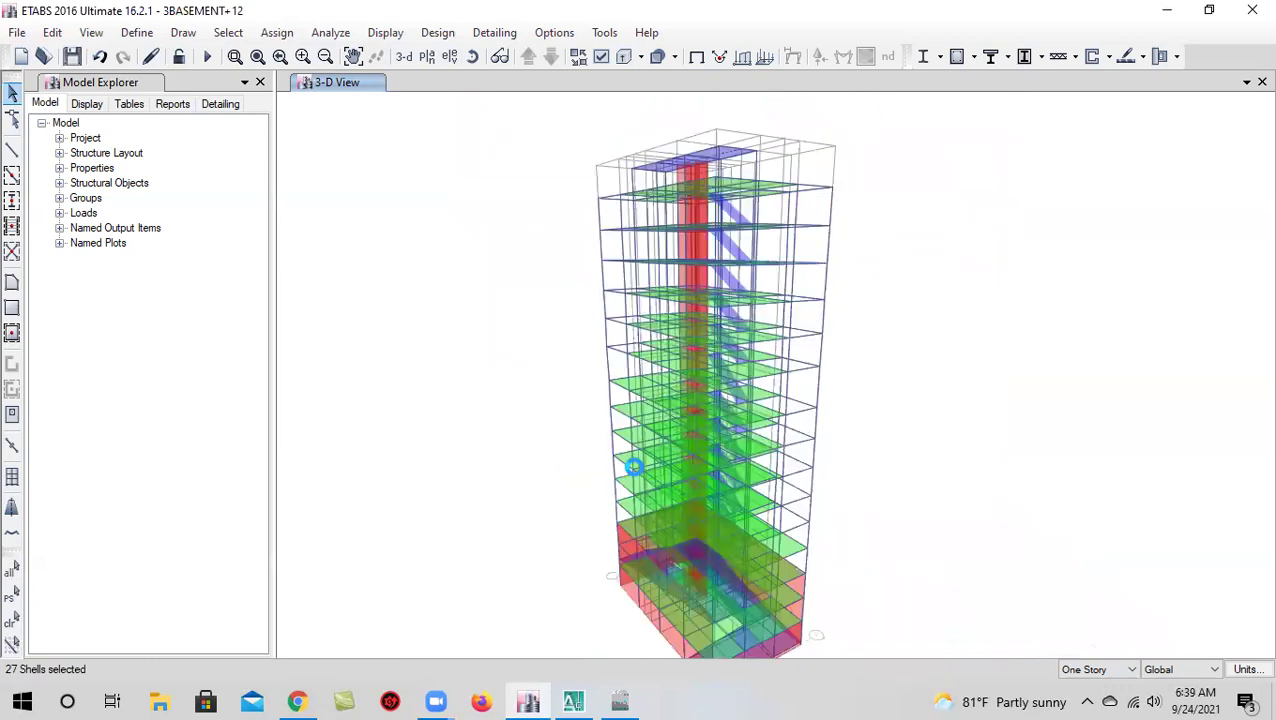
scroll(737, 240, "up", 4)
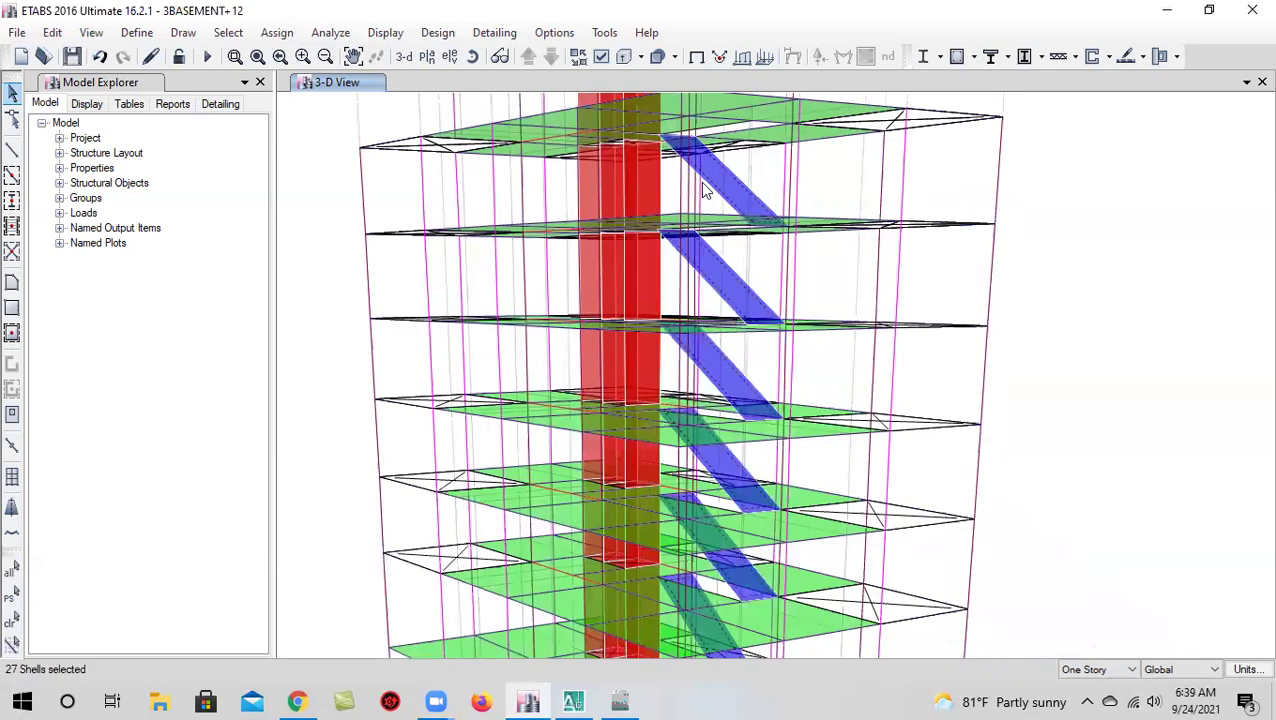
scroll(702, 188, "down", 5)
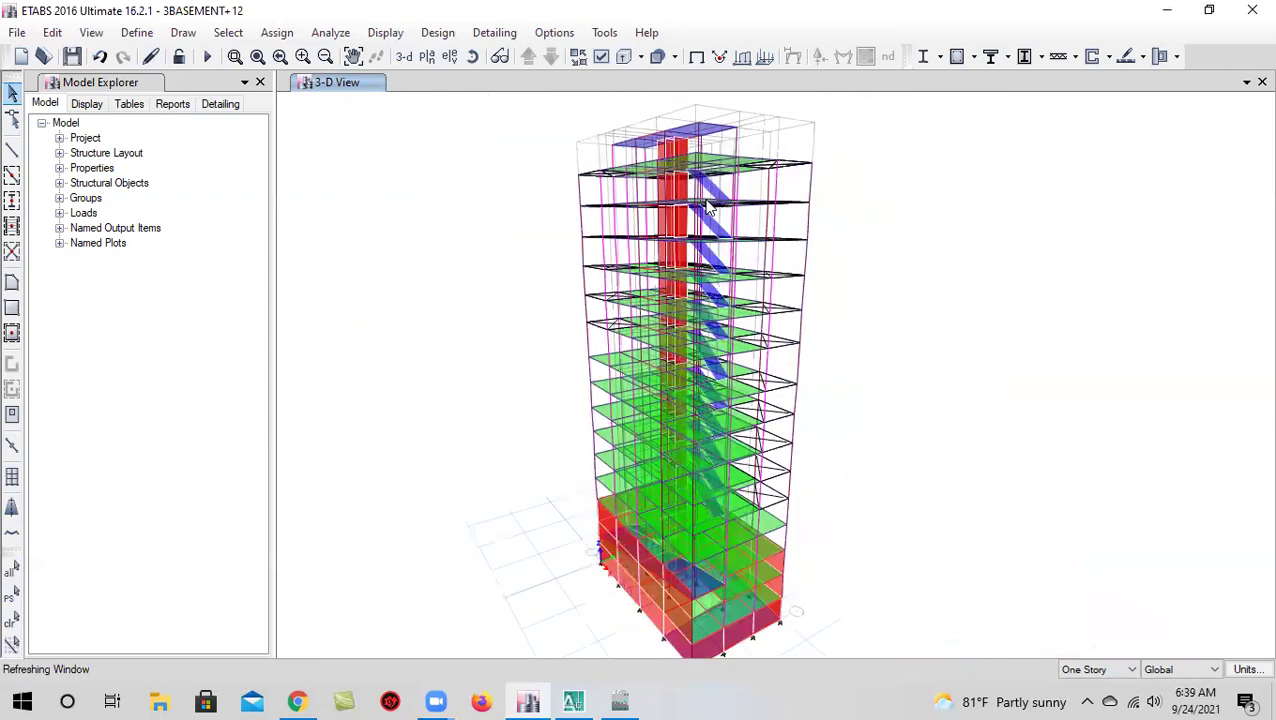
scroll(713, 195, "up", 4)
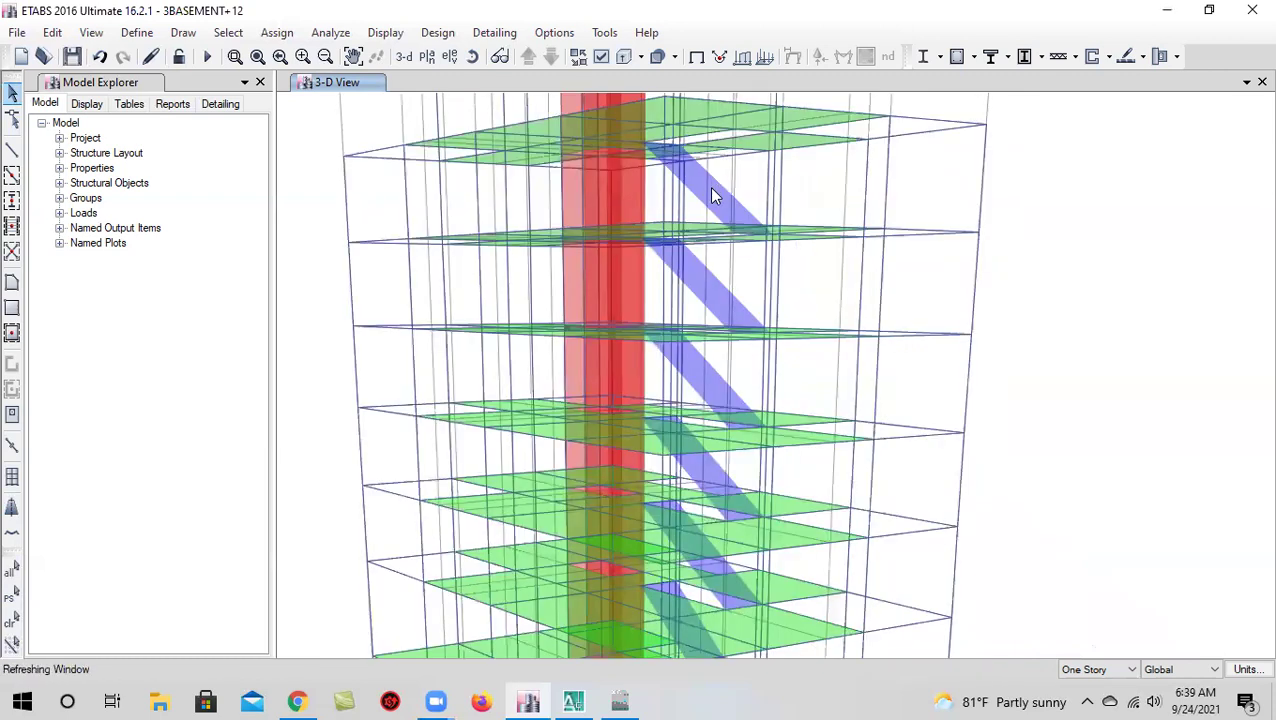
left_click(712, 242)
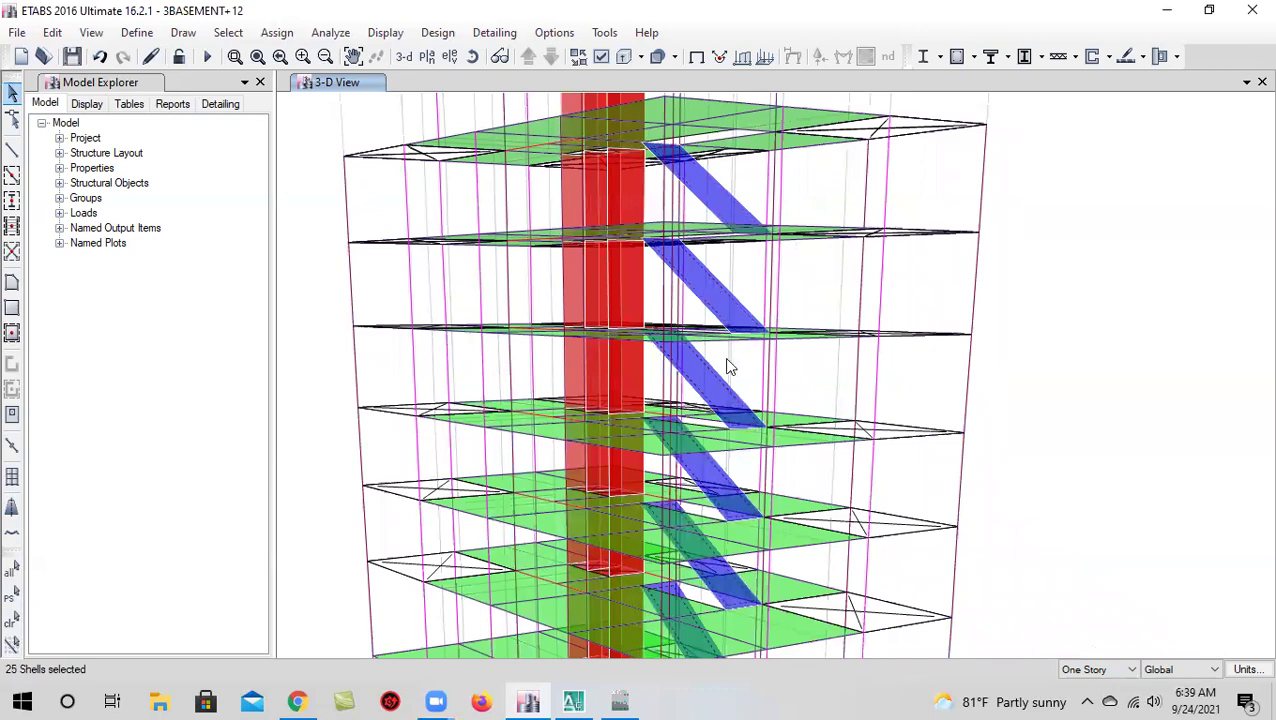
middle_click_drag(727, 360, 691, 269)
left_click(685, 291)
left_click(672, 374)
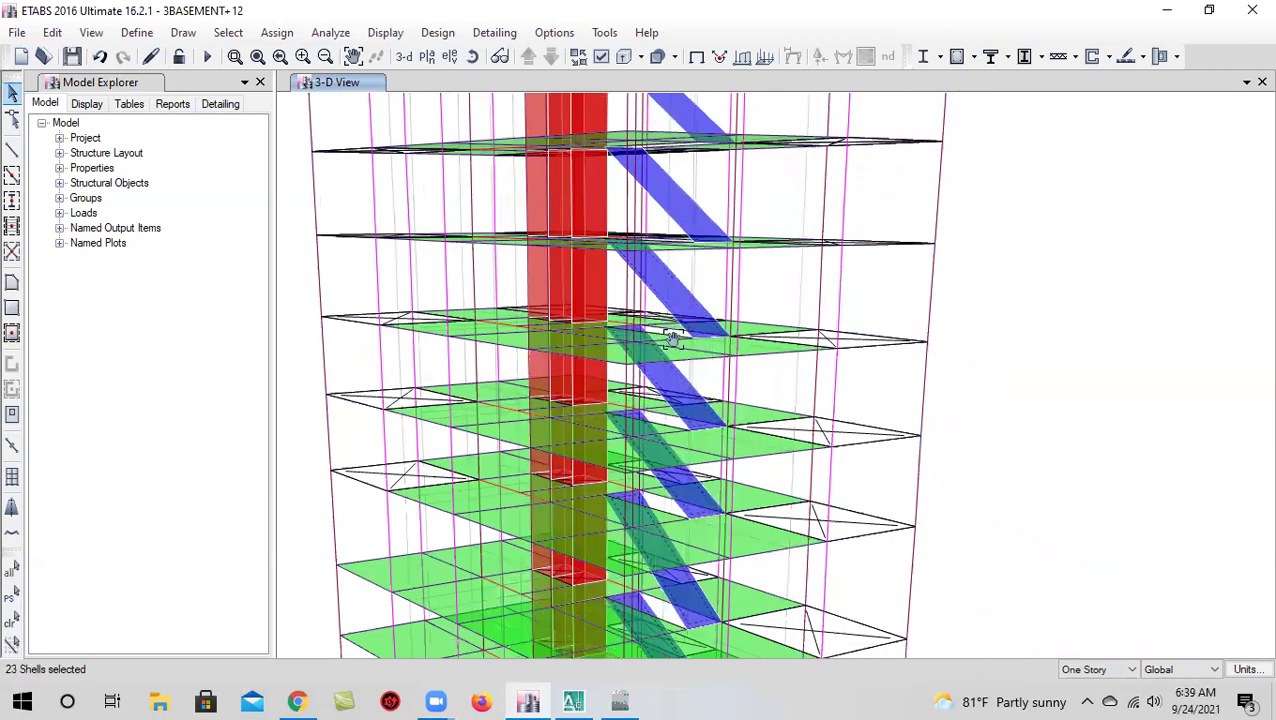
Deselect the inclined stair slabs around the building's mid-height, one flight after another
middle_click_drag(672, 338, 630, 334)
scroll(634, 316, "up", 3)
left_click(591, 266)
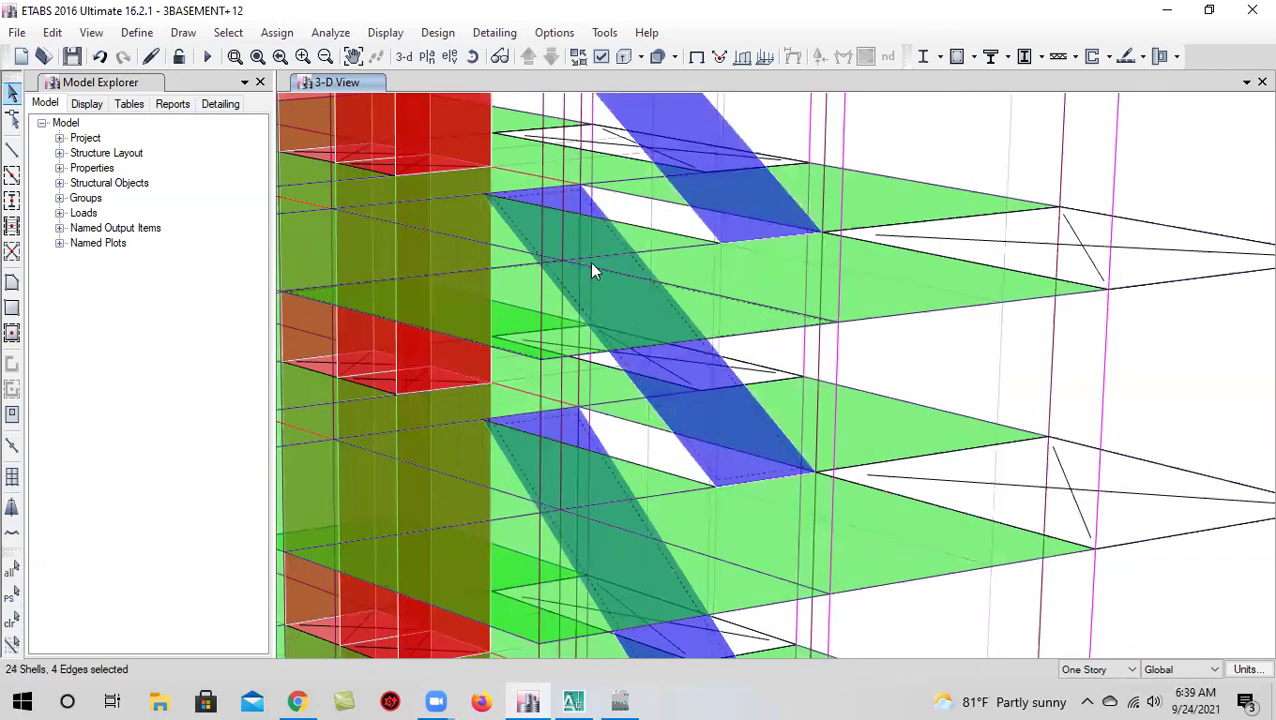
left_click(614, 313)
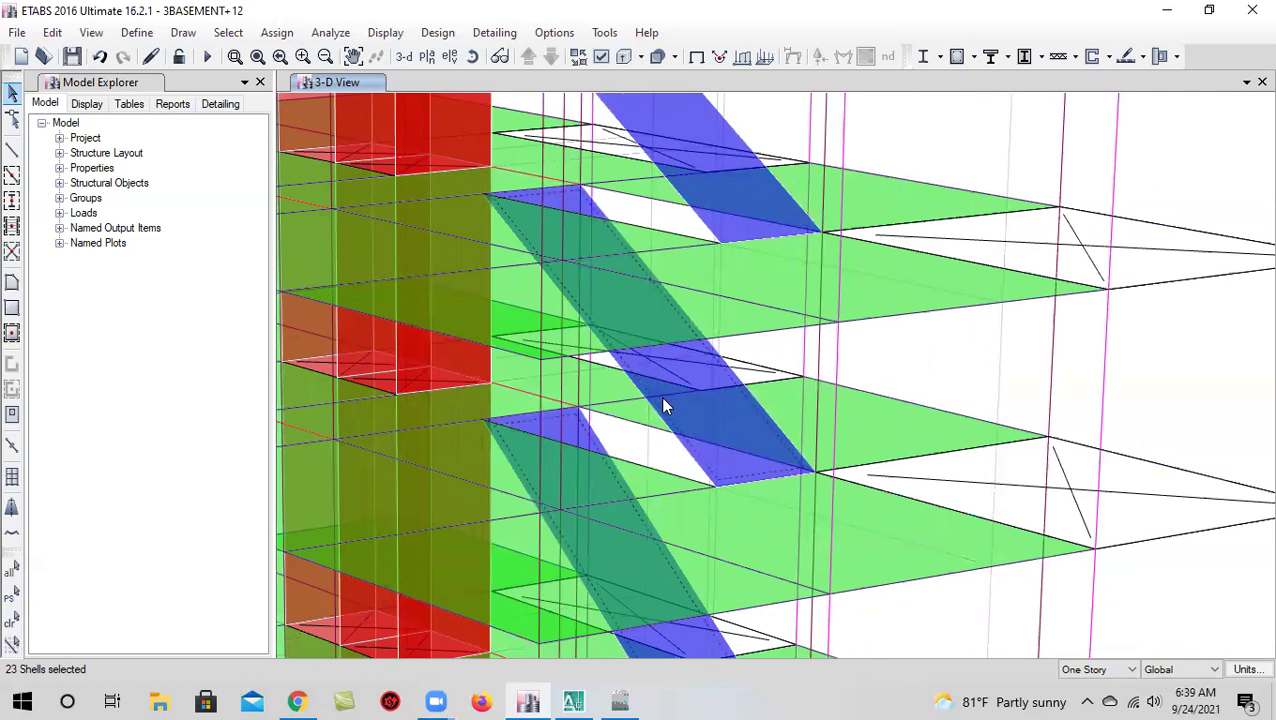
left_click(712, 461)
middle_click_drag(701, 600, 684, 373)
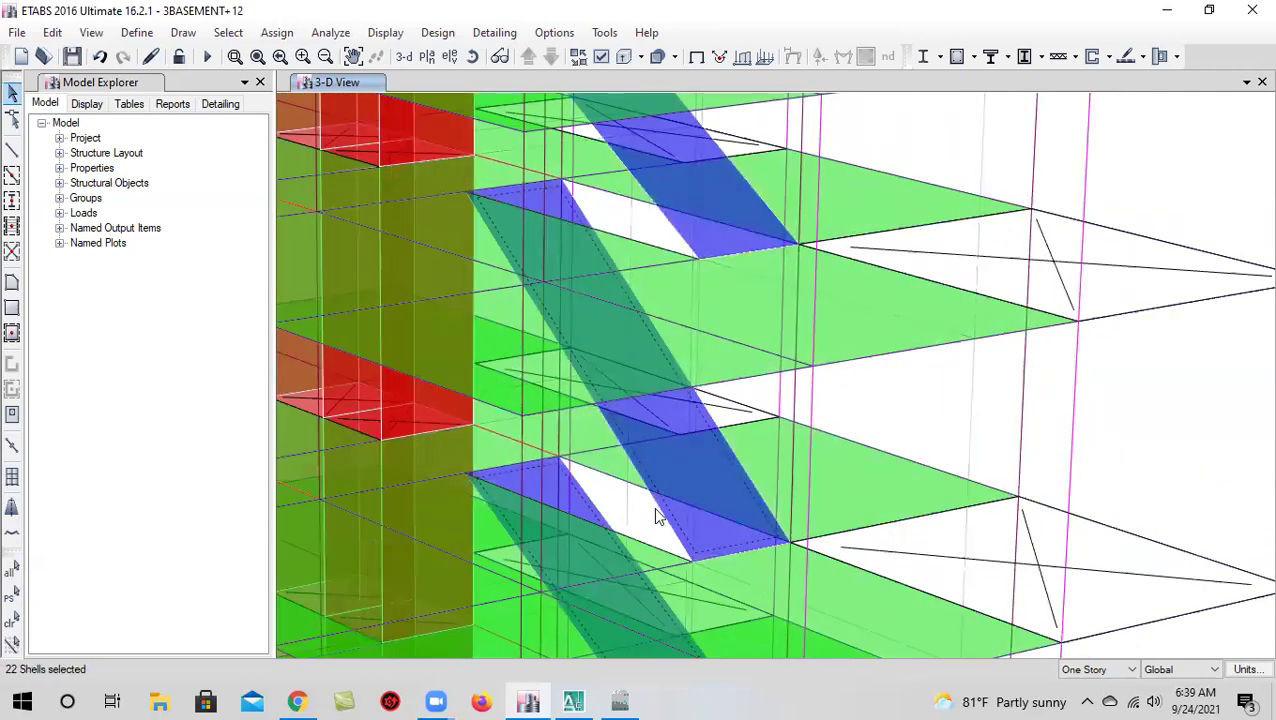
left_click(698, 526)
Continue down the staircase and remove the next lower stair slabs from the selection
middle_click_drag(698, 526, 689, 235)
left_click(697, 455)
middle_click_drag(698, 460, 698, 434)
left_click(689, 460)
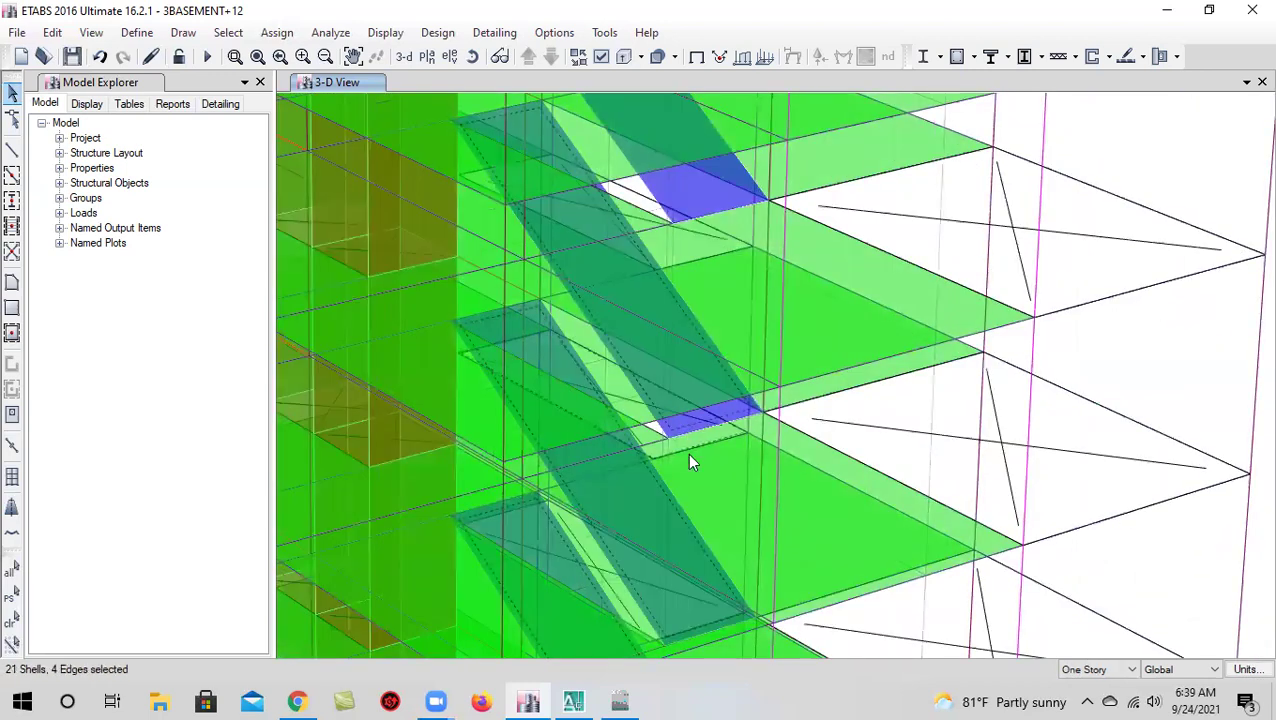
left_click(689, 442)
scroll(683, 428, "up", 3)
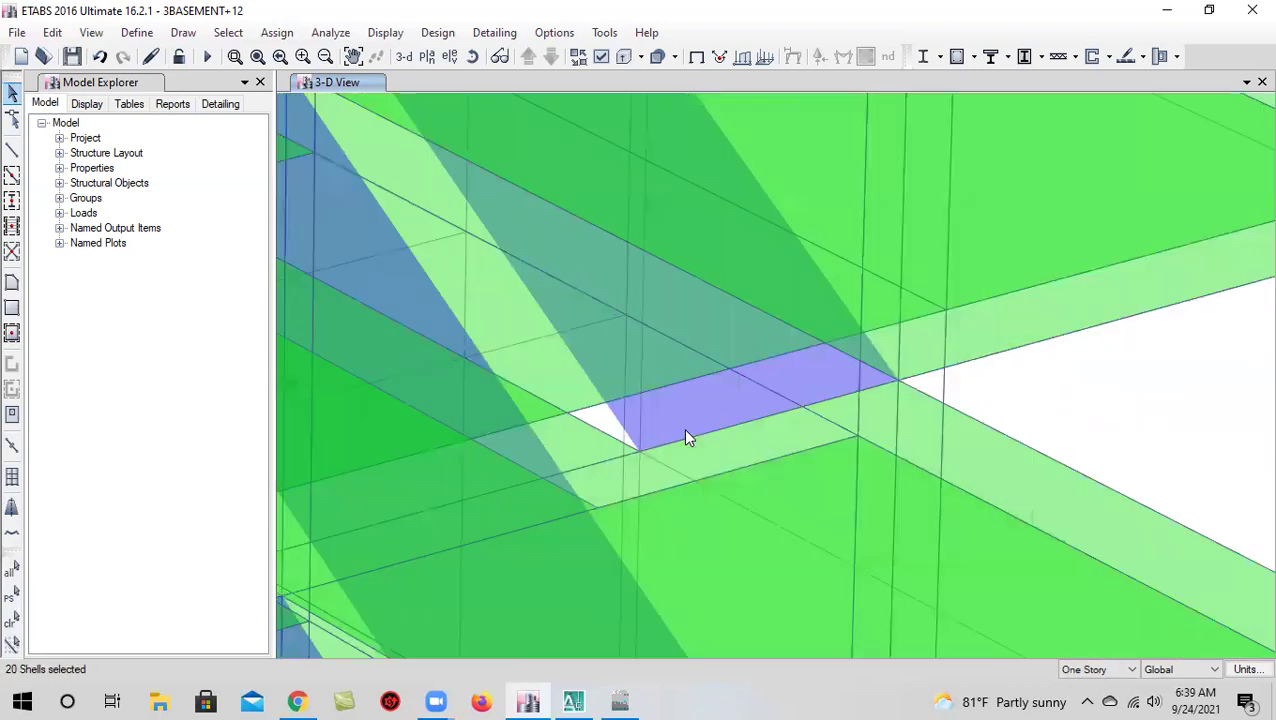
left_click(677, 411)
left_click(694, 458)
left_click(646, 416)
left_click(655, 417)
scroll(657, 417, "down", 10)
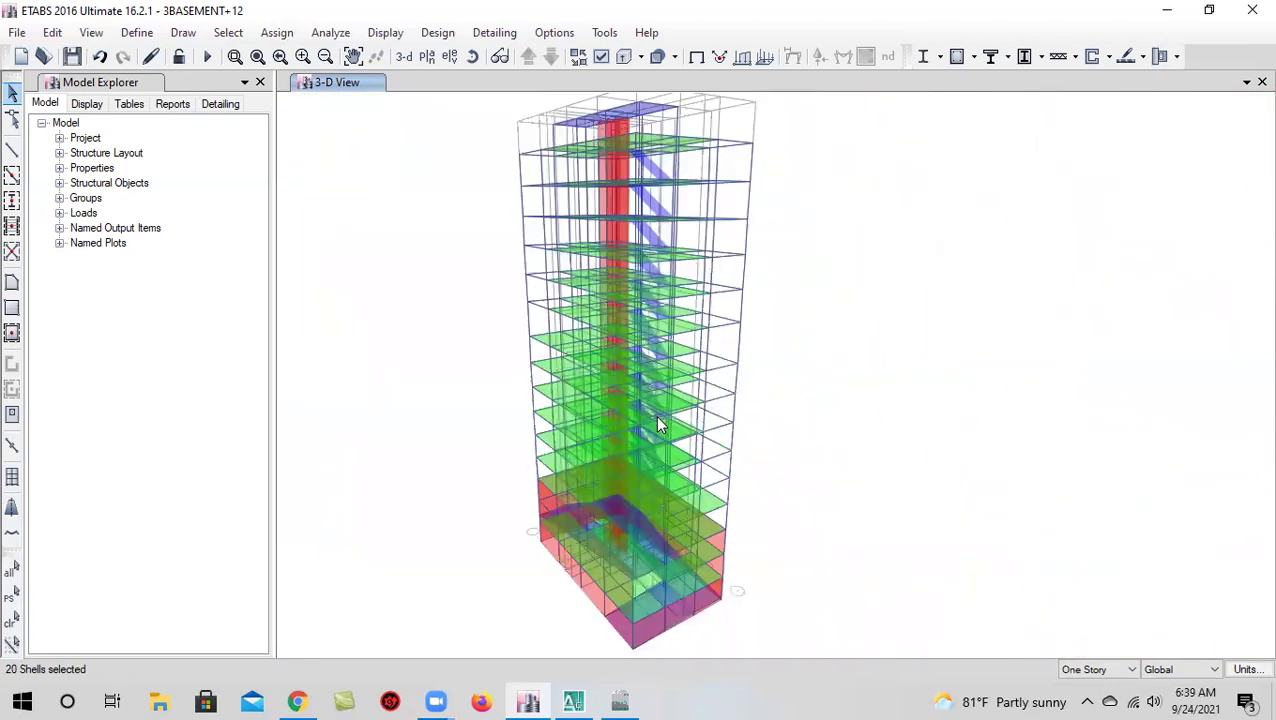
Deselect the last selected stair slabs of the lower stories, working from a rotated view of the building
left_click(472, 56)
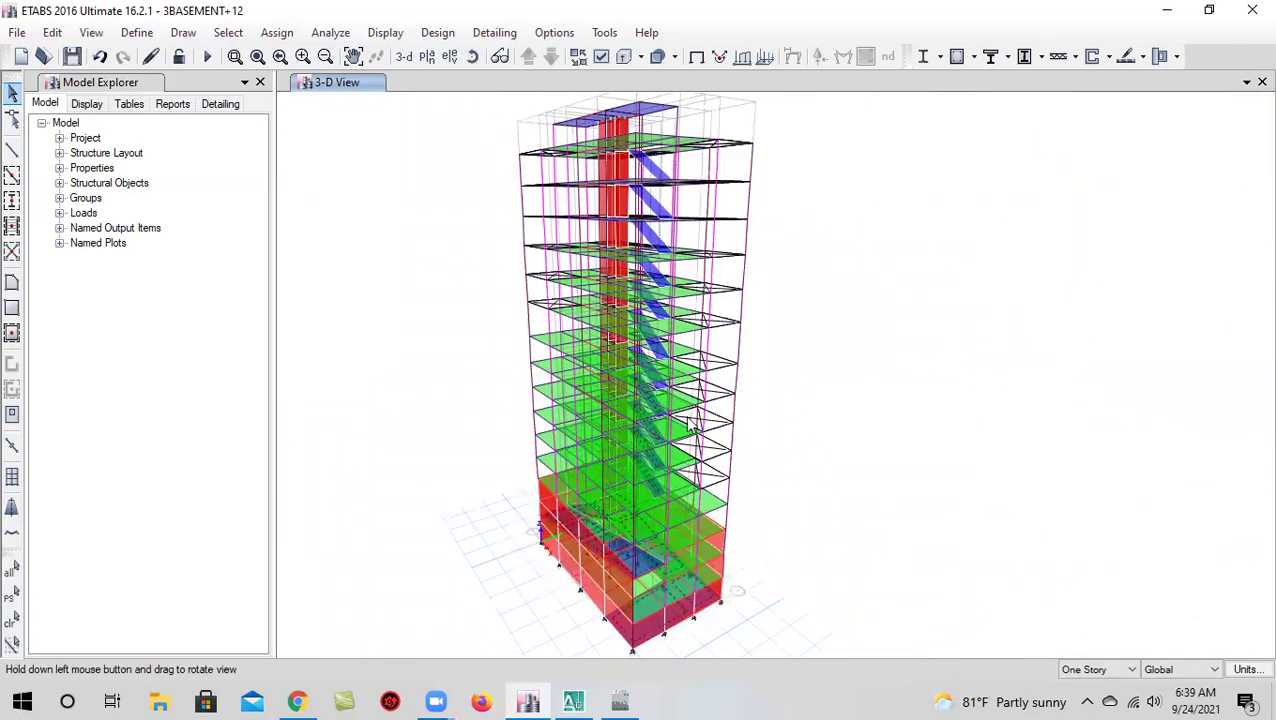
left_click_drag(692, 422, 648, 450)
scroll(648, 448, "up", 5)
left_click(651, 447)
scroll(642, 346, "up", 5)
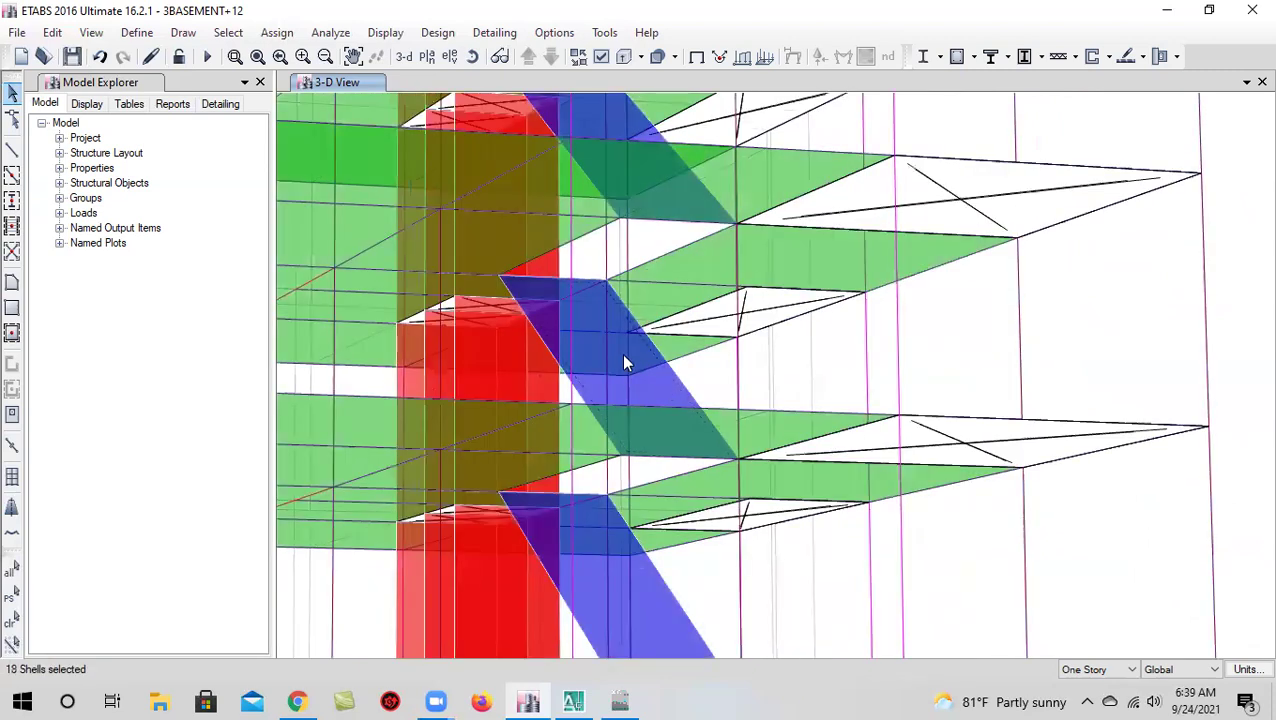
middle_click_drag(643, 406, 627, 425)
left_click(614, 499)
middle_click_drag(614, 499, 692, 510)
left_click(687, 367)
scroll(717, 398, "down", 8)
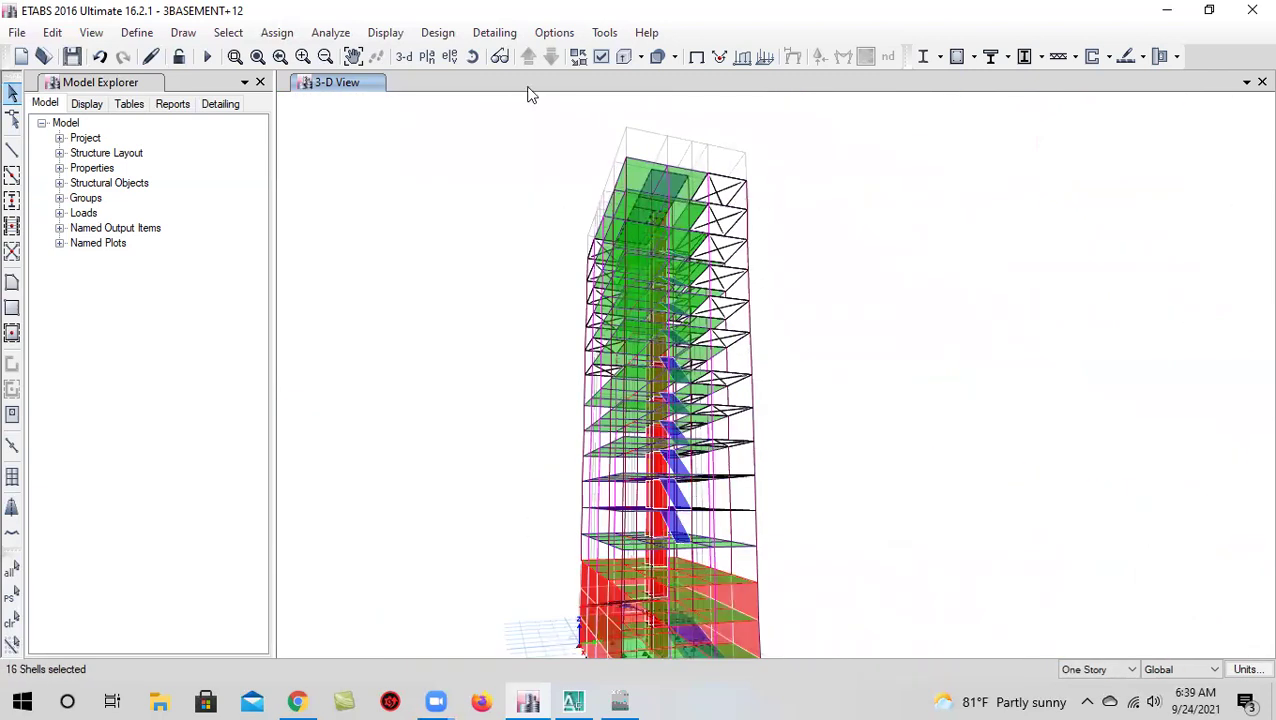
Remove the slabs of the TOP story from the selection, using its plan view, and return to the 3-D view
left_click(472, 56)
left_click_drag(829, 322, 948, 524)
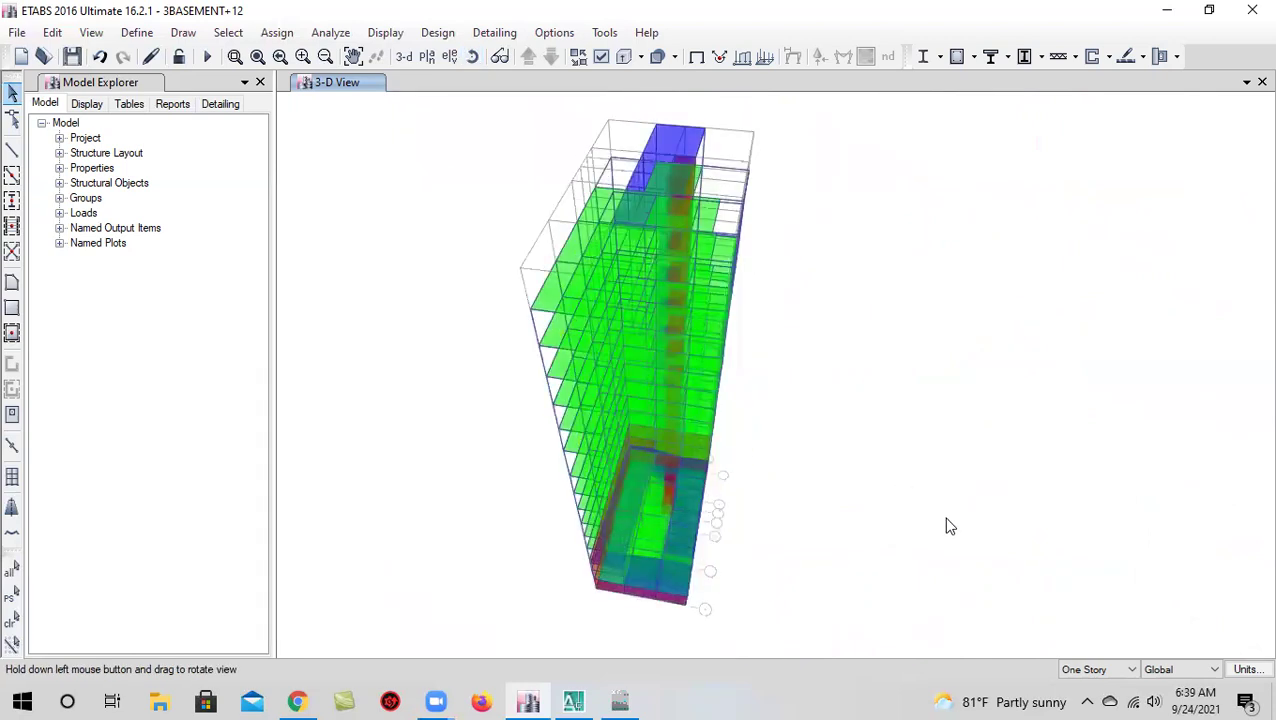
scroll(664, 165, "up", 5)
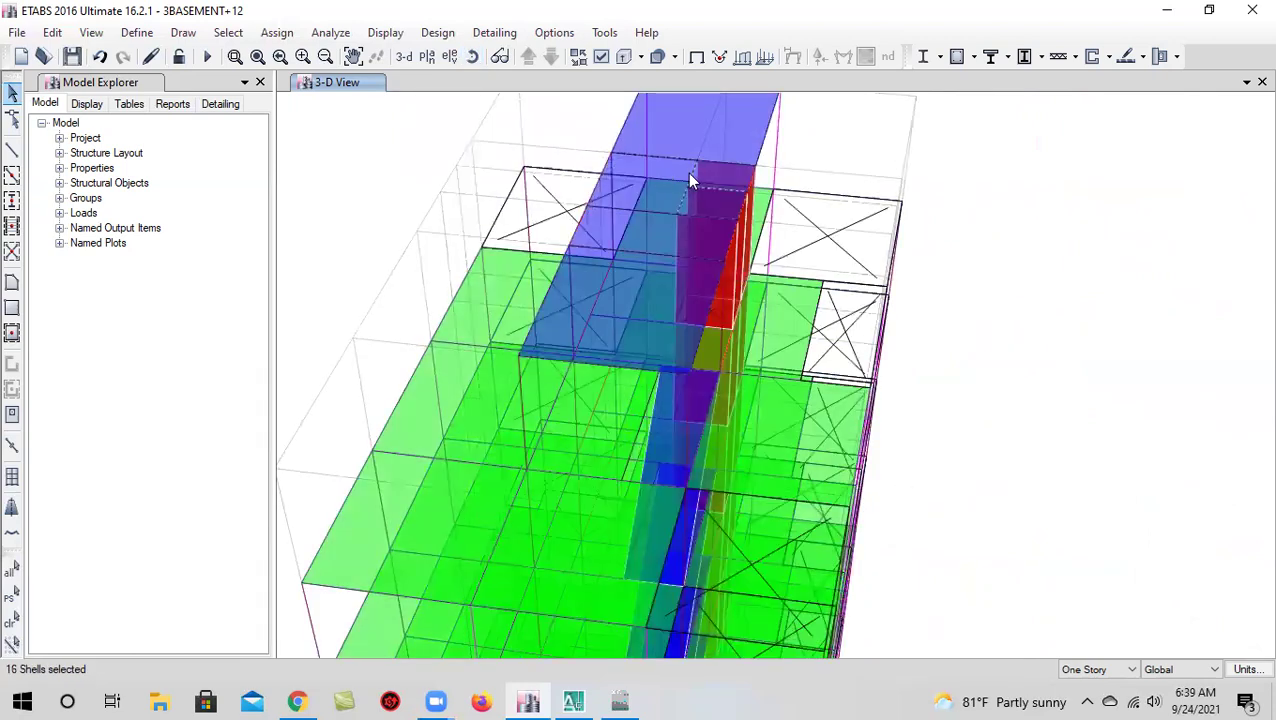
left_click(715, 180)
left_click(426, 56)
left_click(719, 578)
left_click(556, 577)
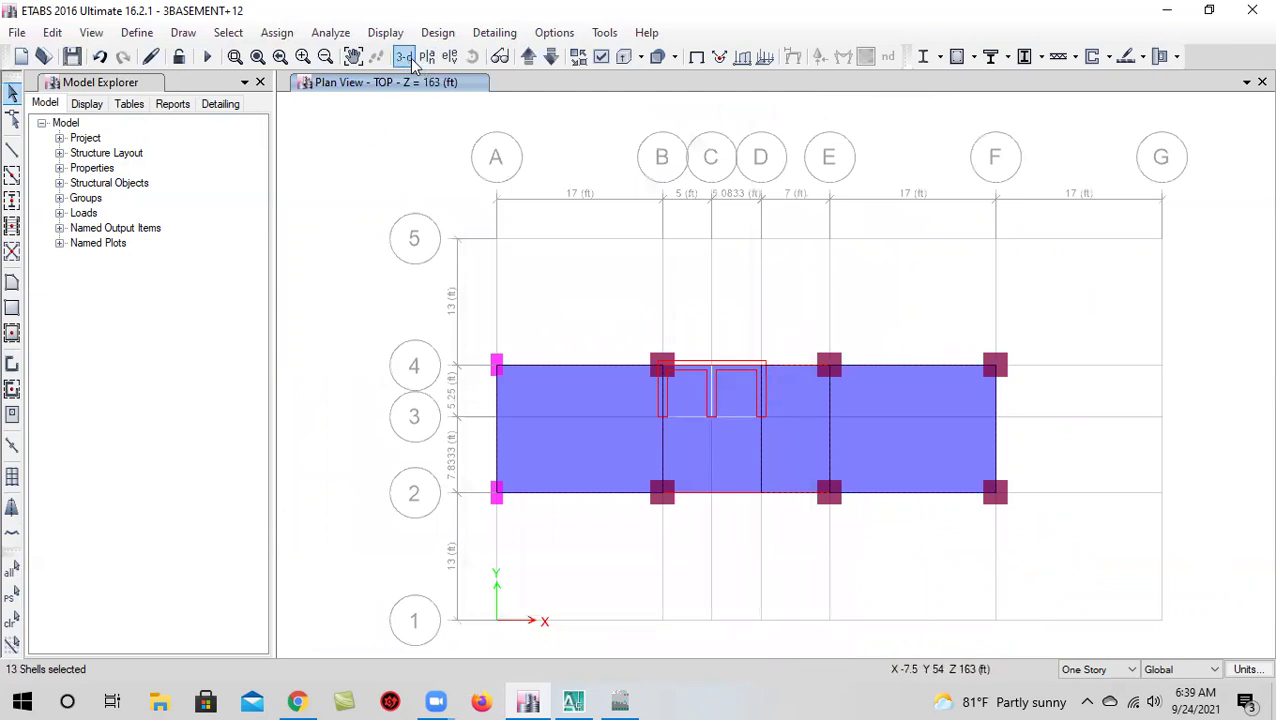
left_click(404, 56)
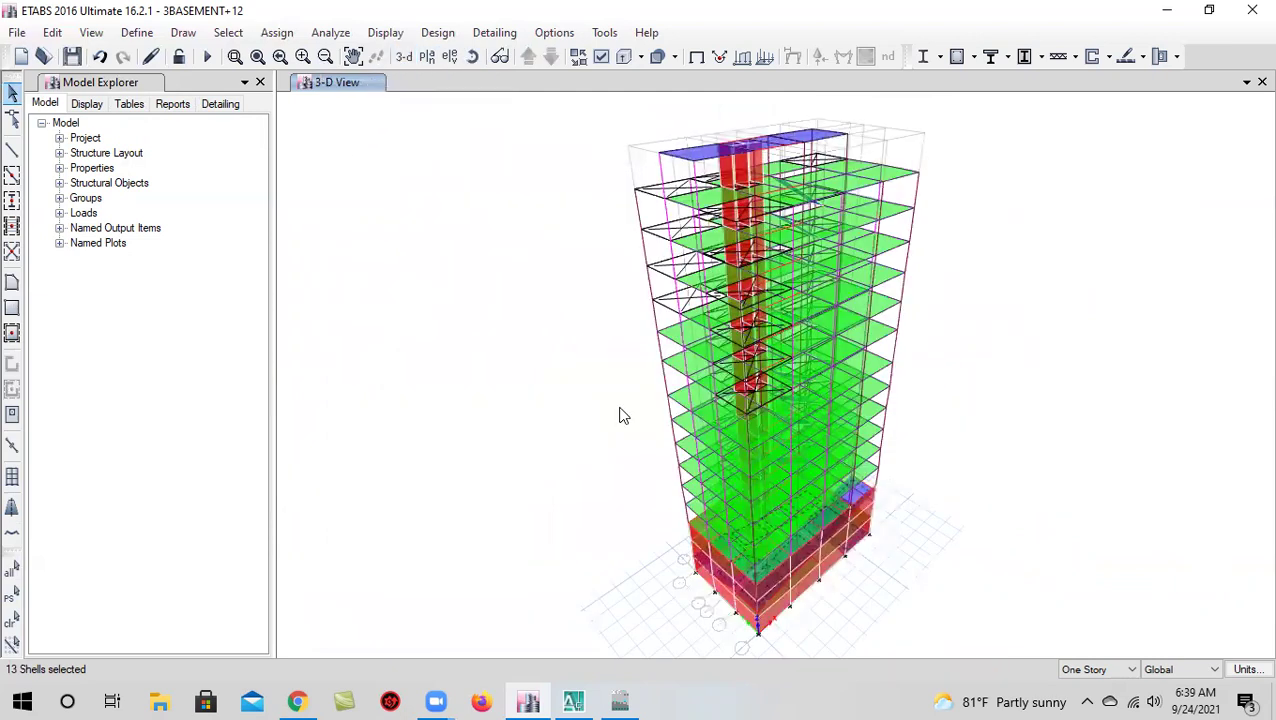
Assign a uniform Live load of 105 lb/ft² in the Gravity direction to the selected basement ramp slabs, replacing existing loads
left_click(472, 56)
left_click_drag(834, 504, 846, 607)
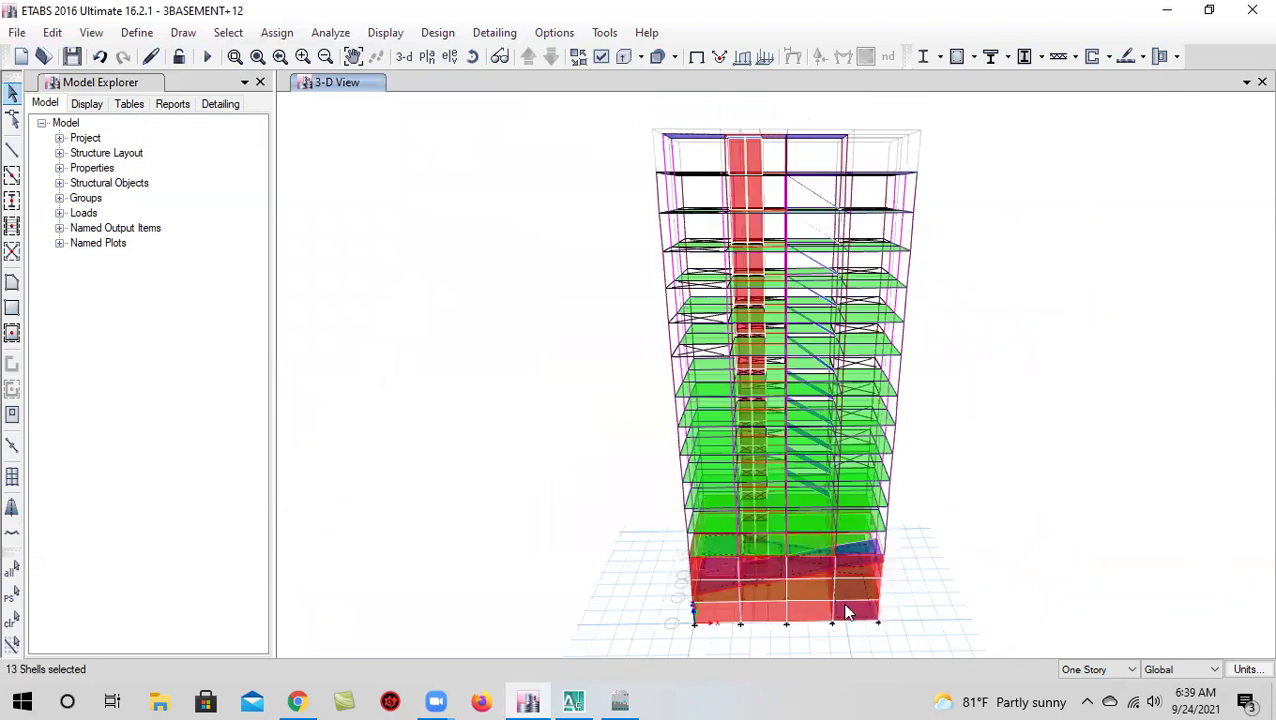
scroll(846, 603, "up", 5)
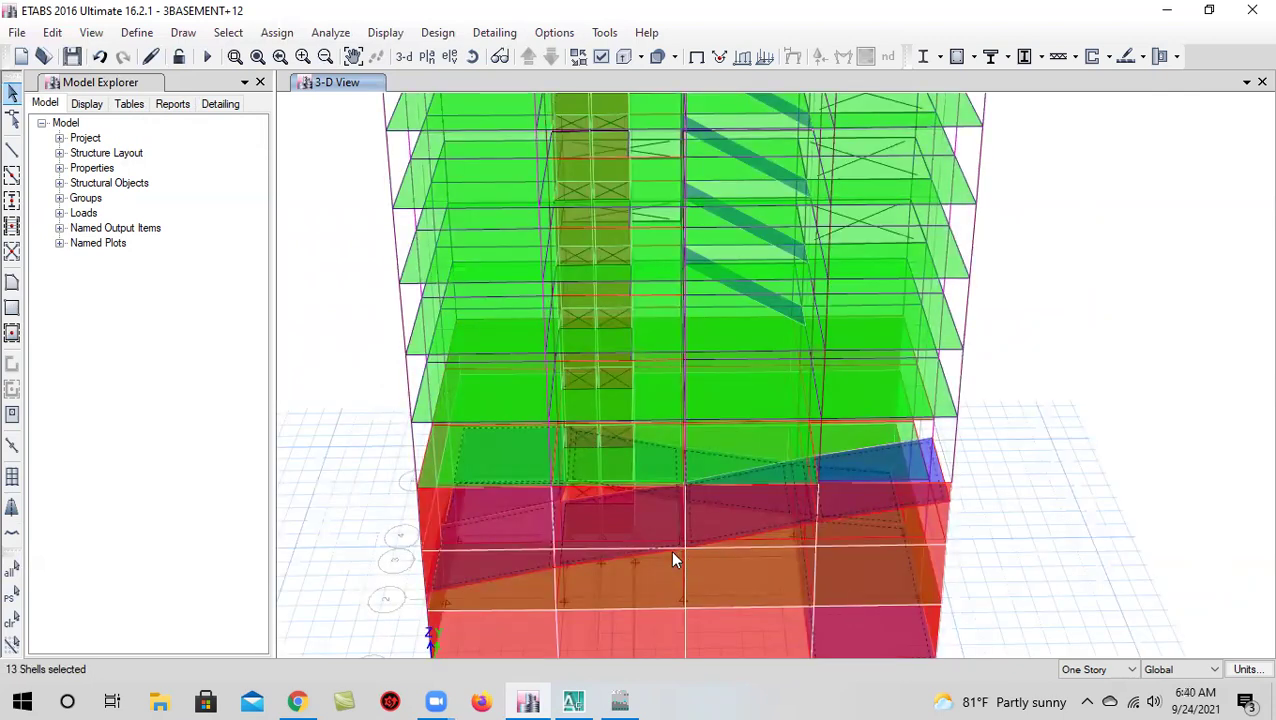
scroll(623, 505, "down", 5)
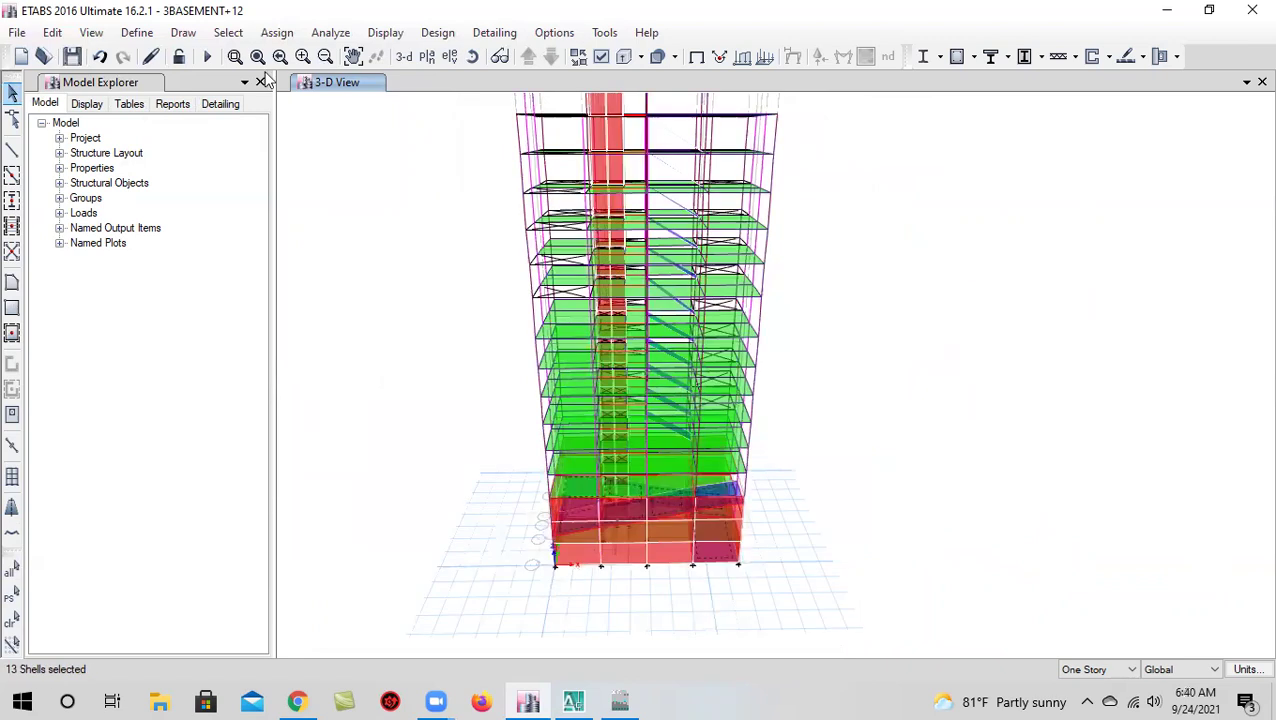
left_click(277, 36)
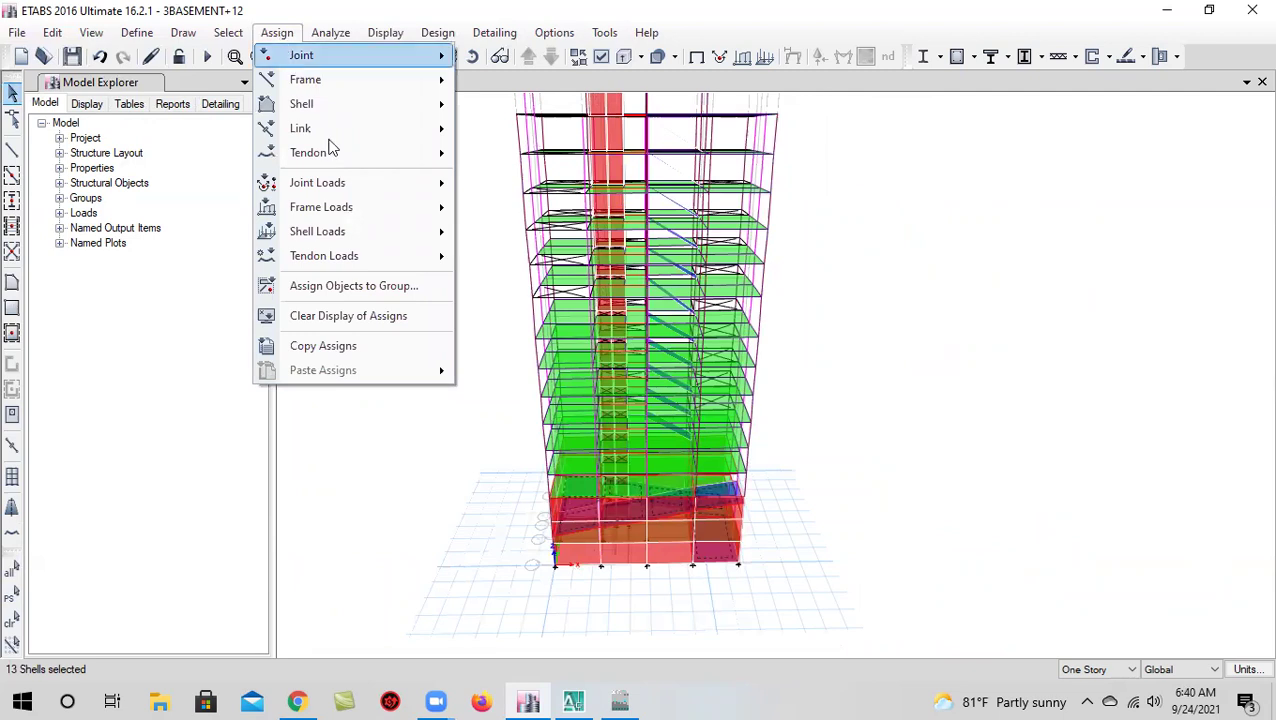
mouse_move(316, 207)
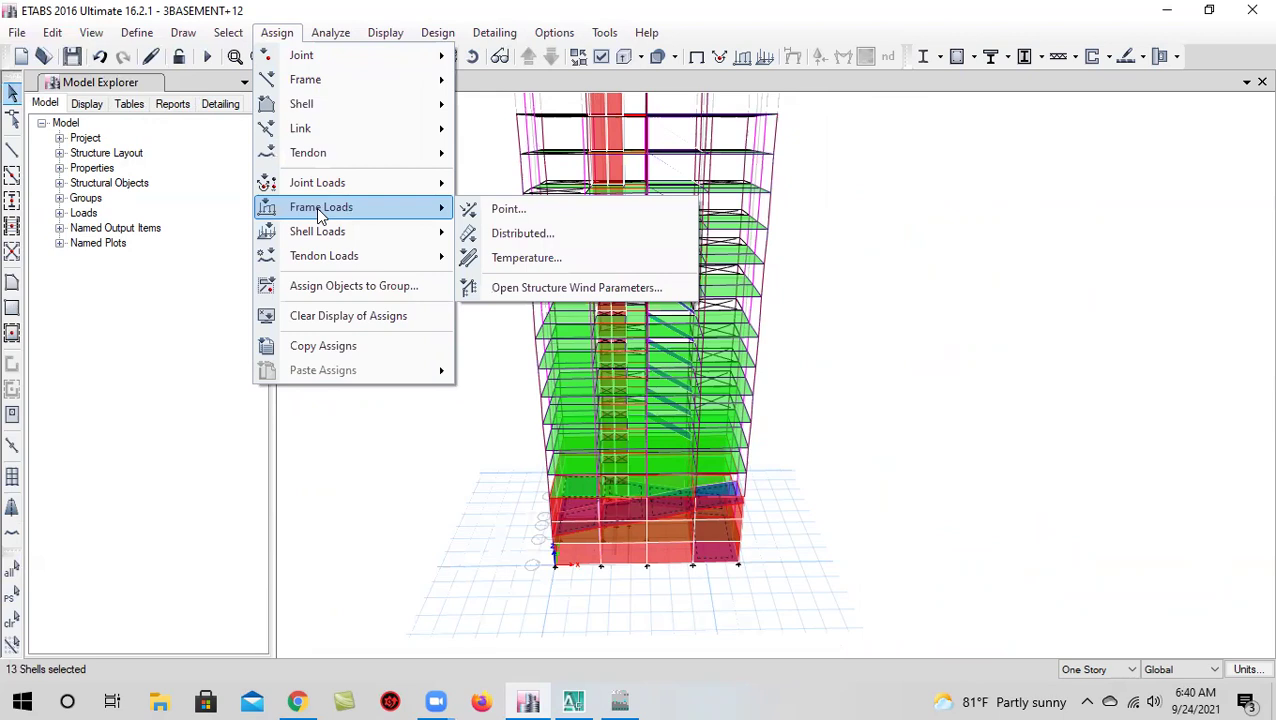
mouse_move(324, 232)
left_click(481, 262)
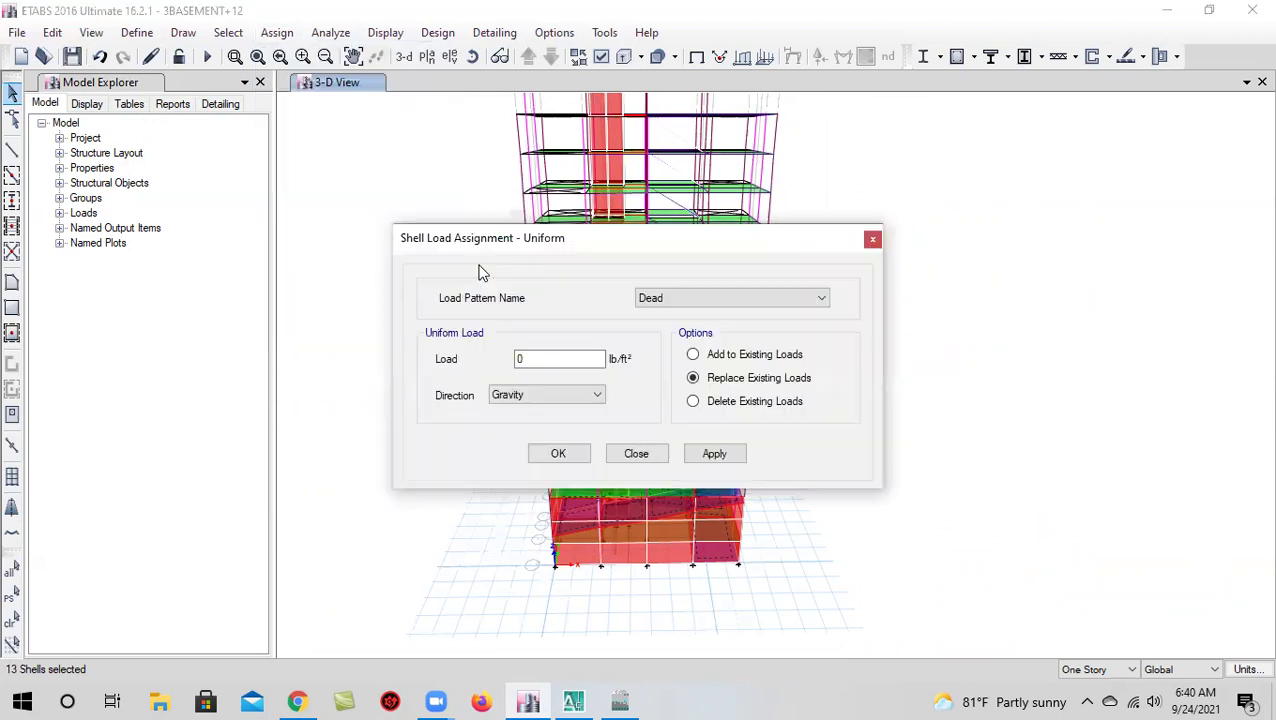
left_click(697, 300)
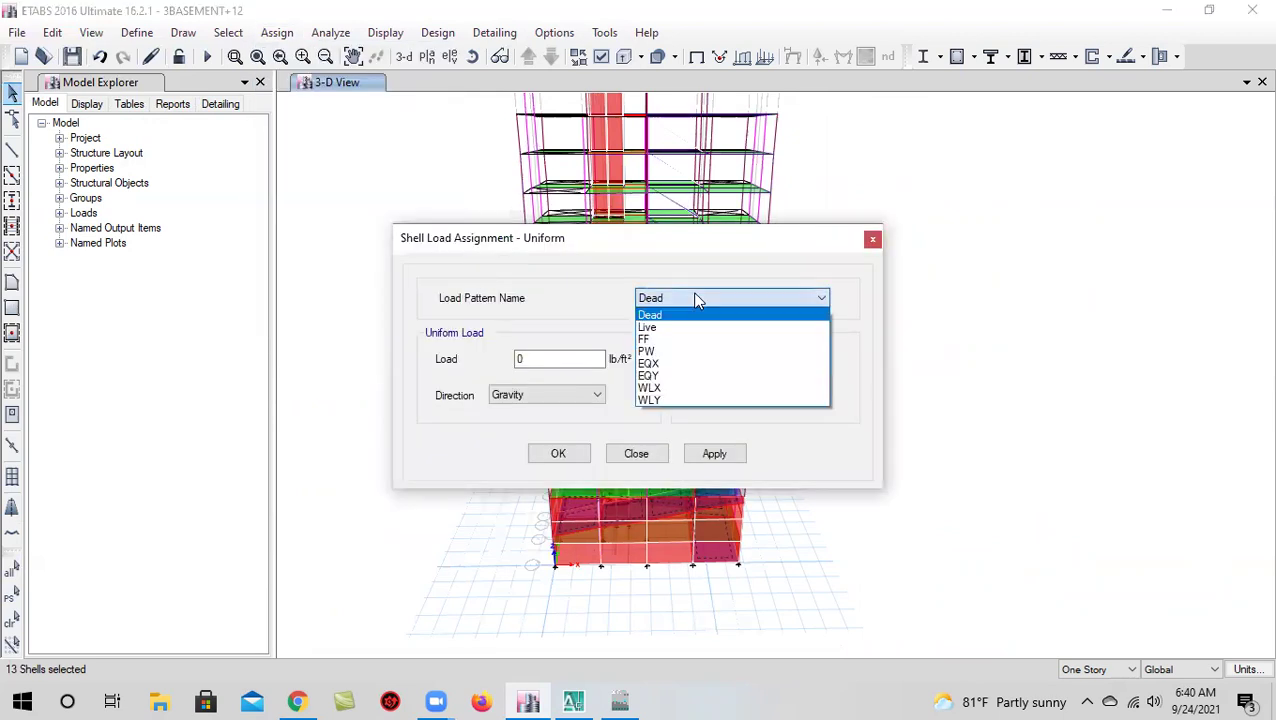
left_click(692, 330)
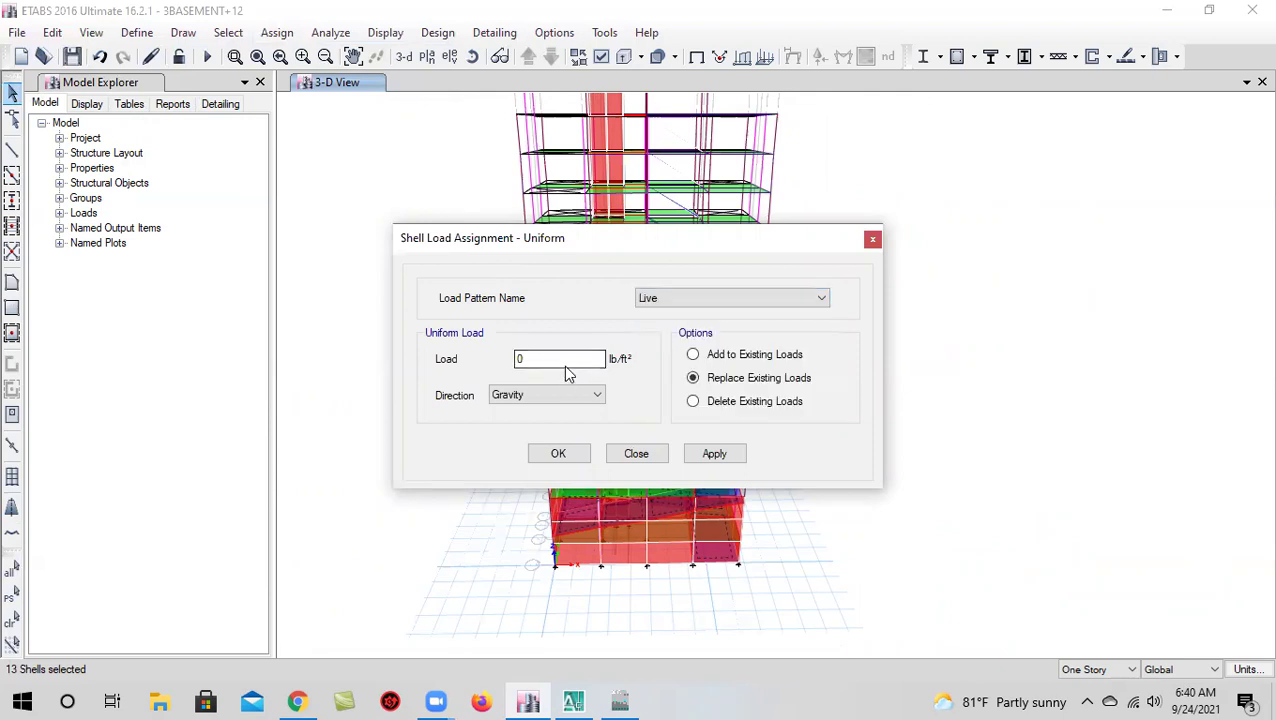
double_click(566, 358)
left_click(720, 454)
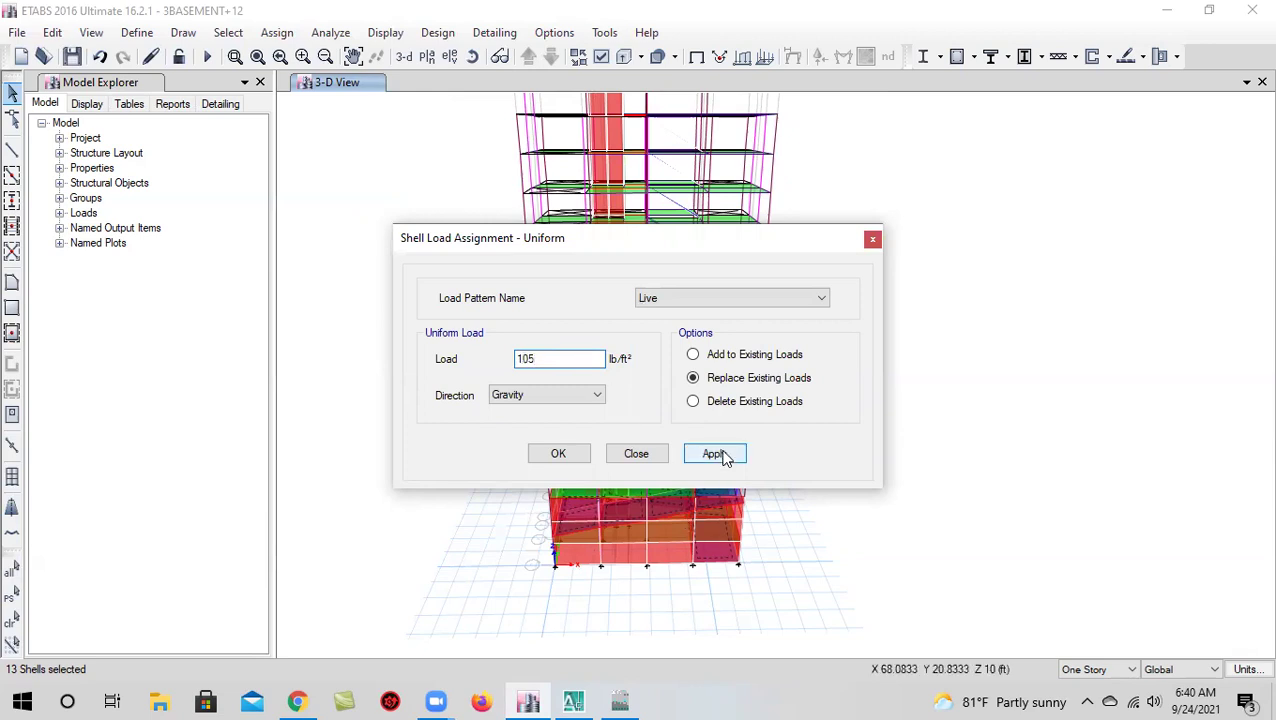
left_click(559, 454)
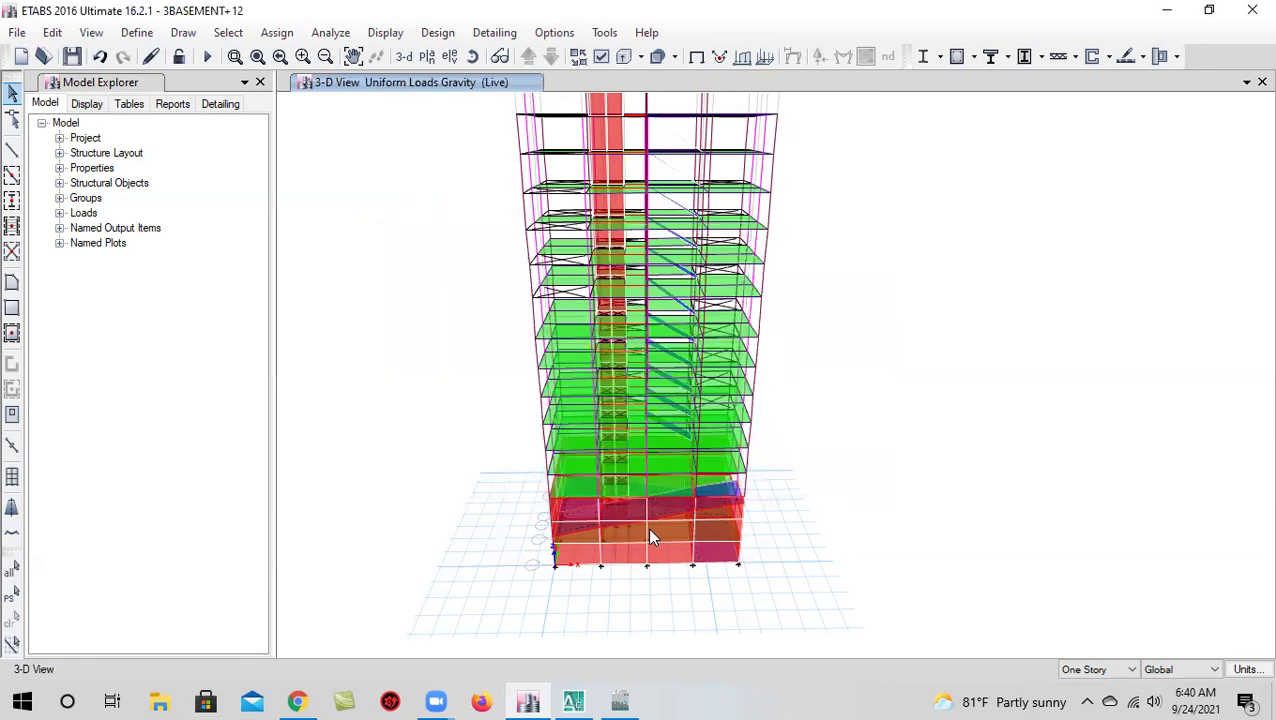
Inspect the Live load assigned to the basement ramp slabs up close in the 3-D view
scroll(655, 525, "up", 8)
scroll(709, 407, "down", 10)
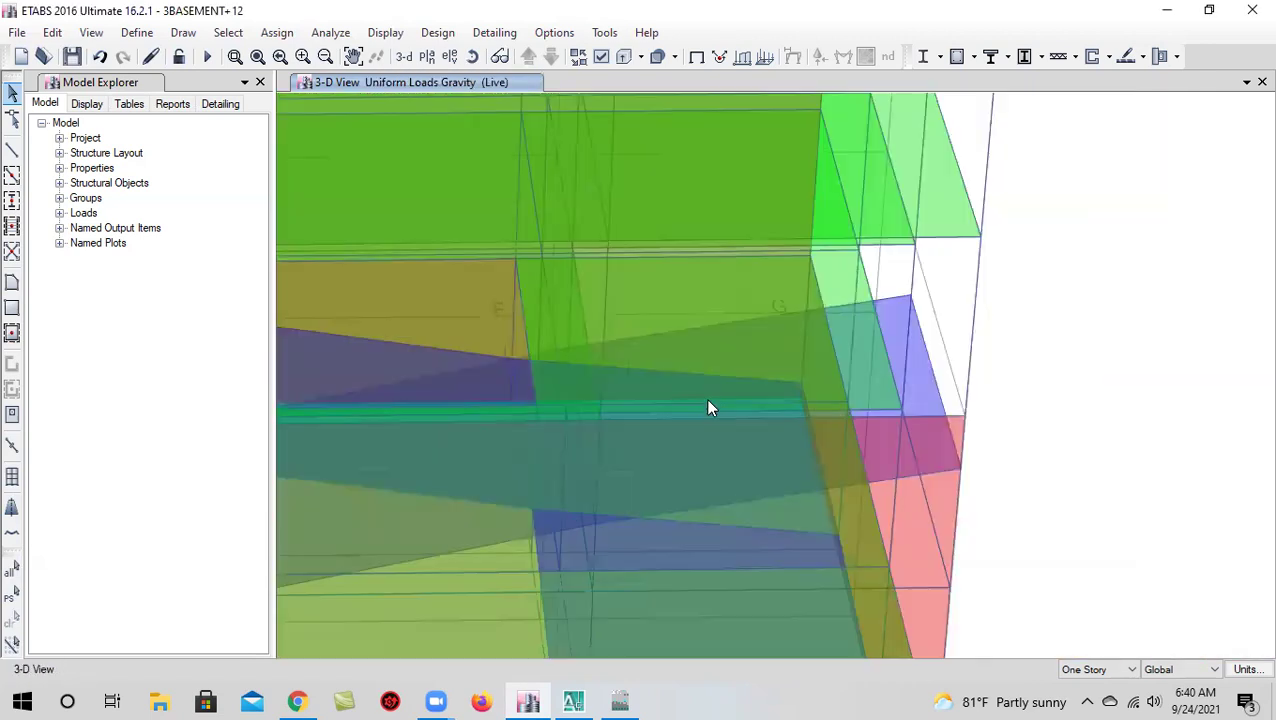
left_click(473, 57)
left_click_drag(852, 493, 597, 524)
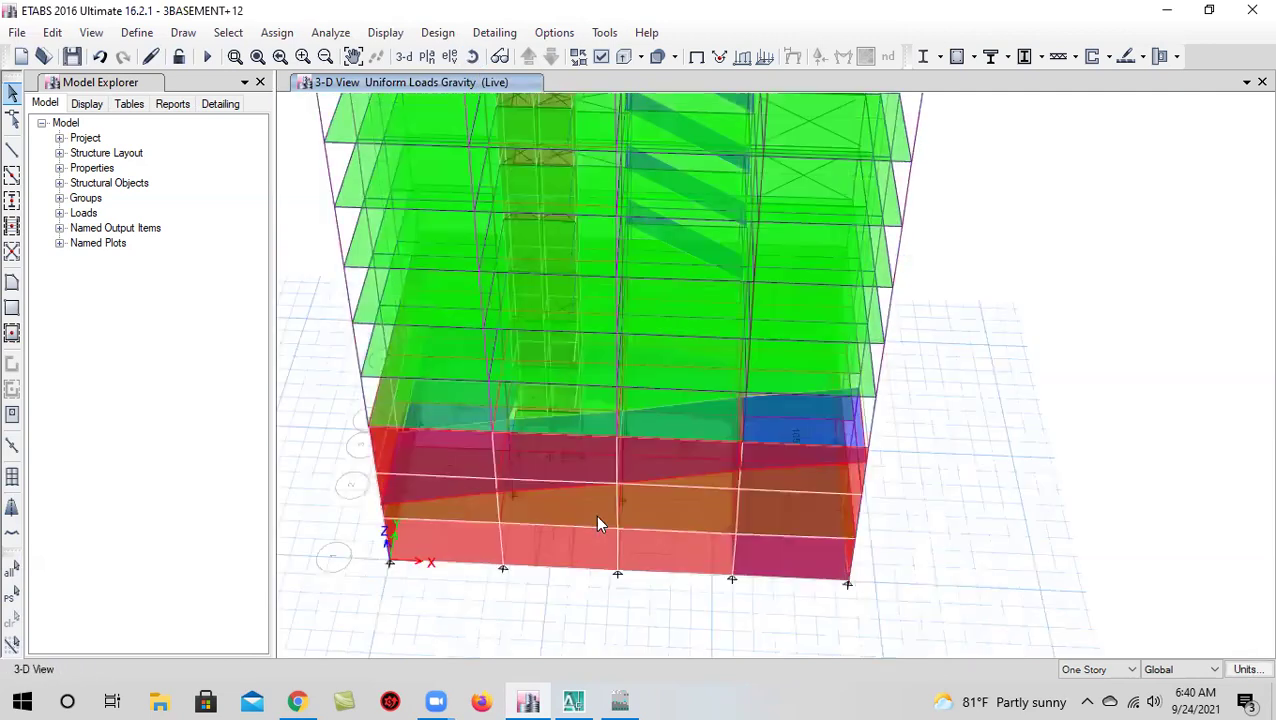
scroll(442, 486, "up", 3)
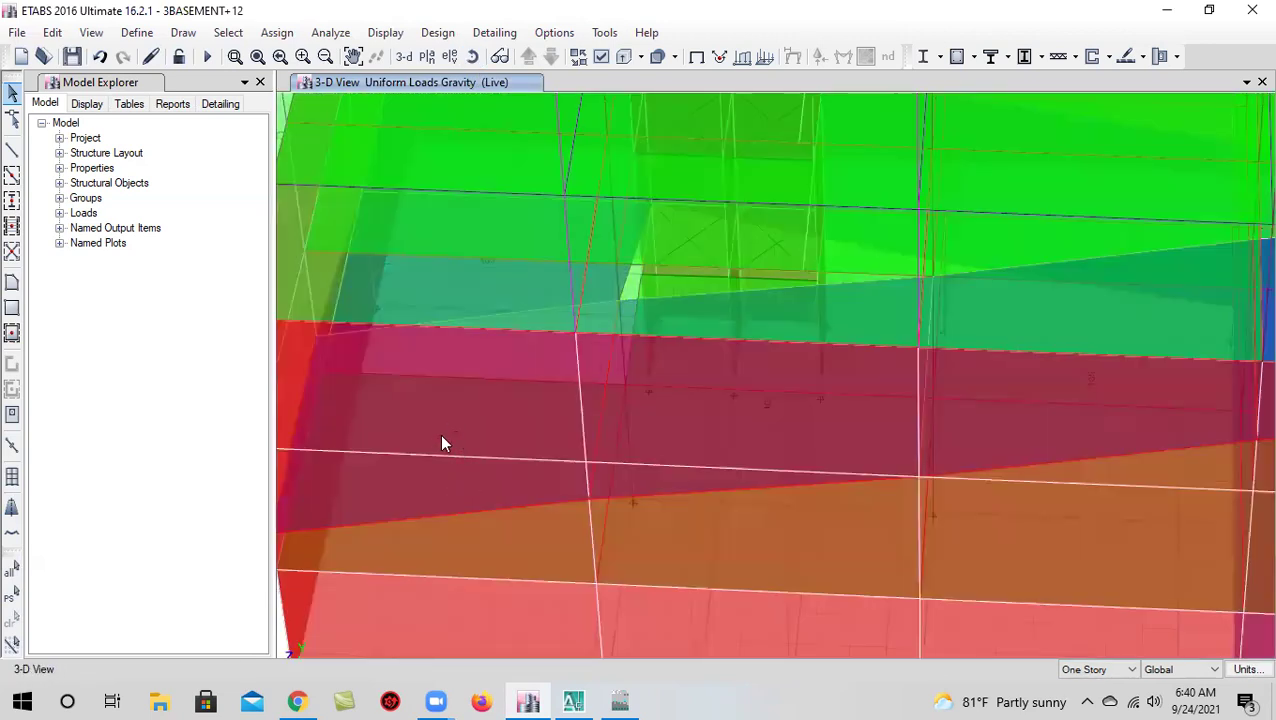
Set the story scope to All Stories, working from a close view of the upper-story stair slabs
scroll(440, 441, "down", 3)
scroll(607, 490, "down", 5)
left_click(473, 57)
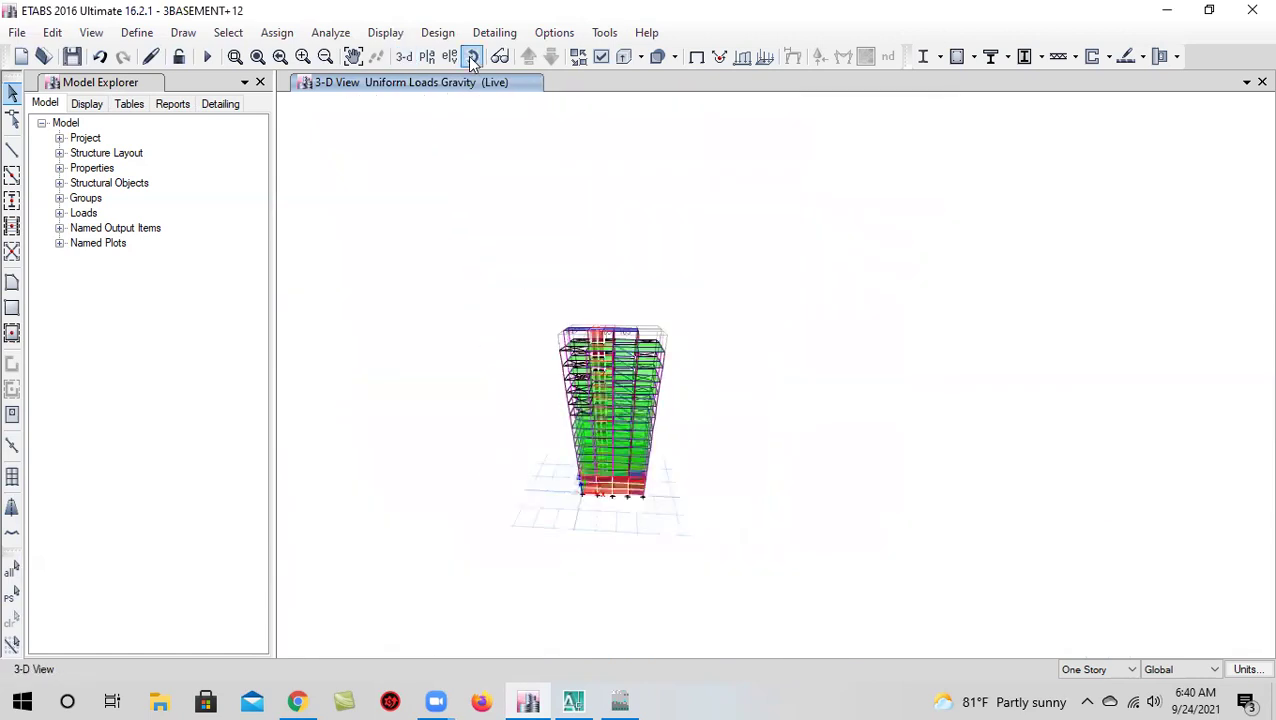
scroll(604, 478, "up", 4)
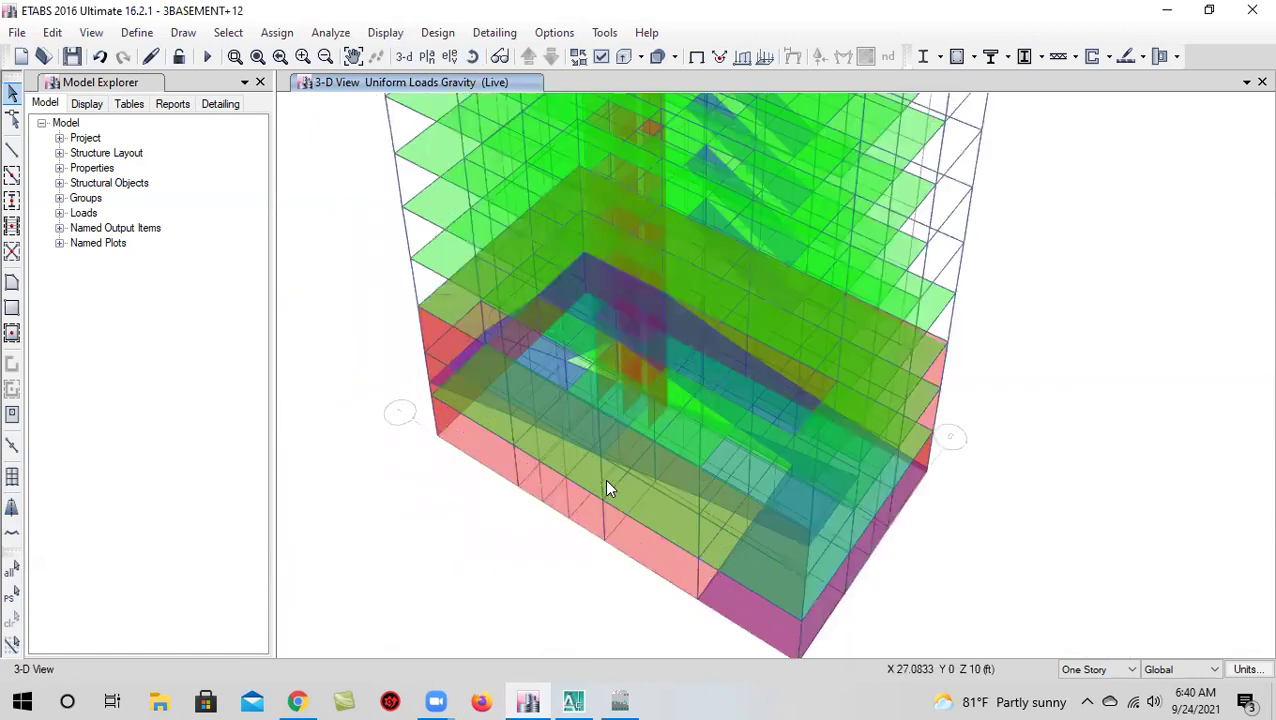
scroll(604, 478, "down", 5)
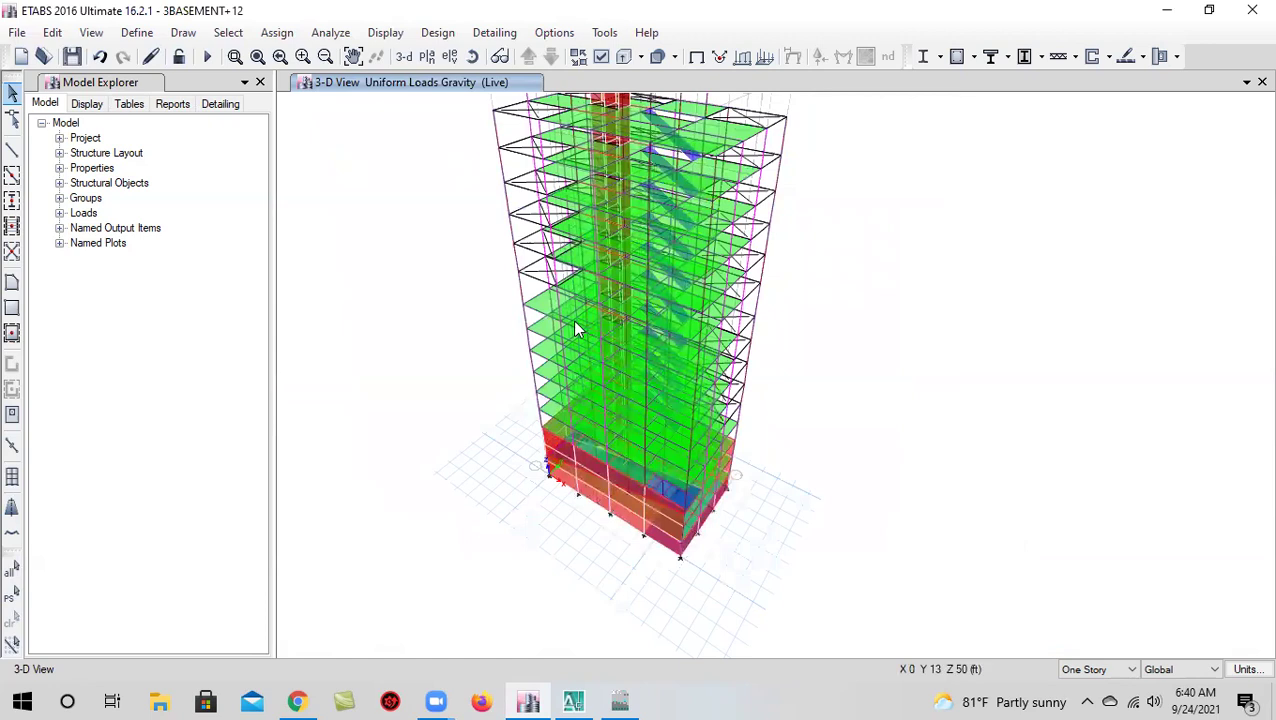
left_click(472, 56)
left_click_drag(948, 487, 712, 212)
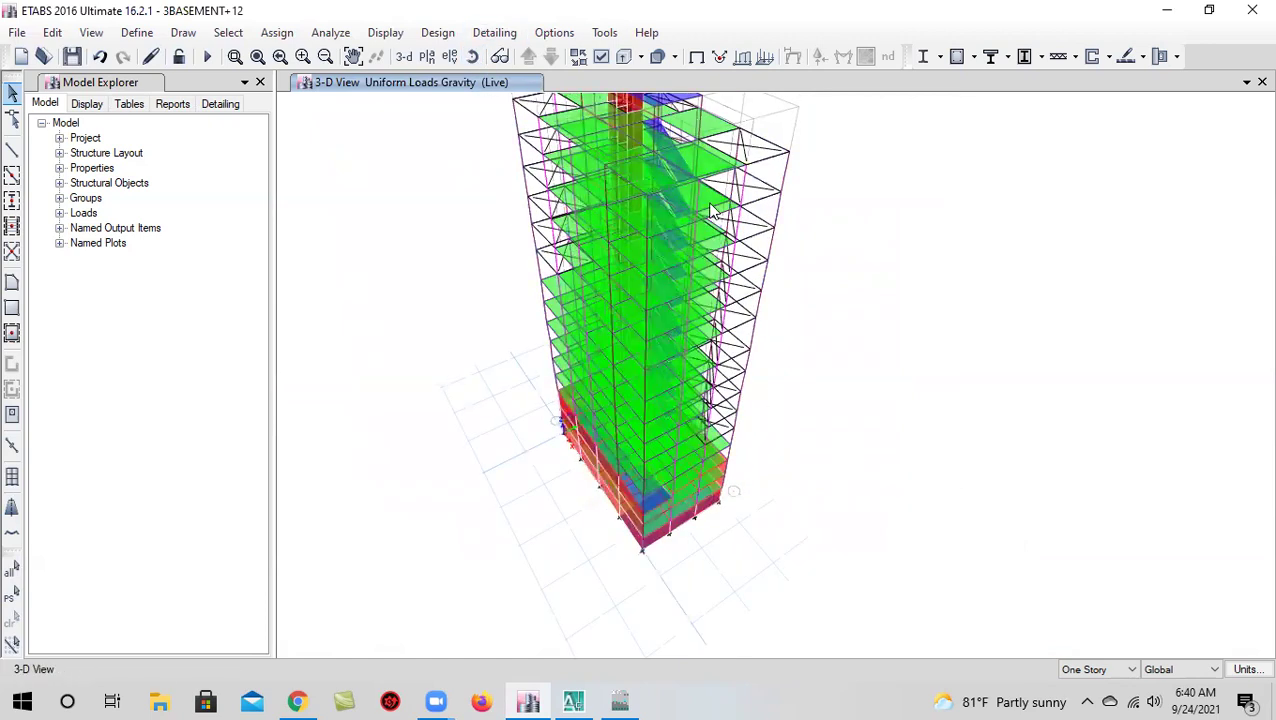
scroll(683, 143, "up", 6)
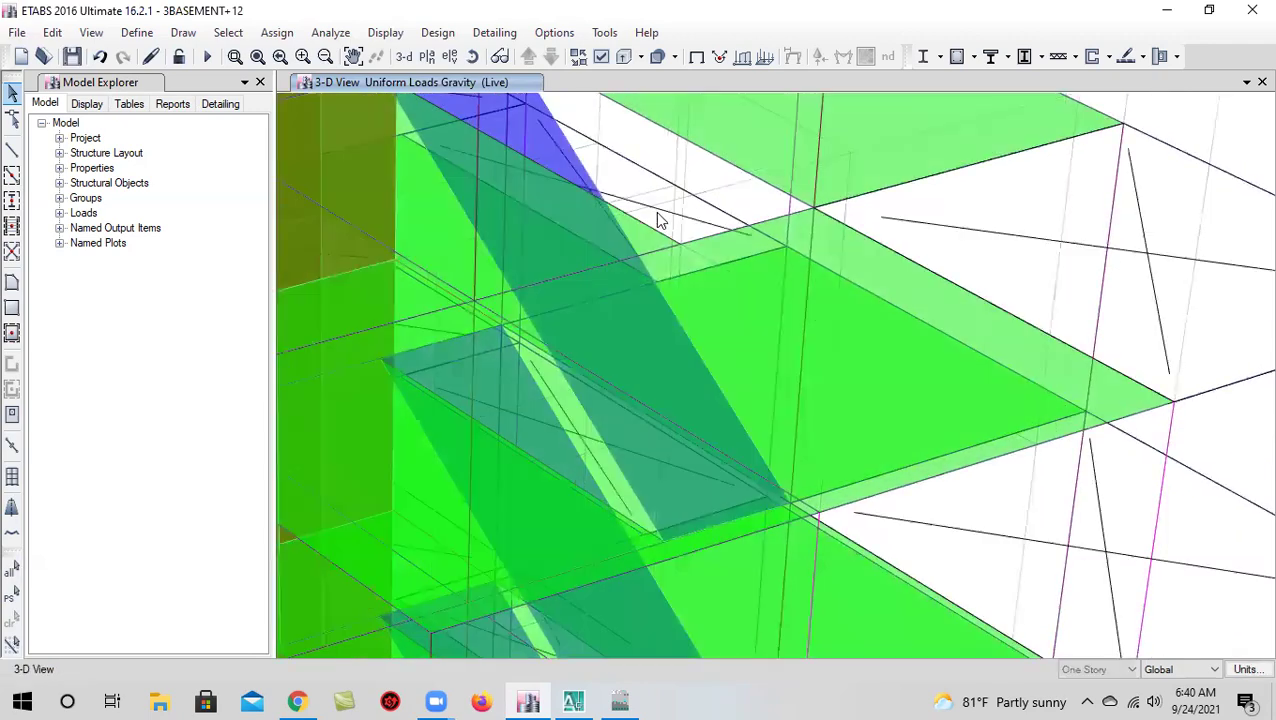
left_click(1122, 675)
left_click(1090, 697)
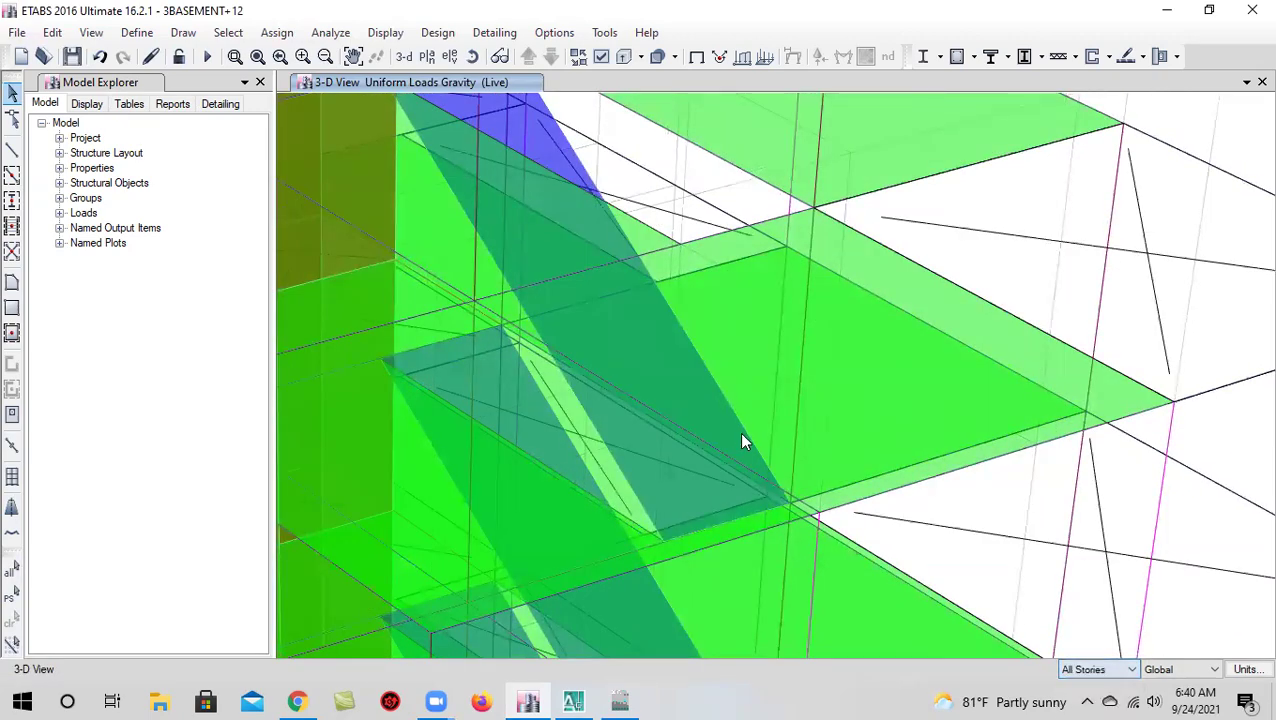
scroll(739, 432, "down", 5)
scroll(670, 360, "up", 5)
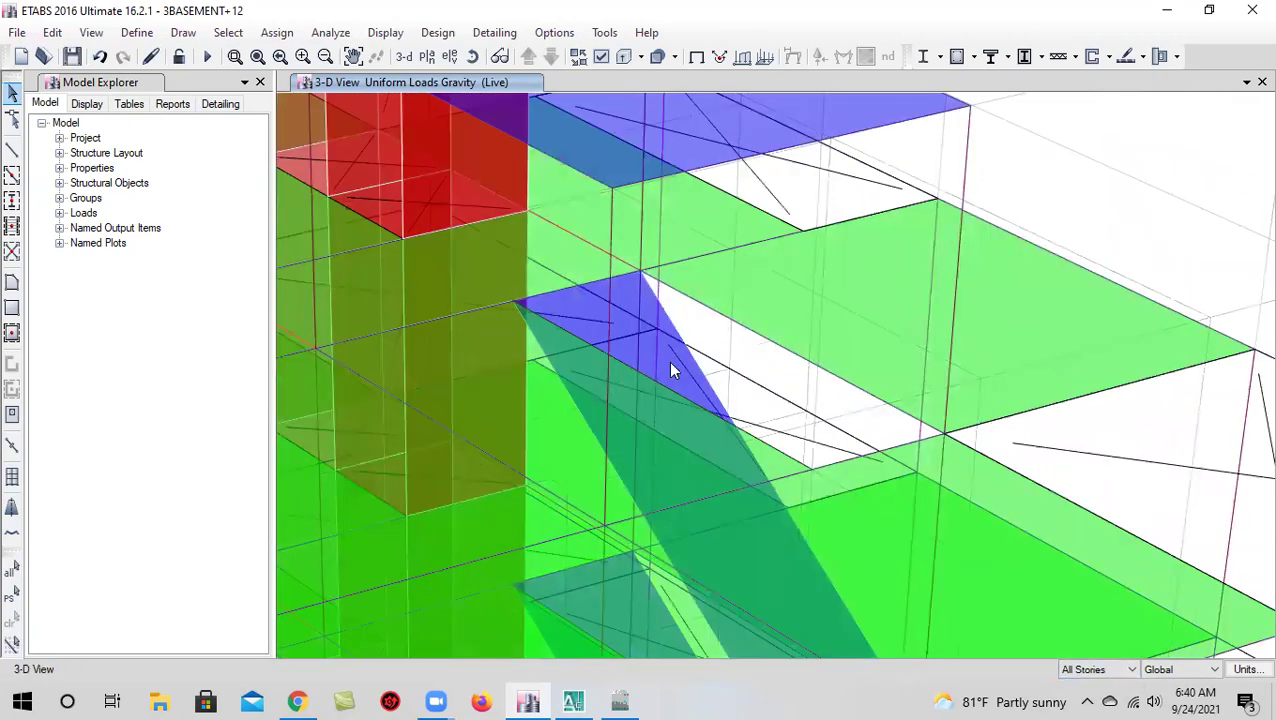
scroll(668, 365, "down", 5)
scroll(647, 330, "up", 5)
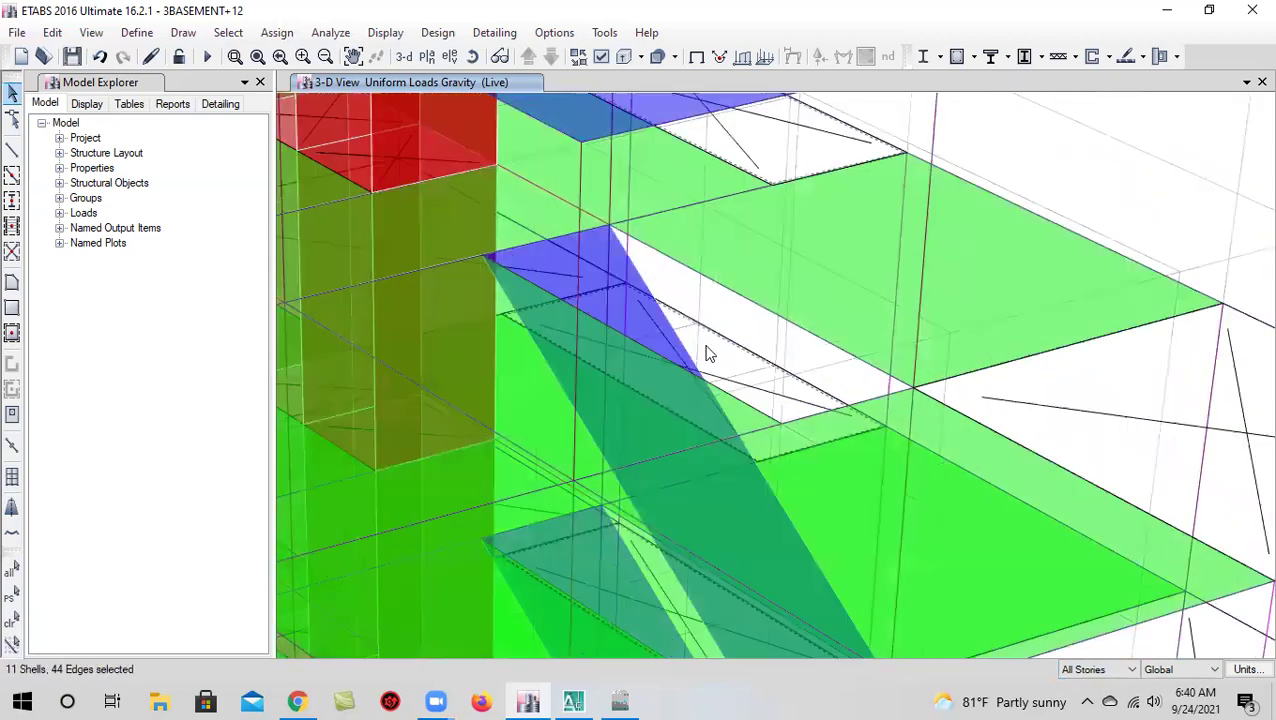
scroll(705, 352, "down", 5)
scroll(705, 352, "up", 3)
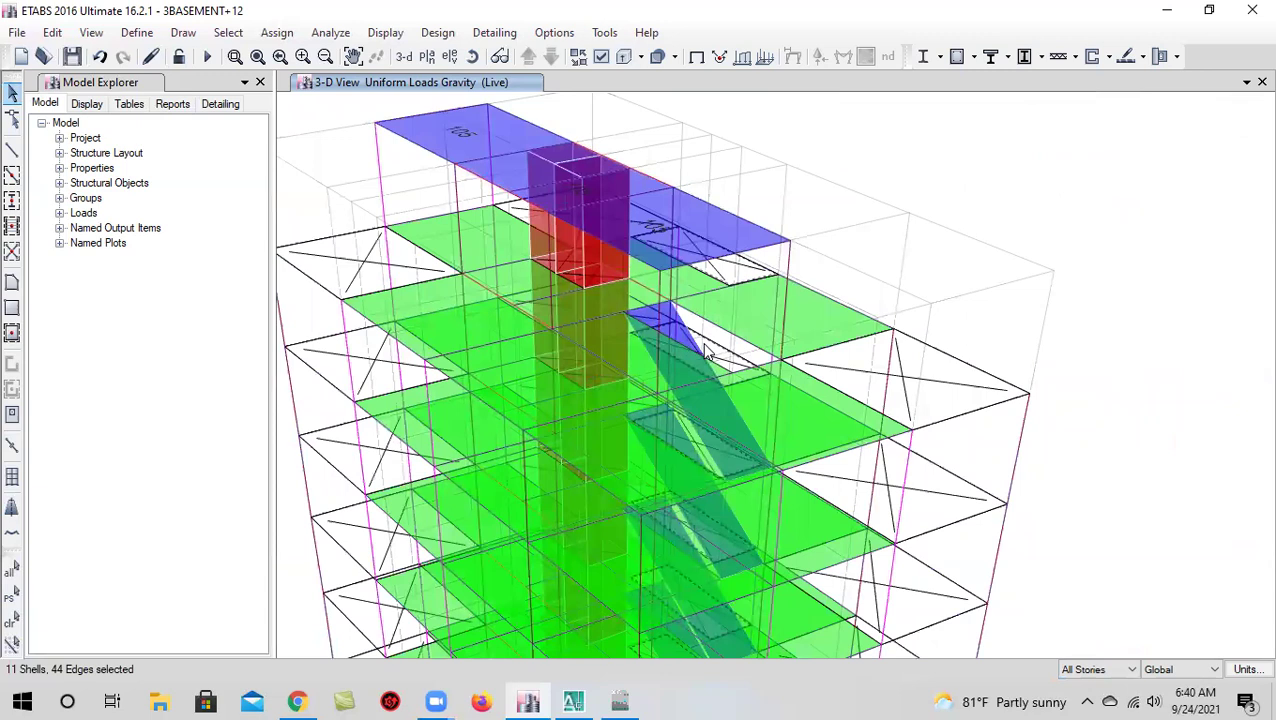
Select the stair slab below the roof together with its counterparts on the other stories
scroll(652, 316, "up", 3)
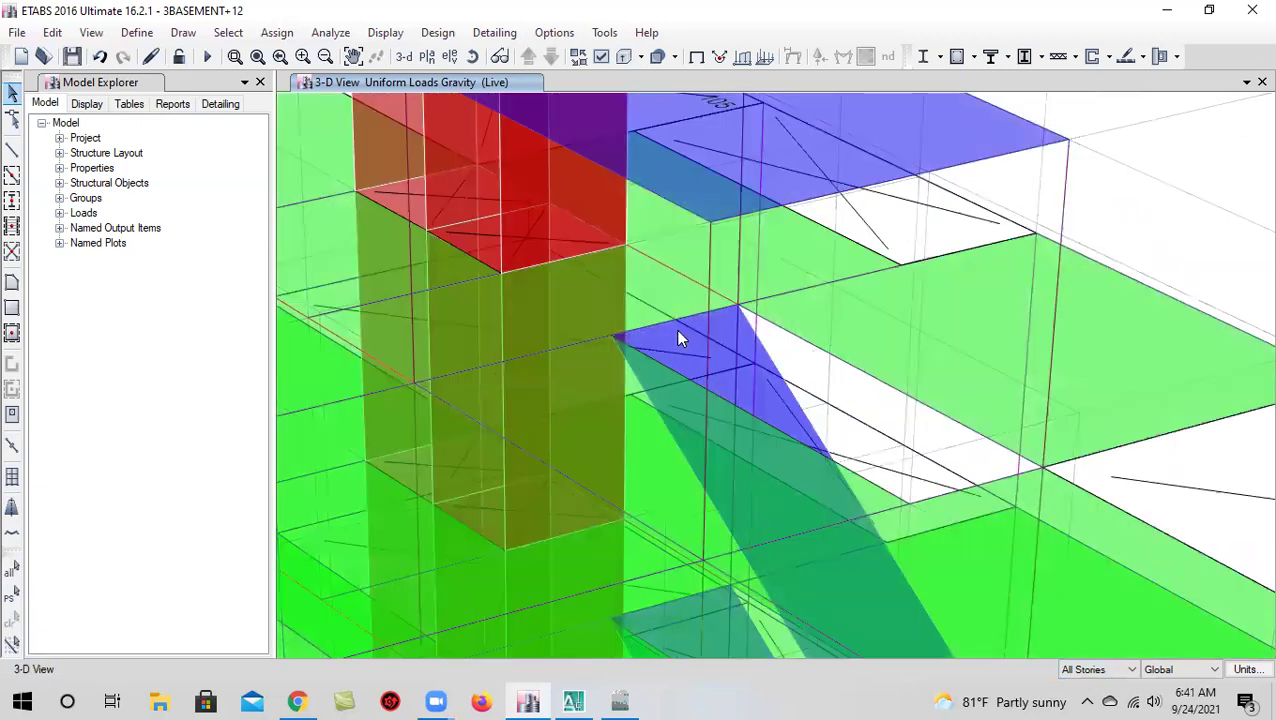
scroll(760, 337, "up", 3)
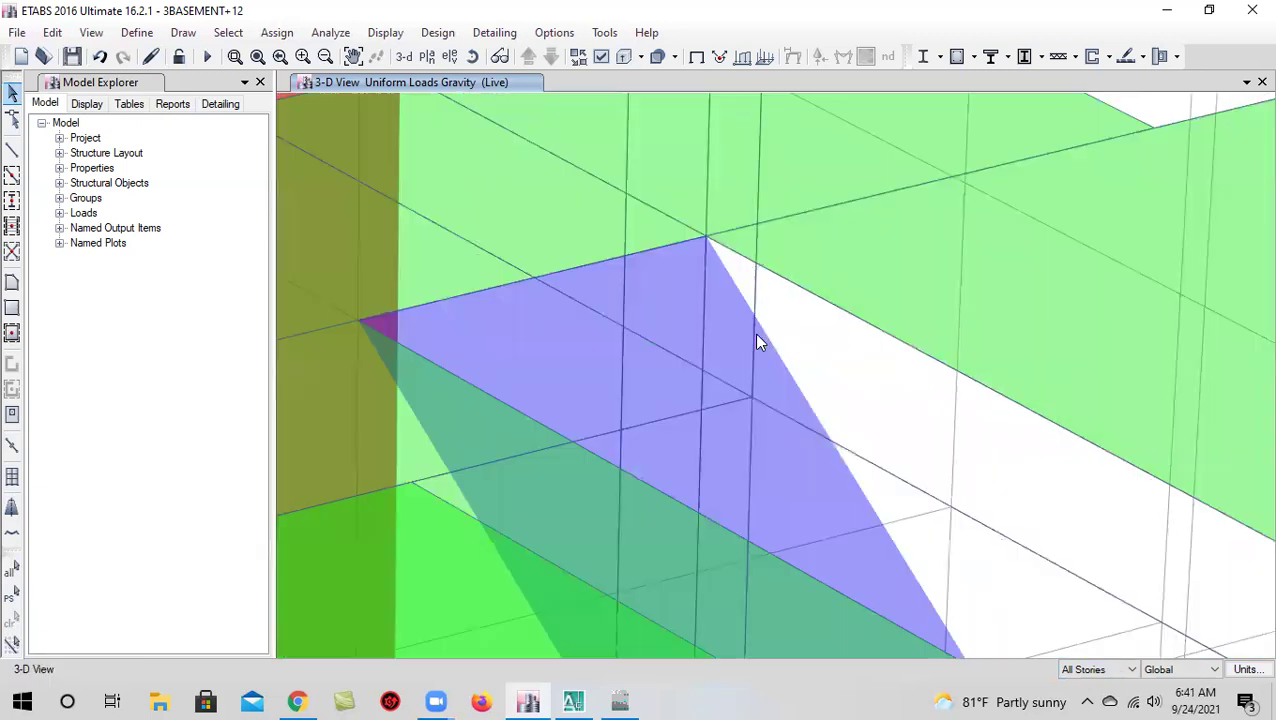
scroll(657, 286, "down", 5)
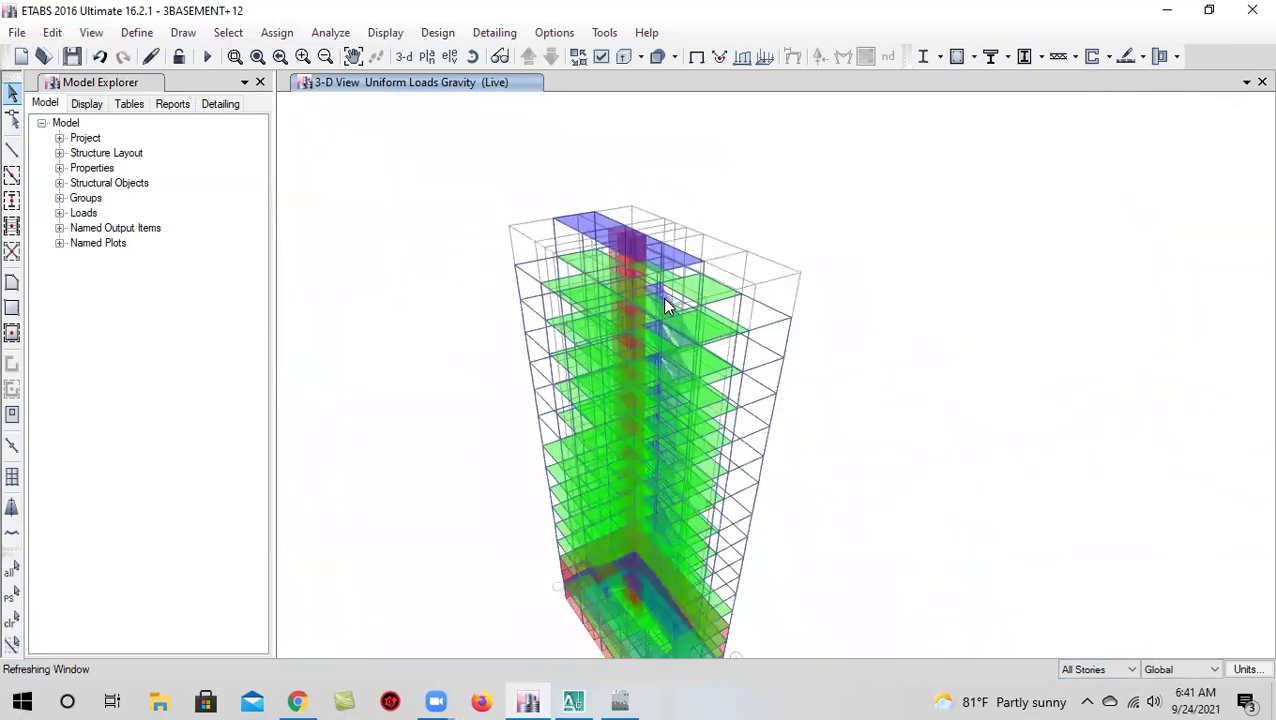
middle_click_drag(667, 471, 711, 373)
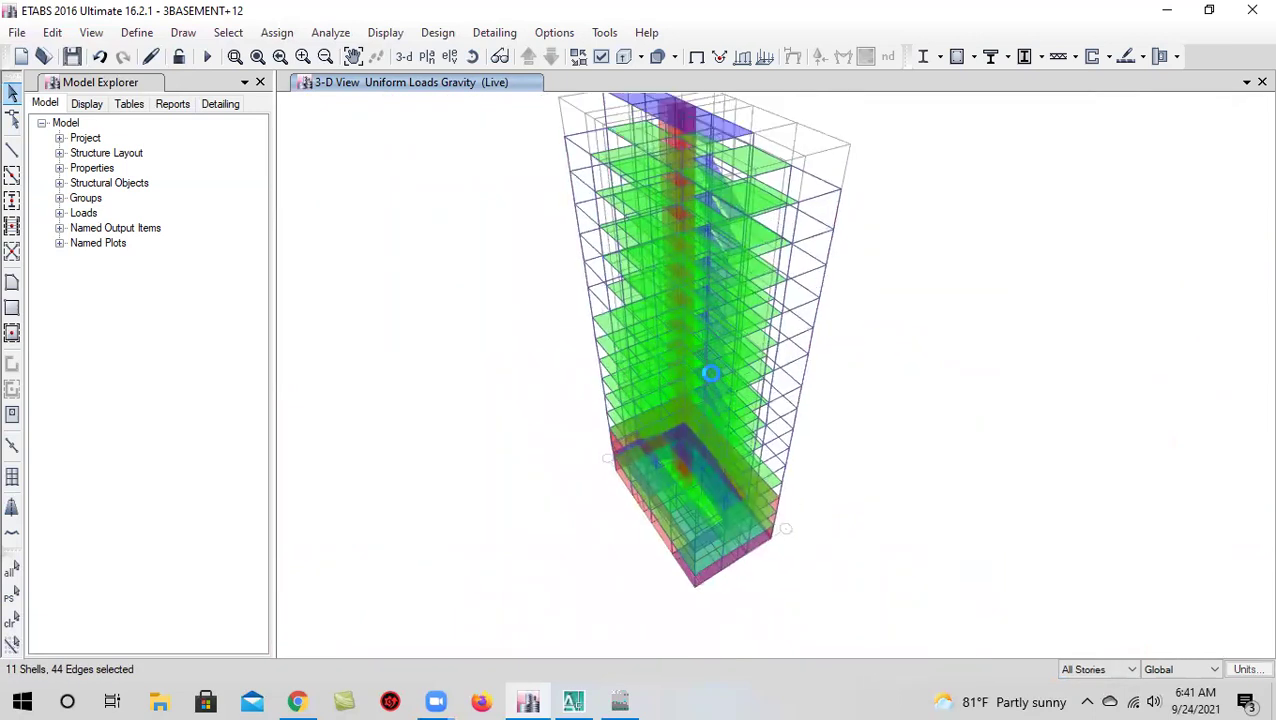
Assign a uniform Live load of 84 lb/ft² in the Gravity direction to the selected stair shells, replacing existing loads
left_click(278, 33)
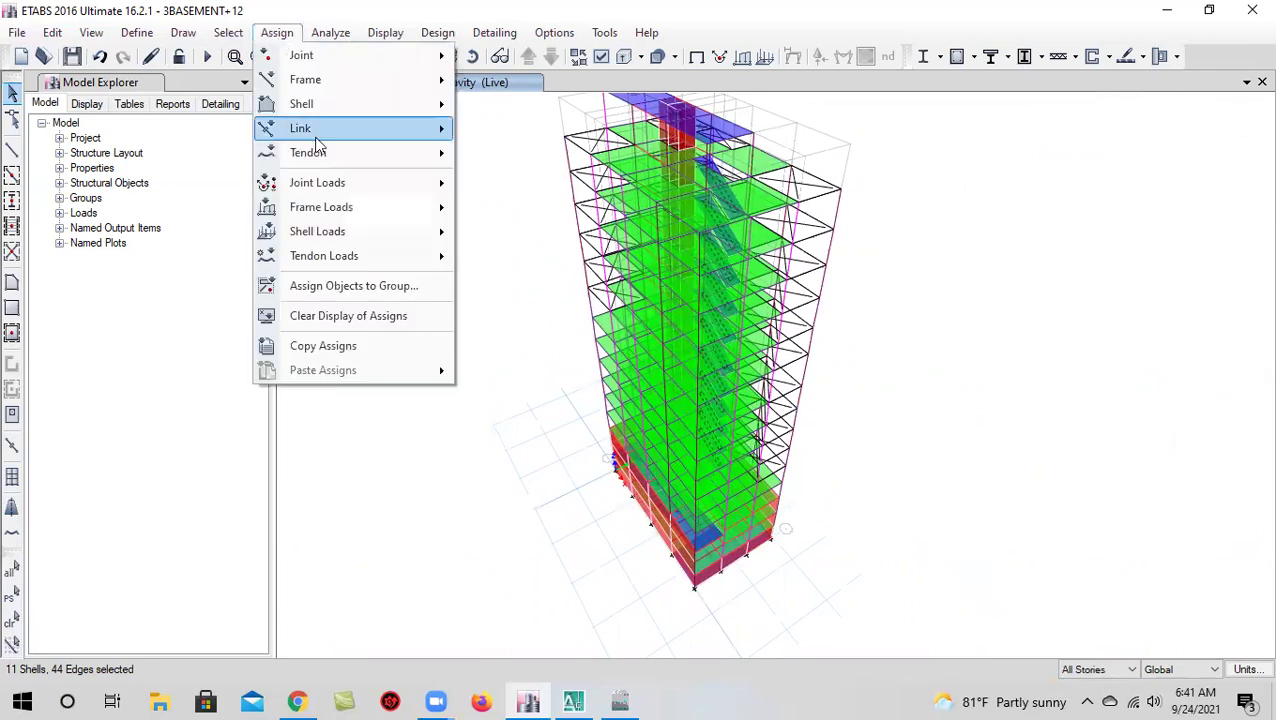
mouse_move(362, 232)
left_click(516, 257)
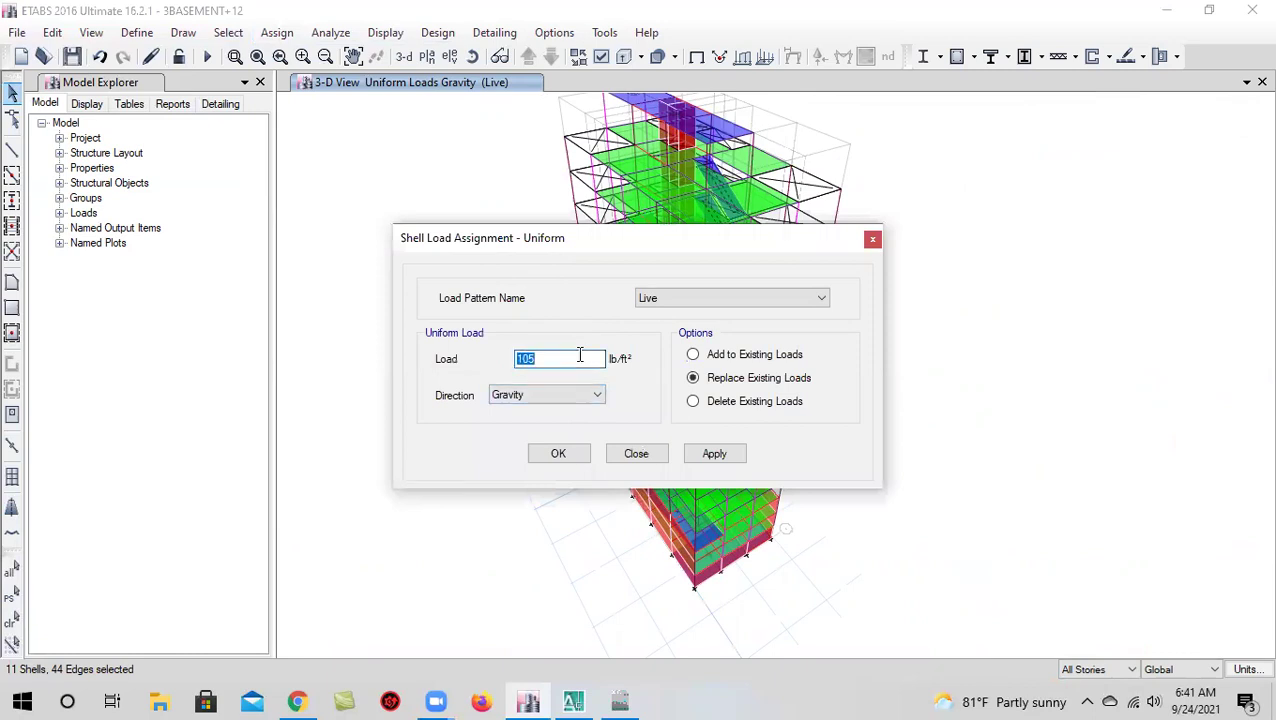
left_click(718, 458)
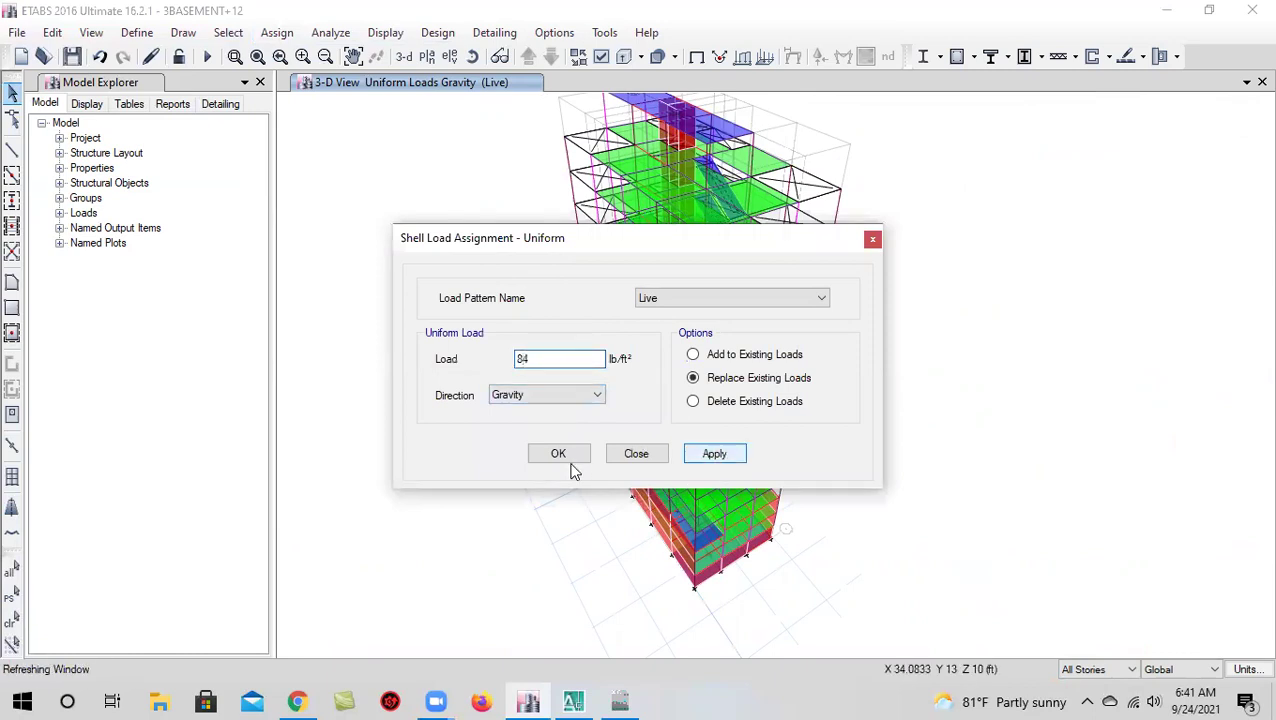
left_click(563, 455)
Delete the horizontal opening shells over the stairs on all stories
scroll(565, 462, "up", 10)
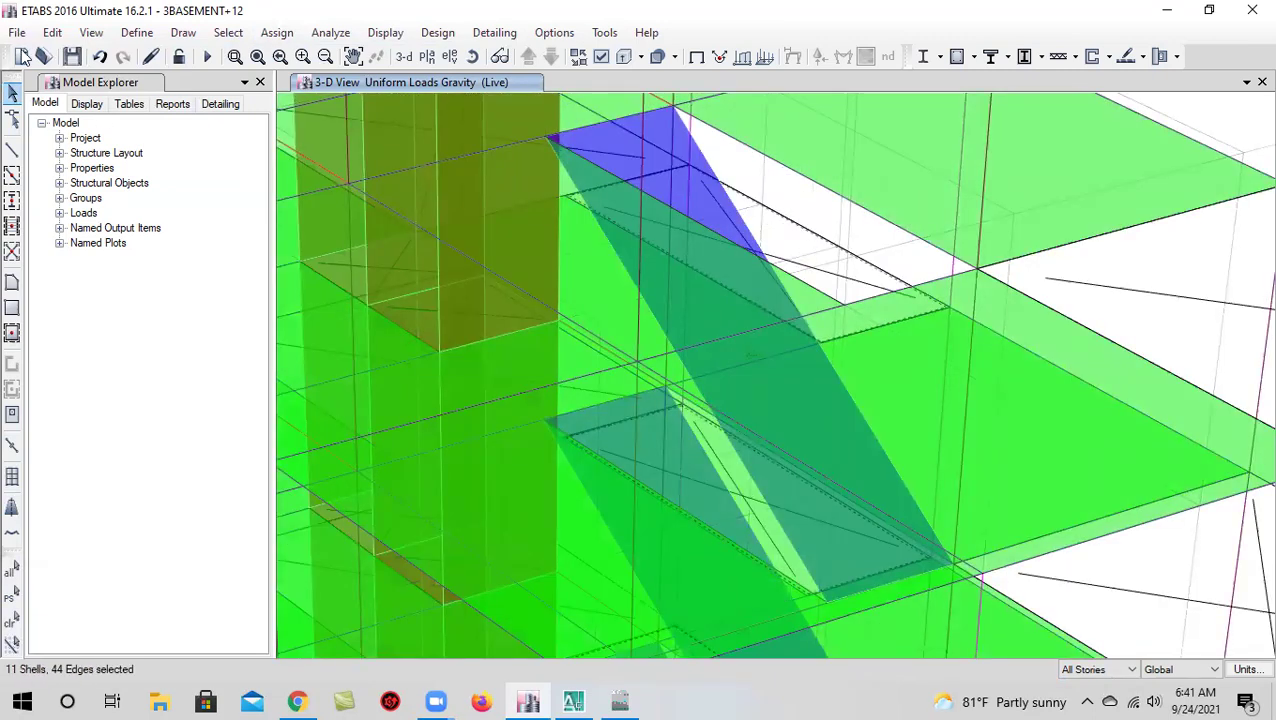
left_click(52, 32)
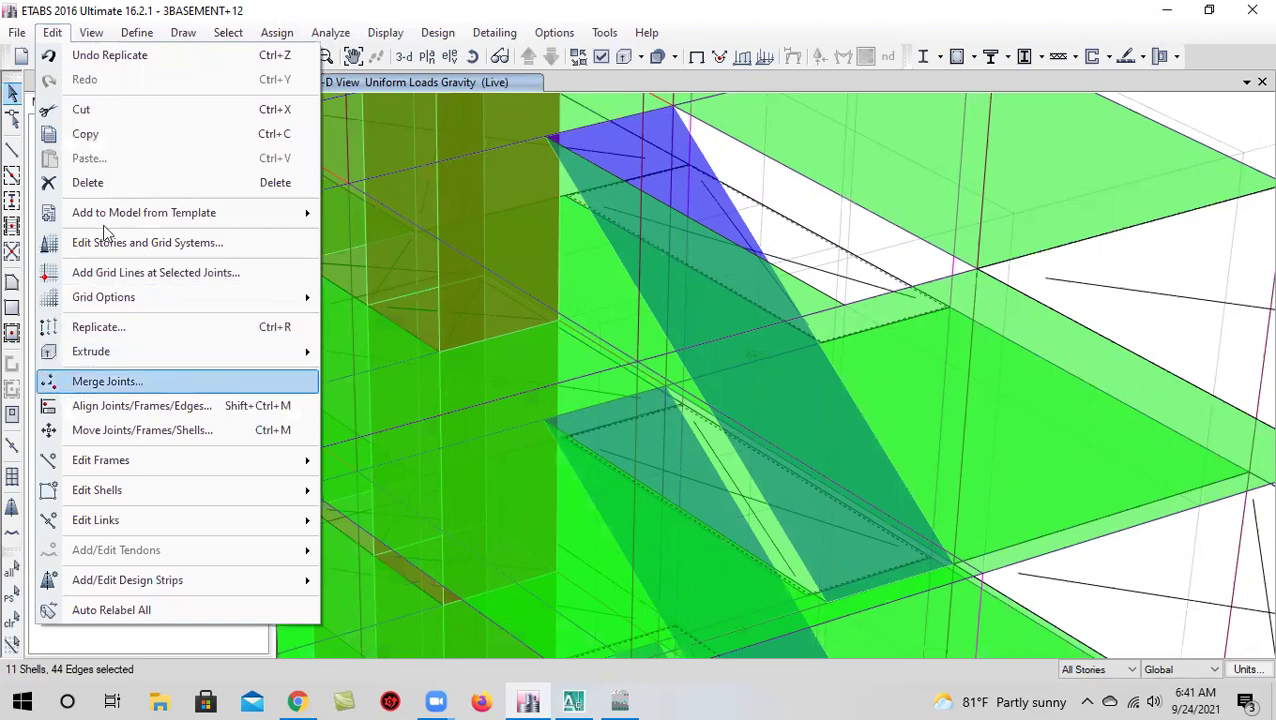
left_click(117, 183)
scroll(745, 331, "down", 5)
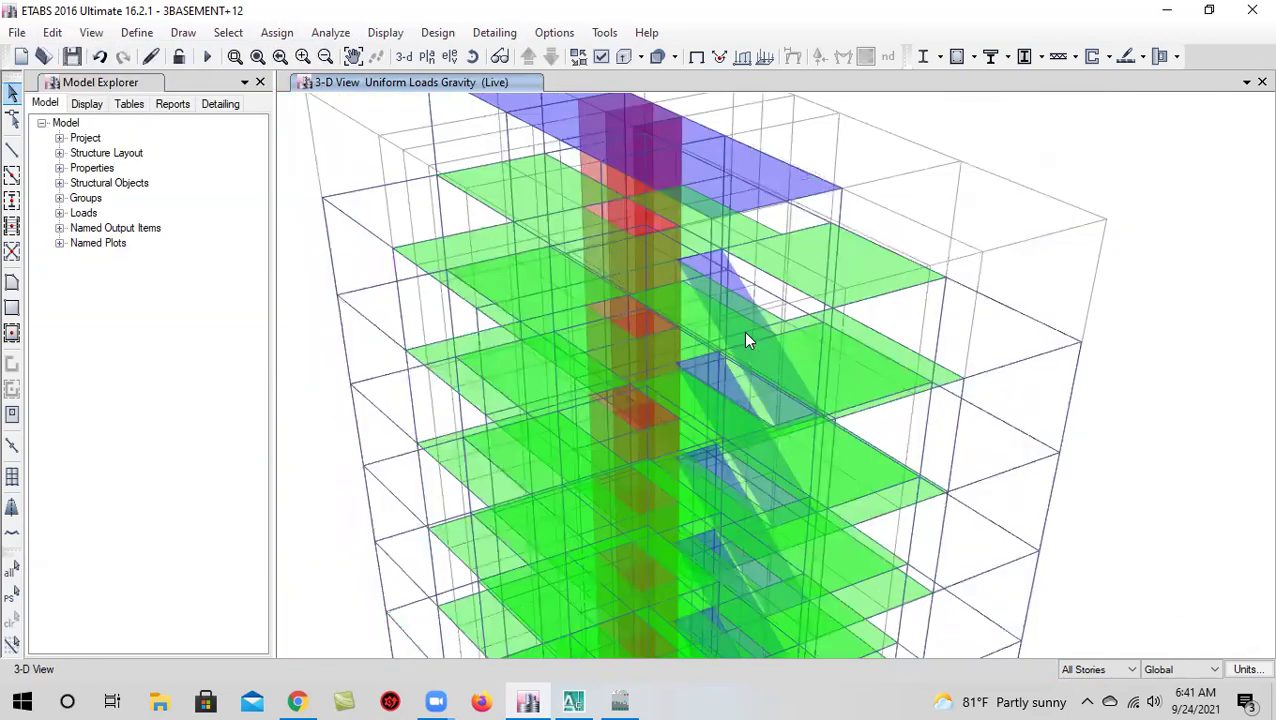
Save the model and restore the default 3-D view of the whole building
scroll(737, 347, "down", 5)
middle_click_drag(709, 425, 722, 329)
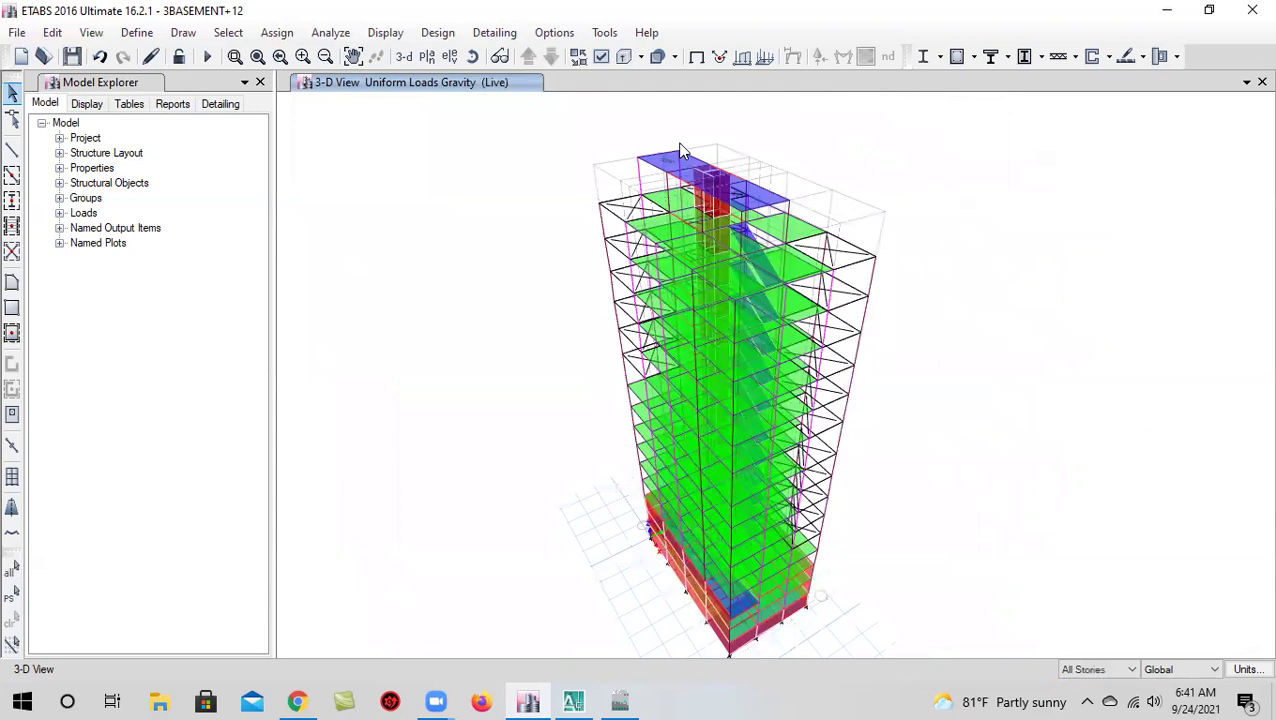
scroll(680, 150, "up", 3)
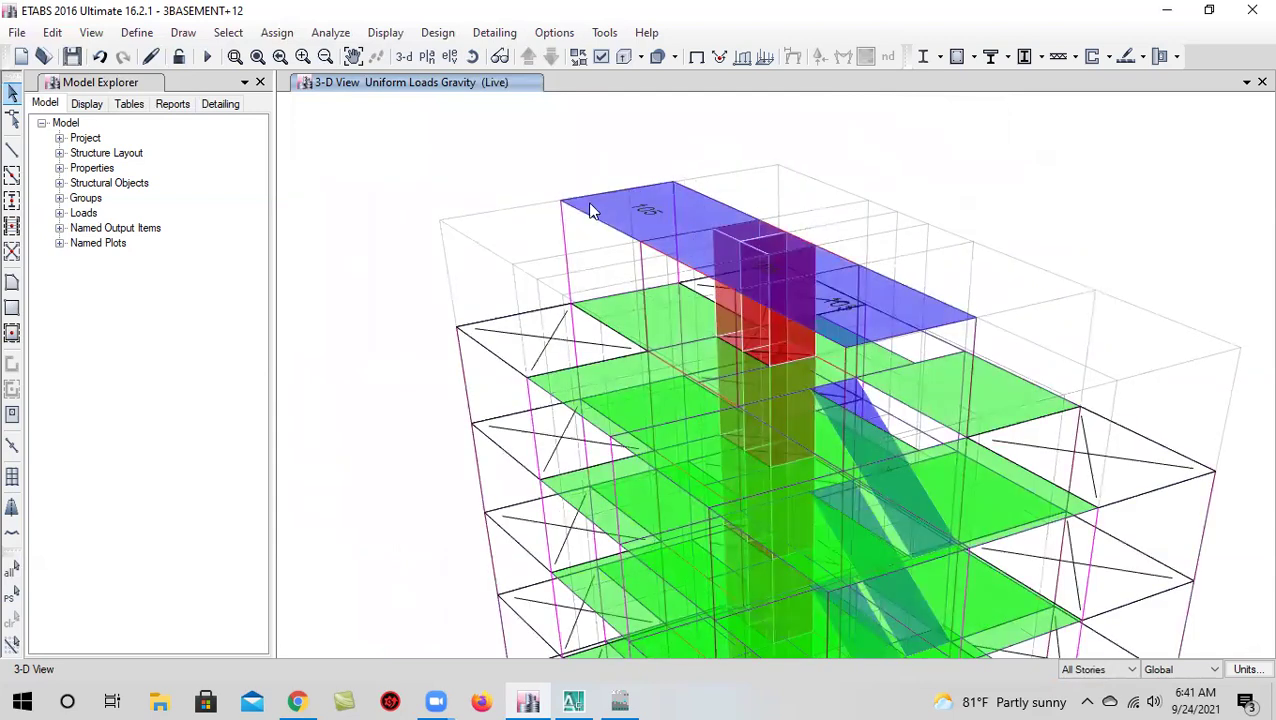
left_click(71, 56)
left_click(410, 62)
scroll(622, 274, "down", 3)
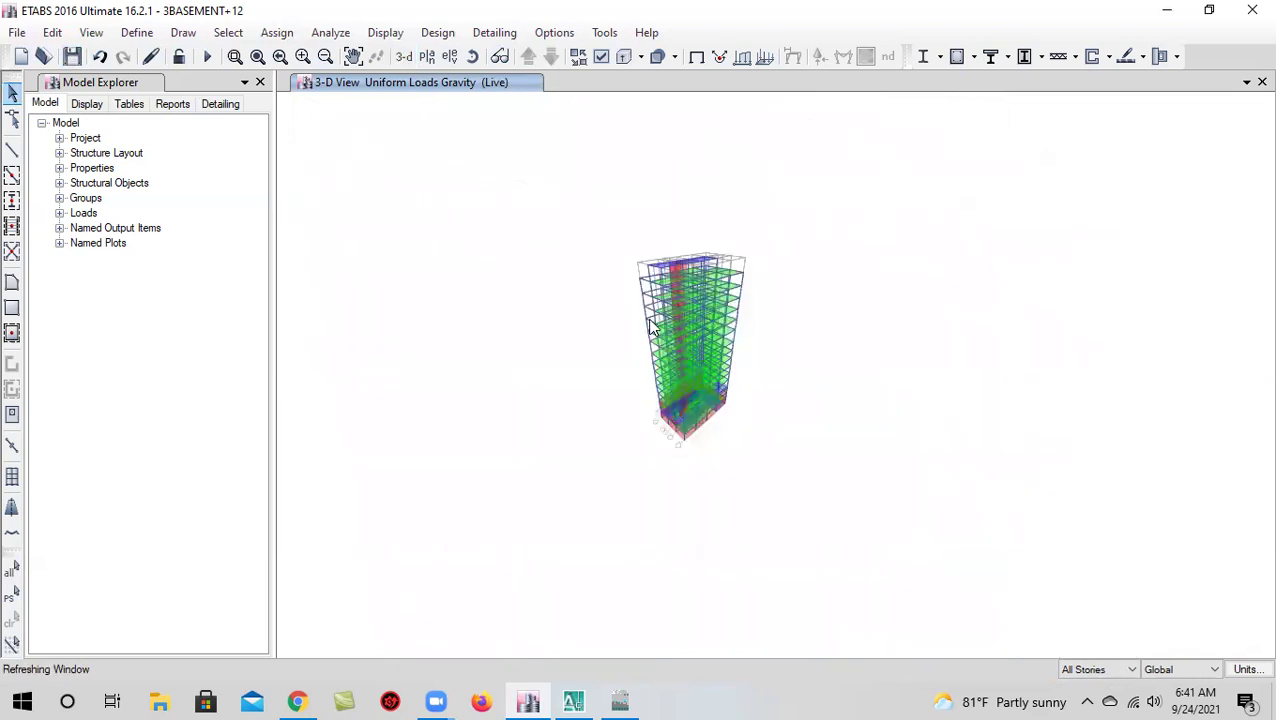
scroll(650, 313, "up", 3)
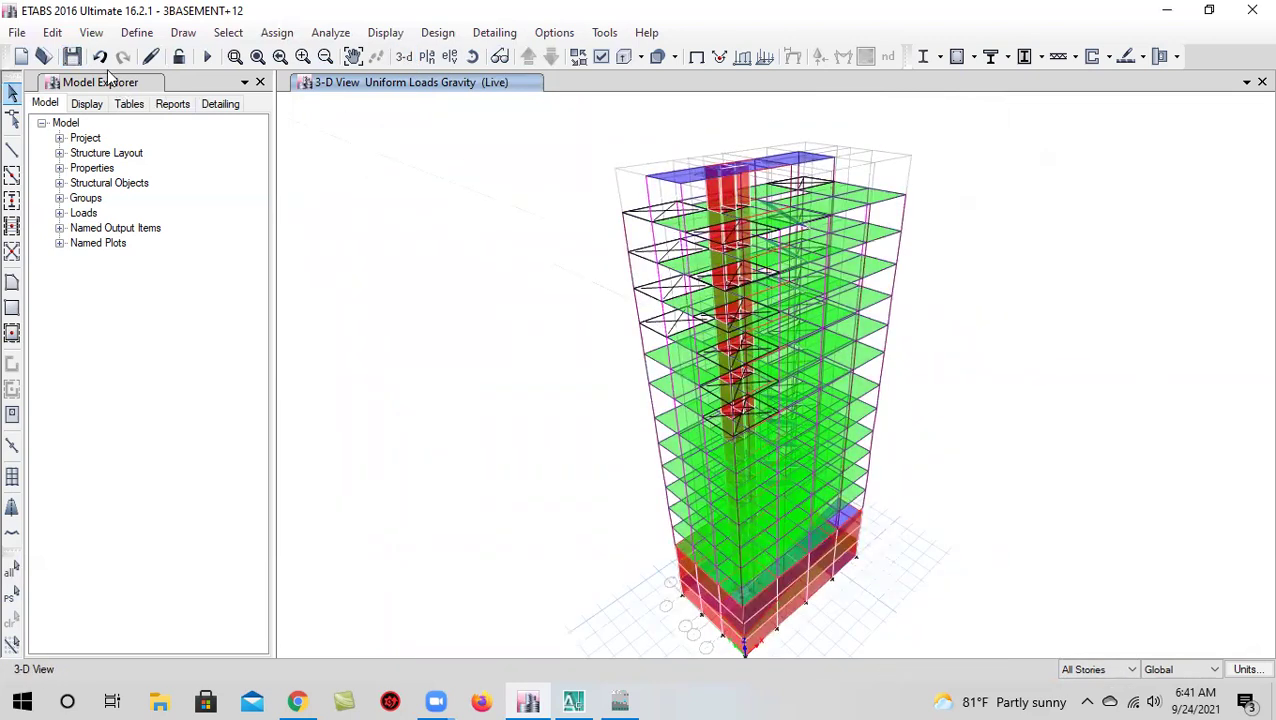
Display the plan view of story 6TH
left_click(425, 57)
left_click(556, 364)
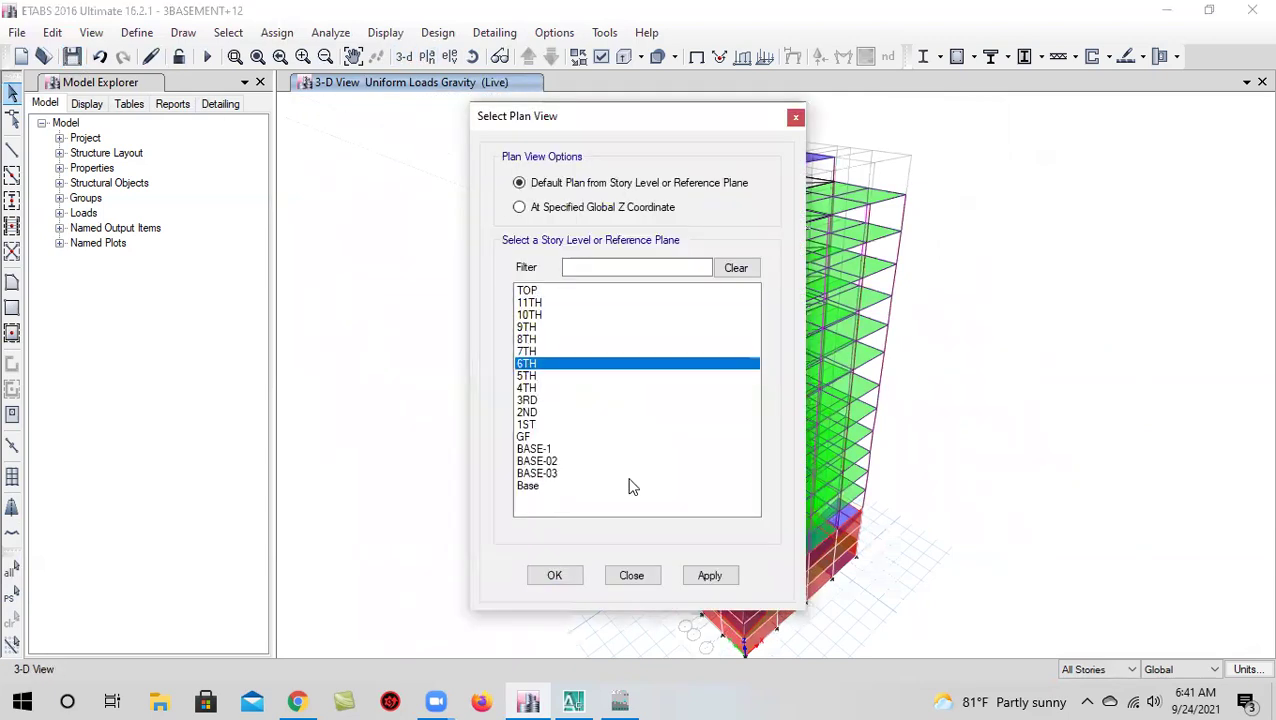
left_click(709, 576)
left_click(554, 575)
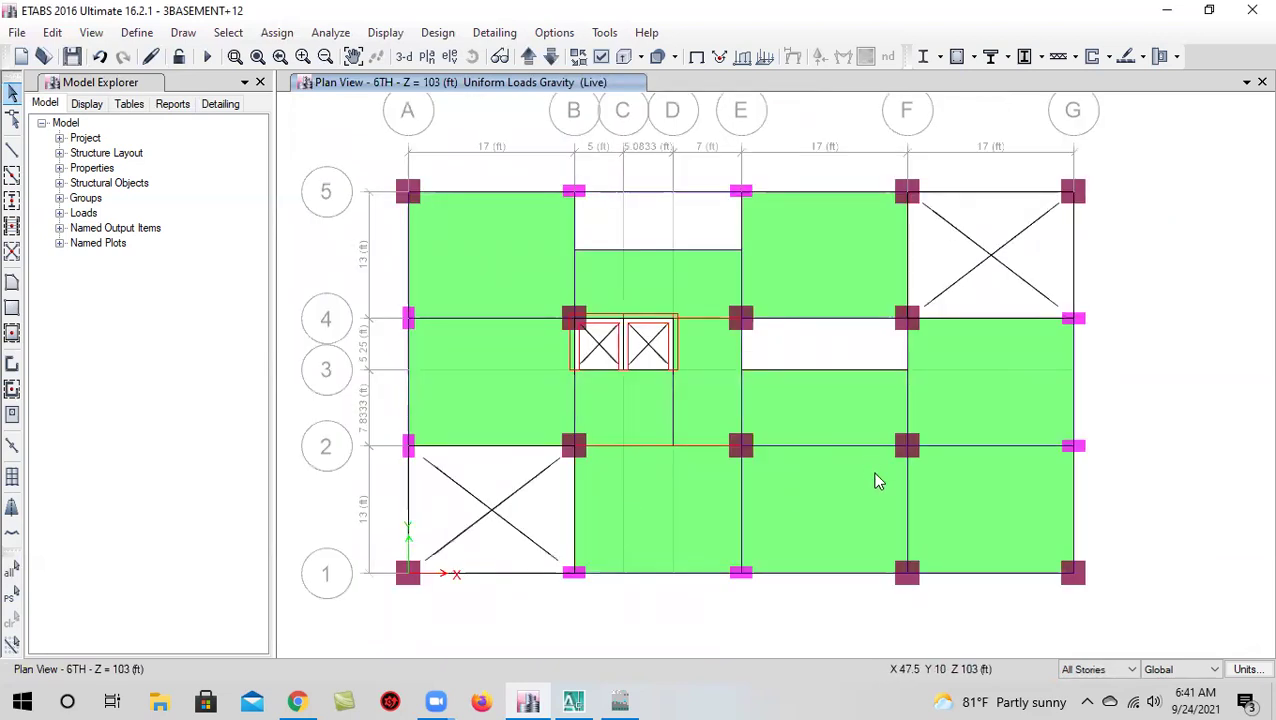
Switch to the AutoCAD architectural drawing and examine the room uses on the 4th floor research development office plan
mouse_move(572, 701)
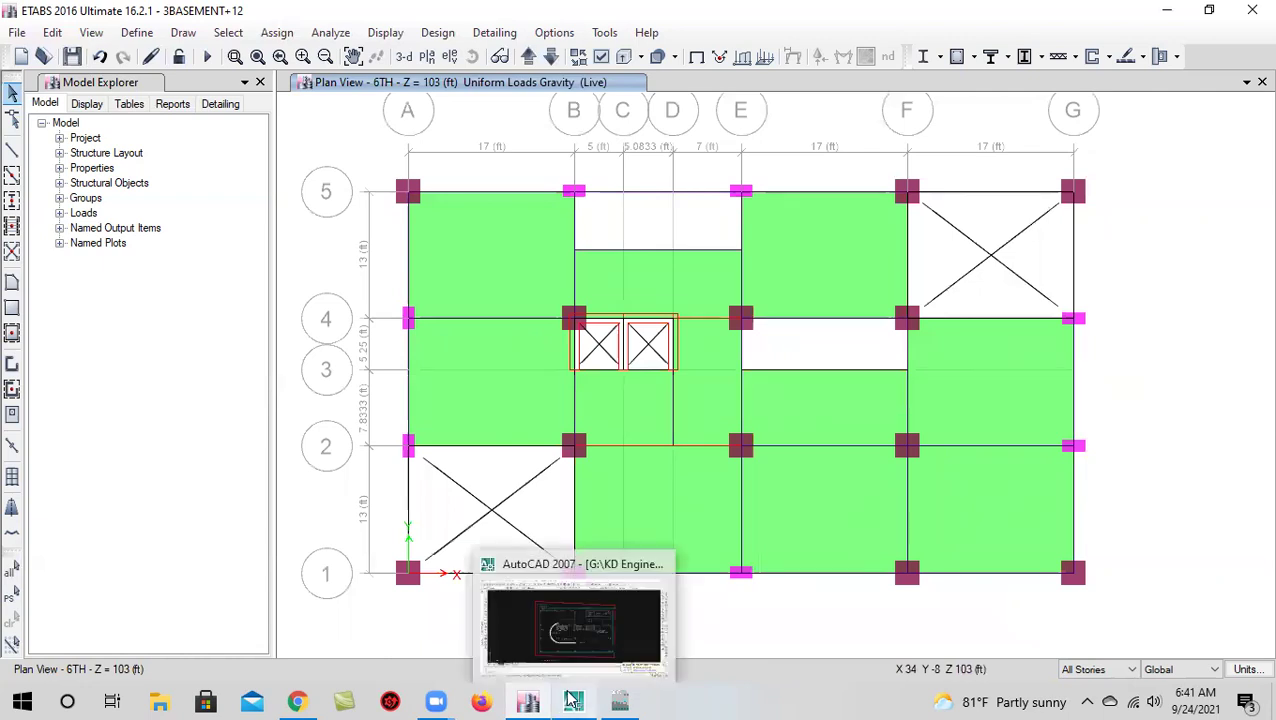
left_click(584, 645)
scroll(712, 360, "down", 5)
scroll(712, 410, "down", 3)
scroll(582, 400, "up", 5)
middle_click_drag(597, 400, 734, 526)
scroll(645, 425, "down", 2)
middle_click_drag(588, 244, 654, 480)
scroll(582, 280, "up", 3)
scroll(585, 285, "up", 5)
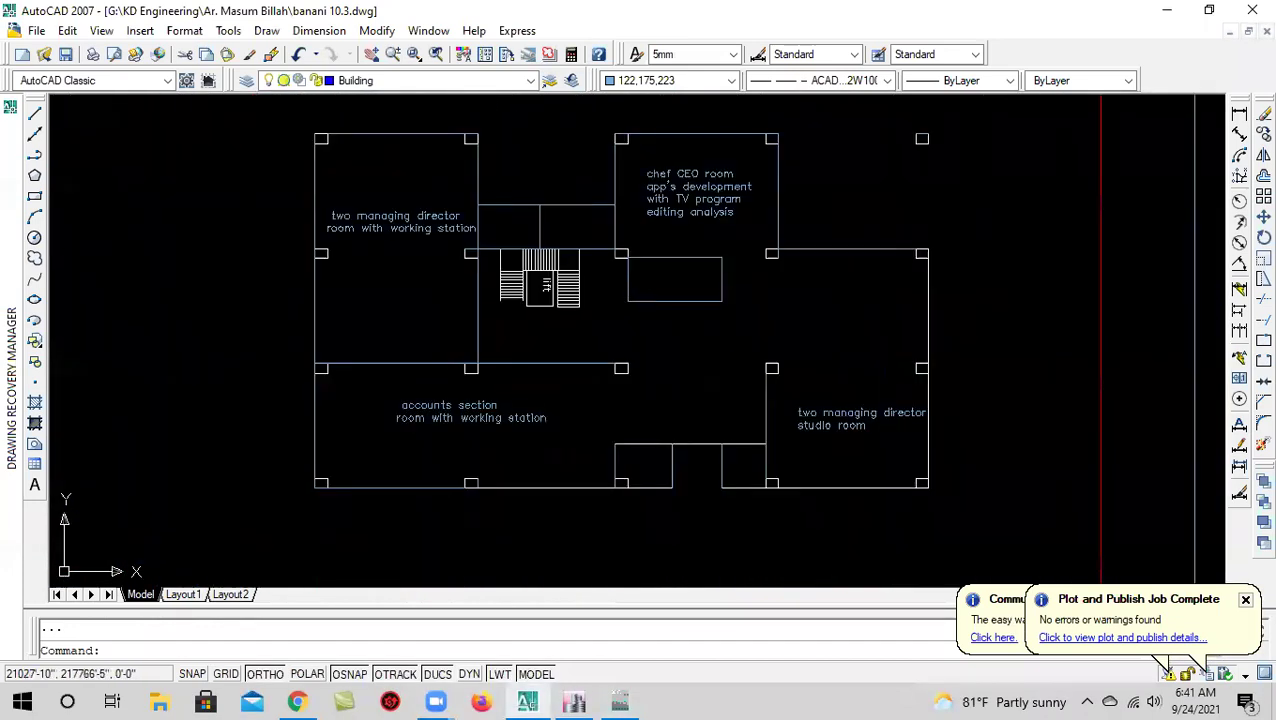
middle_click_drag(598, 295, 640, 108)
scroll(588, 230, "down", 4)
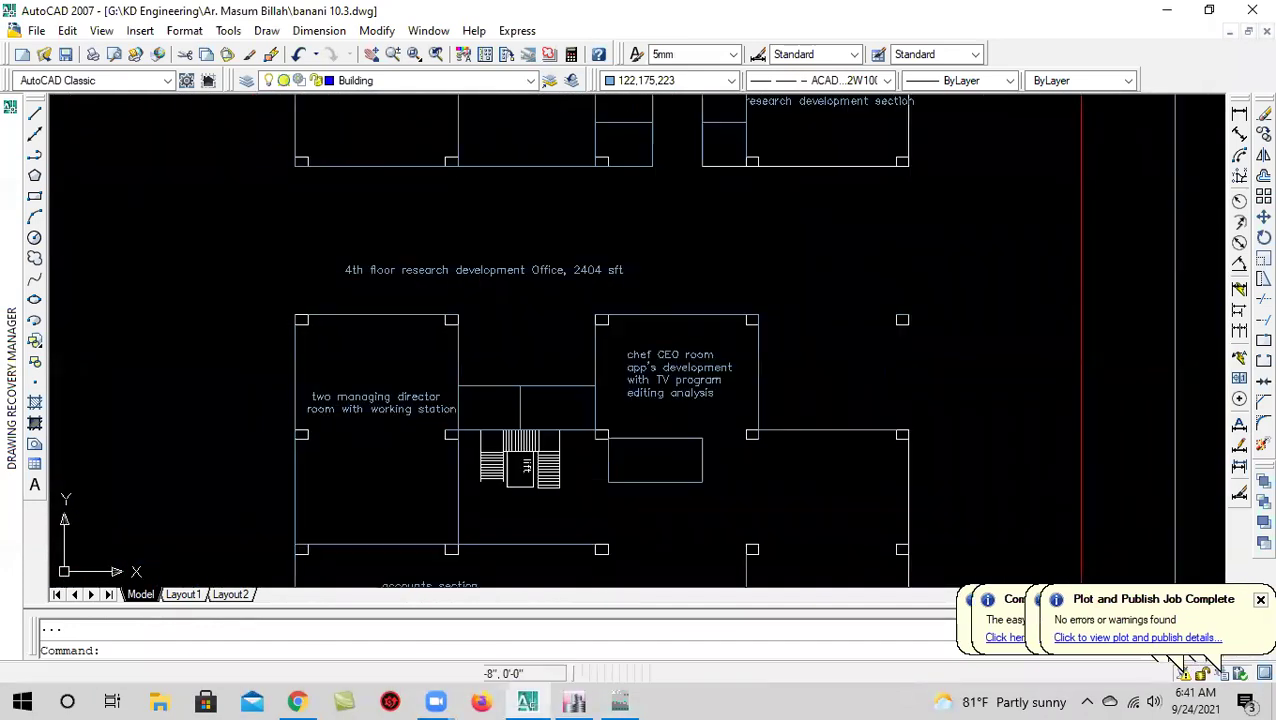
Examine the 5th floor Italian restaurant plan, including its swimming pool section, restaurant kitchen and sitting spaces
scroll(590, 228, "up", 4)
scroll(600, 257, "up", 2)
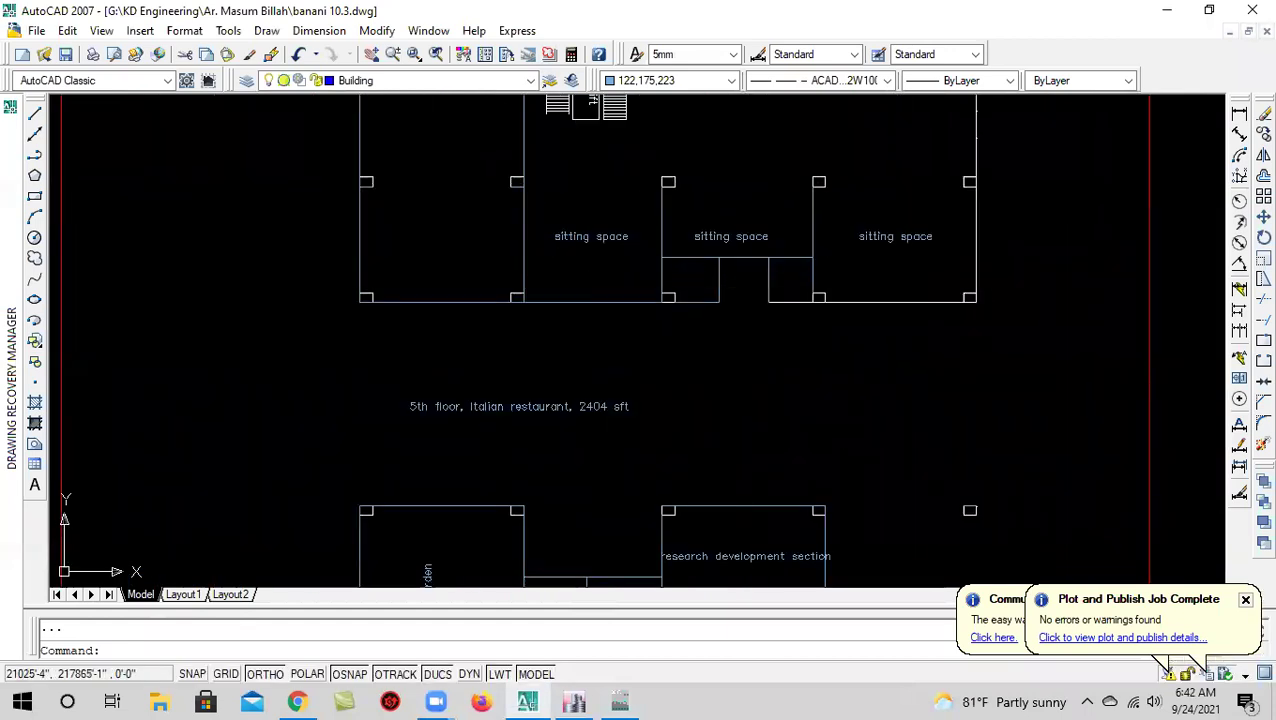
middle_click_drag(600, 257, 540, 314)
scroll(641, 336, "up", 1)
middle_click_drag(643, 330, 678, 507)
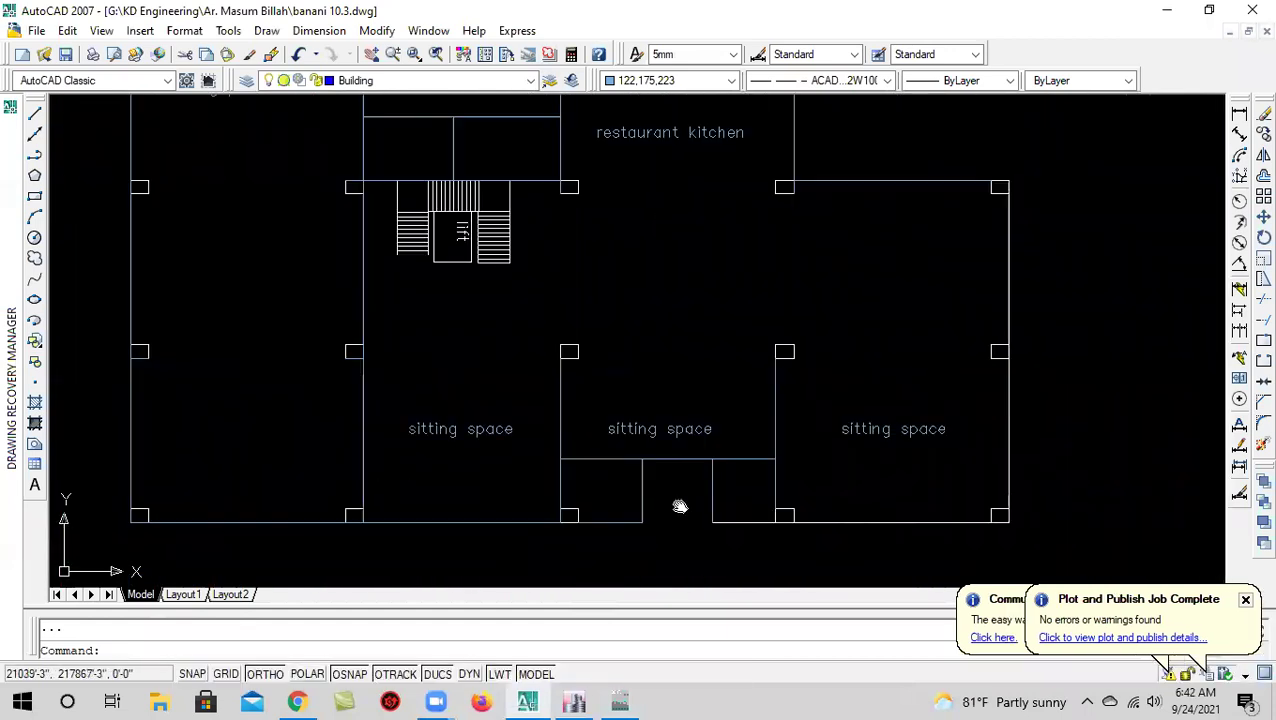
scroll(658, 421, "down", 2)
scroll(689, 407, "up", 1)
scroll(610, 313, "down", 1)
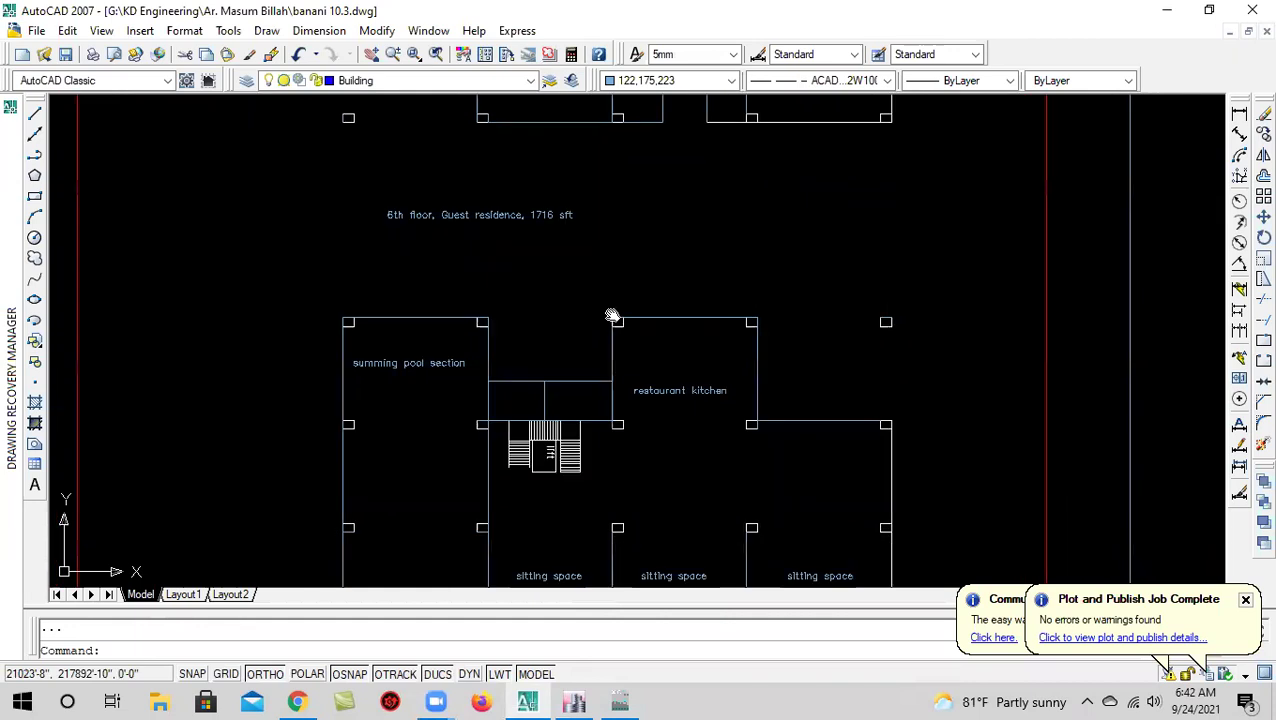
scroll(481, 293, "up", 1)
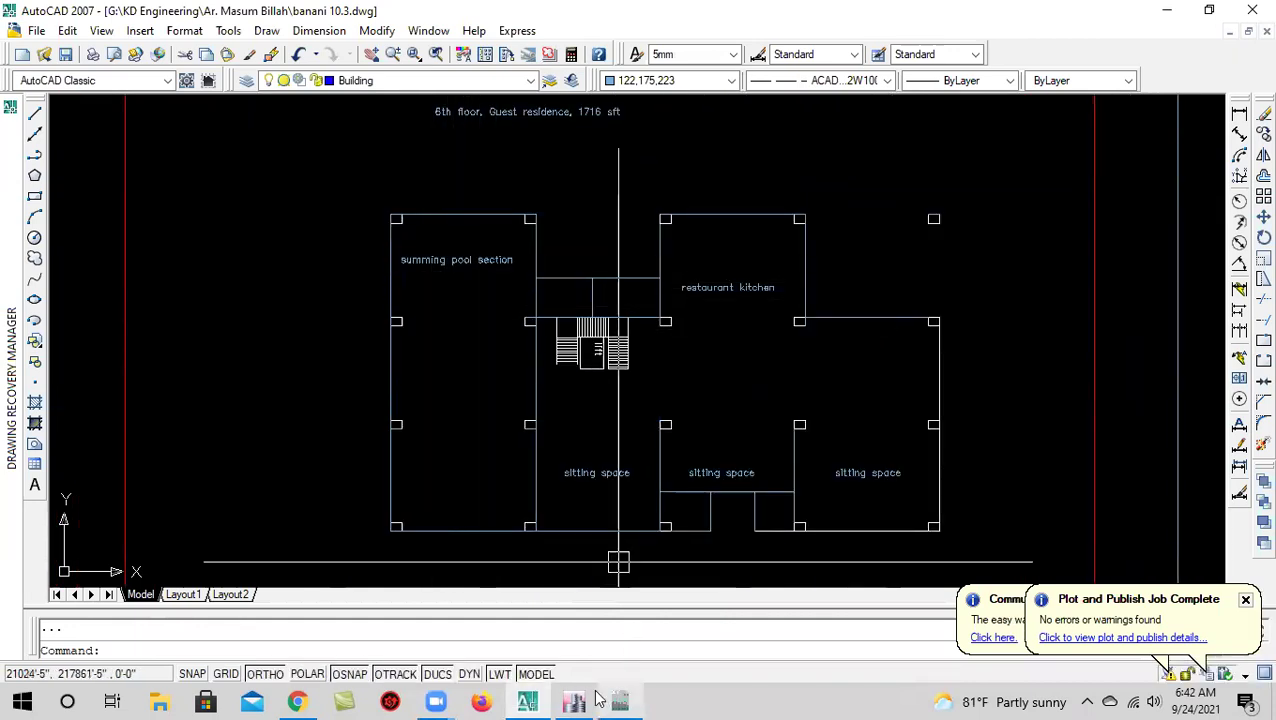
Switch back to ETABS, display the plan view of story 5TH and save the model
mouse_move(573, 701)
left_click(583, 645)
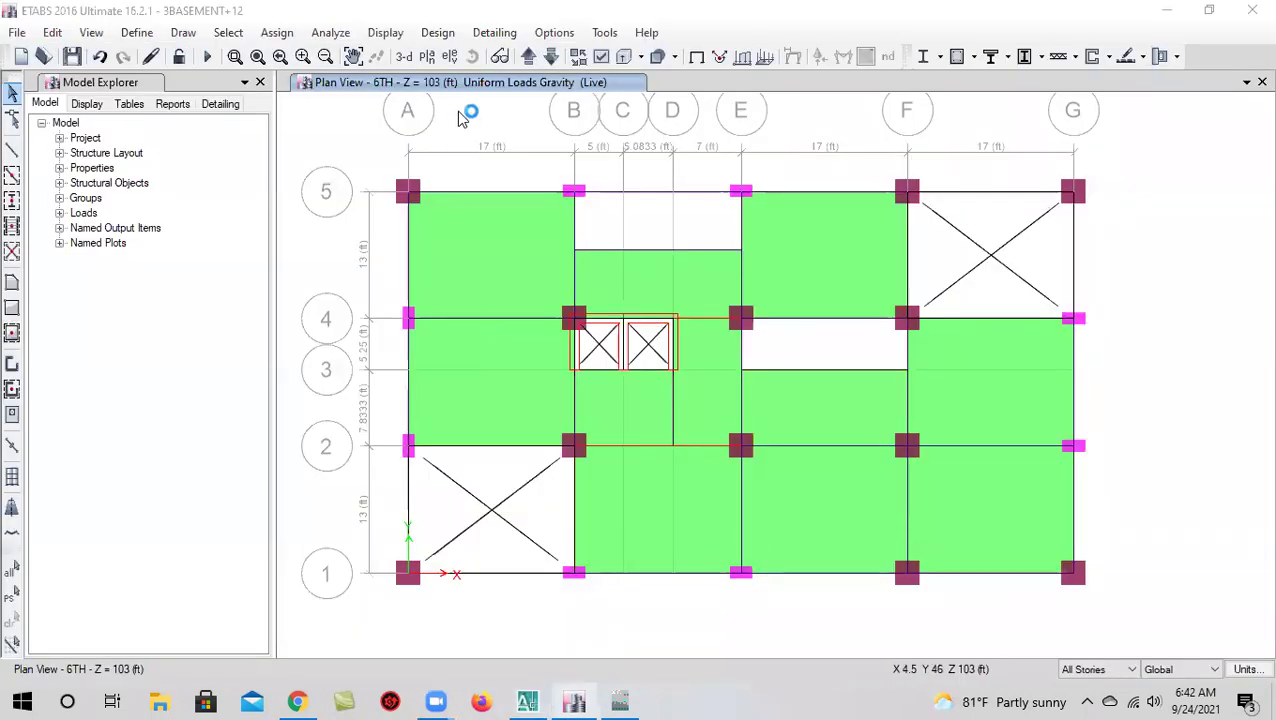
left_click(550, 58)
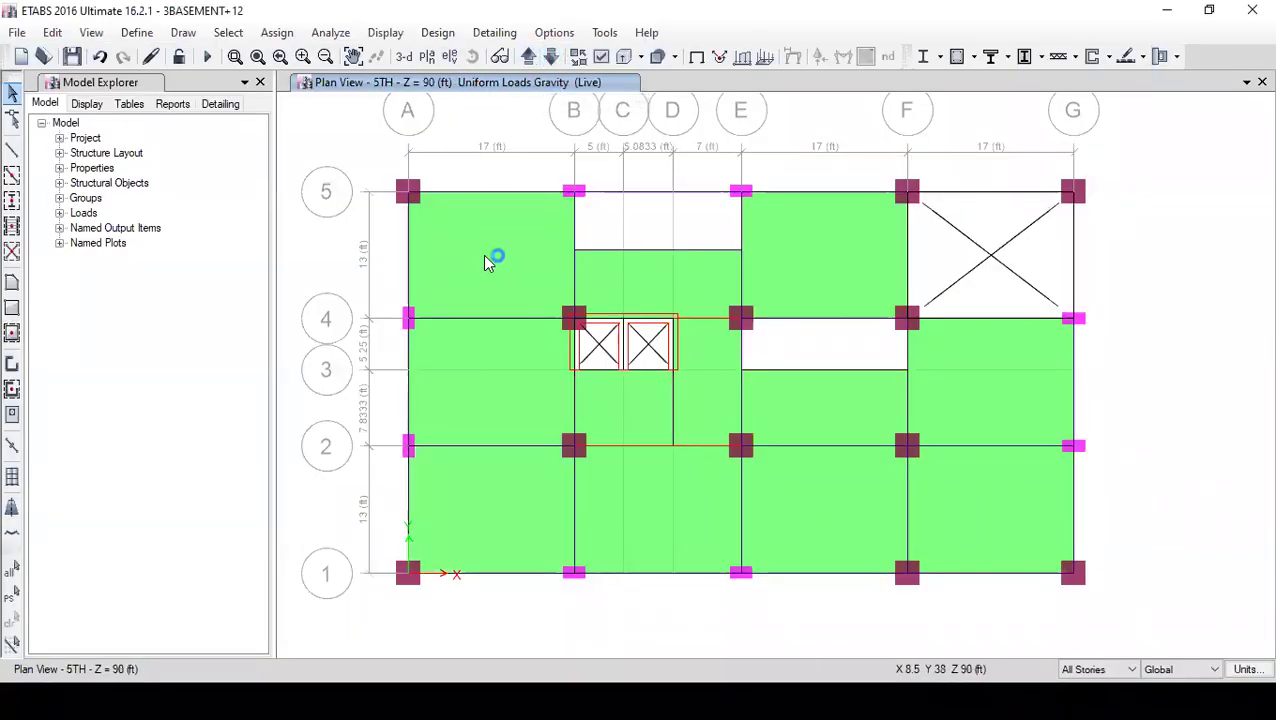
left_click(70, 58)
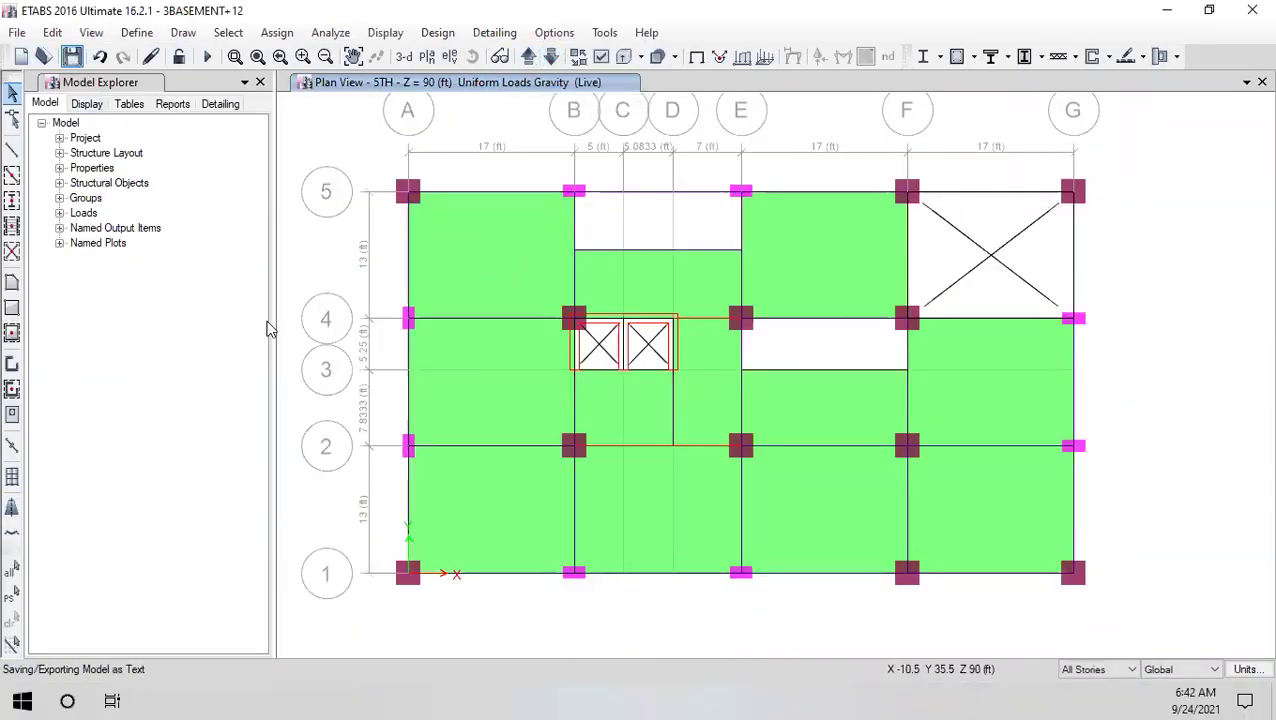
Limit the selection to one story and select the corner slab between grids A–B and 4–5 on stories 5TH and 6TH
left_click(512, 277)
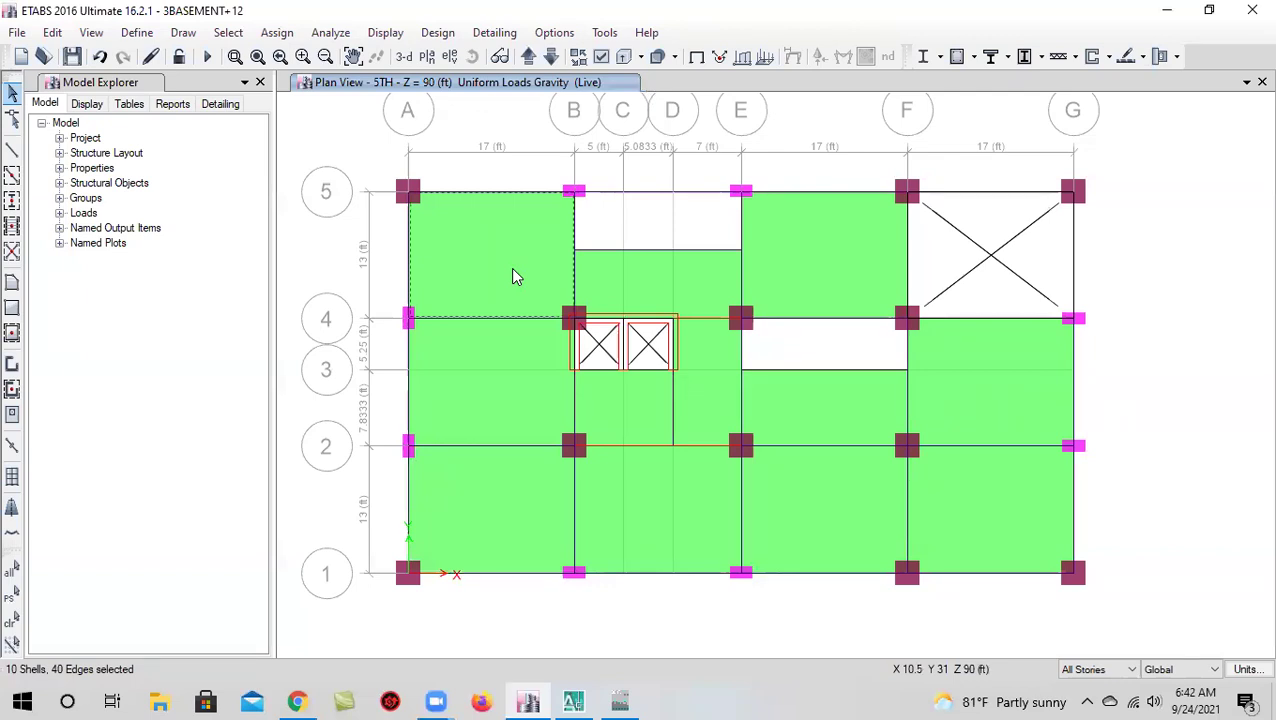
left_click(512, 277)
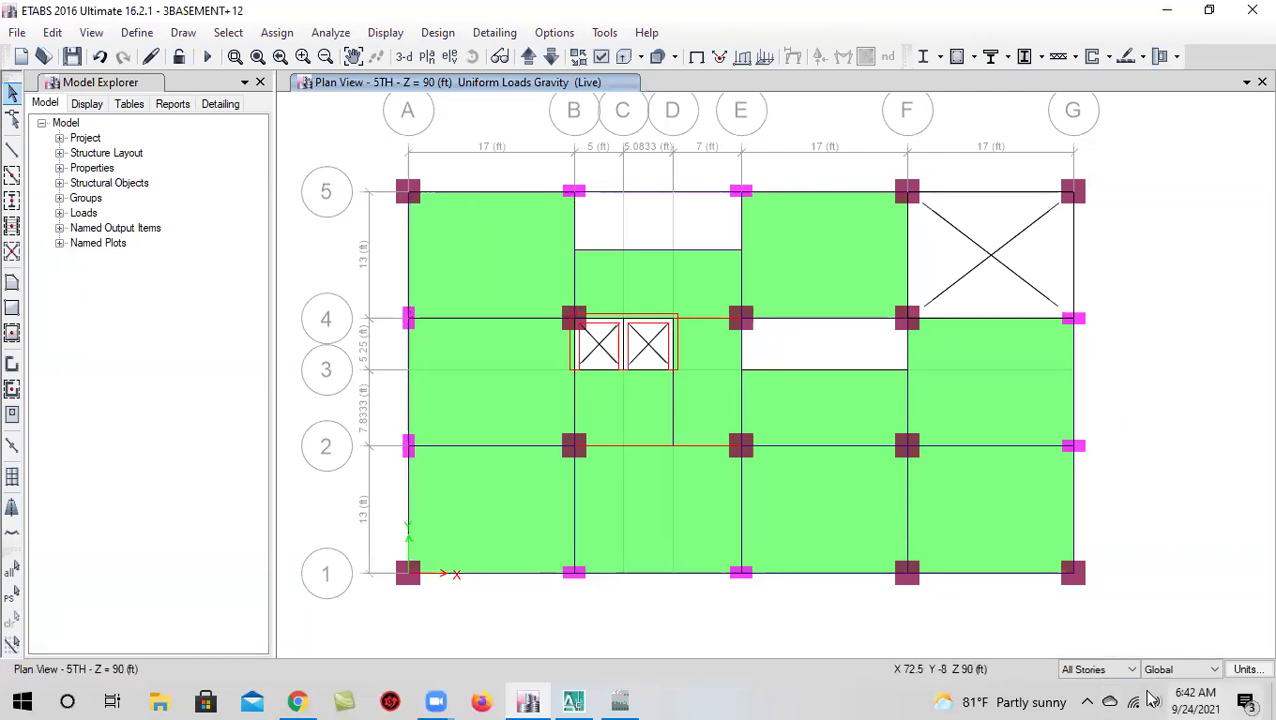
left_click(1098, 669)
left_click(1090, 695)
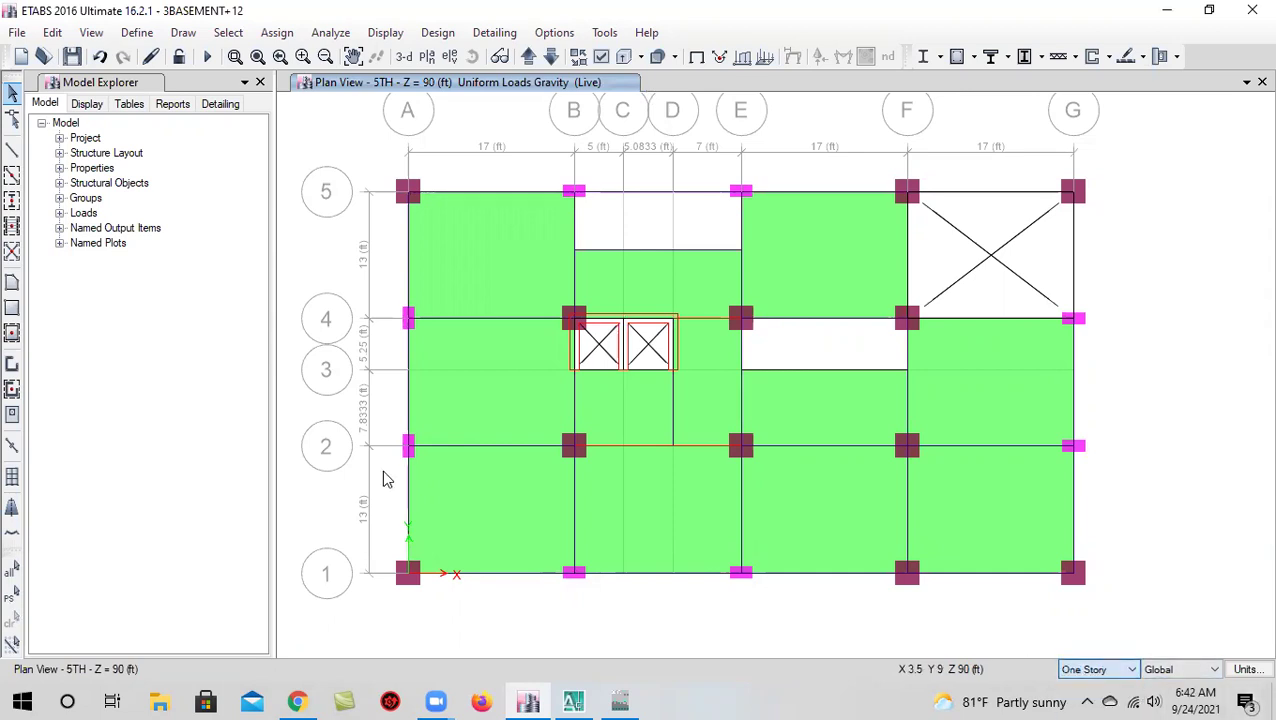
left_click(447, 284)
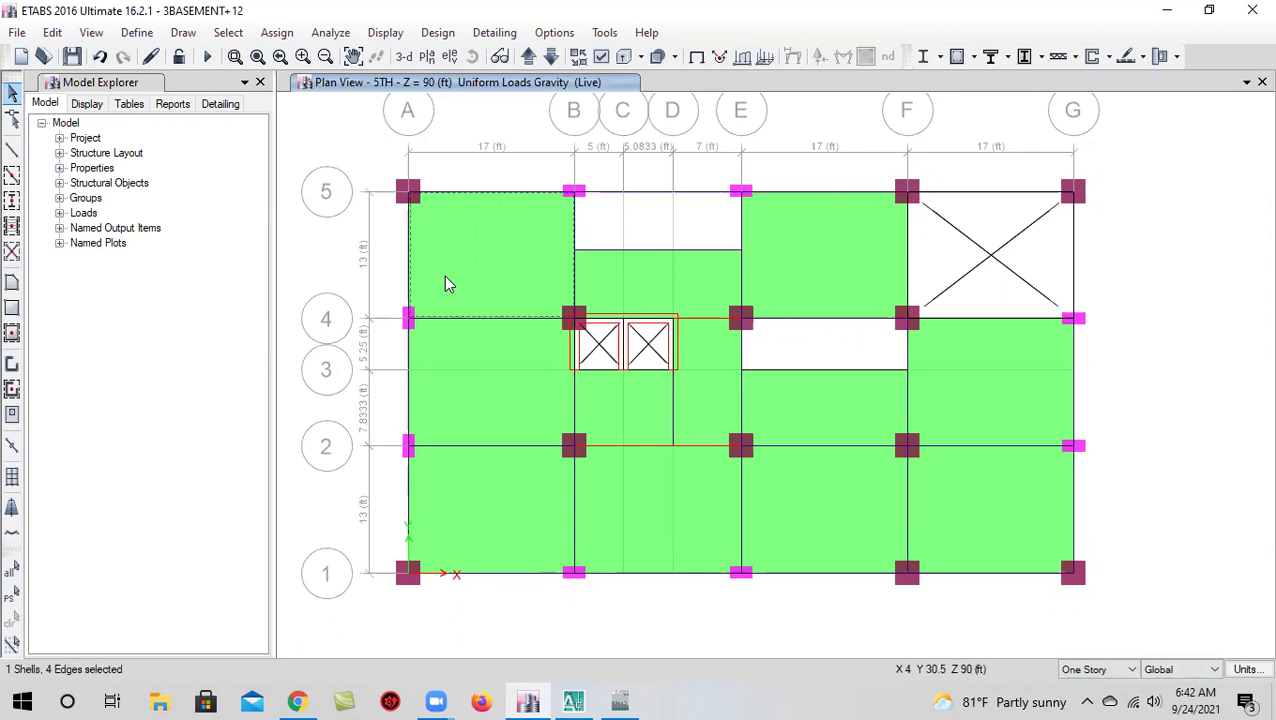
left_click(529, 57)
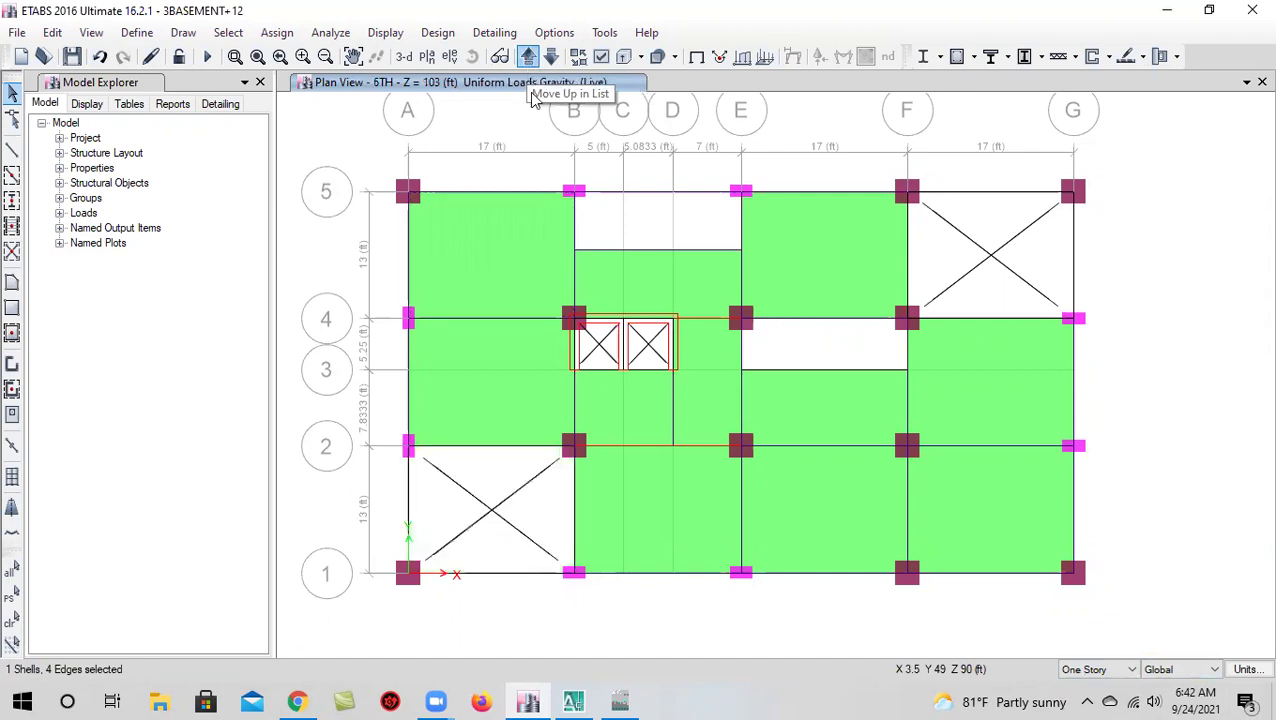
left_click(461, 248)
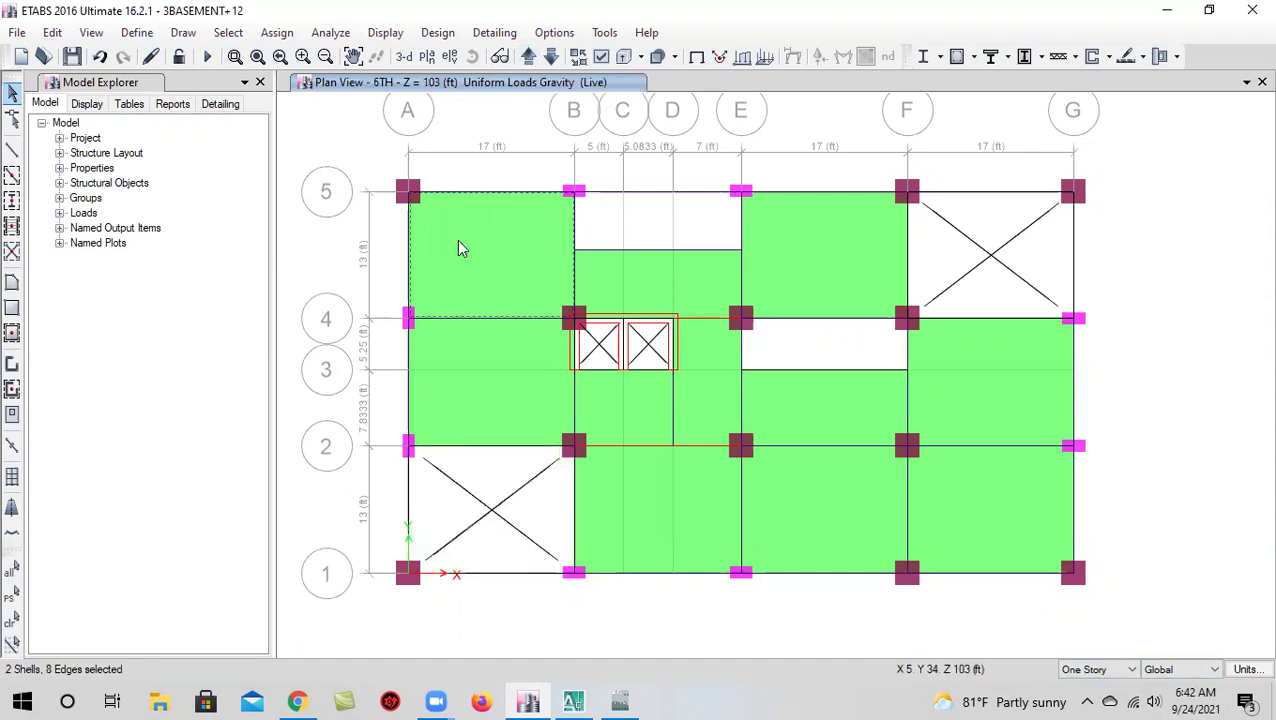
Assign a 320 lb/ft² uniform Live load in the gravity direction to the two selected slabs, replacing existing loads, and save the model
left_click(277, 32)
mouse_move(427, 231)
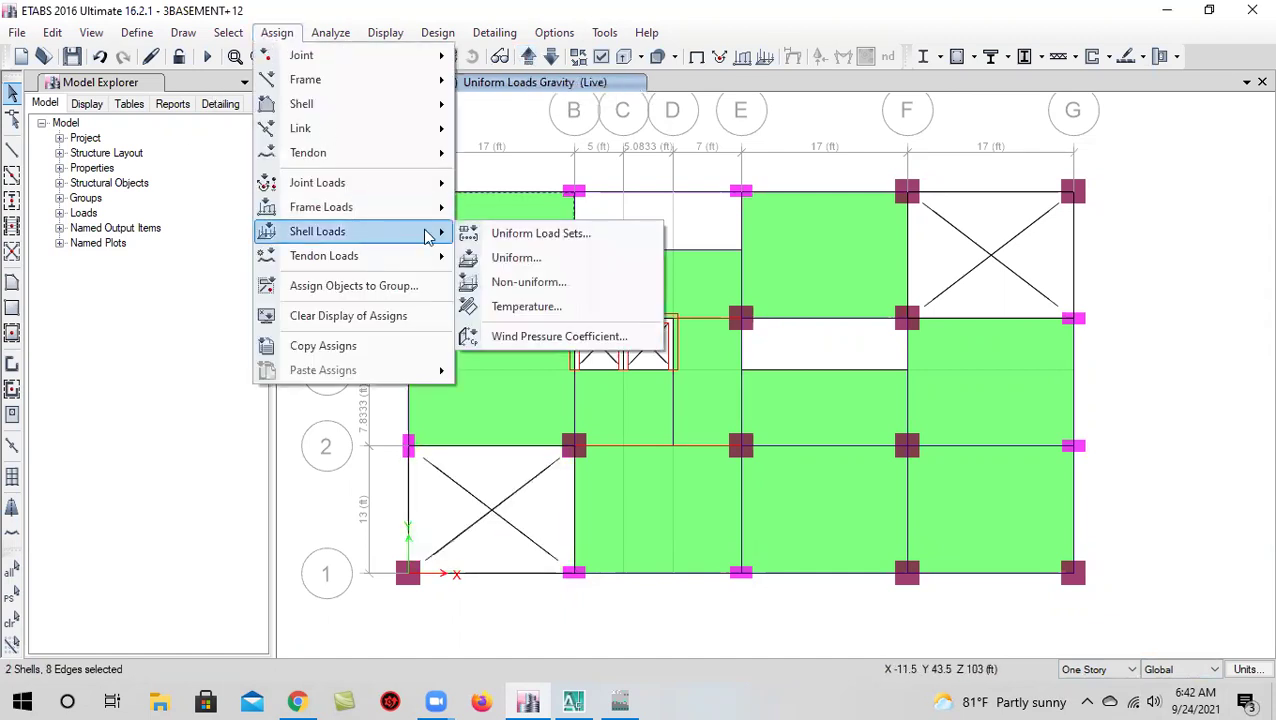
left_click(548, 258)
double_click(583, 360)
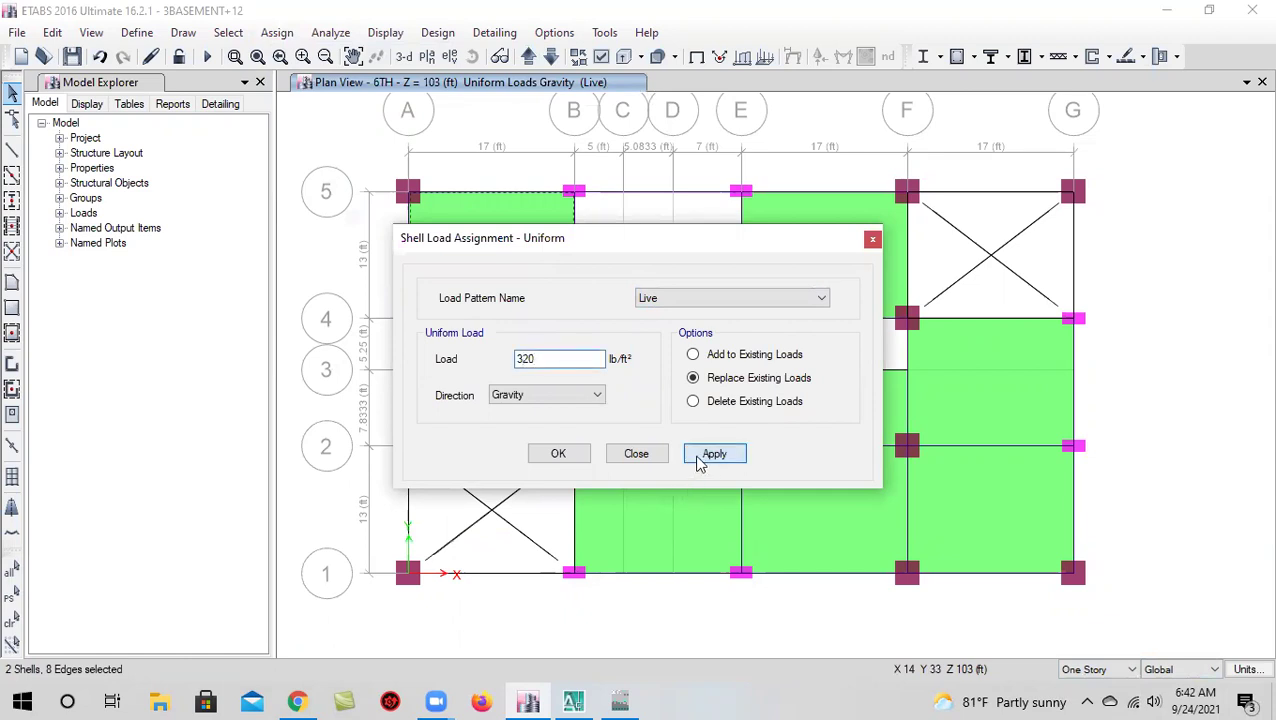
left_click(710, 455)
left_click(558, 453)
left_click(77, 59)
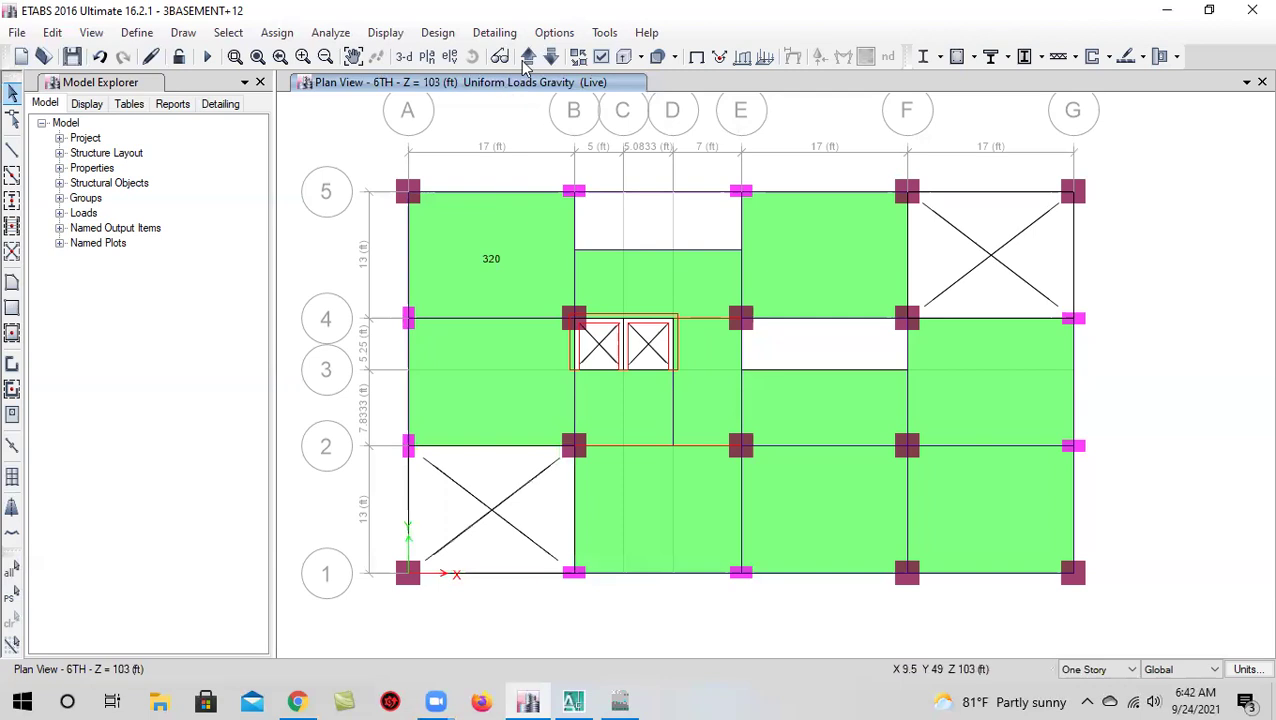
left_click(549, 60)
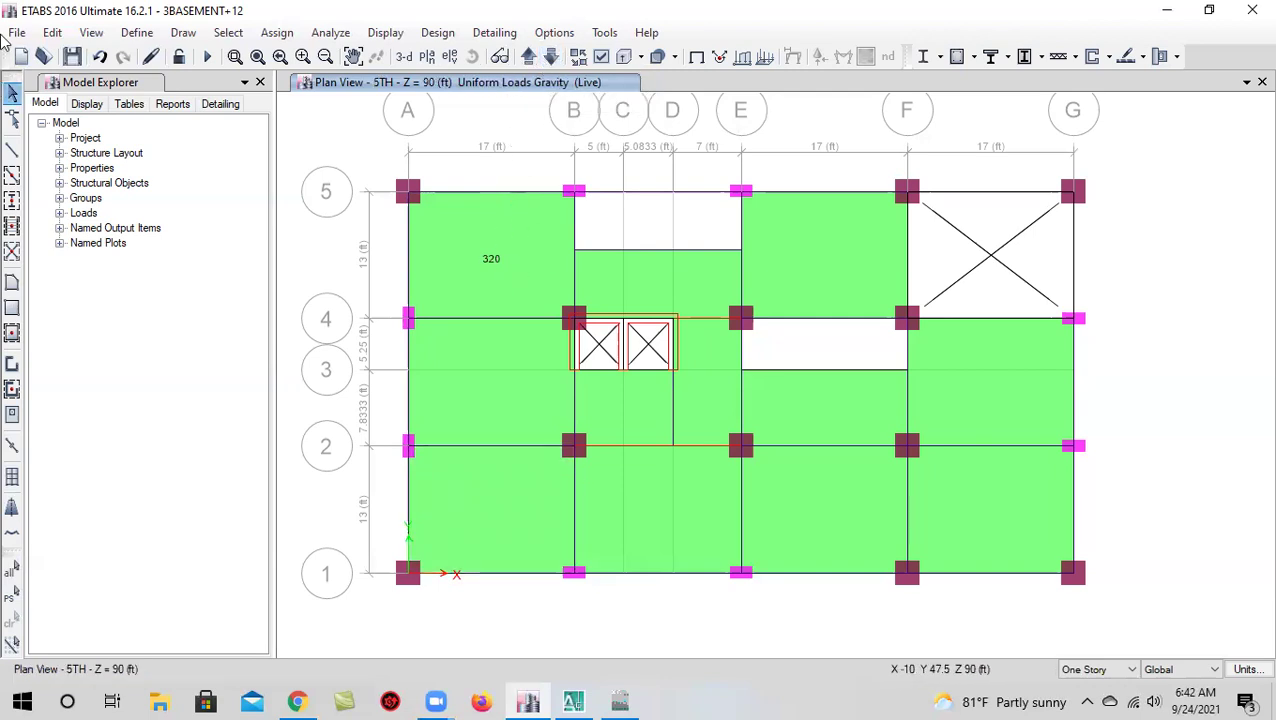
left_click(73, 58)
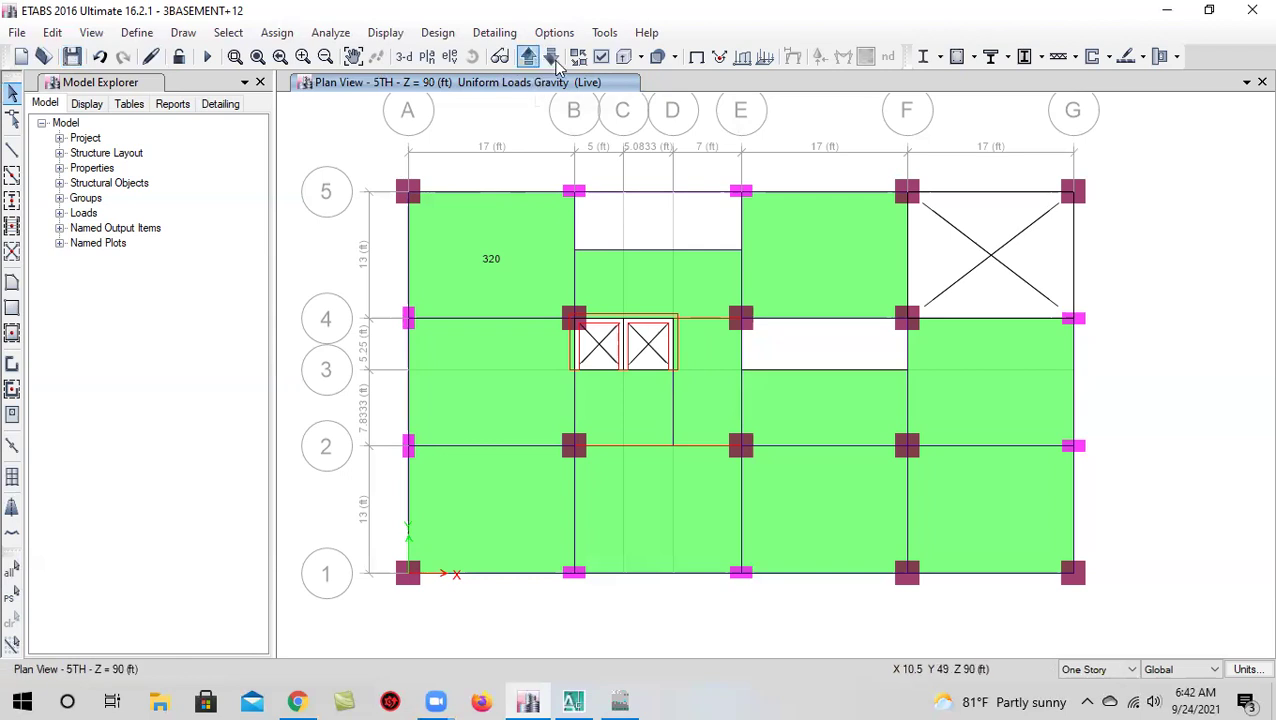
Display the plan view of story TOP and select the two lift-core slabs between grids B–D and 3–4
left_click(530, 60)
left_click(530, 60)
left_click(532, 62)
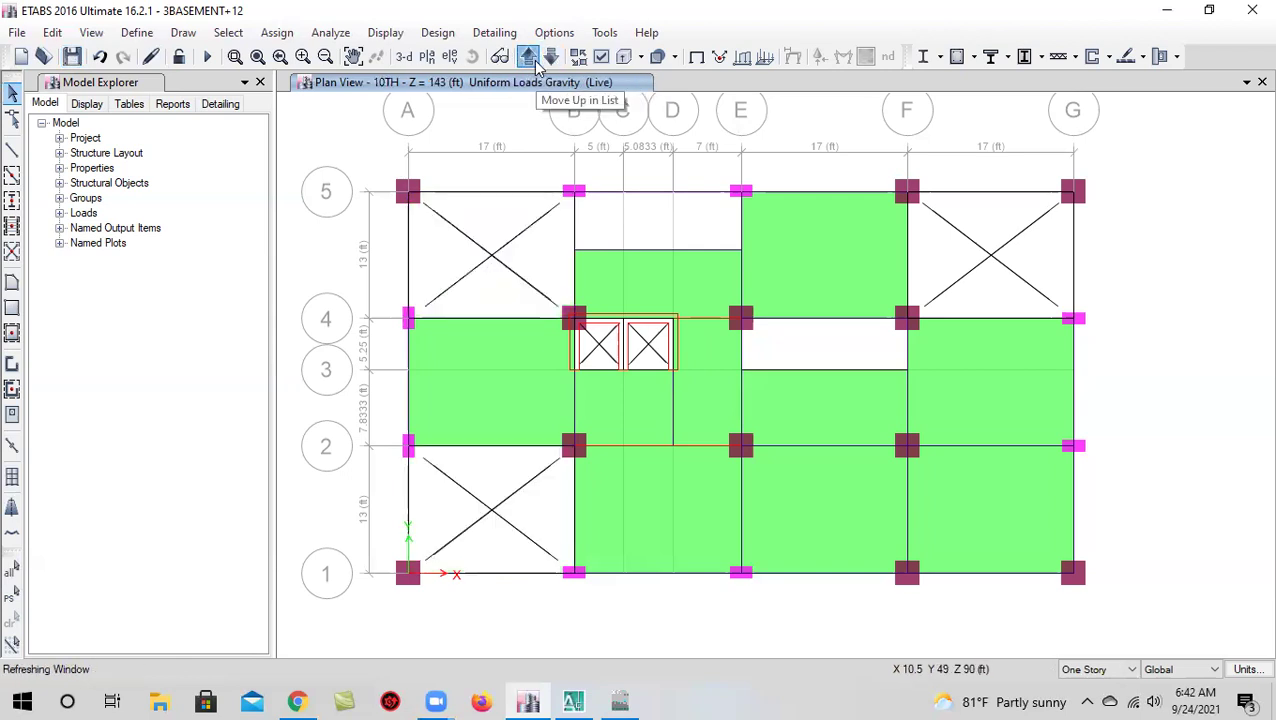
left_click(534, 62)
left_click(534, 62)
left_click(547, 62)
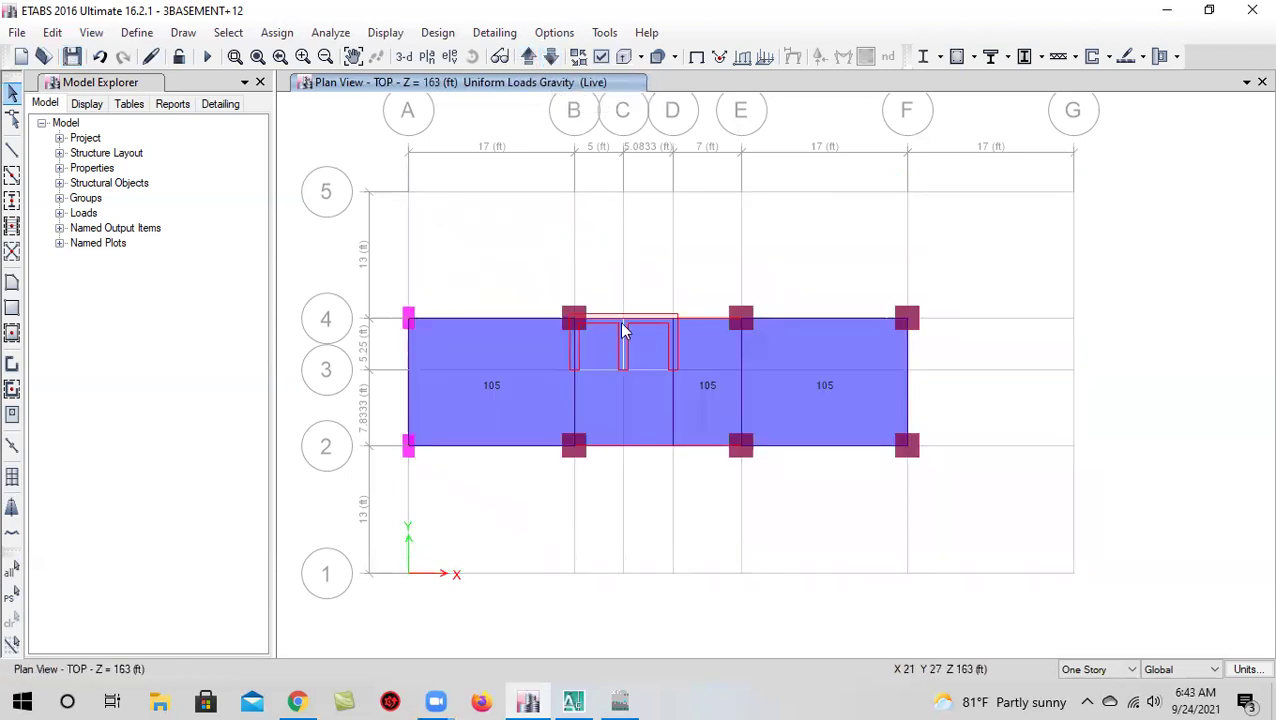
scroll(618, 364, "up", 3)
scroll(618, 364, "down", 3)
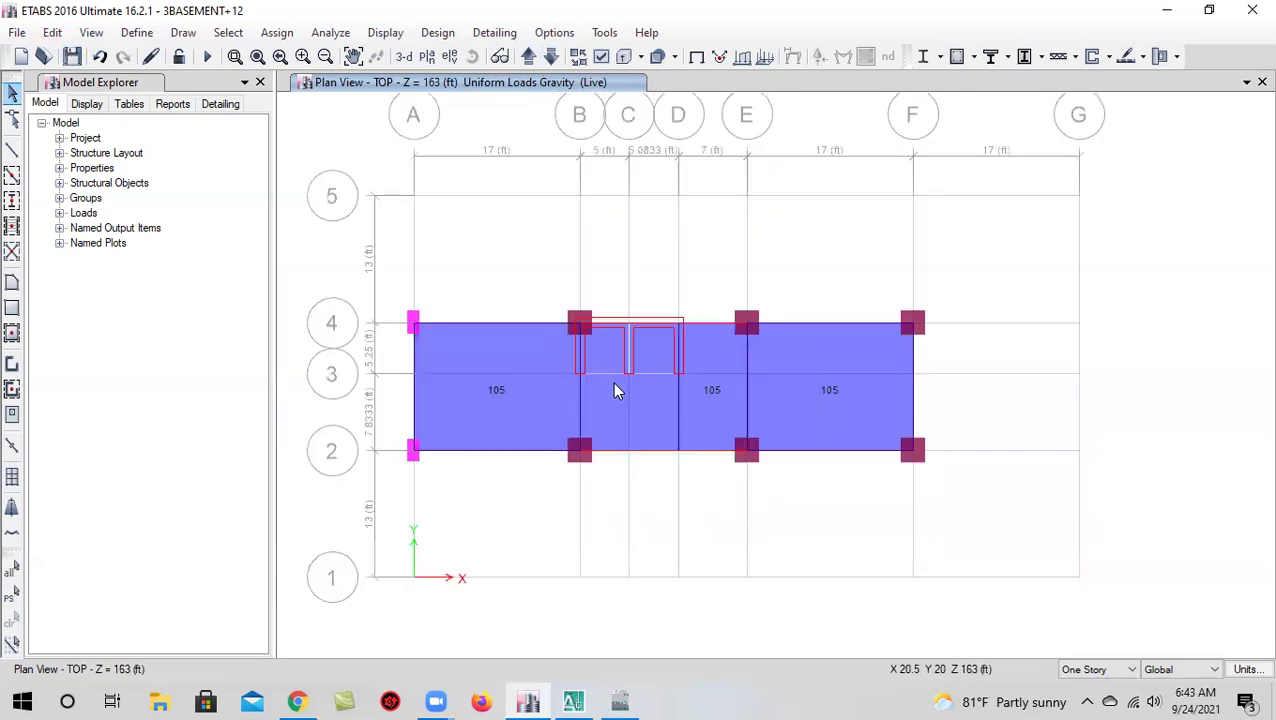
left_click(614, 354)
left_click(651, 349)
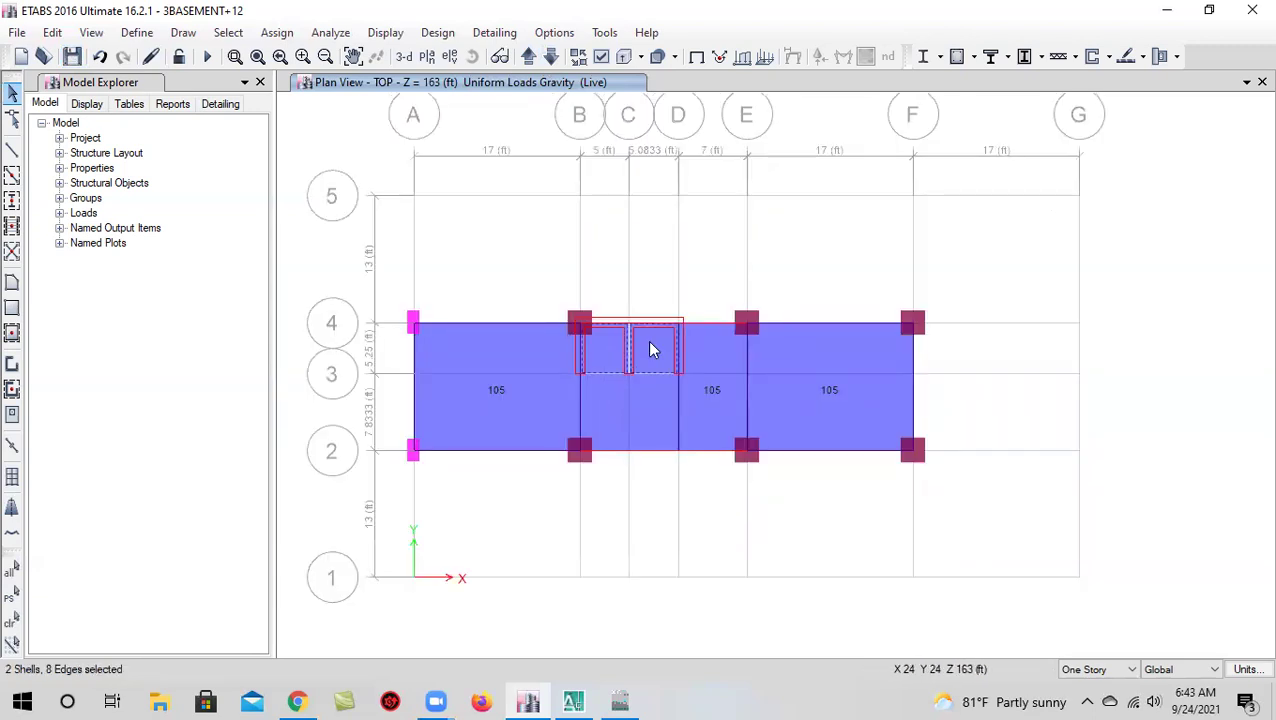
Assign a 105 lb/ft² uniform gravity load under the FF pattern to the selected lift-core slabs and save the model
left_click(284, 36)
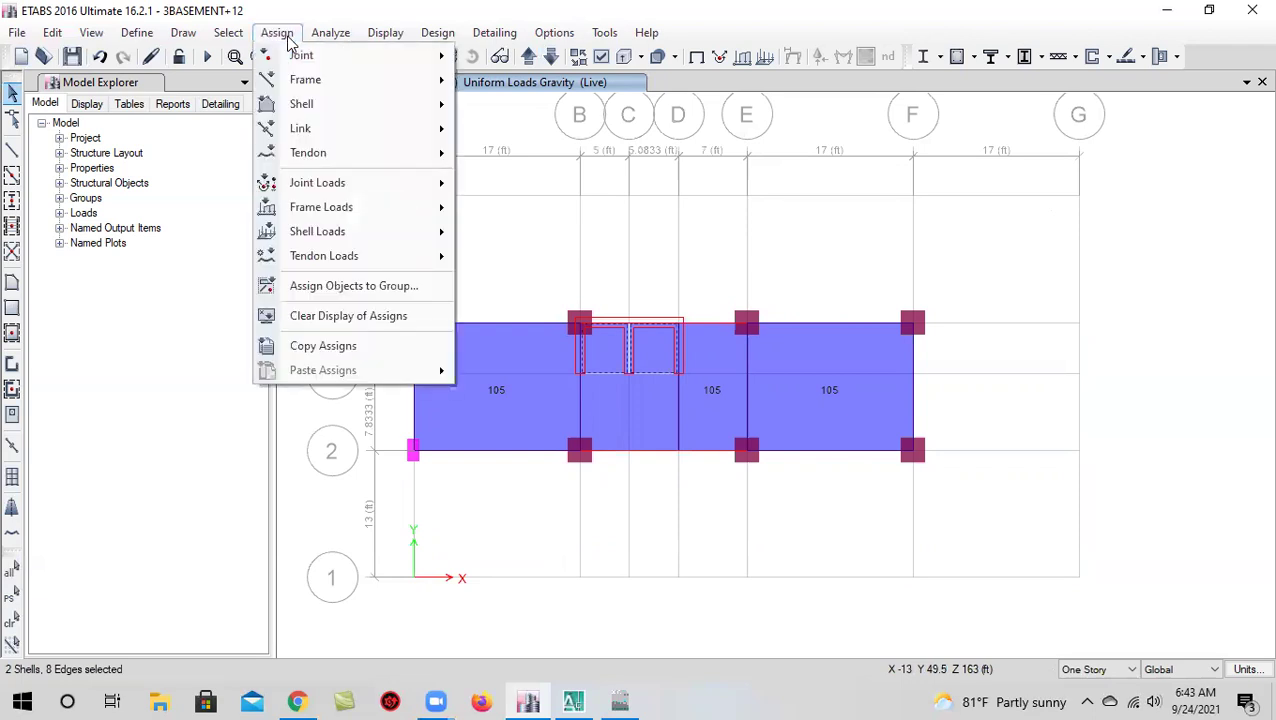
mouse_move(375, 235)
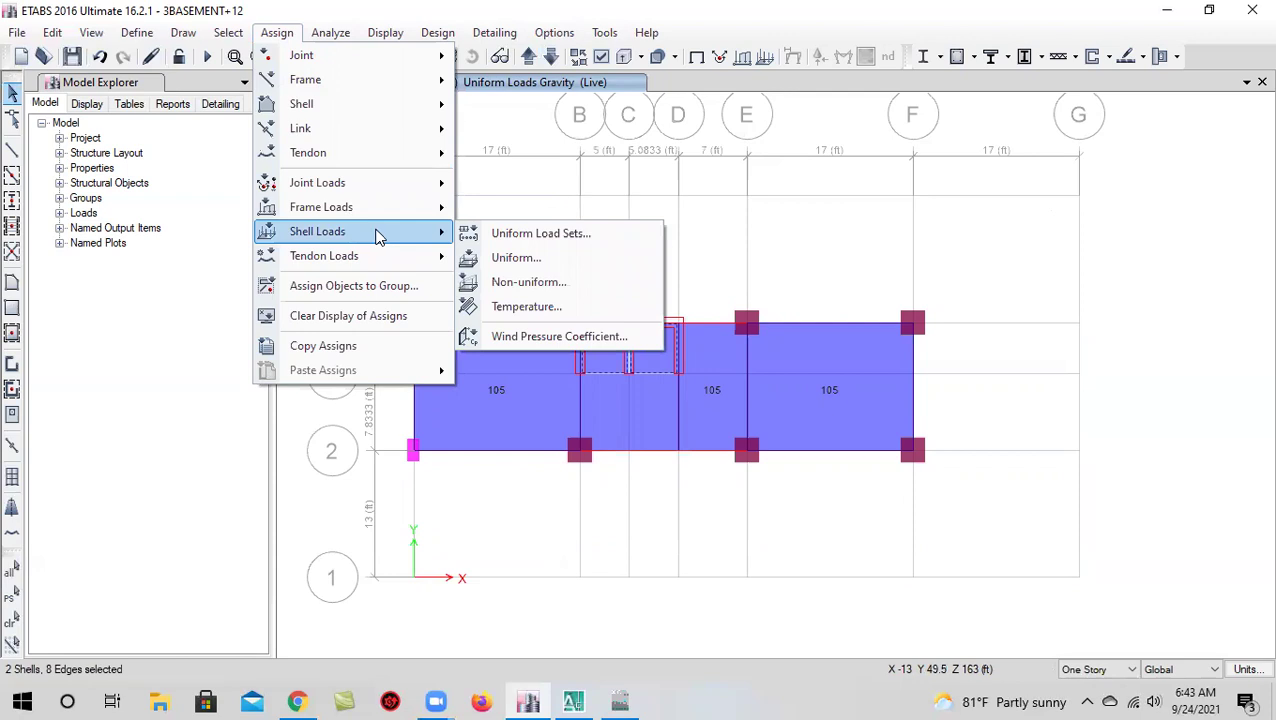
left_click(502, 258)
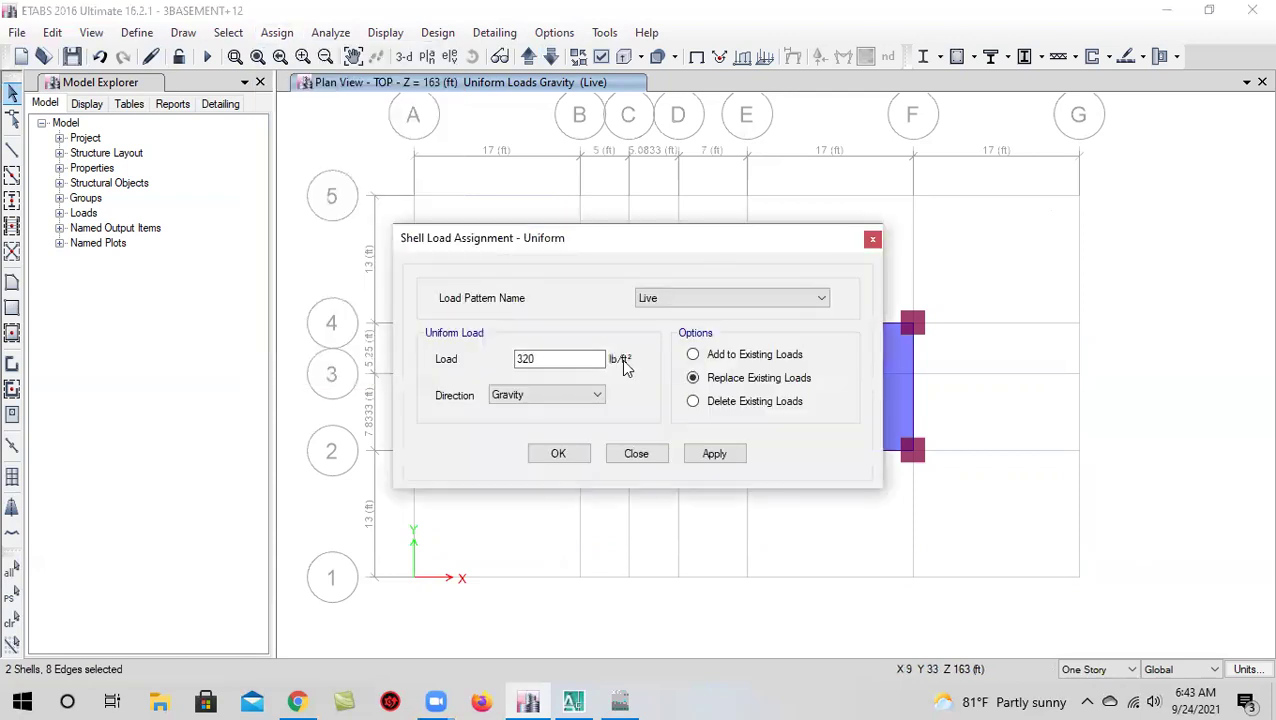
left_click(703, 300)
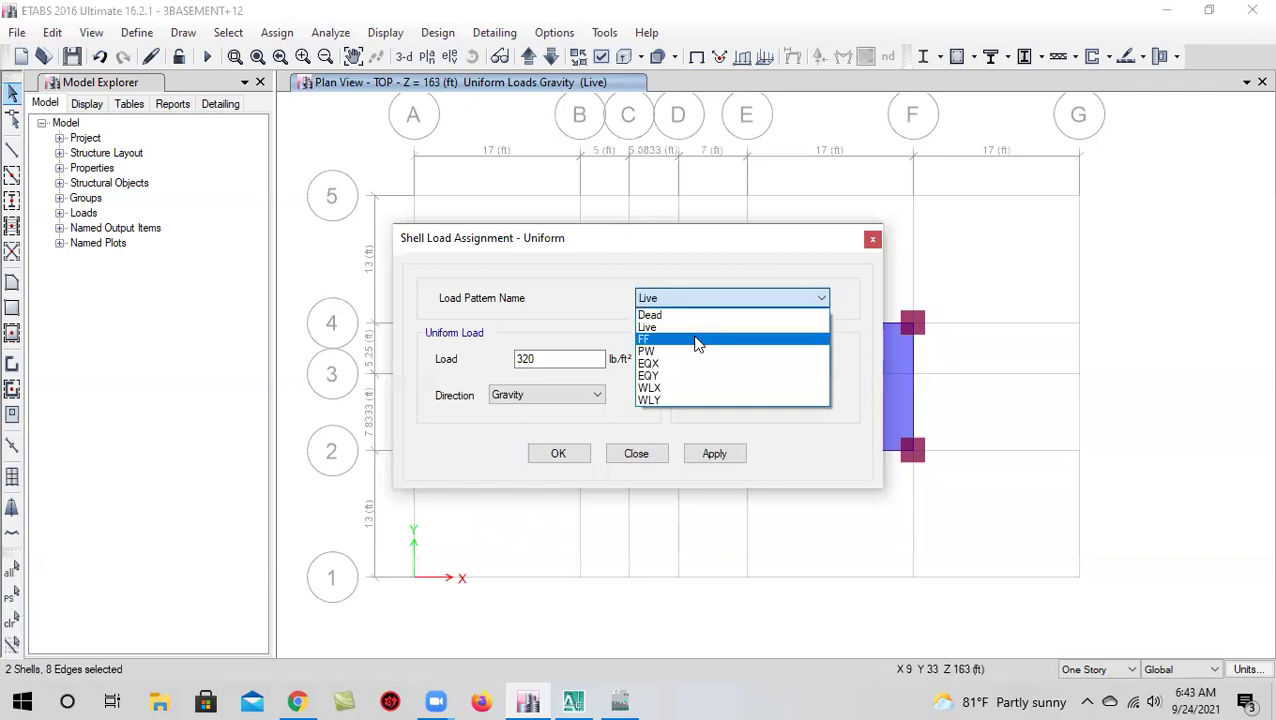
left_click(698, 339)
left_click(586, 360)
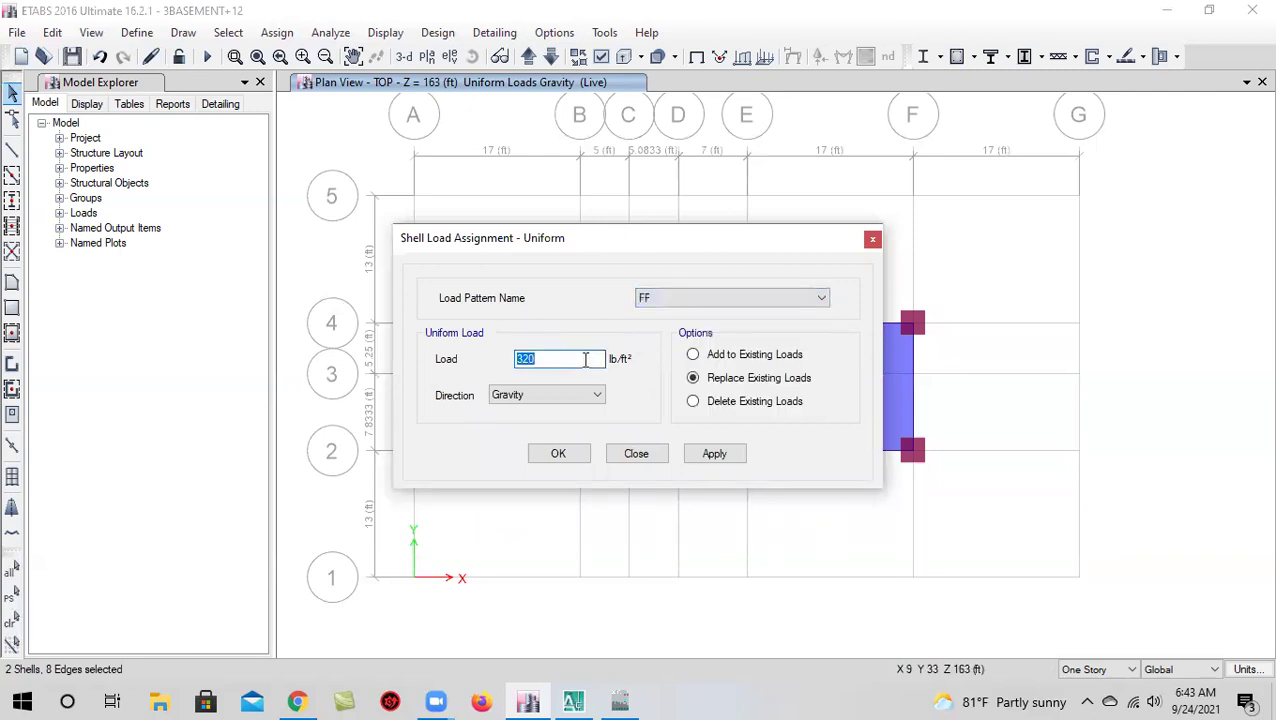
left_click(716, 455)
left_click(560, 454)
scroll(603, 376, "up", 3)
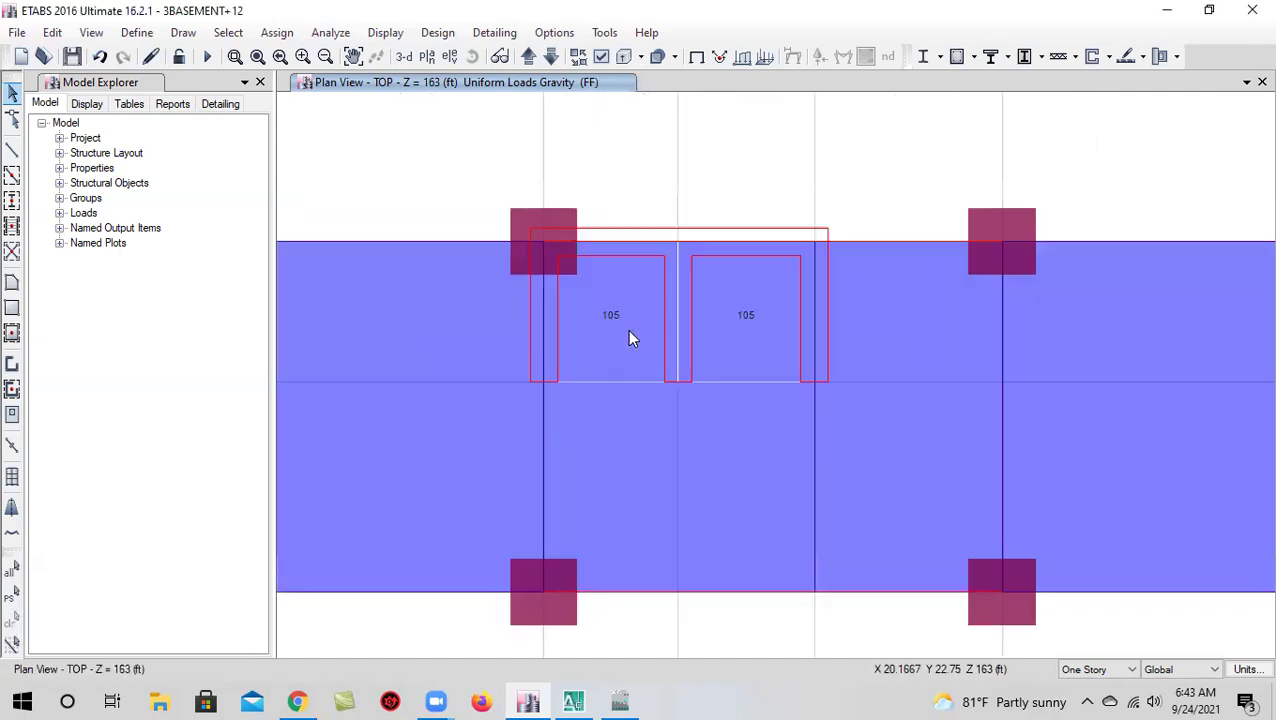
scroll(629, 336, "down", 3)
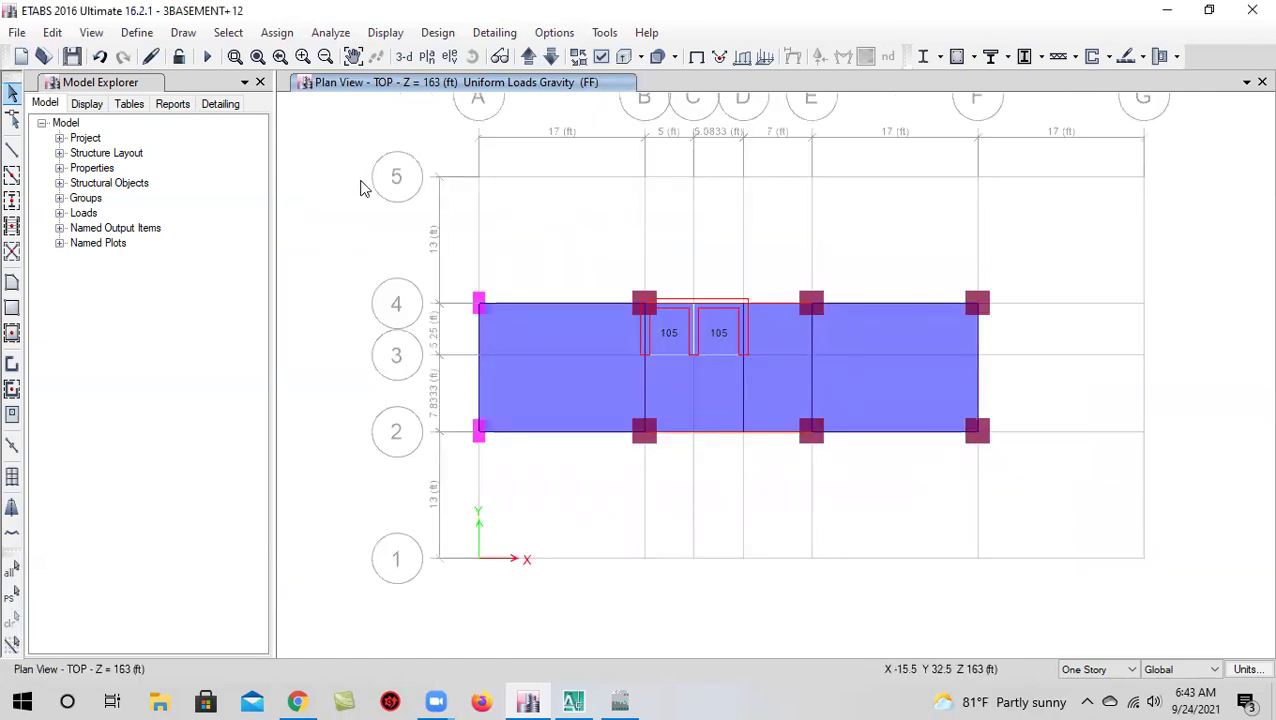
left_click(78, 60)
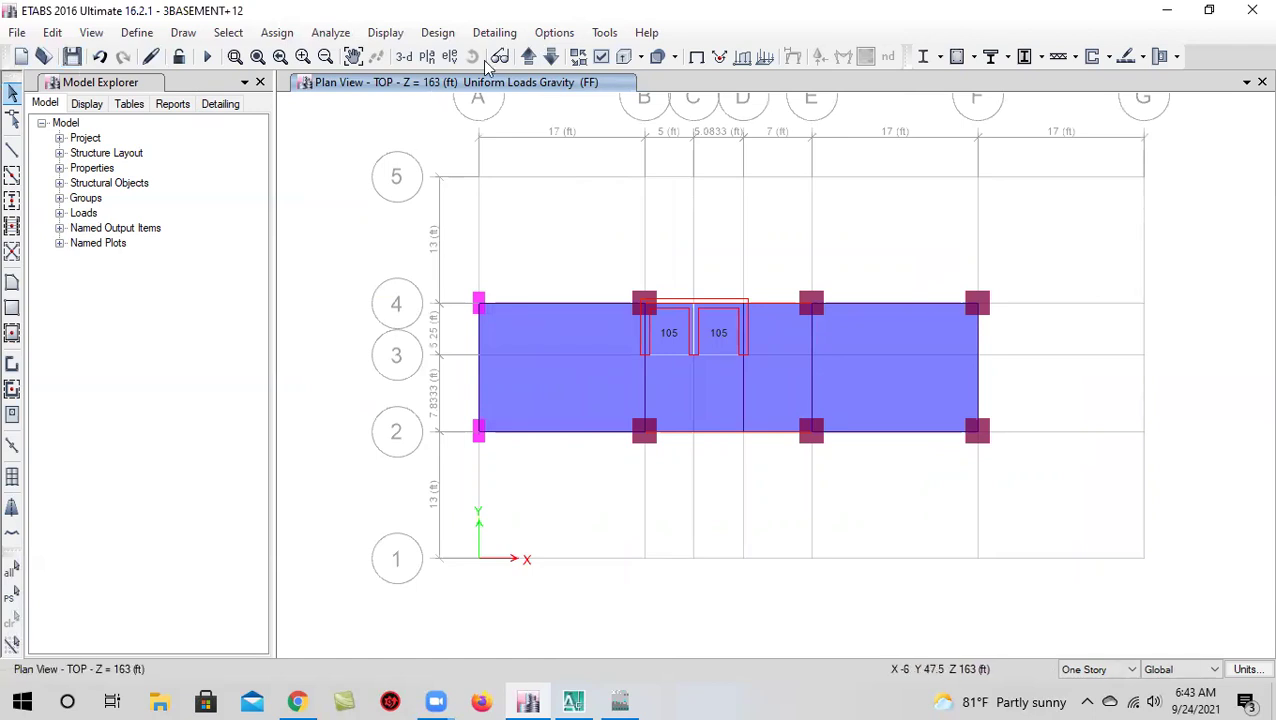
Display the plan view of BASE-03 and select all its green floor slabs, leaving out the corner slab between grids A–B and 4–5
left_click(528, 58)
left_click(528, 58)
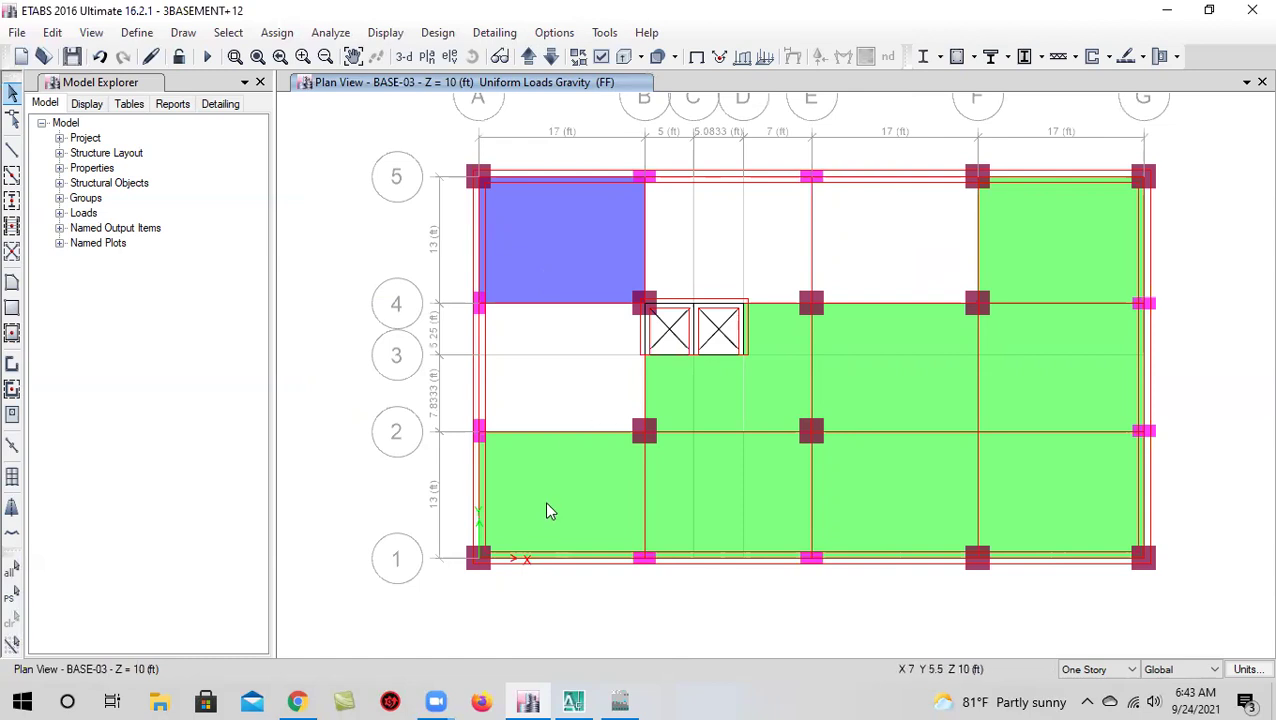
left_click(722, 509)
left_click(900, 392)
left_click(705, 399)
left_click(704, 392)
left_click(1069, 260)
left_click(1057, 373)
left_click(1034, 492)
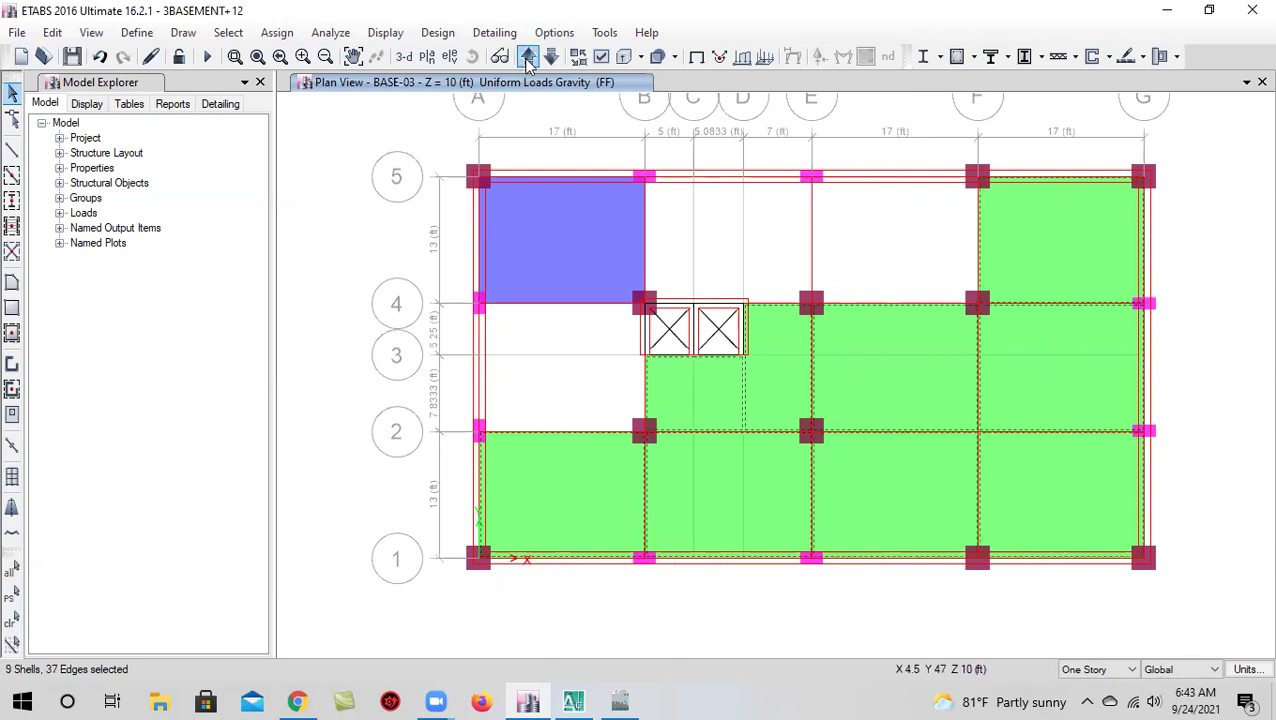
Display the plan view of BASE-02 and add its floor slabs between grids 2 and 5 to the selection, except the lift openings
left_click(528, 56)
left_click(541, 228)
left_click(694, 256)
left_click(799, 340)
left_click(716, 410)
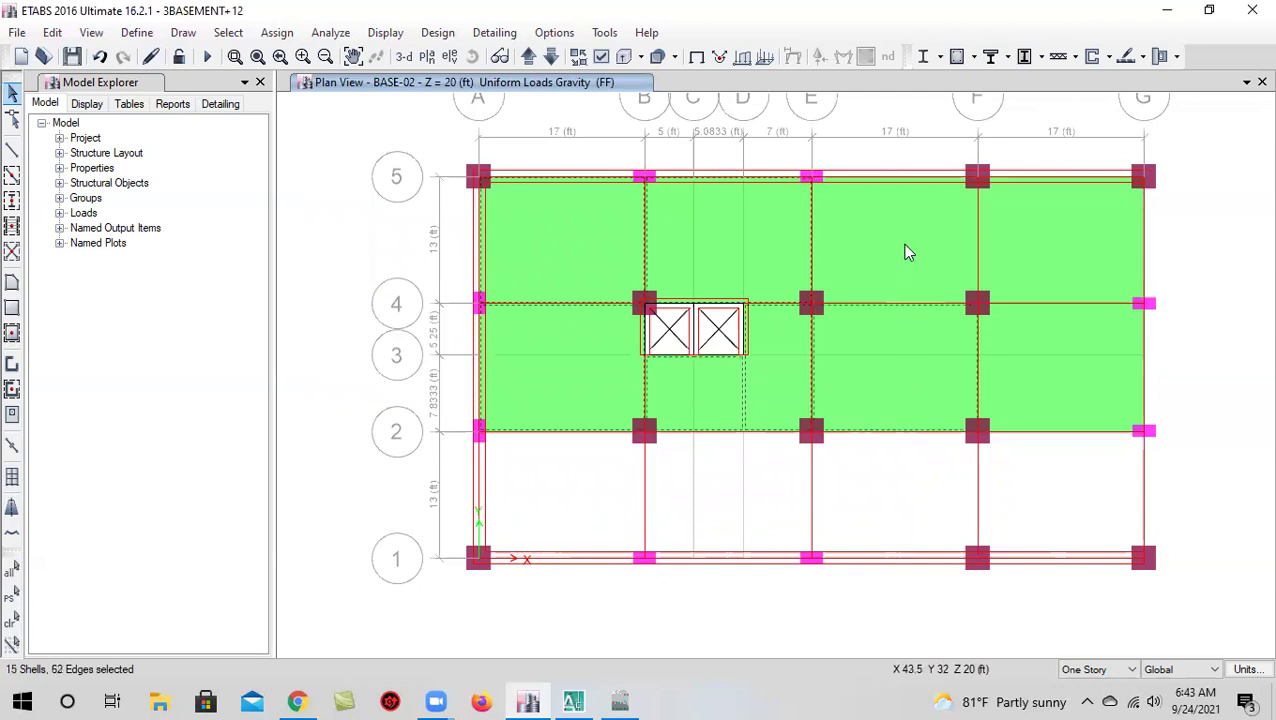
left_click(1065, 343)
left_click(1059, 359)
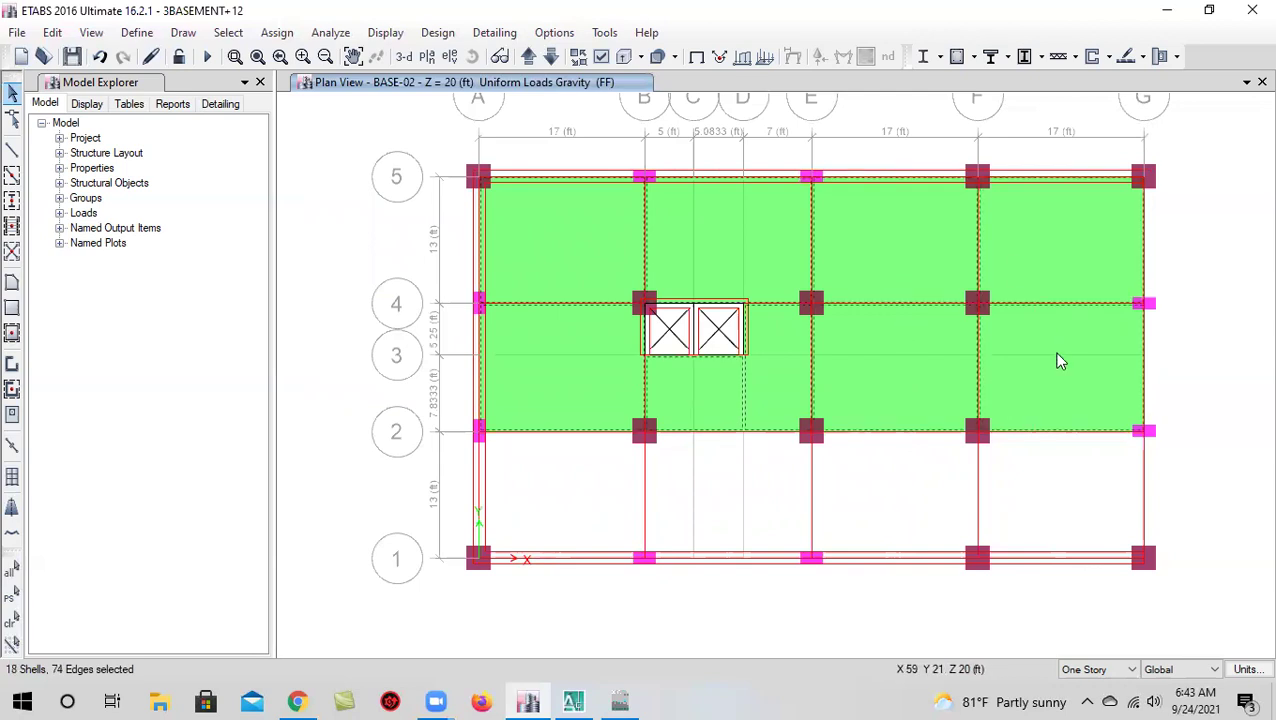
Display the plan view of BASE-1 and add all its floor slabs to the selection, except the lift openings
left_click(528, 56)
left_click(555, 239)
left_click(572, 370)
left_click(580, 455)
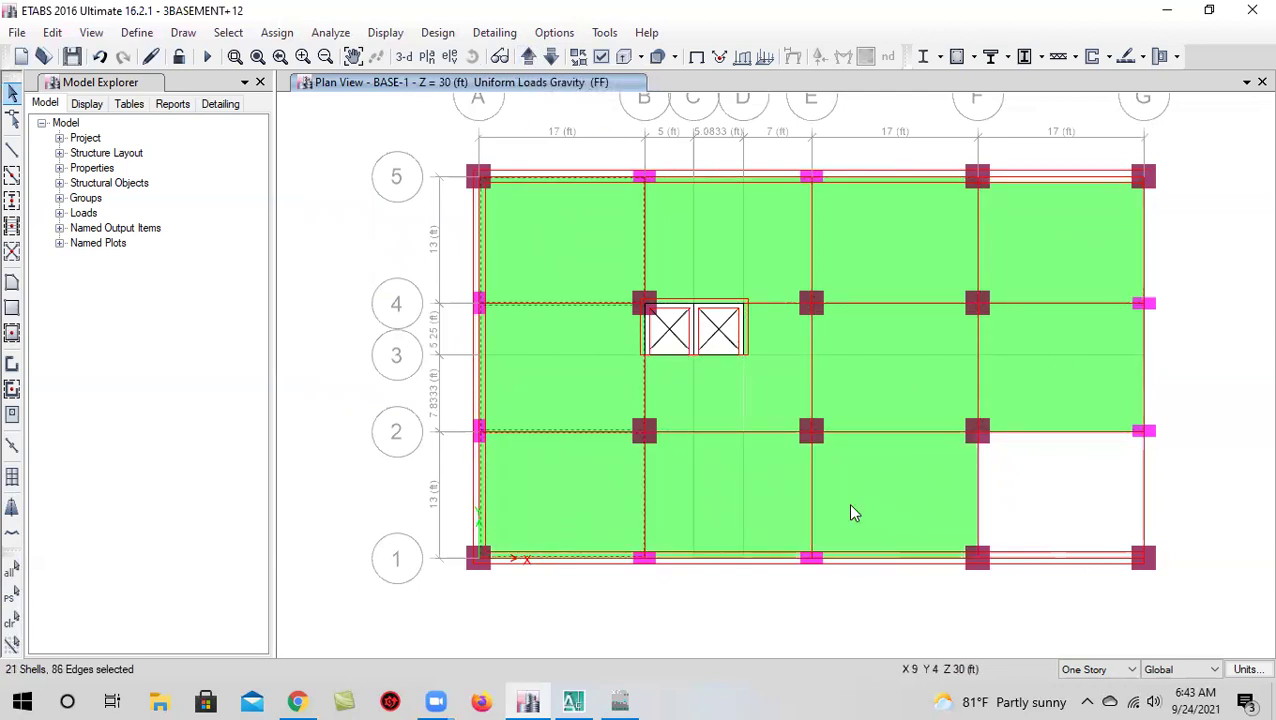
left_click(724, 507)
left_click(692, 404)
left_click(789, 399)
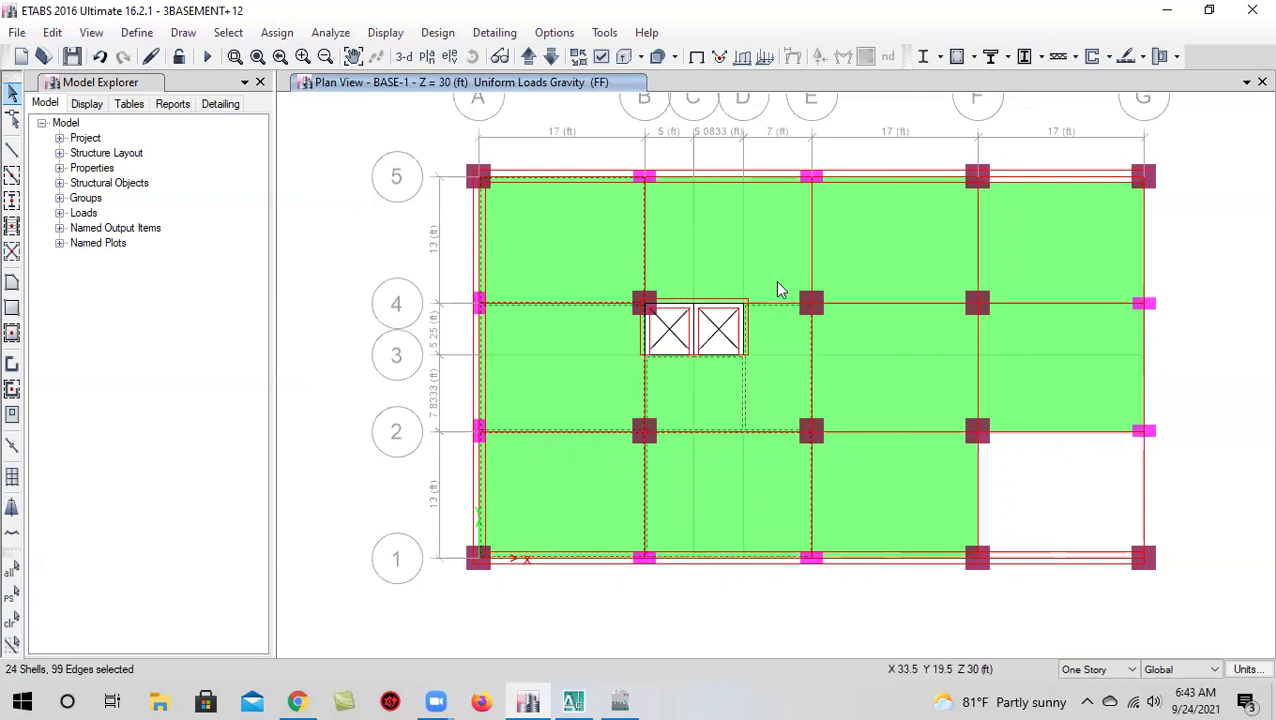
left_click(860, 256)
left_click(1022, 268)
left_click(1054, 387)
left_click(868, 407)
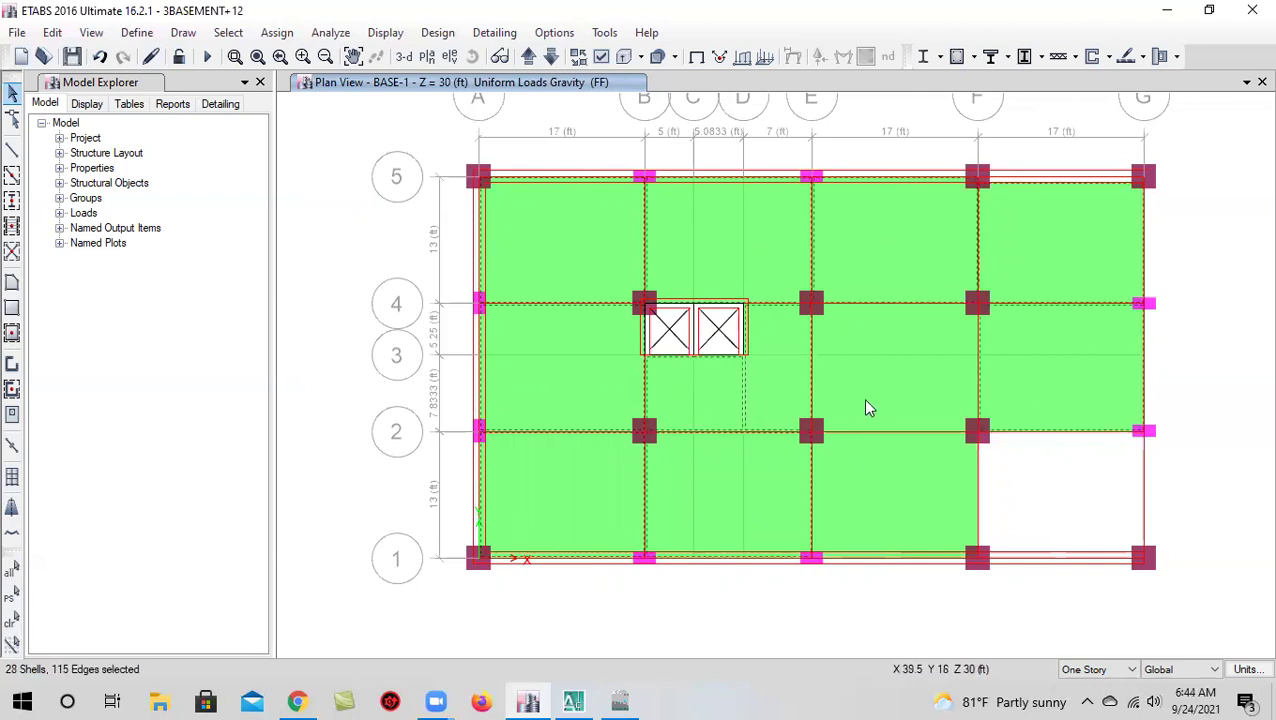
left_click(874, 492)
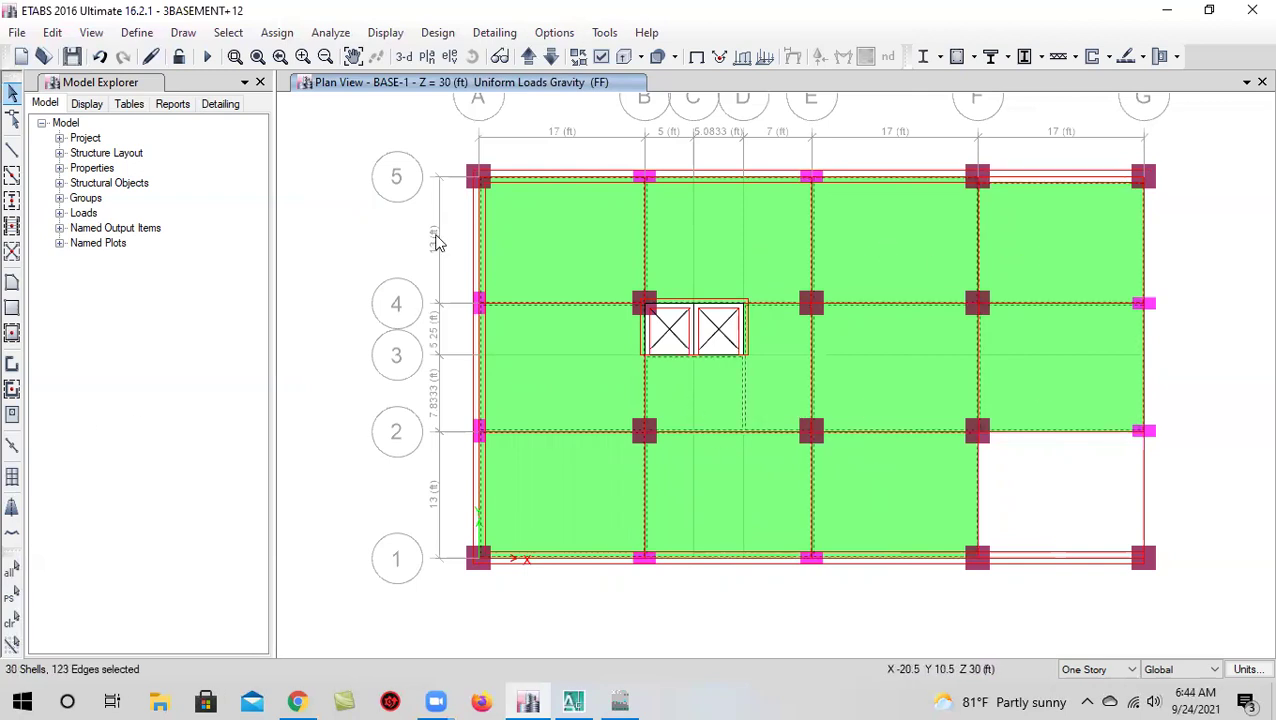
Display the GF plan, switch to the 3-D view and examine the basement levels and ramps from a rotated viewpoint
left_click(529, 58)
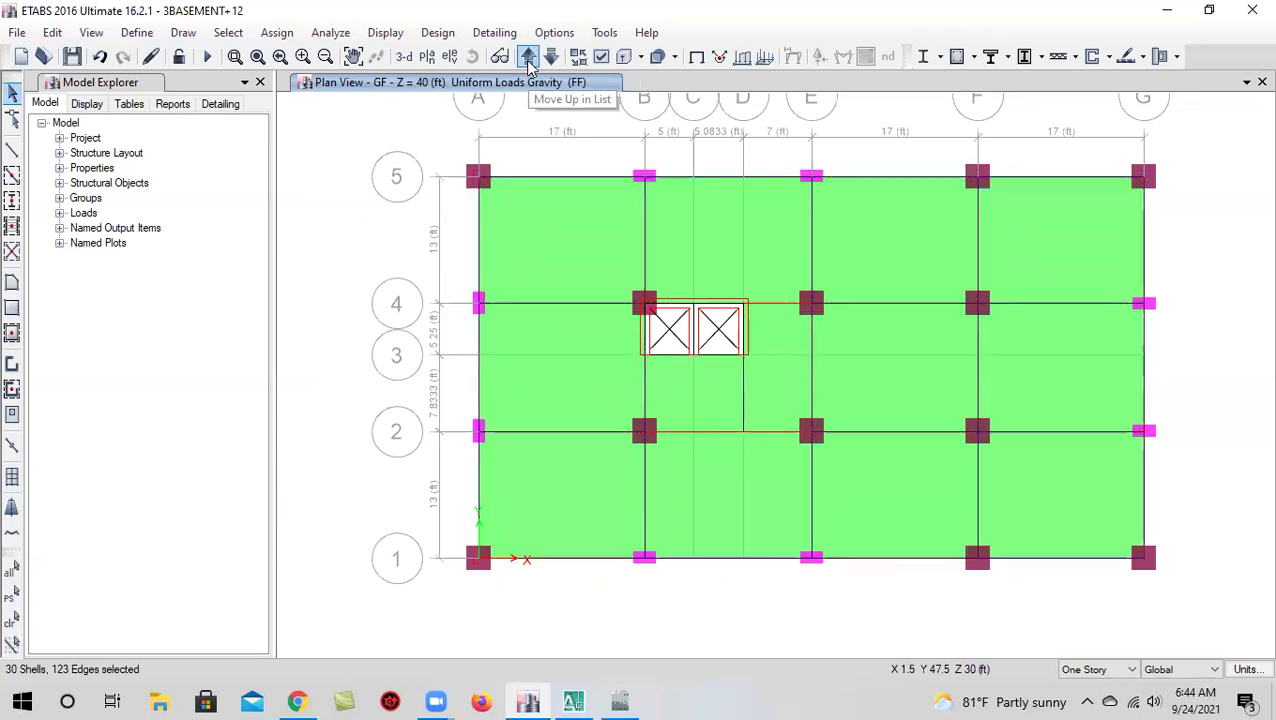
left_click(404, 57)
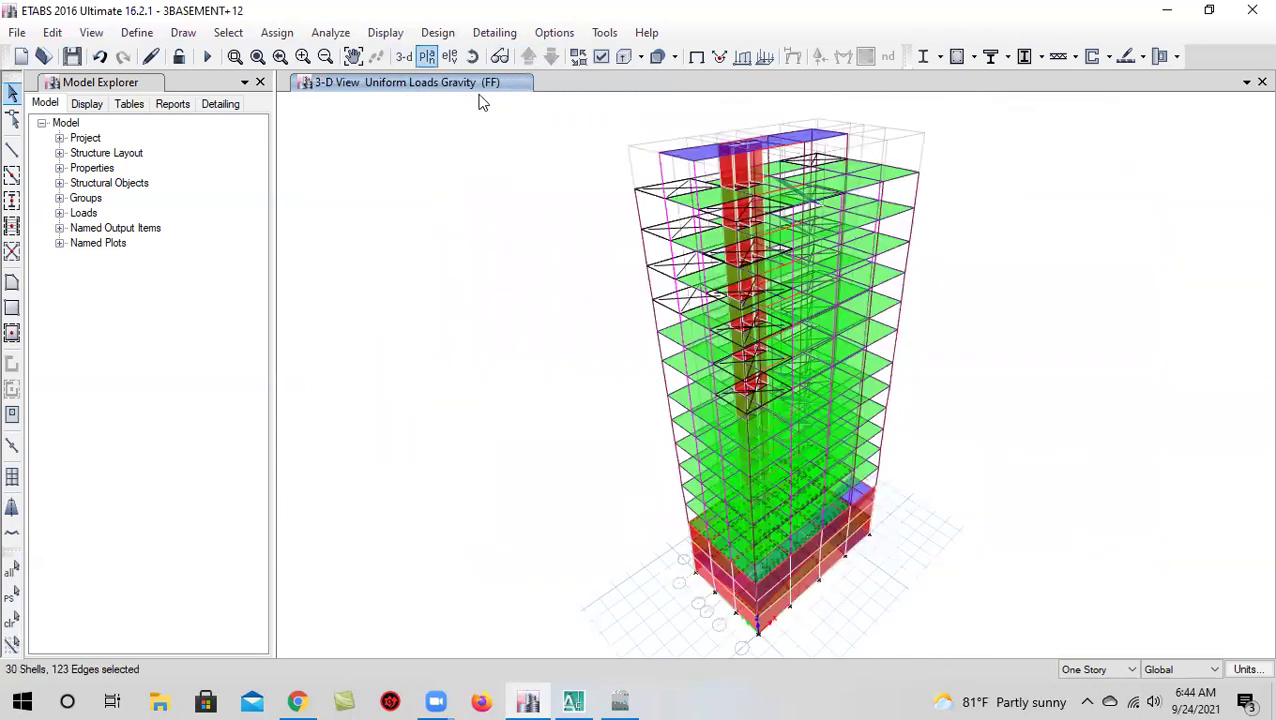
left_click(473, 57)
mouse_move(617, 579)
left_mouse_down()
mouse_move(578, 536)
mouse_move(603, 566)
left_mouse_up()
middle_click_drag(602, 558, 560, 450)
scroll(775, 507, "up", 4)
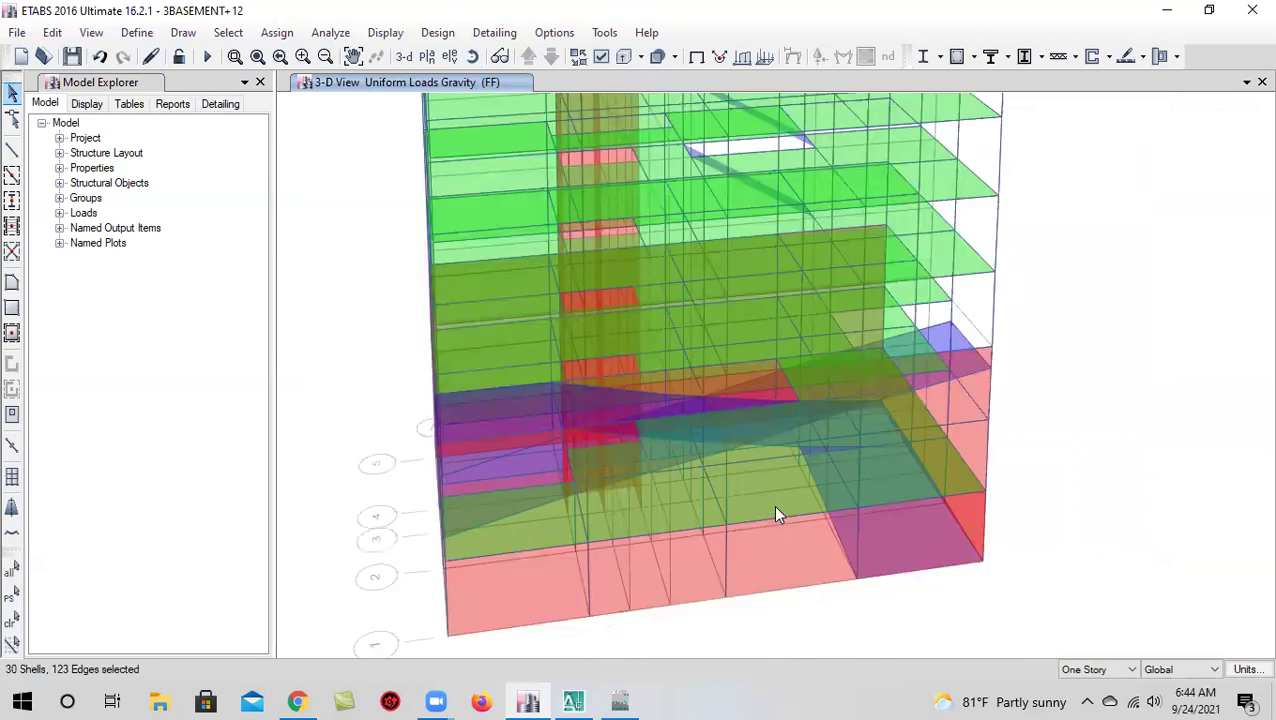
scroll(778, 514, "down", 5)
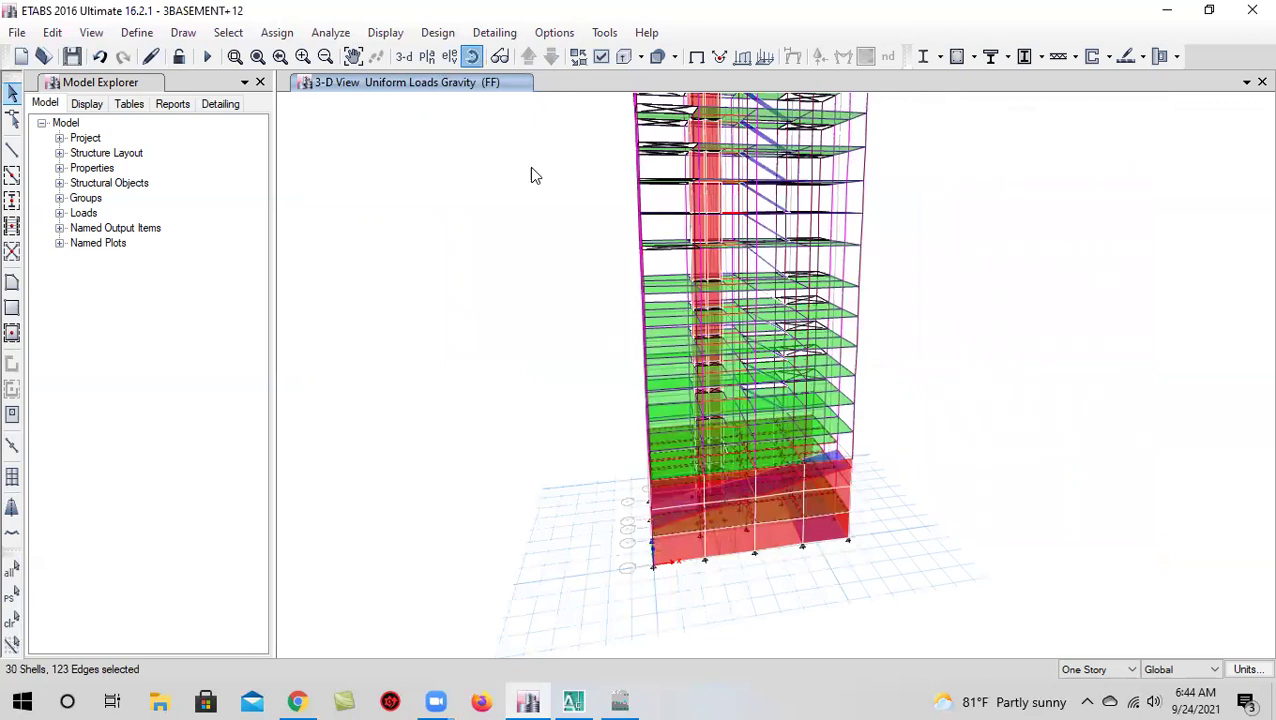
Review the list of defined load patterns without changing it
left_click(472, 57)
left_click_drag(575, 548, 630, 558)
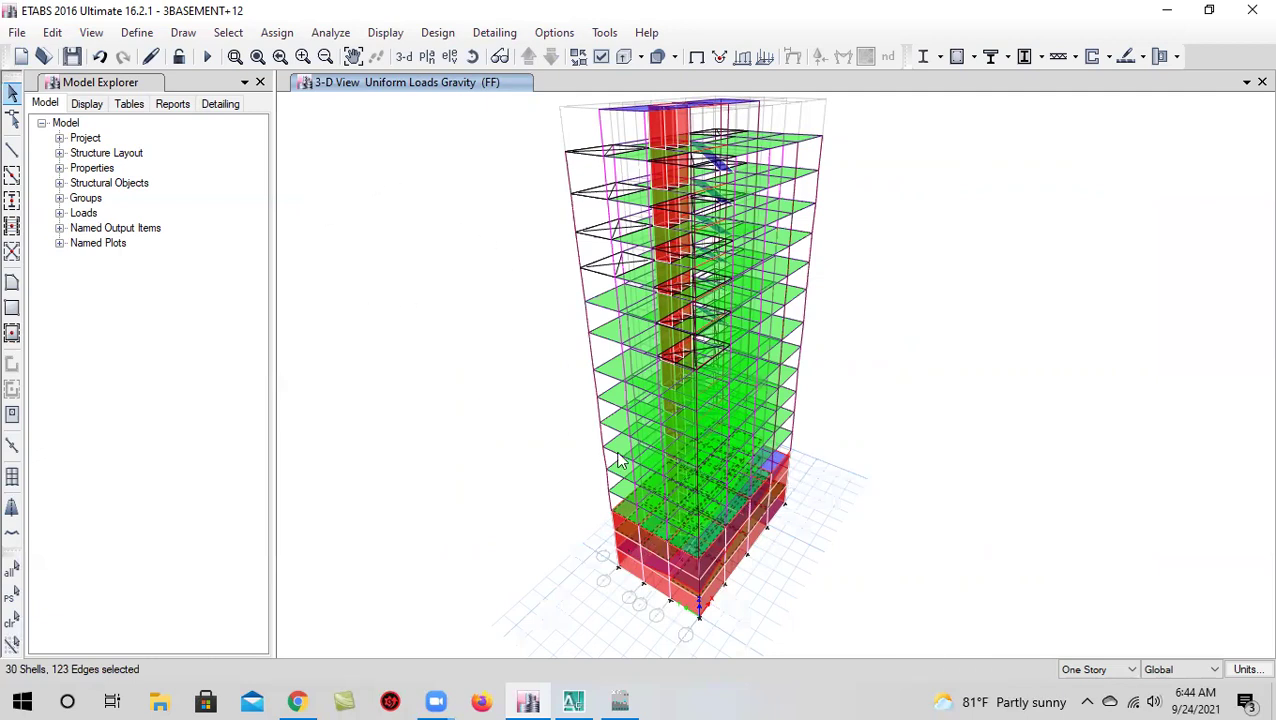
left_click(137, 32)
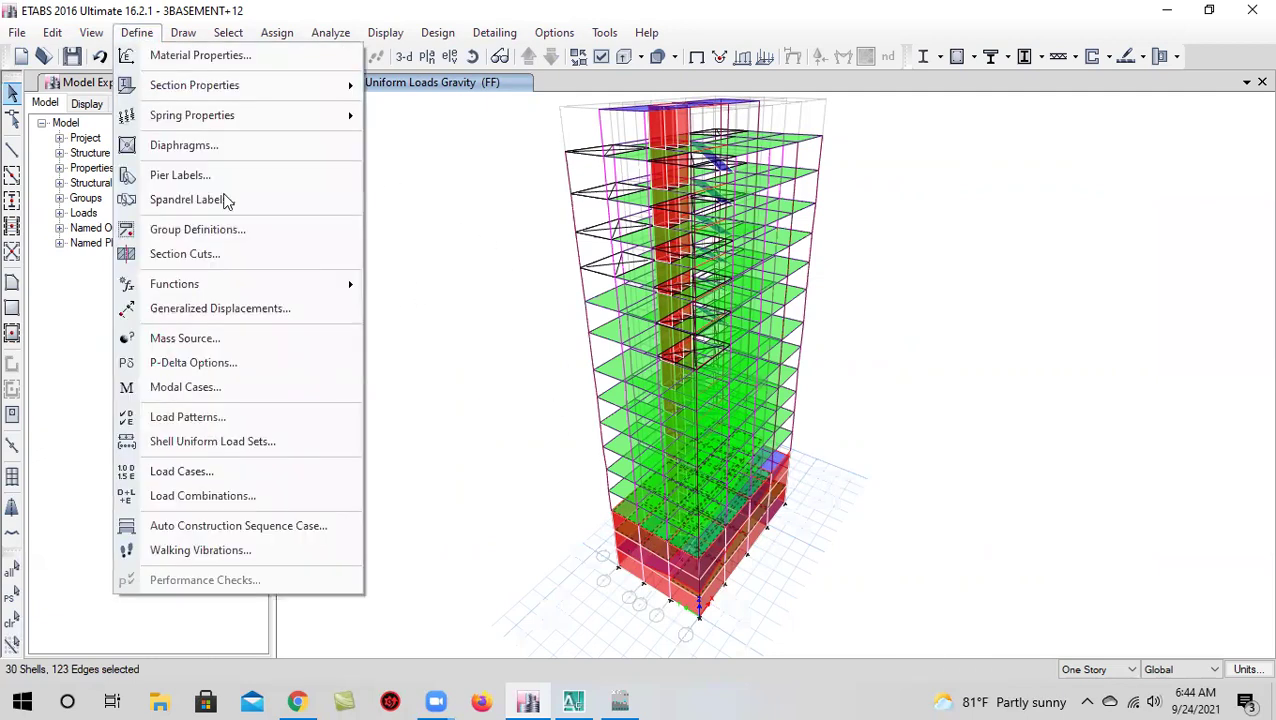
left_click(257, 419)
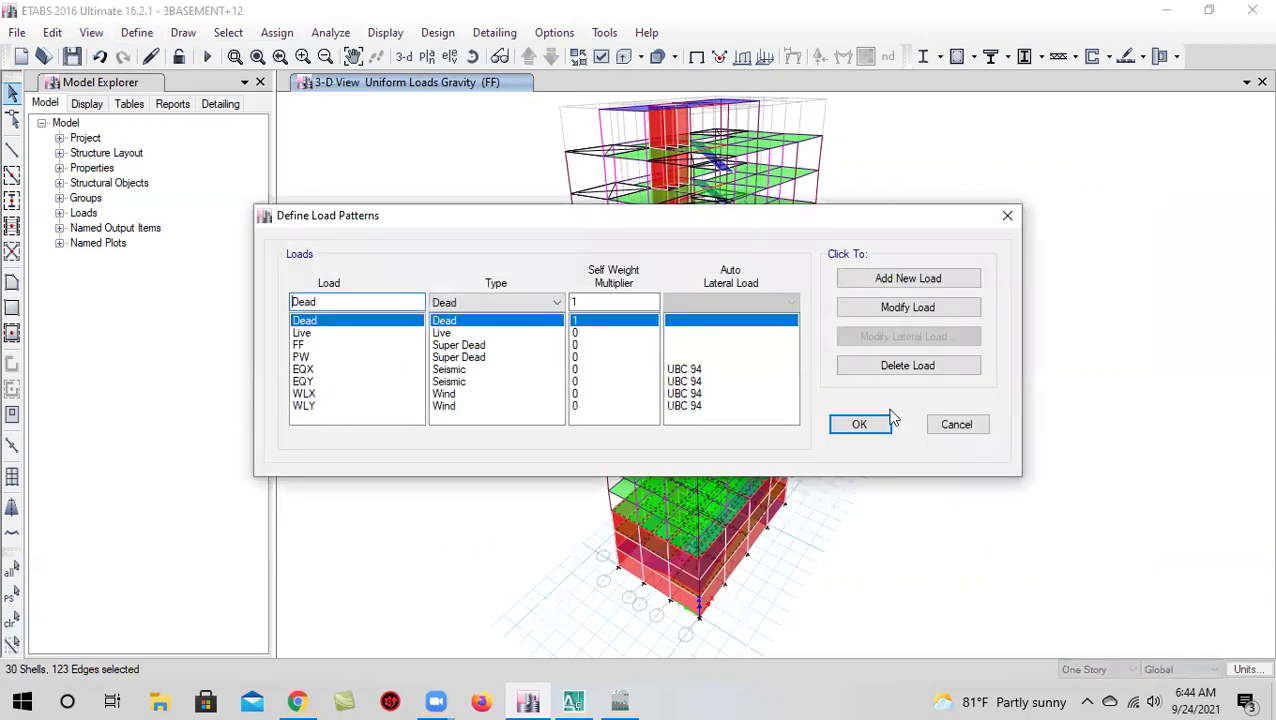
left_click(950, 425)
Assign a uniform Live load of 105 lb/ft² in the gravity direction to the selected basement slabs, replacing existing loads
left_click(278, 33)
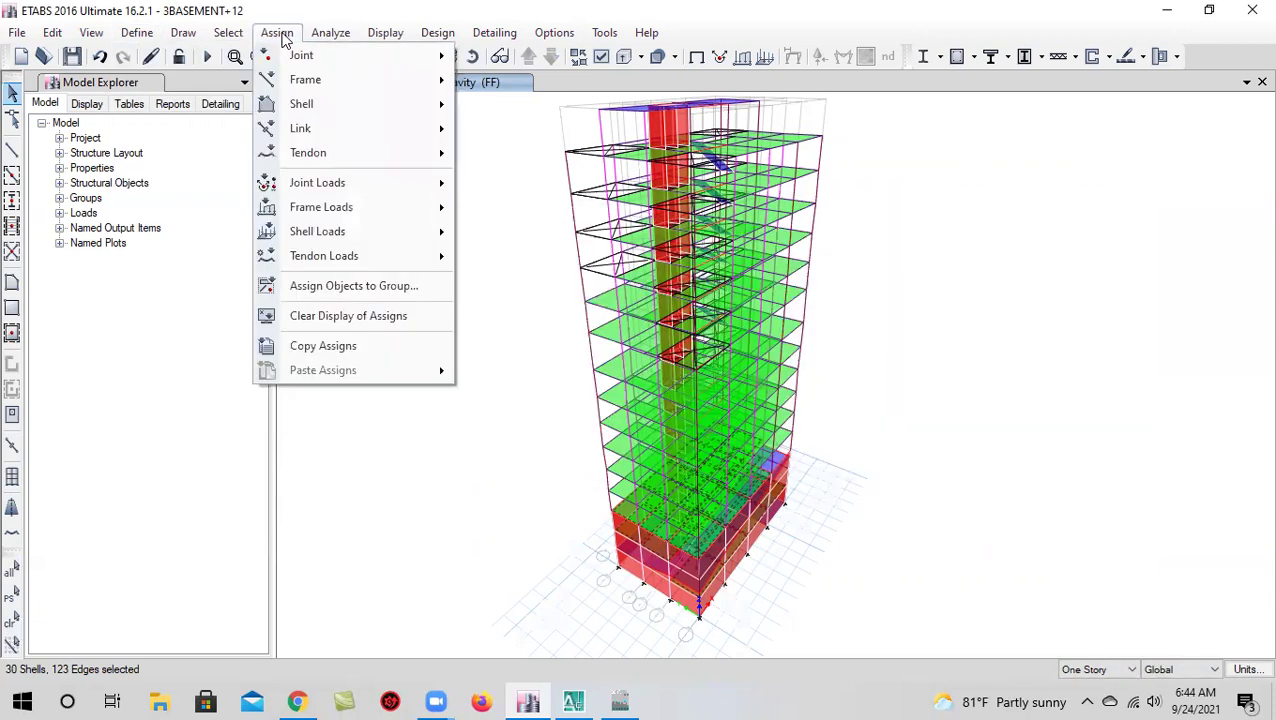
mouse_move(370, 233)
left_click(505, 256)
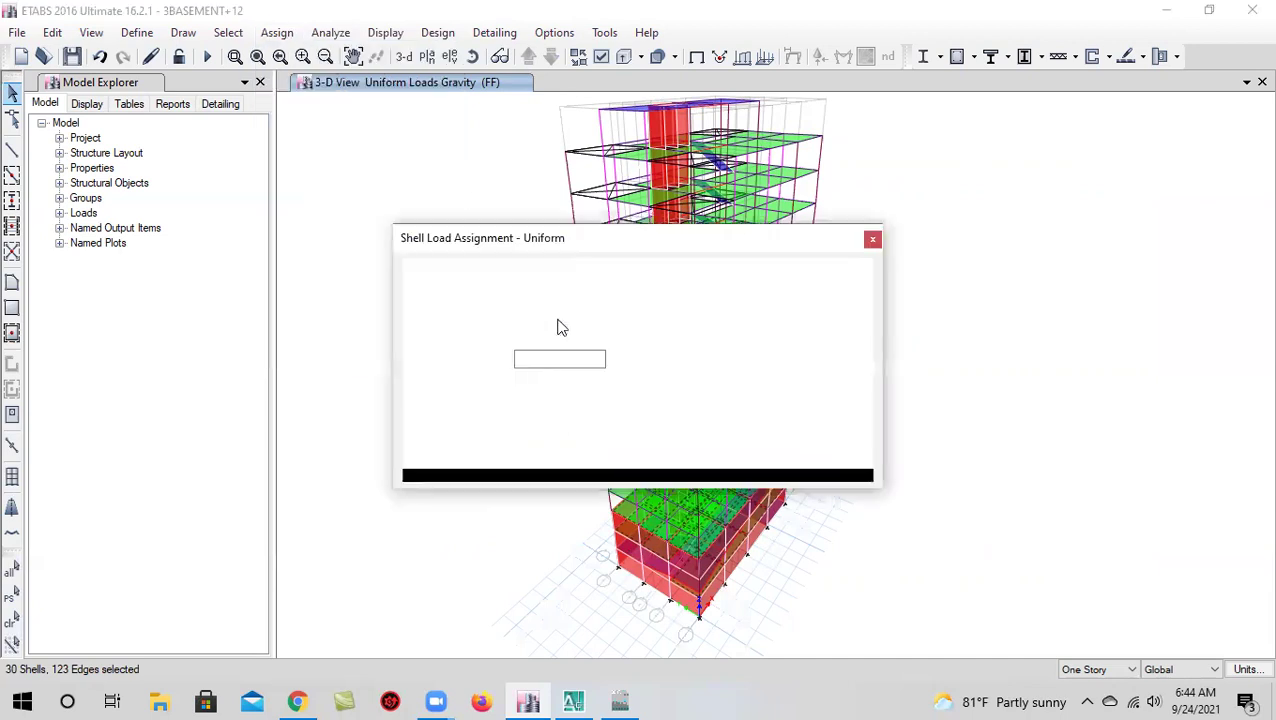
left_click(681, 299)
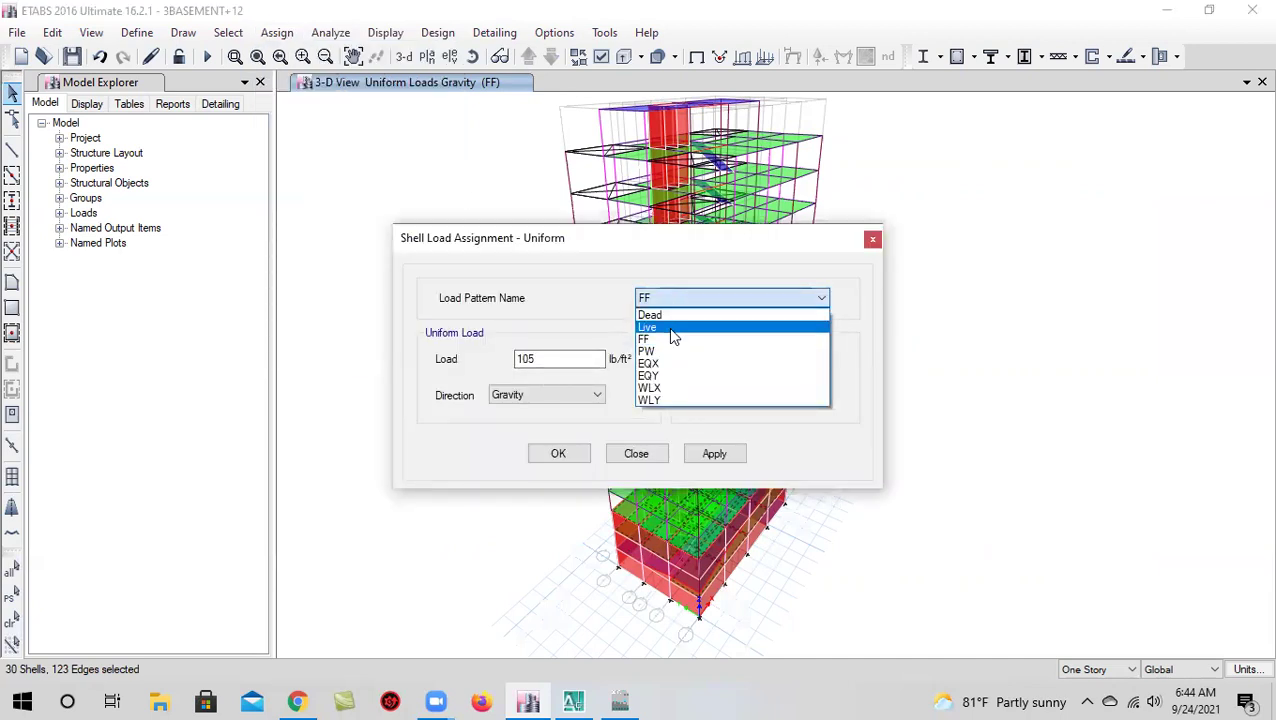
left_click(668, 327)
double_click(551, 359)
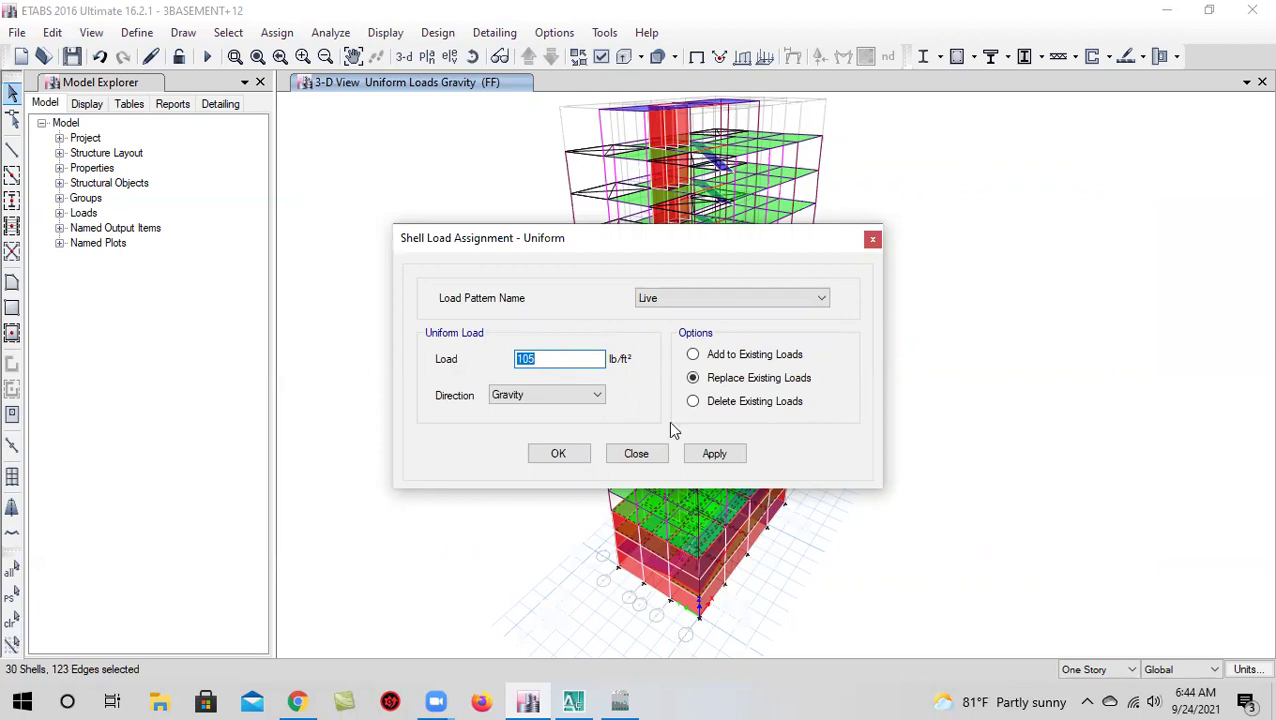
left_click(713, 453)
left_click(558, 453)
Save the model with the basement live loads assigned
scroll(617, 517, "up", 2)
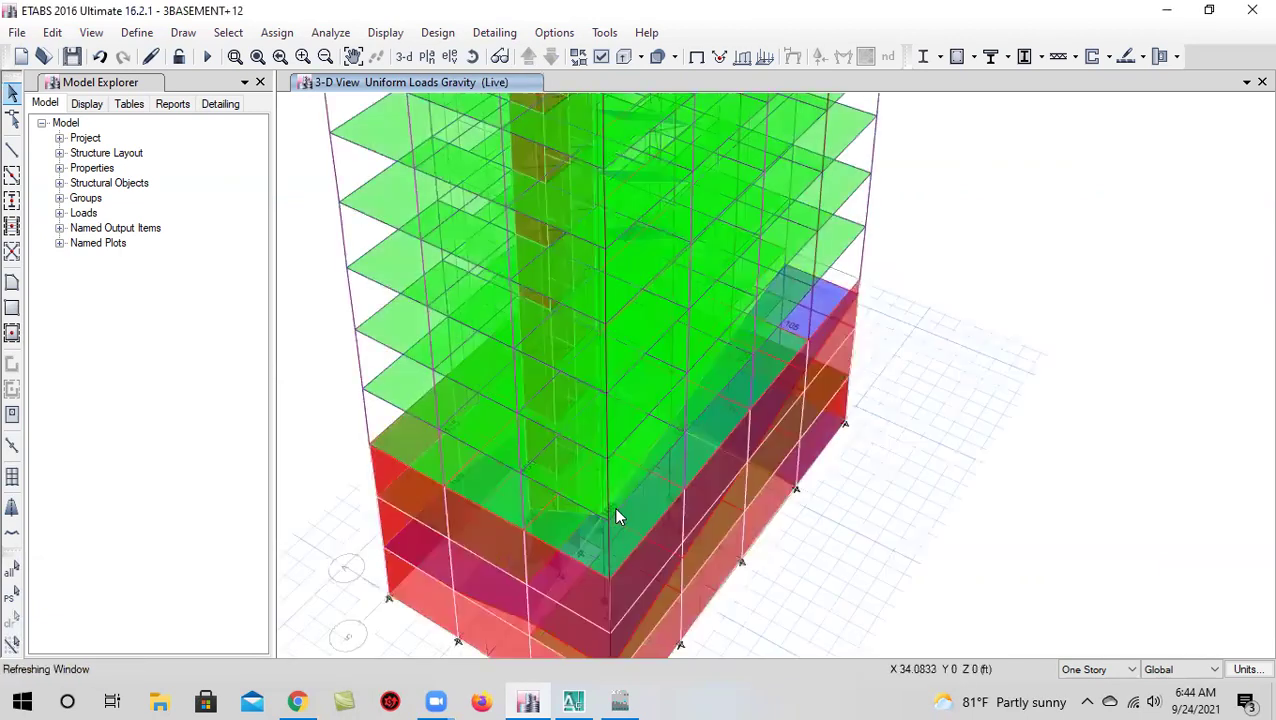
scroll(798, 406, "up", 3)
scroll(635, 373, "down", 5)
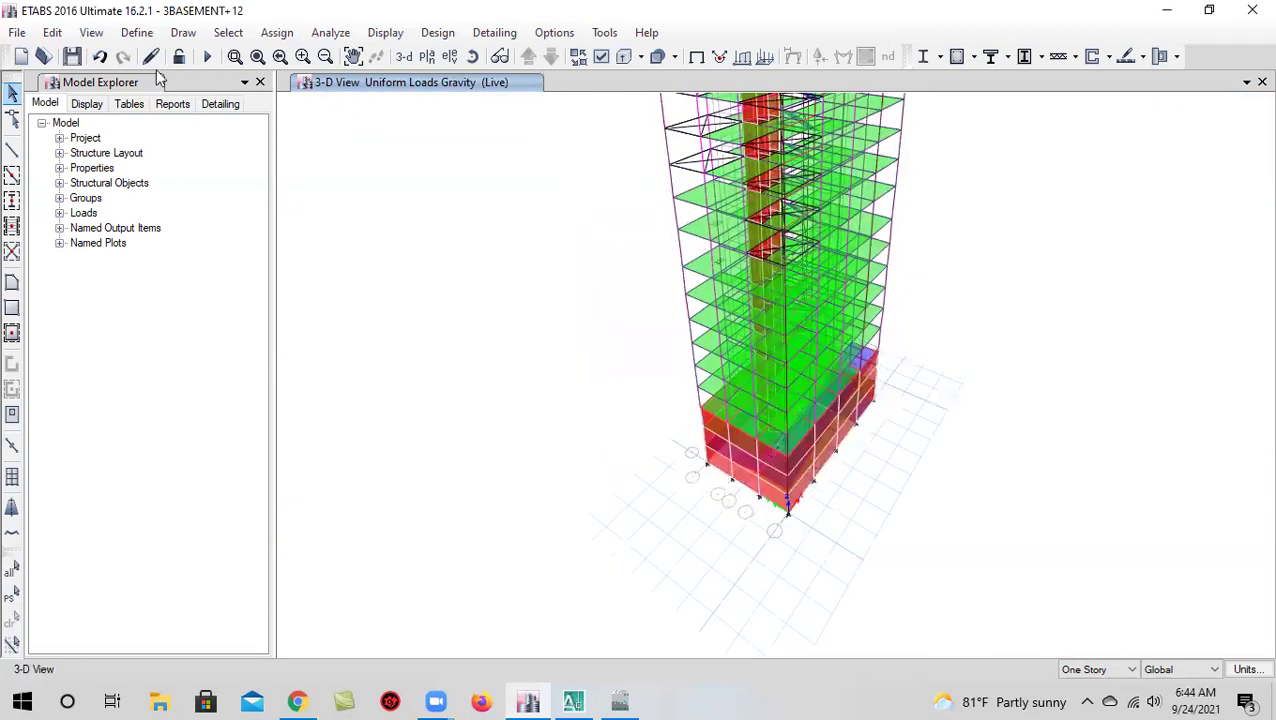
left_click(72, 56)
Examine the basement levels and ramps from several 3-D viewpoints and save the model again
left_click(470, 57)
left_click_drag(849, 466, 788, 478)
middle_click_drag(832, 428, 749, 498)
scroll(722, 477, "up", 4)
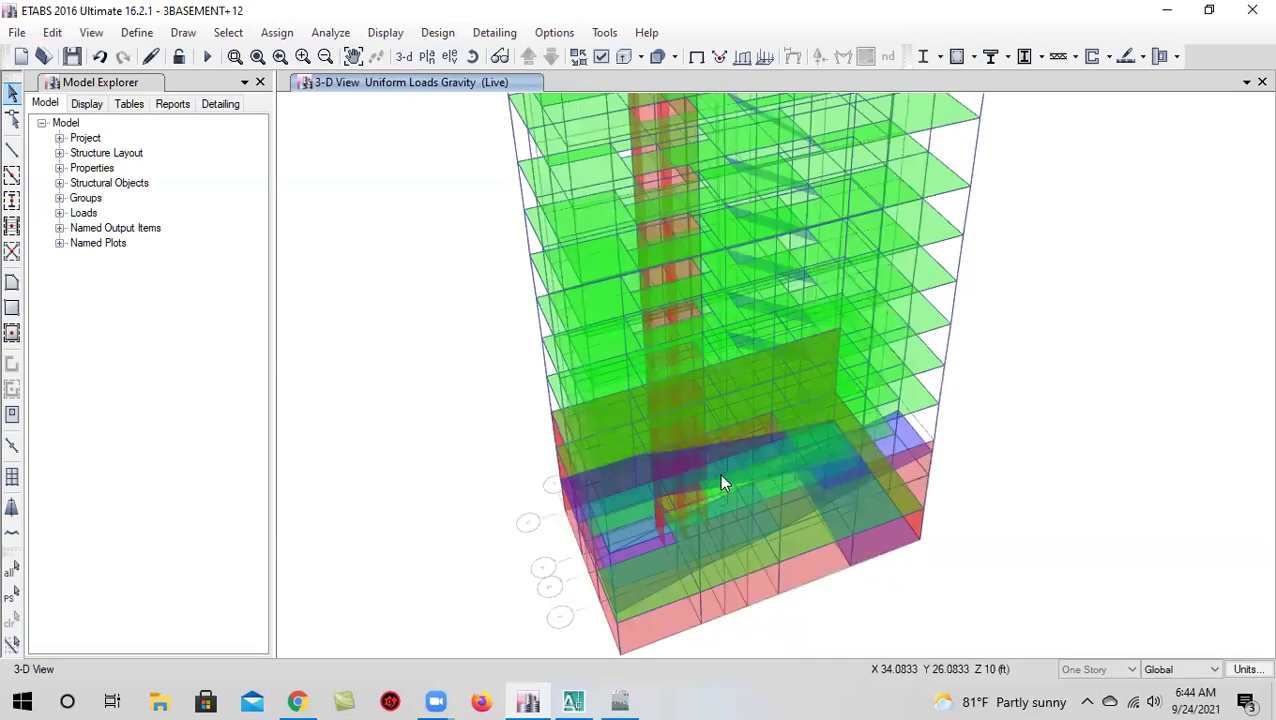
scroll(735, 485, "down", 3)
scroll(728, 487, "up", 3)
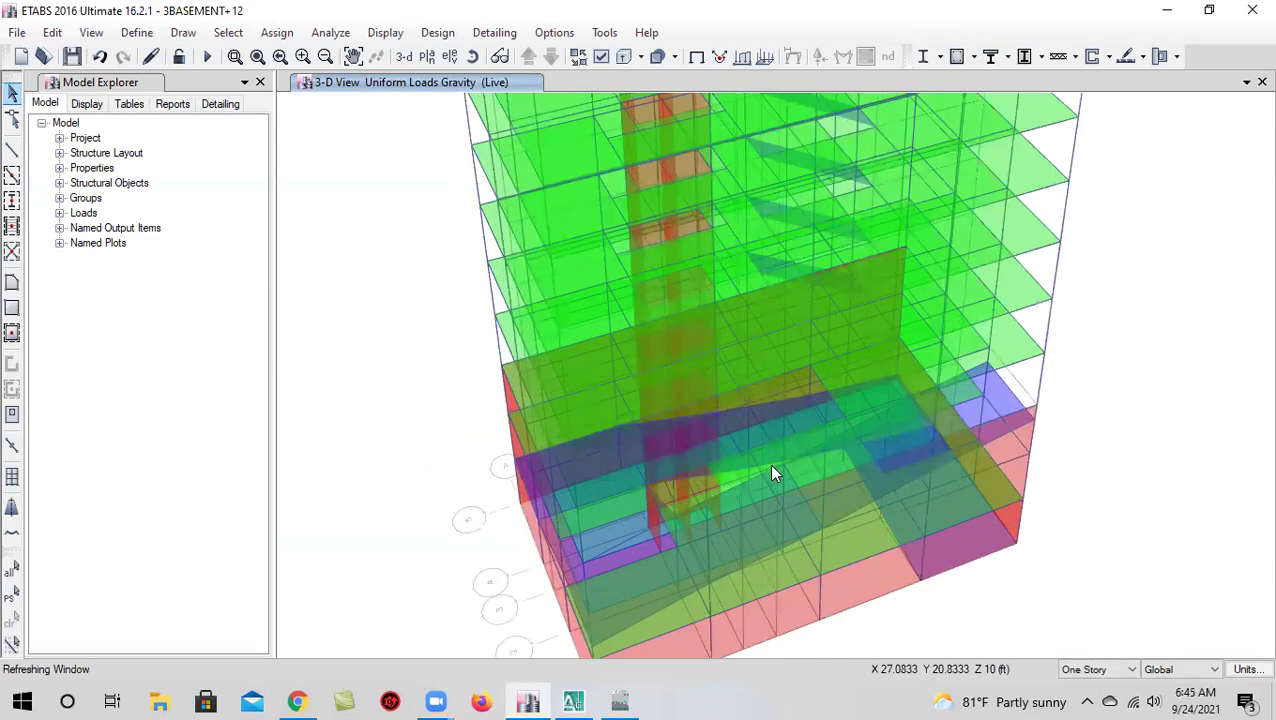
scroll(690, 476, "down", 3)
scroll(669, 475, "down", 2)
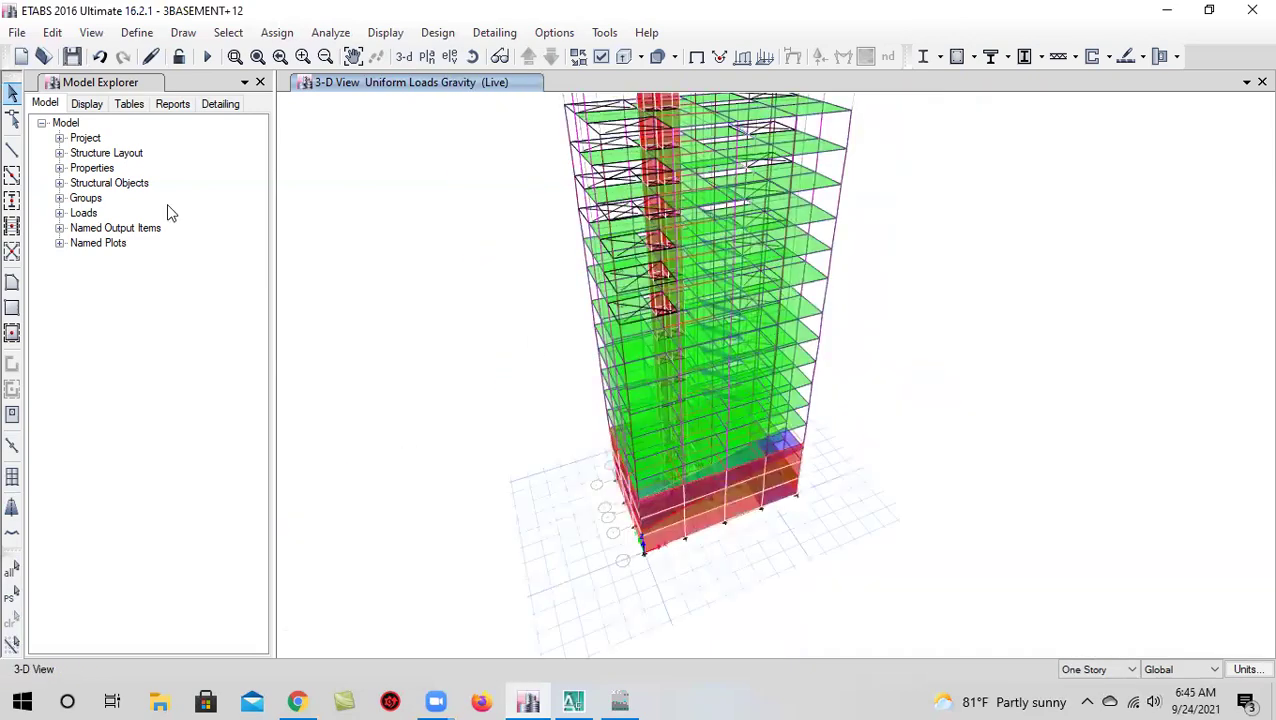
left_click(71, 56)
left_click(471, 56)
left_click_drag(815, 524, 679, 574)
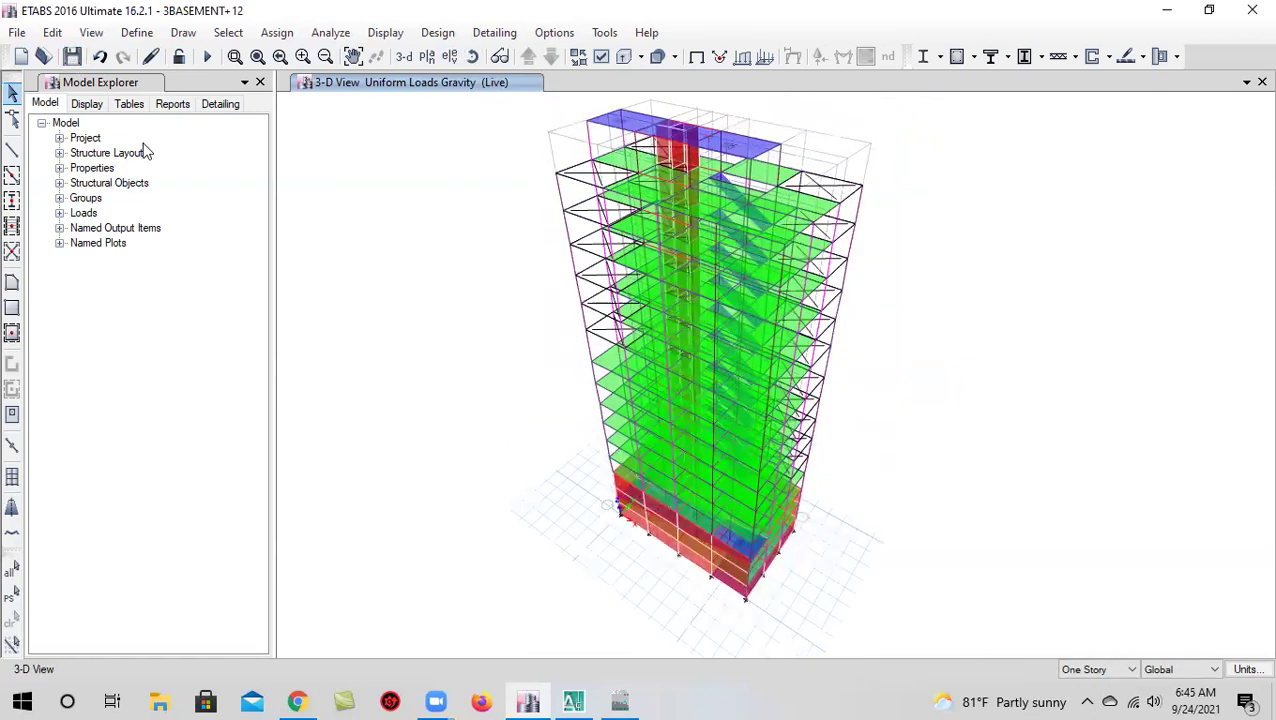
left_click(71, 56)
Display the plan view of GF and set the story scope to All Stories
left_click(427, 56)
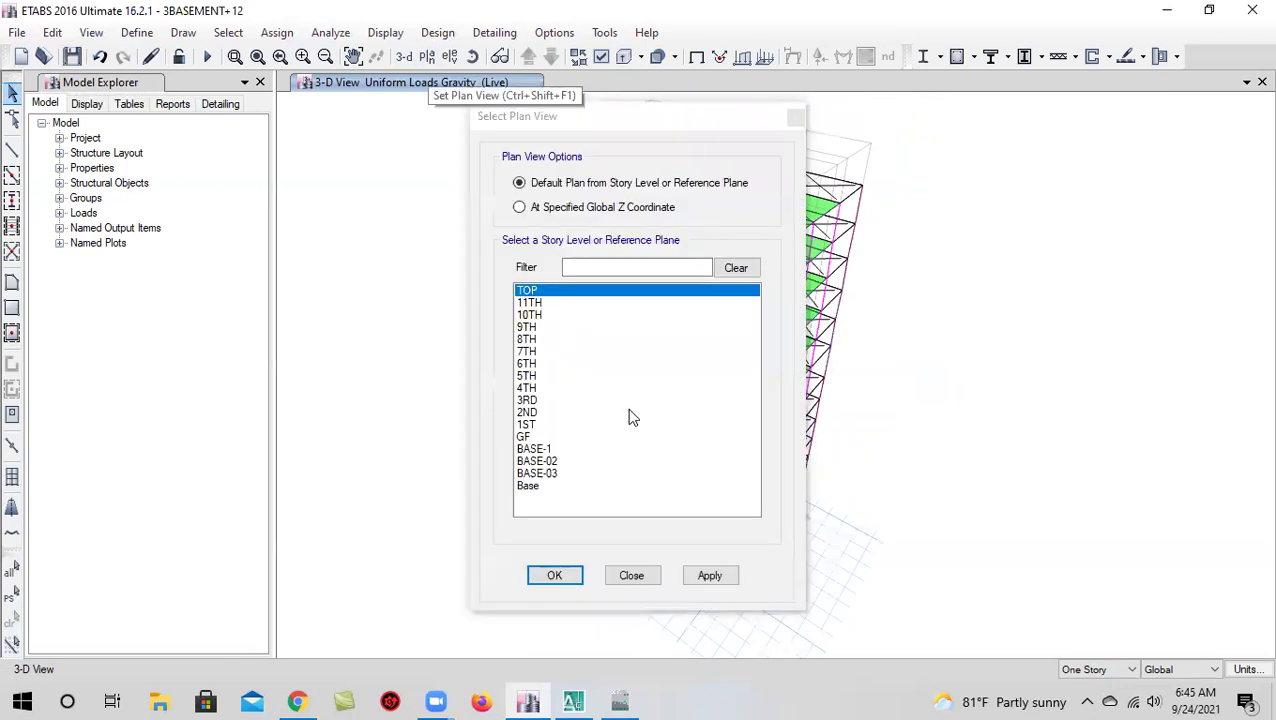
left_click(558, 437)
left_click(710, 576)
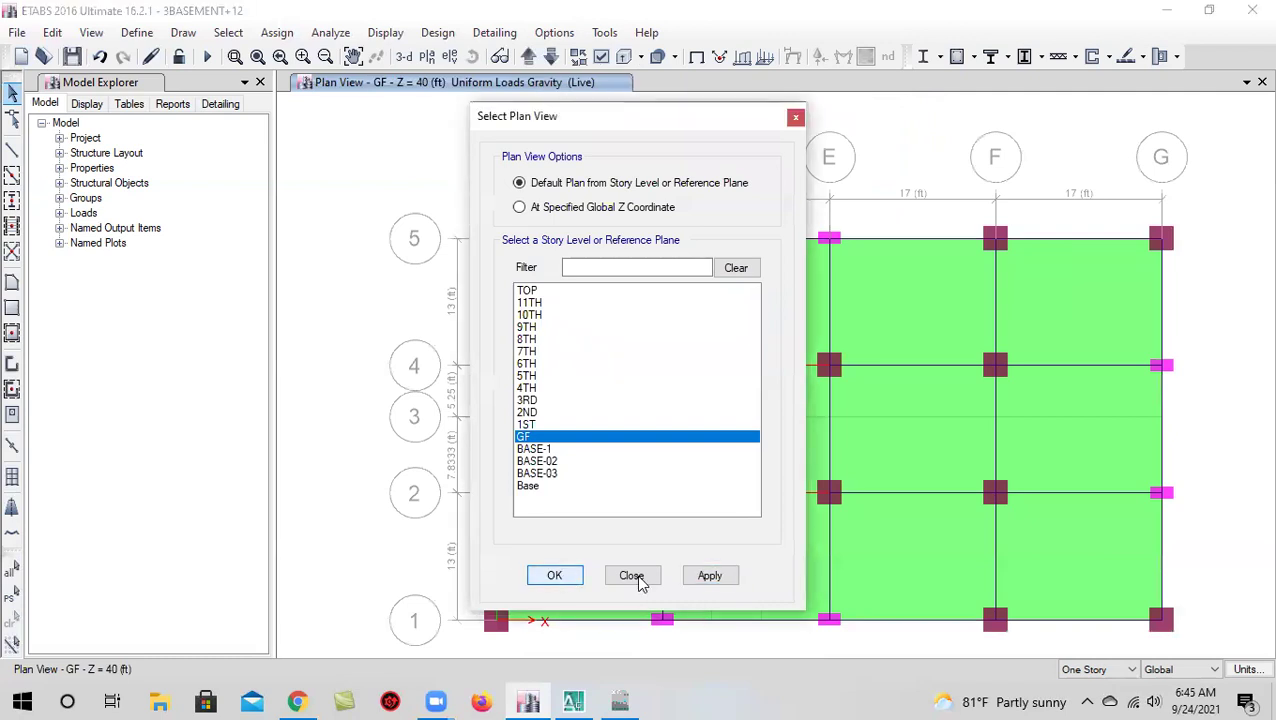
left_click(632, 576)
left_click(1078, 669)
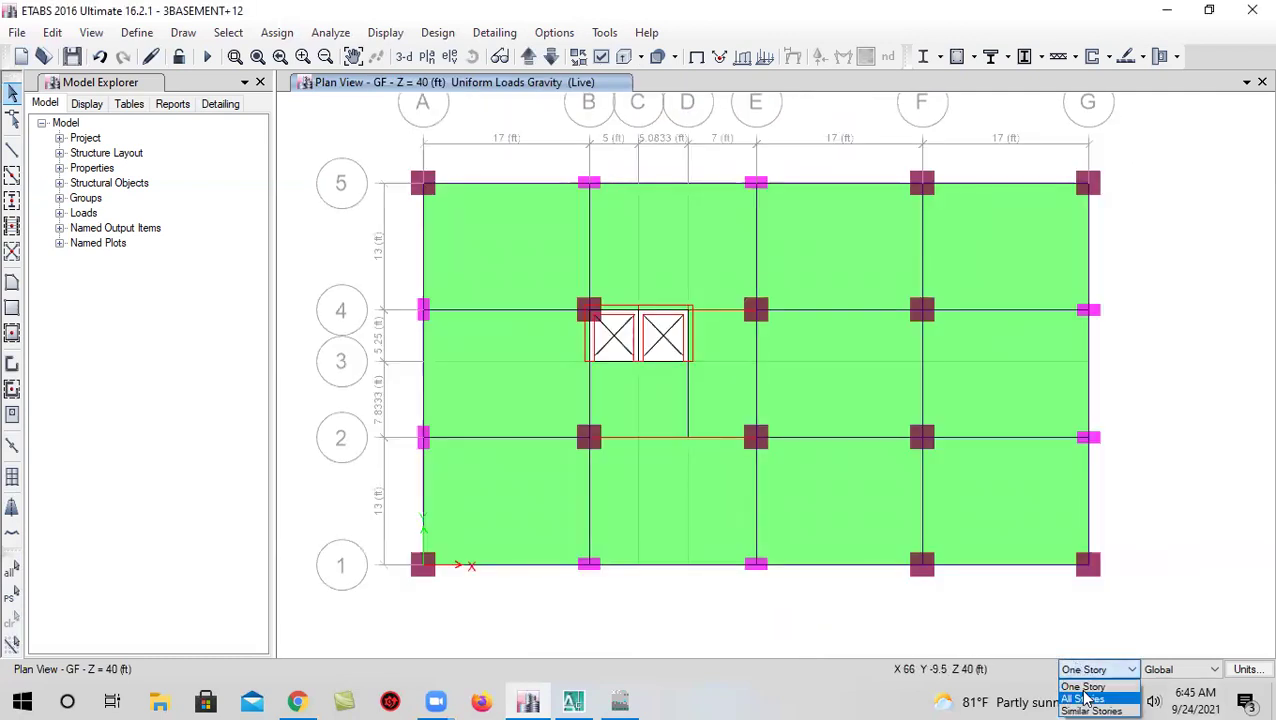
left_click(1085, 697)
Select every floor slab in the GF plan across all stories, leaving out the two lift openings
left_click(530, 253)
left_click(515, 387)
left_click(544, 478)
left_click(669, 396)
left_click(661, 472)
left_click(729, 380)
left_click(699, 249)
left_click(796, 247)
left_click(830, 392)
left_click(853, 466)
left_click(1054, 504)
left_click(1017, 407)
left_click(1000, 228)
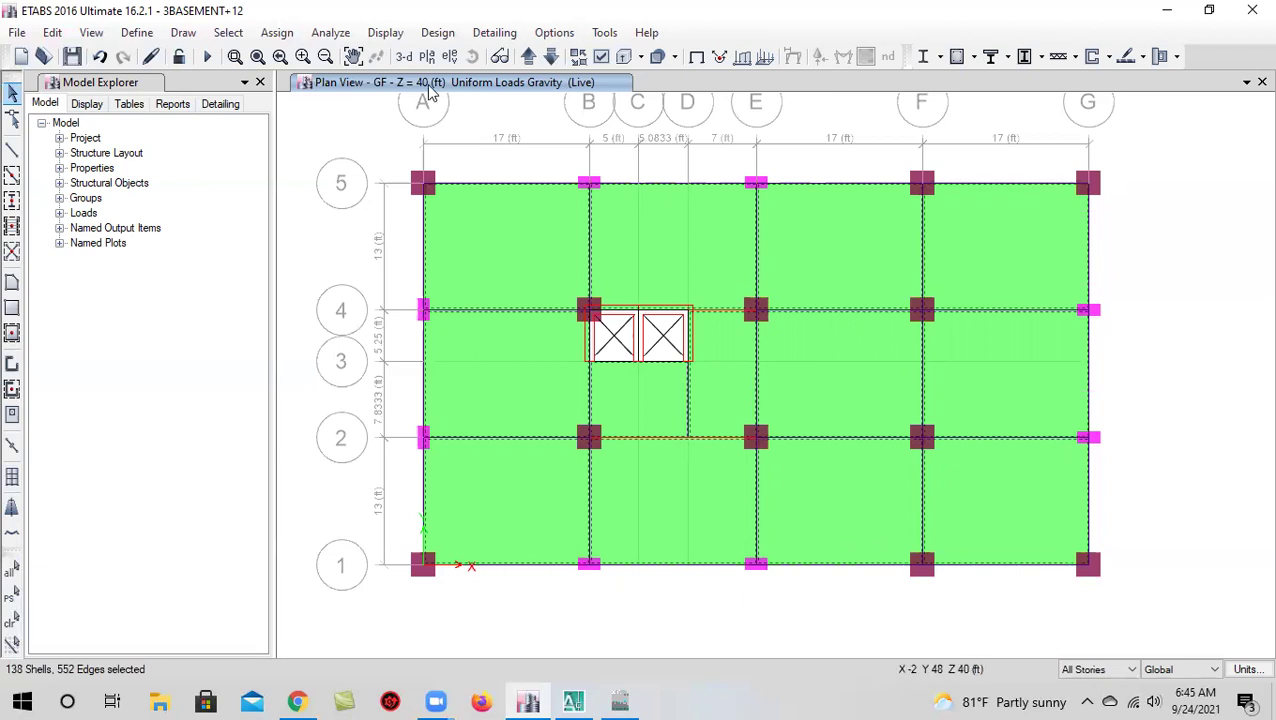
Check the slab selection in the 3-D view, display the plan view of BASE-03 and set the story scope to One Story
left_click(403, 57)
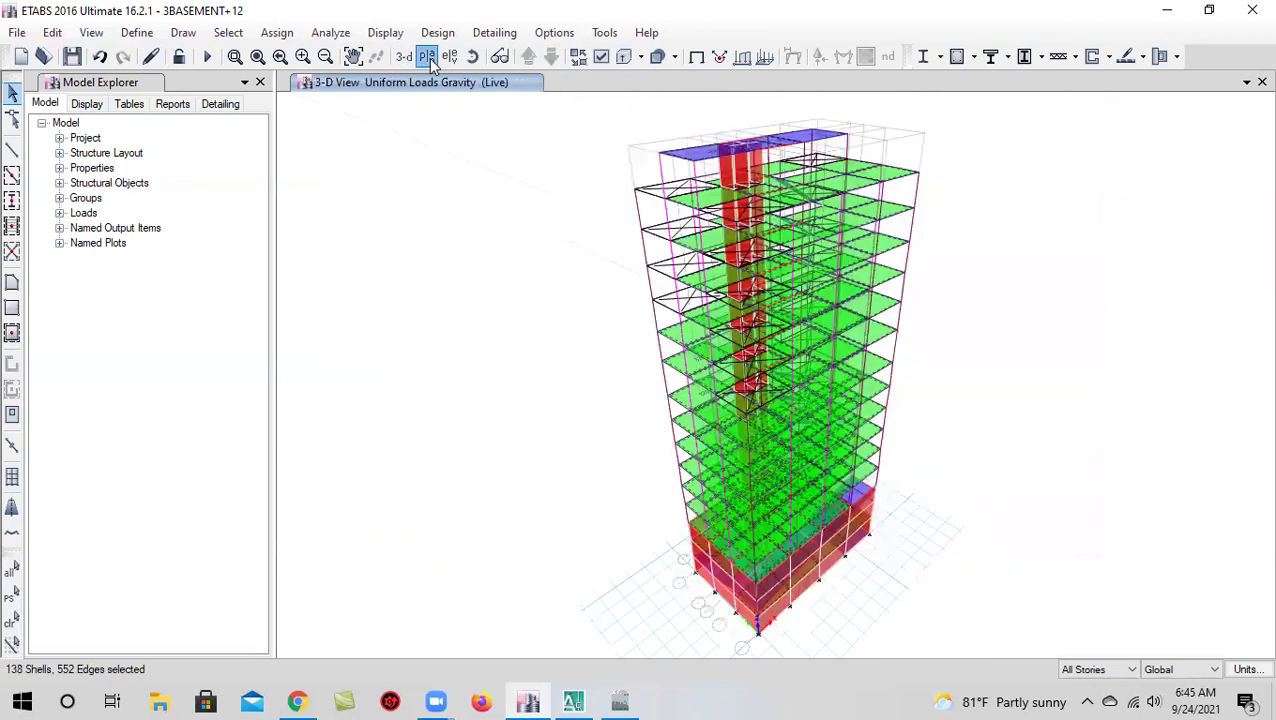
left_click(427, 57)
left_click(545, 473)
left_click(709, 577)
left_click(575, 577)
left_click(1100, 669)
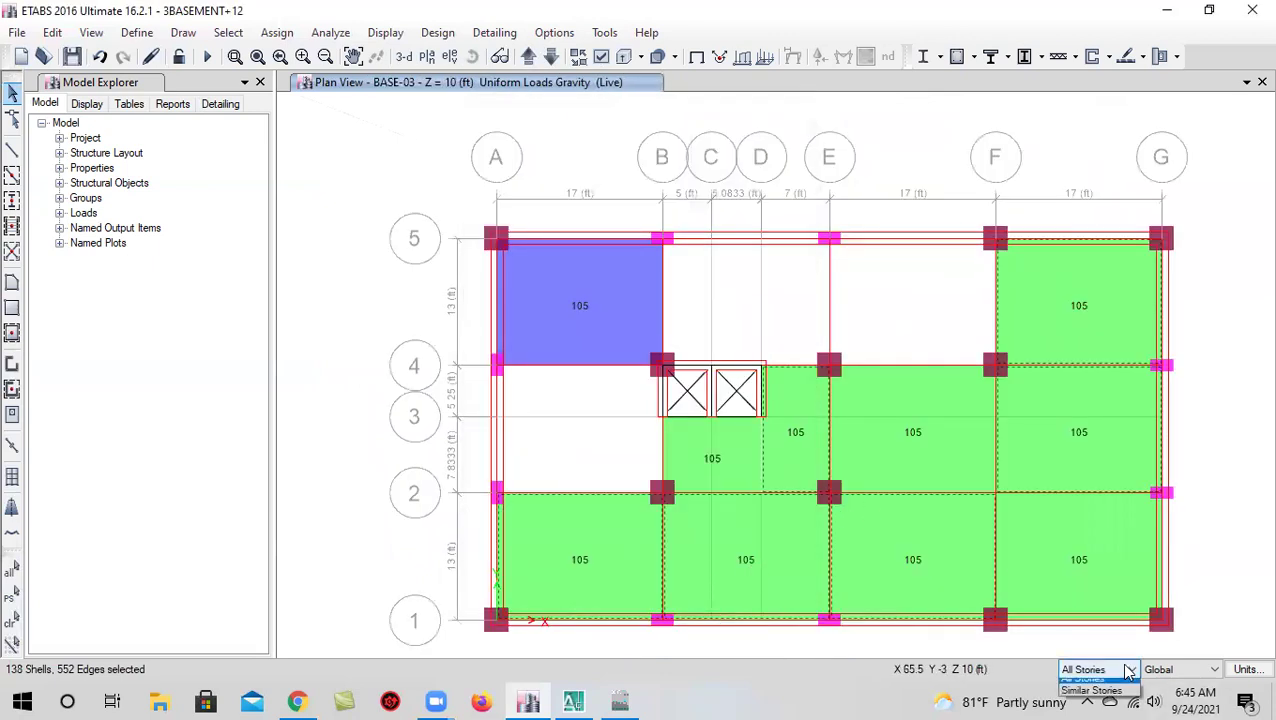
left_click(1085, 684)
Remove all the selected green floor slabs of BASE-03 from the selection
middle_click_drag(983, 612, 939, 564)
left_click(555, 471)
left_click(655, 499)
left_click(666, 410)
left_click(678, 408)
left_click(757, 402)
left_click(835, 399)
left_click(869, 388)
left_click(1045, 252)
left_click(1014, 405)
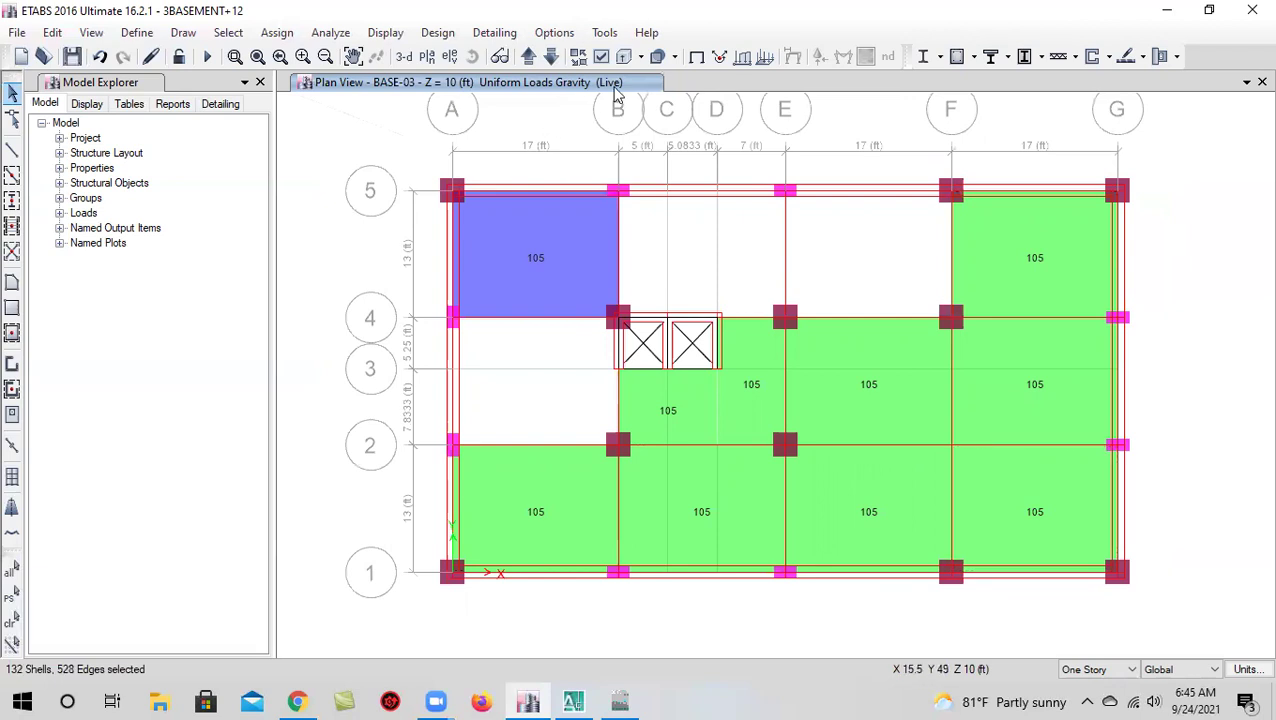
Display the plan view of BASE-02 and remove its selected floor slabs from the selection
left_click(522, 60)
left_click(534, 303)
left_click(538, 293)
left_click(657, 276)
left_click(855, 395)
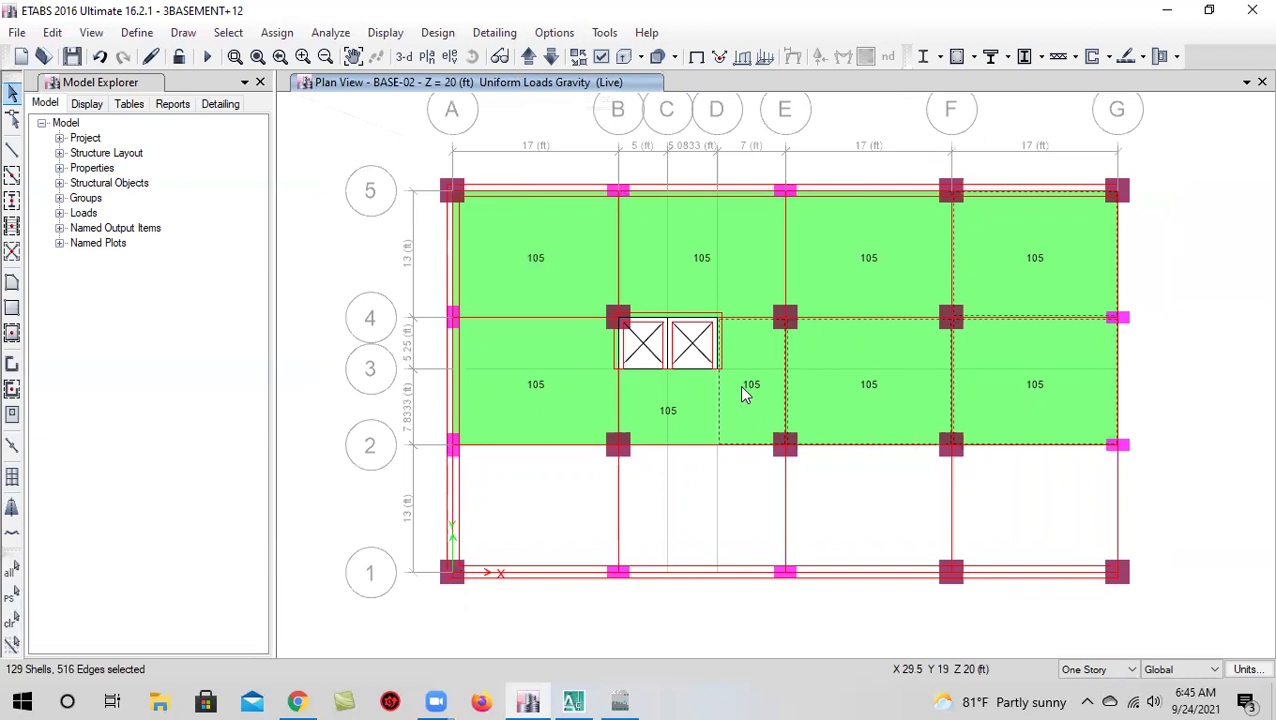
left_click(840, 402)
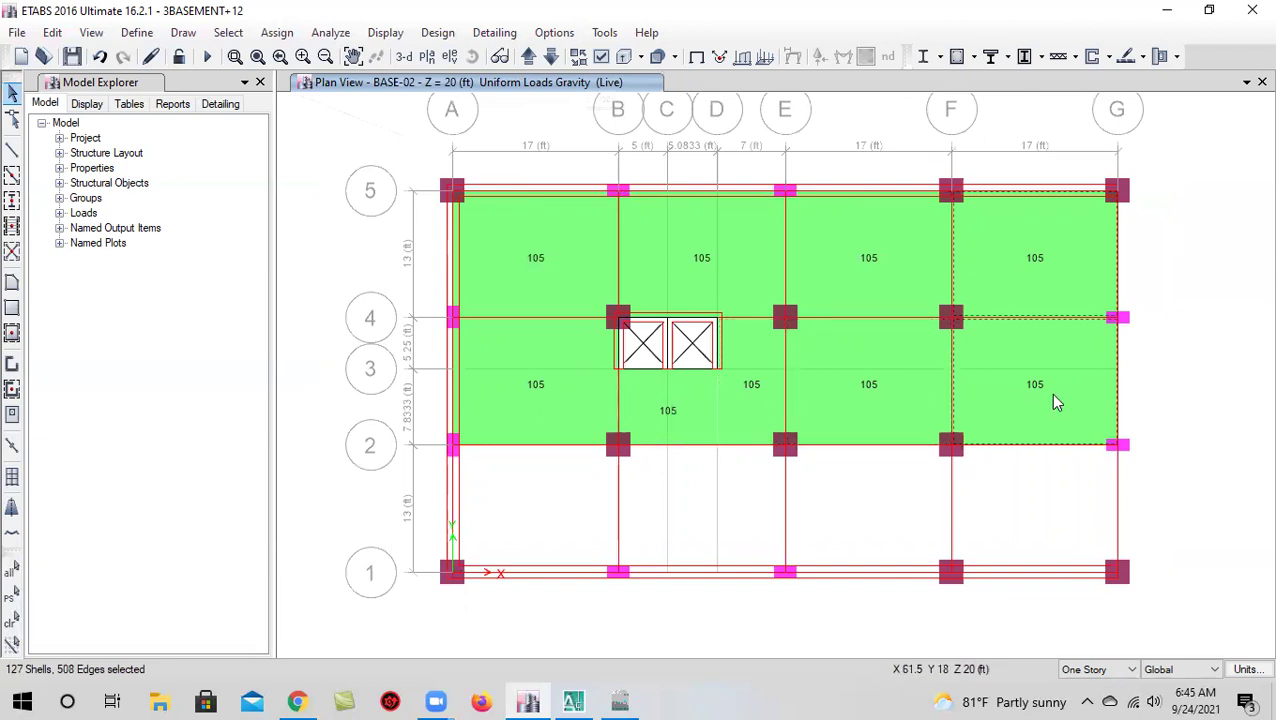
left_click(1043, 291)
Display the plan view of BASE-1 and remove its selected floor slabs from the selection
left_click(528, 56)
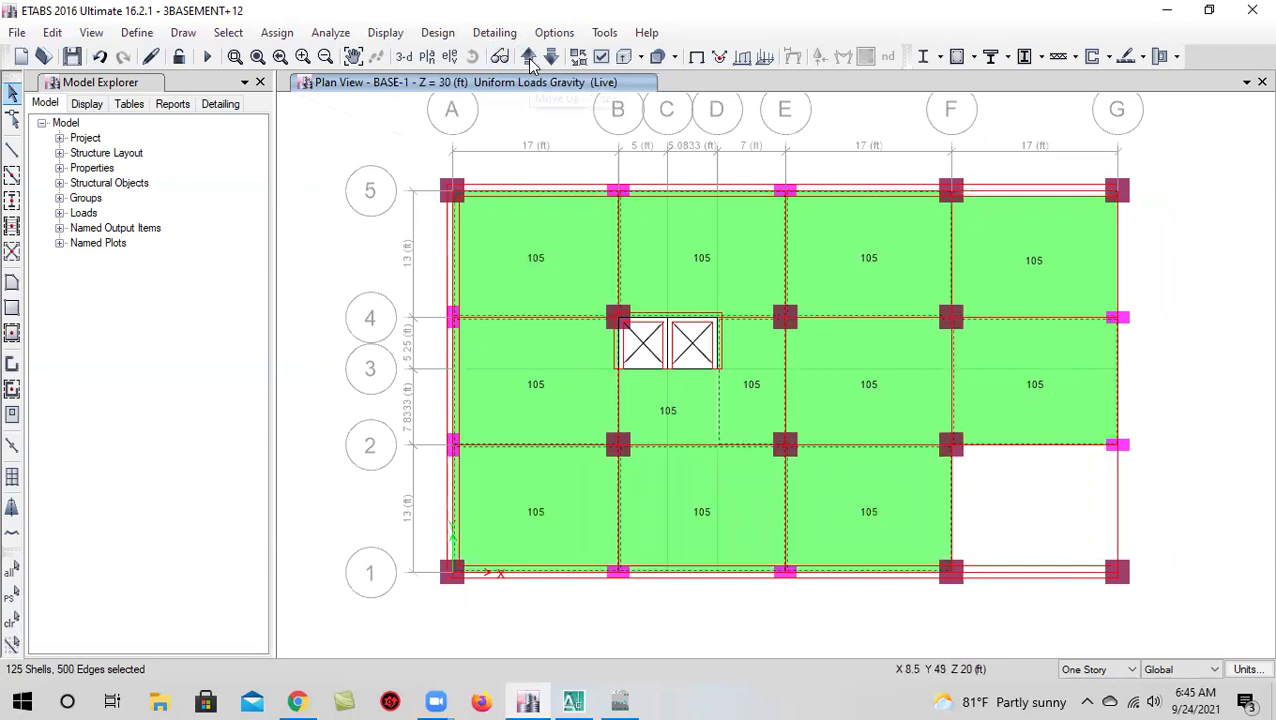
left_click(537, 251)
left_click(500, 487)
left_click(699, 520)
left_click(732, 411)
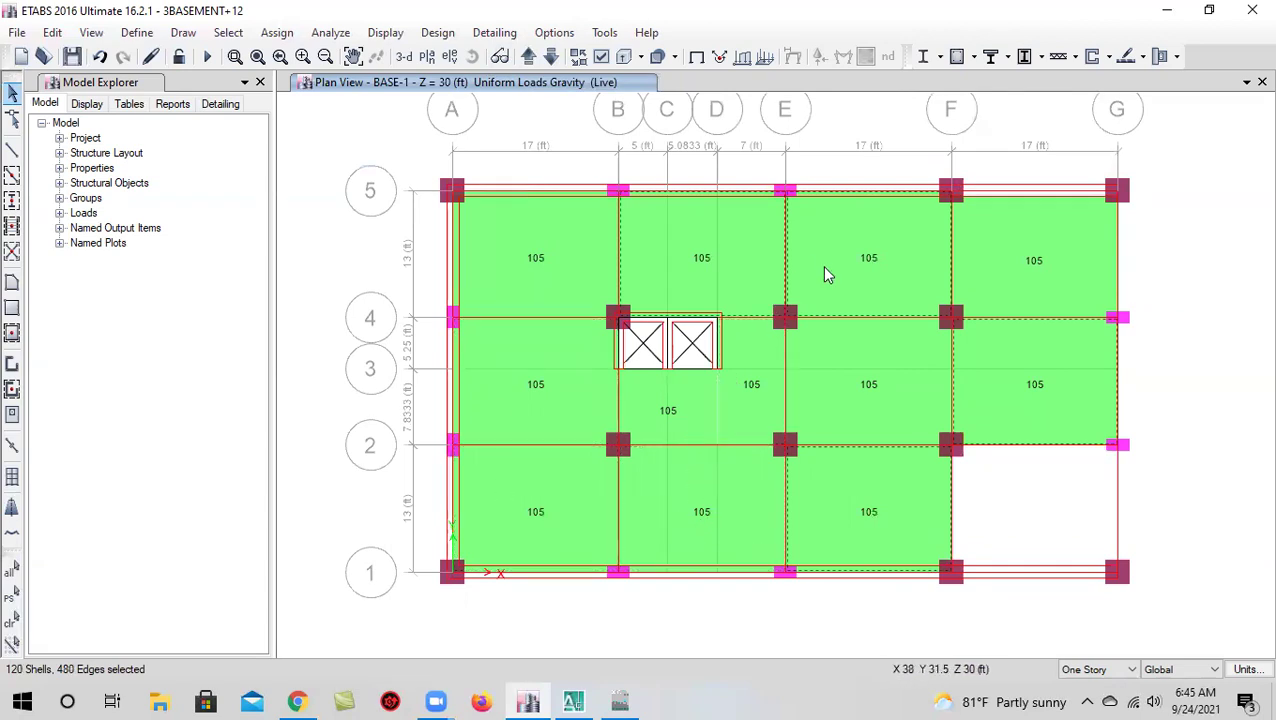
left_click(726, 279)
left_click(840, 282)
left_click(855, 510)
left_click(980, 402)
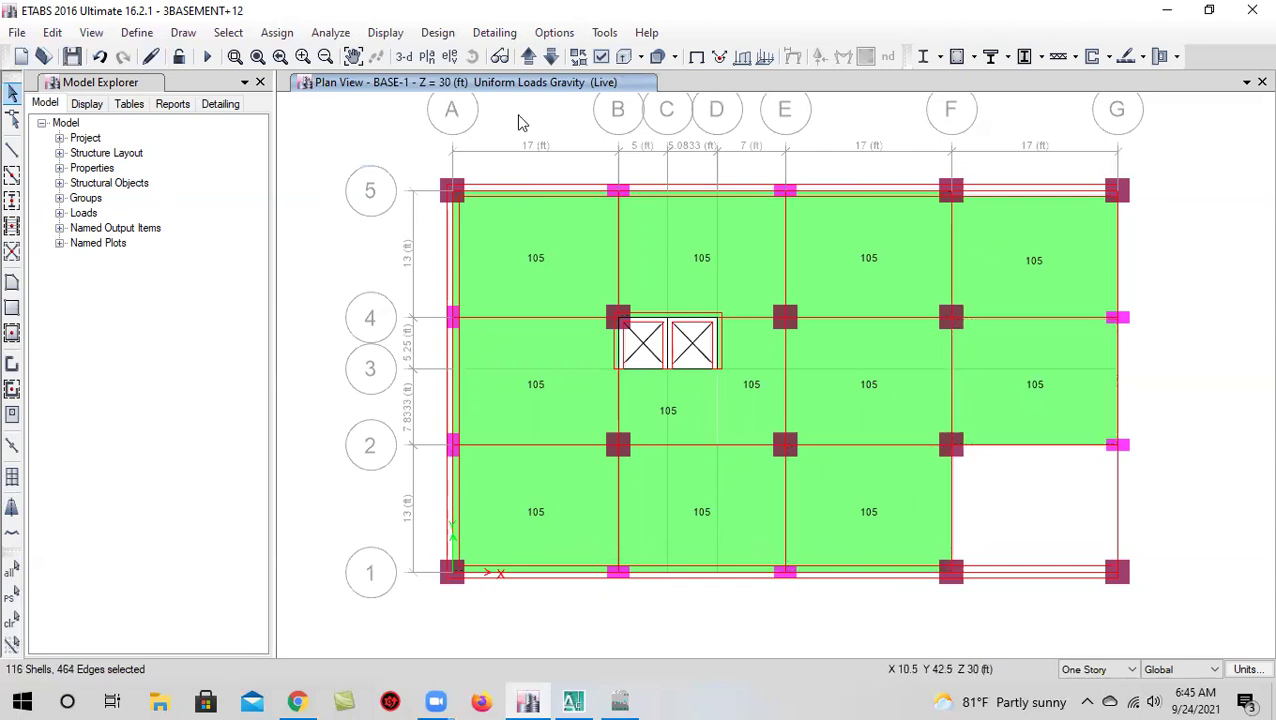
Add the slab between grids E–F and 2–3 to the selection on the 3RD and 2ND floors
left_click(529, 58)
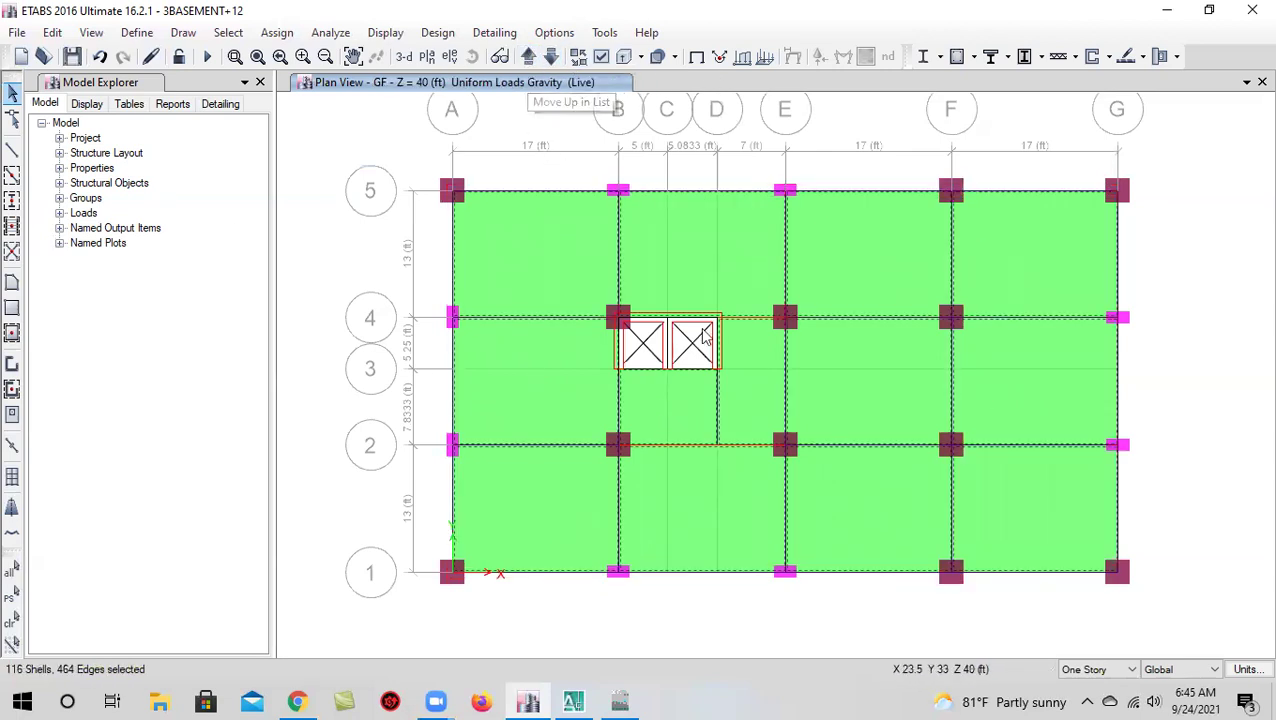
left_click(530, 58)
left_click(530, 58)
left_click(530, 58)
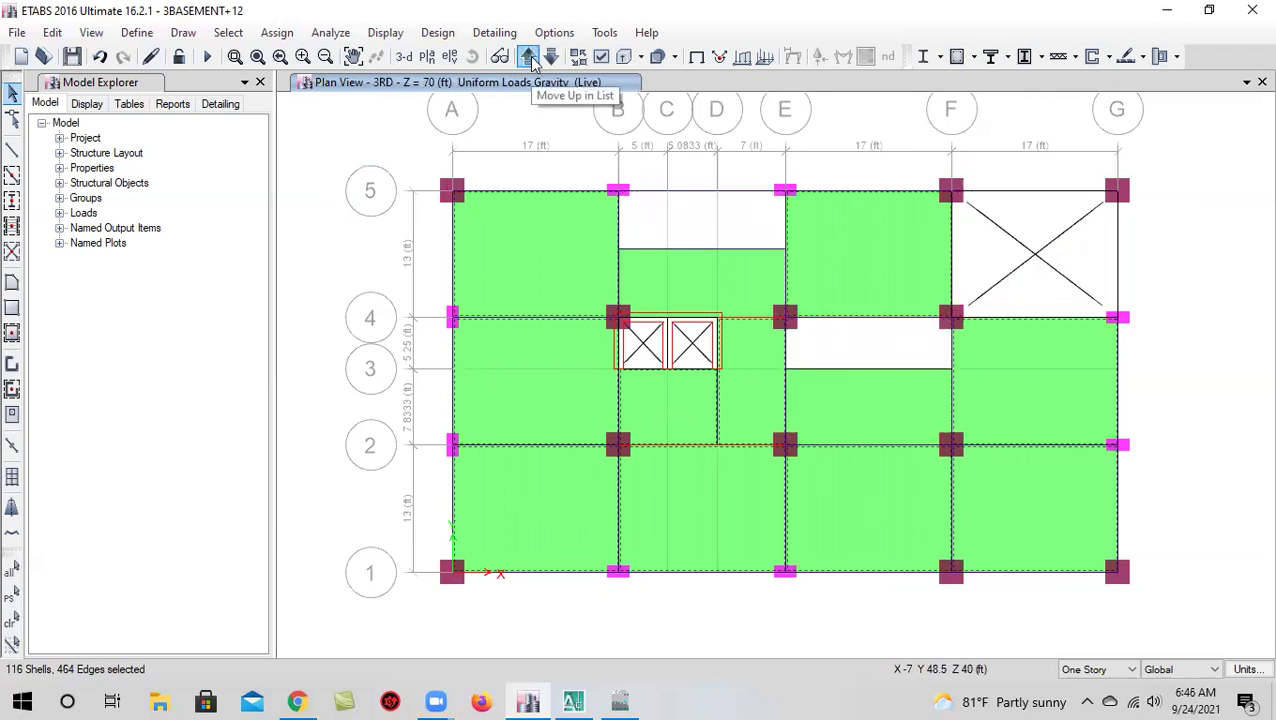
left_click(823, 404)
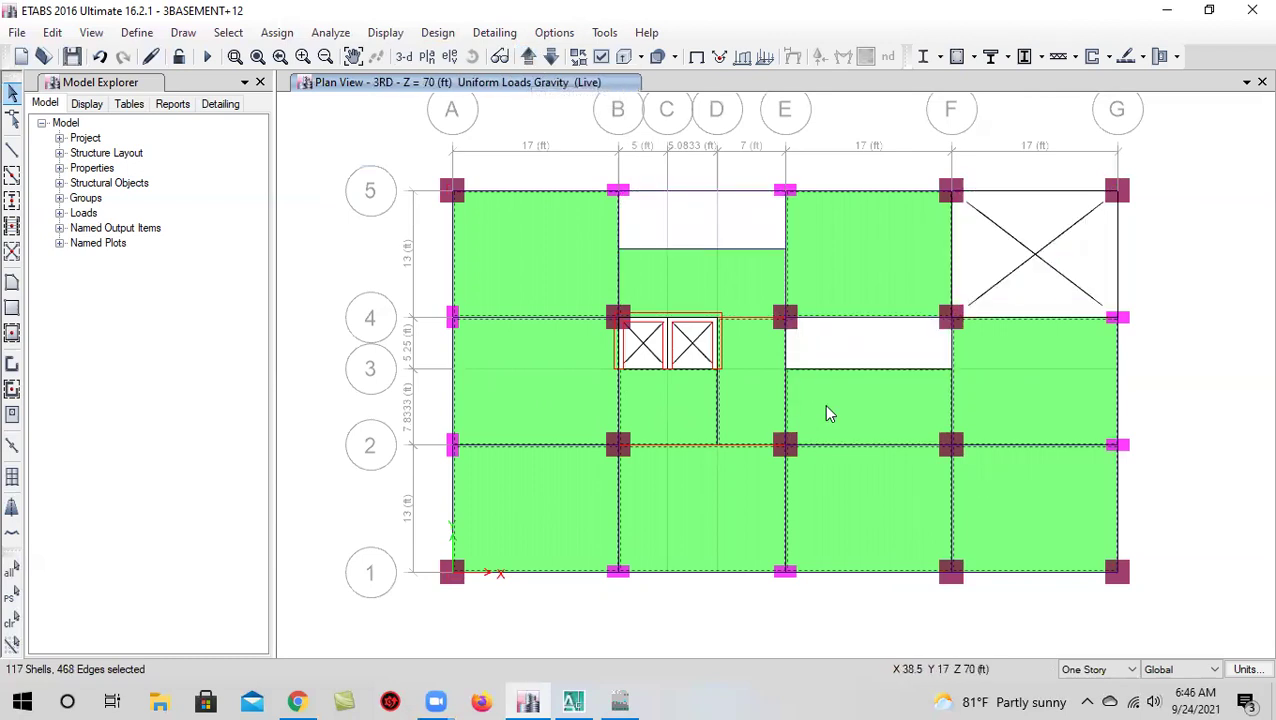
left_click(550, 57)
left_click(876, 417)
On the 1ST floor plan, add the partial slab between grids B–E and 4–5 and the slab between E–F and 2–3 to the selection
left_click(550, 57)
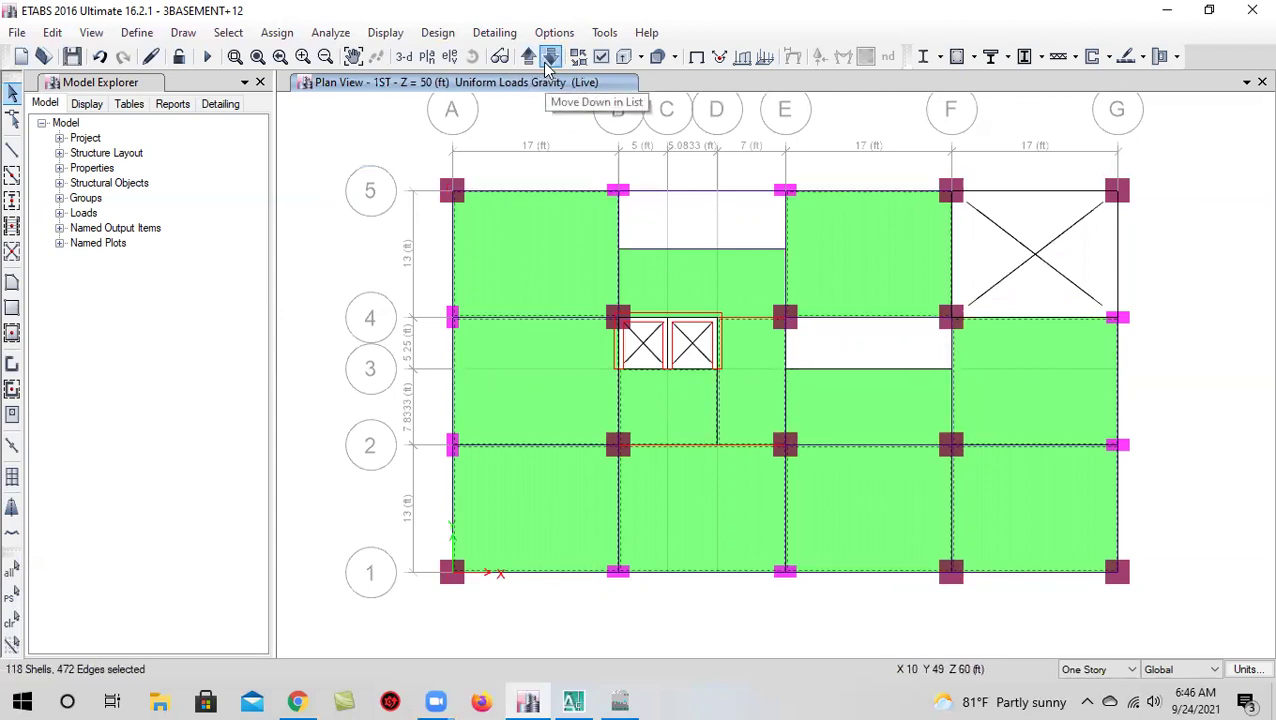
left_click(709, 282)
left_click(550, 57)
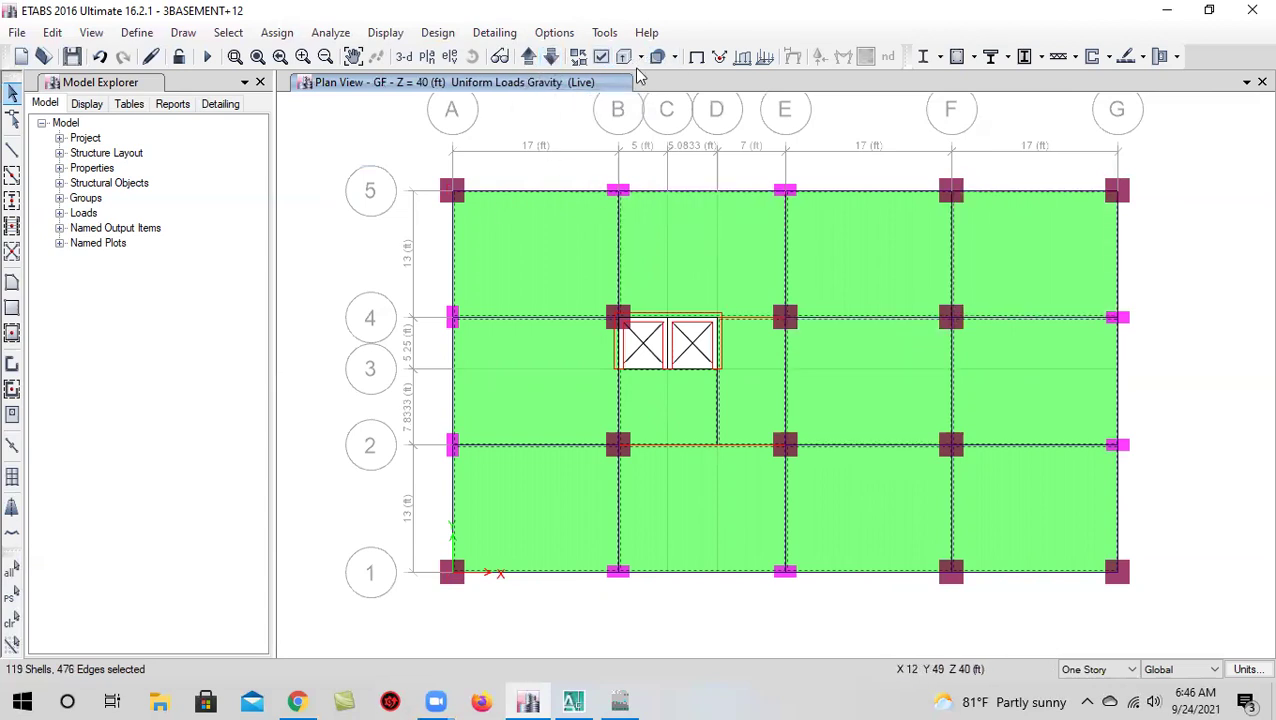
left_click(528, 57)
left_click(528, 57)
left_click(551, 57)
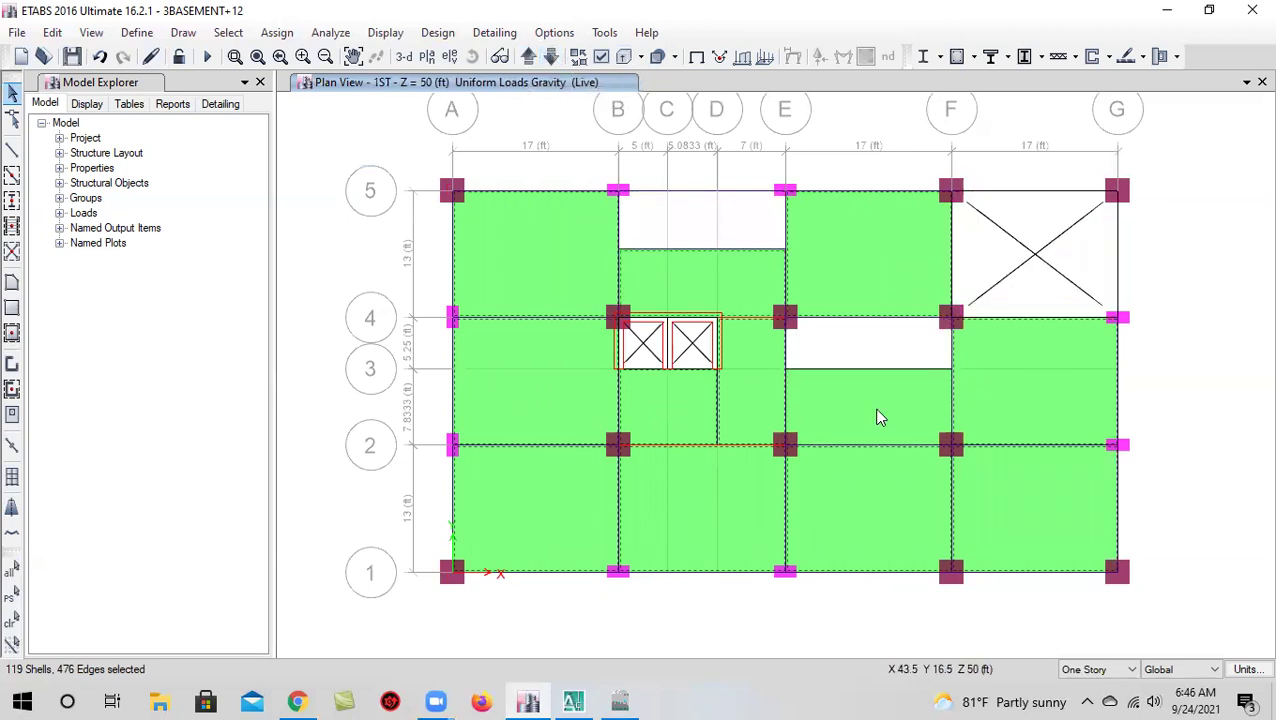
Add the partial slab between grids B–E and 4–5 to the selection on the 3RD and 2ND floors
left_click(528, 57)
left_click(528, 57)
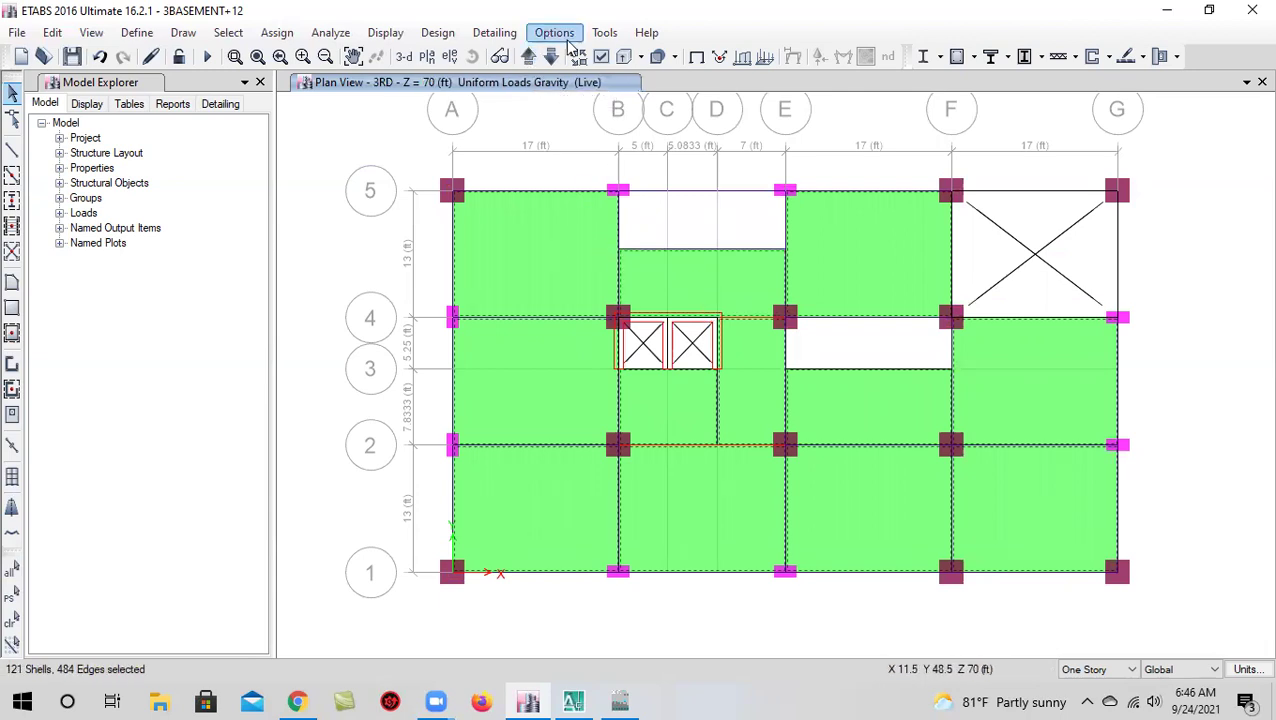
left_click(551, 57)
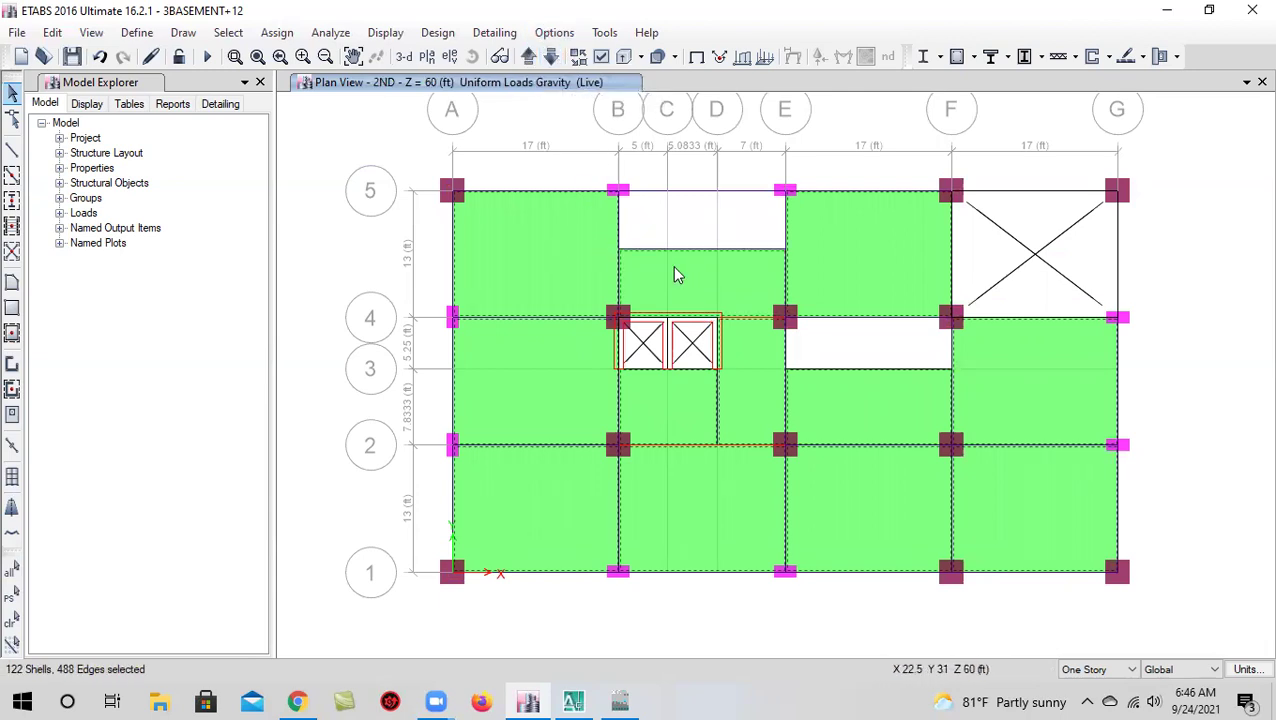
Add the missing slabs between grids B–E and 4–5 and between E–F and 2–3 to the selection on the 4TH to 6TH floors
left_click(526, 60)
left_click(527, 58)
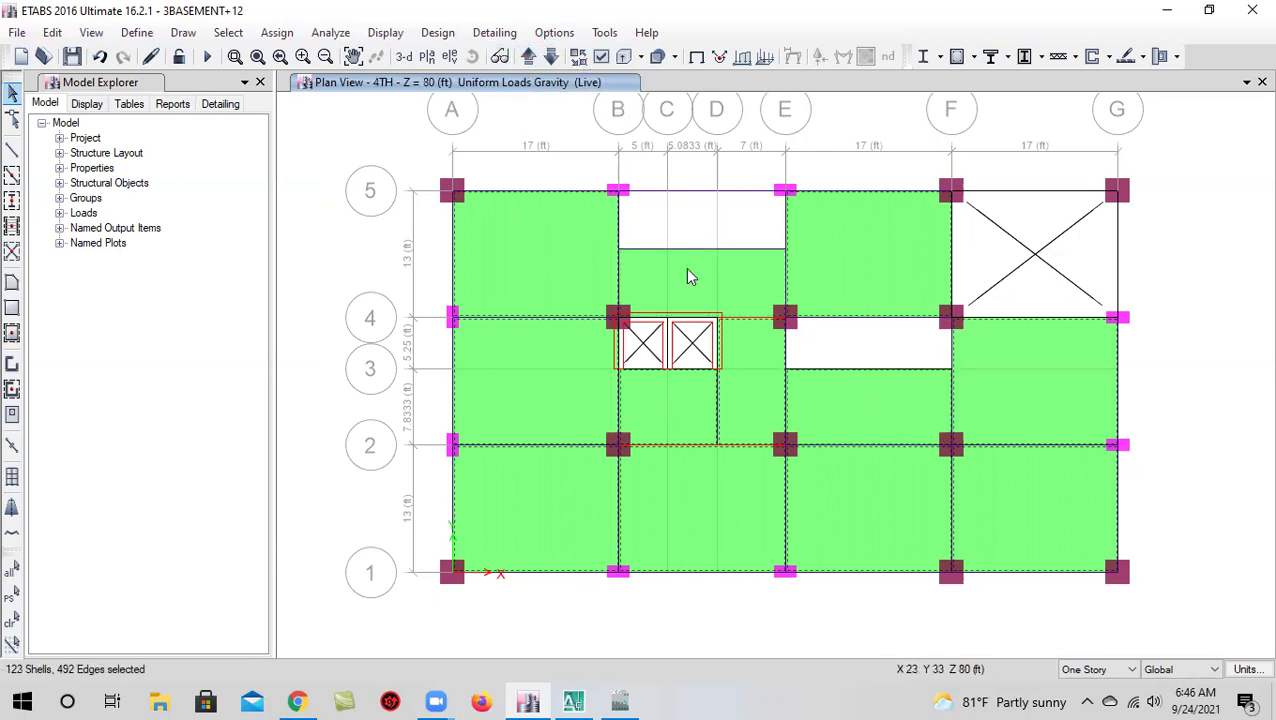
left_click(548, 60)
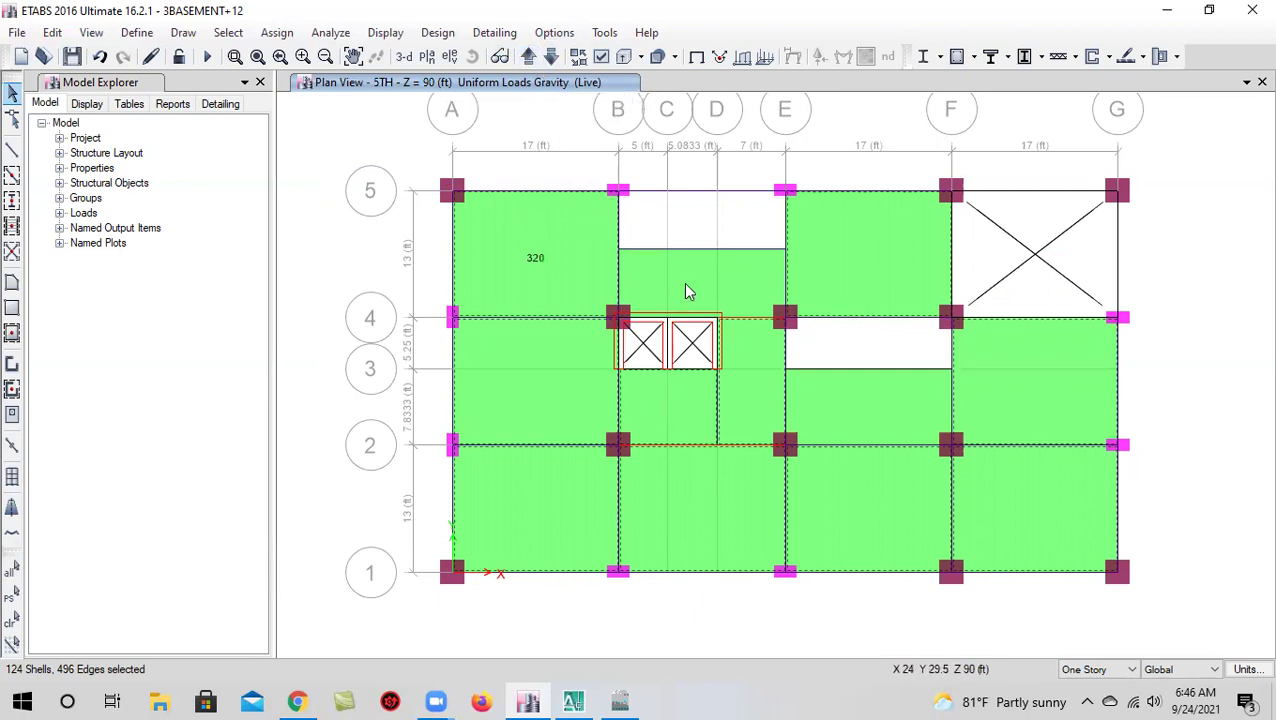
left_click(527, 57)
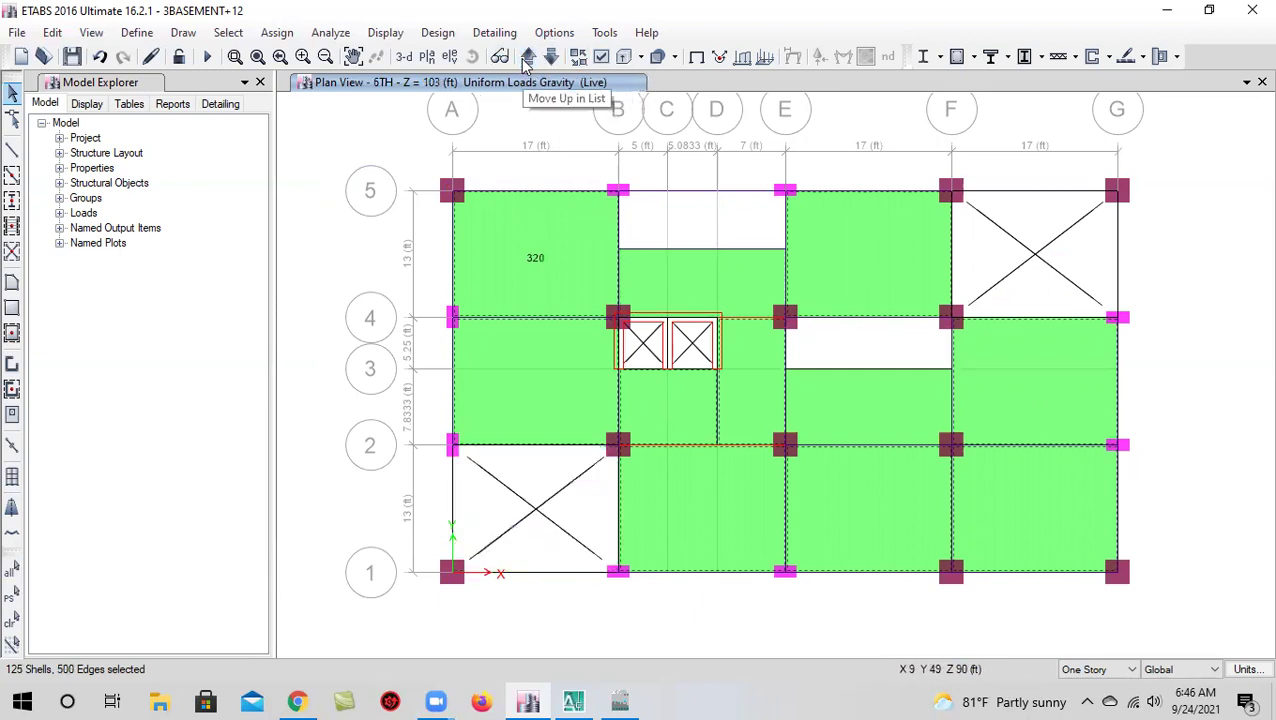
left_click(870, 418)
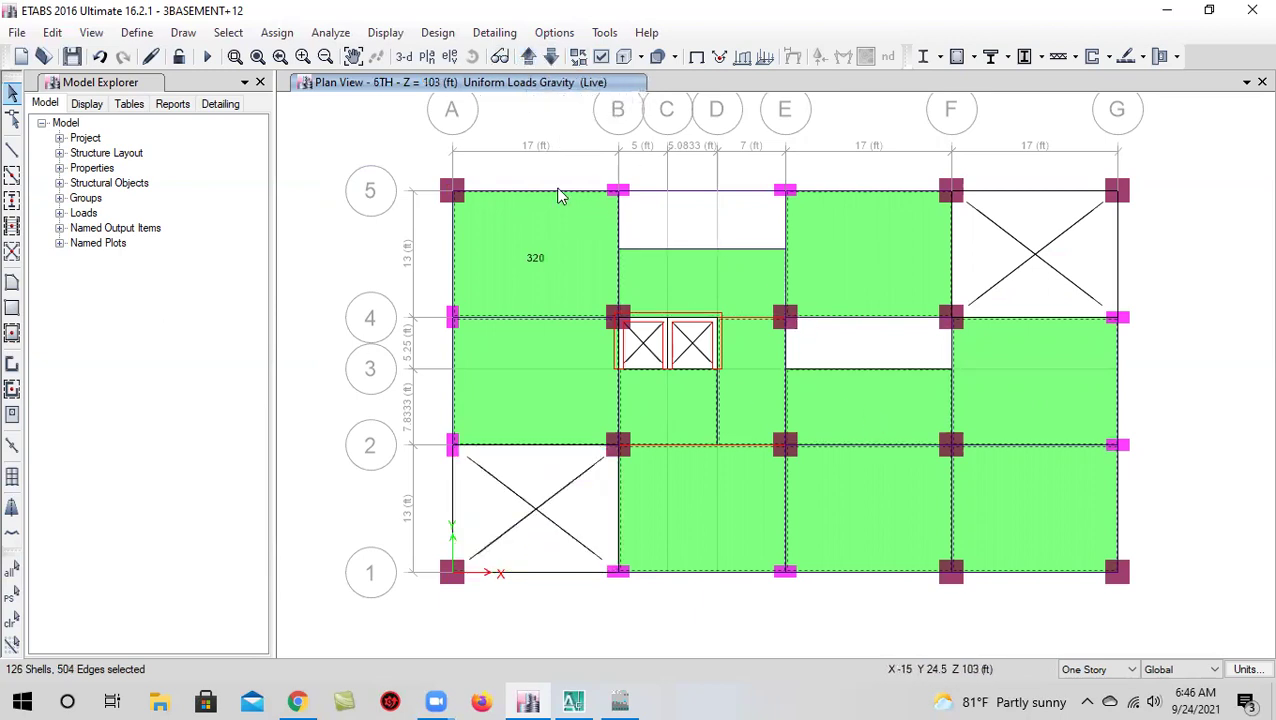
On the 7TH and 8TH floors, add the partial slab between grids B–E and 4–5 and the slab between E–F and 2–3 to the selection
left_click(527, 57)
left_click(706, 276)
left_click(527, 57)
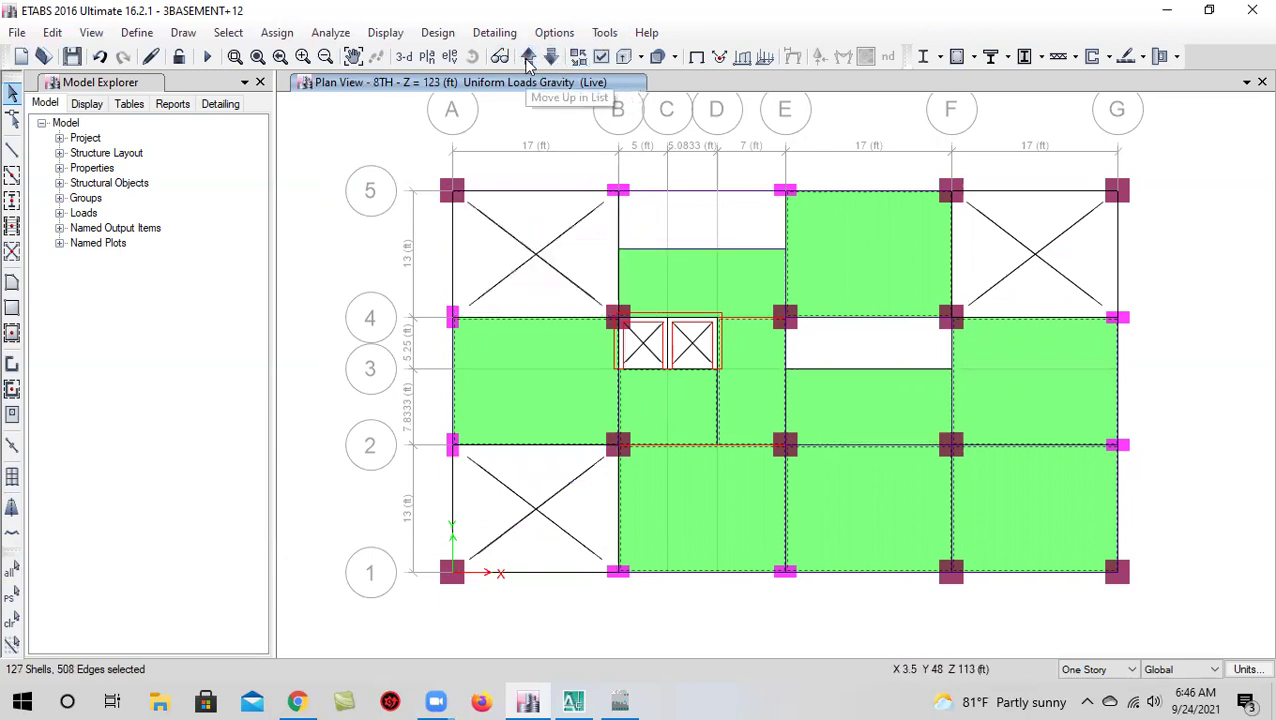
left_click(706, 265)
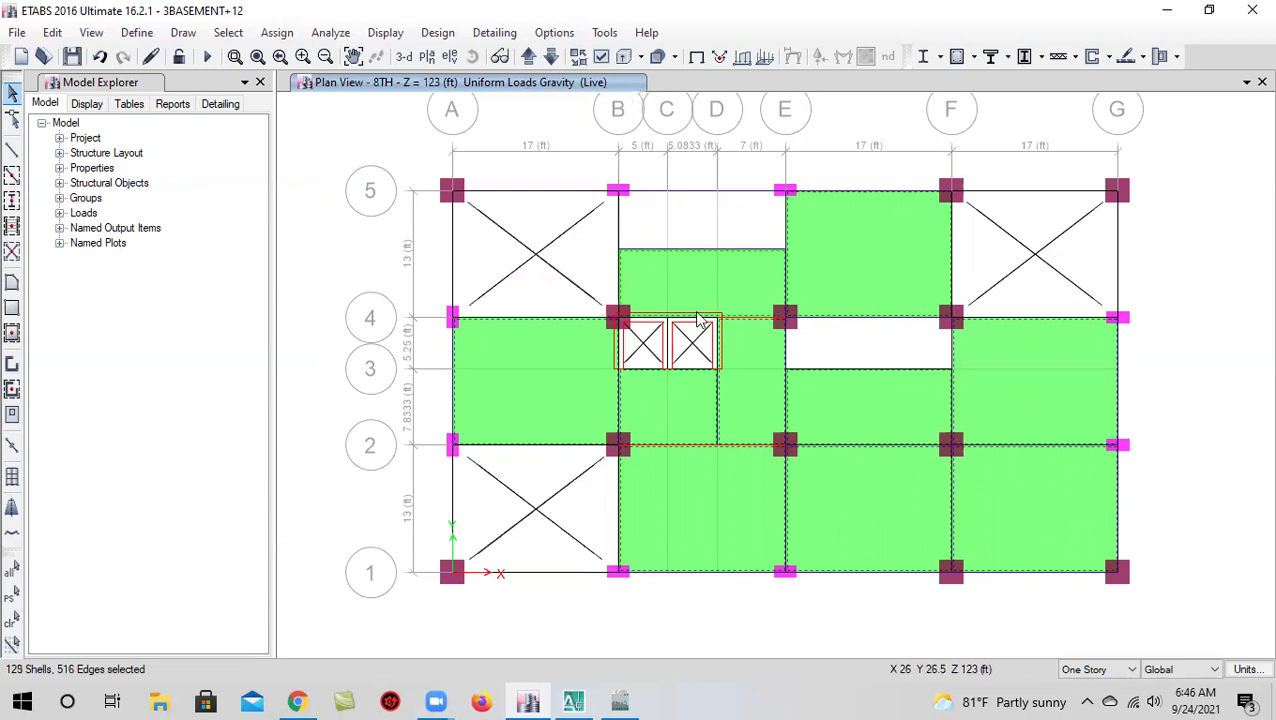
left_click(550, 57)
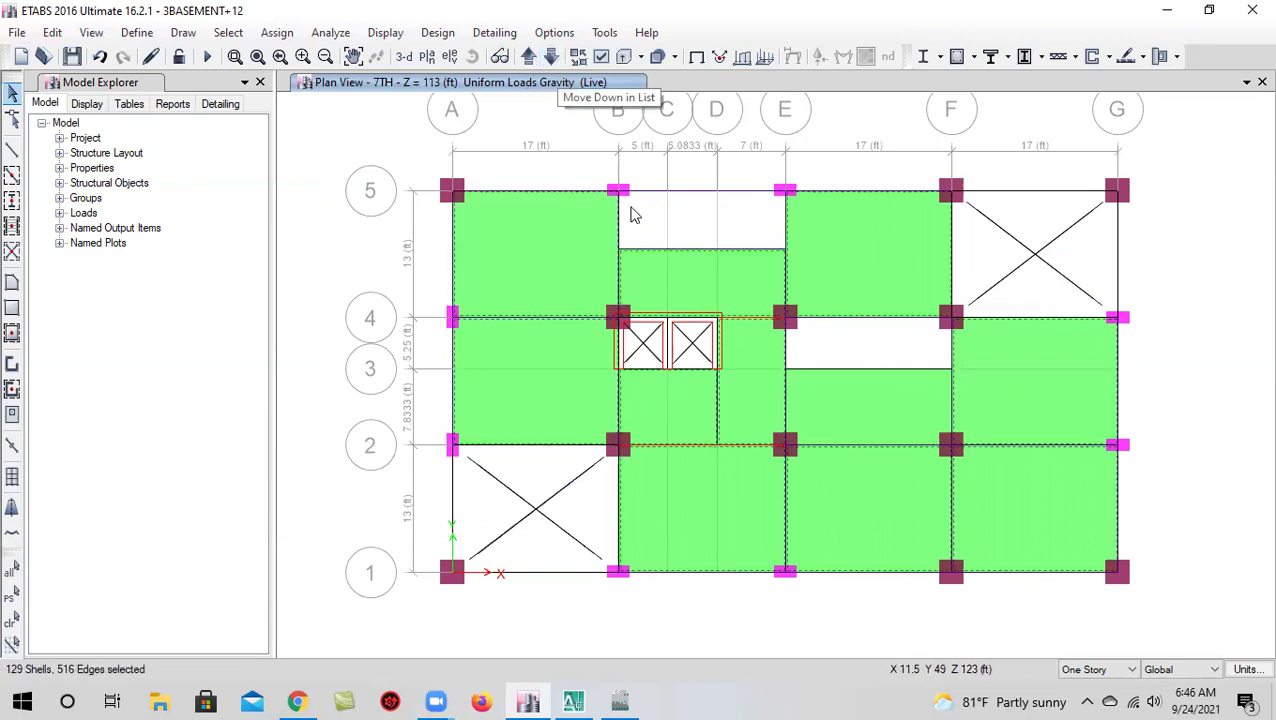
left_click(868, 404)
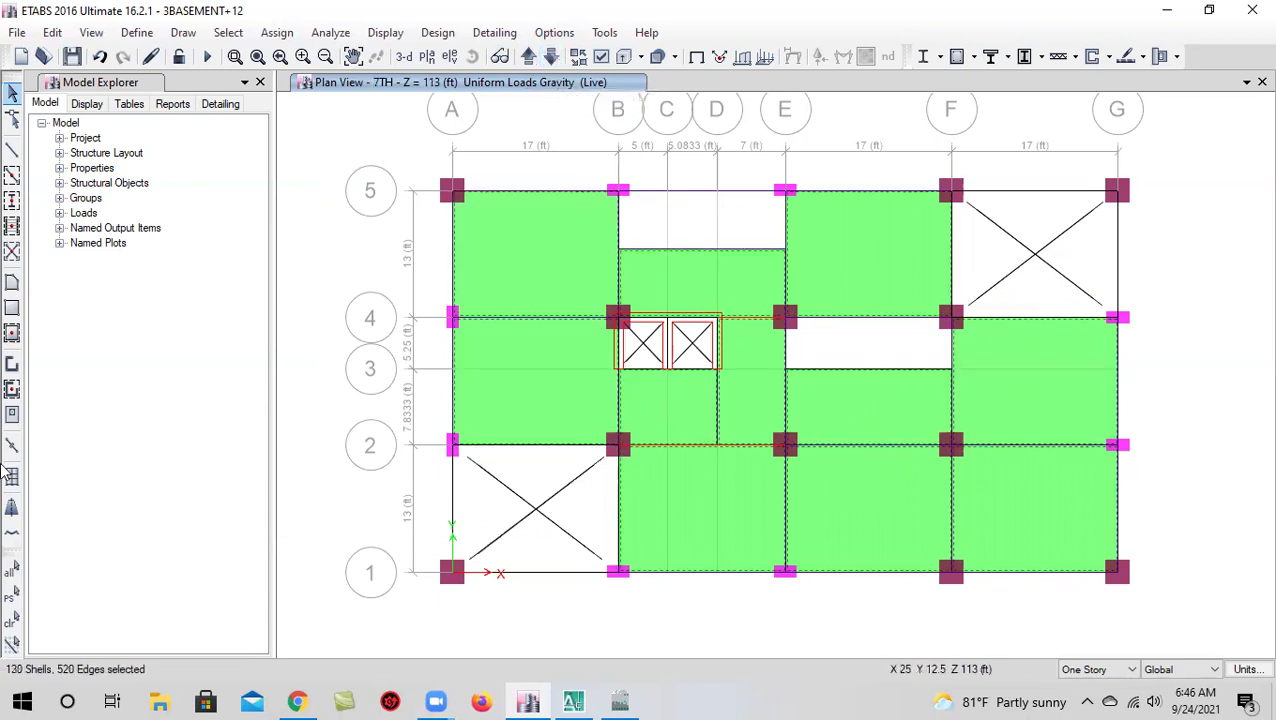
Add the partial B–E/4–5 slab and the E–F/2–3 slab to the selection on the 9TH, 10TH and 11TH floors
left_click(528, 57)
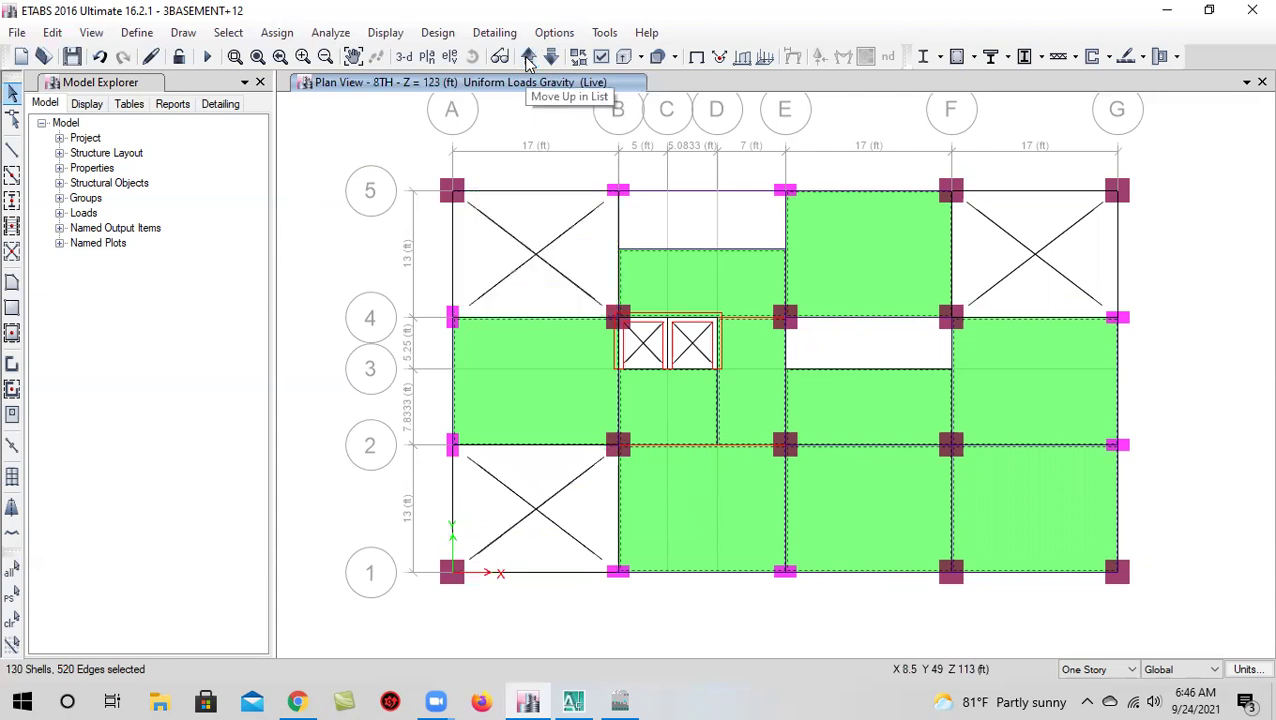
left_click(763, 375)
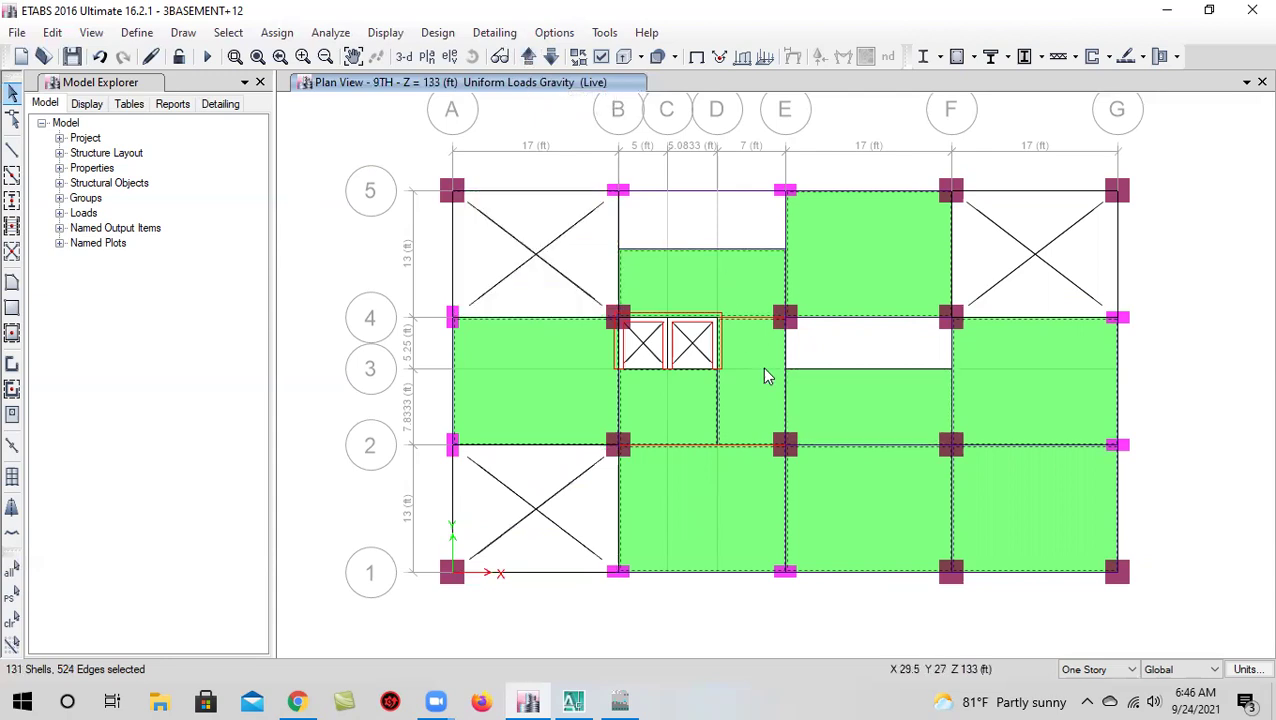
left_click(840, 427)
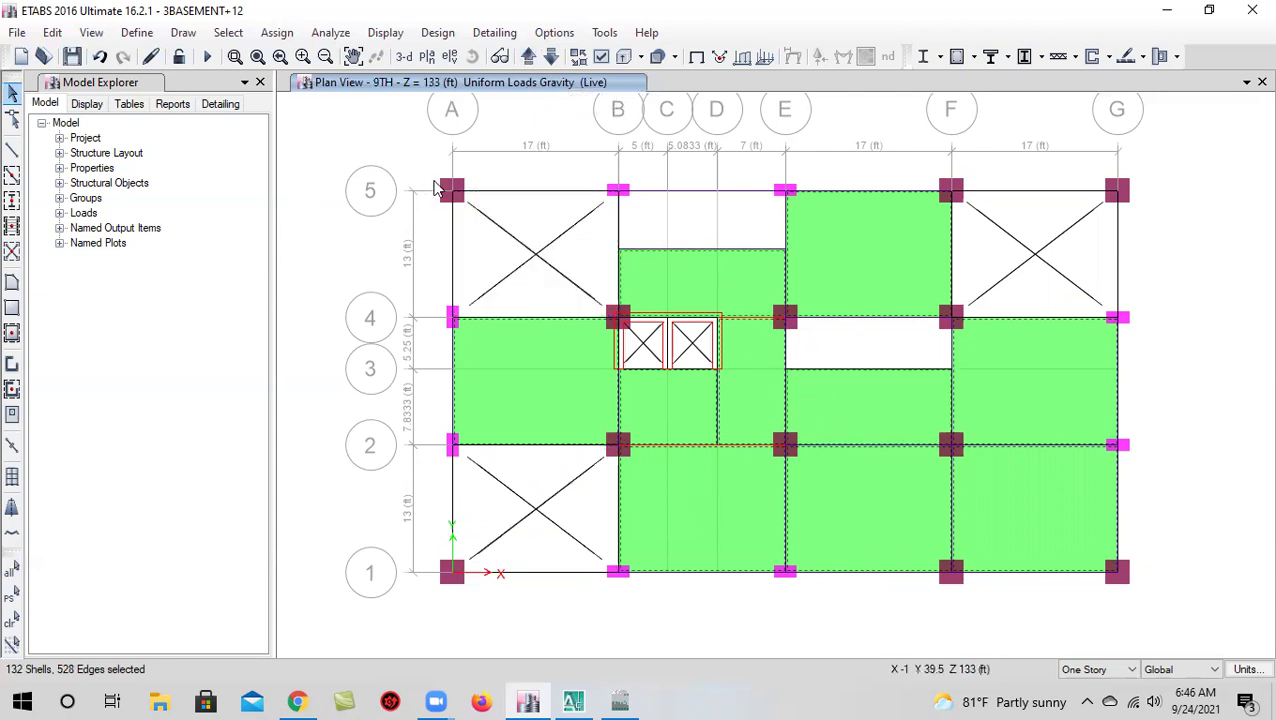
left_click(531, 59)
left_click(678, 276)
left_click(862, 400)
left_click(531, 57)
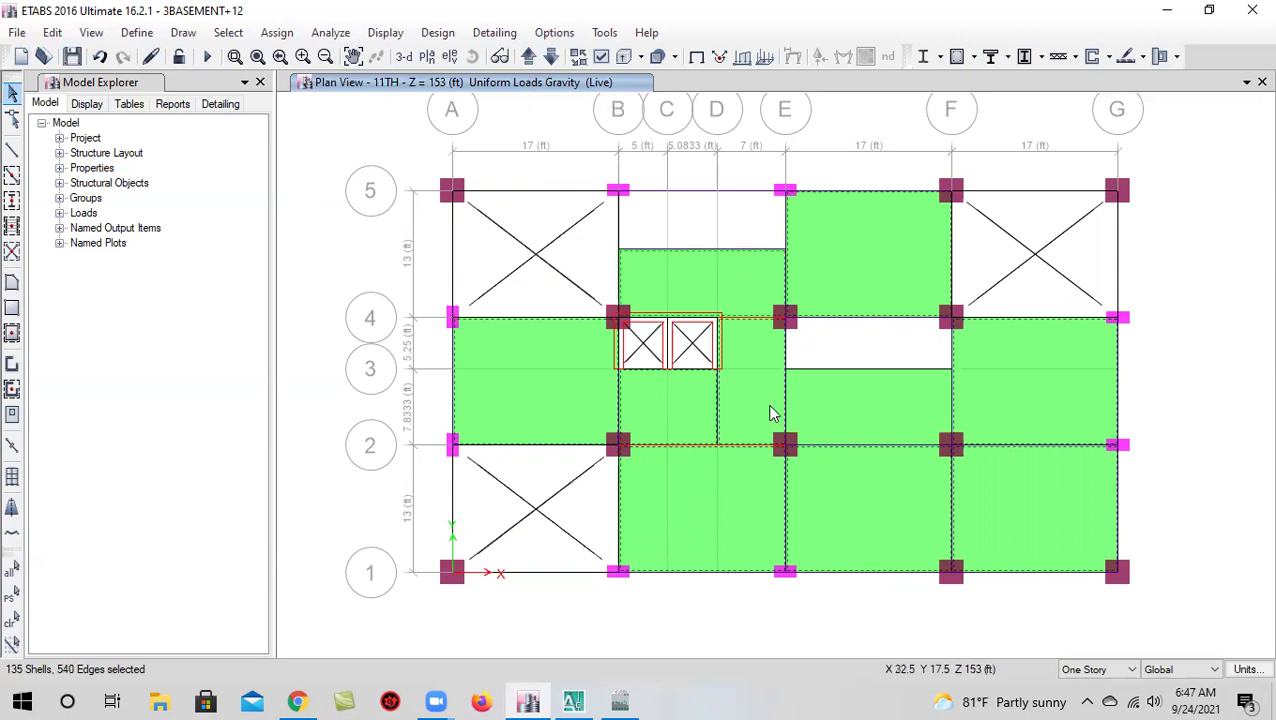
left_click(815, 394)
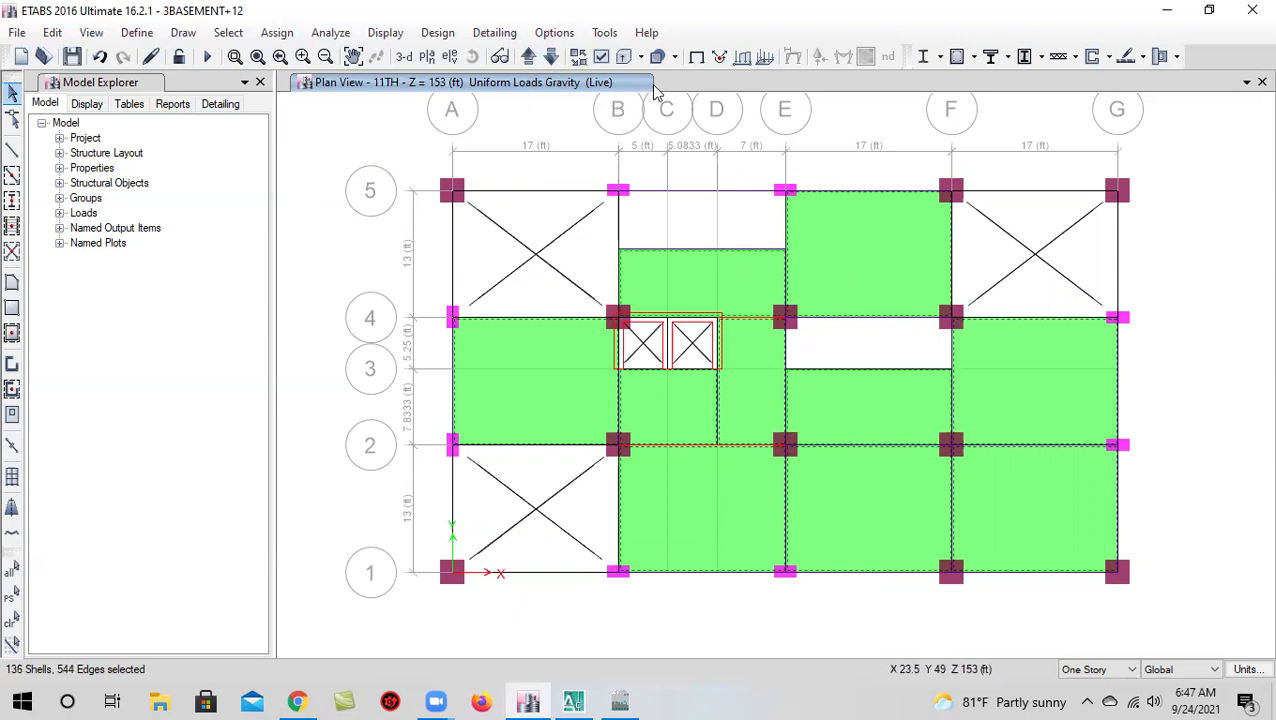
Display the TOP plan view and remove its slabs between grids A–E and 2–4 from the selection
left_click(529, 57)
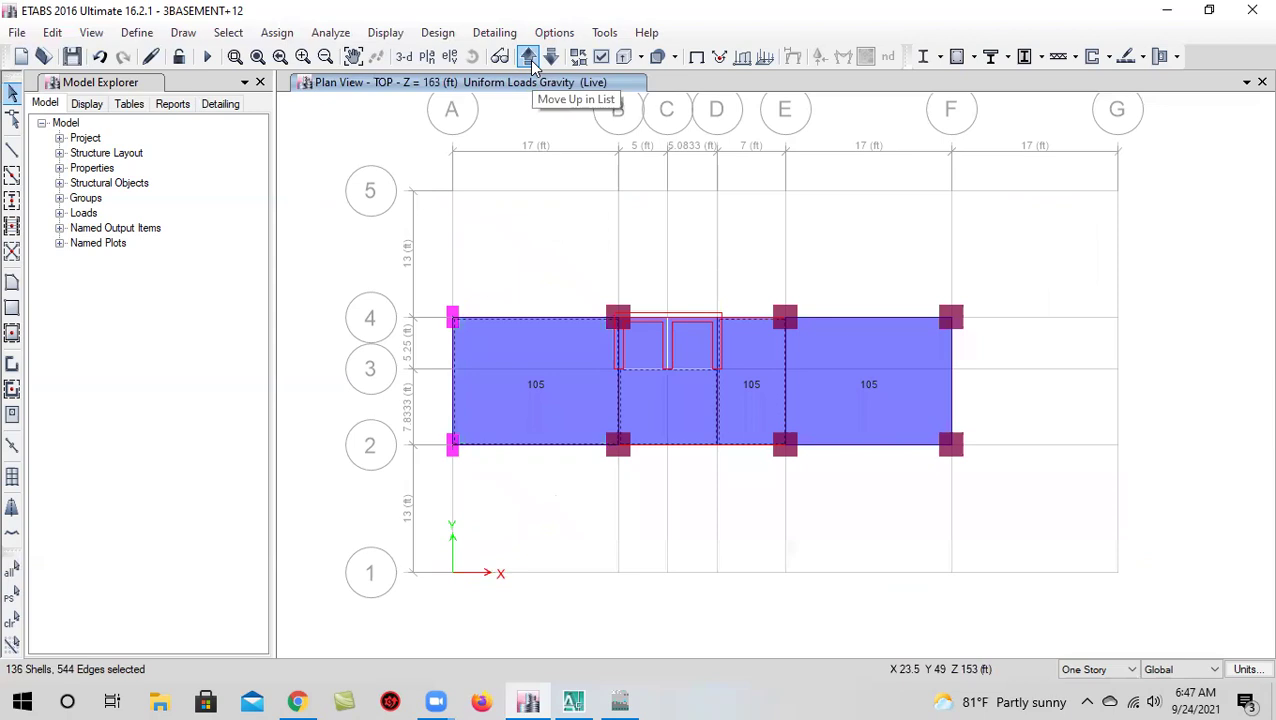
left_click(403, 56)
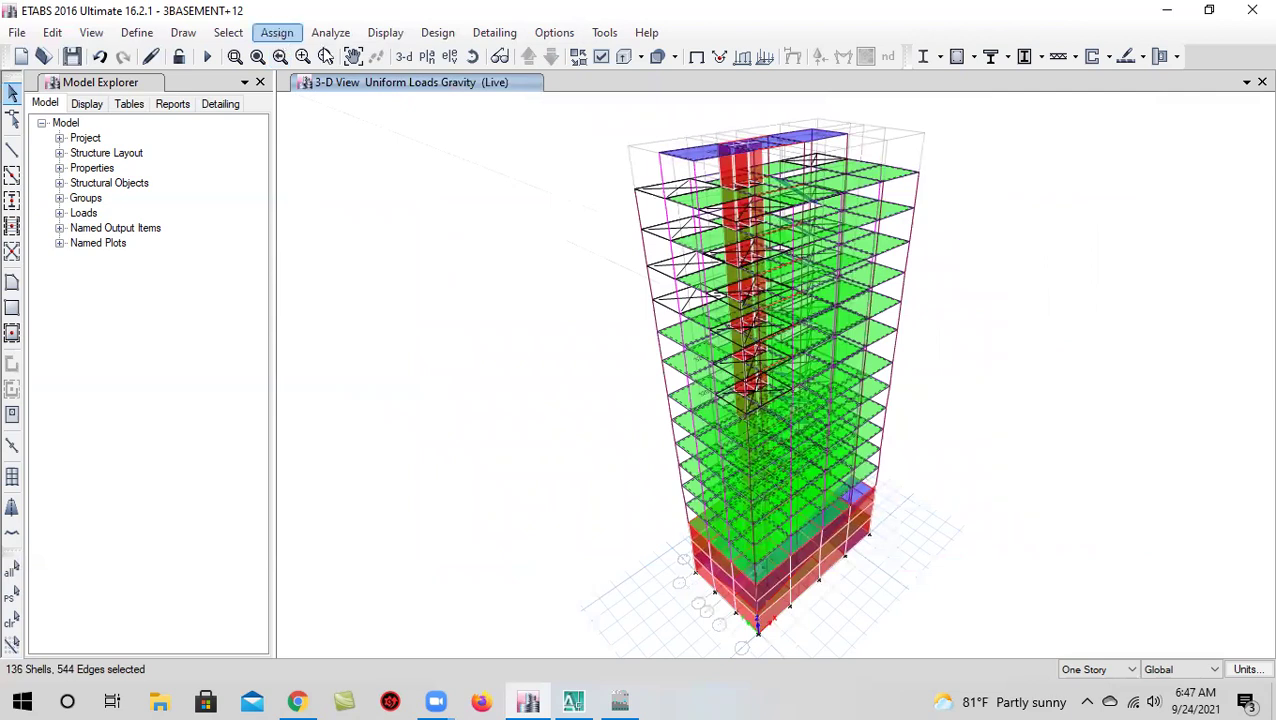
left_click(427, 56)
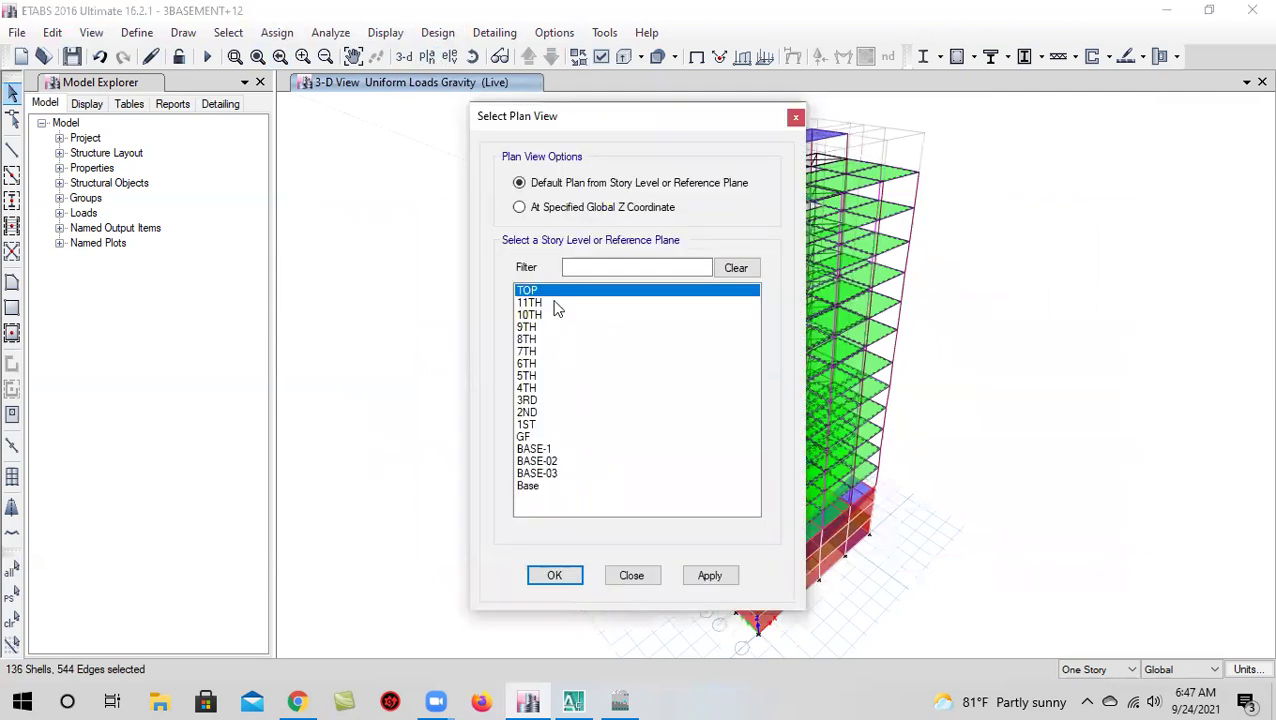
left_click(710, 576)
left_click(556, 575)
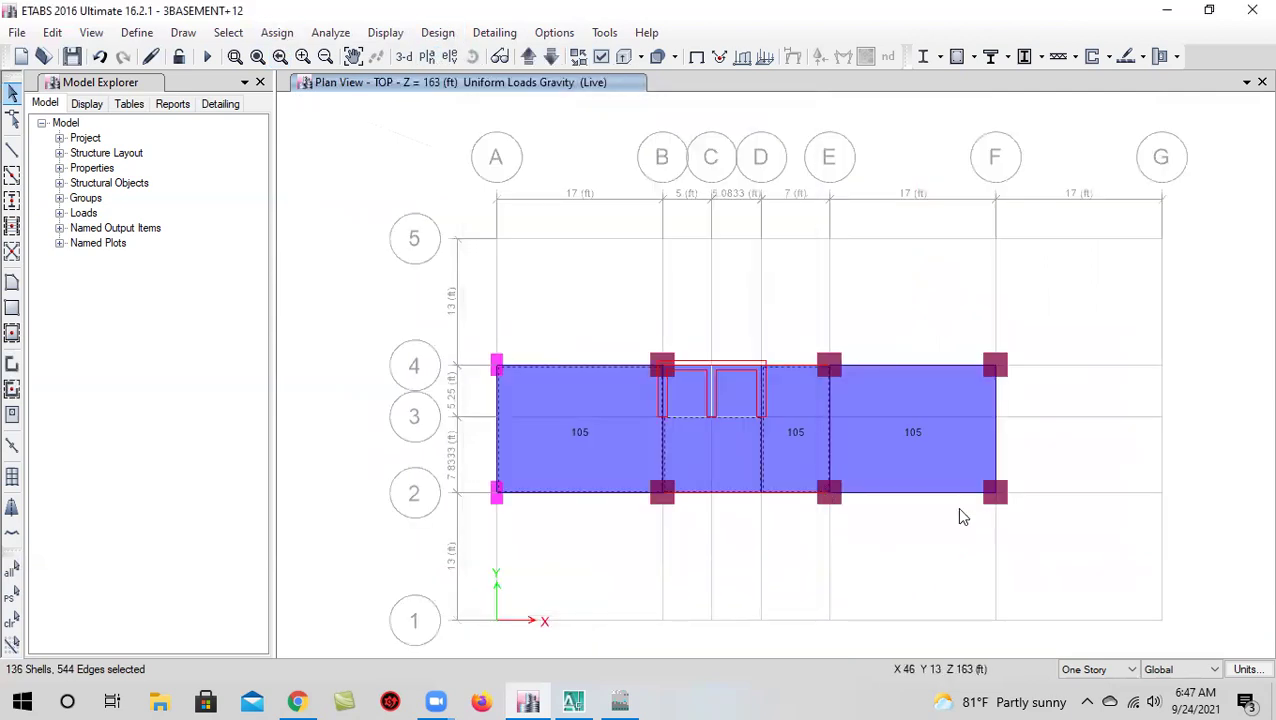
left_click(714, 458)
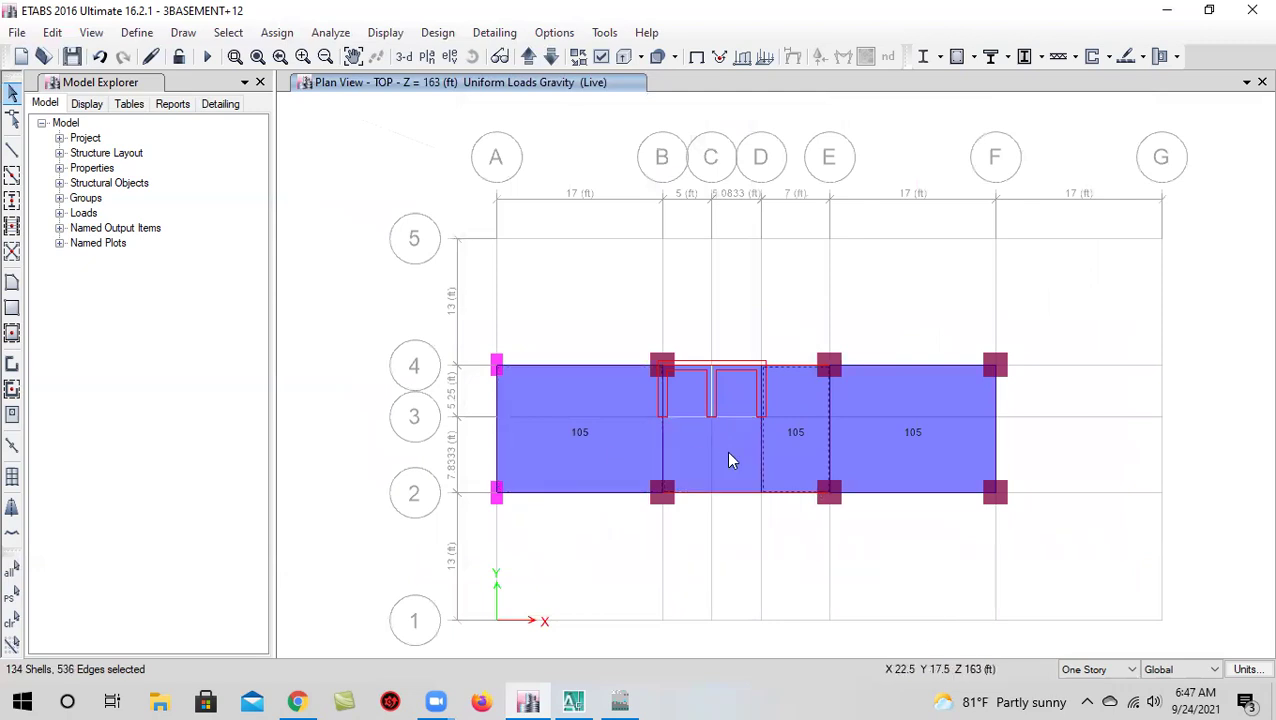
left_click(791, 448)
Return to the 3-D view and assign a uniform Live load of 63 lb/ft² in the gravity direction to the selected slabs, replacing existing loads
left_click(551, 57)
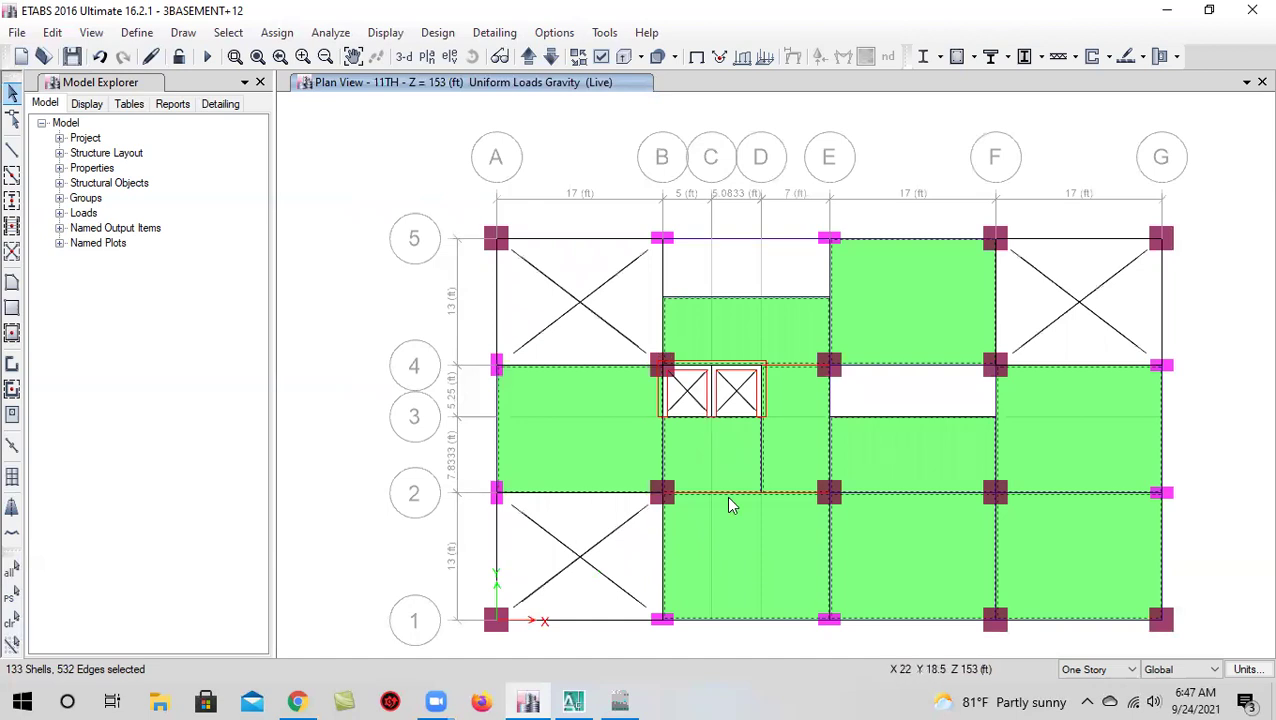
middle_click_drag(574, 425, 515, 380)
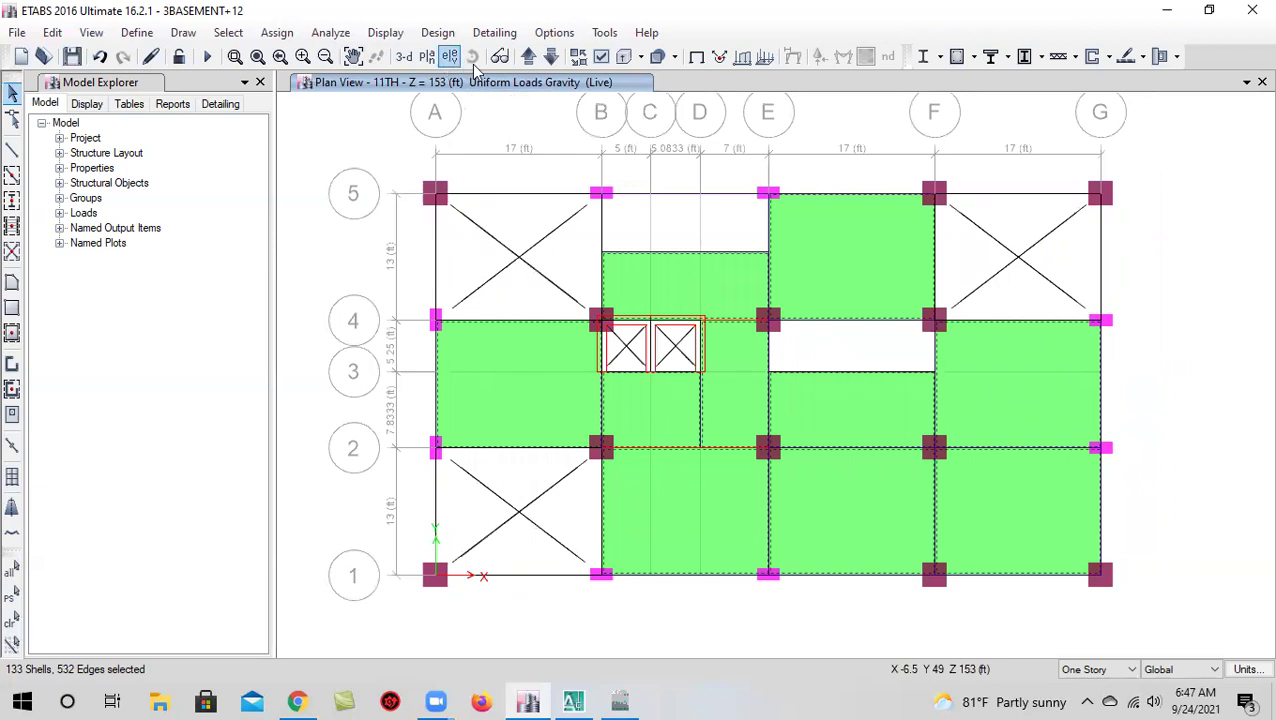
left_click(406, 58)
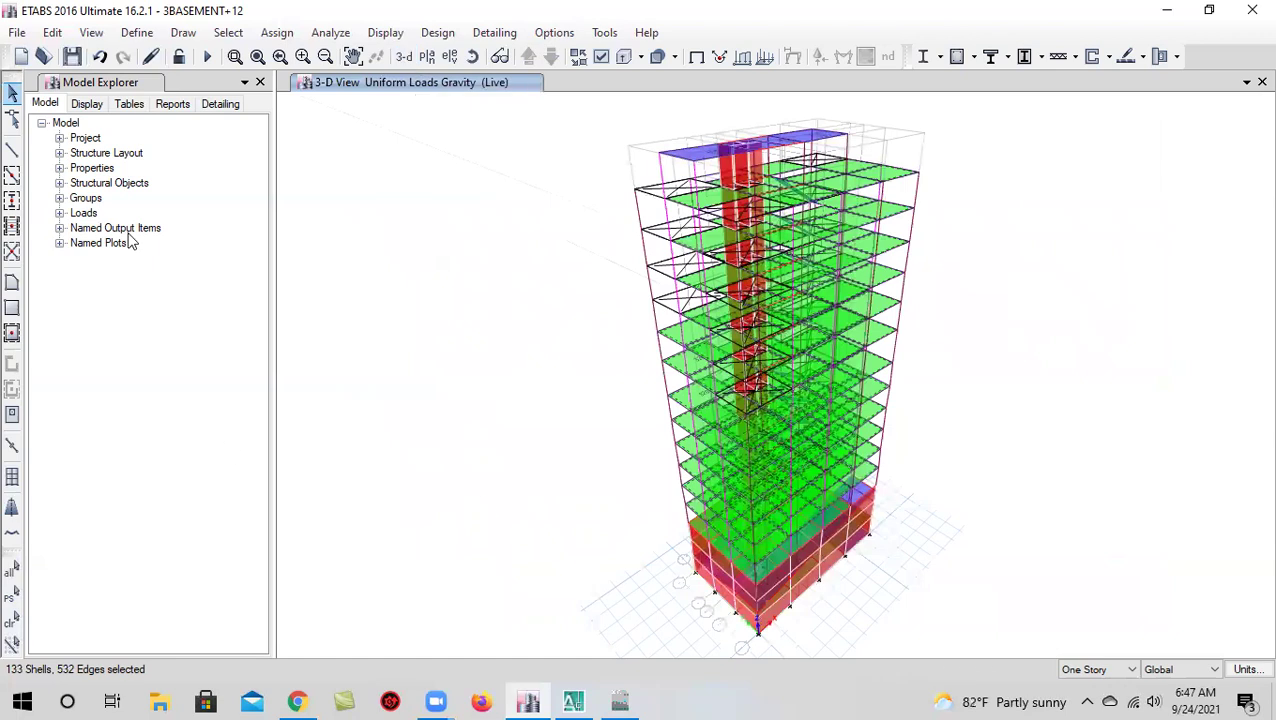
left_click(277, 32)
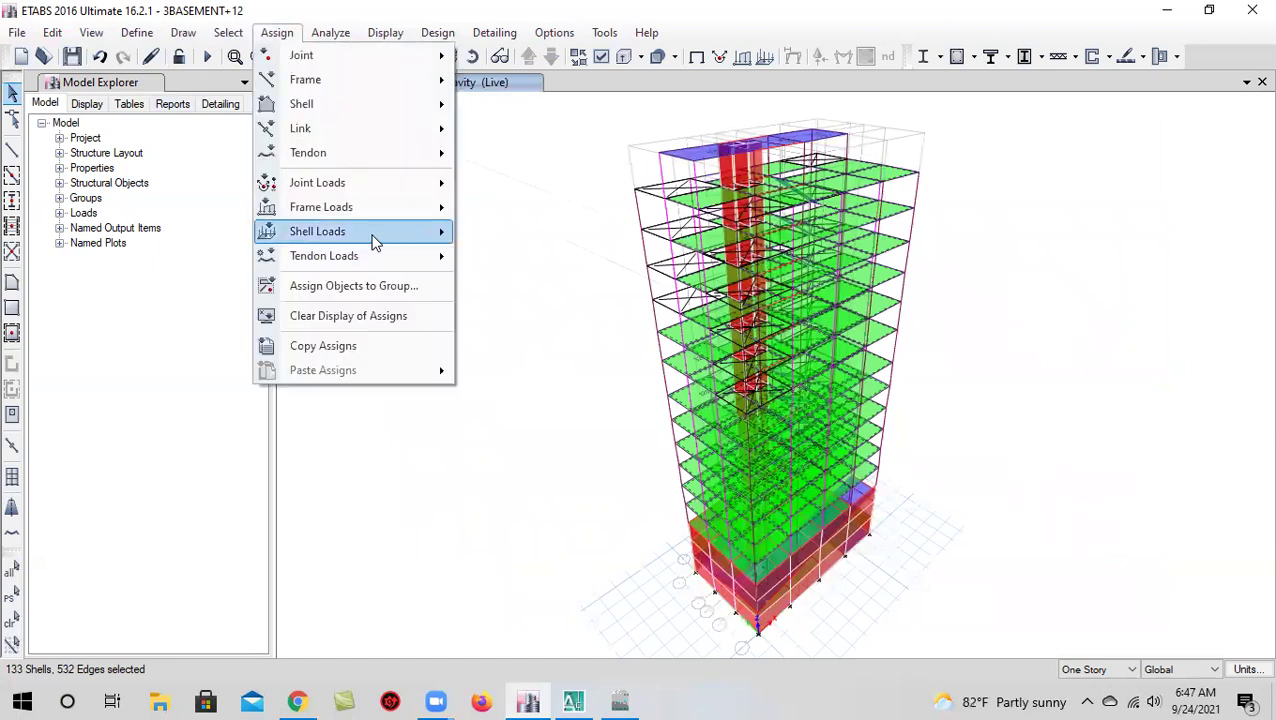
mouse_move(373, 237)
left_click(530, 259)
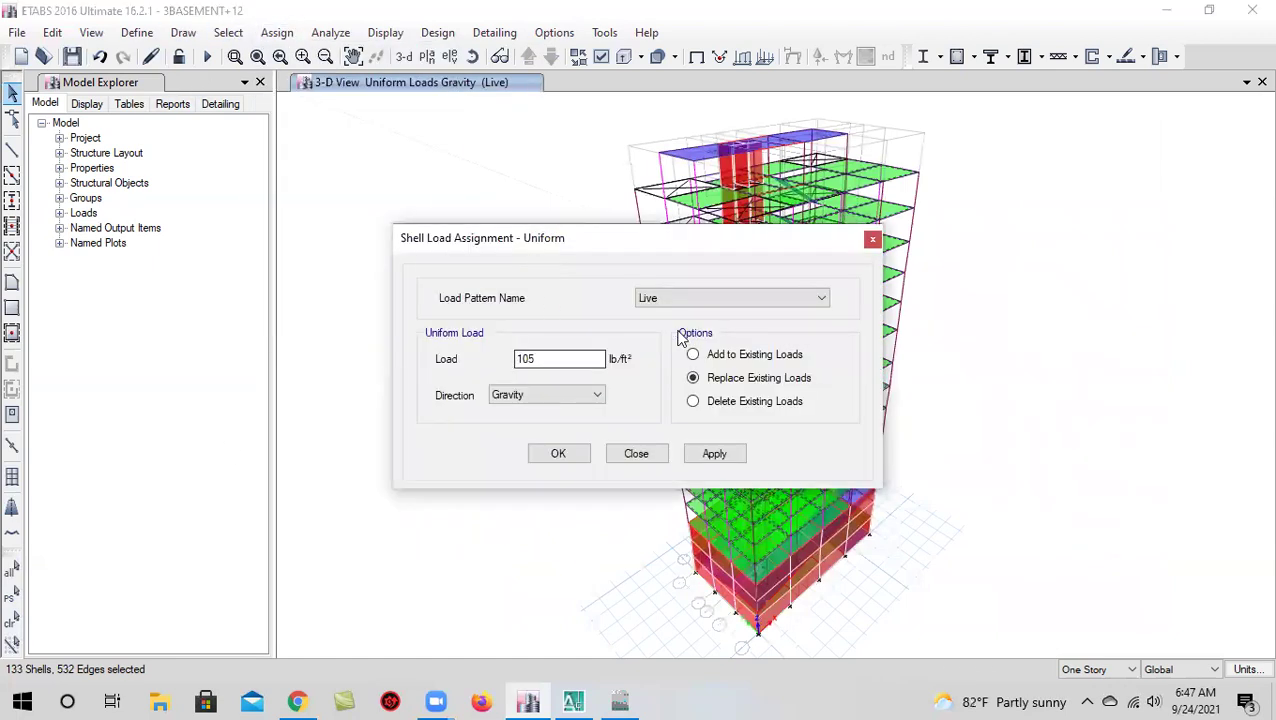
double_click(553, 358)
left_click(720, 456)
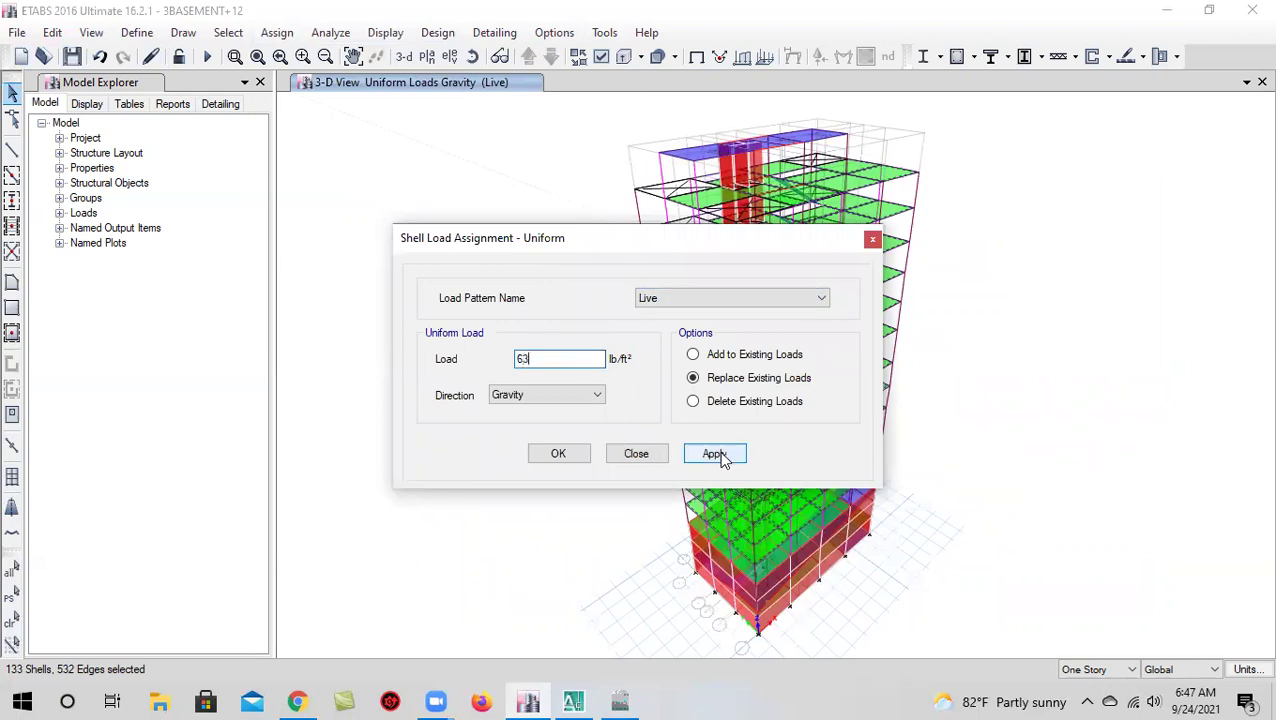
left_click(558, 454)
Restore the previous slab selection in the 3-D view
scroll(720, 316, "up", 3)
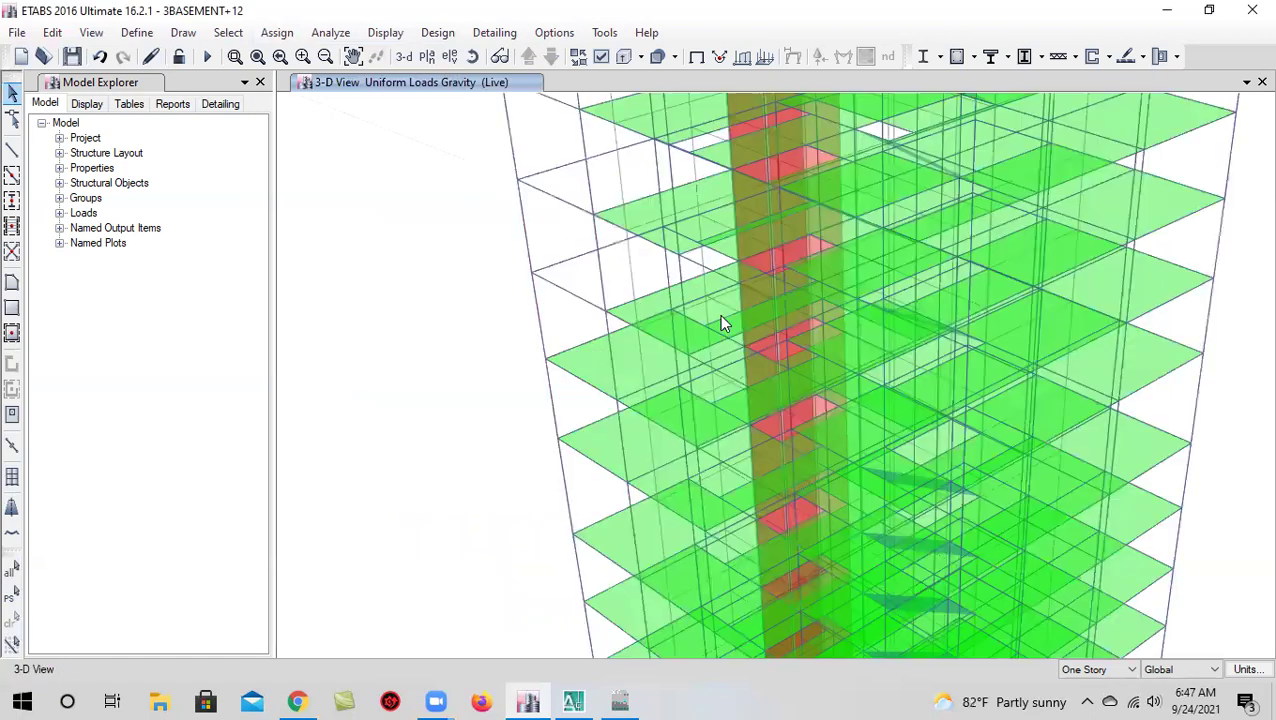
scroll(730, 372, "down", 5)
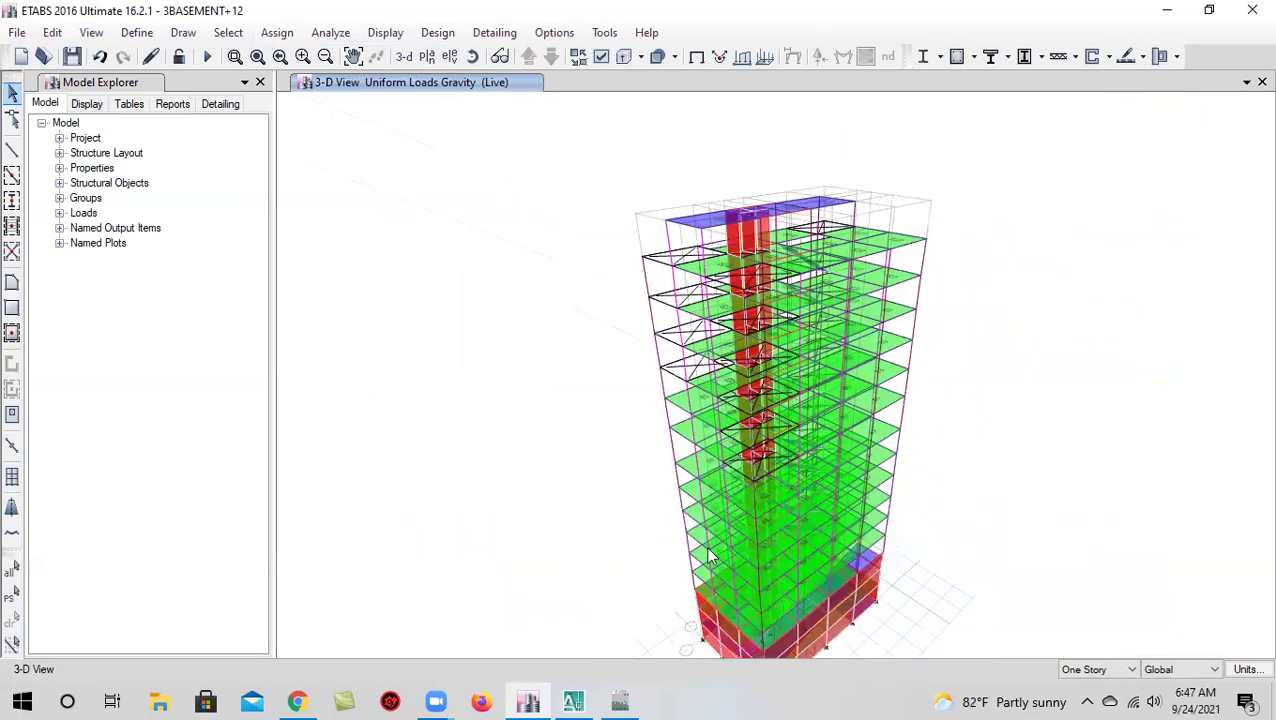
middle_click_drag(676, 557, 678, 447)
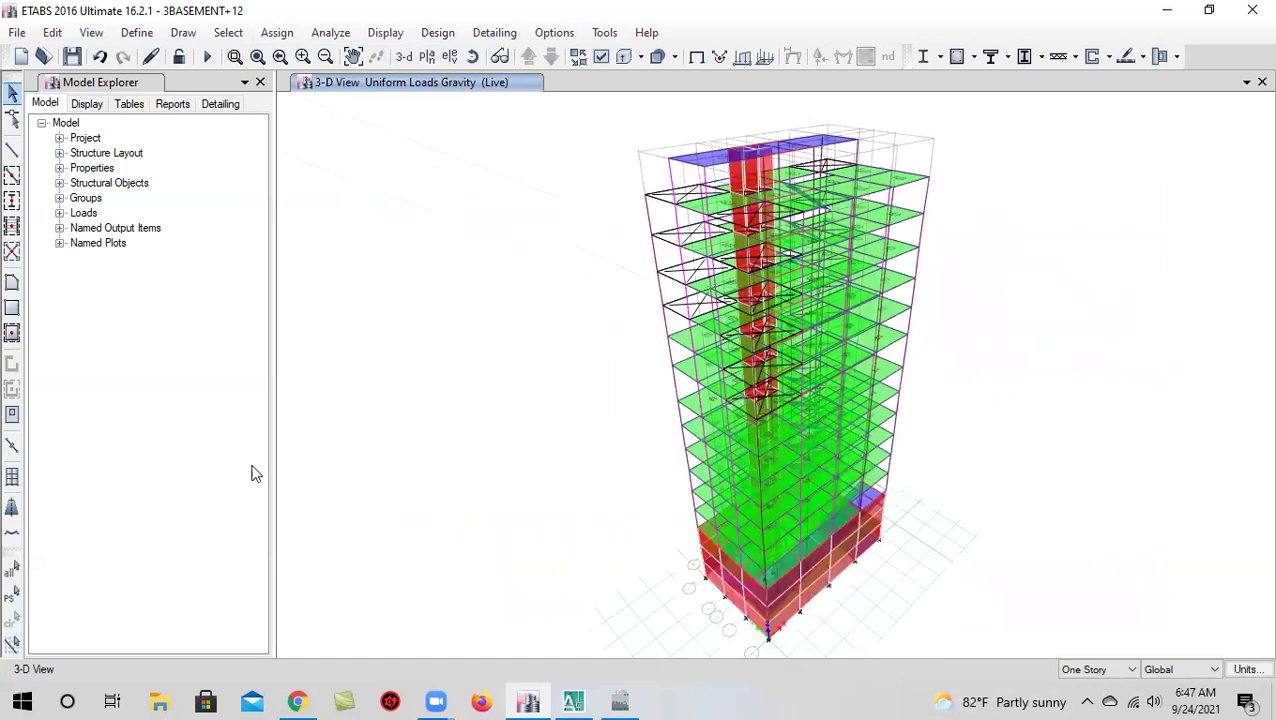
left_click(11, 596)
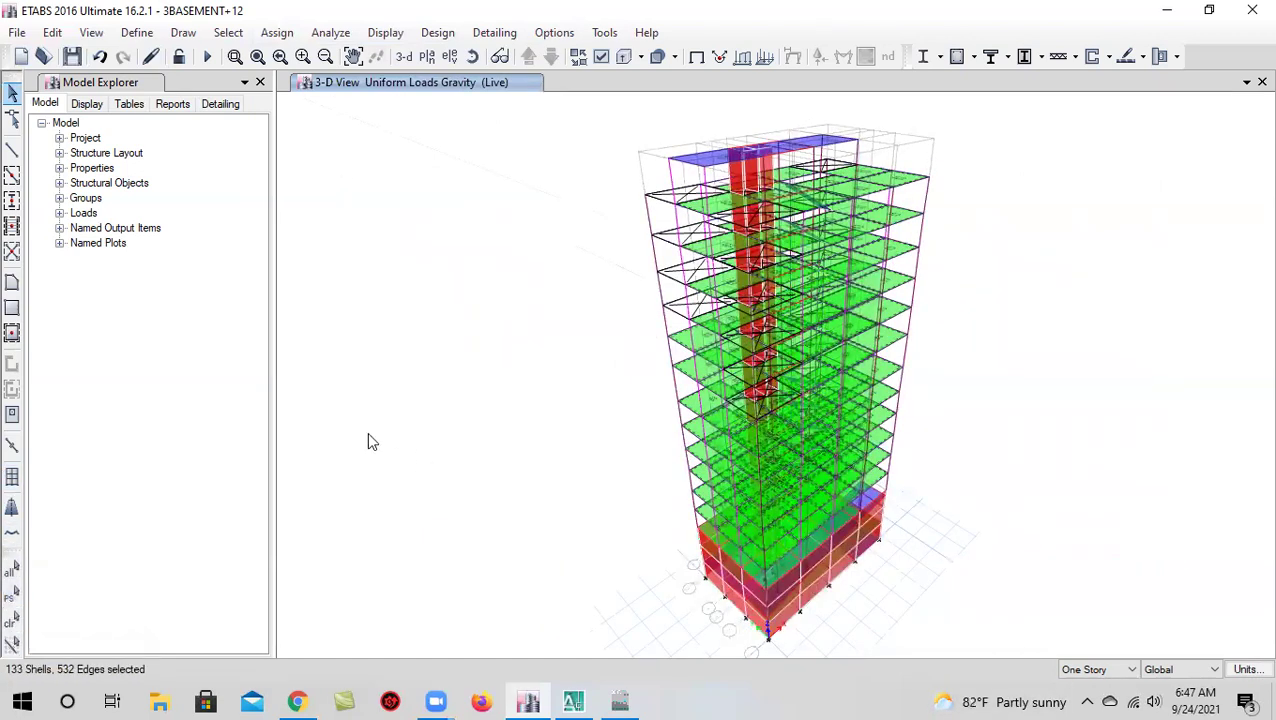
left_click(277, 33)
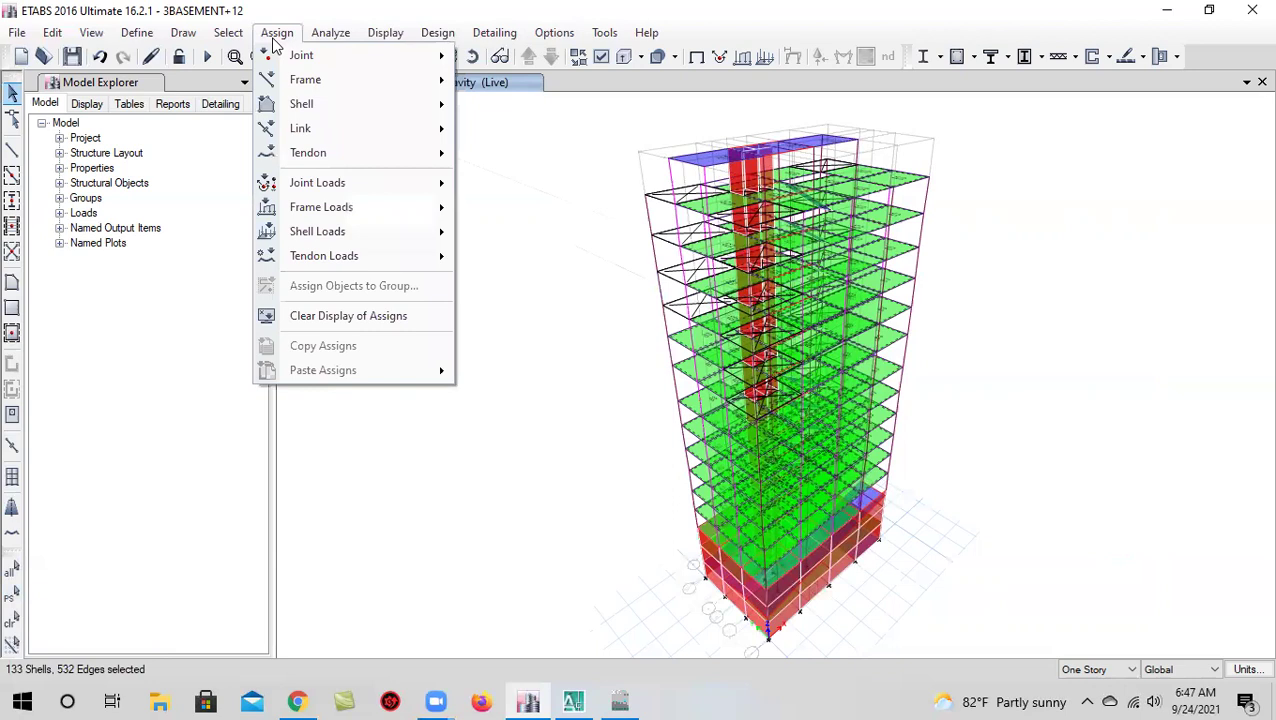
mouse_move(312, 106)
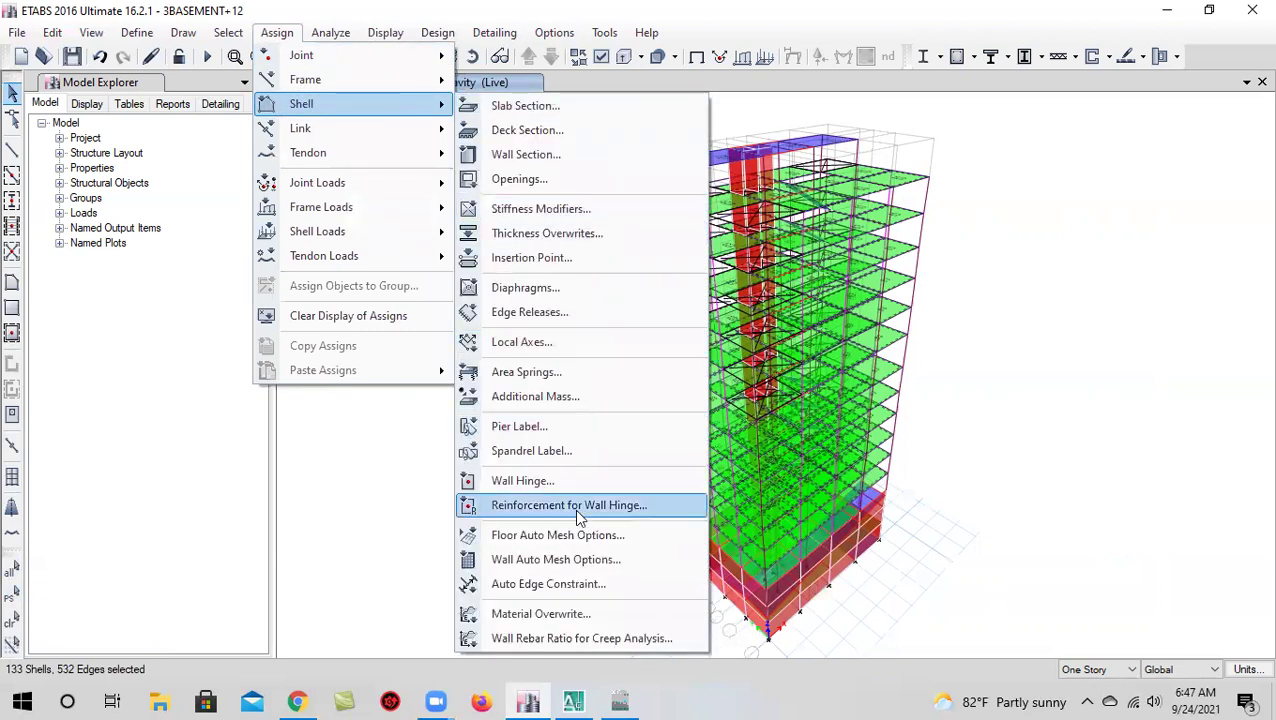
left_click(577, 537)
left_click(635, 539)
Assign a uniform FF load of 20 lb/ft² in the gravity direction to the selected slabs, replacing existing loads
left_click(277, 32)
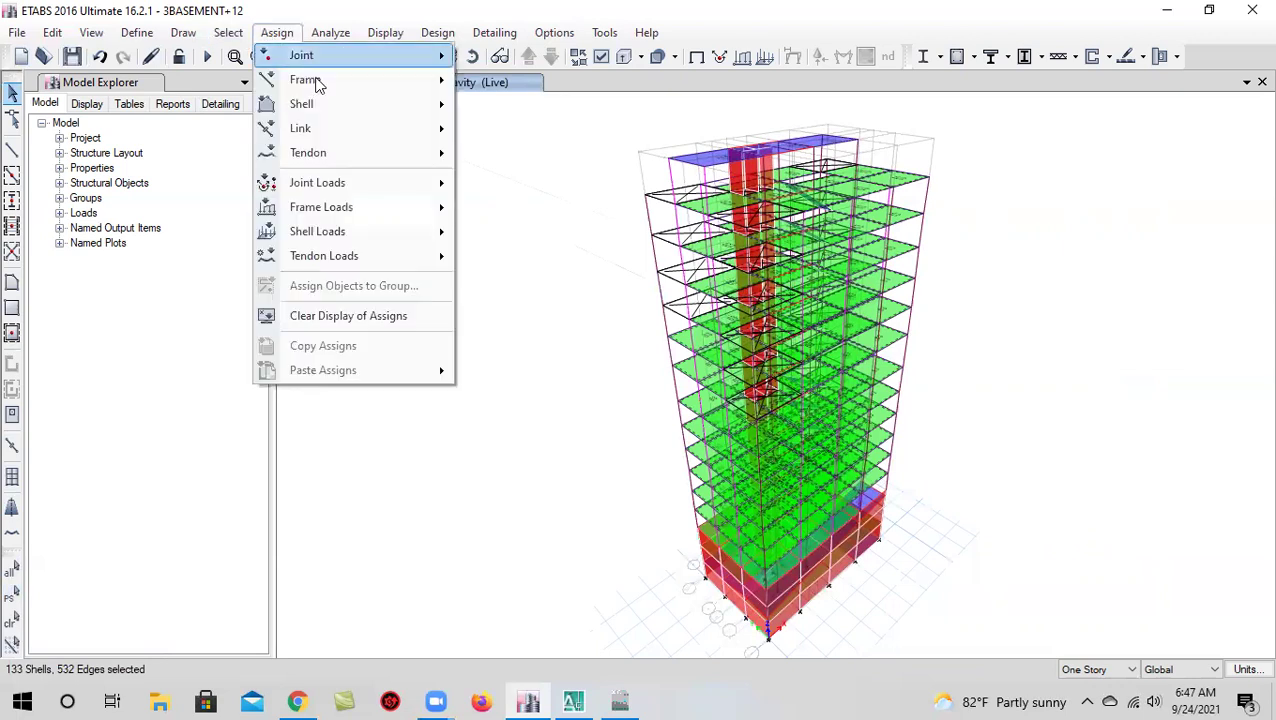
mouse_move(339, 107)
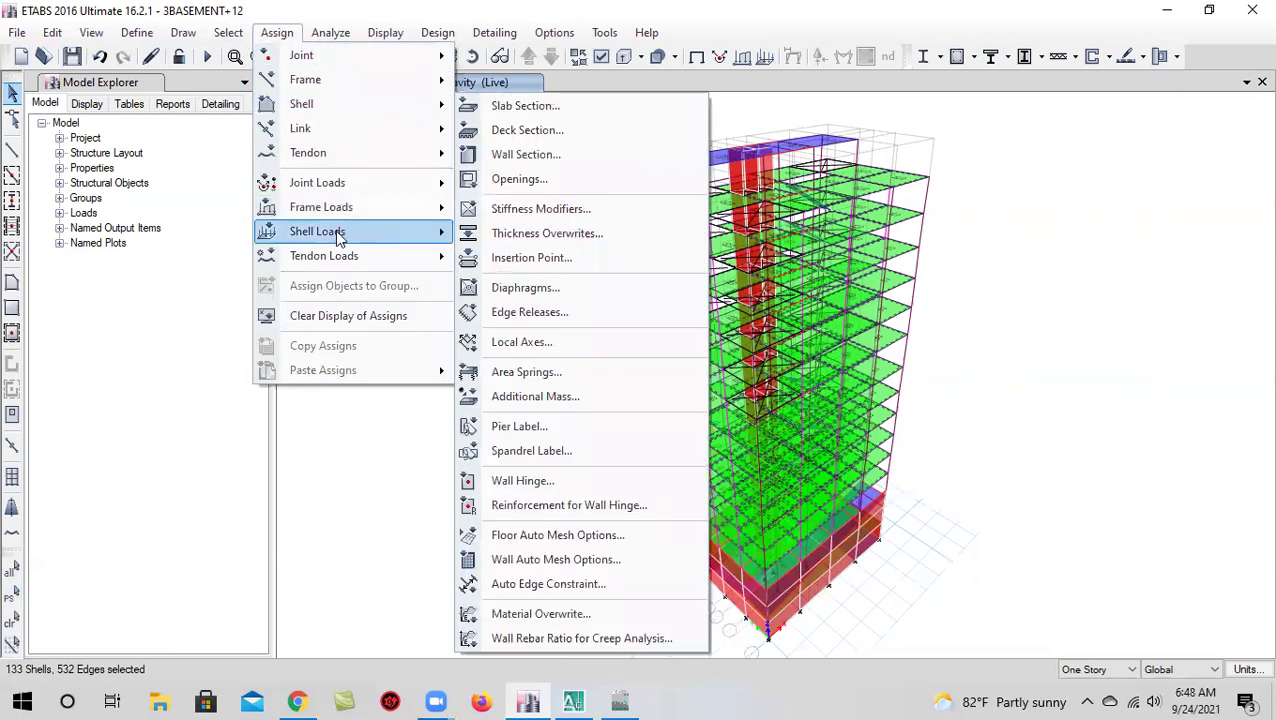
mouse_move(336, 232)
left_click(505, 260)
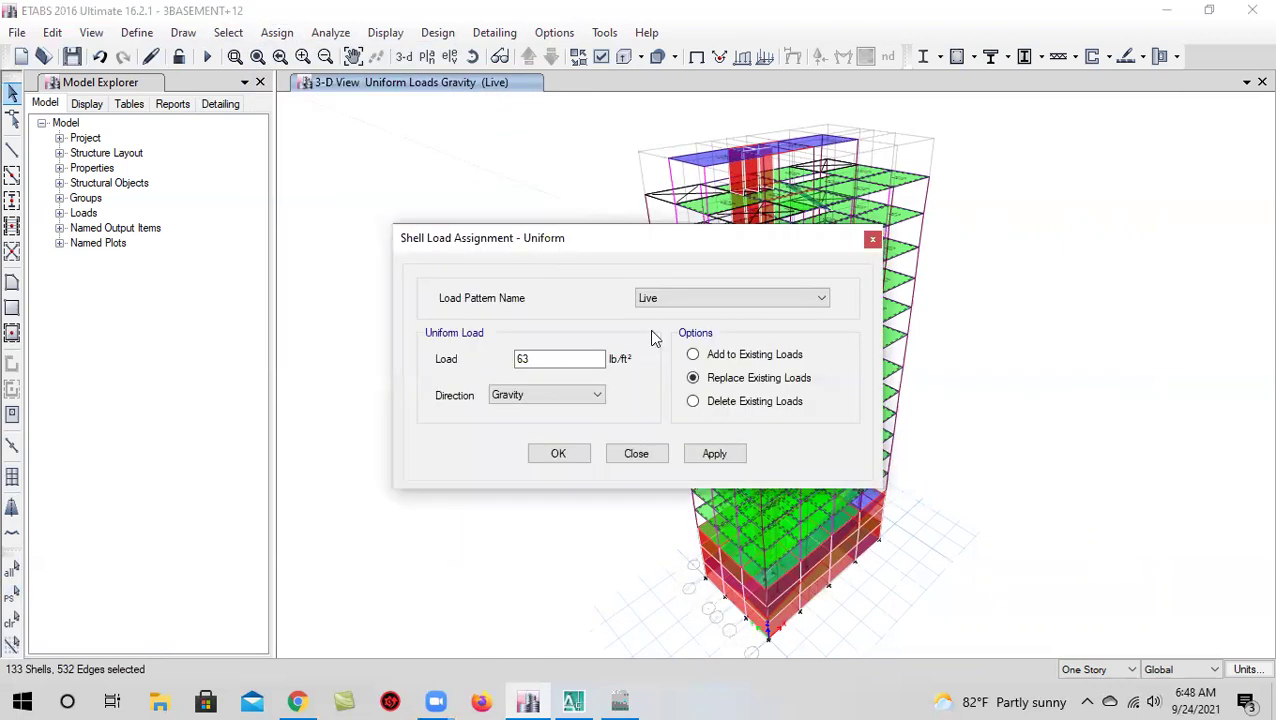
left_click(711, 298)
left_click(695, 338)
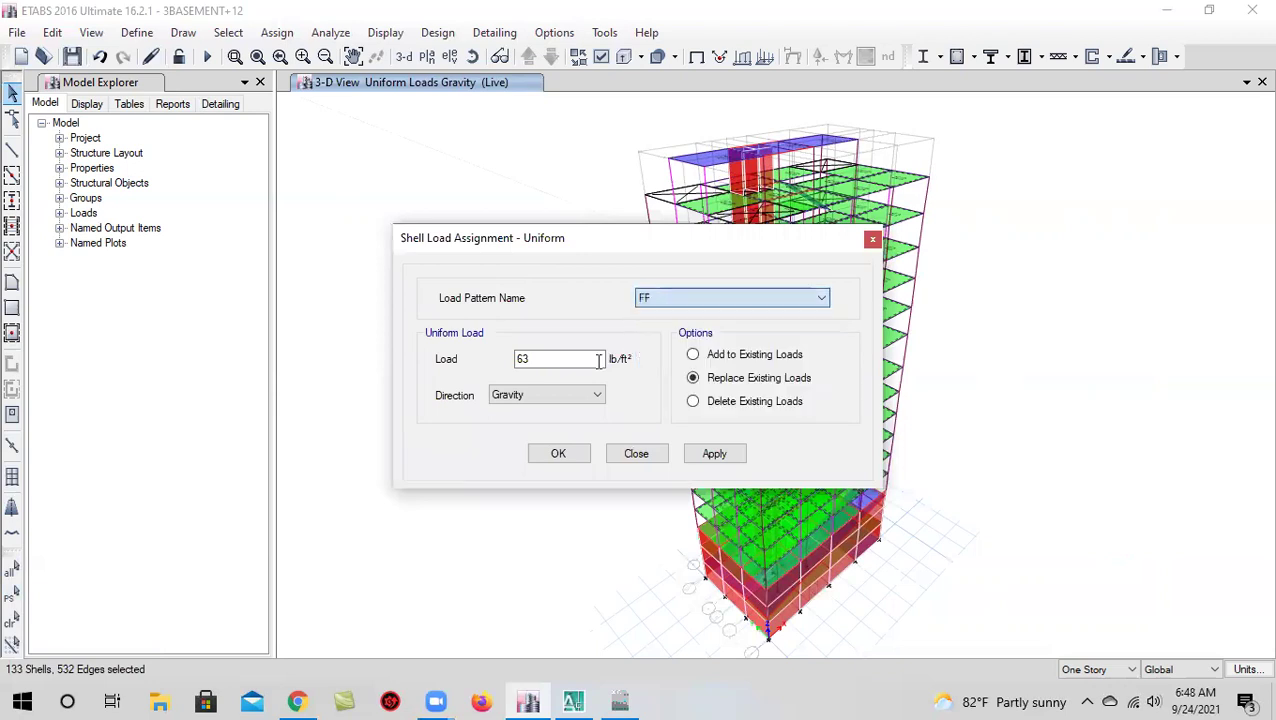
double_click(572, 360)
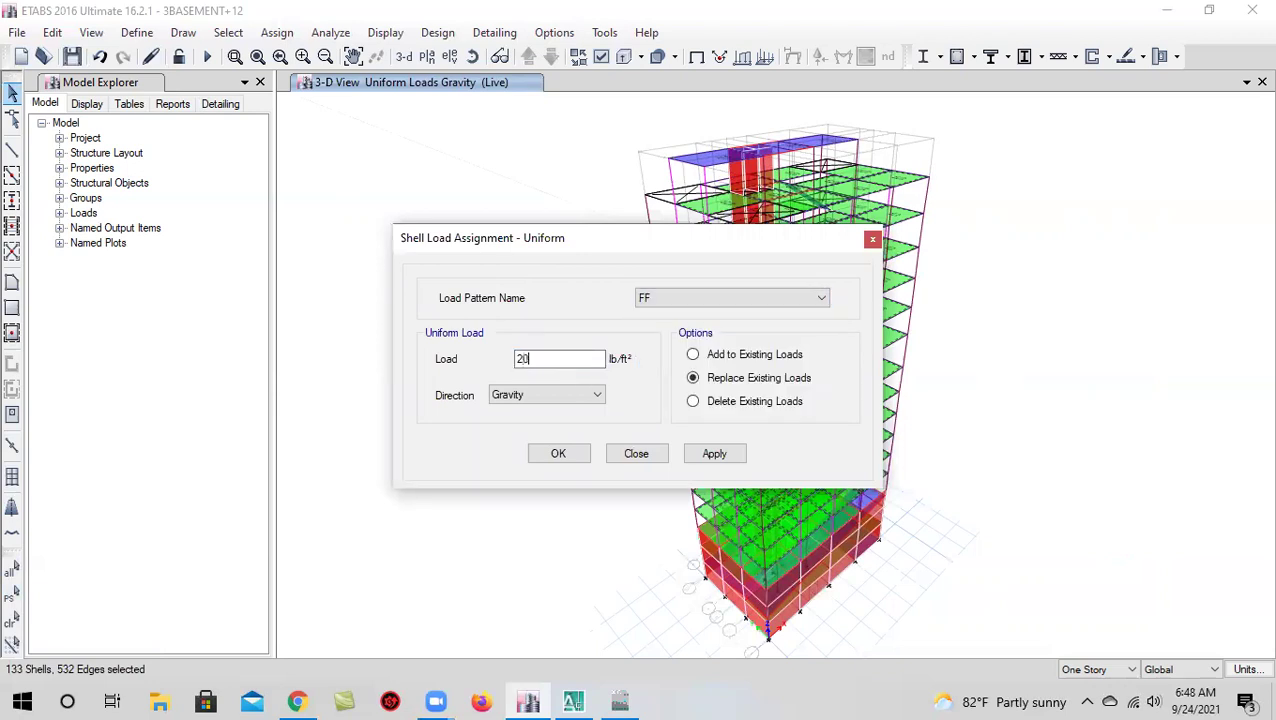
type("20")
left_click(735, 461)
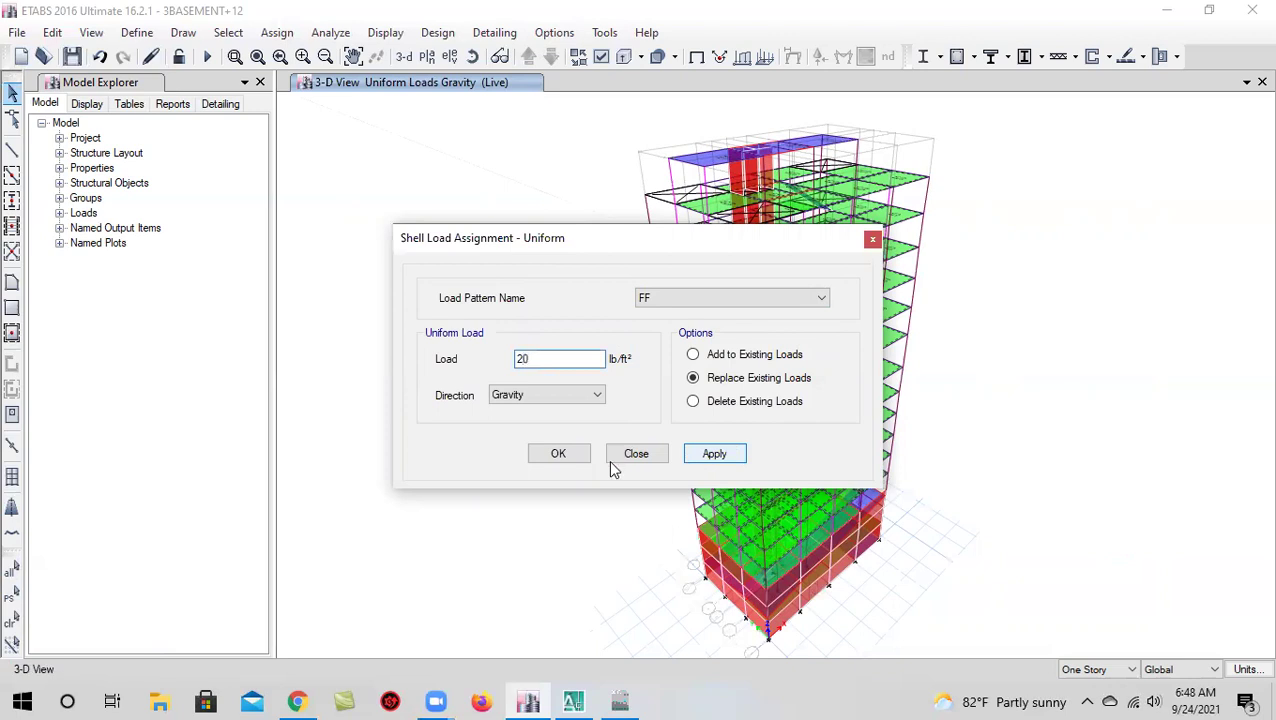
left_click(559, 455)
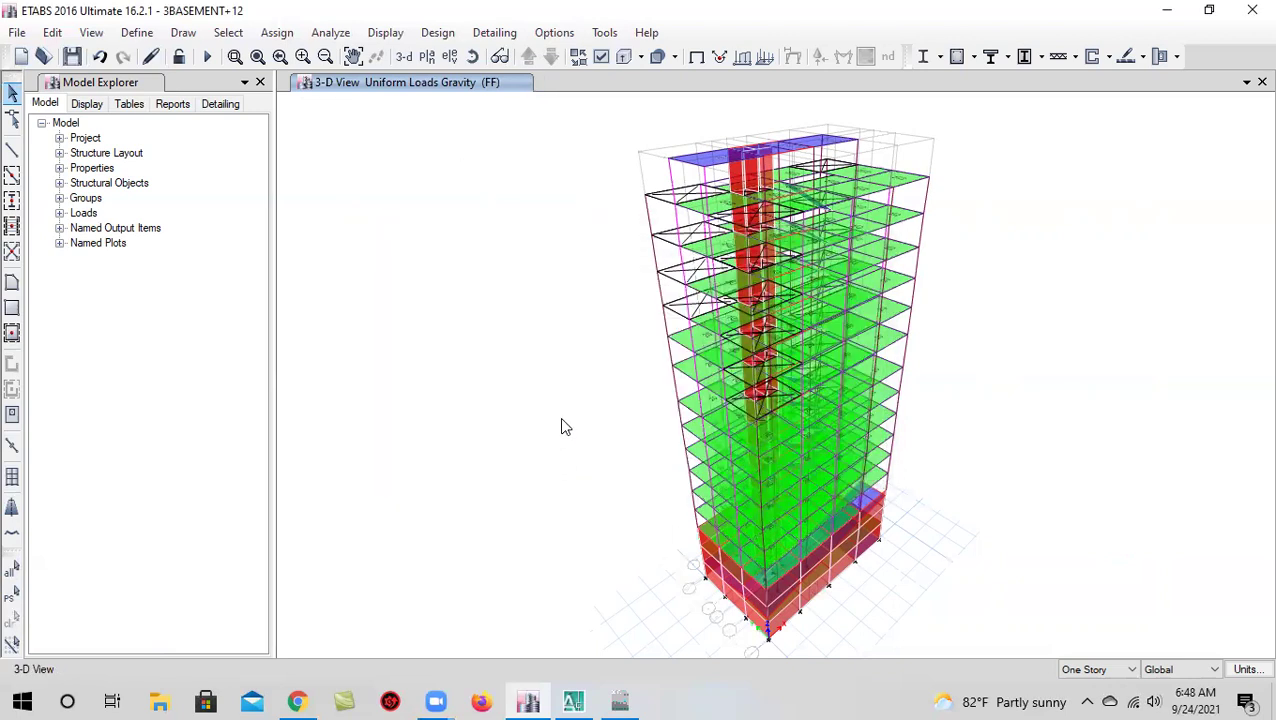
Save the model and check the FF loads assigned to the upper-floor slabs in the 3-D view
left_click(71, 56)
left_click(474, 58)
left_click_drag(968, 575, 858, 556)
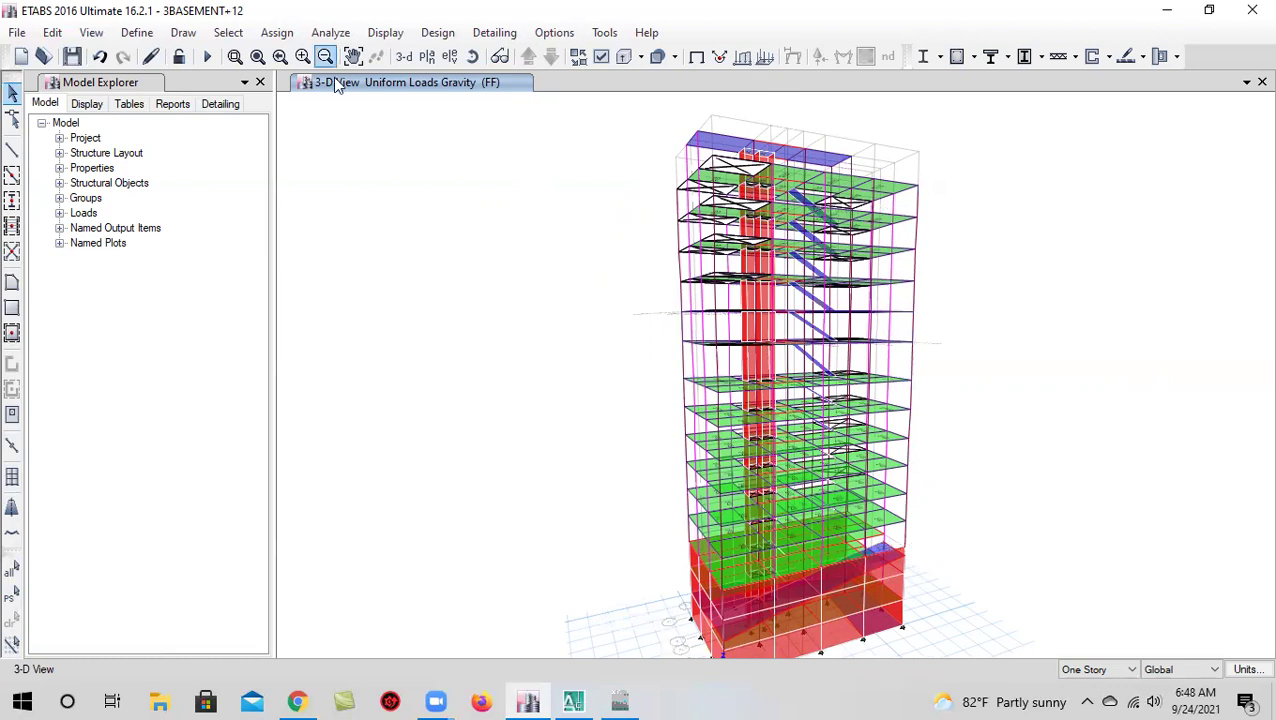
left_click(403, 56)
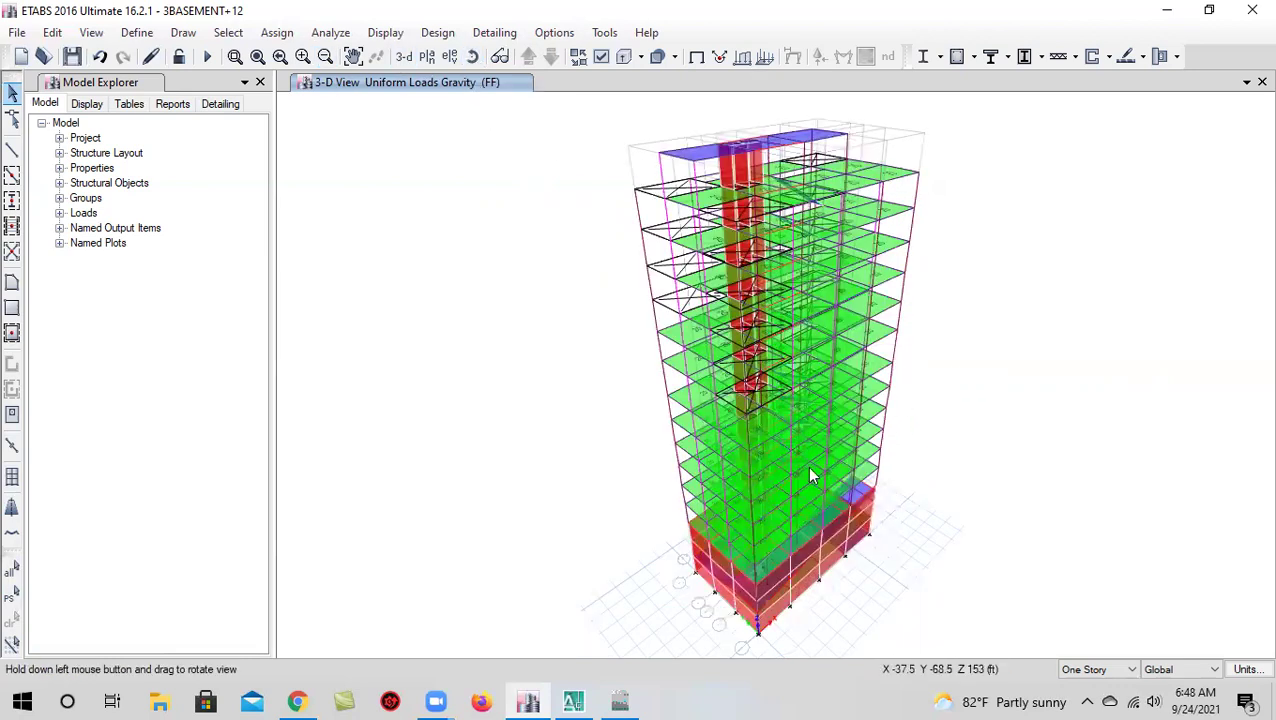
Undo the last action, and save the model after inspecting the FF loads on the basement and lower-floor slabs
left_click(100, 57)
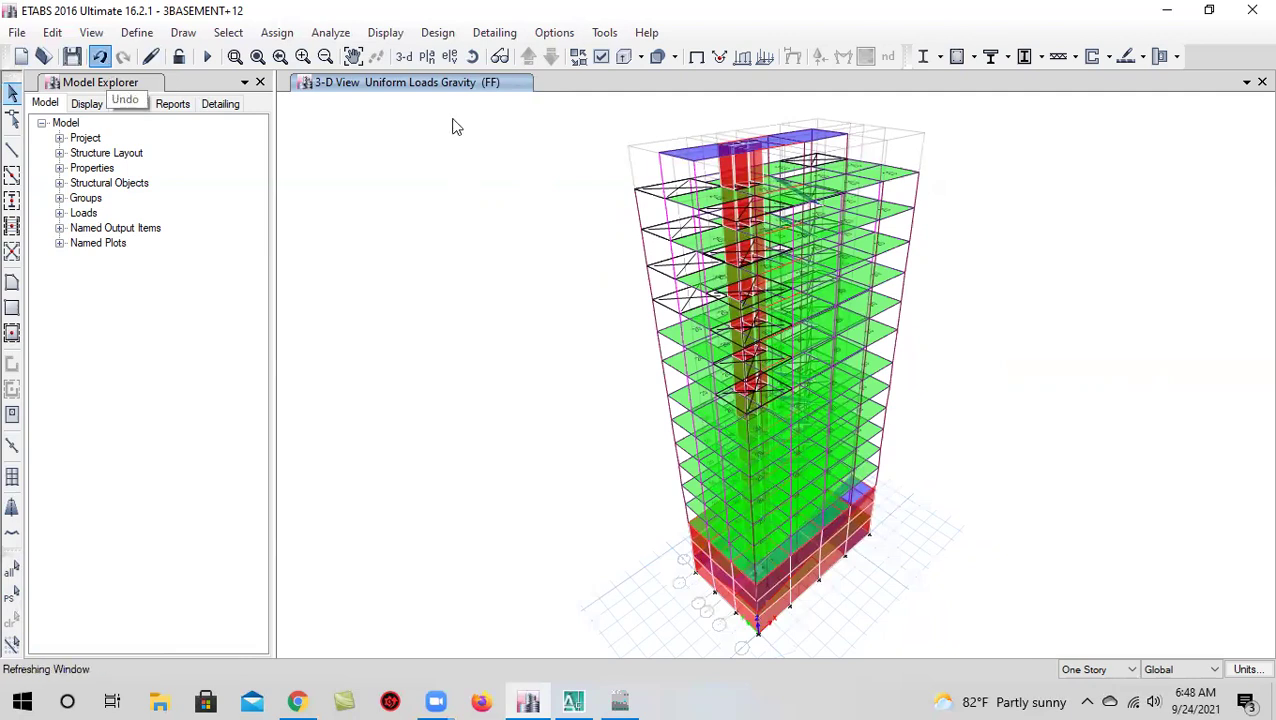
left_click(472, 56)
left_click_drag(954, 595, 791, 580)
scroll(790, 576, "up", 6)
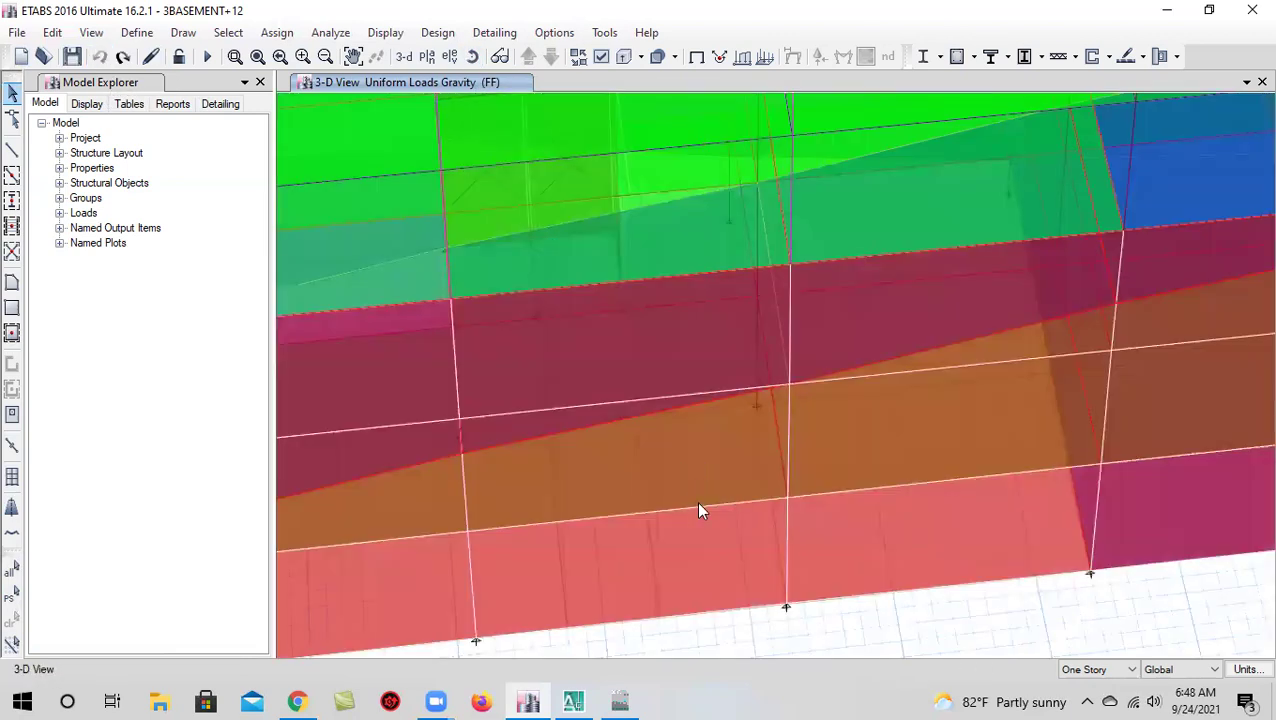
scroll(698, 506, "down", 6)
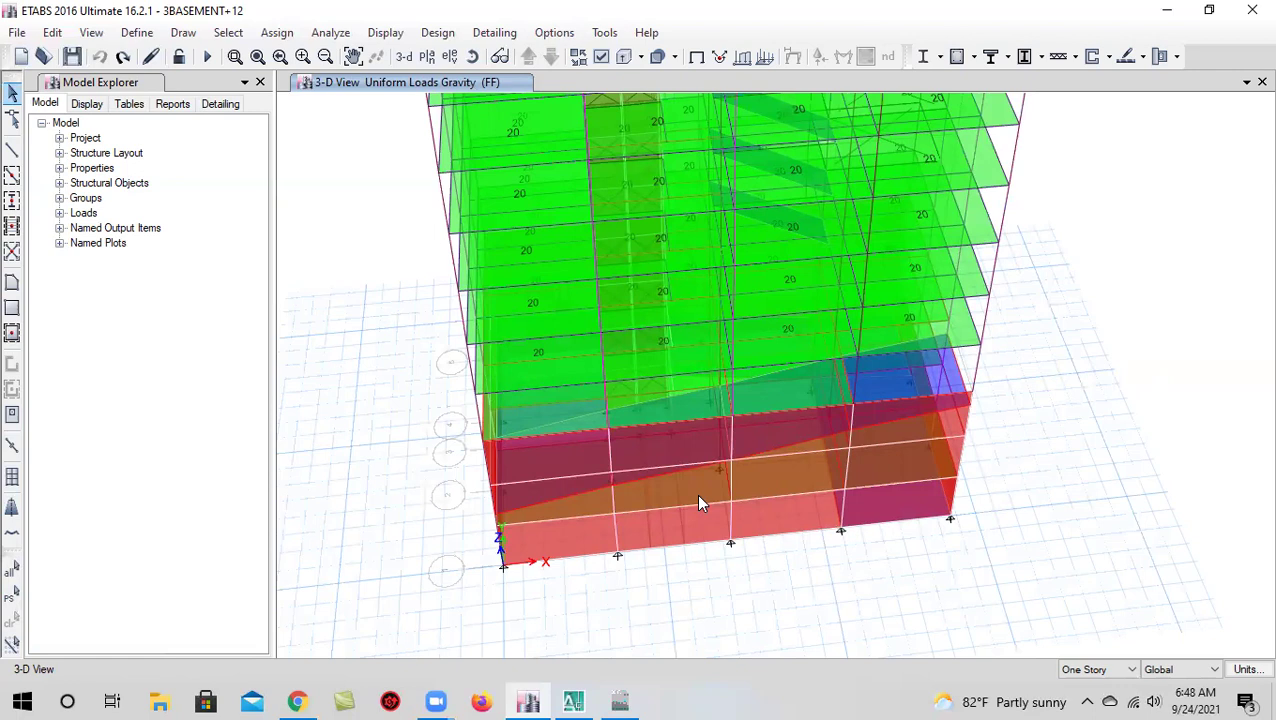
left_click(72, 56)
scroll(770, 473, "down", 4)
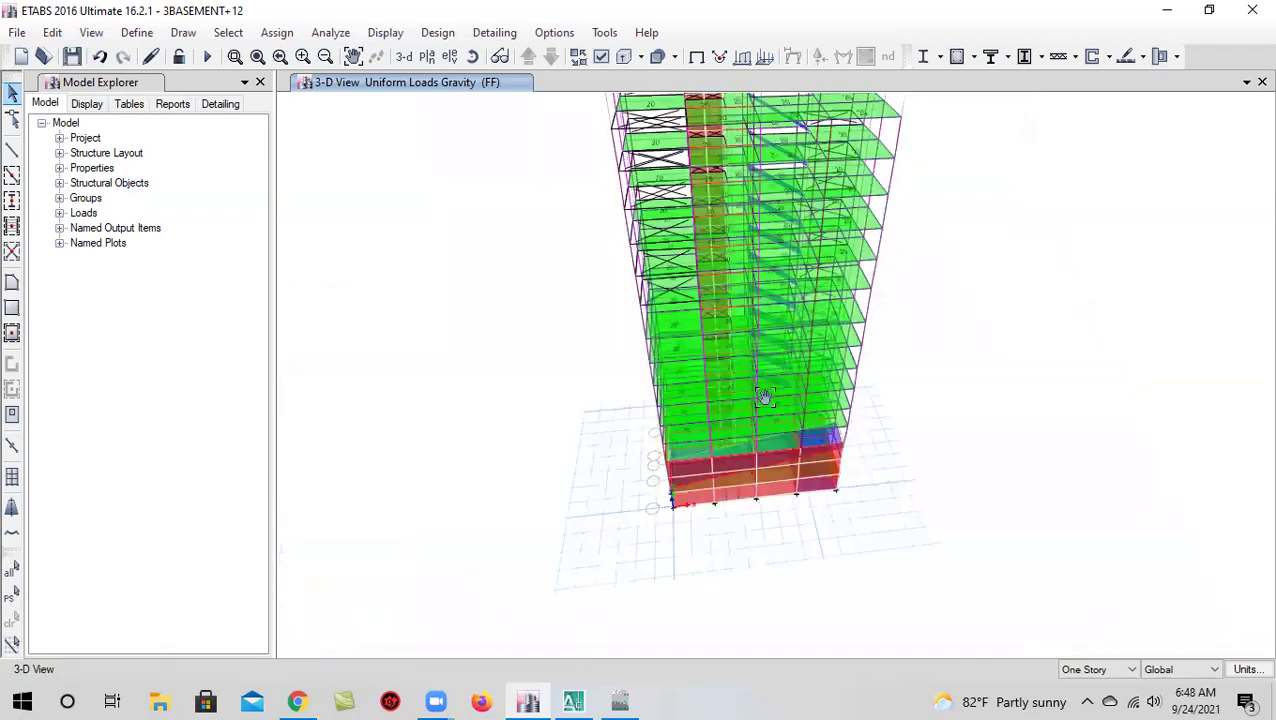
middle_click_drag(764, 398, 748, 452)
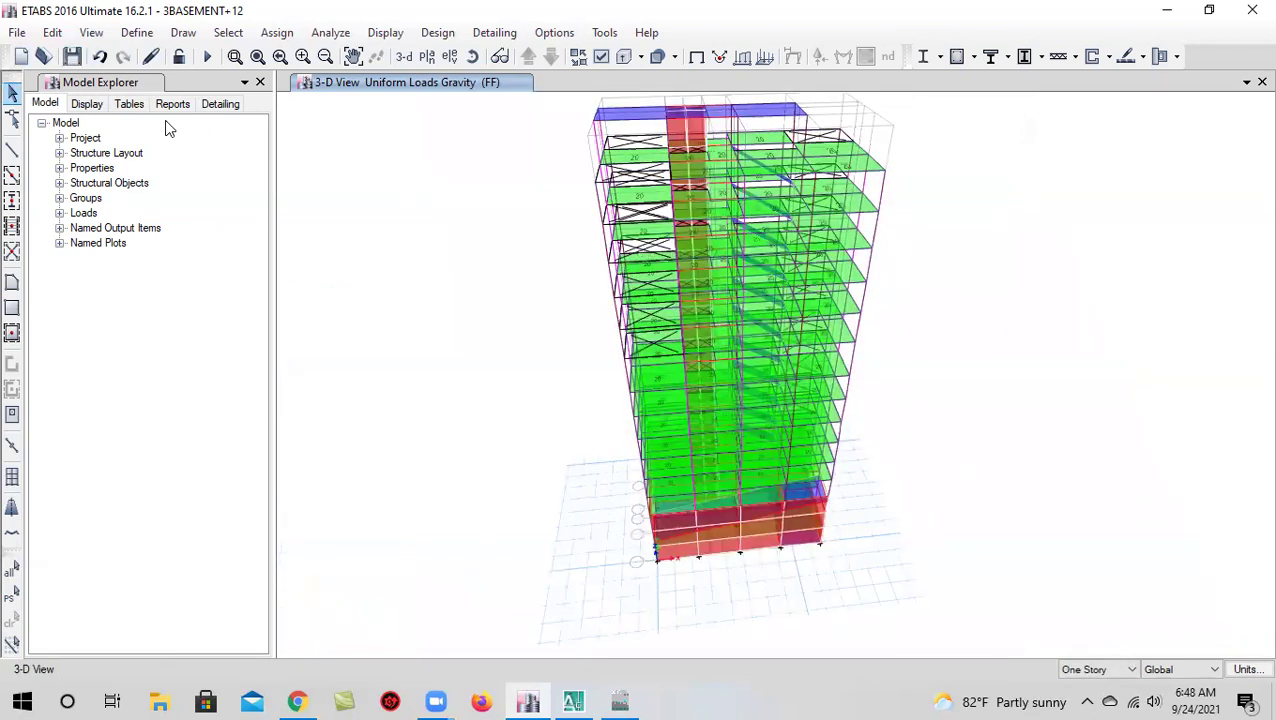
left_click(72, 56)
Display the BASE-03 plan view
left_click(427, 56)
left_click(587, 472)
left_click(705, 577)
left_click(570, 575)
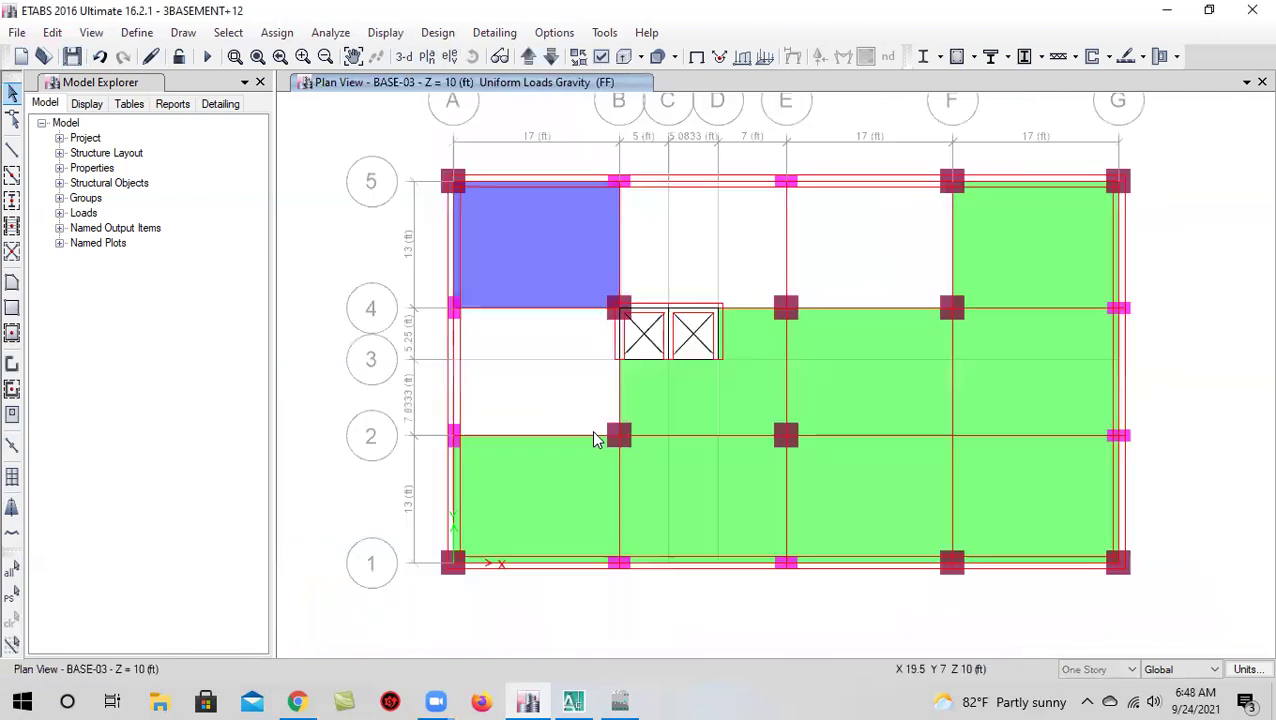
left_click(555, 490)
left_click(669, 501)
left_click(739, 394)
left_click(847, 385)
left_click(862, 493)
left_click(645, 405)
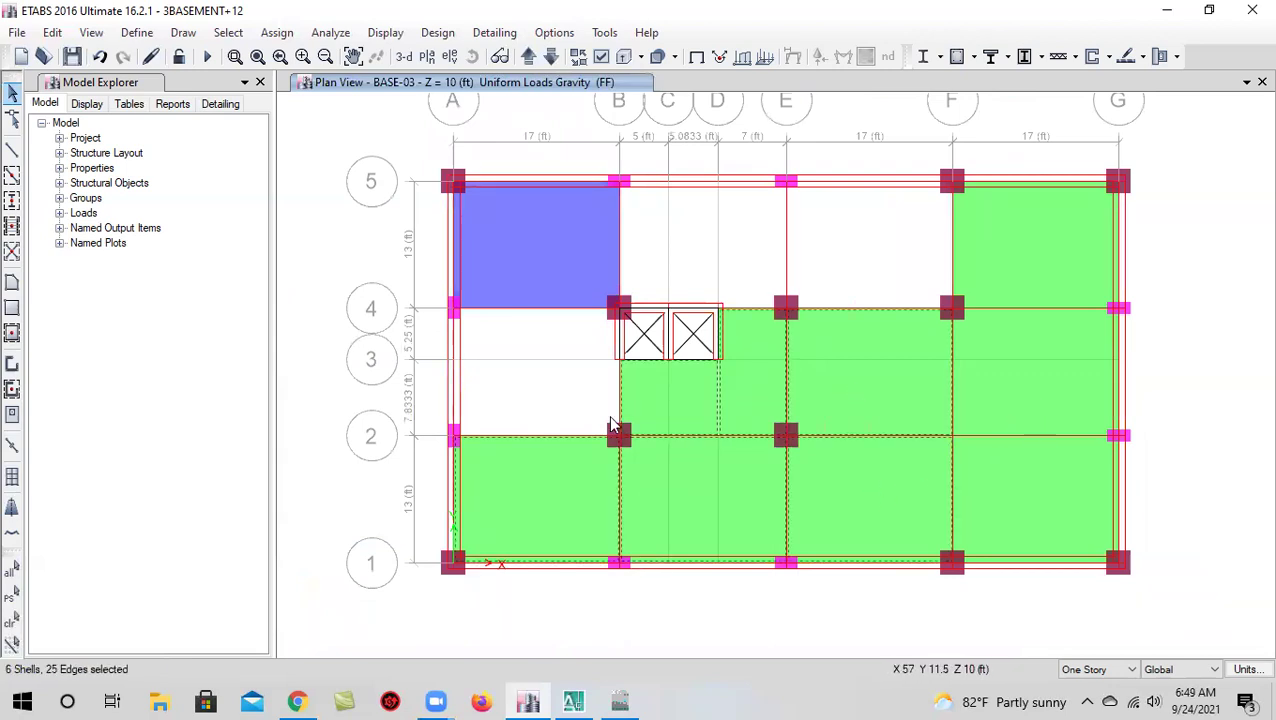
left_click(13, 618)
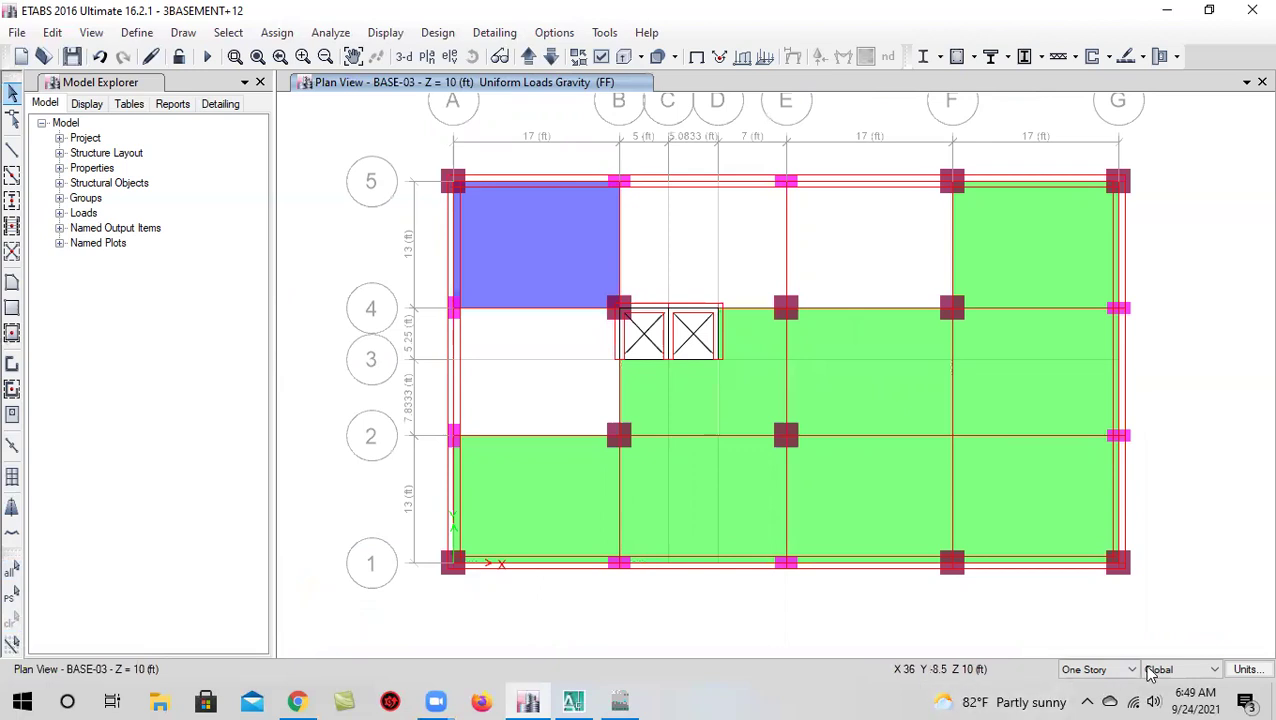
Apply selection to All Stories and select the BASE-03 plan slabs in bays A–G/1–2, B–G/2–4 and F–G/4–5
left_click(1097, 669)
left_click(1090, 697)
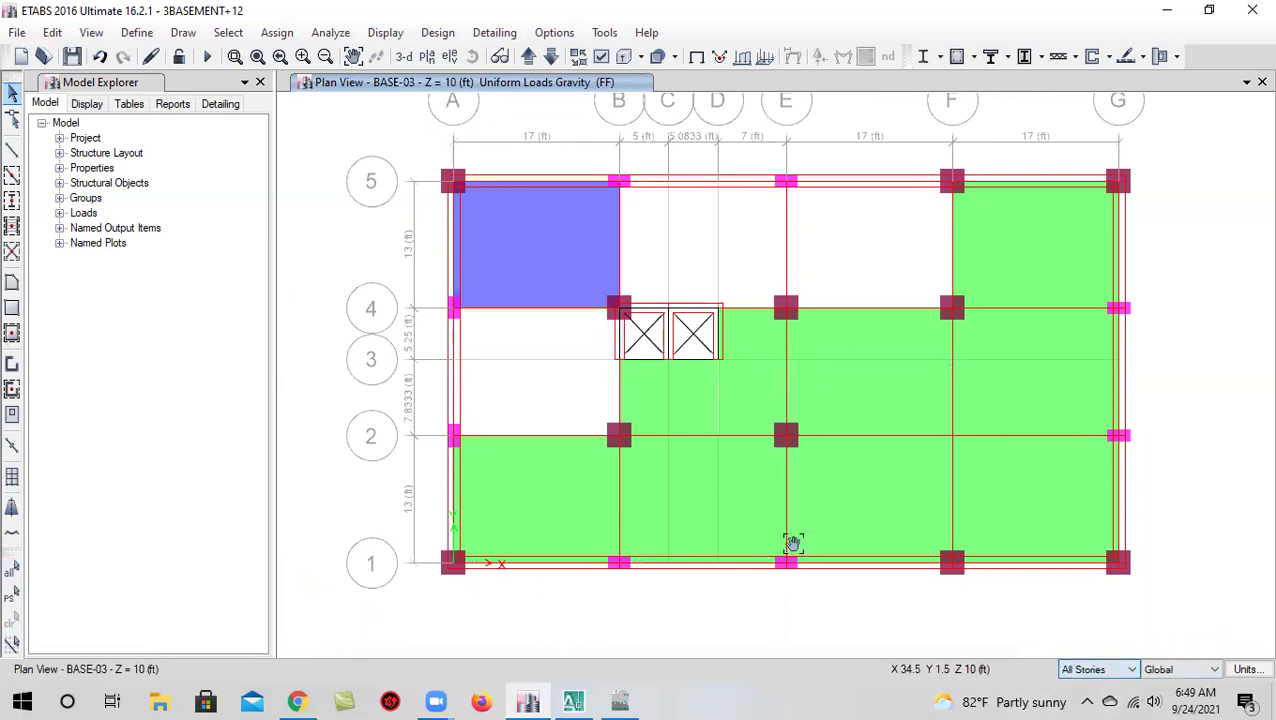
left_click_drag(792, 543, 776, 505)
left_click(541, 458)
left_click(641, 475)
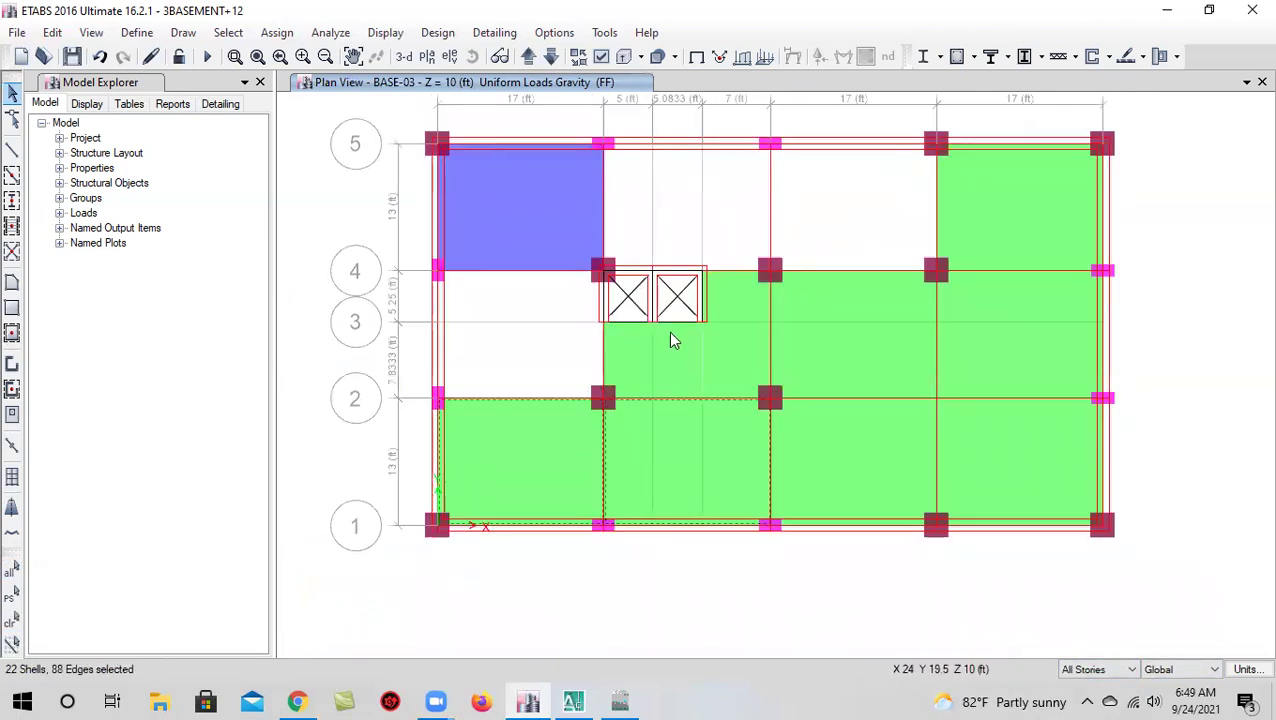
left_click(730, 360)
left_click(823, 353)
left_click(881, 458)
left_click(989, 456)
left_click(1002, 338)
left_click(1010, 204)
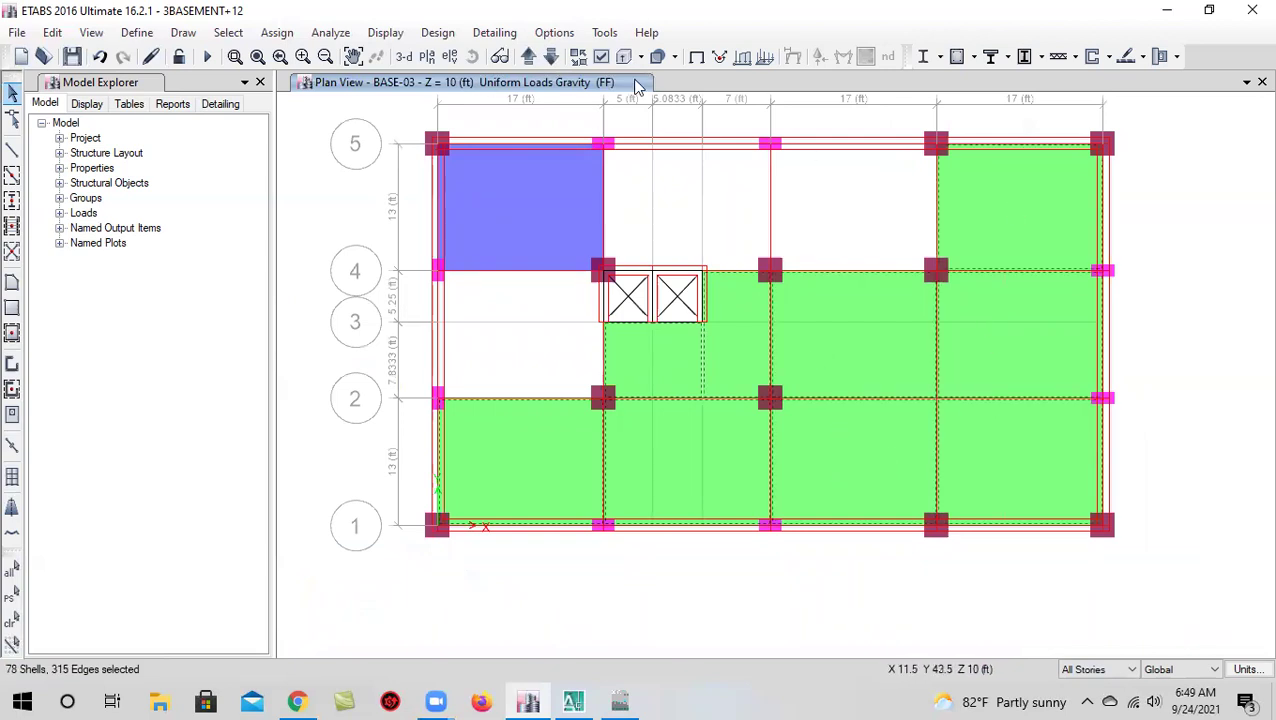
On the BASE-02 plan, add the slabs in bays A–F/4–5 and A–B/2–4 to the selection
left_click(528, 56)
left_click(520, 230)
left_click(712, 216)
left_click(726, 327)
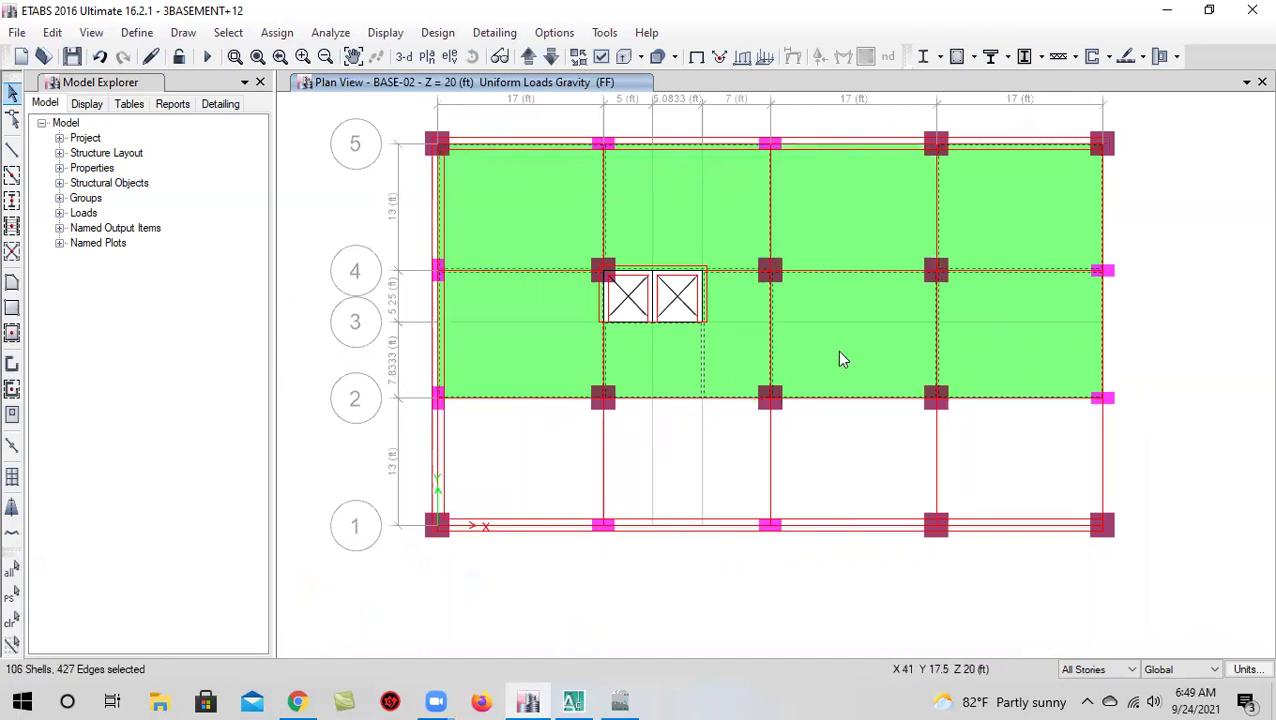
left_click(843, 321)
left_click(854, 218)
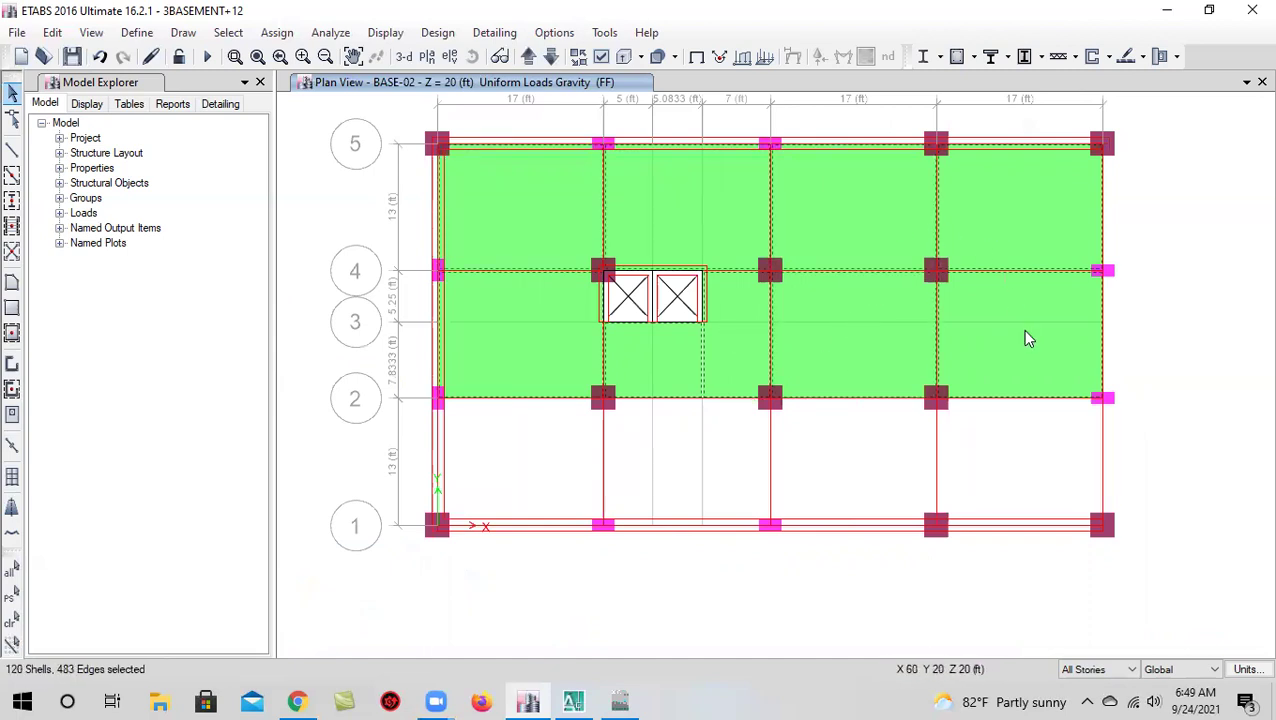
Check the slab selection on the BASE-1 plan and add the F–G/1–2 slab from the GF plan
left_click(528, 56)
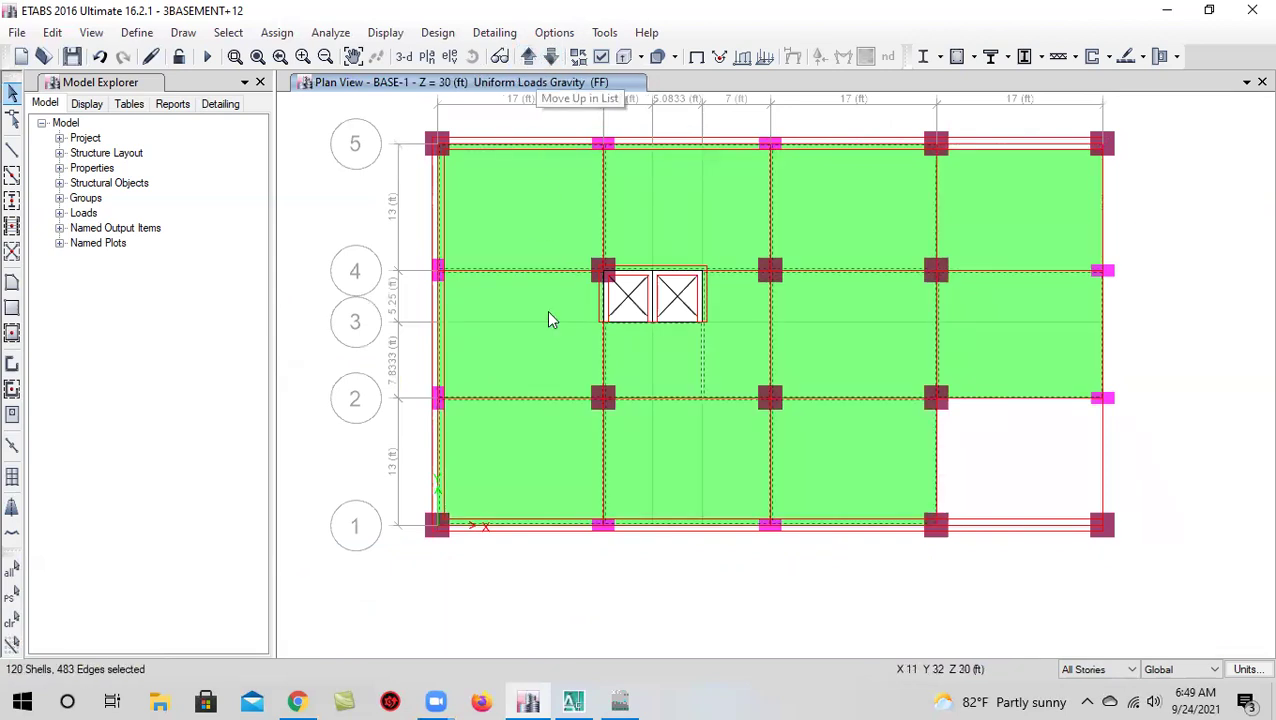
left_click(687, 483)
left_click(687, 483)
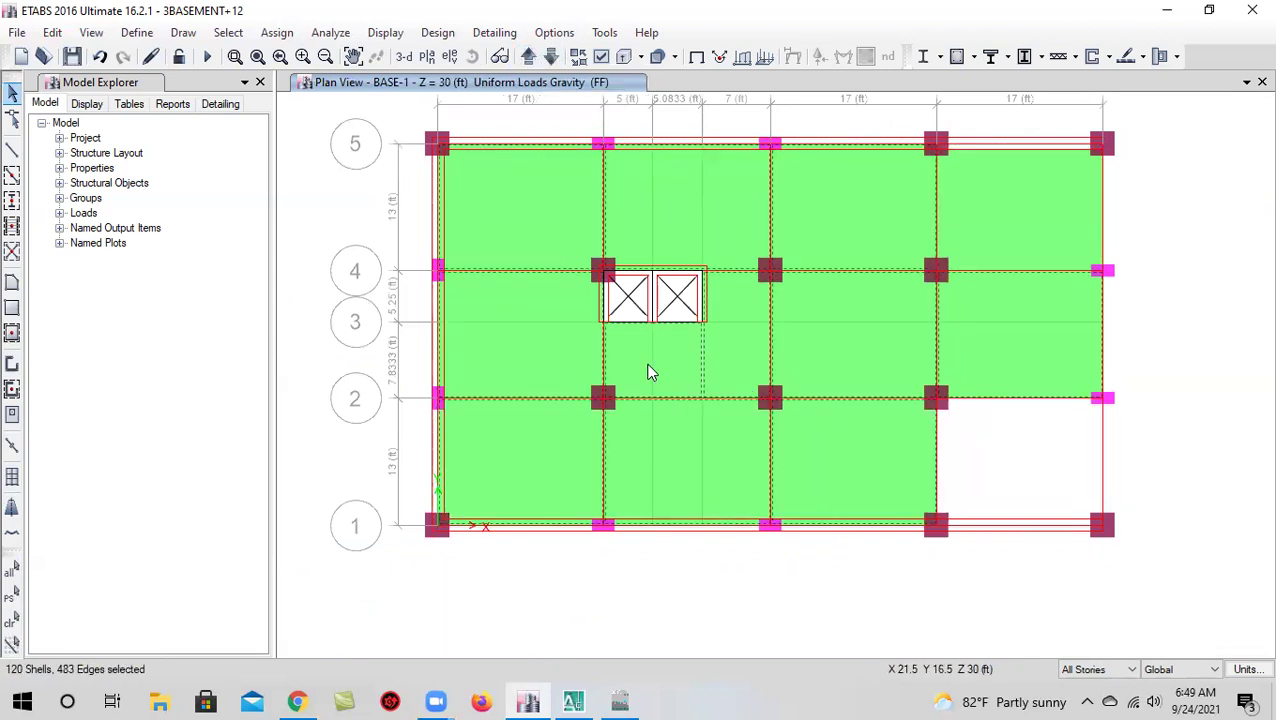
left_click(528, 57)
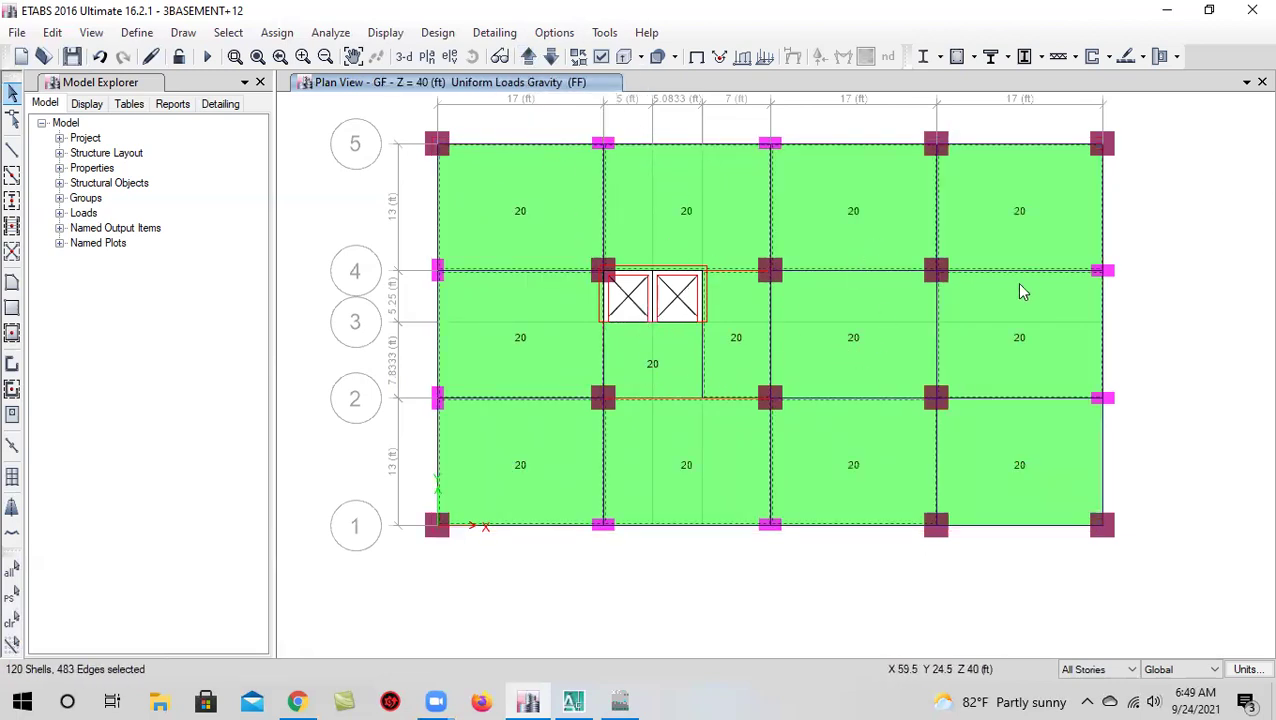
left_click(1000, 451)
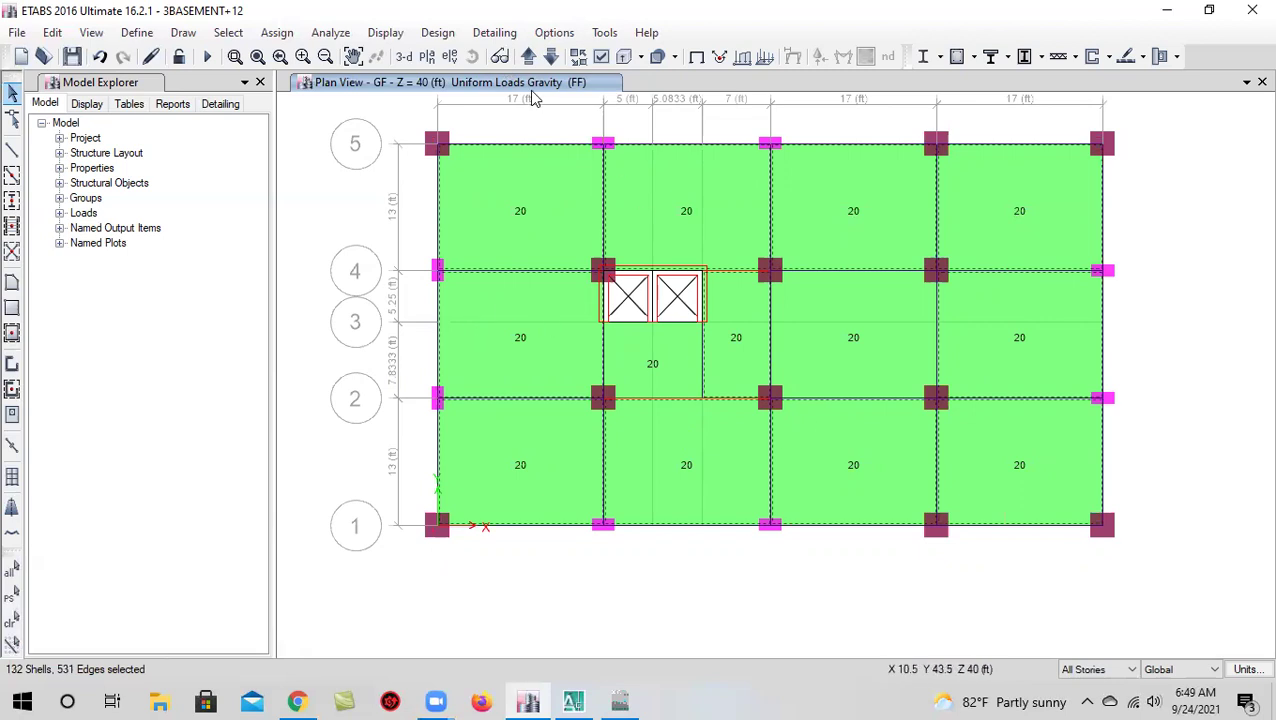
On the 1ST floor plan, add the partial B–E/4–5, B–D/2–3 and E–F/2–3 slabs to the selection
left_click(529, 57)
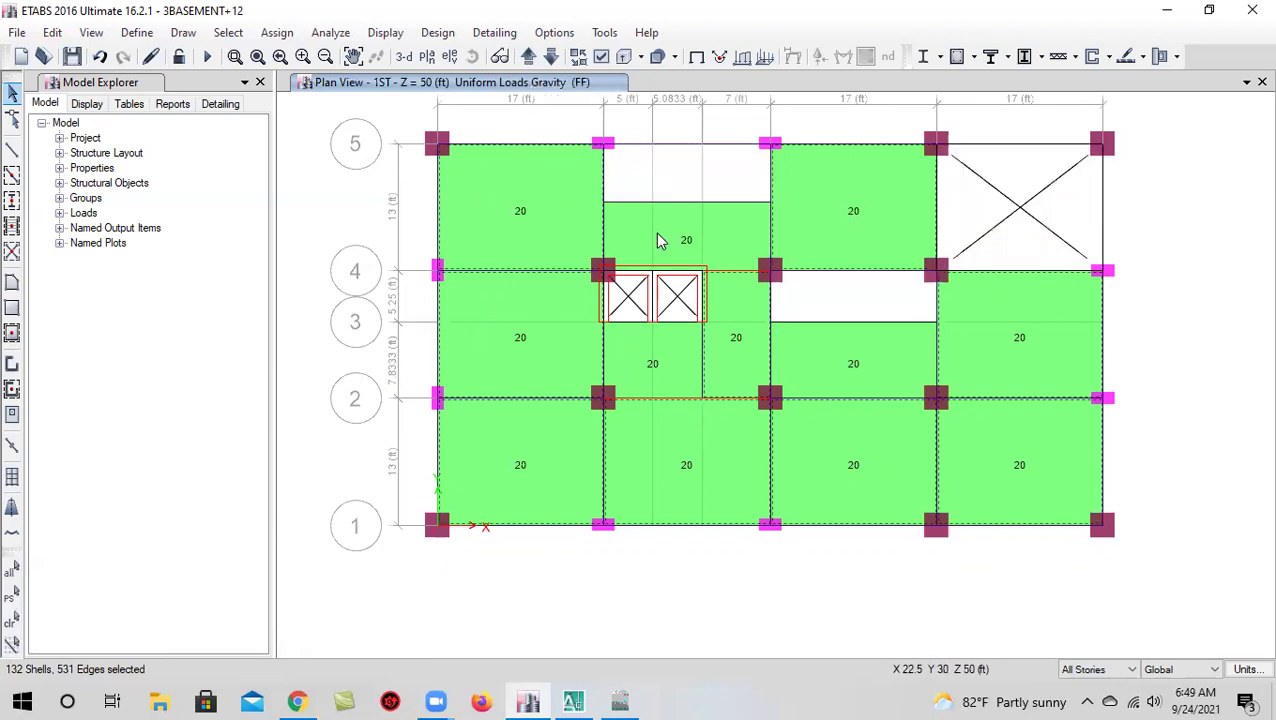
left_click(659, 362)
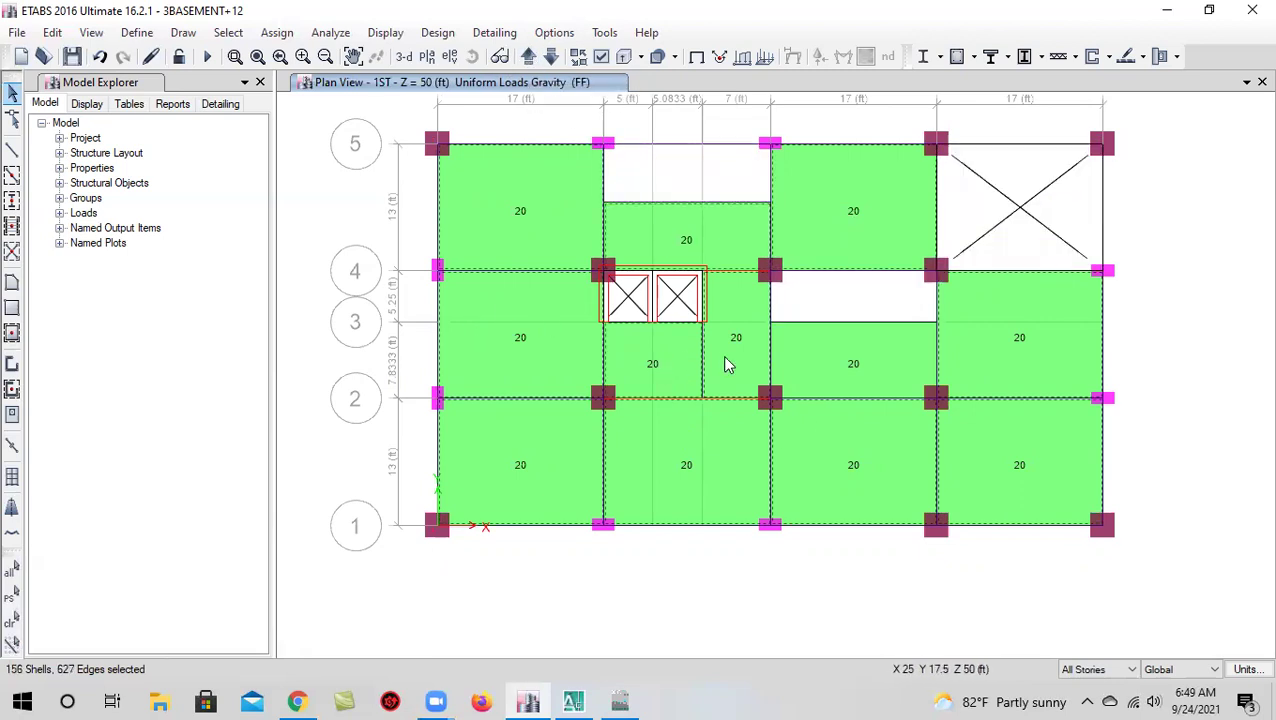
left_click(827, 349)
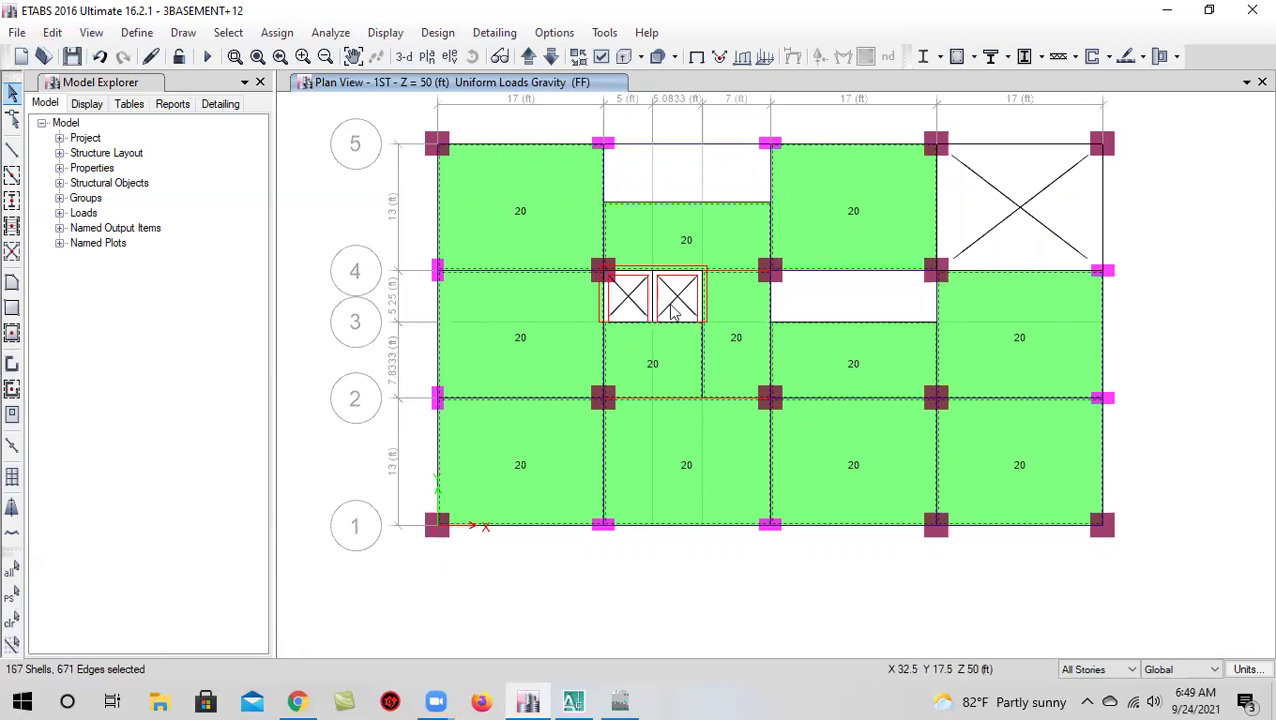
Go up through the plan views from 2ND to TOP and check which slabs are selected on each story
left_click(524, 60)
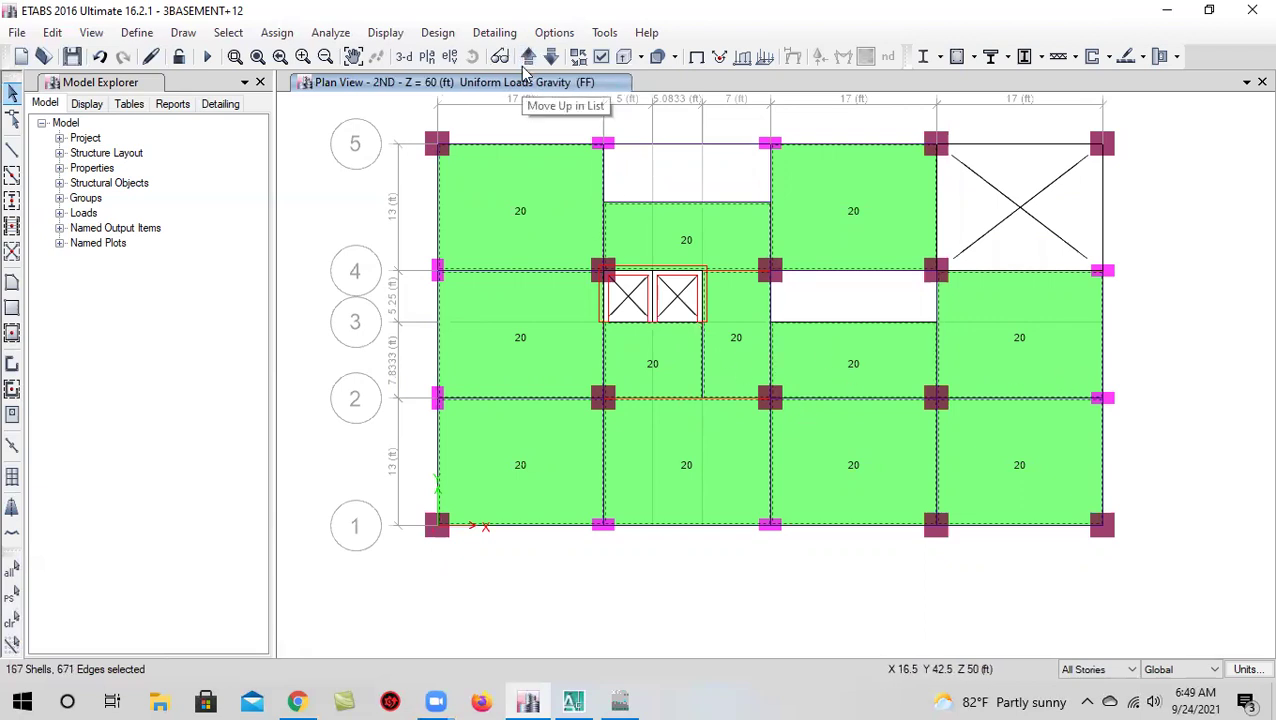
left_click(530, 66)
left_click(530, 66)
left_click(529, 62)
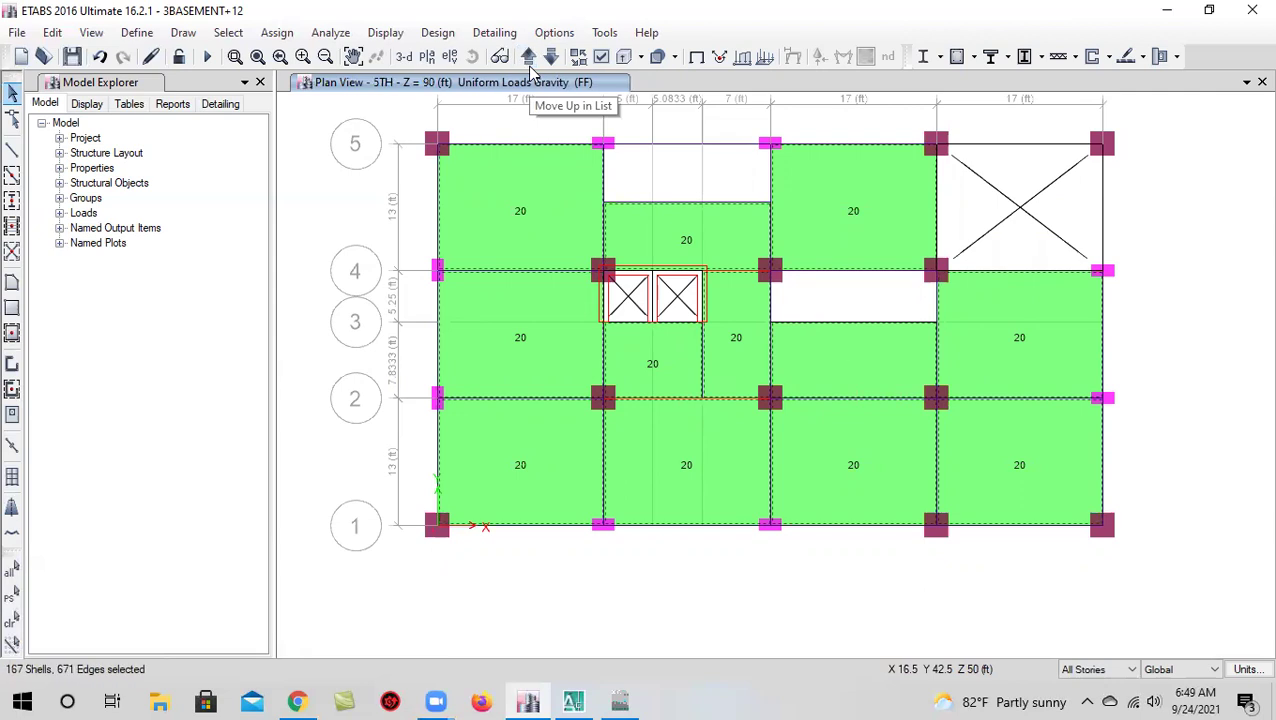
left_click(530, 62)
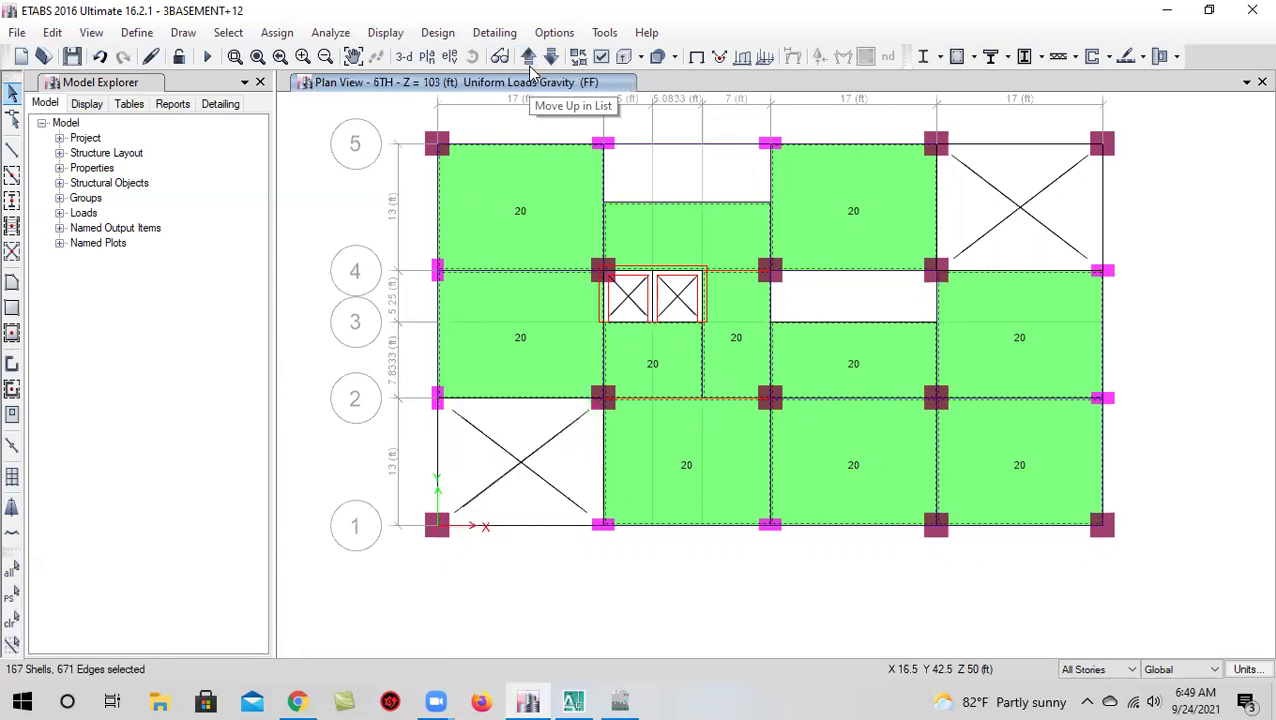
left_click(530, 62)
left_click(529, 62)
left_click(529, 62)
left_click(530, 62)
left_click(530, 62)
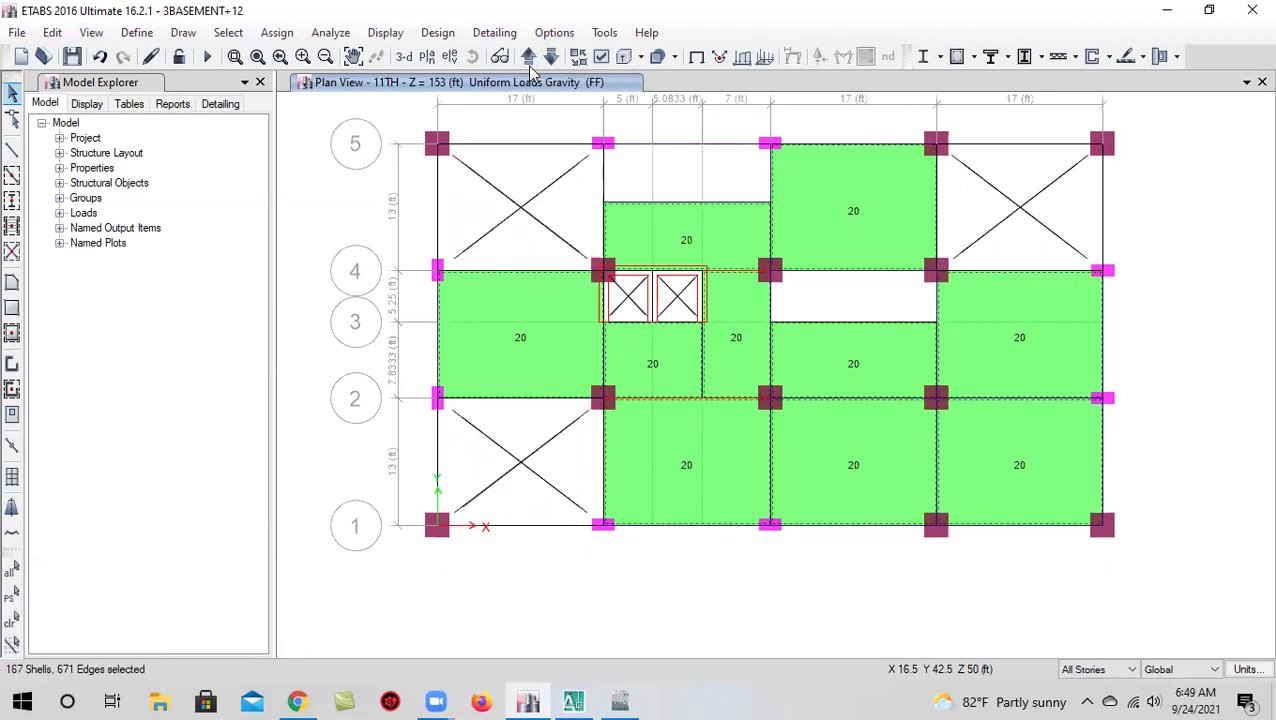
left_click(530, 62)
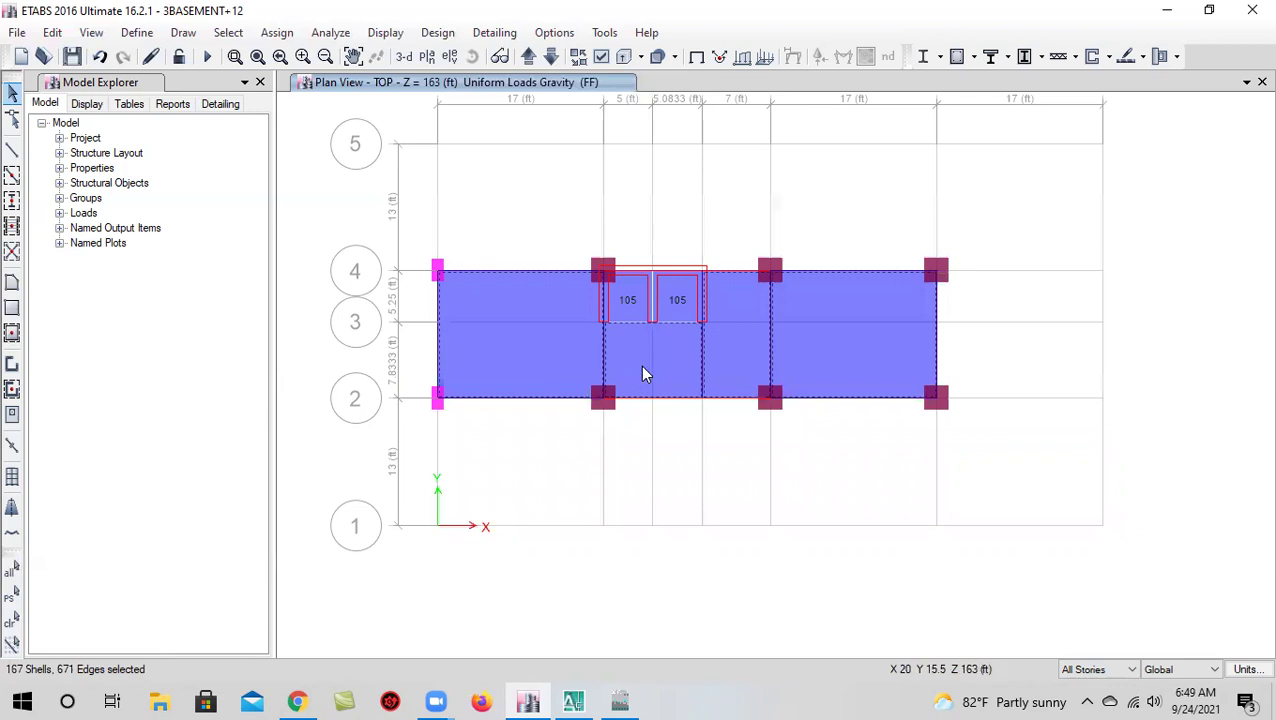
left_click(740, 340)
left_click(740, 341)
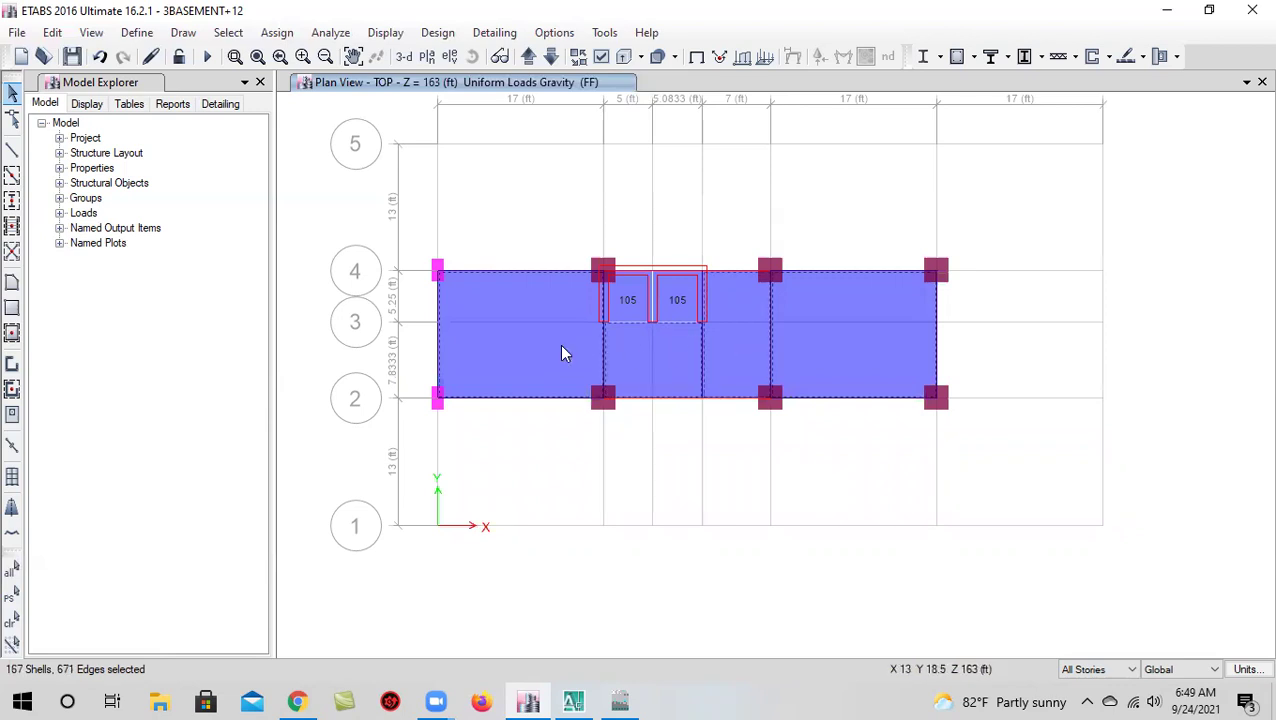
Return to the 3-D view and begin an assignment for the selected slabs
left_click(404, 57)
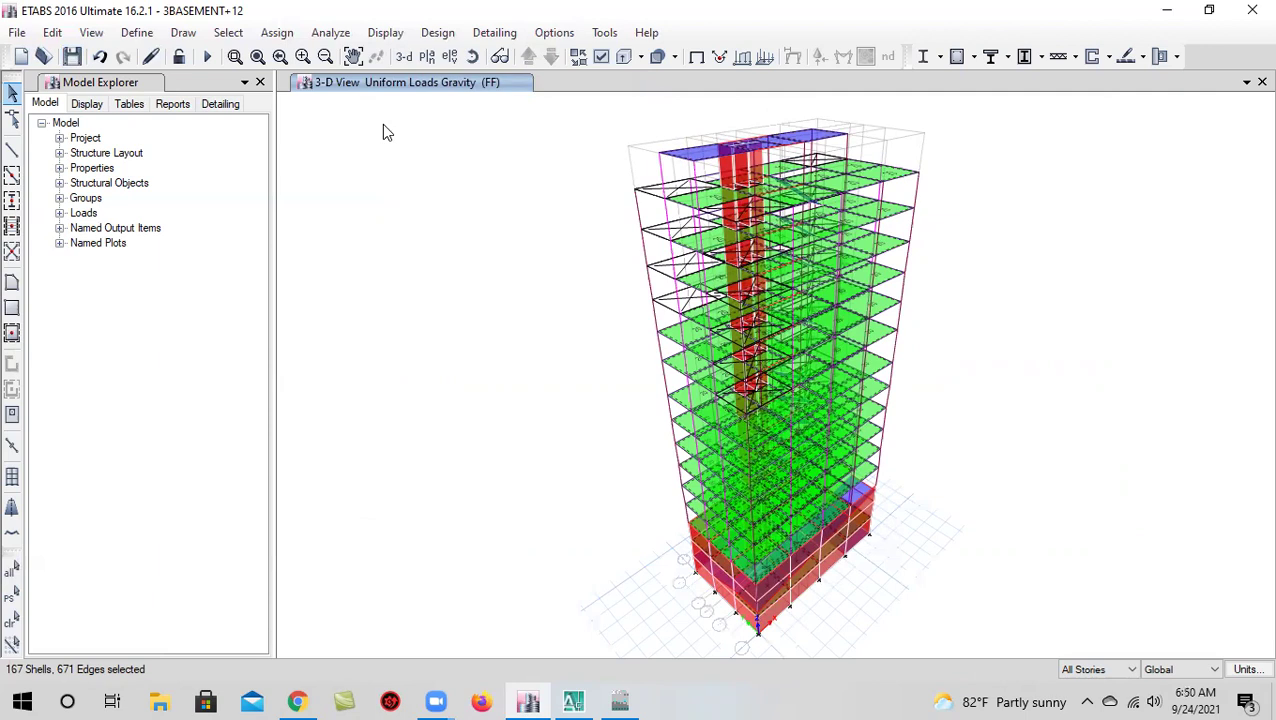
left_click(276, 33)
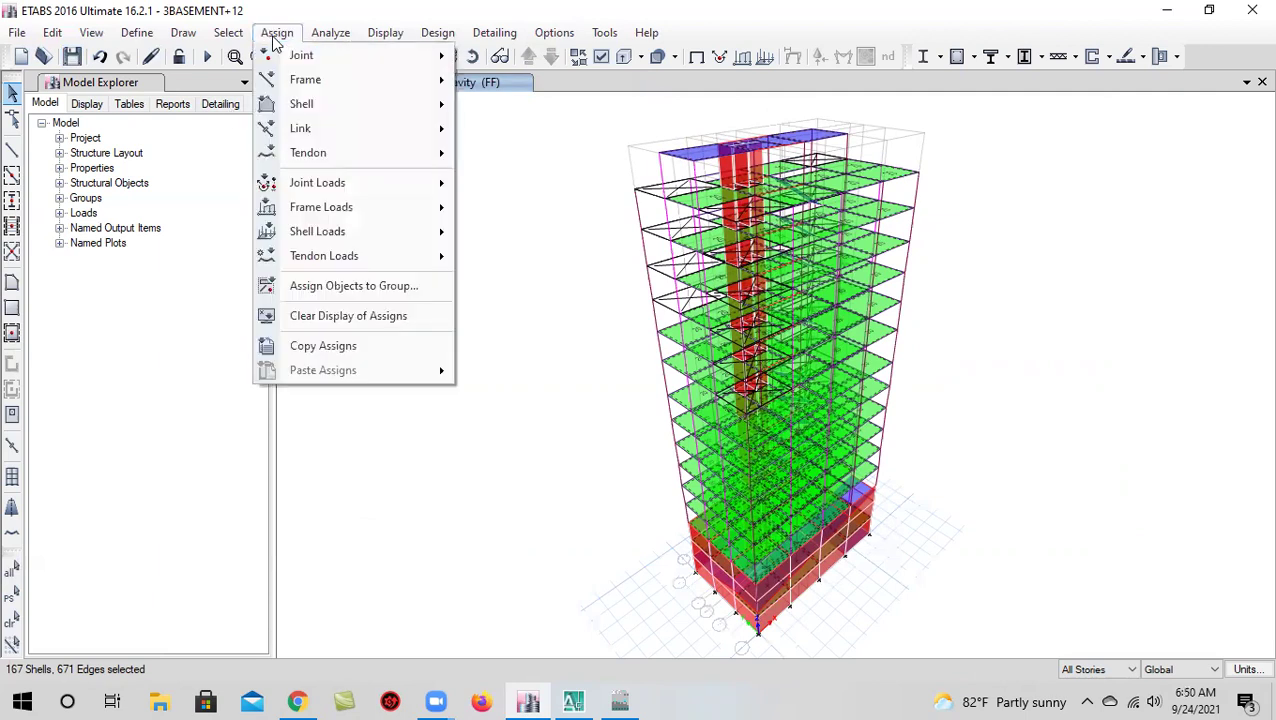
Assign auto cookie-cut floor meshing to the selected shells, including meshing at visible grids and a maximum element size of 12 in
mouse_move(334, 116)
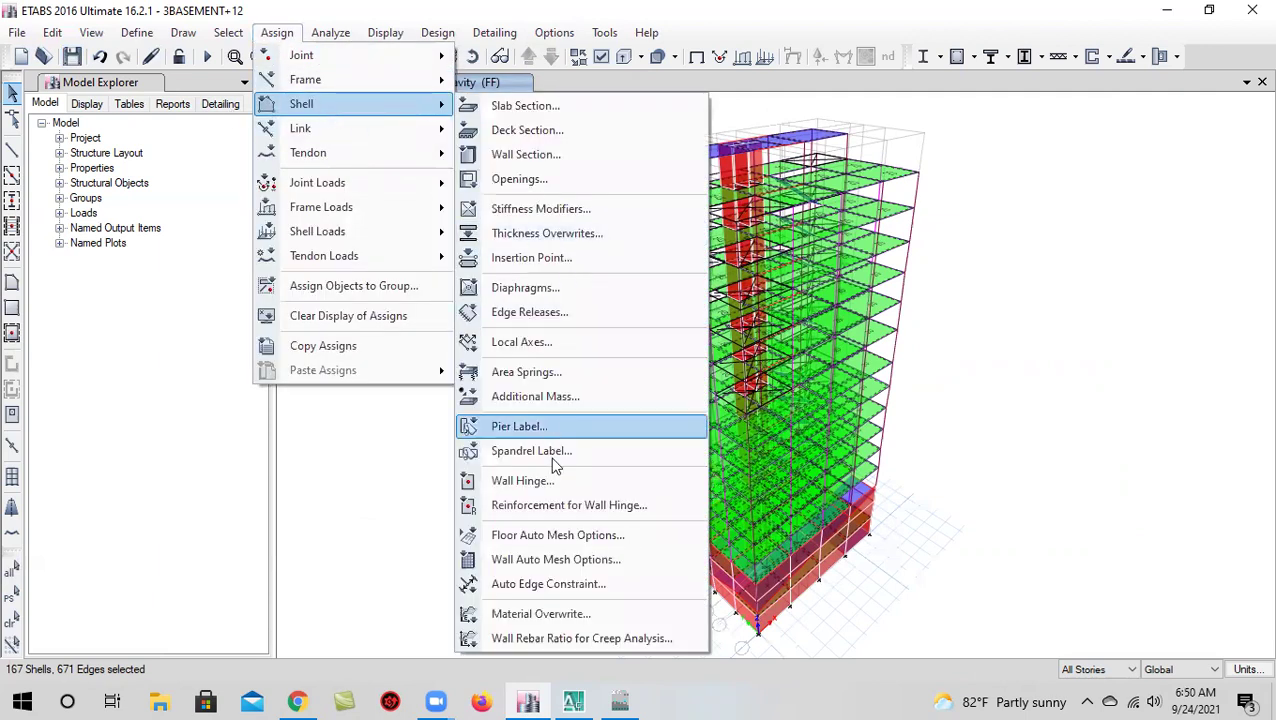
left_click(572, 542)
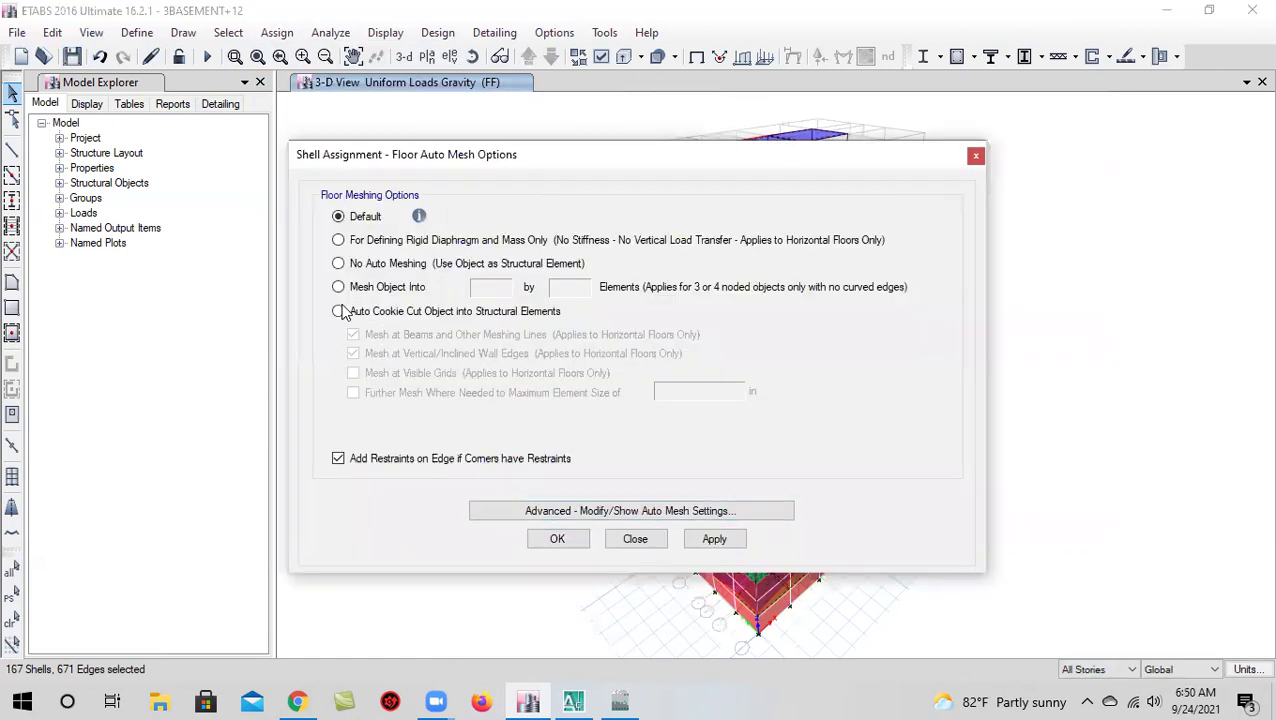
left_click(338, 311)
left_click(353, 392)
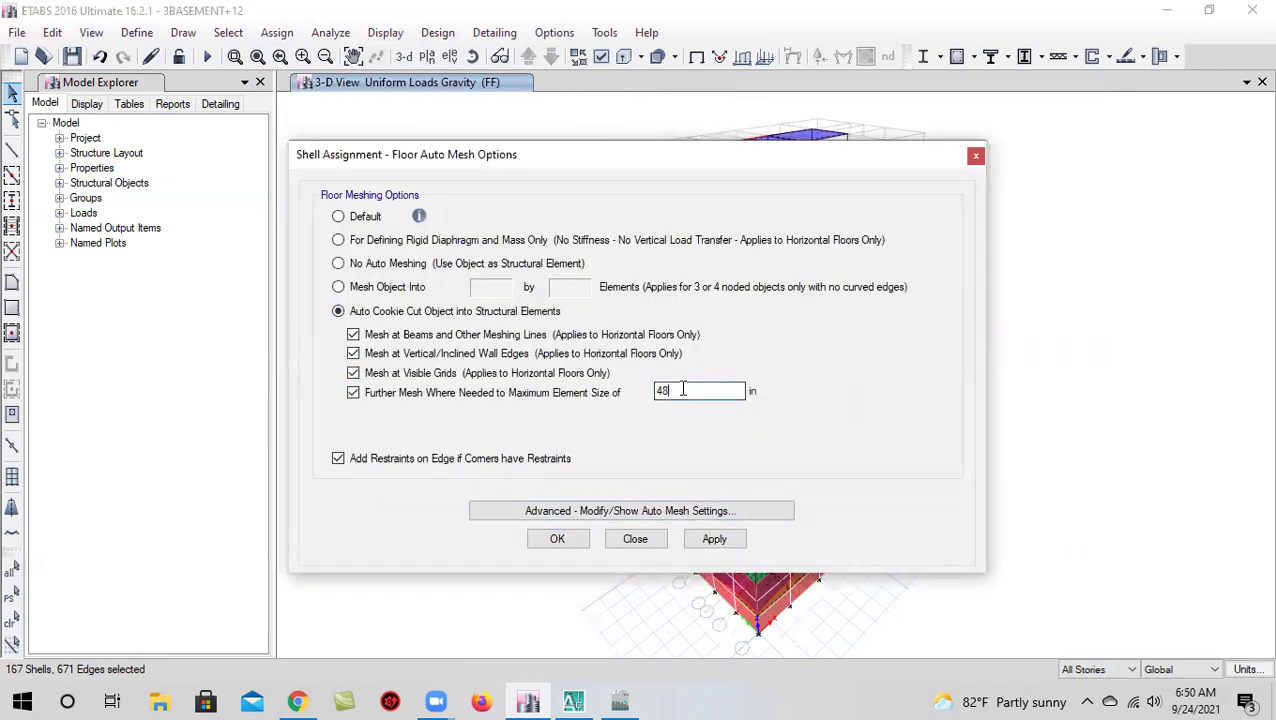
left_click(680, 390)
type("12")
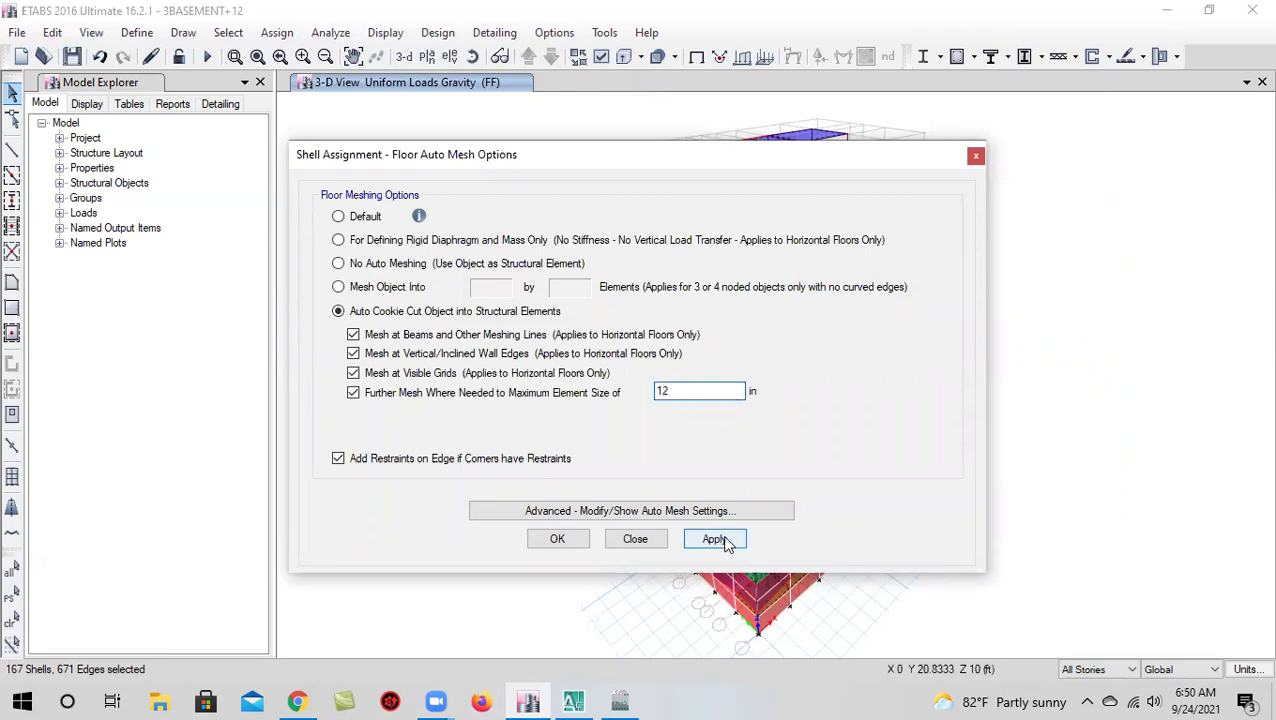
left_click(714, 538)
left_click(557, 538)
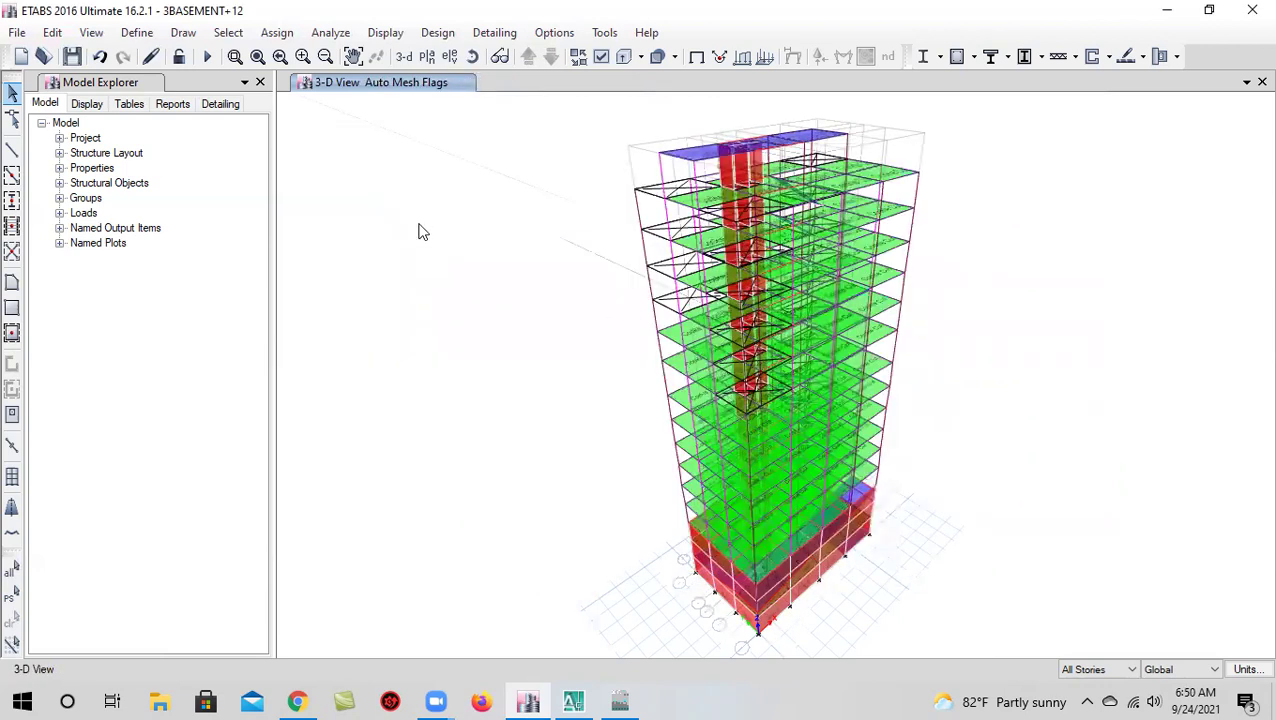
Examine the mesh assignment labels on the floor slabs of the 3-D model from different angles and up close
left_click(472, 56)
left_click_drag(1042, 362, 1065, 482)
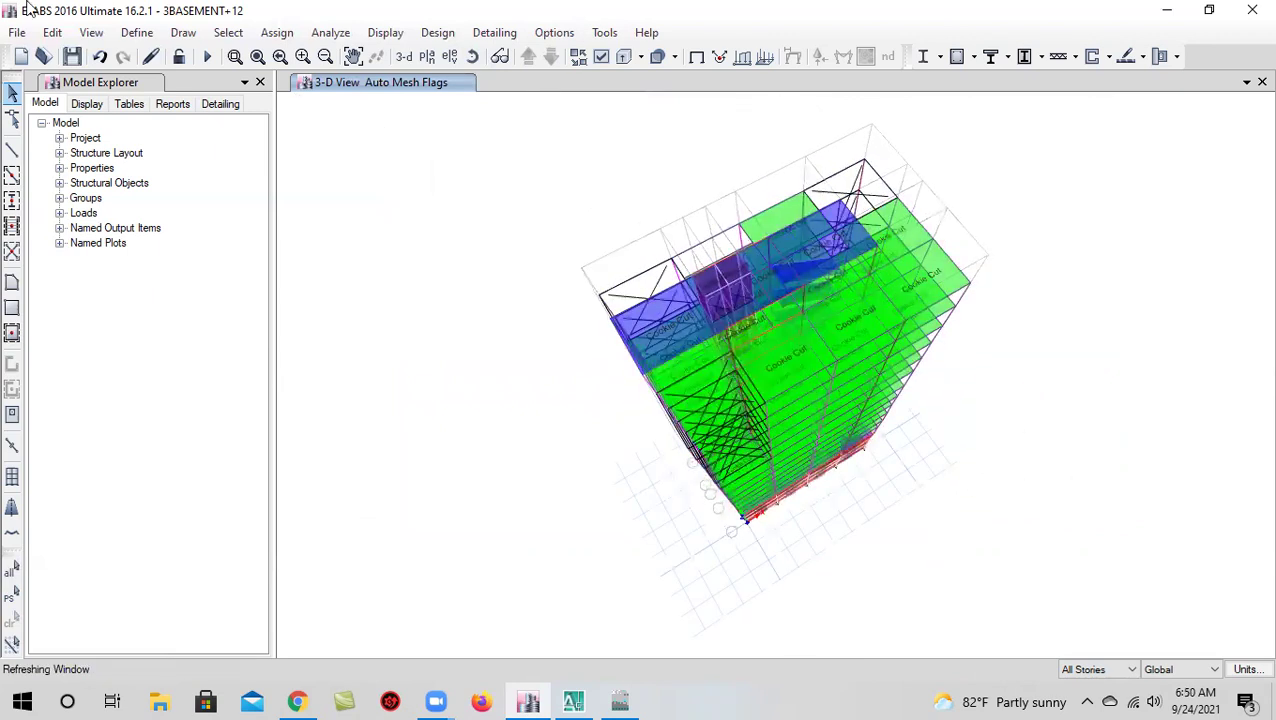
left_click(472, 56)
mouse_move(632, 542)
left_mouse_down()
mouse_move(530, 458)
mouse_move(459, 447)
mouse_move(612, 490)
mouse_move(640, 530)
mouse_move(636, 550)
left_mouse_up()
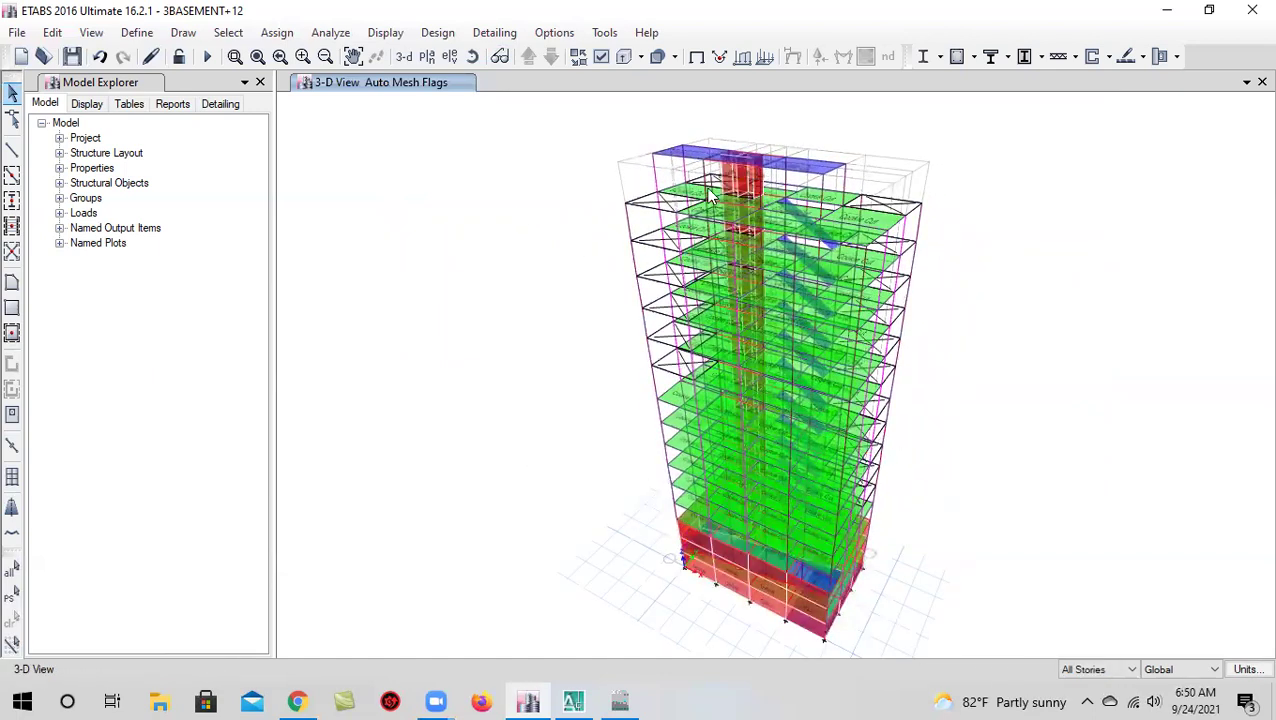
scroll(699, 184, "up", 5)
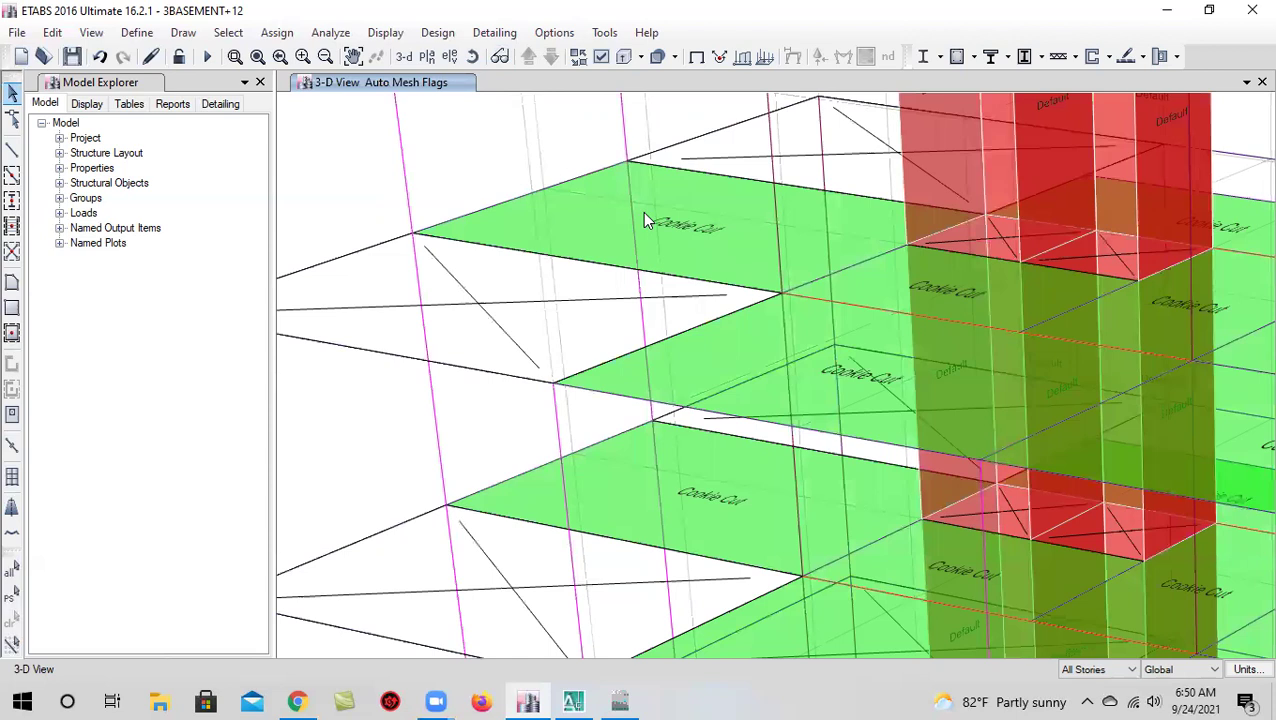
scroll(739, 348, "down", 5)
scroll(698, 273, "up", 3)
scroll(698, 275, "down", 3)
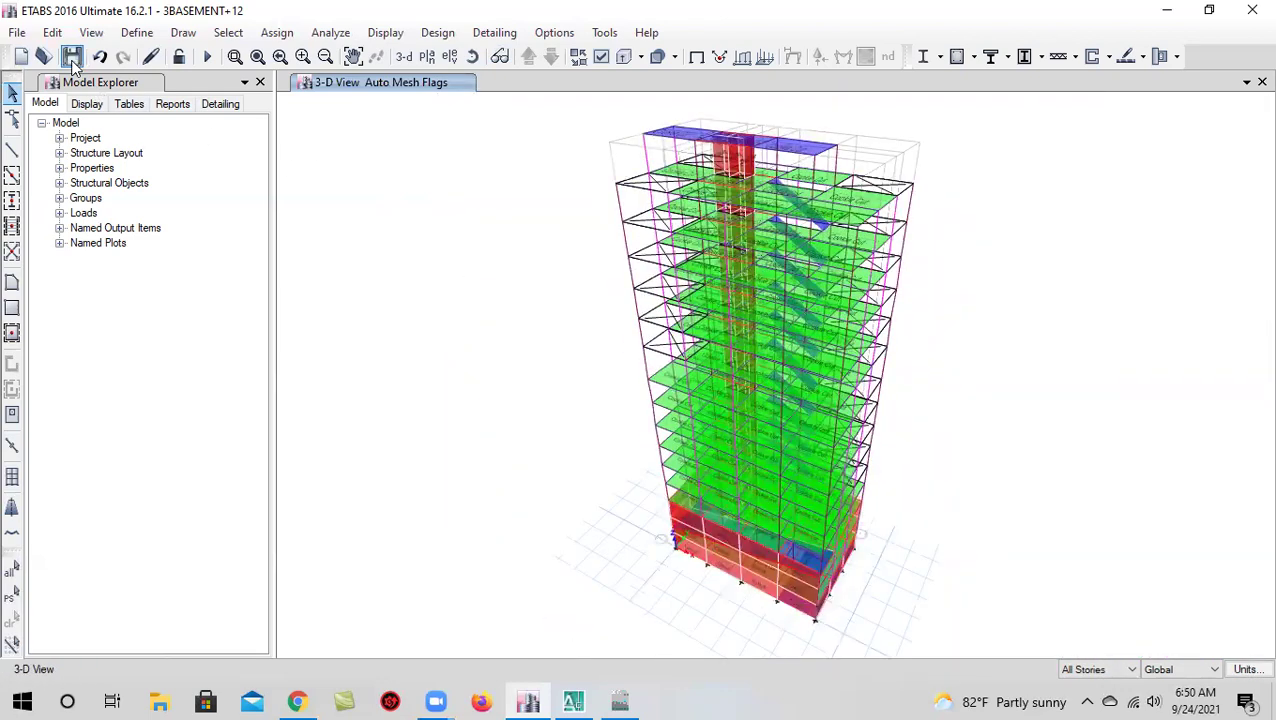
Save the model with the new floor mesh assignments
left_click(472, 58)
left_click_drag(940, 581, 1125, 591)
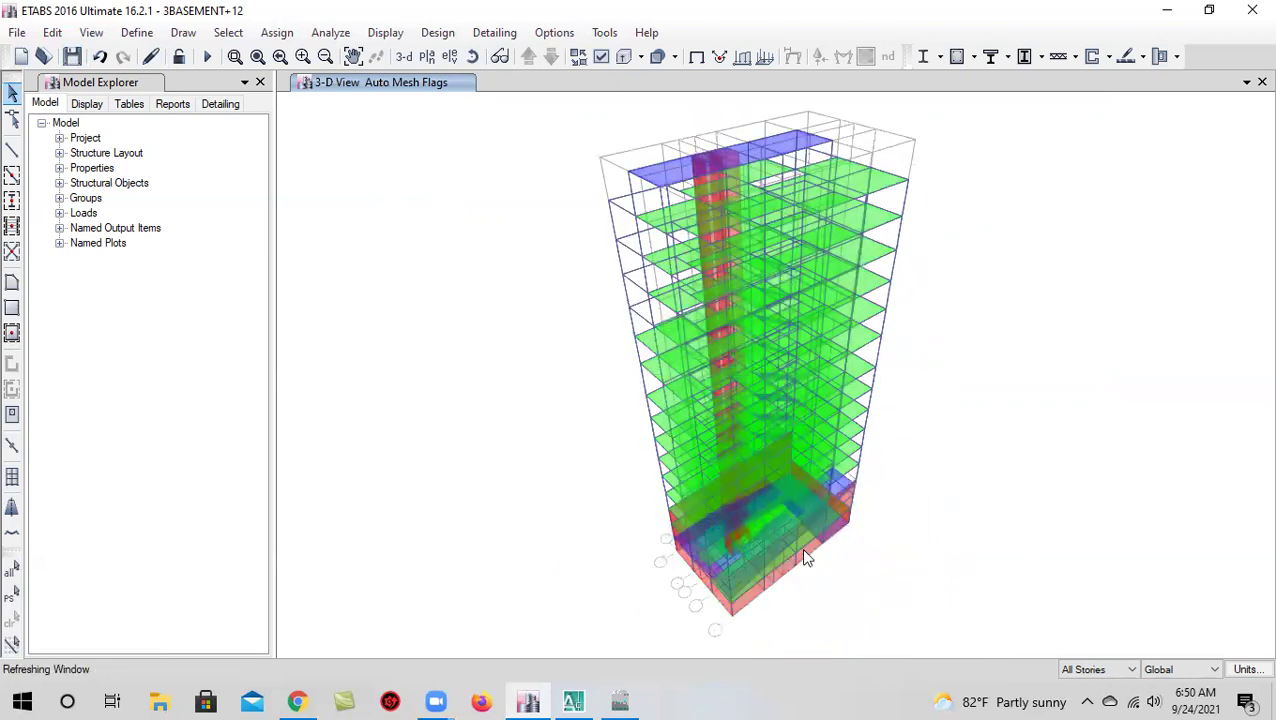
left_click(72, 58)
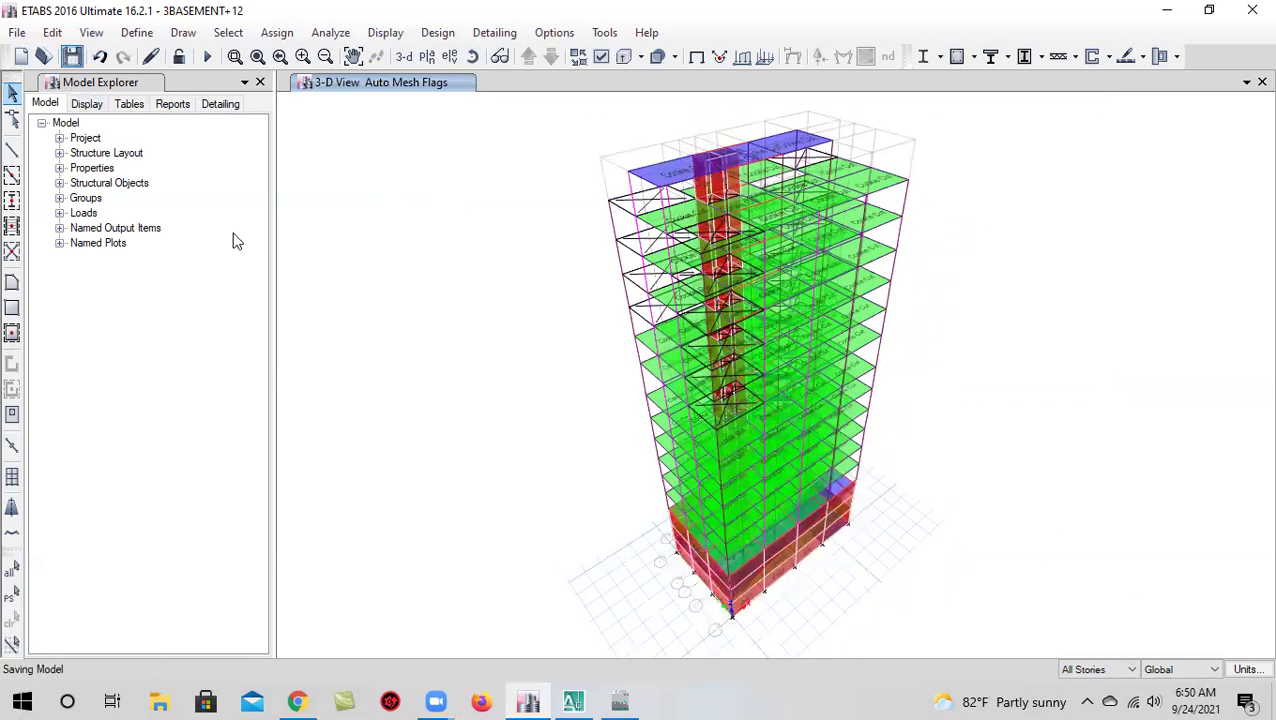
left_click(72, 58)
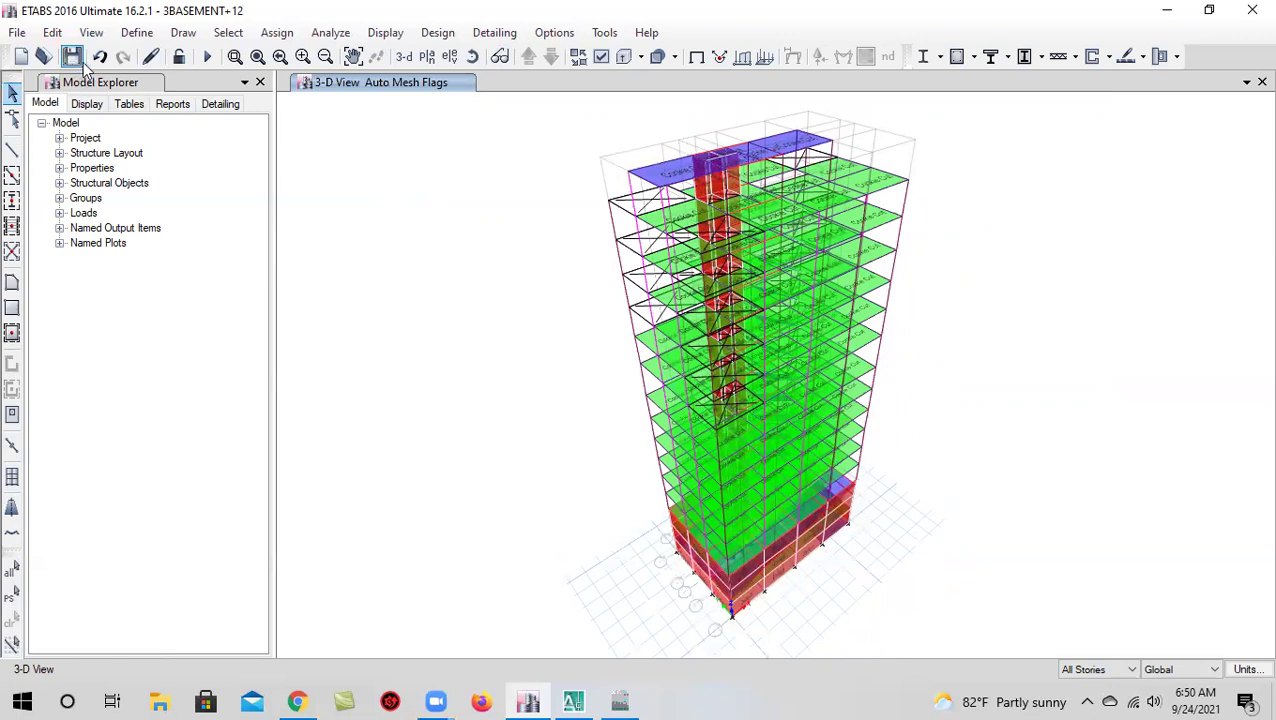
Restrict the EQX seismic load pattern to the X direction only, without any eccentricity or Y-direction cases
left_click(137, 32)
left_click(252, 418)
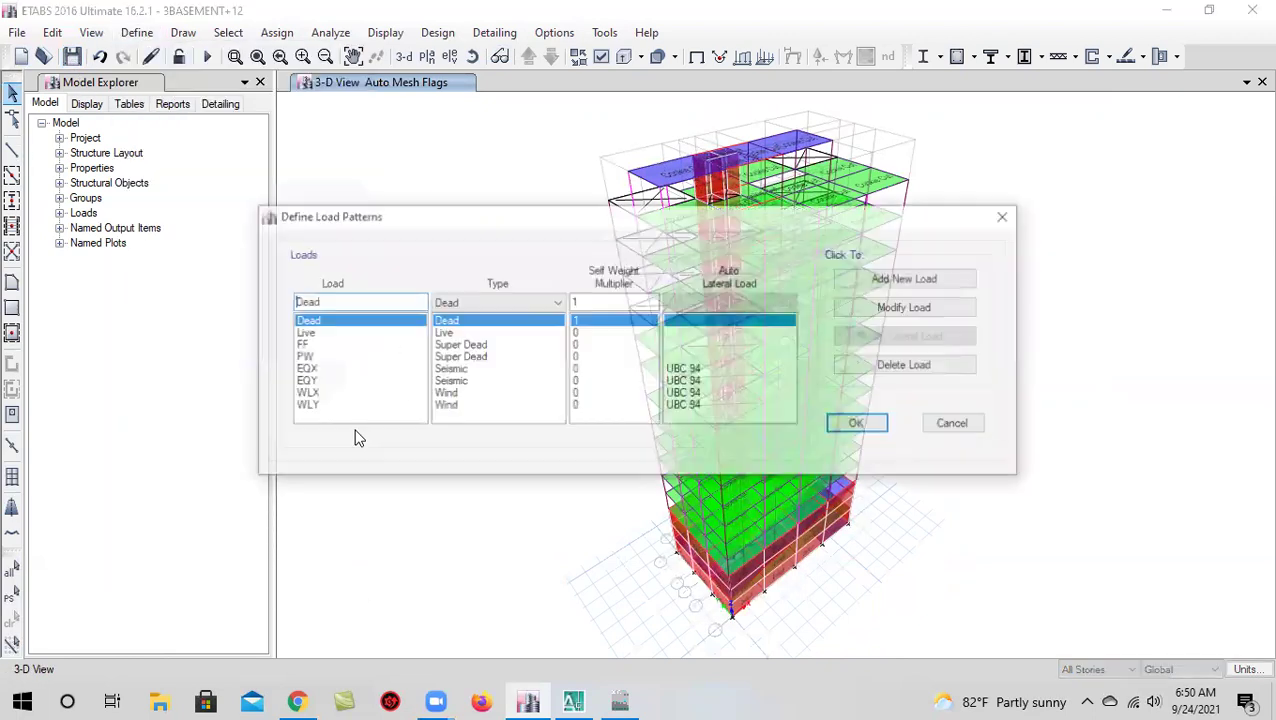
left_click(346, 370)
left_click(909, 336)
left_click(398, 245)
left_click(532, 244)
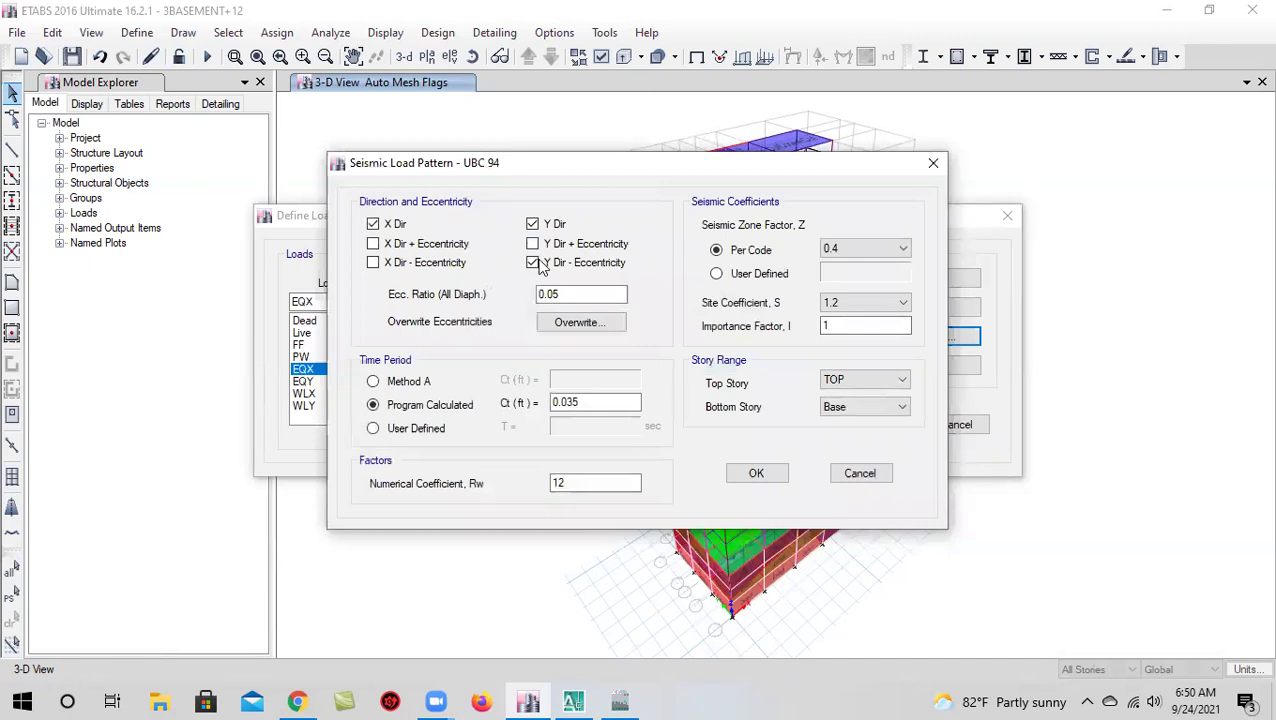
left_click(532, 263)
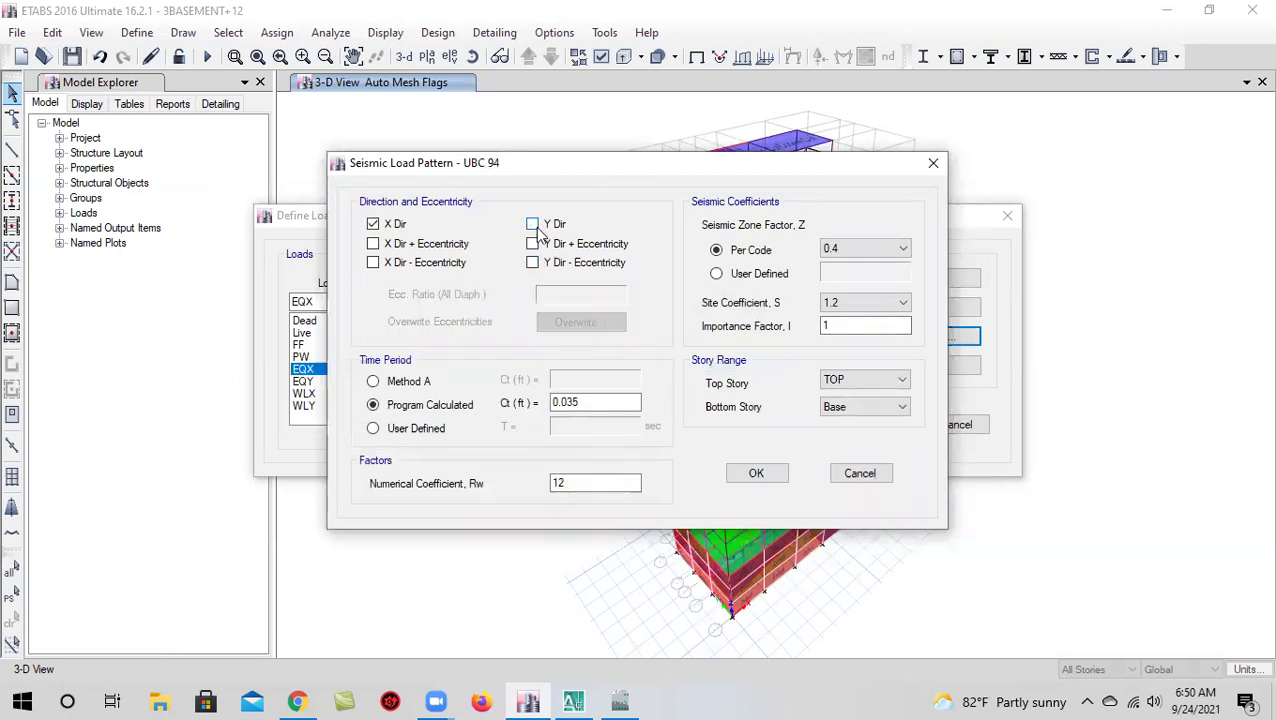
Set the EQX time period to Method A with Ct 0.031, Rw to 8 and the seismic zone factor to 0.15
left_click(400, 383)
left_click(609, 378)
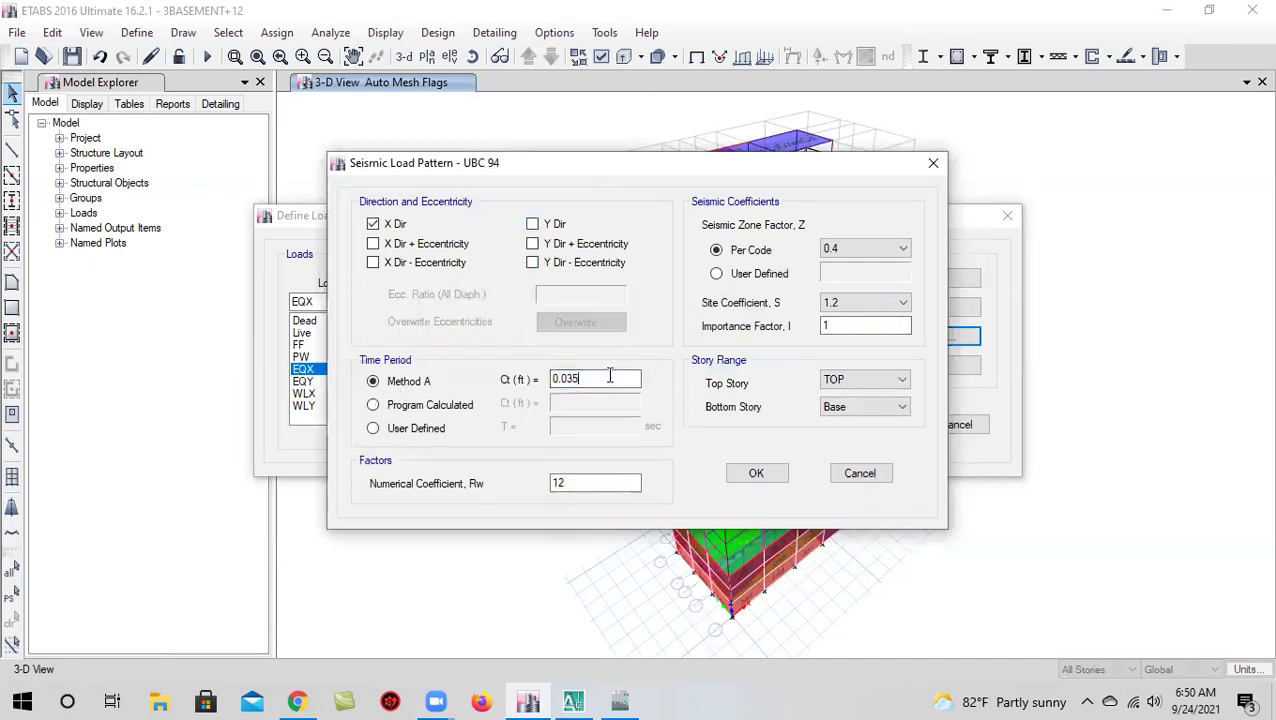
double_click(584, 479)
left_click(862, 247)
left_click(869, 277)
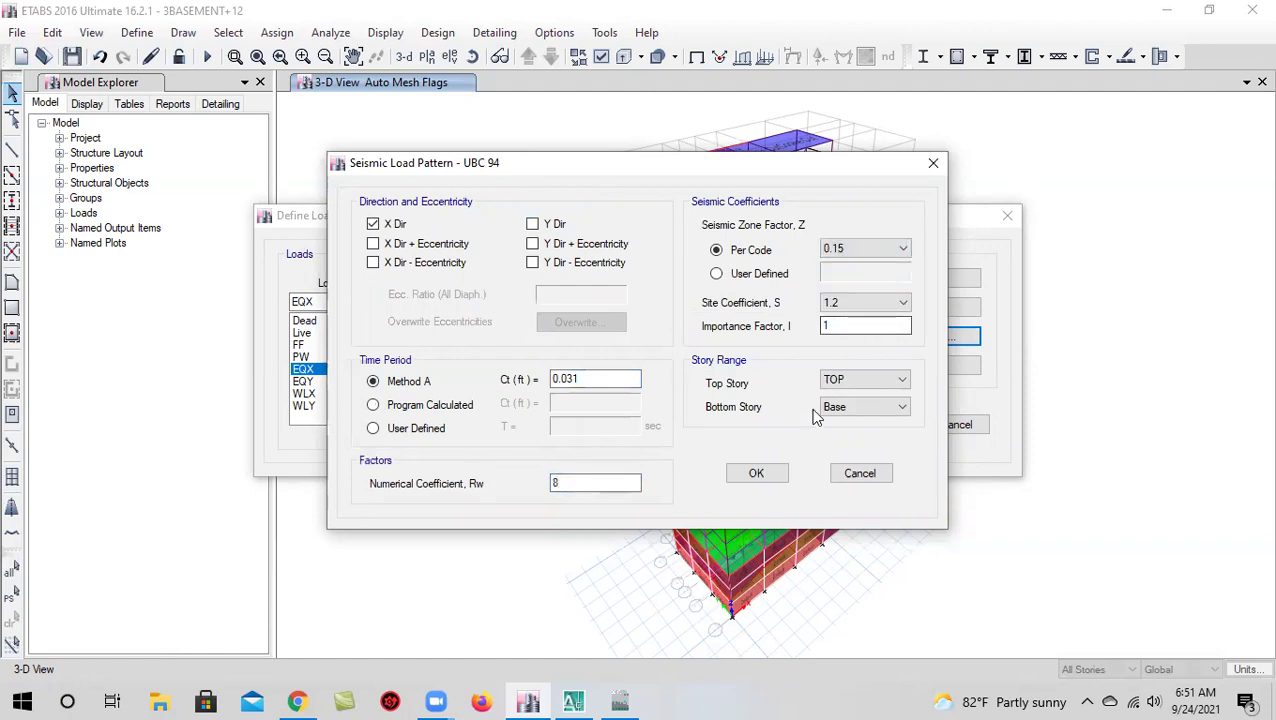
left_click(762, 480)
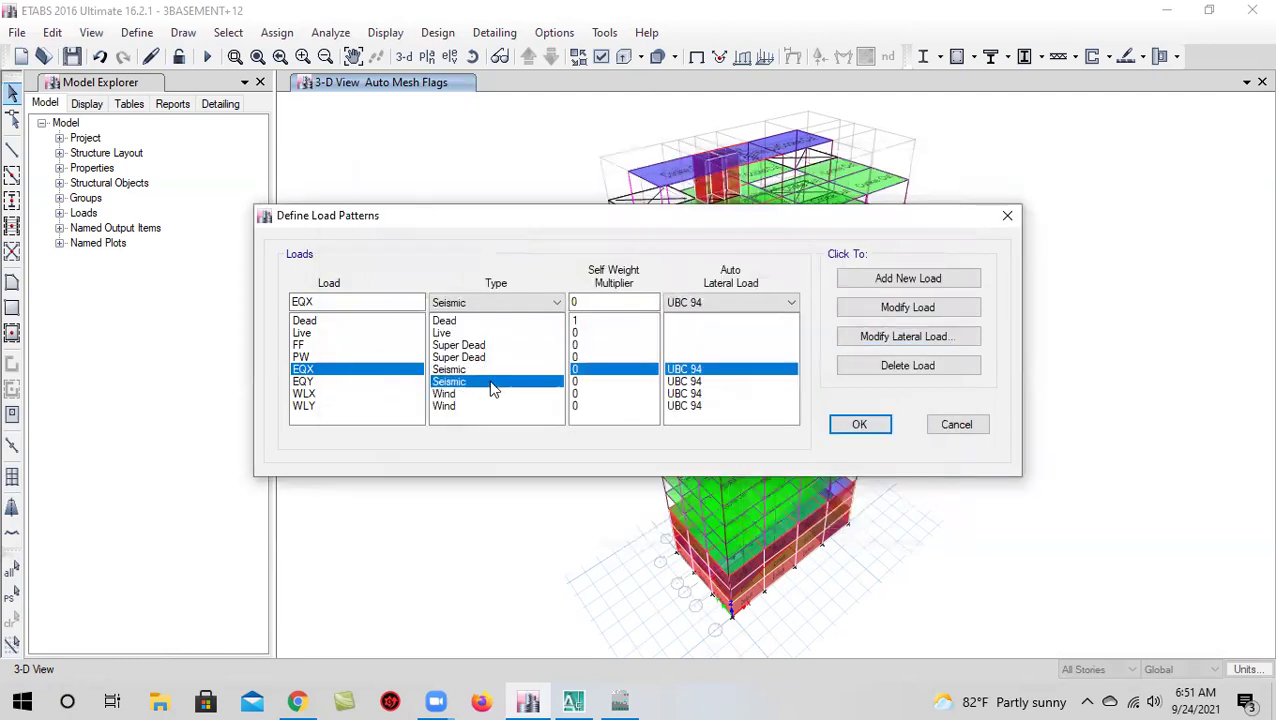
Restrict the EQY seismic load pattern to the Y direction only, without any eccentricity or X-direction cases
left_click(492, 382)
left_click(922, 342)
left_click(402, 265)
left_click(398, 240)
left_click(391, 224)
left_click(532, 243)
left_click(532, 262)
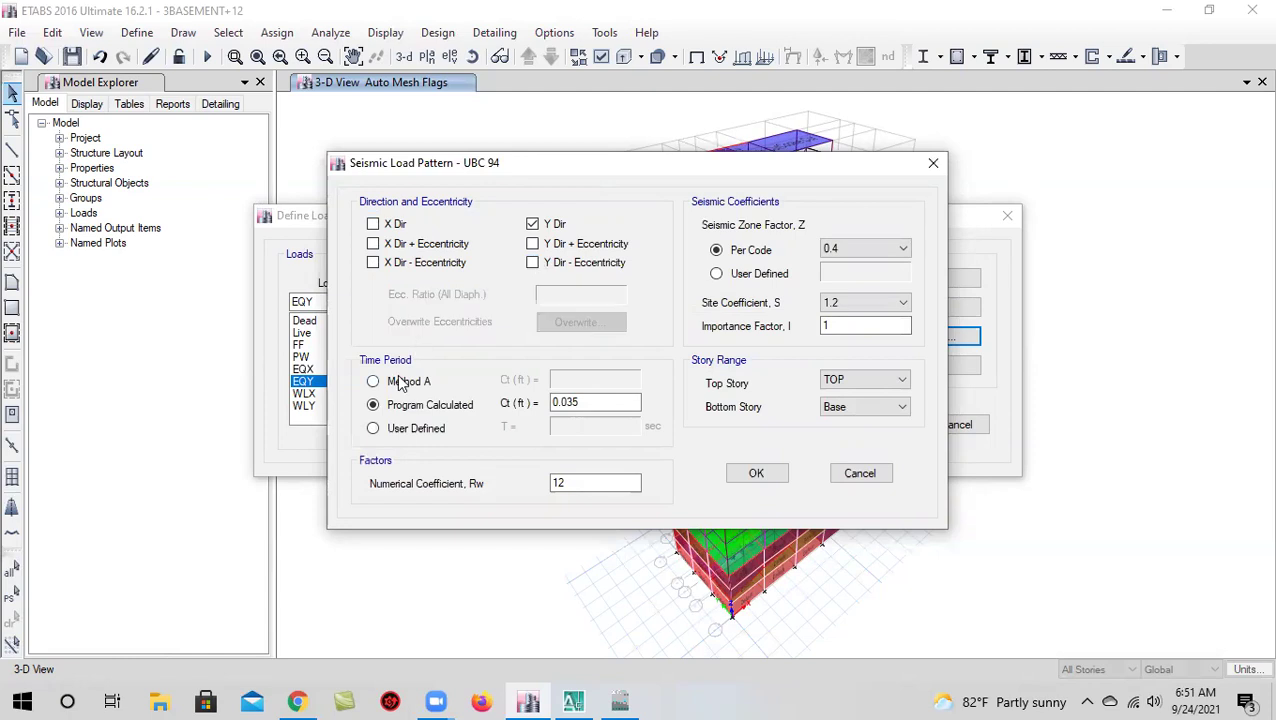
Set EQY to Method A with Ct 0.031, Rw 8 and seismic zone factor 0.15, and save the model
left_click(400, 381)
left_click(601, 376)
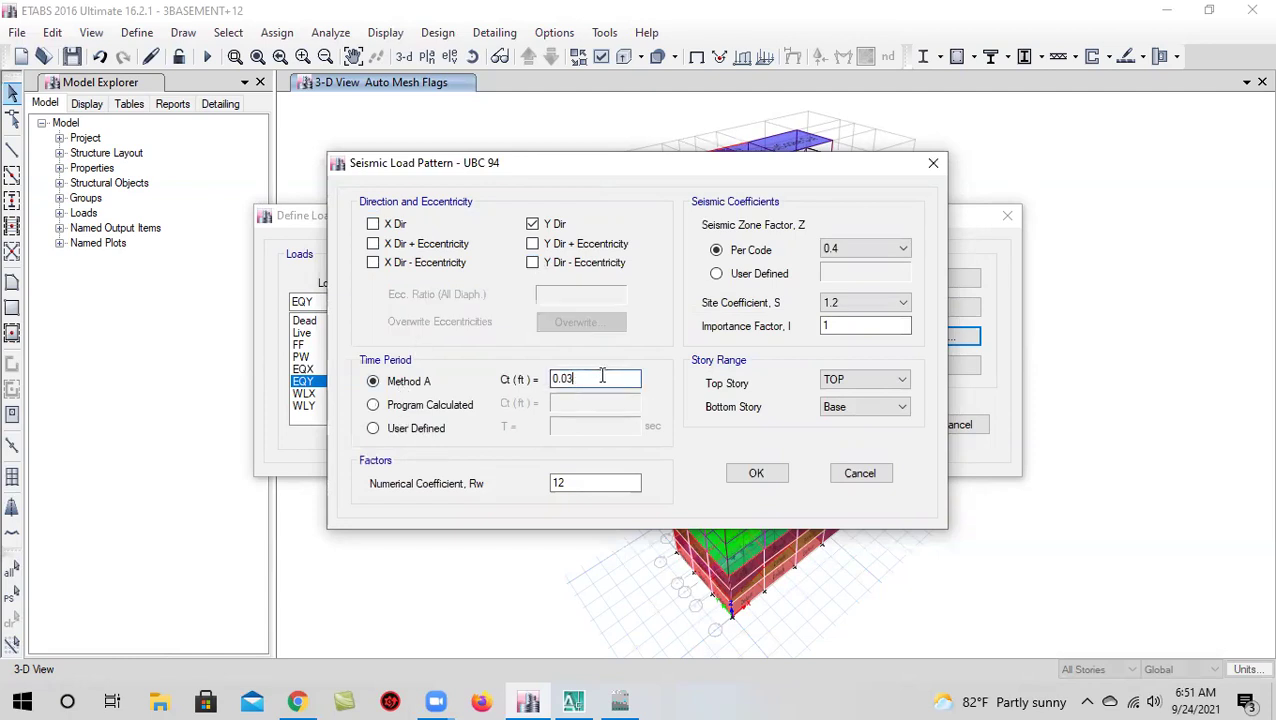
double_click(585, 482)
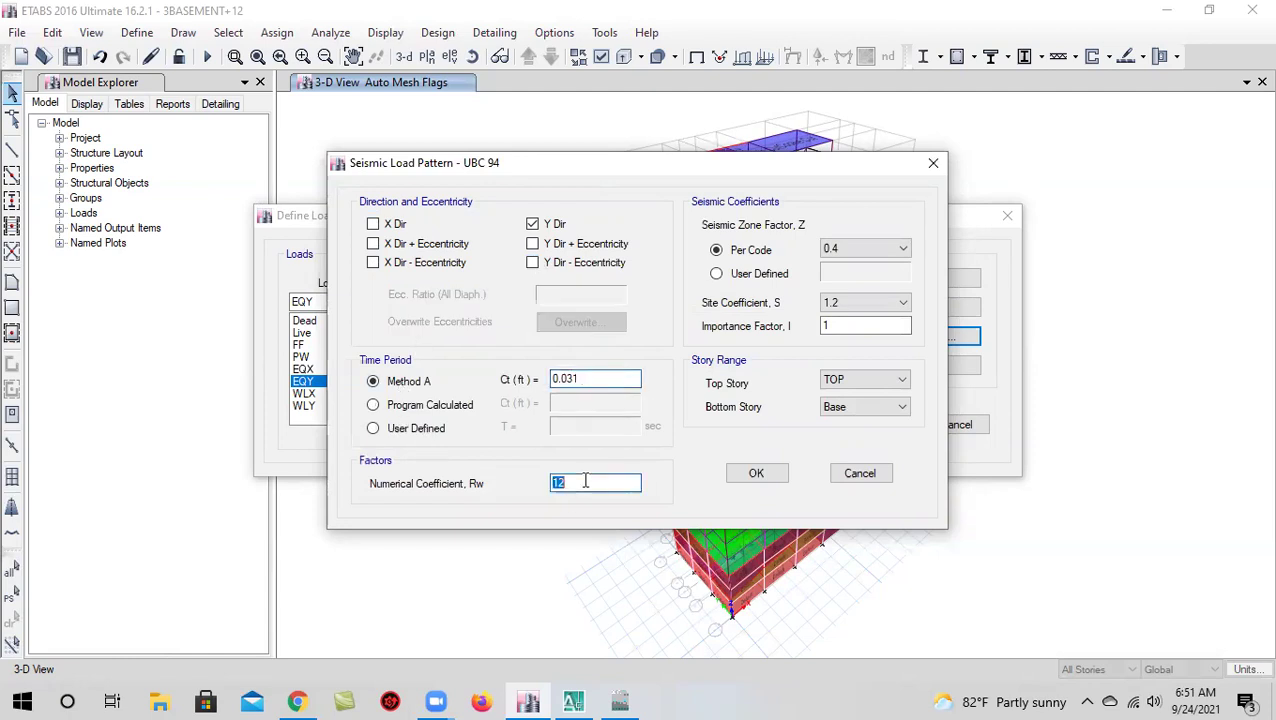
left_click(840, 252)
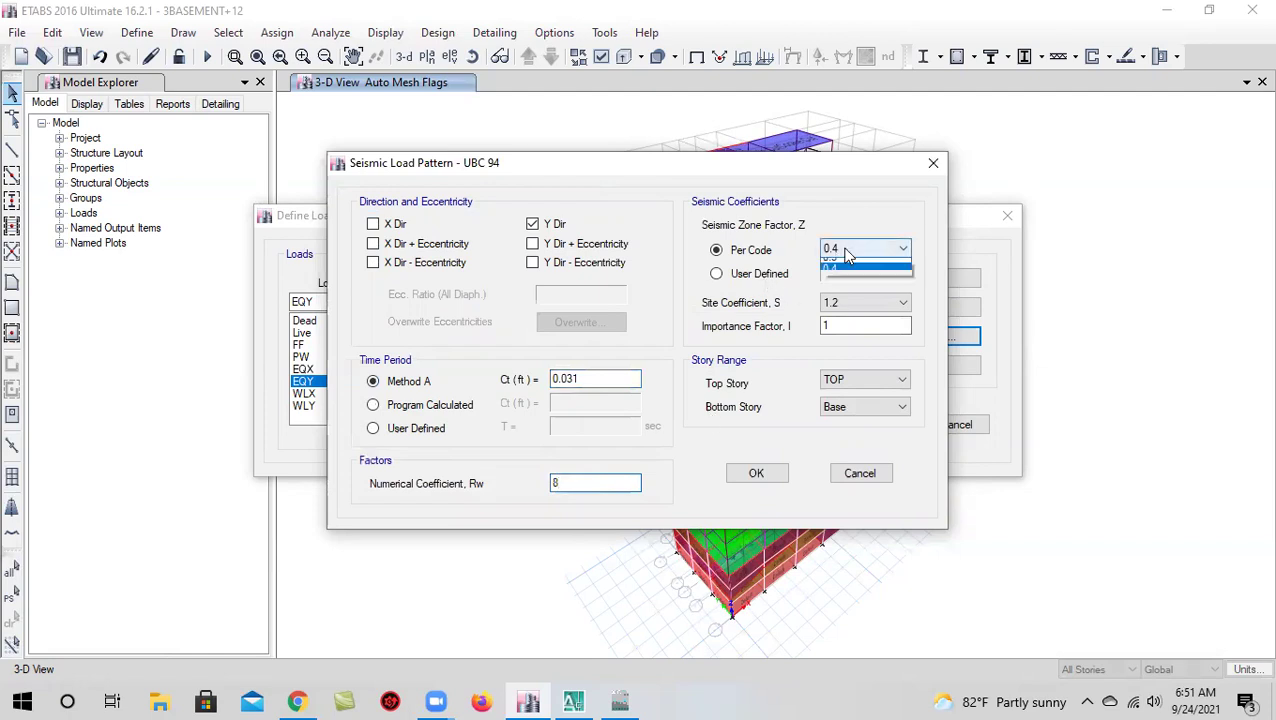
left_click(850, 282)
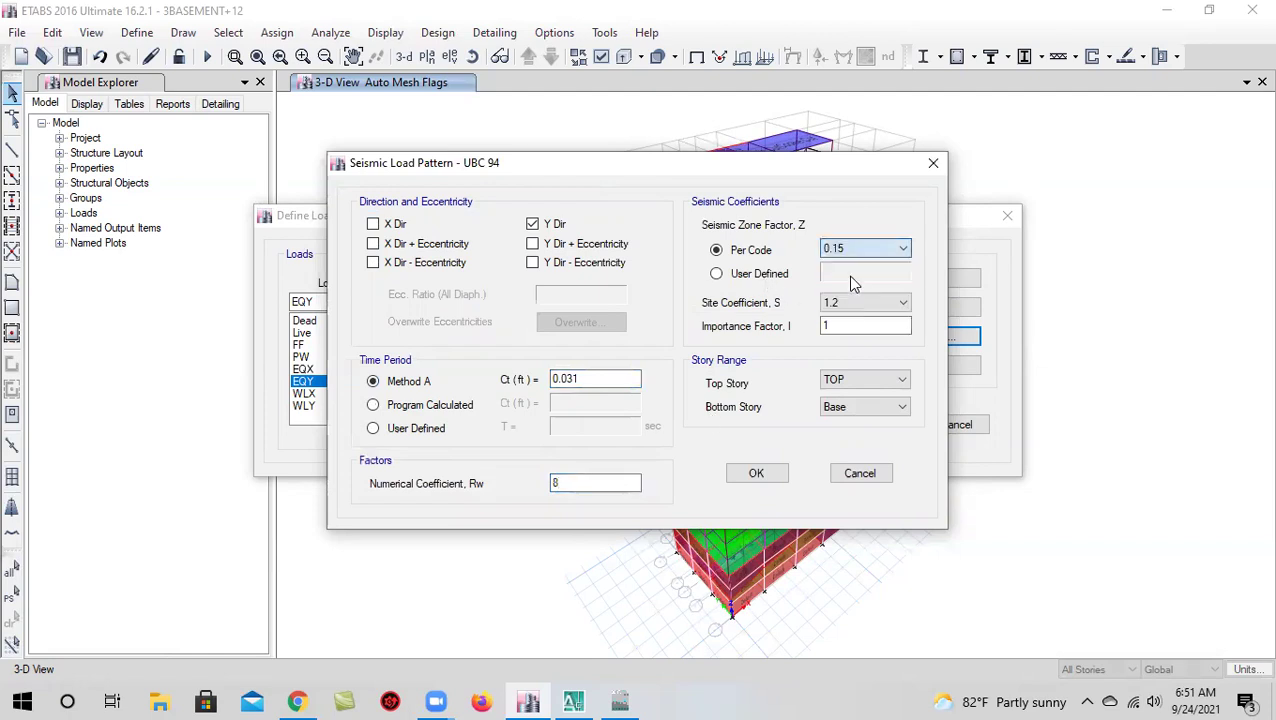
left_click(762, 477)
left_click(862, 424)
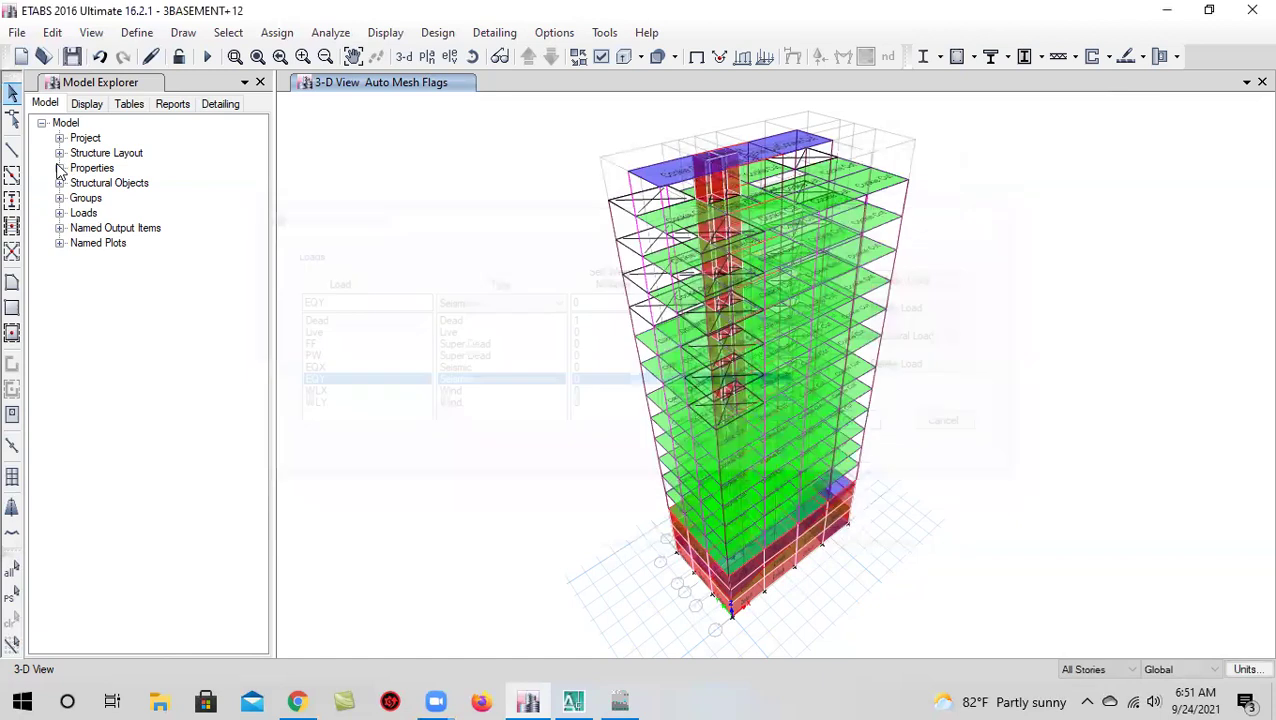
left_click(76, 57)
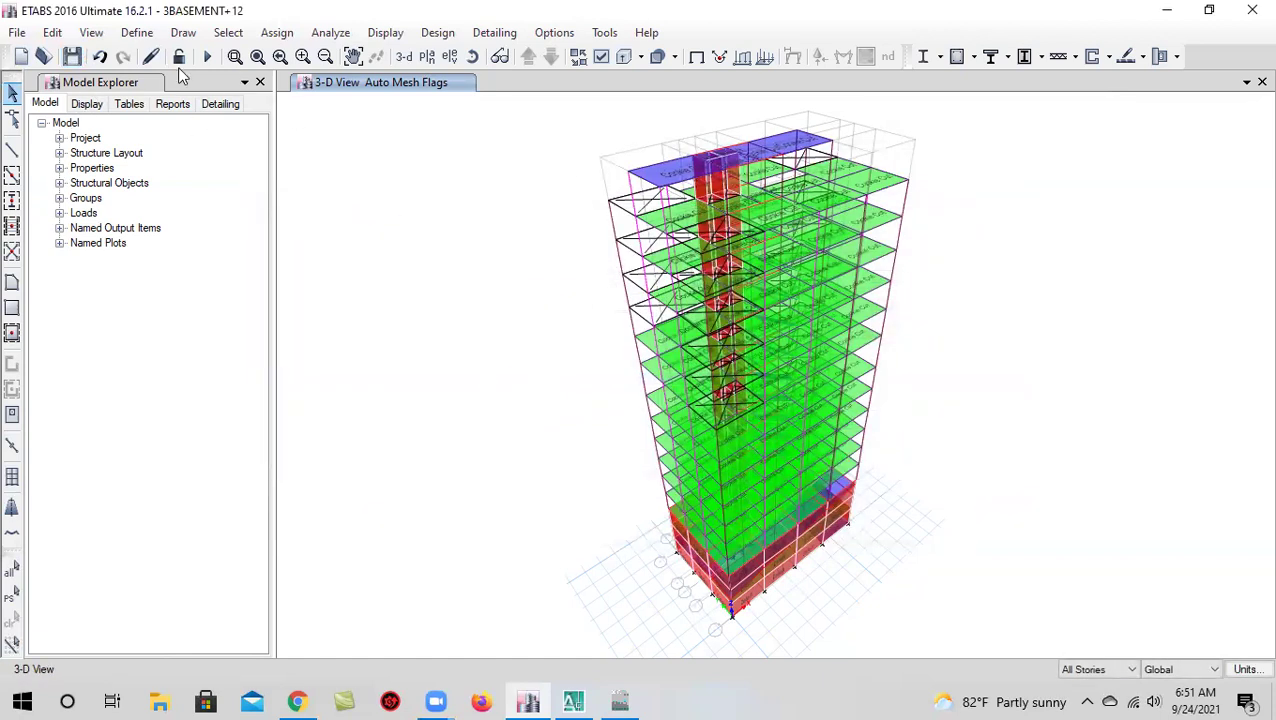
Base mass source MsSrc1 on specified load patterns instead of element self mass and additional mass, adding Dead with multiplier 1
left_click(135, 33)
left_click(237, 338)
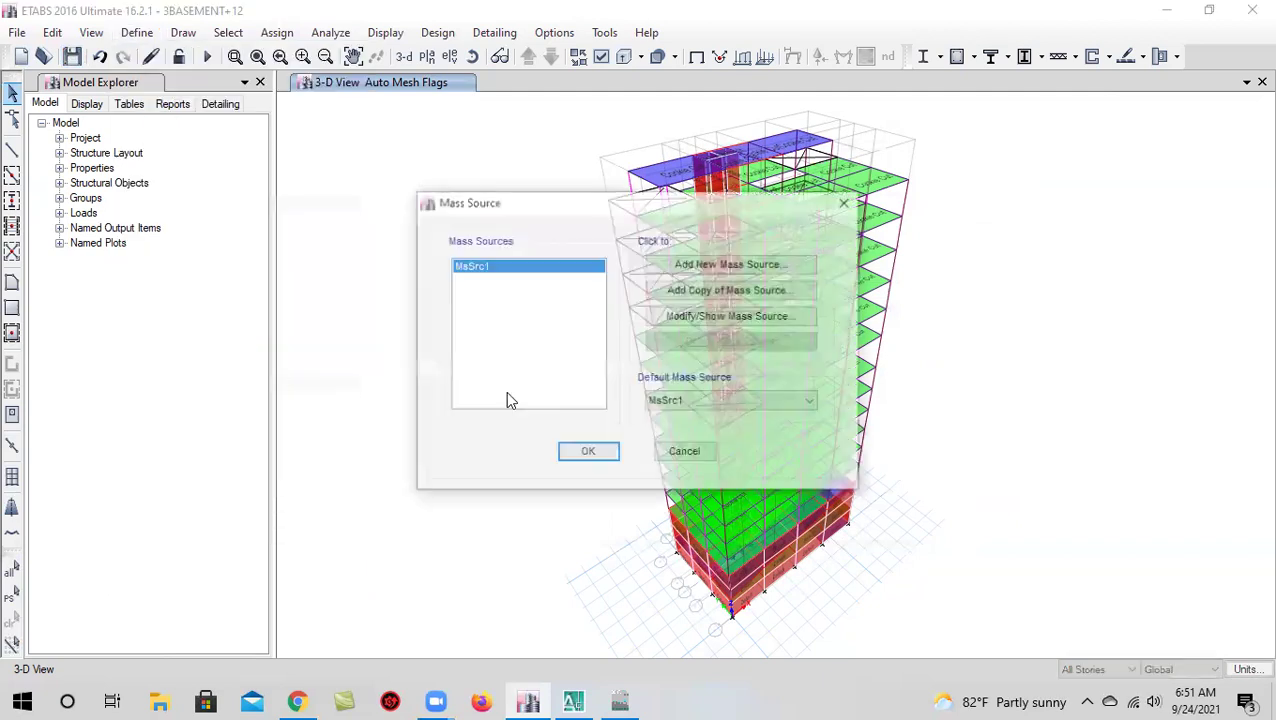
left_click(700, 316)
left_click(253, 314)
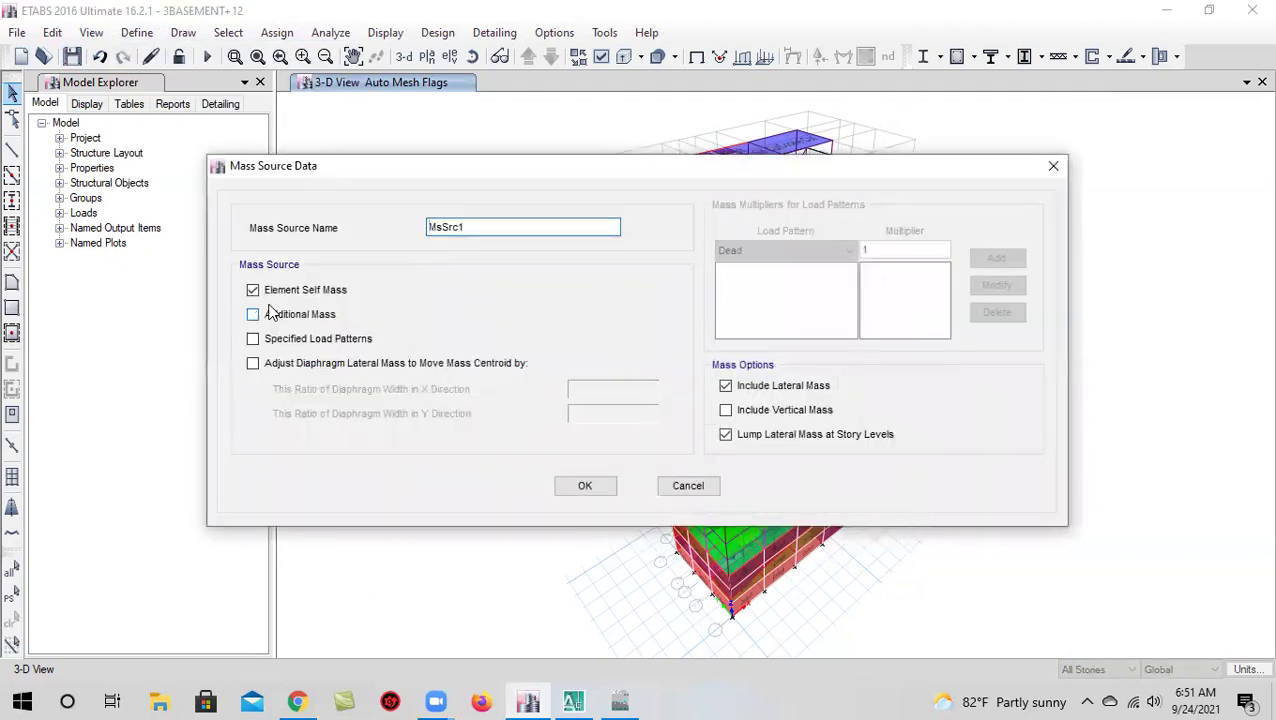
left_click(253, 338)
left_click(996, 258)
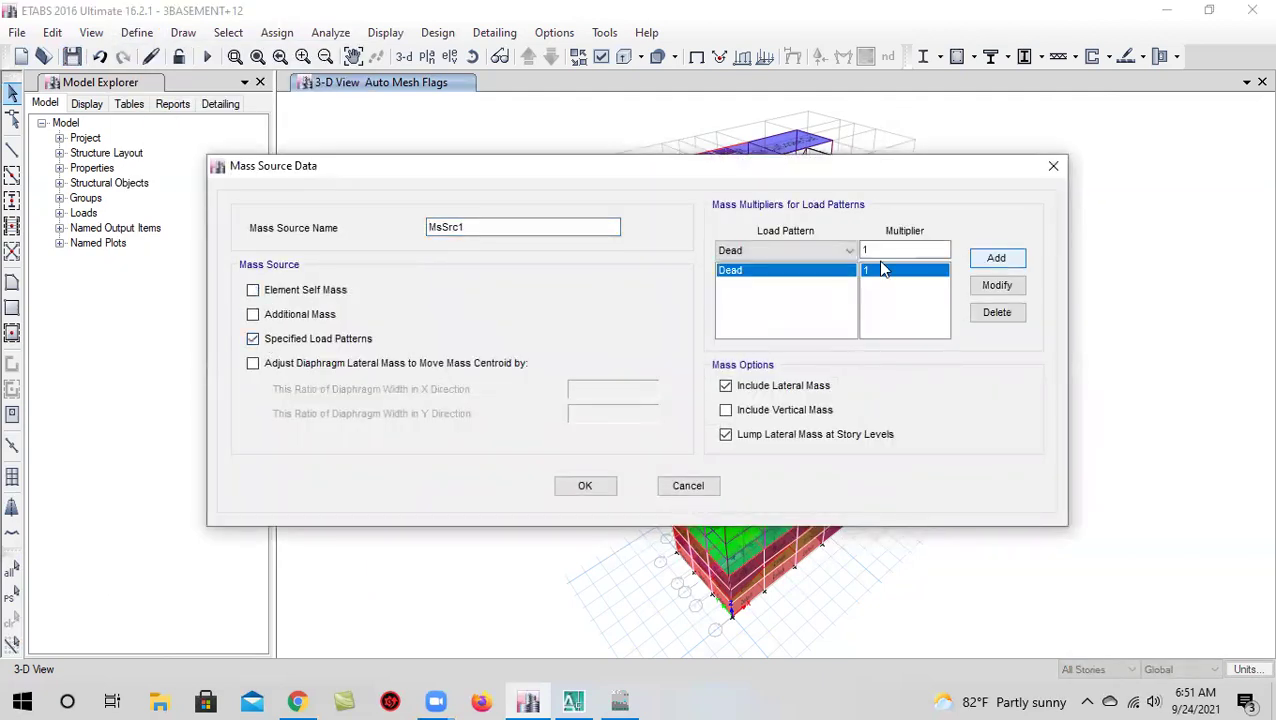
Add the FF and PW load patterns to the mass source, each with multiplier 1
left_click(810, 255)
left_click(797, 289)
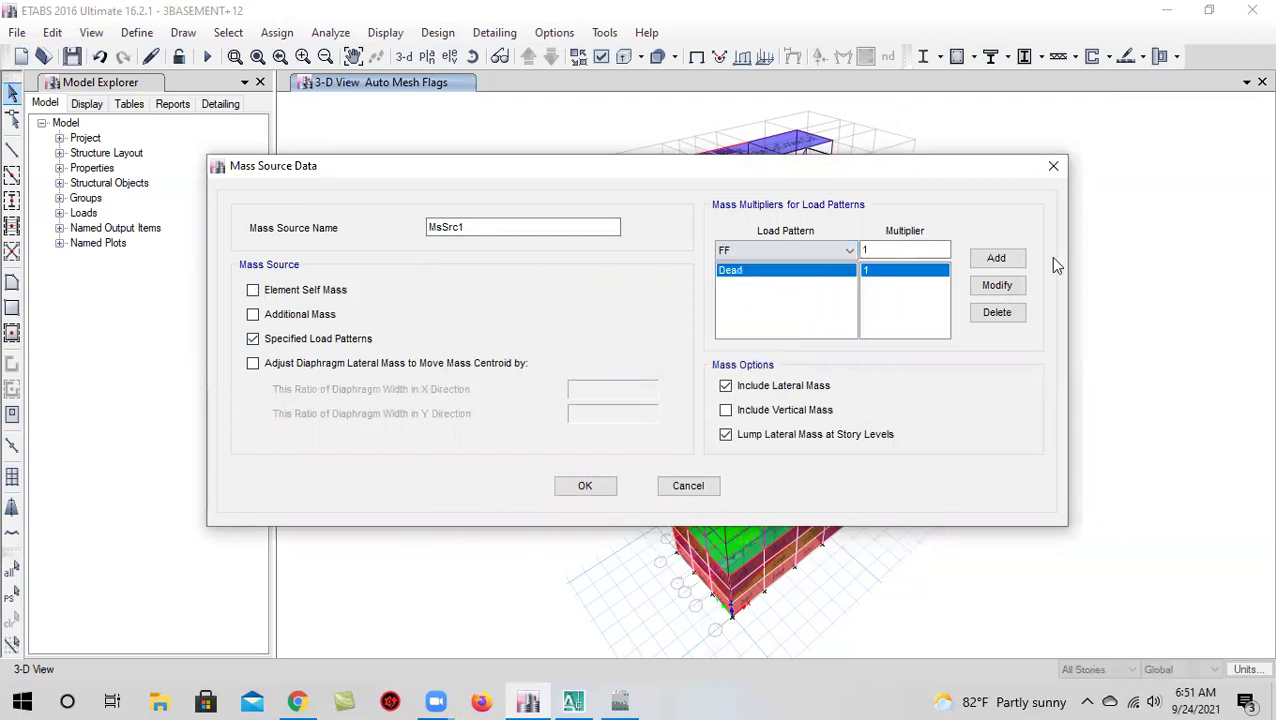
left_click(1013, 262)
left_click(805, 250)
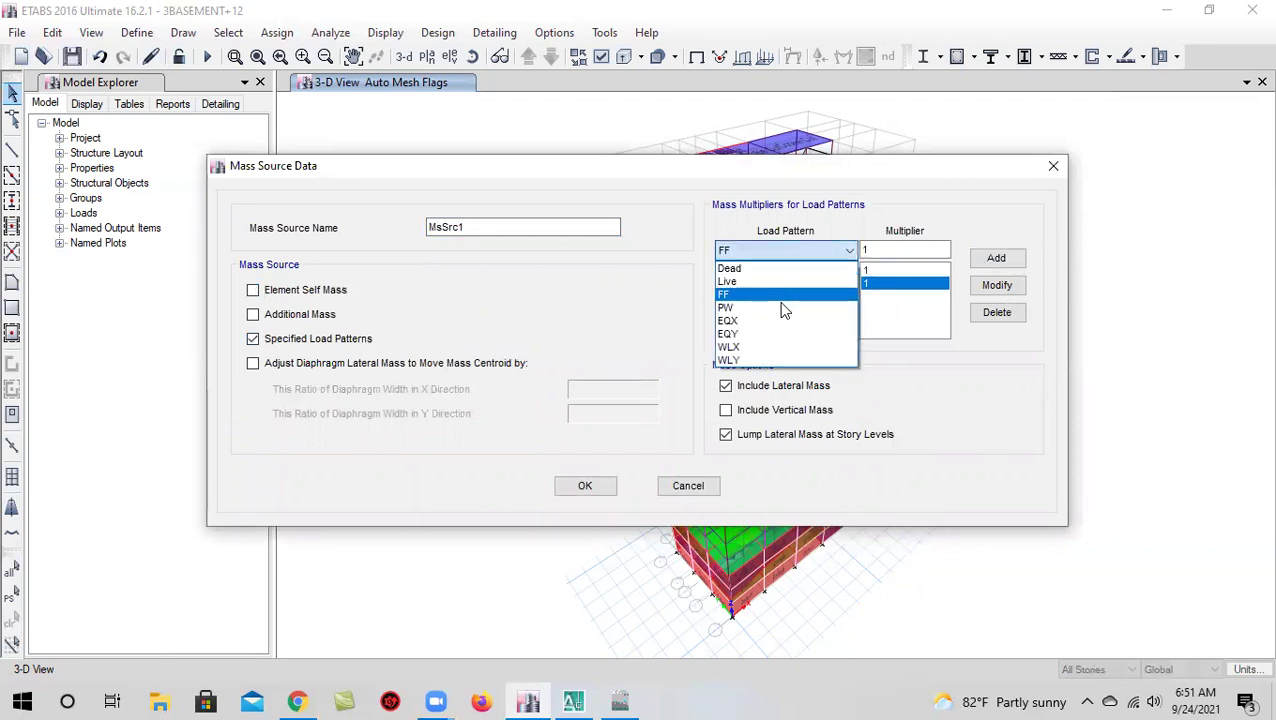
left_click(779, 301)
left_click(996, 262)
Add the Live load pattern to the mass source with multiplier 0.50, and save the model
left_click(802, 245)
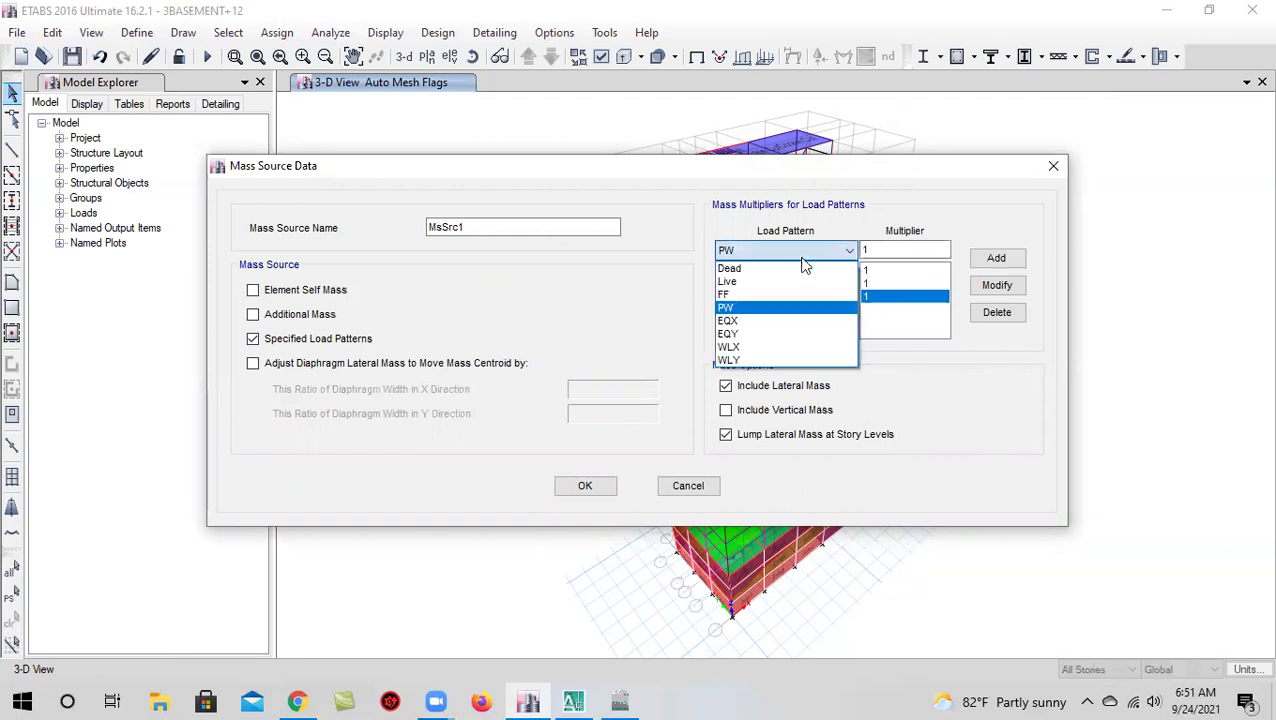
left_click(795, 282)
double_click(889, 248)
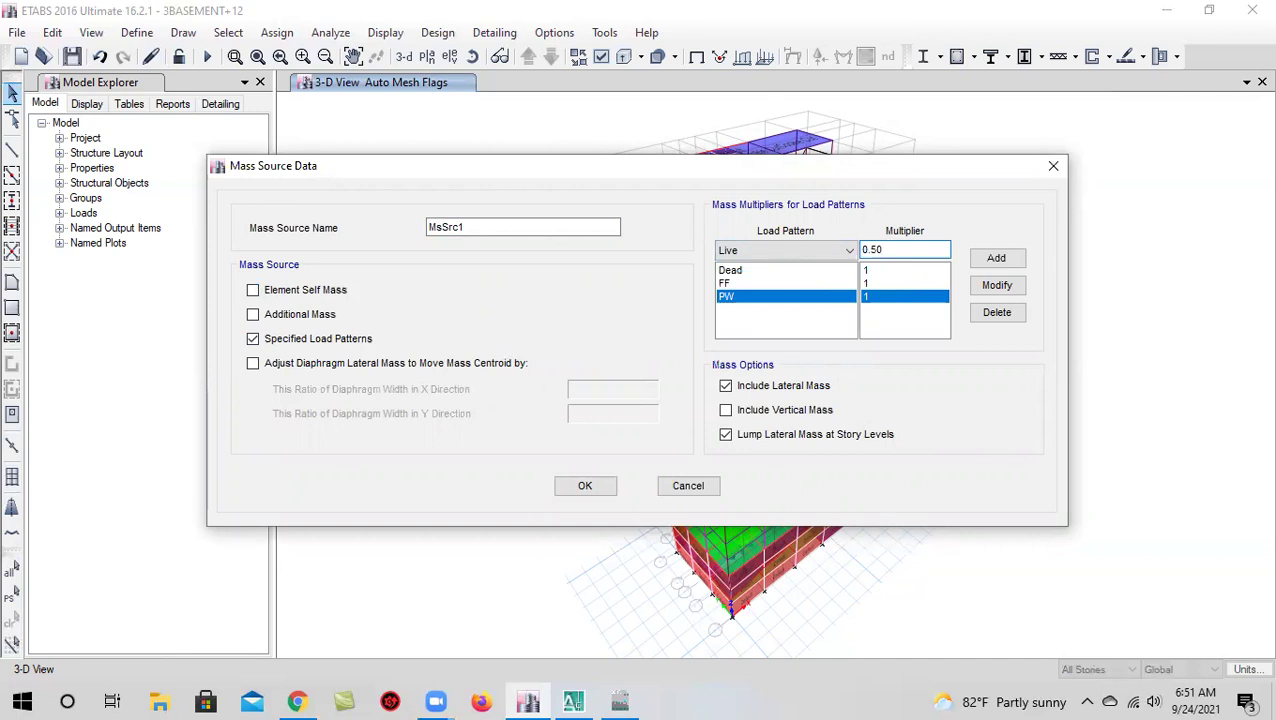
left_click(995, 258)
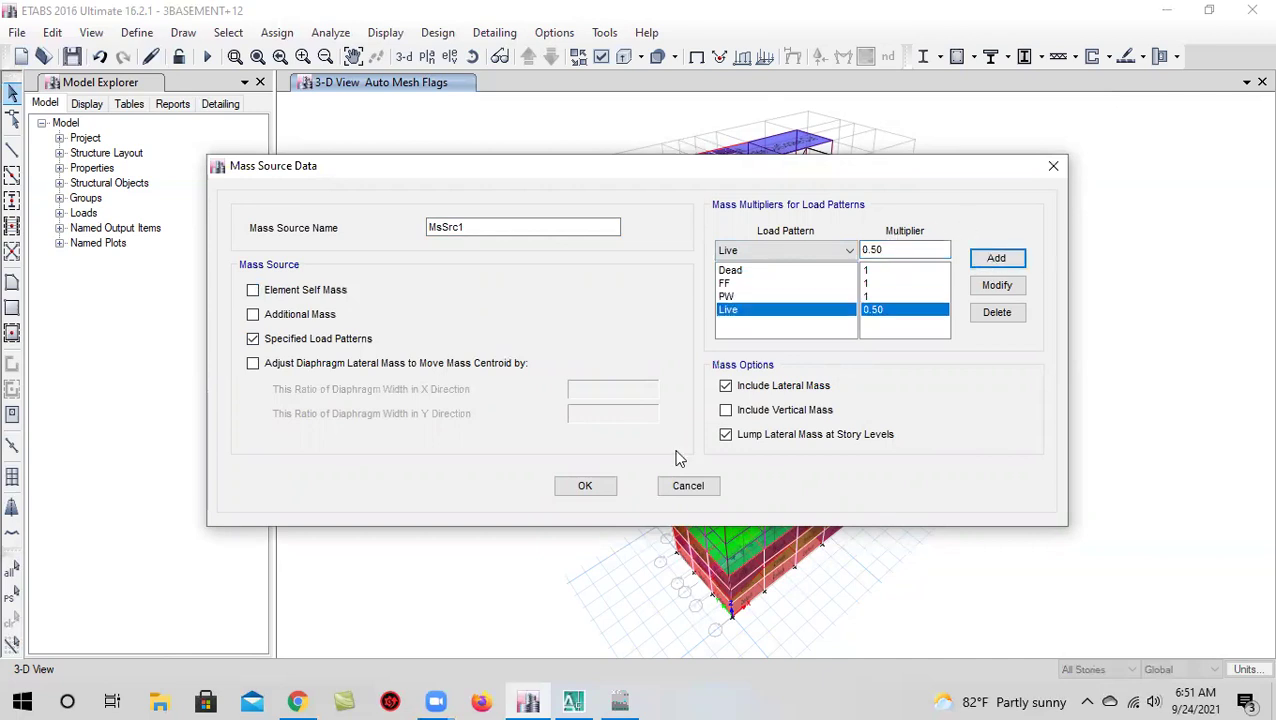
left_click(605, 490)
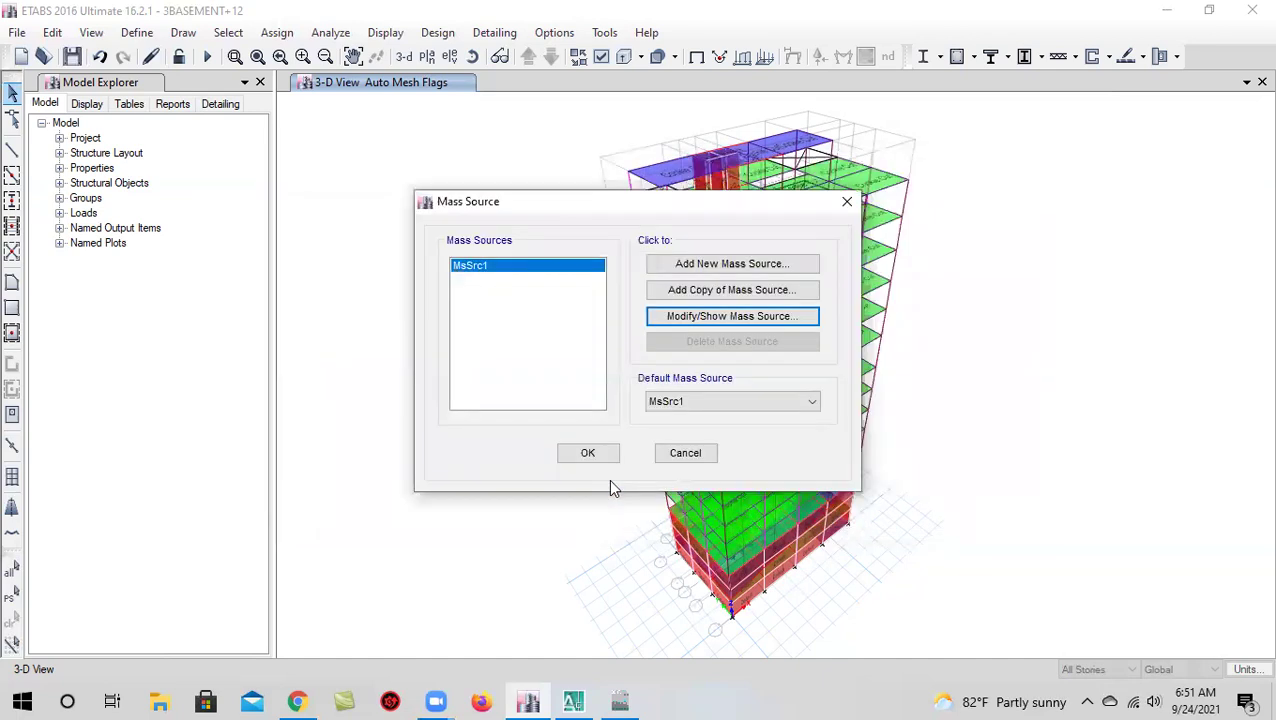
left_click(589, 452)
left_click(72, 56)
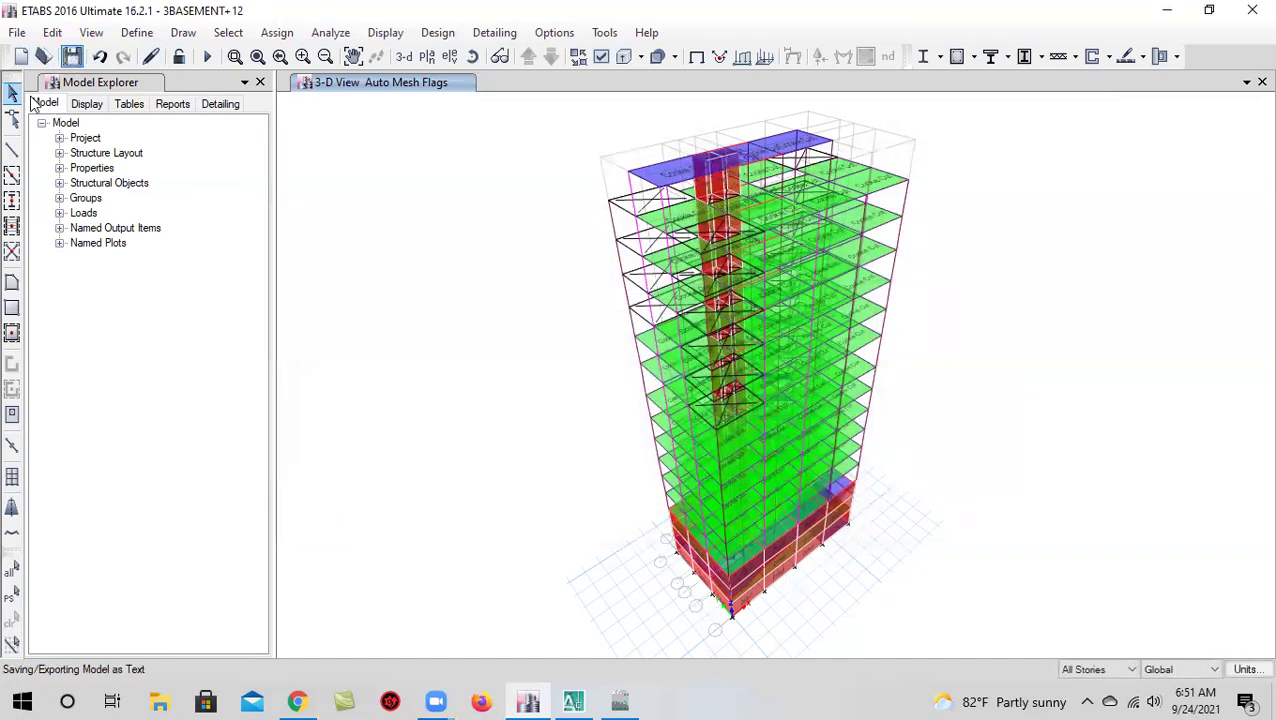
Switch from the 3-D view to the plan view of the GF story
left_click(472, 56)
left_click_drag(587, 501, 580, 500)
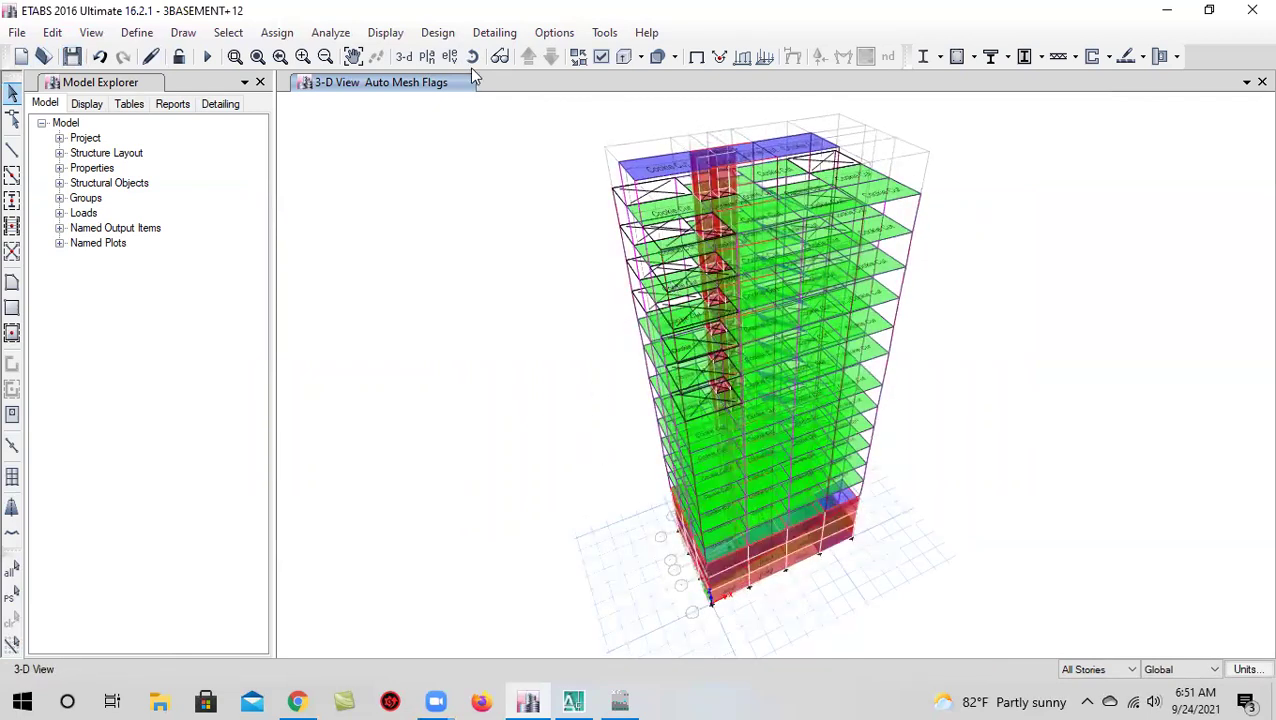
left_click(432, 60)
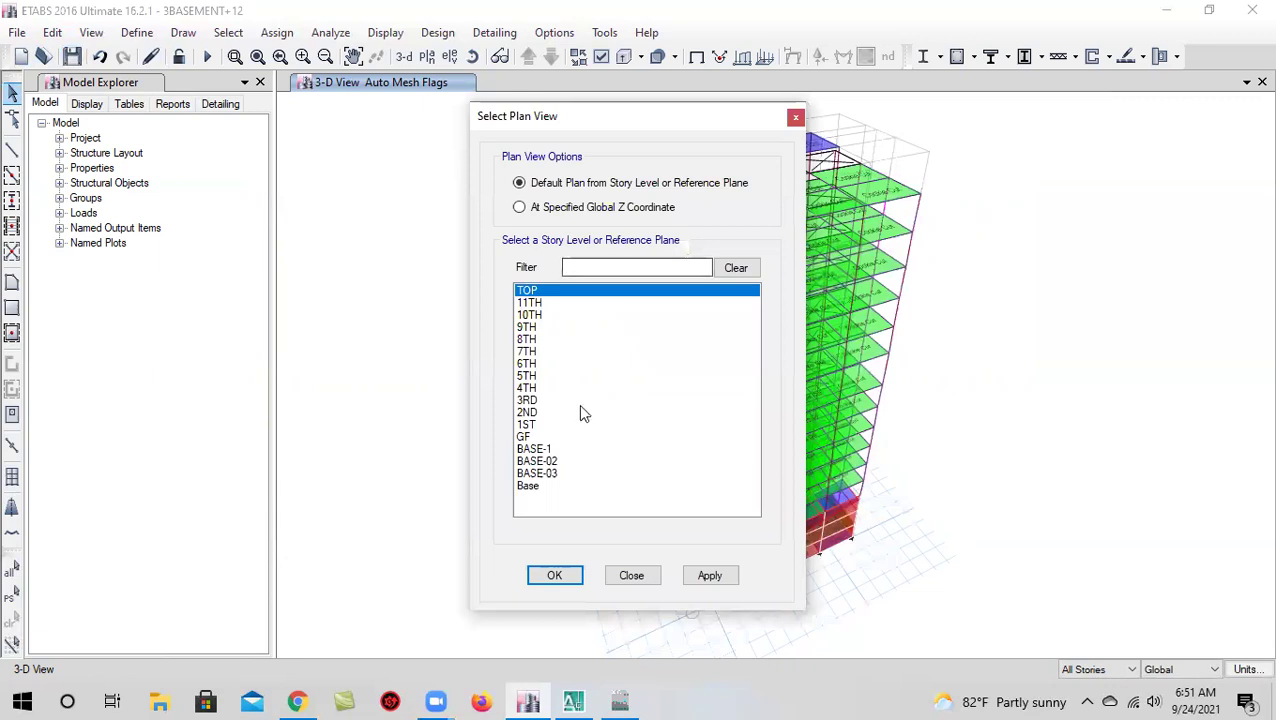
left_click(563, 437)
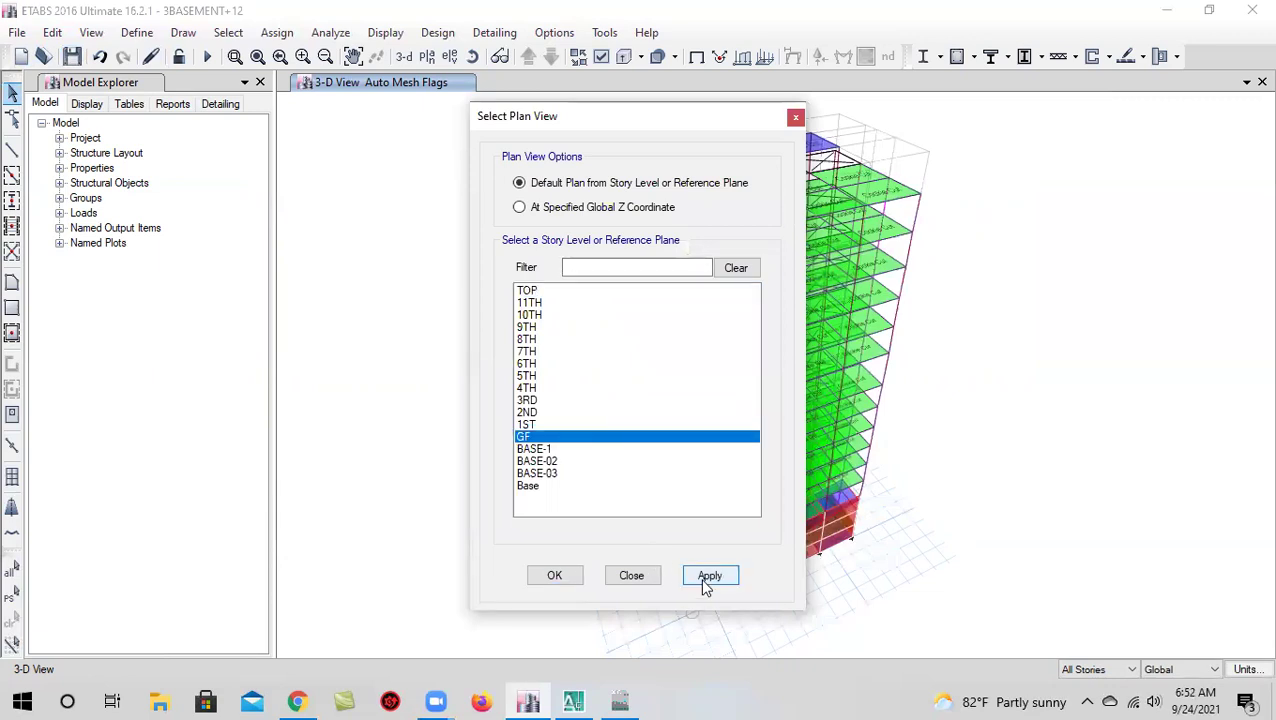
left_click(561, 578)
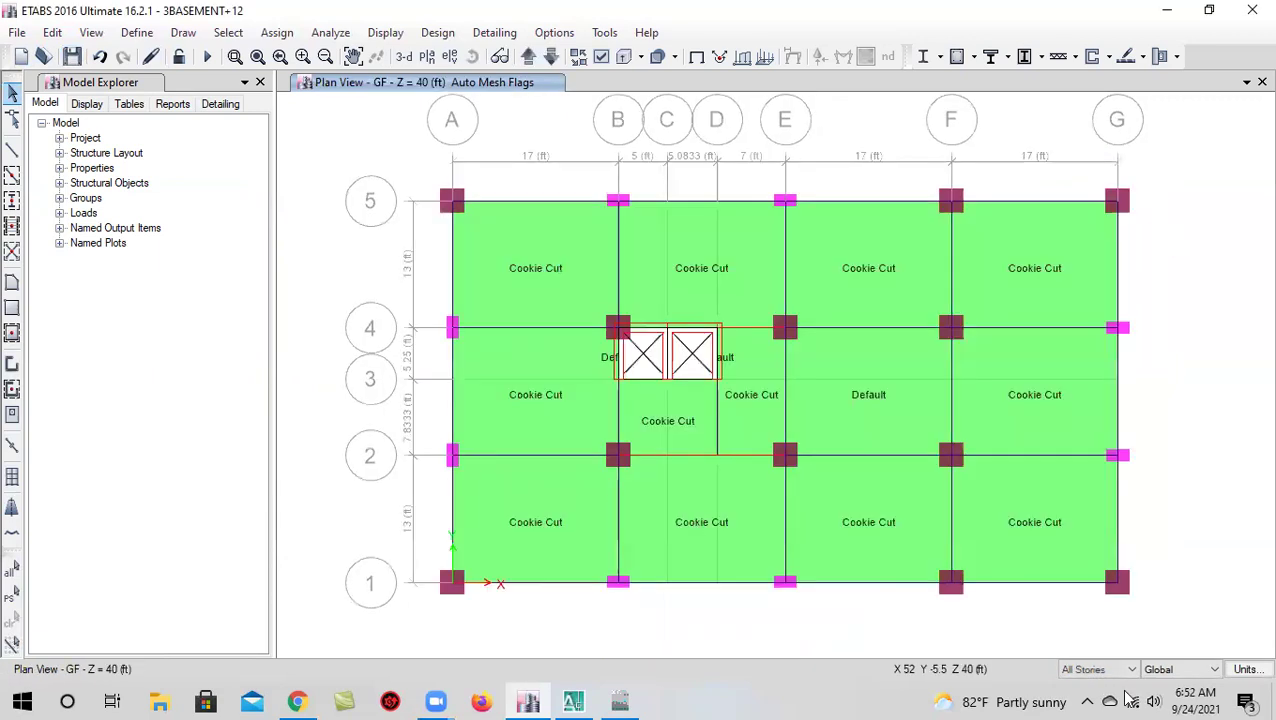
With All Stories active, select the beams along grids A and B outside the core and the A–B beams on grids 1, 2, 4 and 5
left_click(452, 243)
left_click(517, 202)
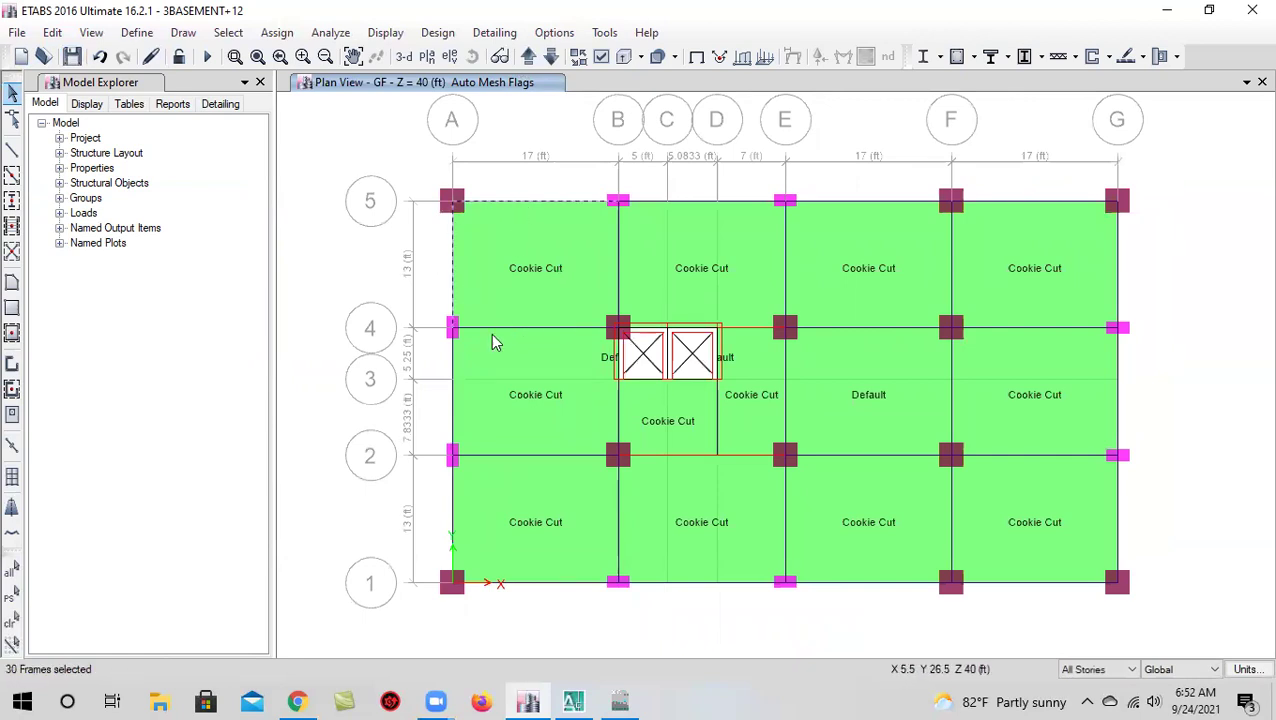
left_click(452, 372)
left_click(455, 515)
left_click(511, 458)
left_click(539, 331)
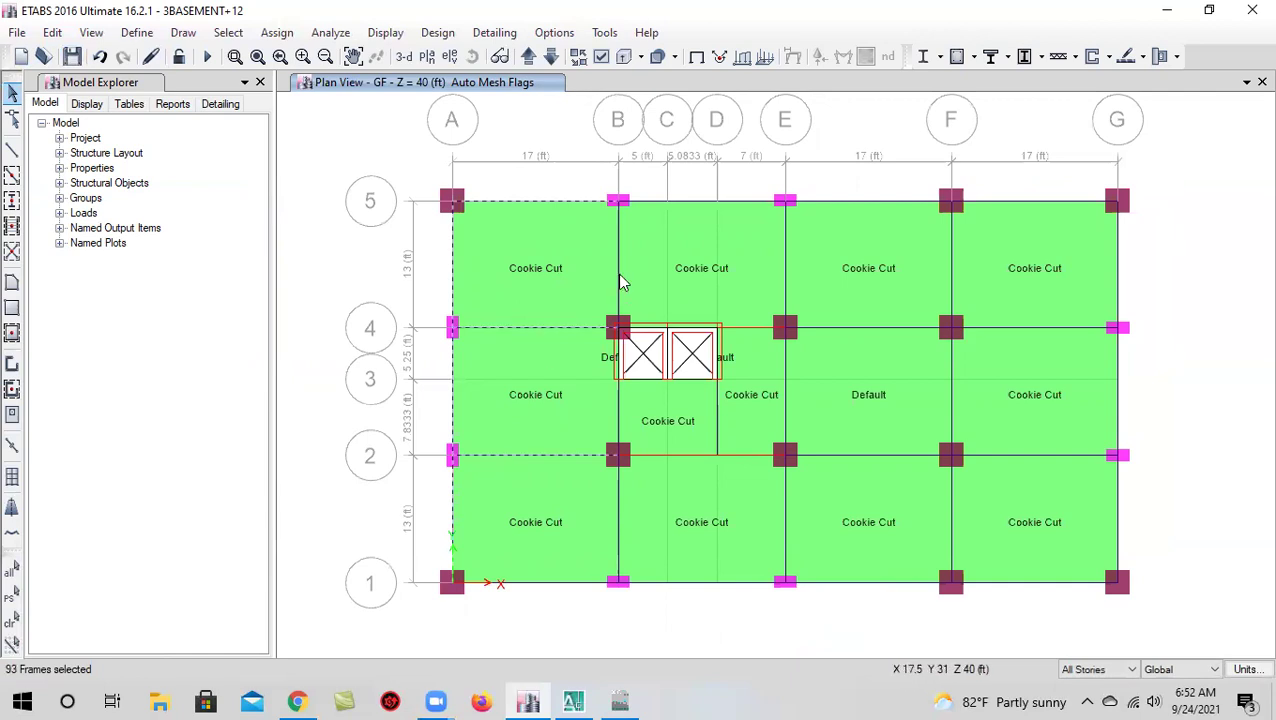
left_click(619, 280)
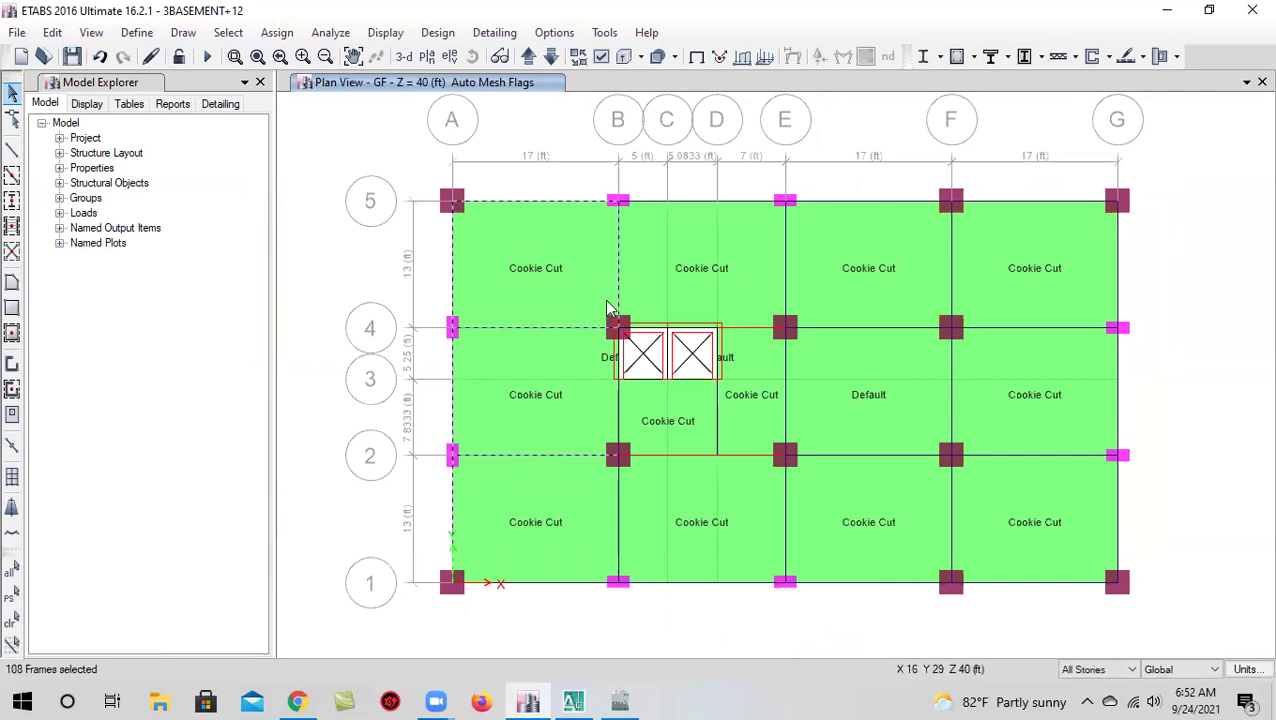
left_click(545, 329)
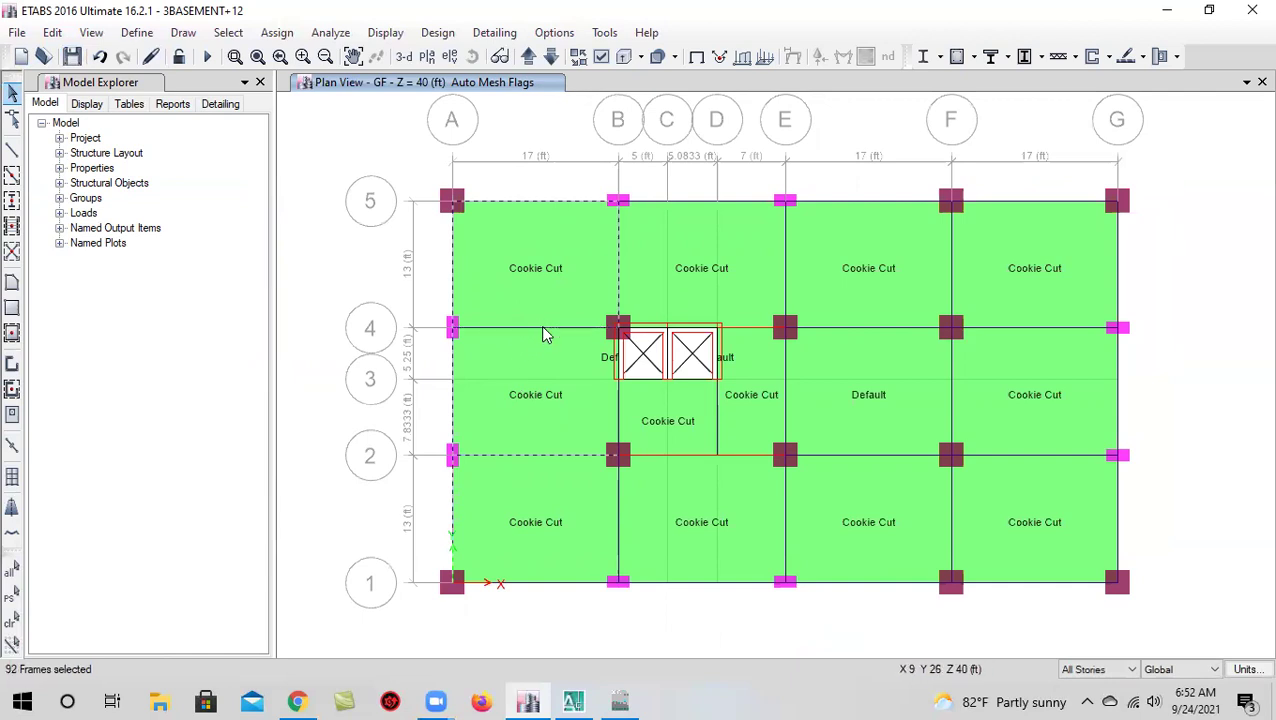
left_click(545, 332)
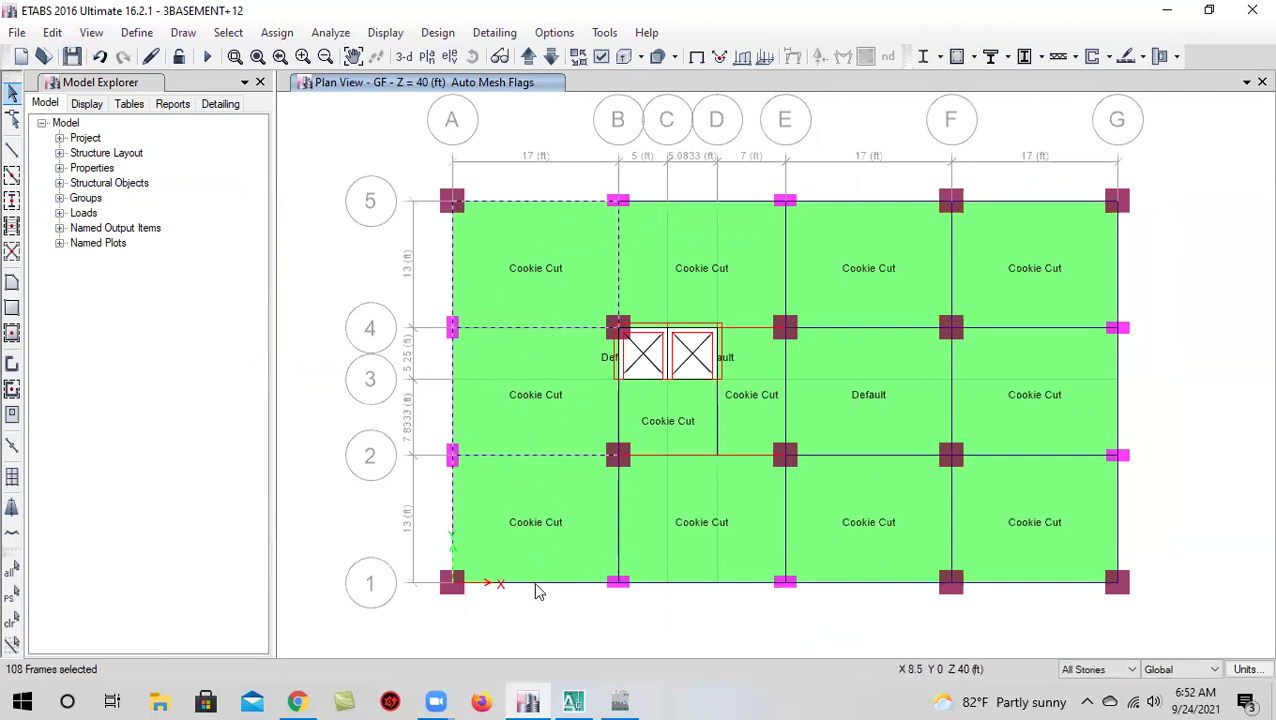
left_click(620, 522)
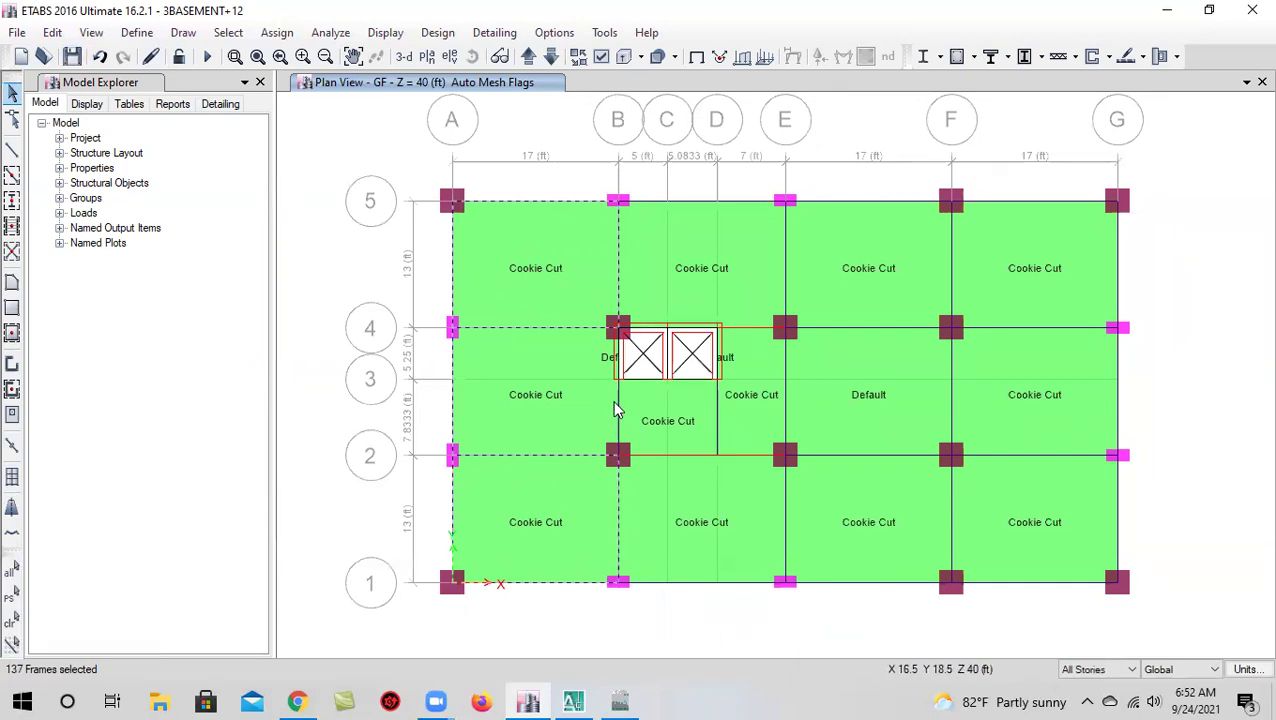
Add to the selection the beams on grid 2 from B to E, grid E from 2 to 5, grid 5 from B to F, and grid 4 from E to F
left_click(691, 456)
left_click(786, 373)
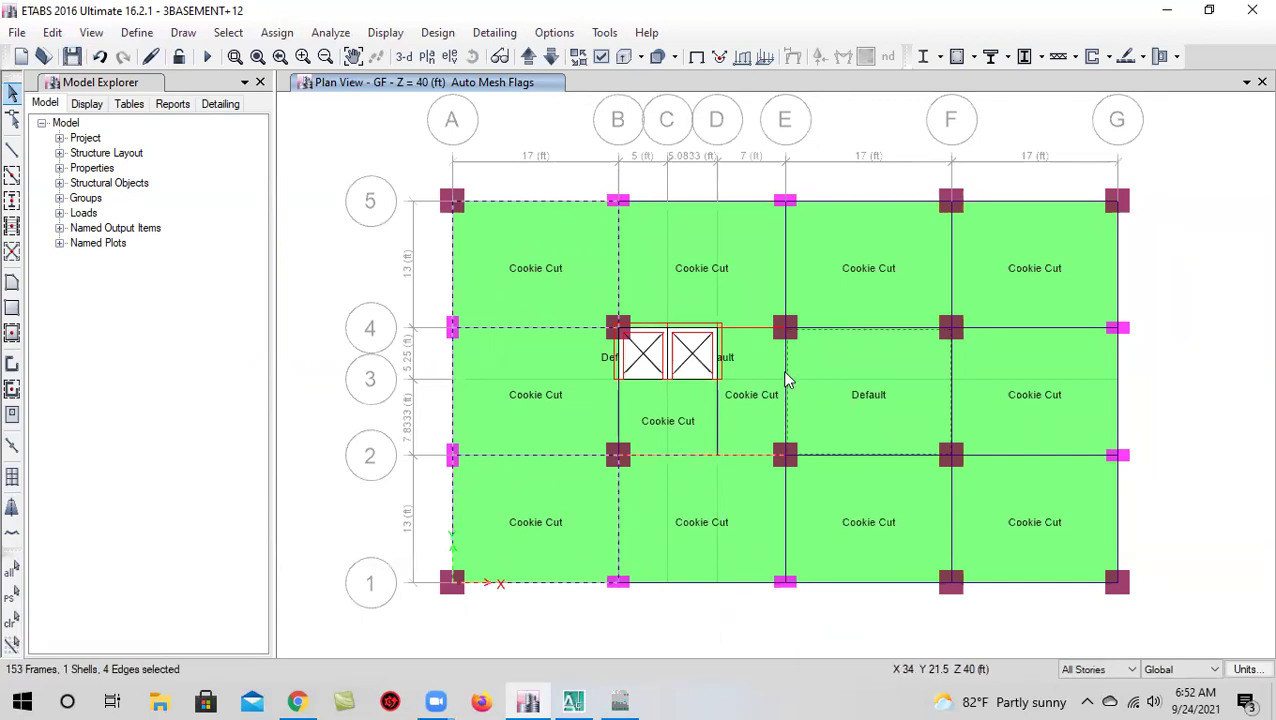
left_click(808, 369)
left_click(786, 354)
left_click(700, 205)
left_click(850, 202)
left_click(851, 326)
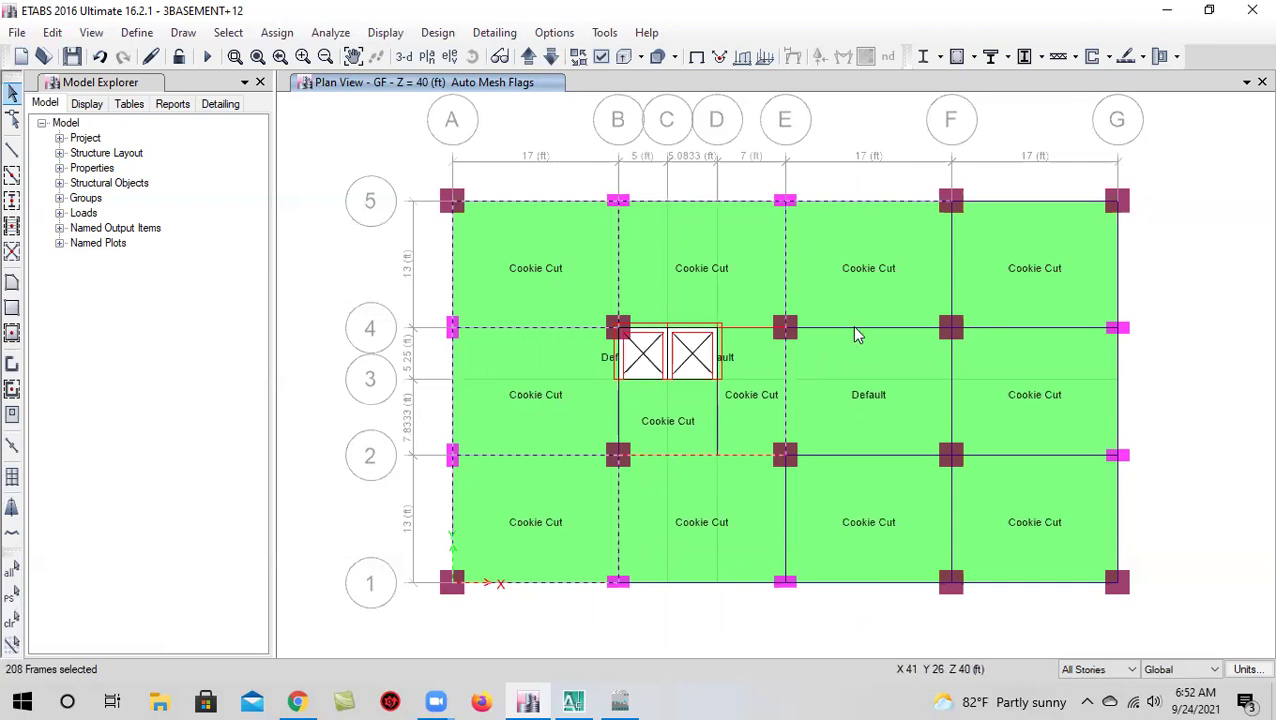
Add to the selection the grid F beams from 2 to 5, the grid G beam from 4 to 5, and the F–G beams on grids 4 and 5
left_click(951, 234)
left_click(1008, 208)
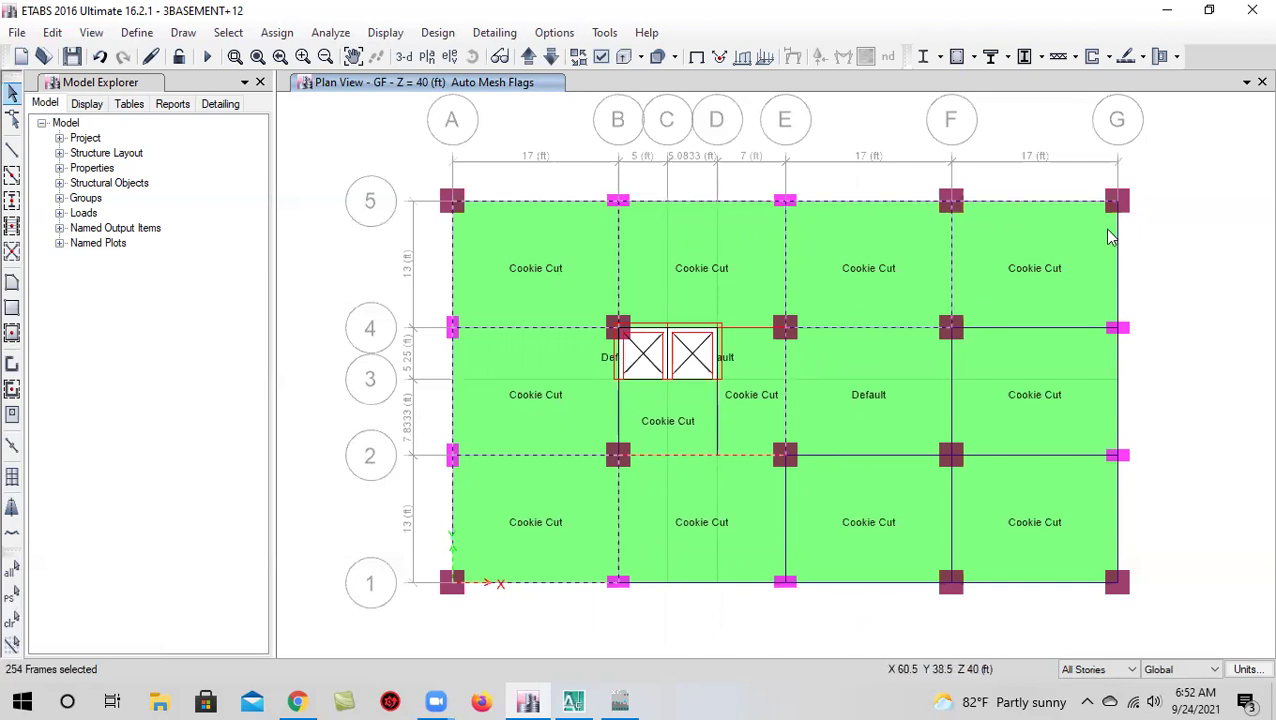
left_click(1119, 268)
left_click(1063, 344)
left_click(1061, 337)
left_click(1057, 328)
left_click(953, 360)
left_click(885, 450)
left_click(852, 430)
Add the remaining beams on grids E, F and G below grid 4, grid 1 from B to G, and grid 2 from E to G
left_click(786, 501)
left_click(706, 586)
left_click(827, 581)
left_click(951, 529)
left_click(998, 582)
left_click(910, 458)
left_click(1000, 459)
left_click(1120, 378)
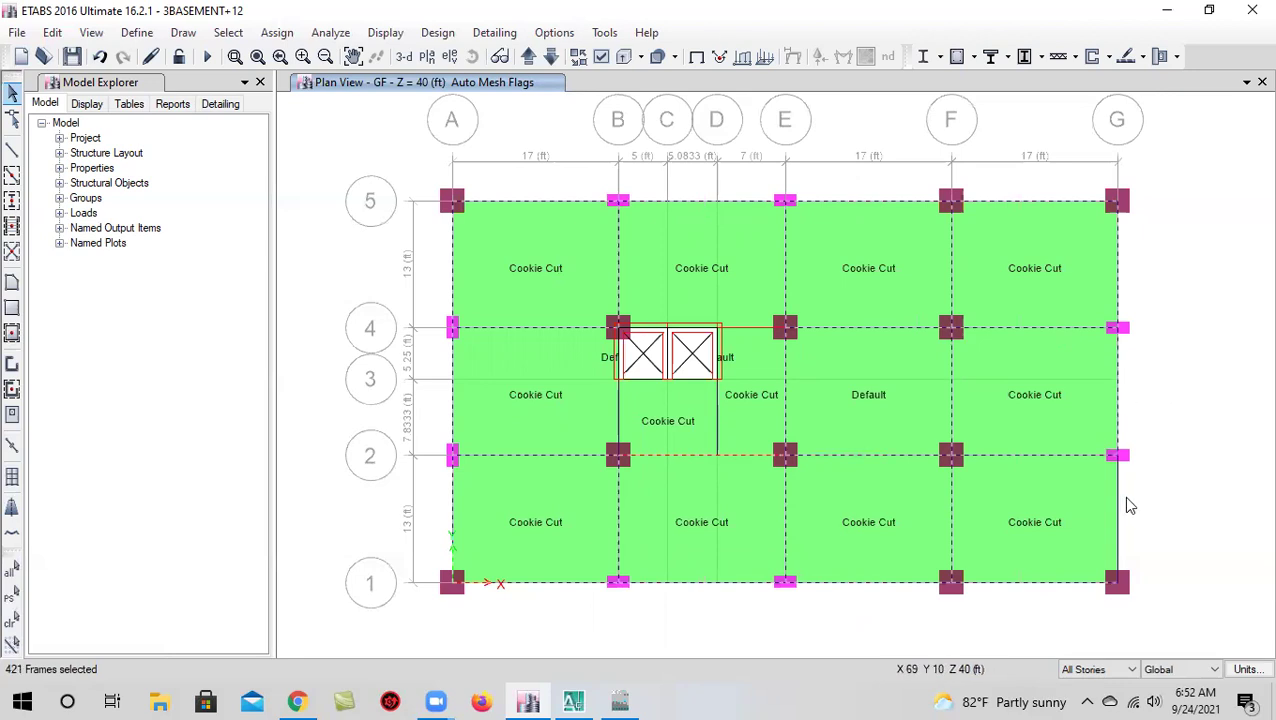
left_click(1120, 499)
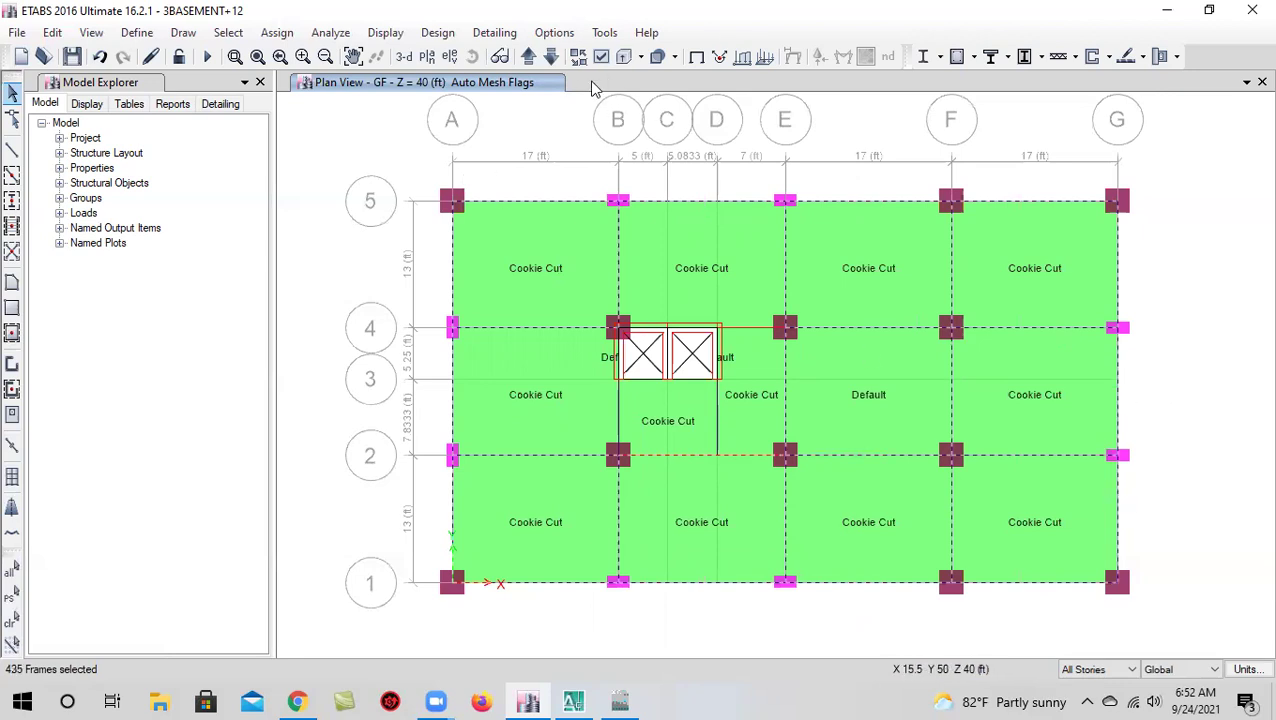
Step the plan view upward from GF to the TOP story, checking the selected beams on each floor
left_click(529, 57)
left_click(529, 57)
left_click(529, 57)
left_click(529, 57)
left_click(529, 57)
left_click(529, 57)
left_click(529, 57)
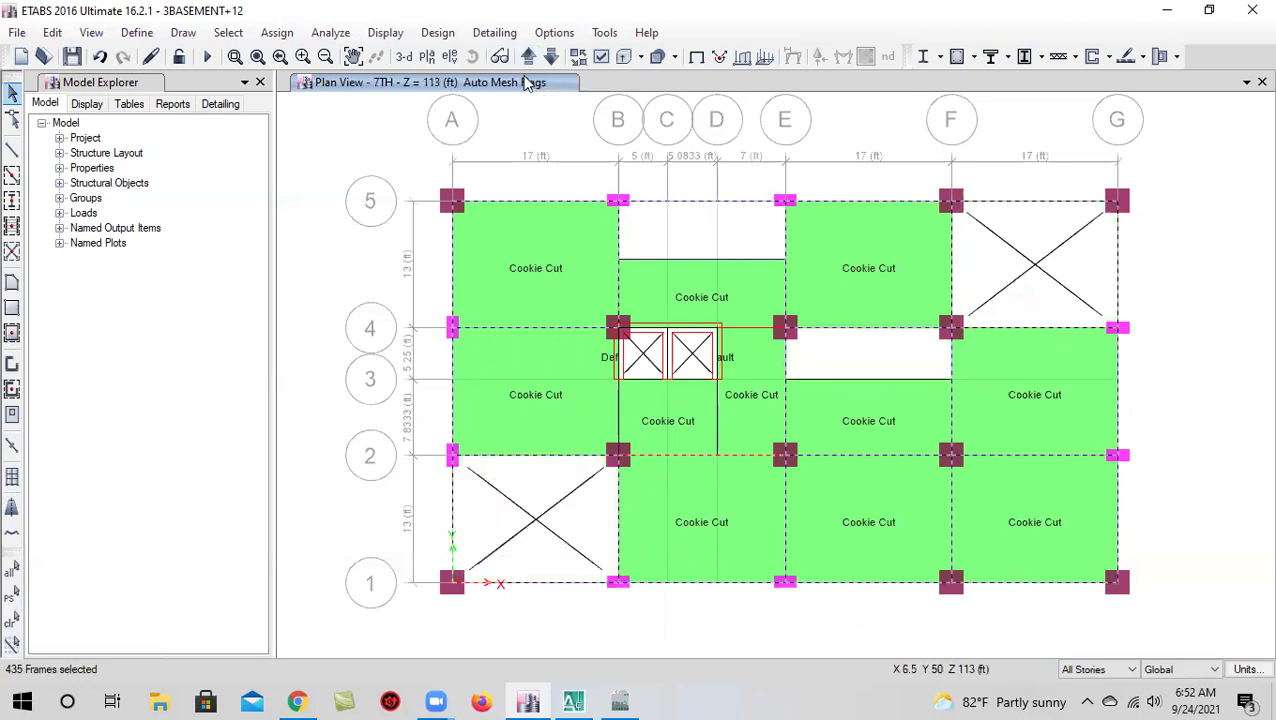
left_click(529, 57)
left_click(529, 57)
left_click(529, 57)
left_click(529, 57)
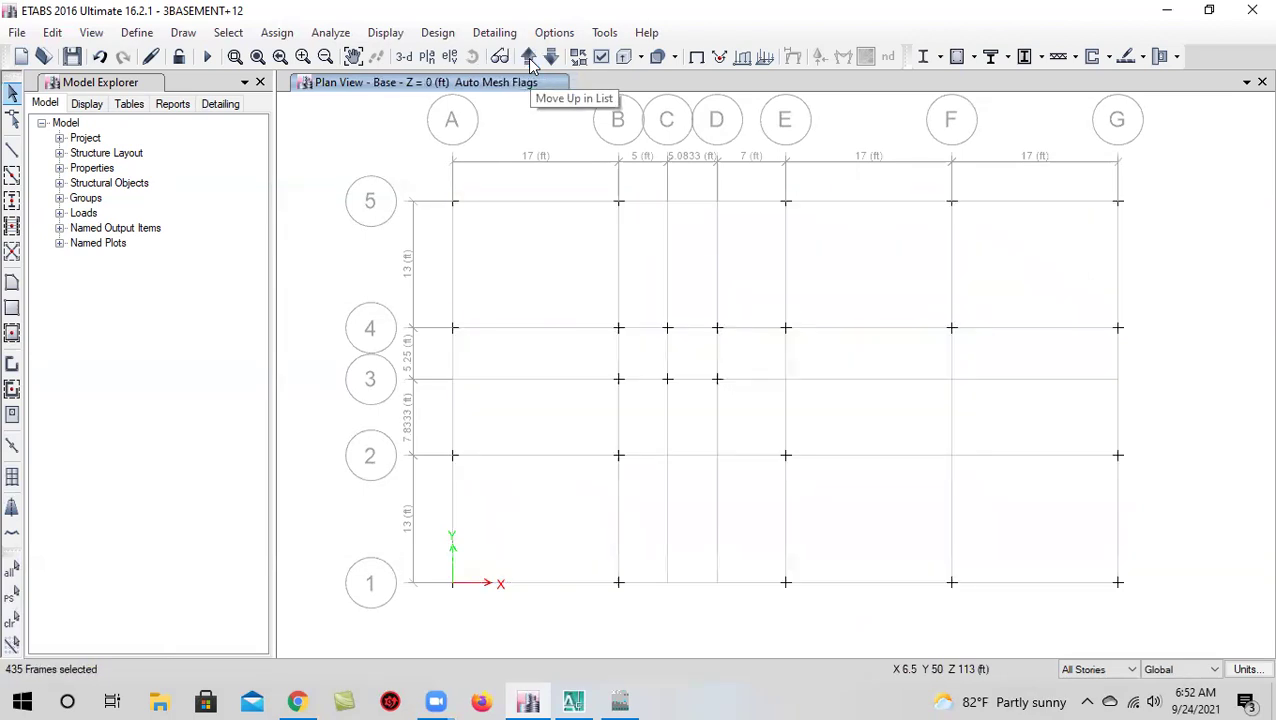
left_click(529, 57)
Switch to One Story and deselect the TOP story's beams around bay A–B and on grid 2 from B to E
left_click(1080, 670)
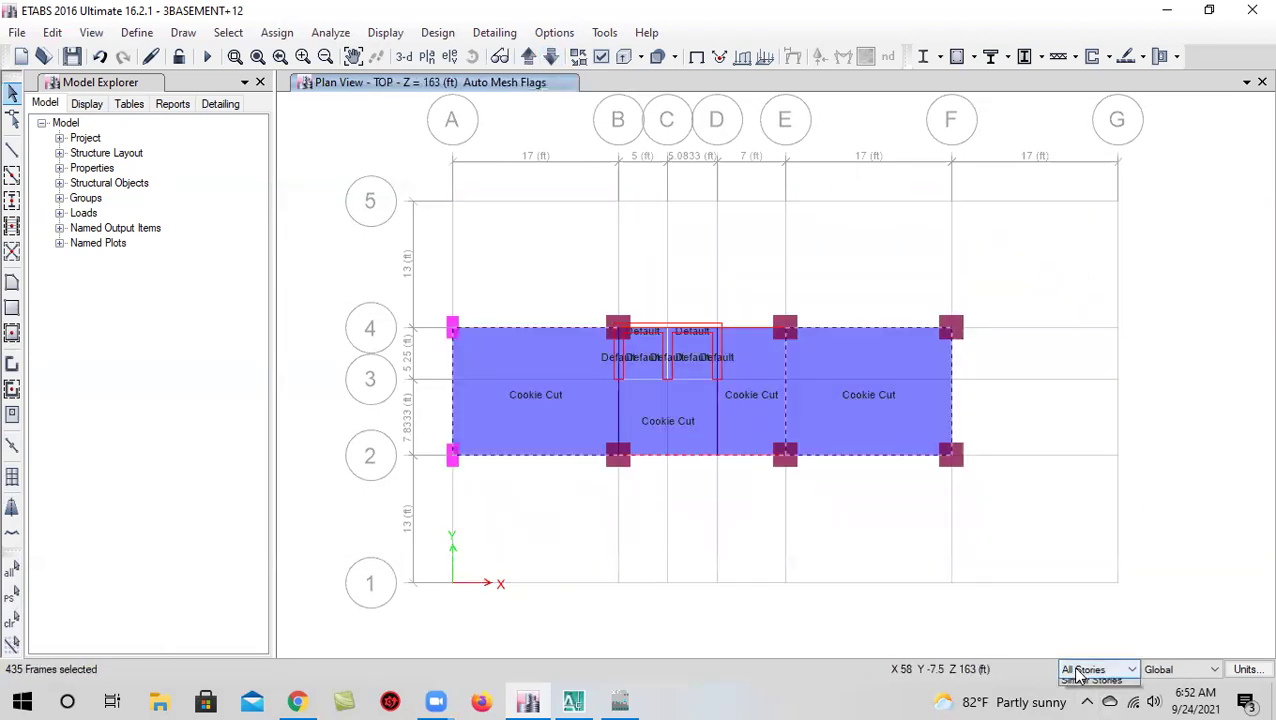
left_click(1085, 701)
left_click(513, 330)
left_click(547, 455)
left_click(652, 458)
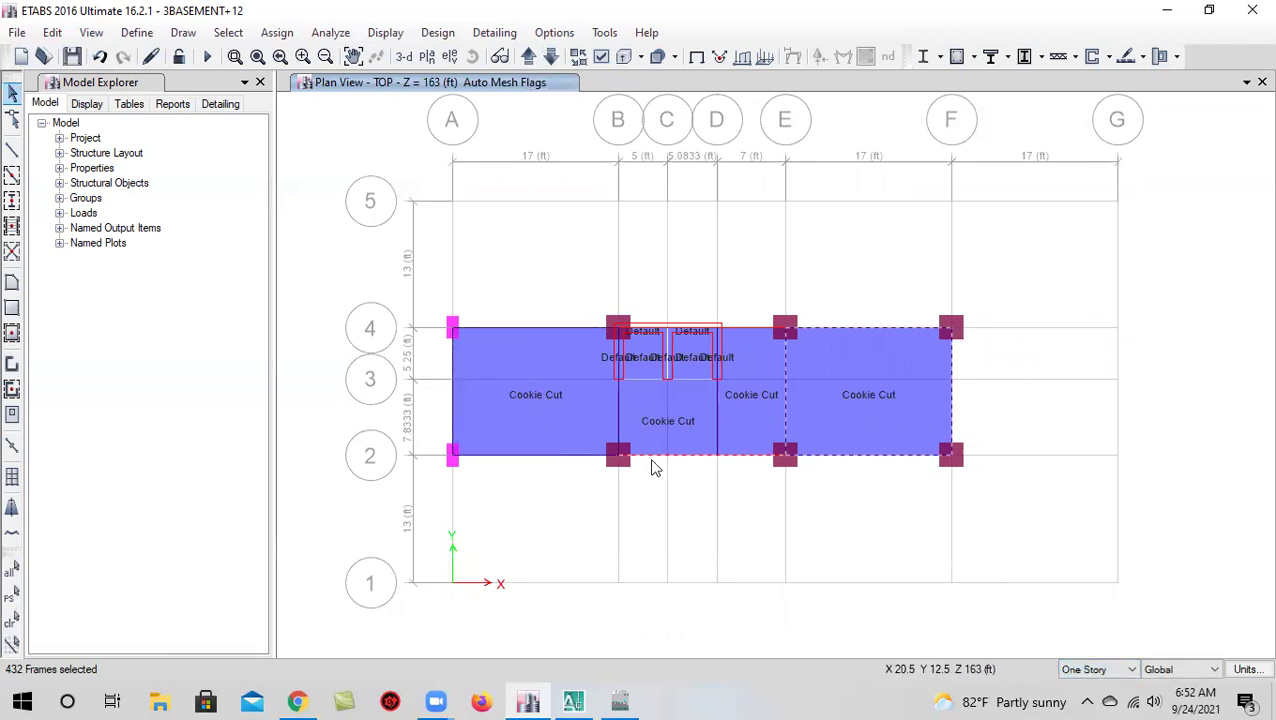
left_click(673, 458)
Deselect the TOP story's beams on grids E and F and the E–F beams on grids 2 and 4
left_click(779, 406)
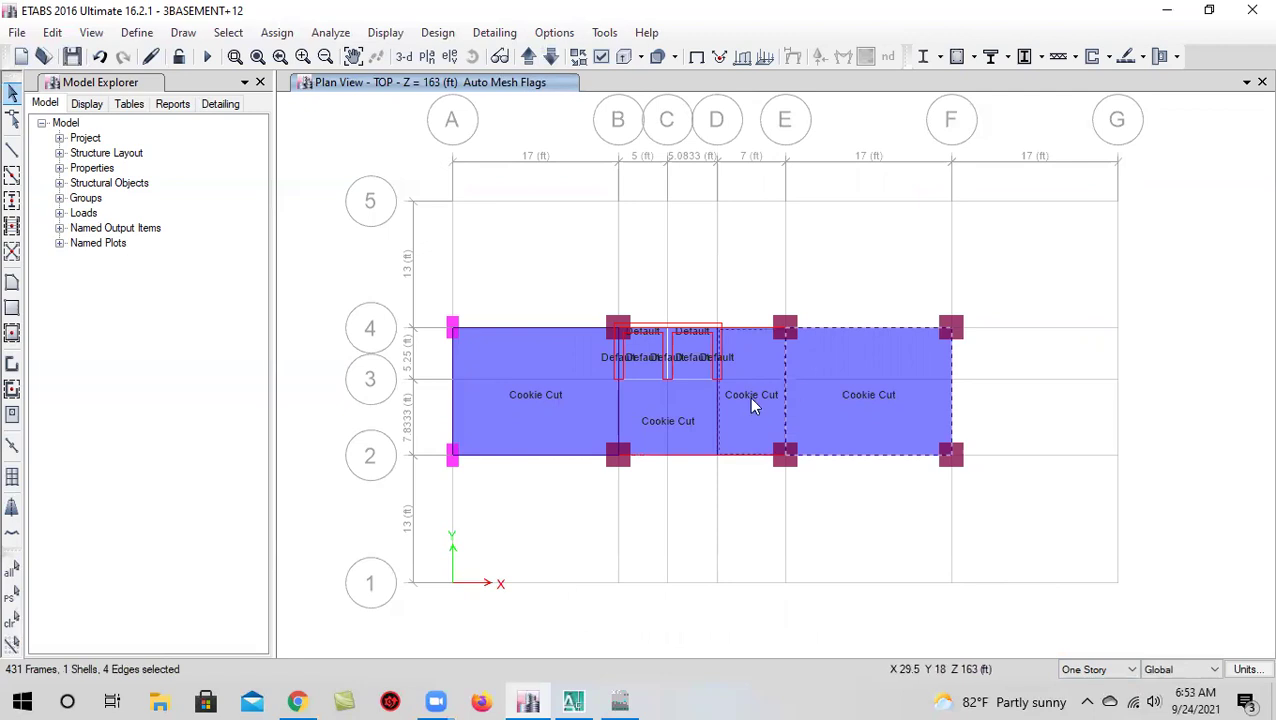
left_click(752, 402)
left_click(784, 356)
left_click(832, 329)
left_click(872, 461)
left_click(953, 378)
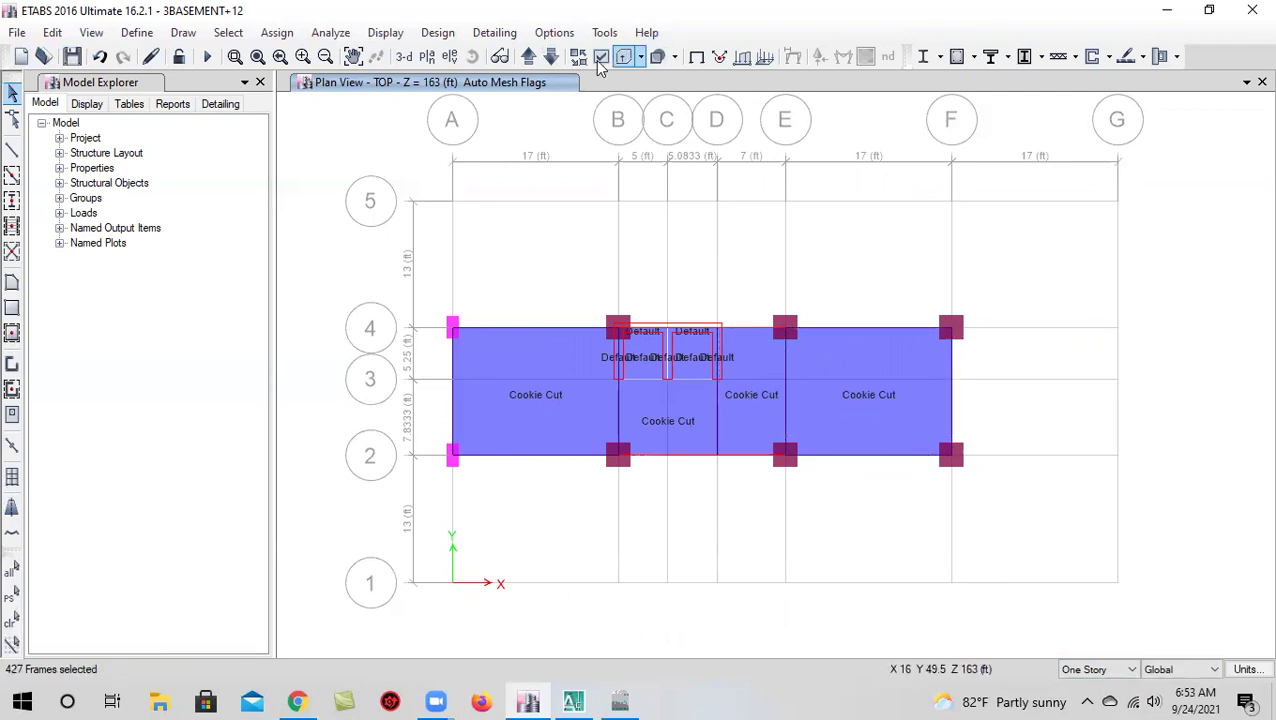
On the 11TH story, deselect the beams on grids A, B and E between grids 4 and 5, and on grid 5 from A to F
left_click(551, 56)
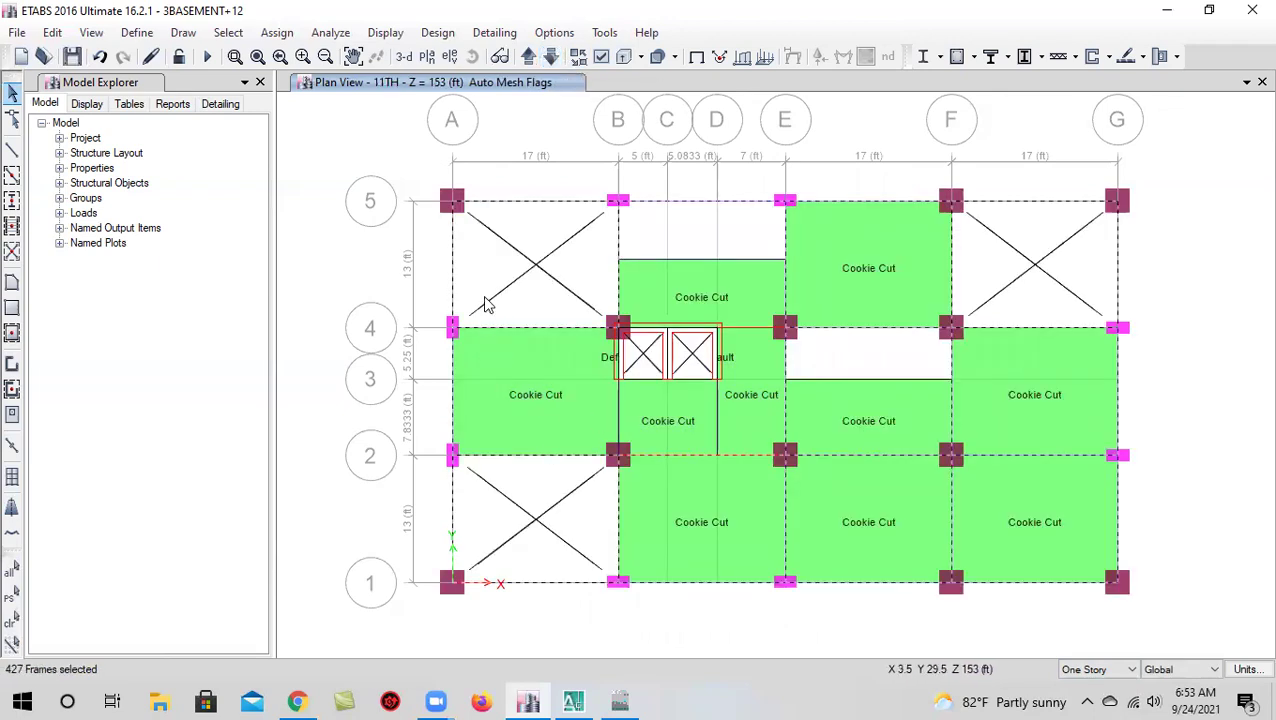
left_click(453, 254)
left_click(570, 202)
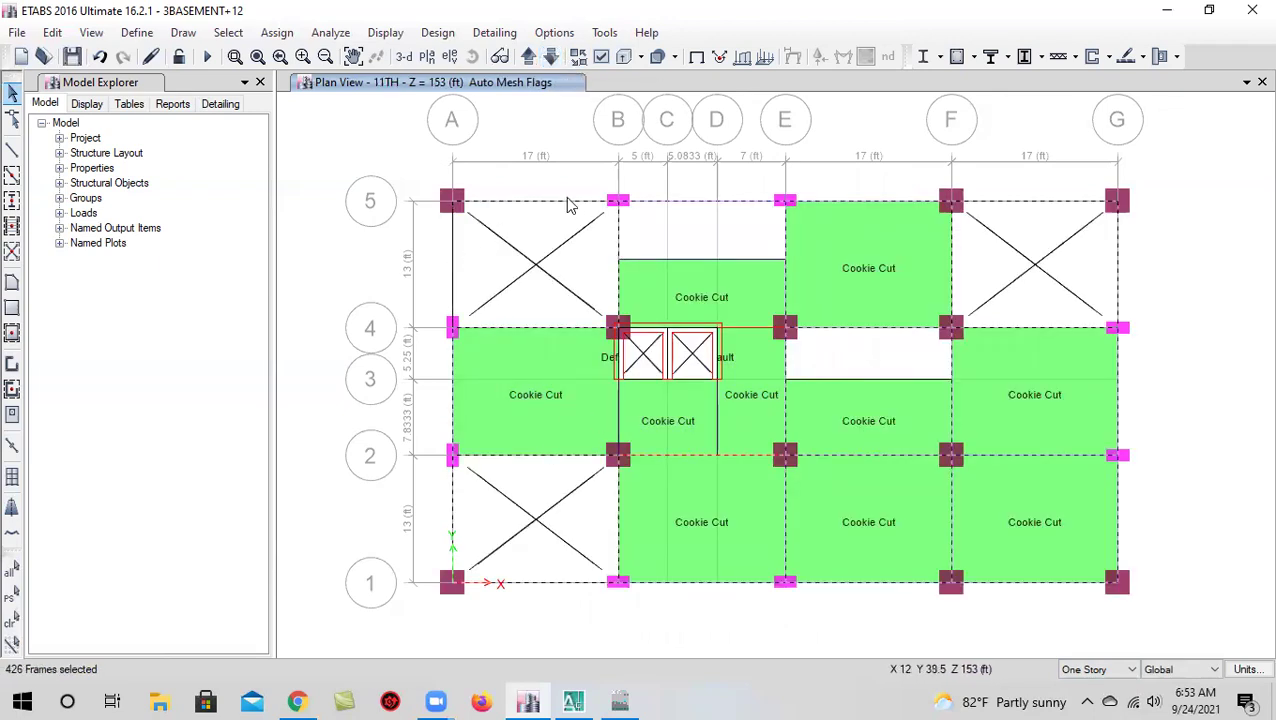
left_click(766, 201)
left_click(786, 297)
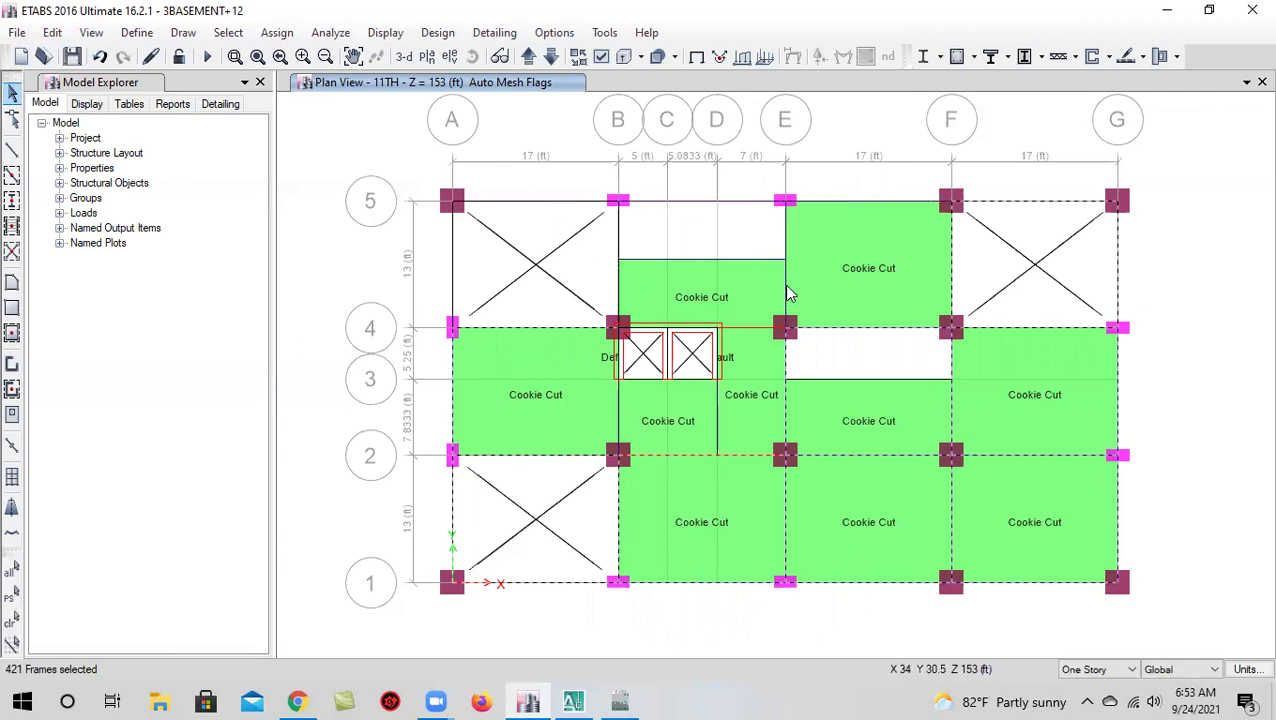
Deselect the 11TH story beams on all four sides of the opening between grids F–G and 4–5
left_click(991, 226)
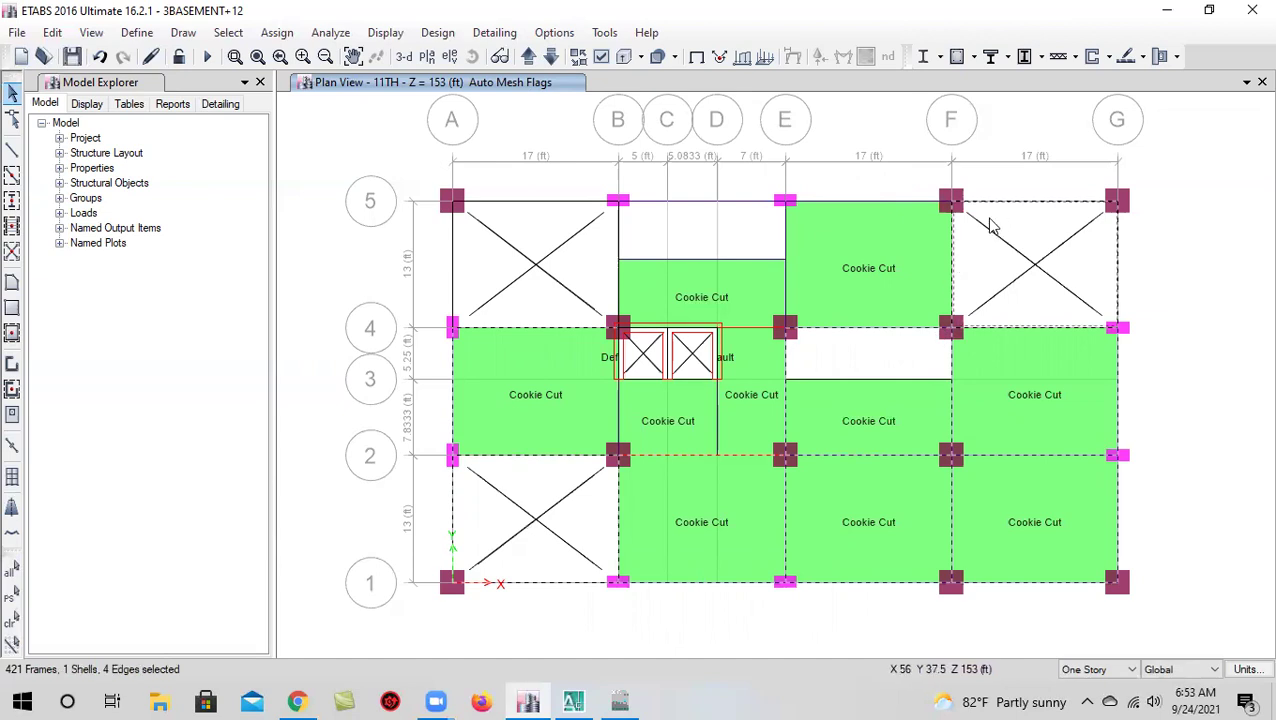
left_click(962, 268)
left_click(951, 265)
left_click(1003, 202)
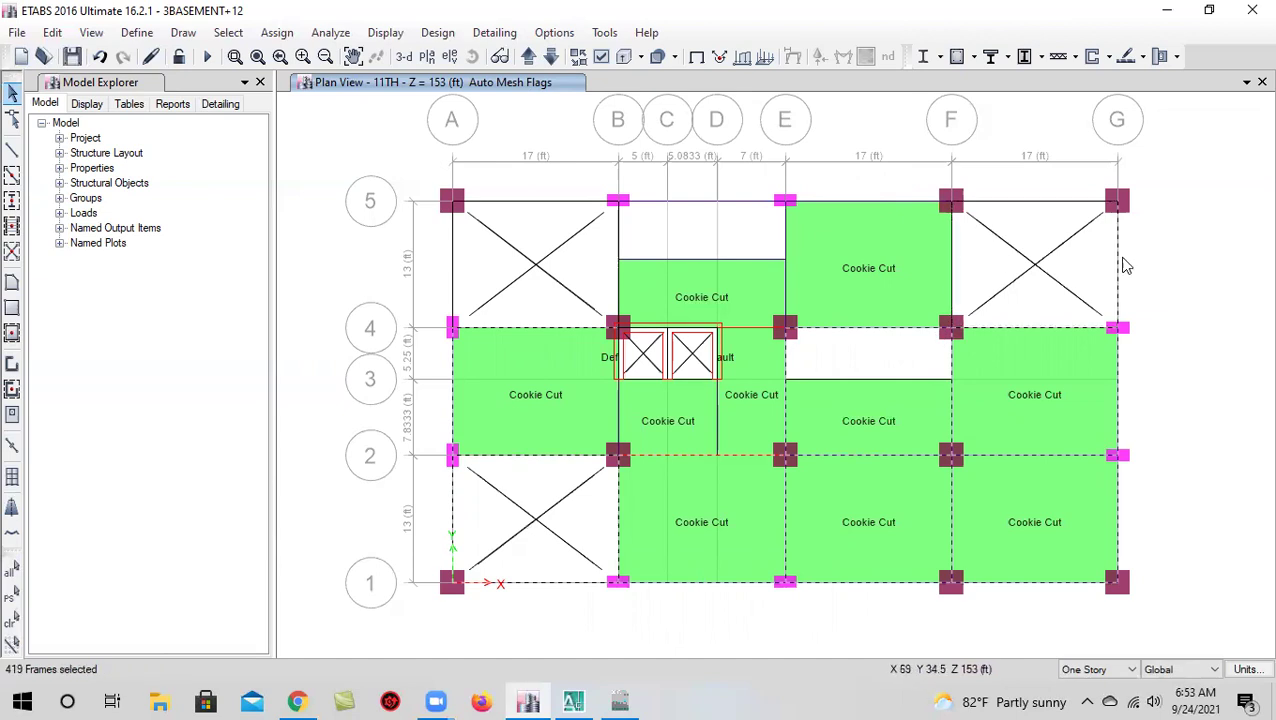
left_click(1062, 335)
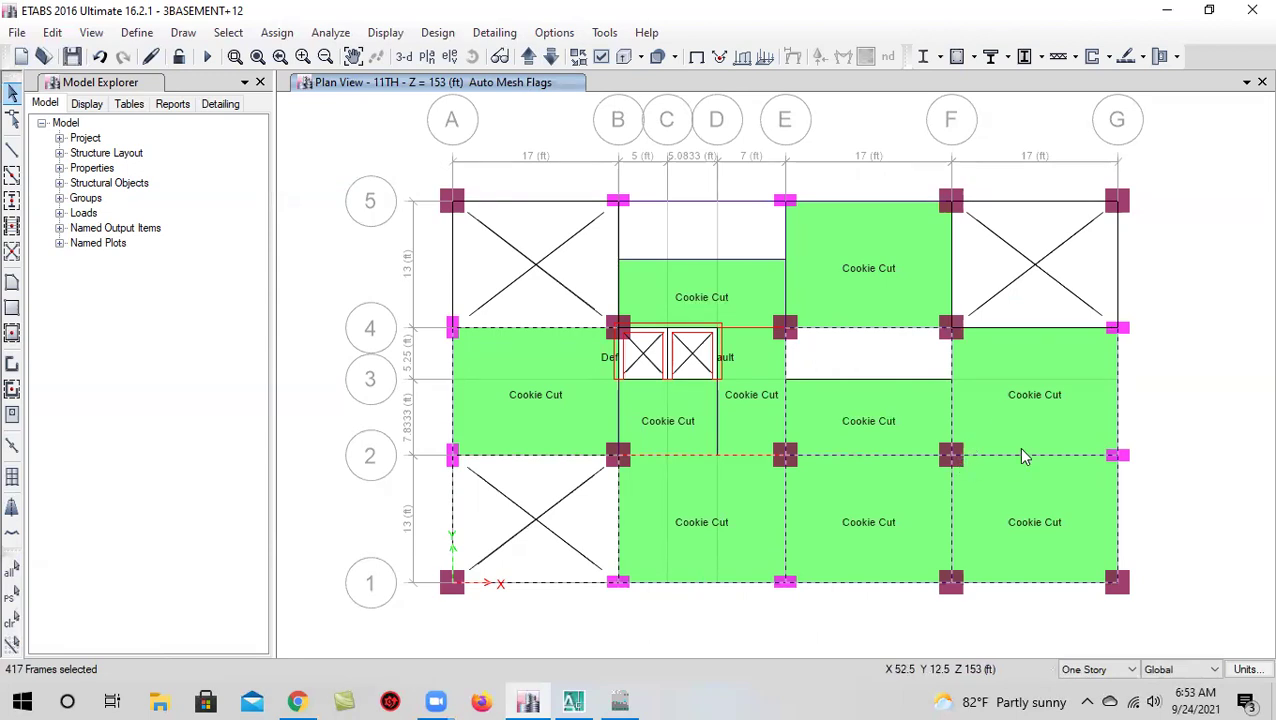
Deselect the 11TH story beams on grids E and F between 2 and 4, and those around the opening between grids A–B and 1–2
left_click(952, 404)
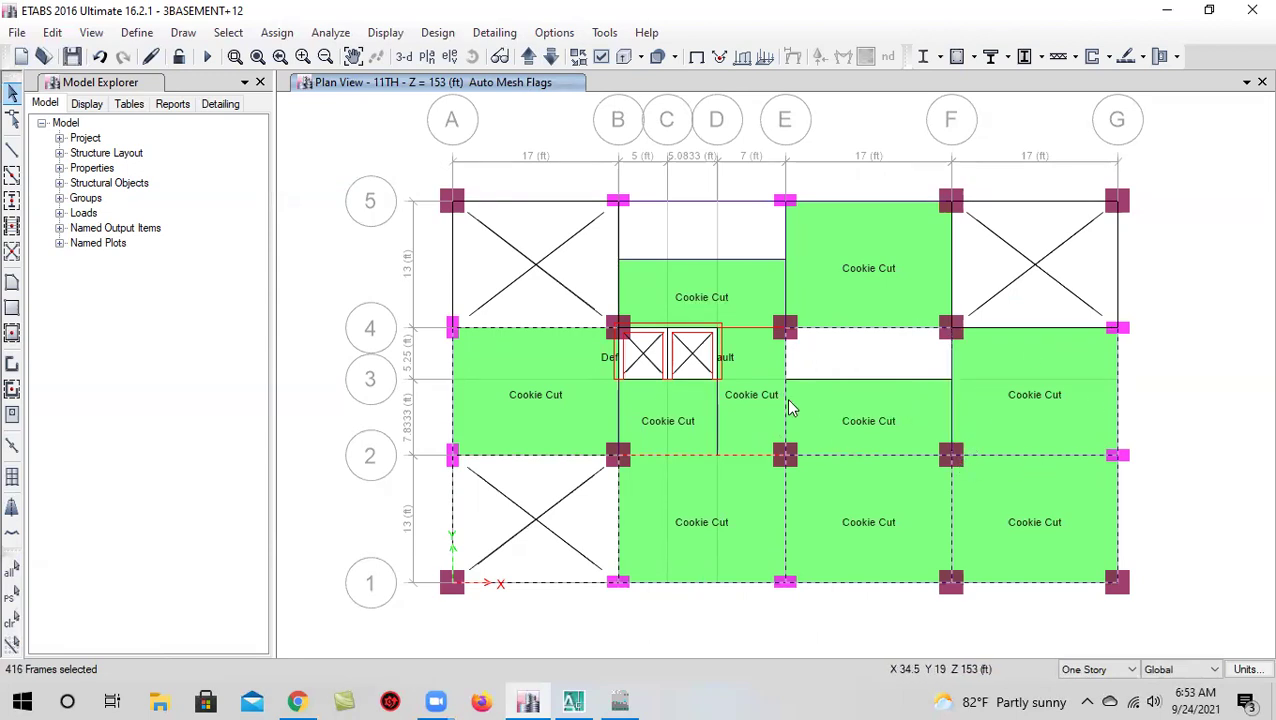
left_click(786, 402)
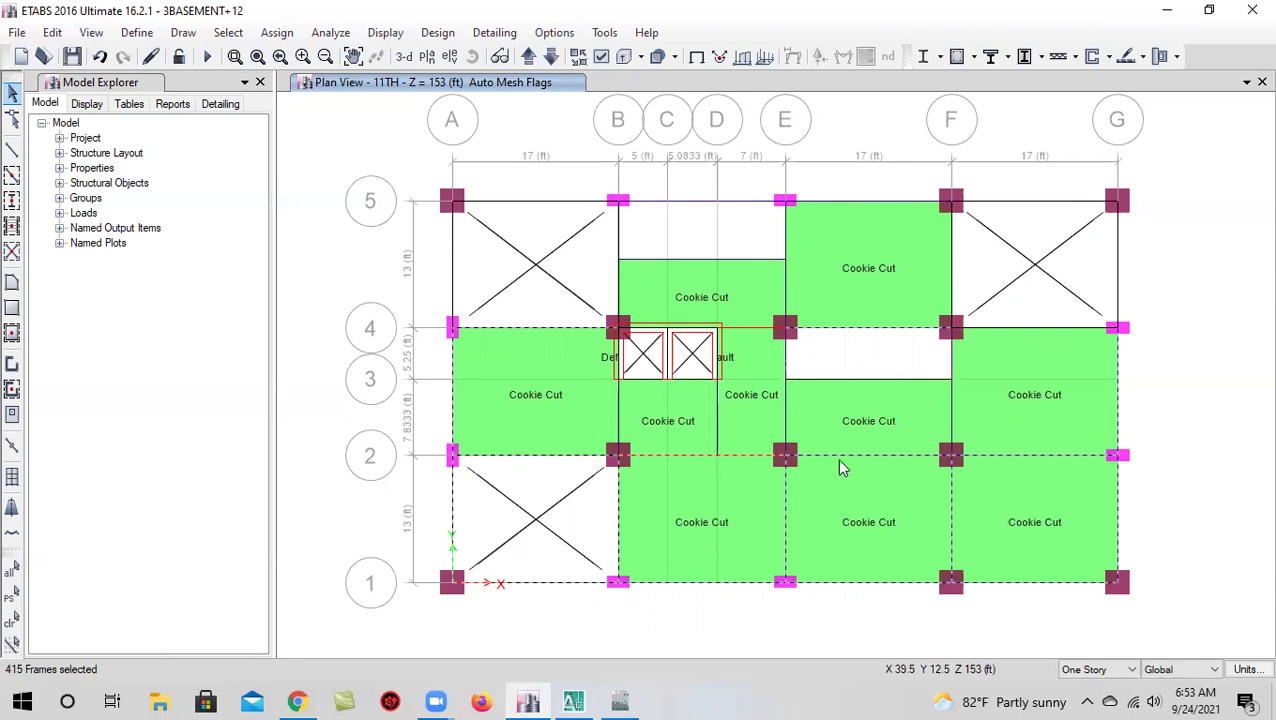
left_click(453, 503)
left_click(502, 455)
left_click(690, 583)
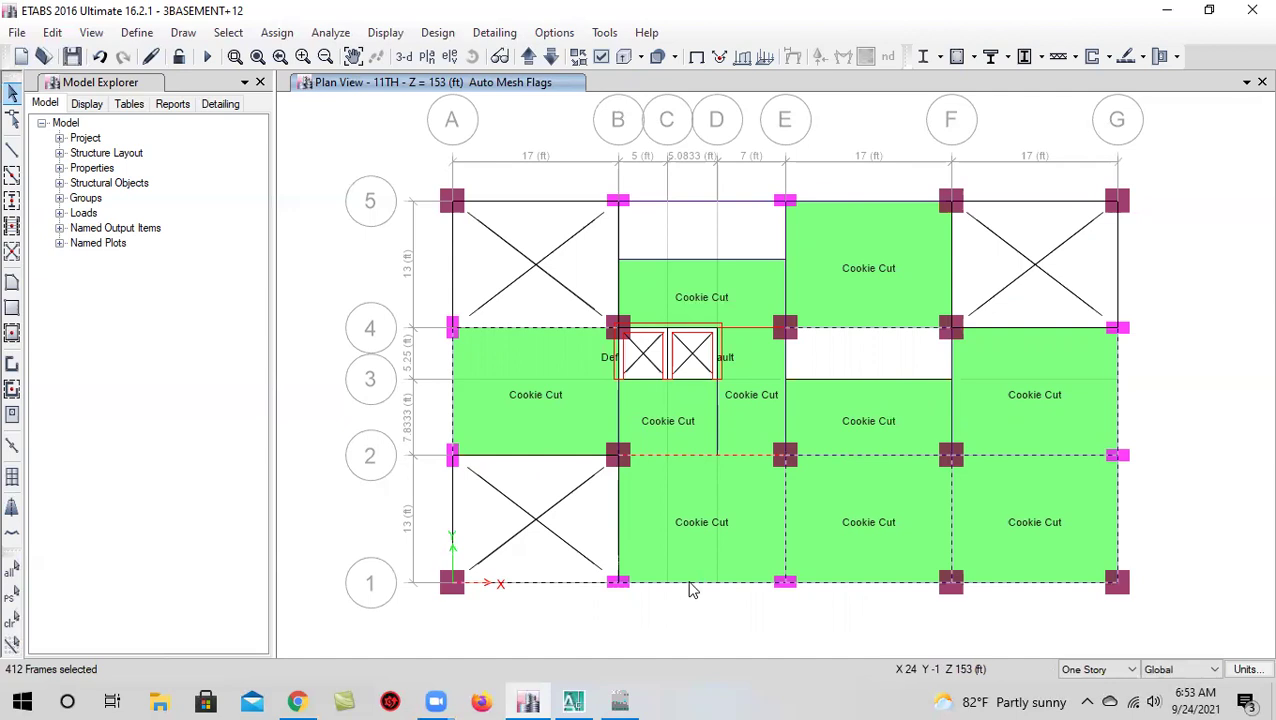
left_click(590, 590)
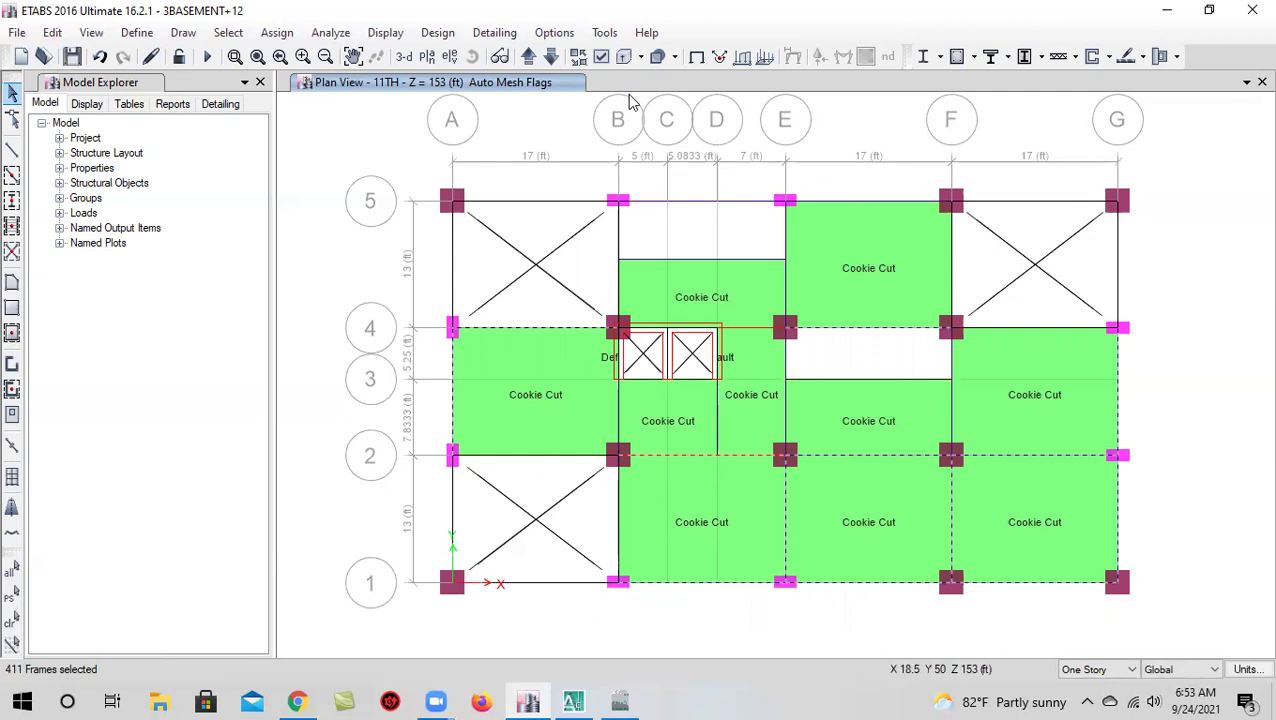
On the 10TH story, deselect the beams on A, B and G (4–5), 5 (A–E, F–G), E and F (2–4), A (1–2) and 1 (A–B)
left_click(550, 56)
left_click(619, 248)
left_click(583, 206)
left_click(446, 428)
left_click(454, 505)
left_click(510, 584)
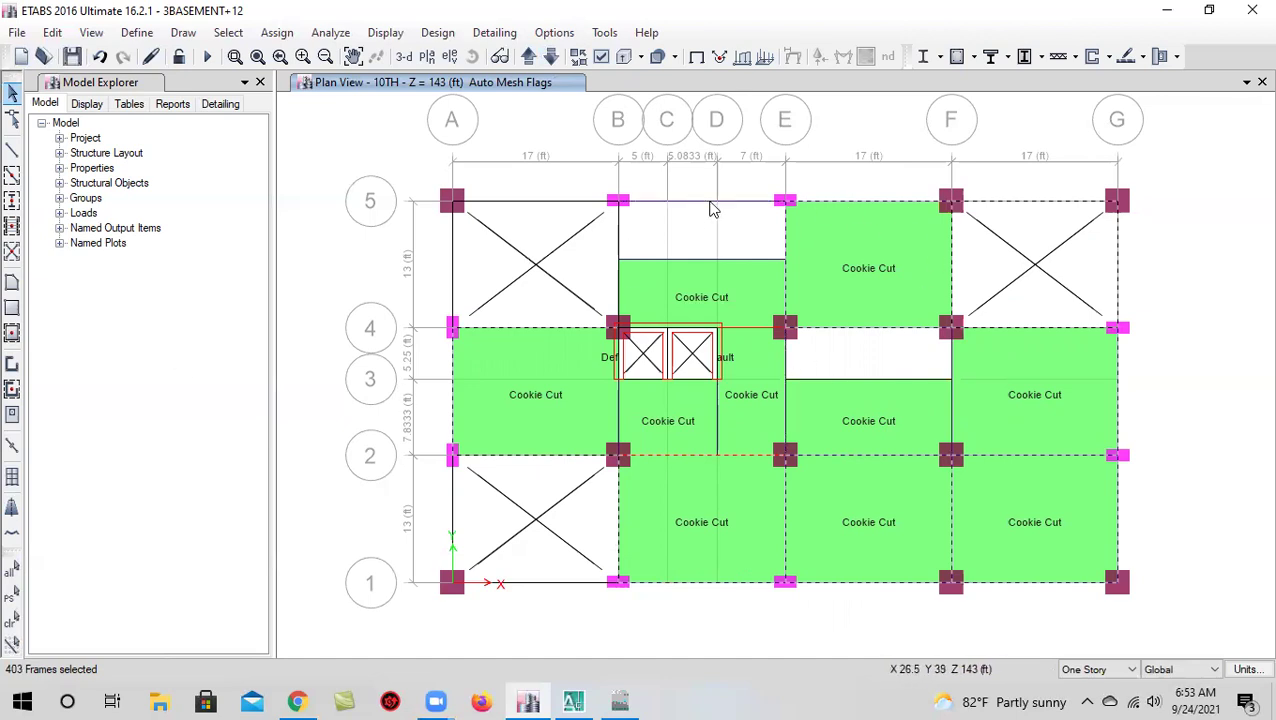
left_click(1110, 247)
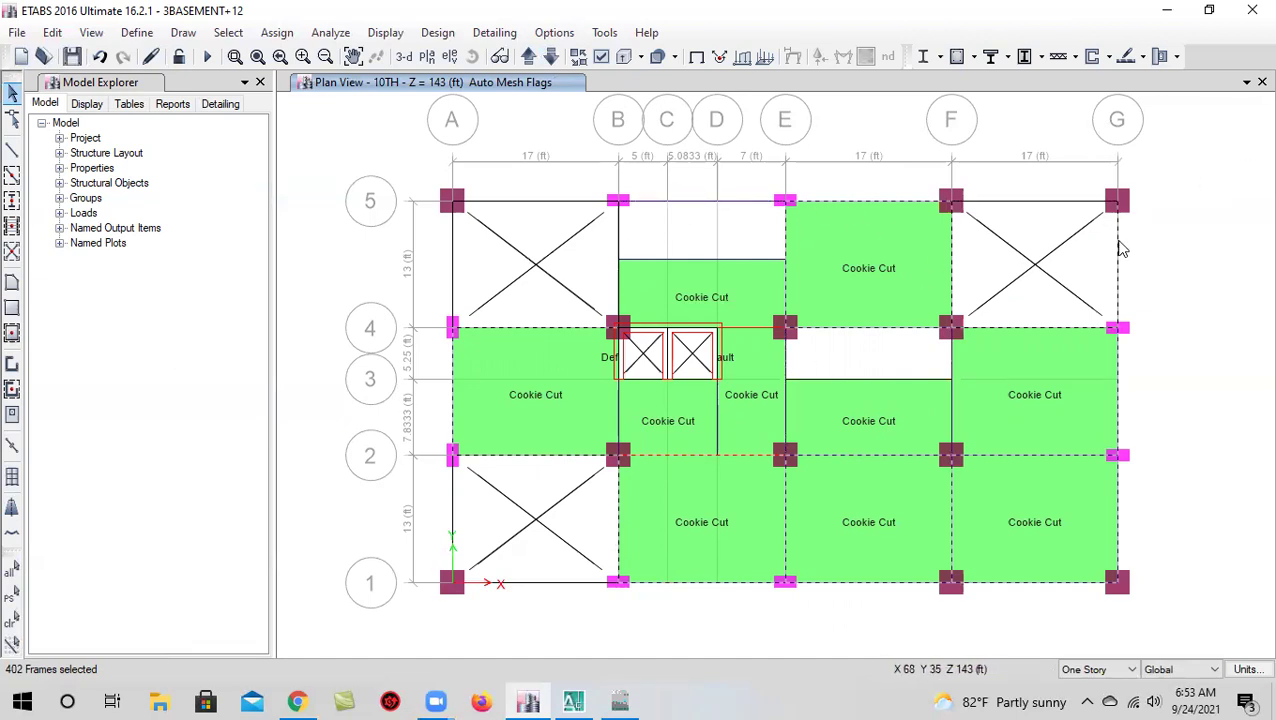
On the 9TH story, deselect the beams on grid 5 from A to E and on grids A and B between 4 and 5
left_click(547, 60)
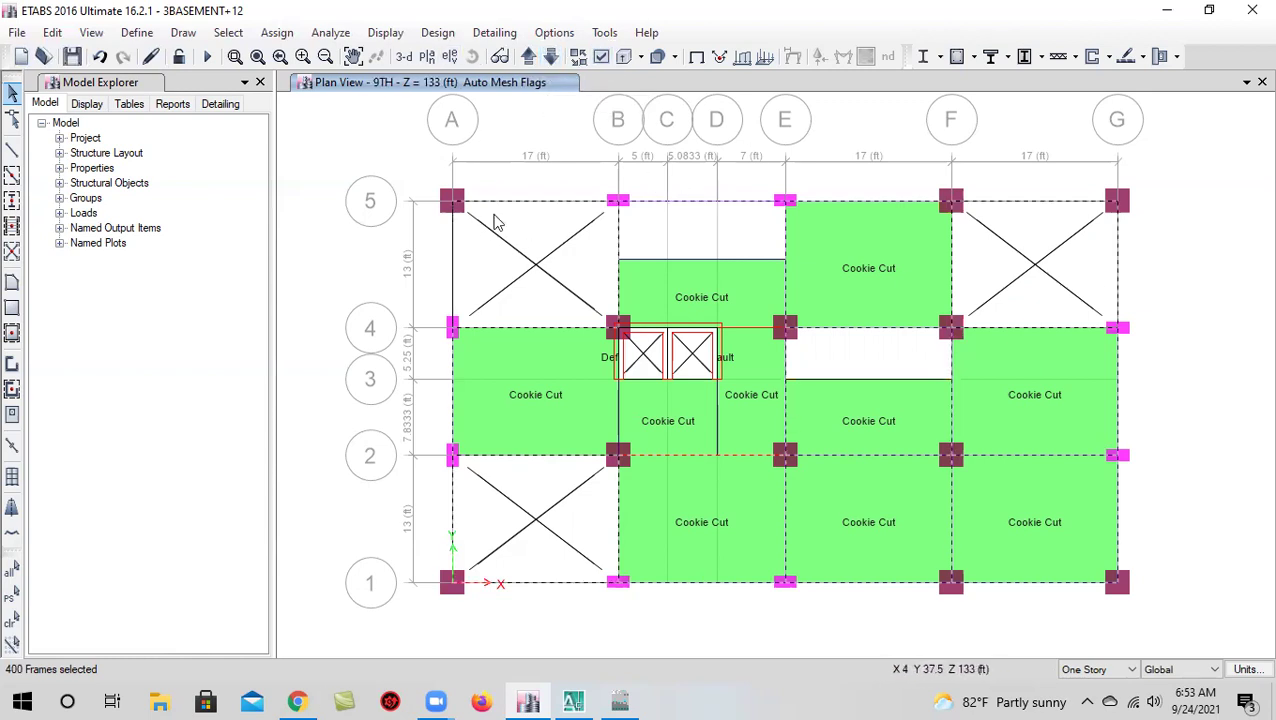
left_click(541, 219)
left_click(541, 208)
left_click(547, 206)
left_click(677, 203)
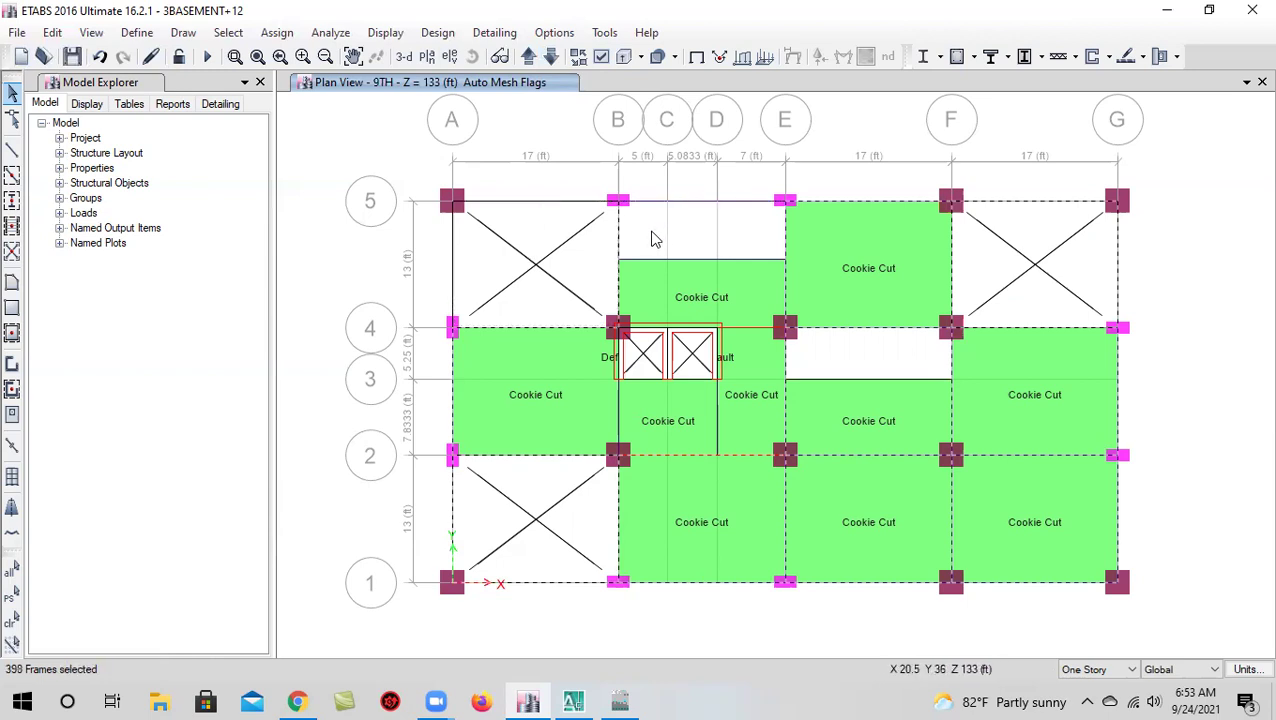
left_click(529, 57)
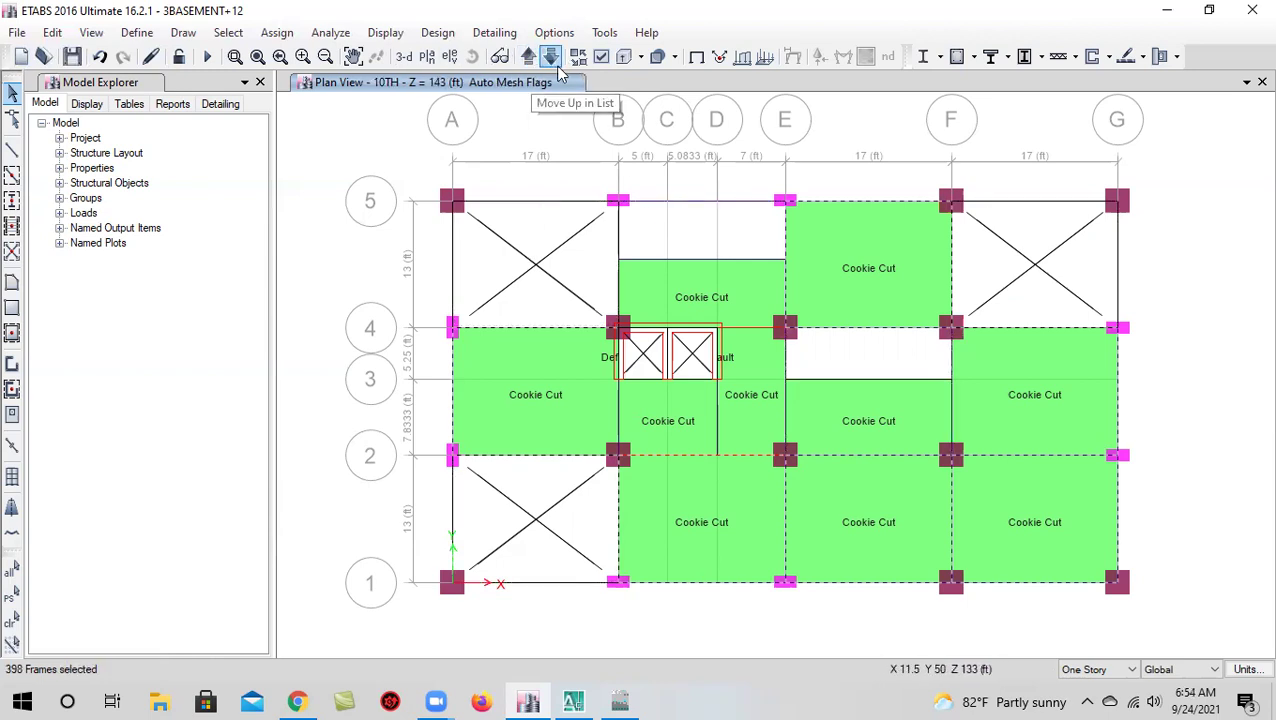
left_click(551, 57)
left_click(618, 245)
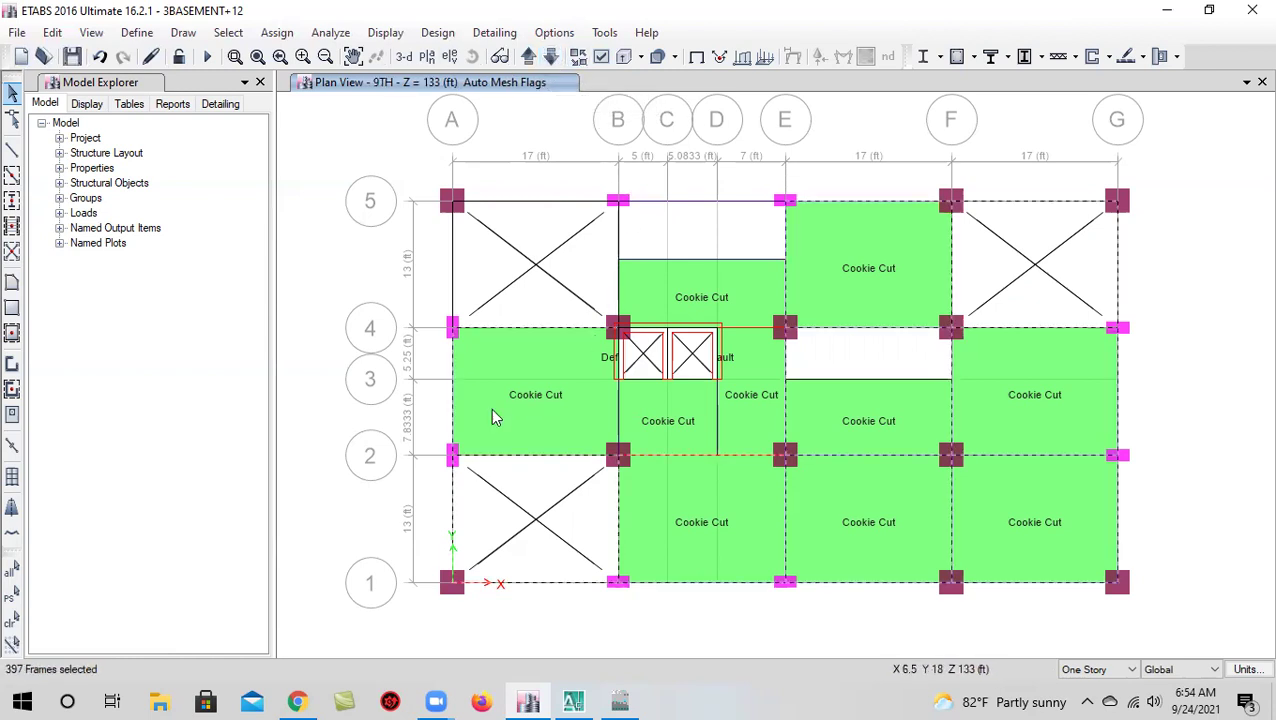
Deselect the 9TH story beams on 1 (A–B), A (1–2), 5 (F–G) and G (4–5), and compare the plan with the 10TH story
left_click(590, 588)
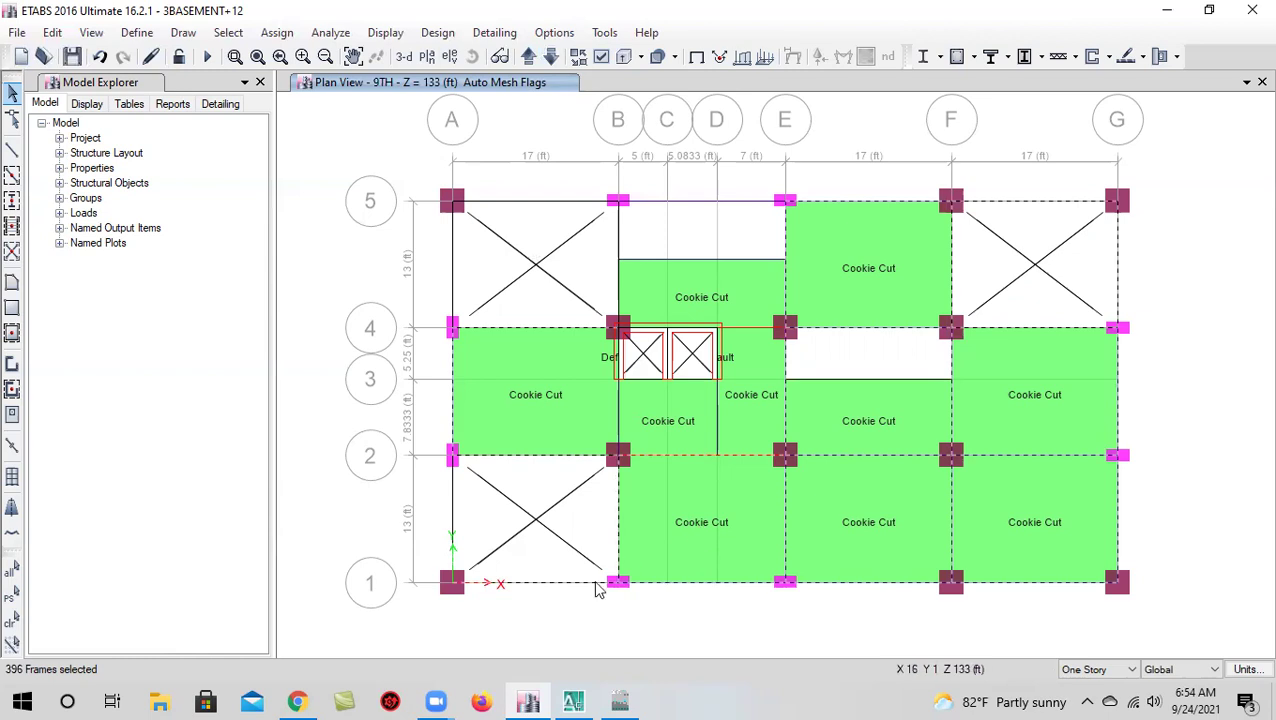
left_click(570, 586)
left_click(573, 582)
left_click(629, 555)
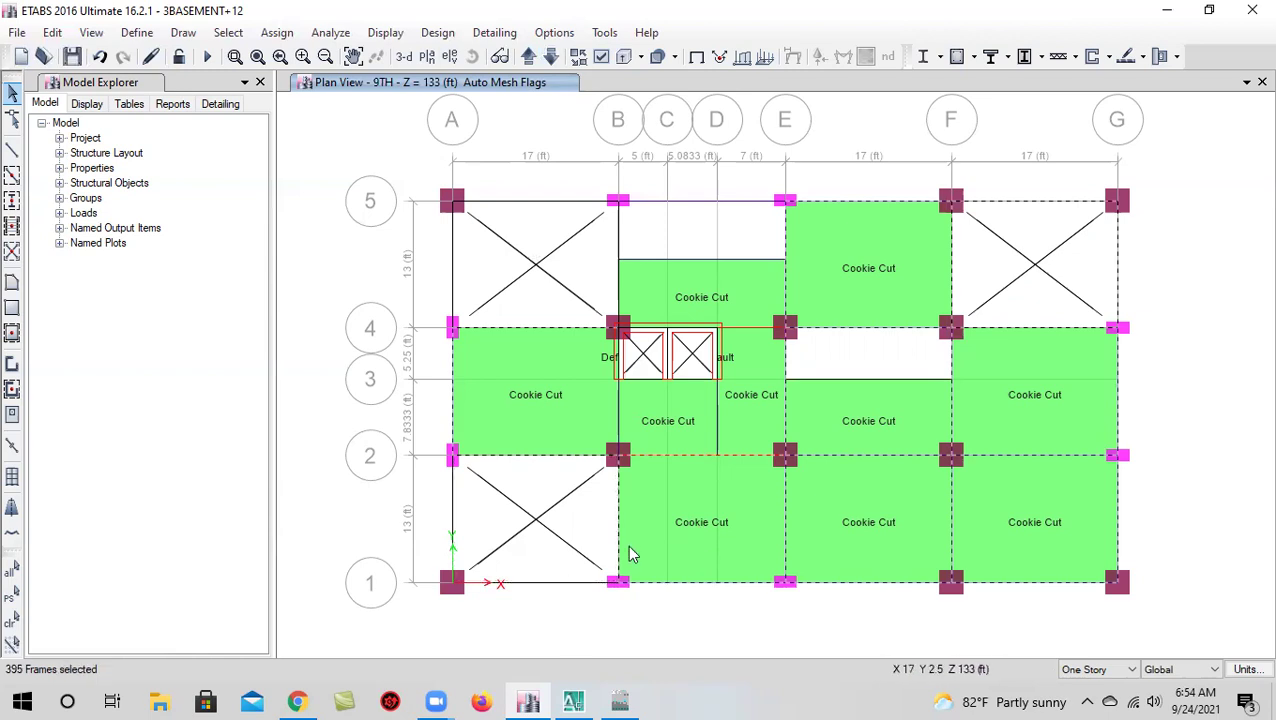
left_click(615, 518)
left_click(622, 534)
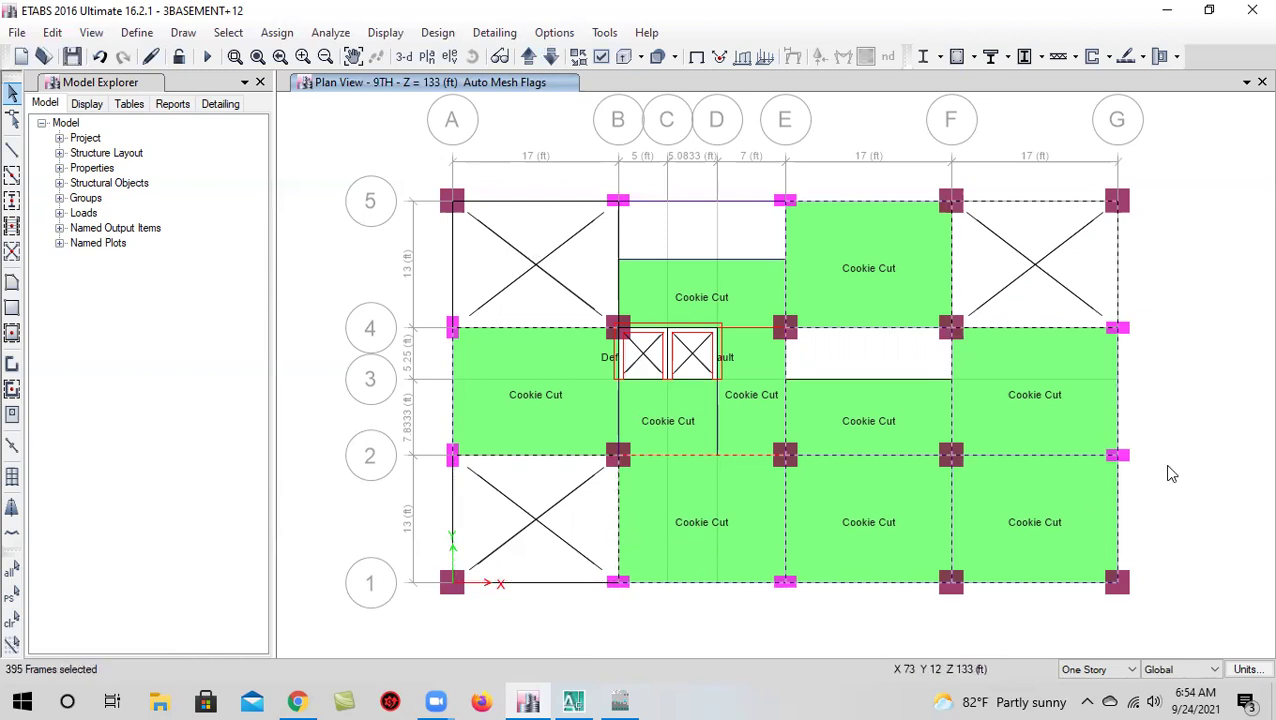
left_click(1089, 219)
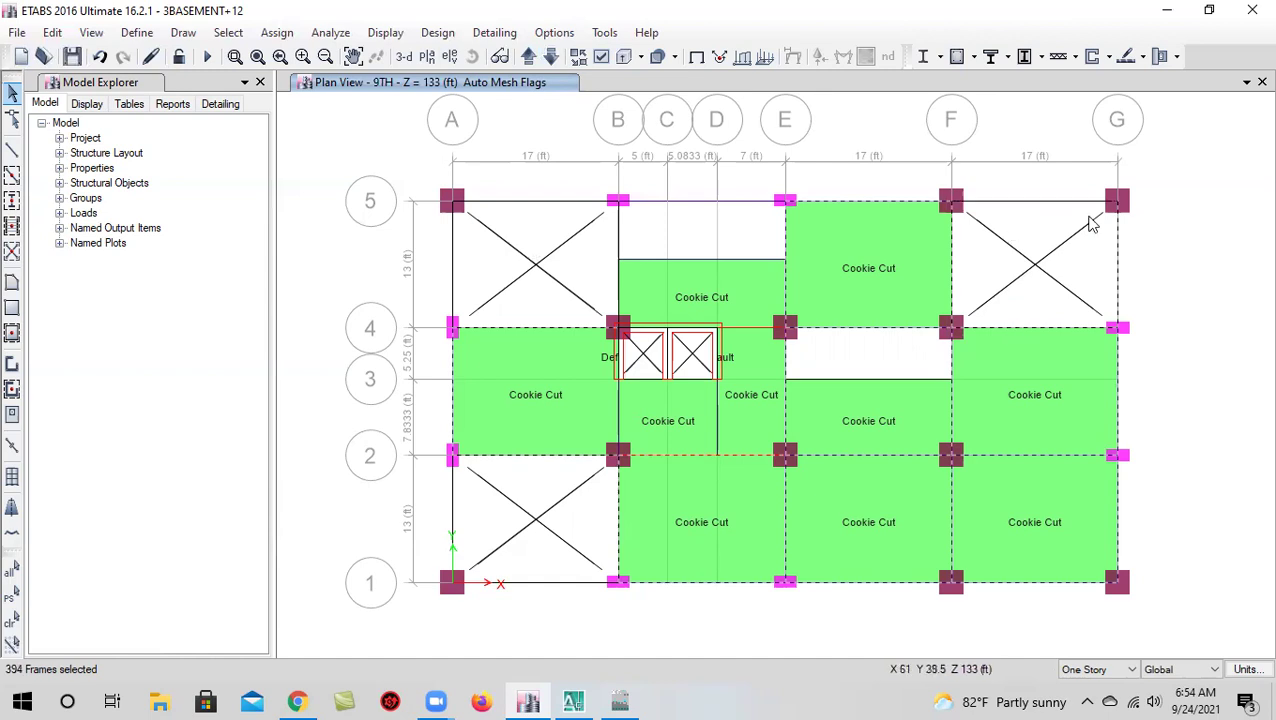
left_click(528, 56)
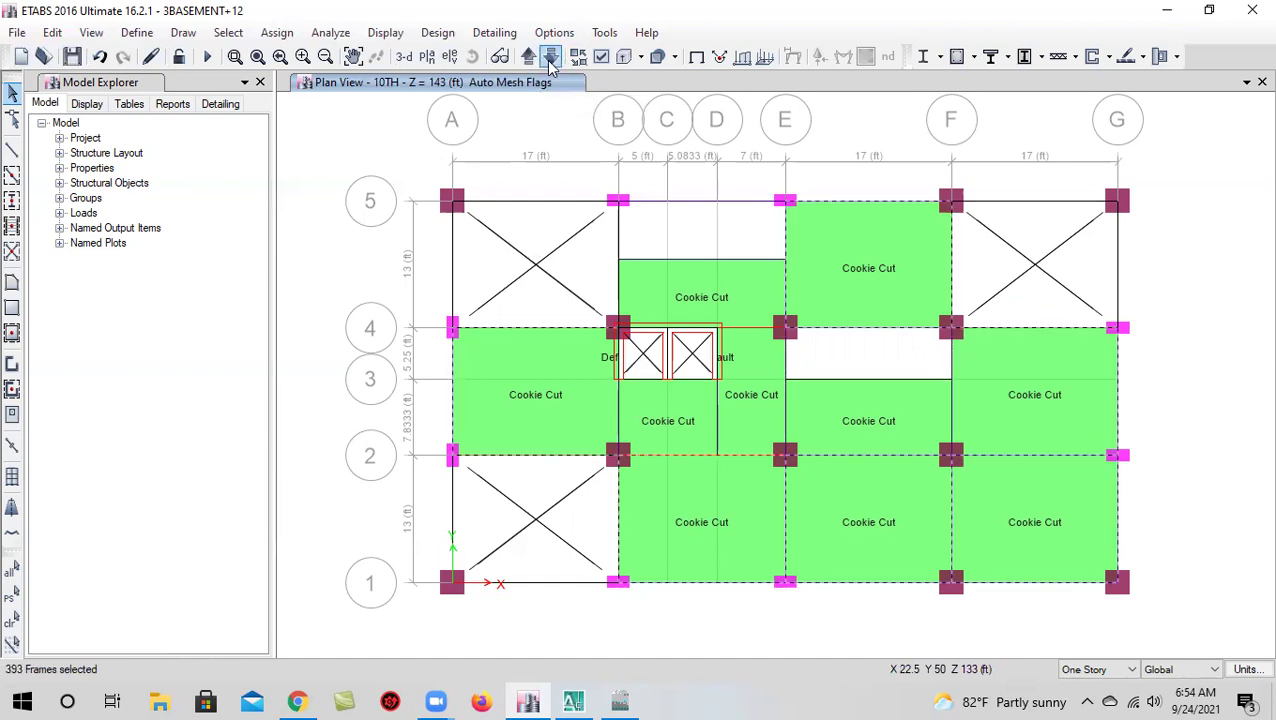
left_click(550, 56)
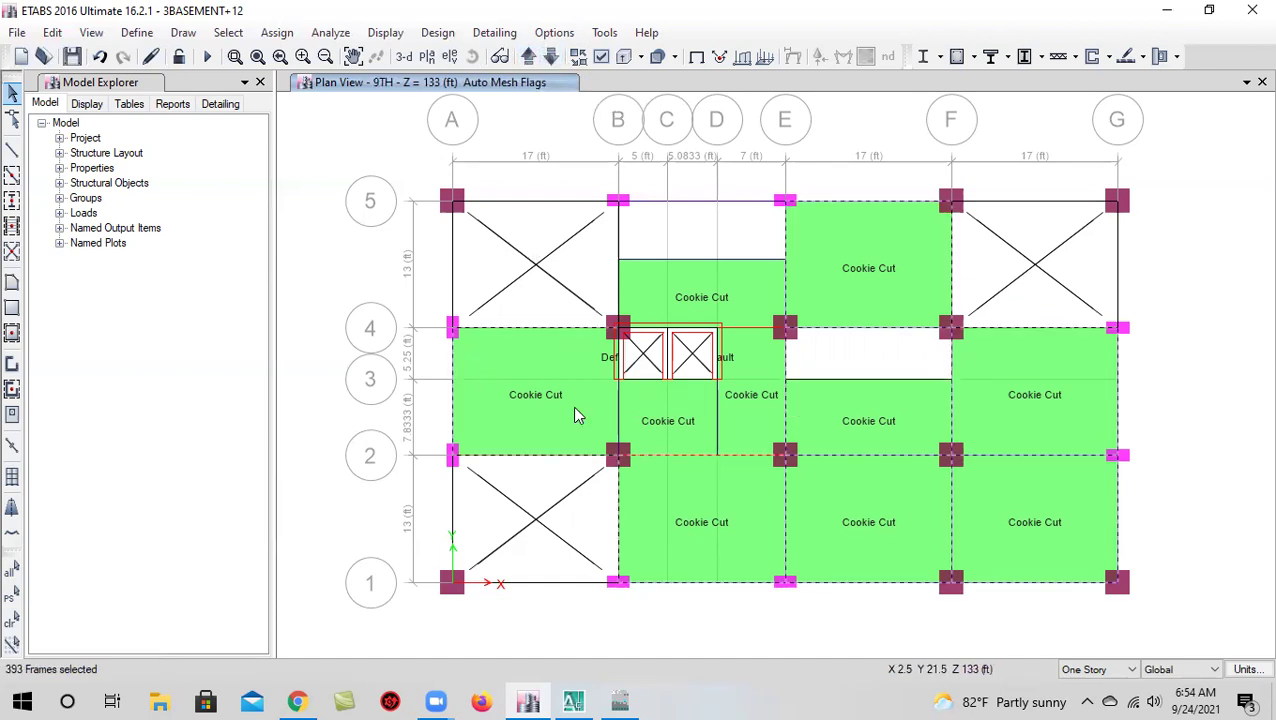
On the 8TH story, deselect the beams on A (4–5 and 1–2), 5 (A–B) and 1 (A–B)
left_click(550, 56)
left_click(456, 250)
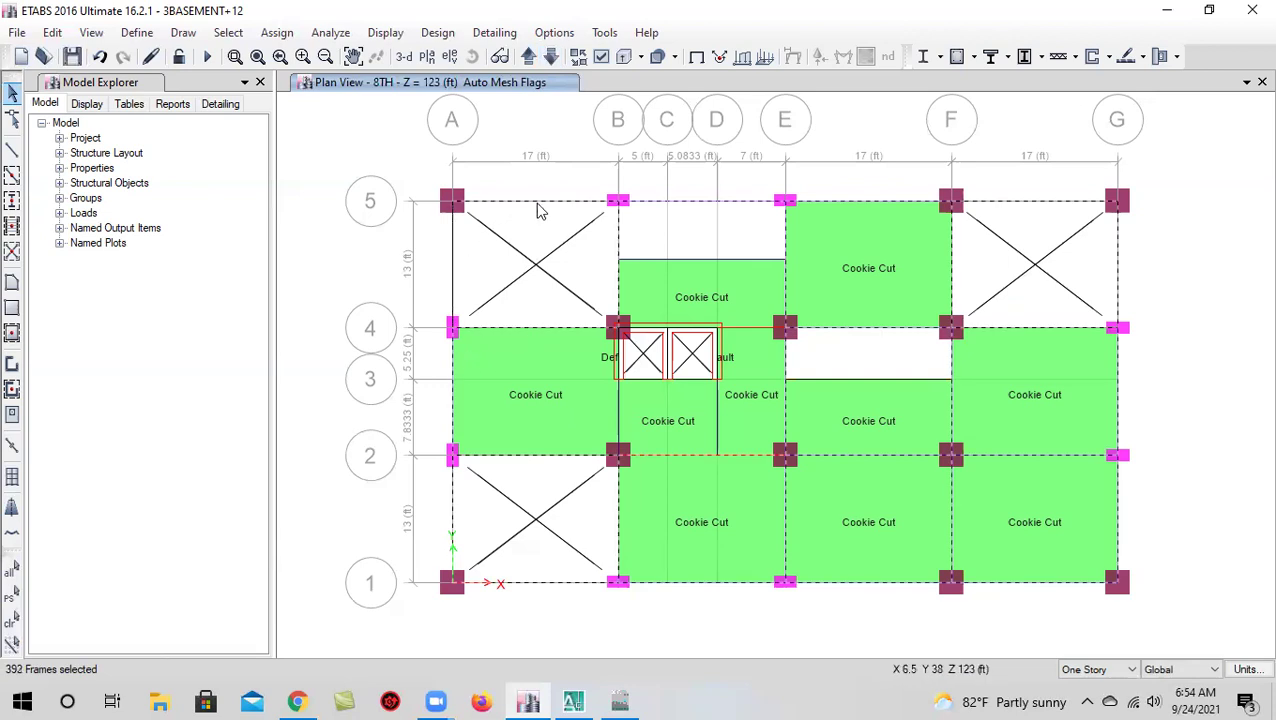
left_click(453, 489)
left_click(525, 581)
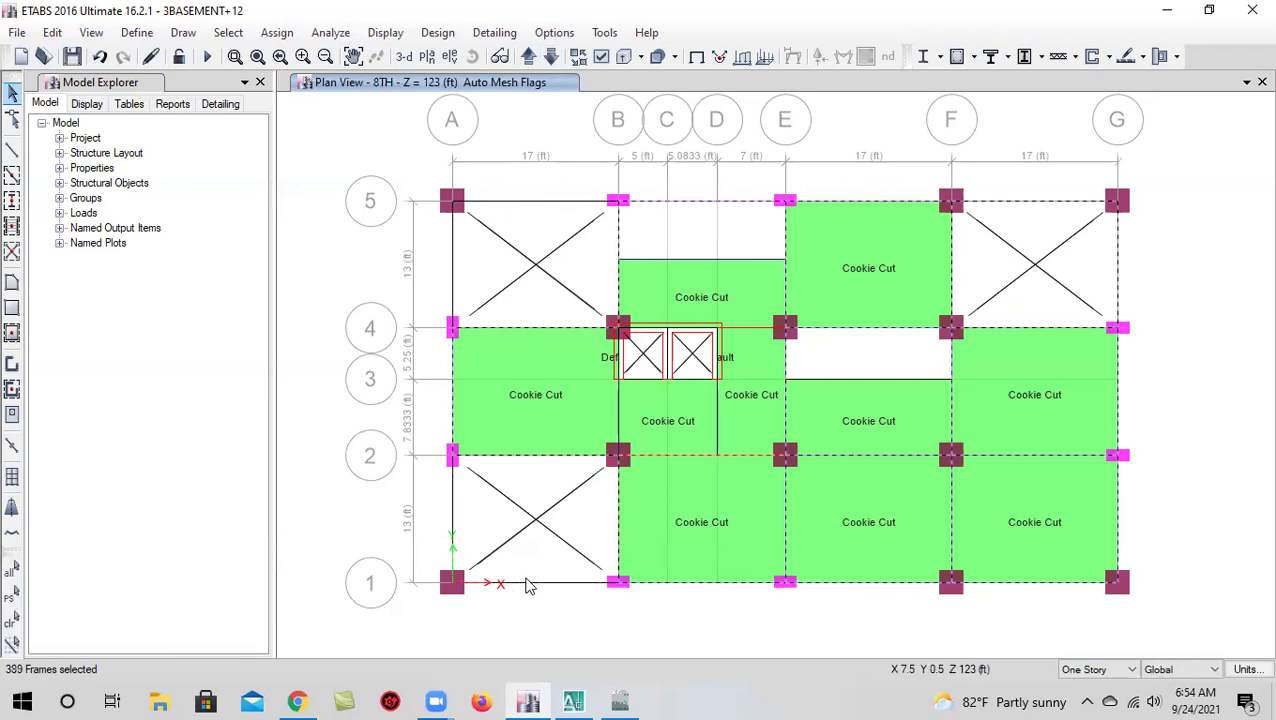
Deselect the 8TH story beams on E and F (2–4), 4 (E–F), 5 (F–G) and G (4–5)
left_click(783, 400)
left_click(785, 394)
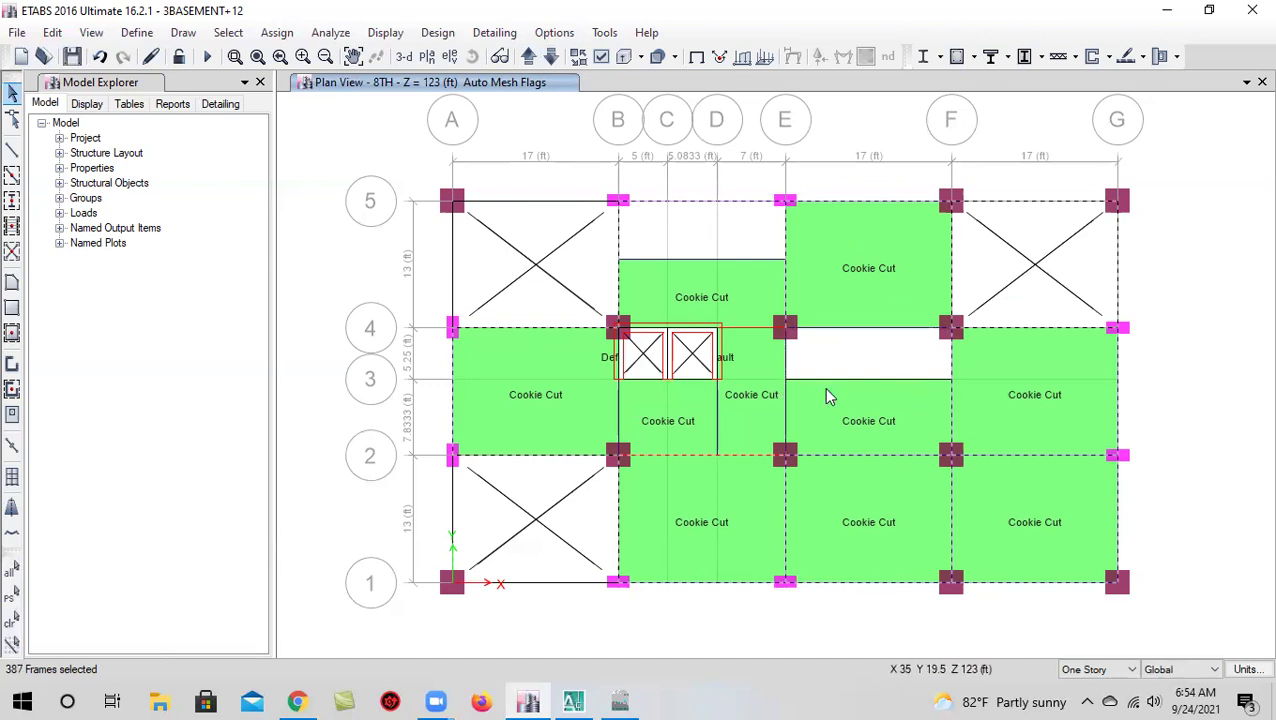
left_click(950, 412)
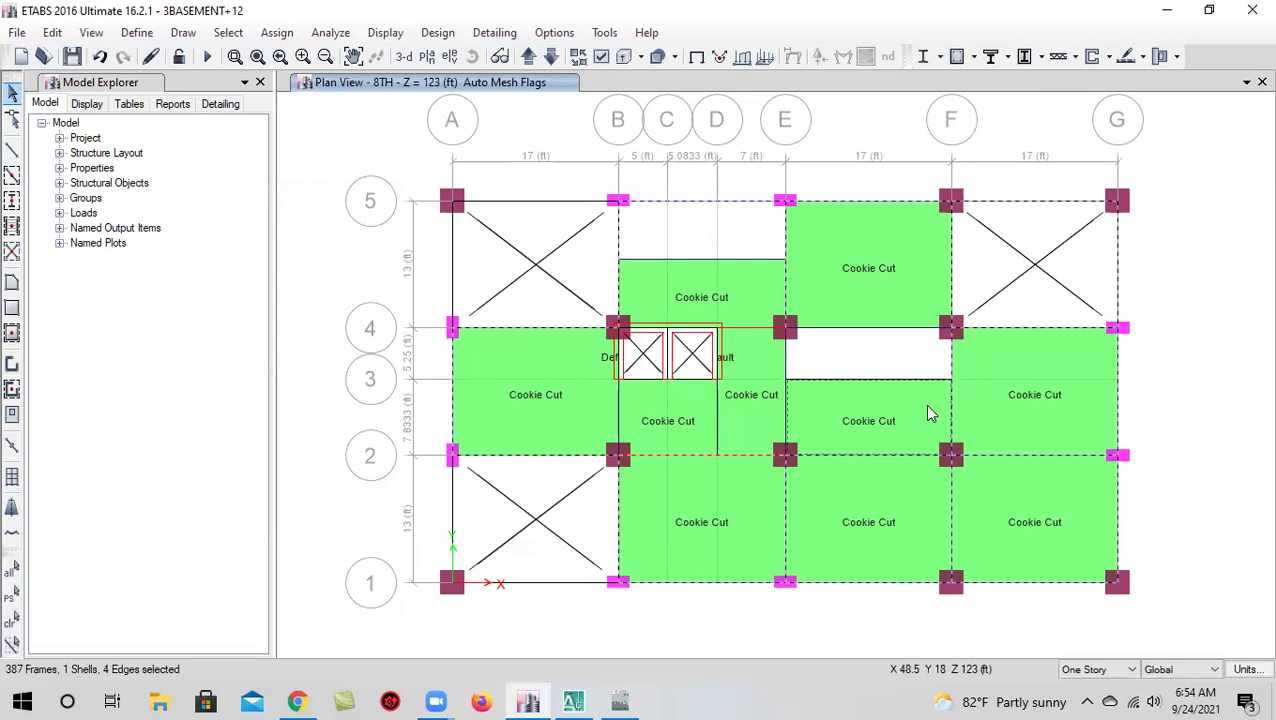
left_click(928, 413)
left_click(951, 413)
left_click(1118, 260)
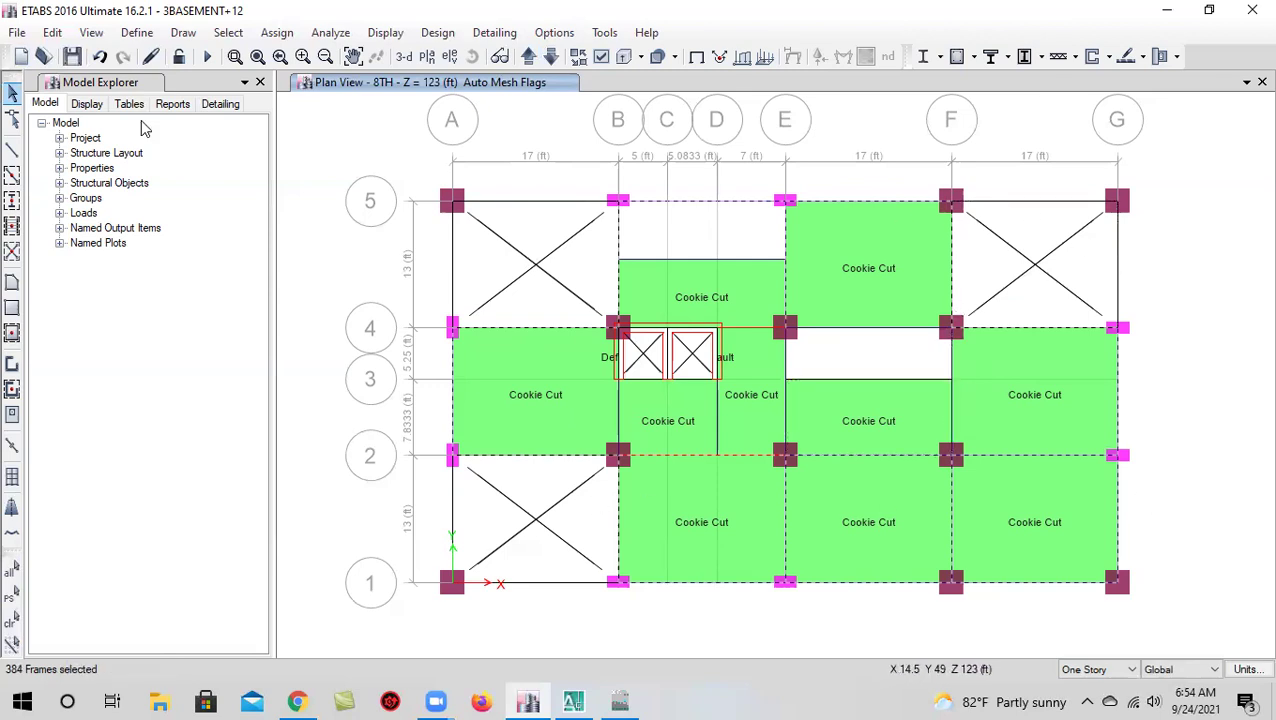
On the 7TH story, deselect the beams on 5 (B–E and F–G), G (4–5), A (1–2) and 1 (A–B)
left_click(551, 57)
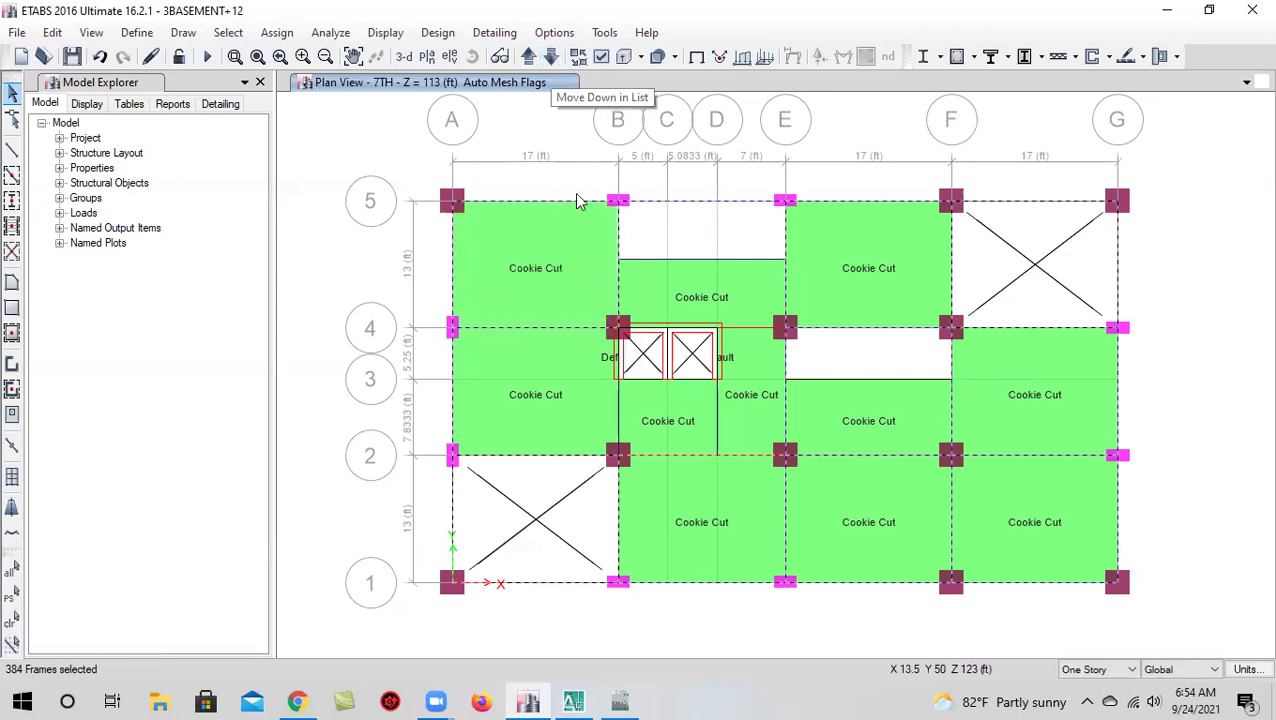
left_click(730, 203)
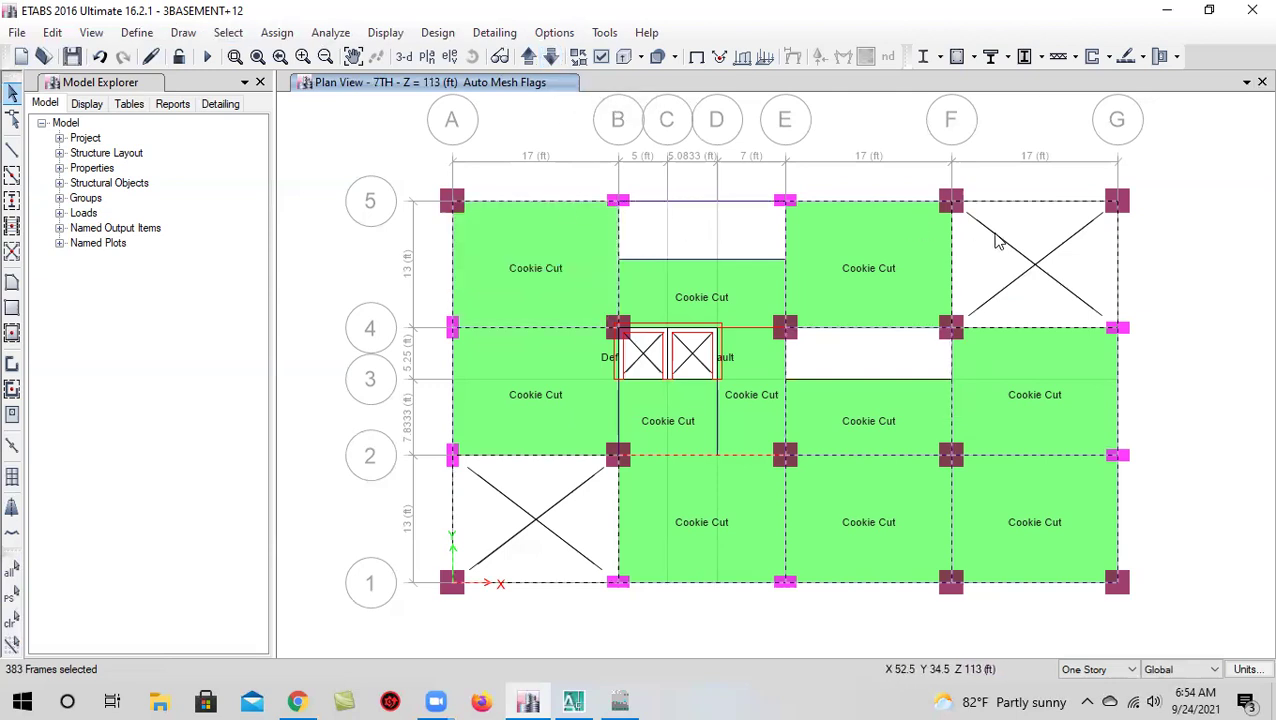
left_click(1034, 203)
left_click(1117, 262)
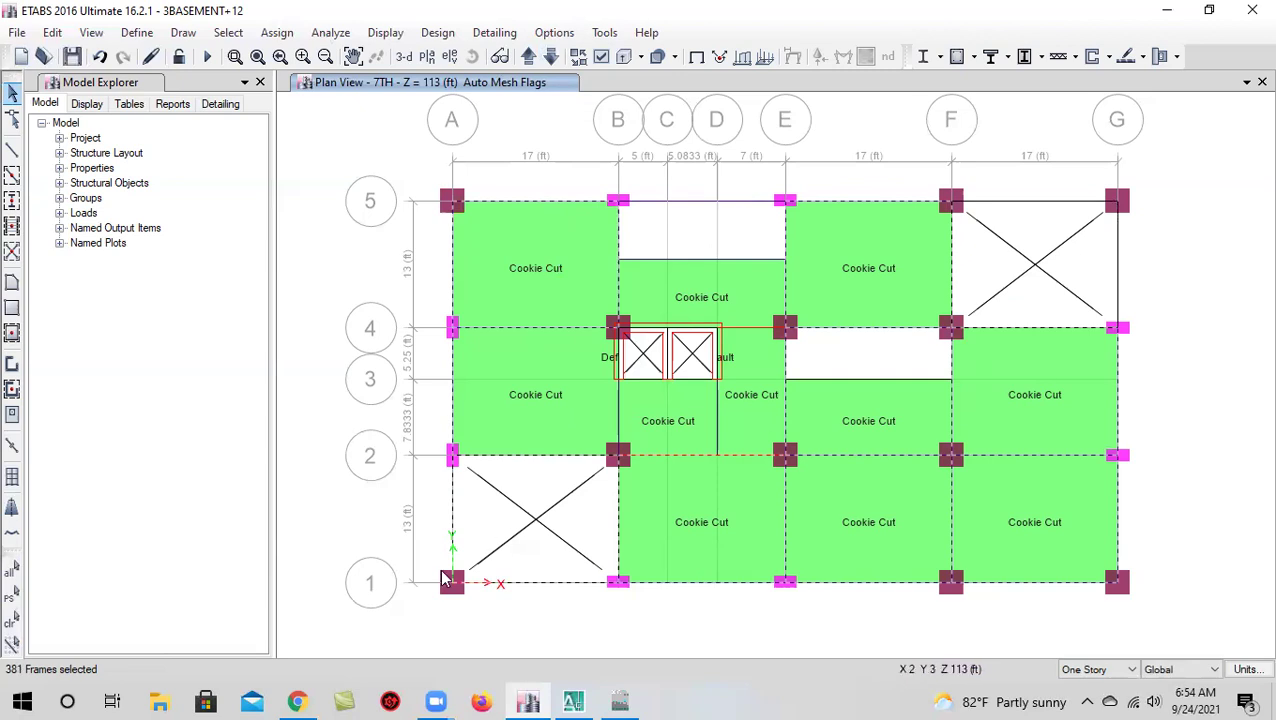
left_click(451, 517)
left_click(510, 585)
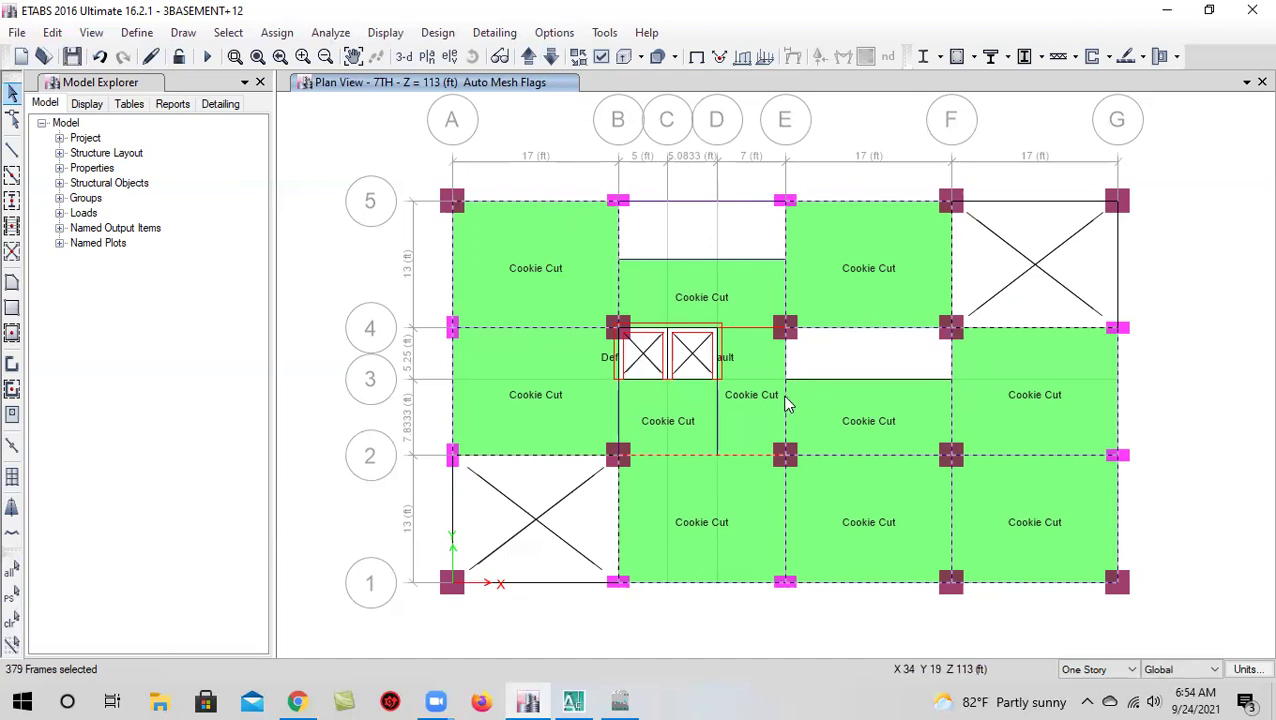
On the 6TH story, deselect the beams on 5 (B–E, F–G), A (1–2), 1 (A–B), G (4–5), E and F (2–4)
left_click(551, 56)
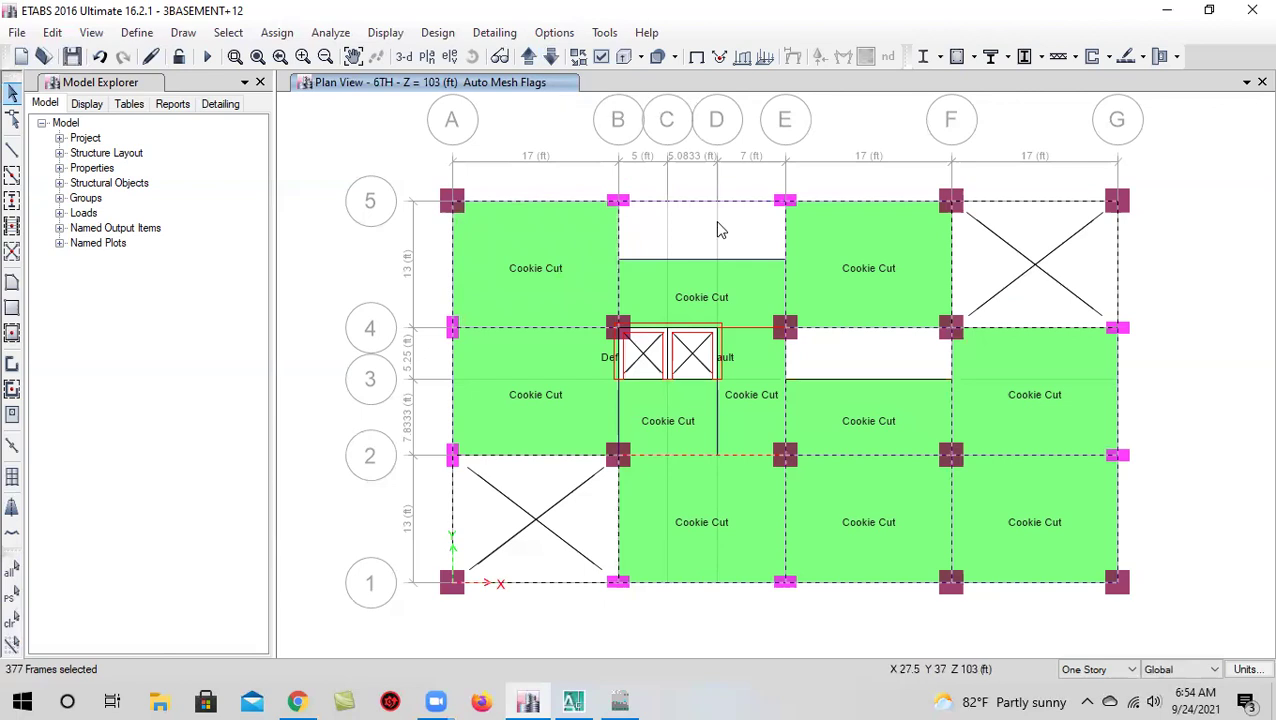
left_click(738, 203)
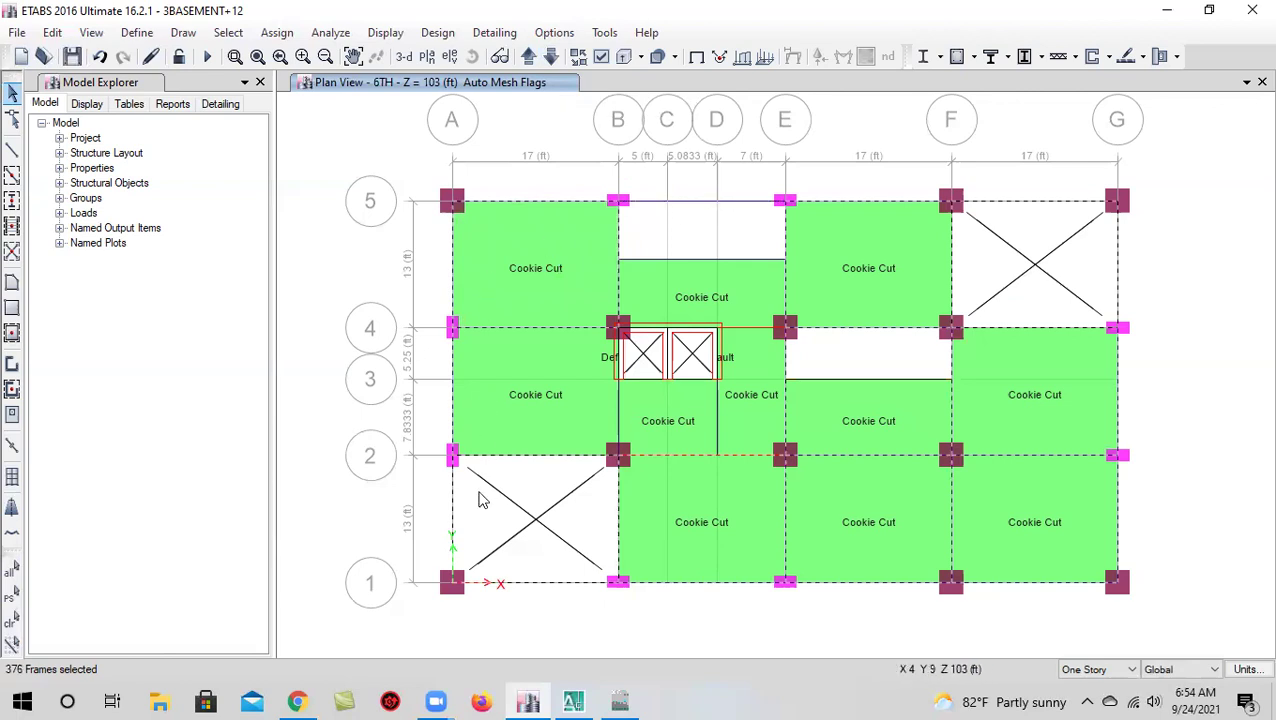
left_click(455, 504)
left_click(524, 583)
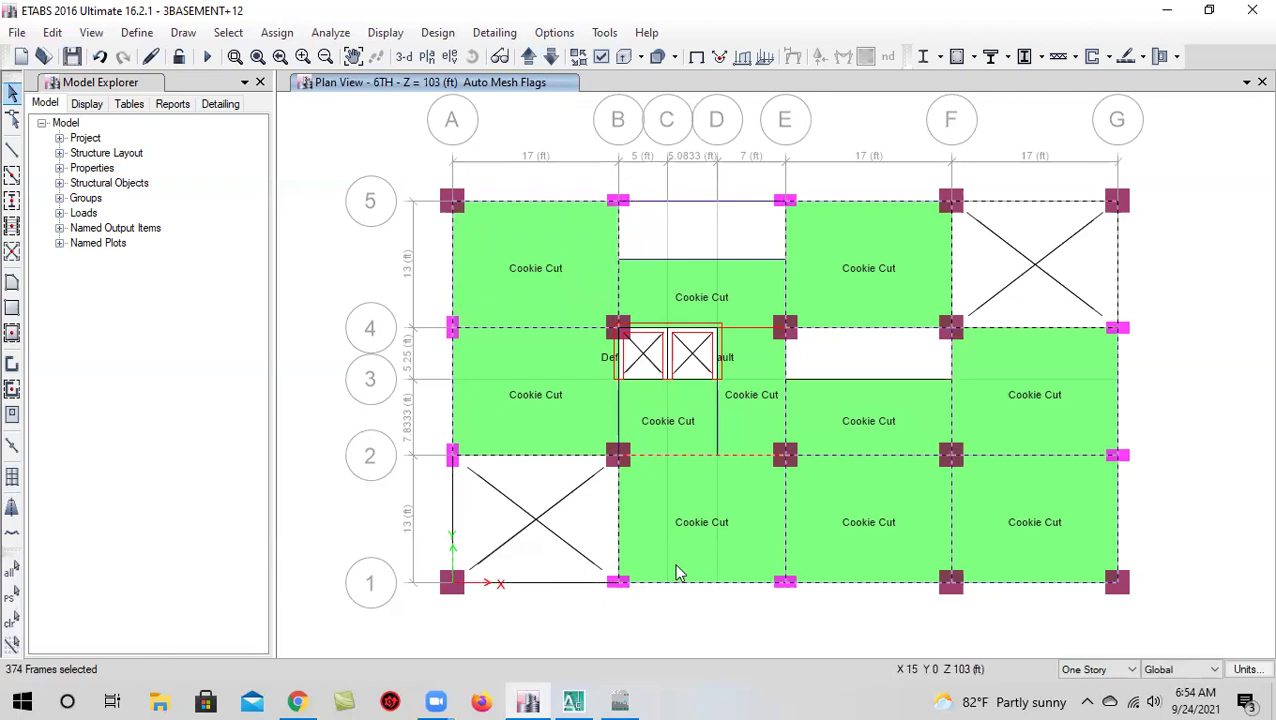
left_click(1052, 210)
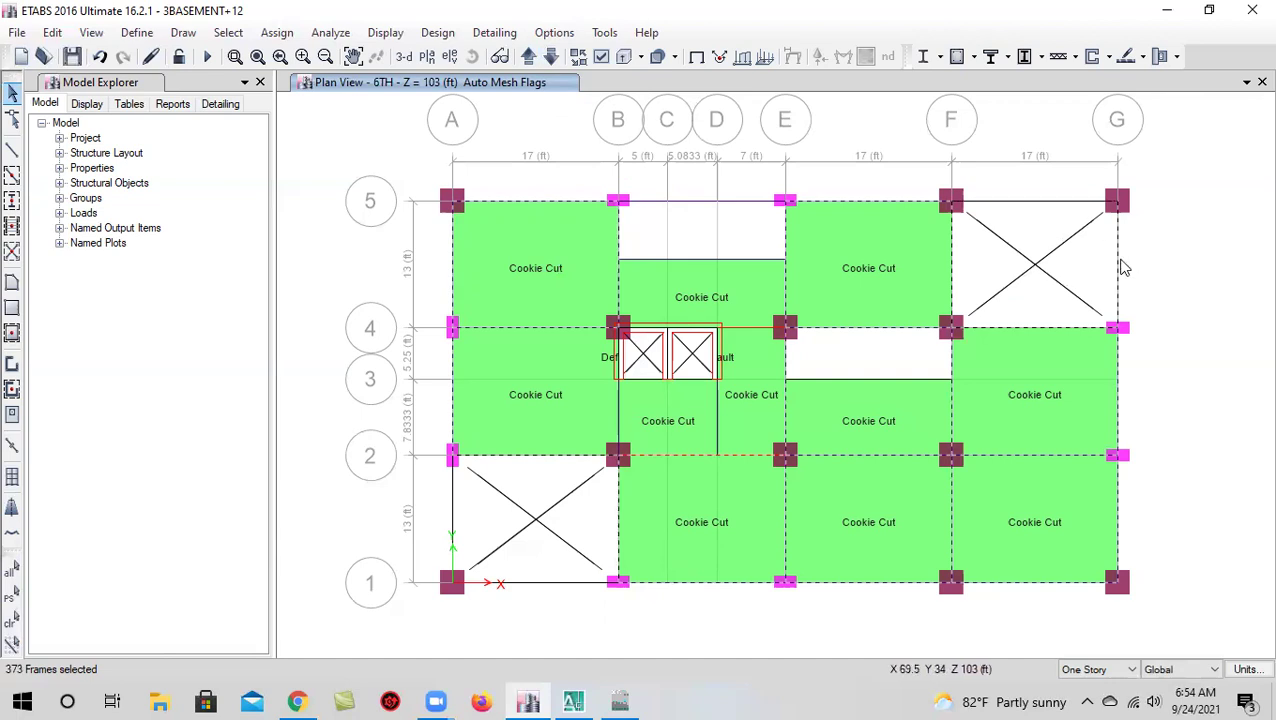
left_click(789, 365)
left_click(950, 372)
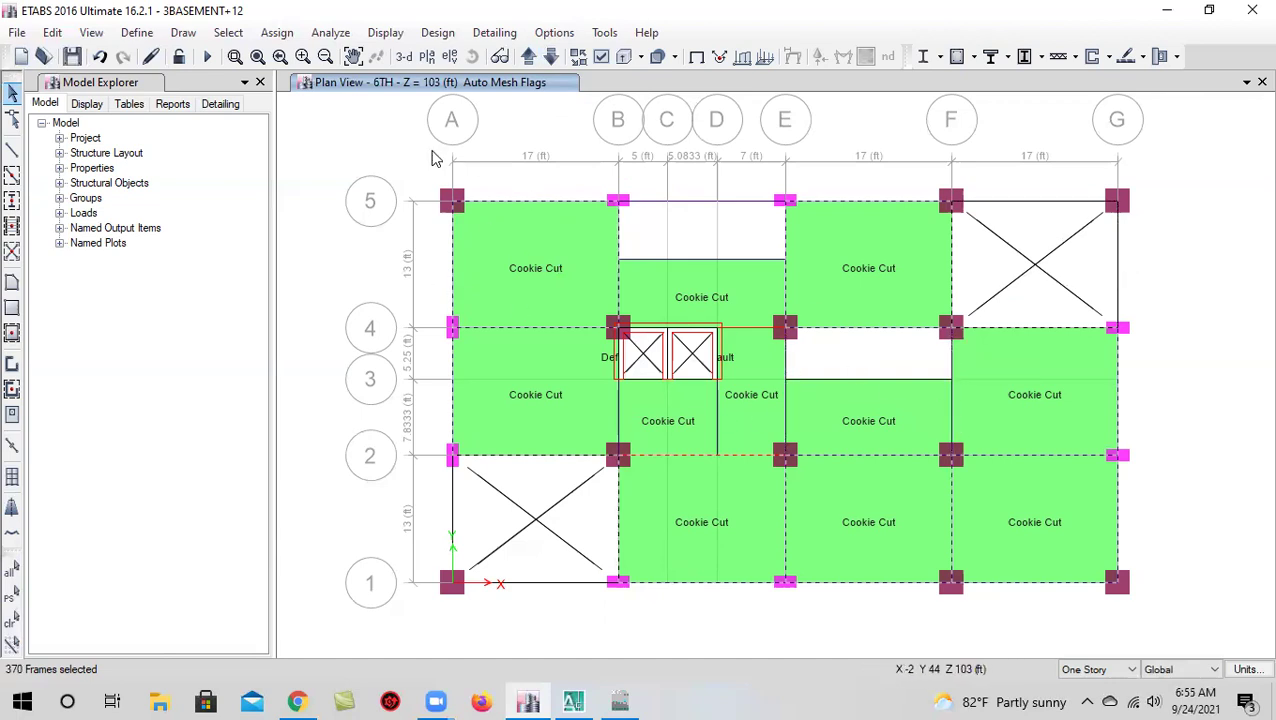
On the 5TH story, deselect the beams on 5 (B–E and F–G) and on B, E and G between grids 4 and 5
left_click(551, 56)
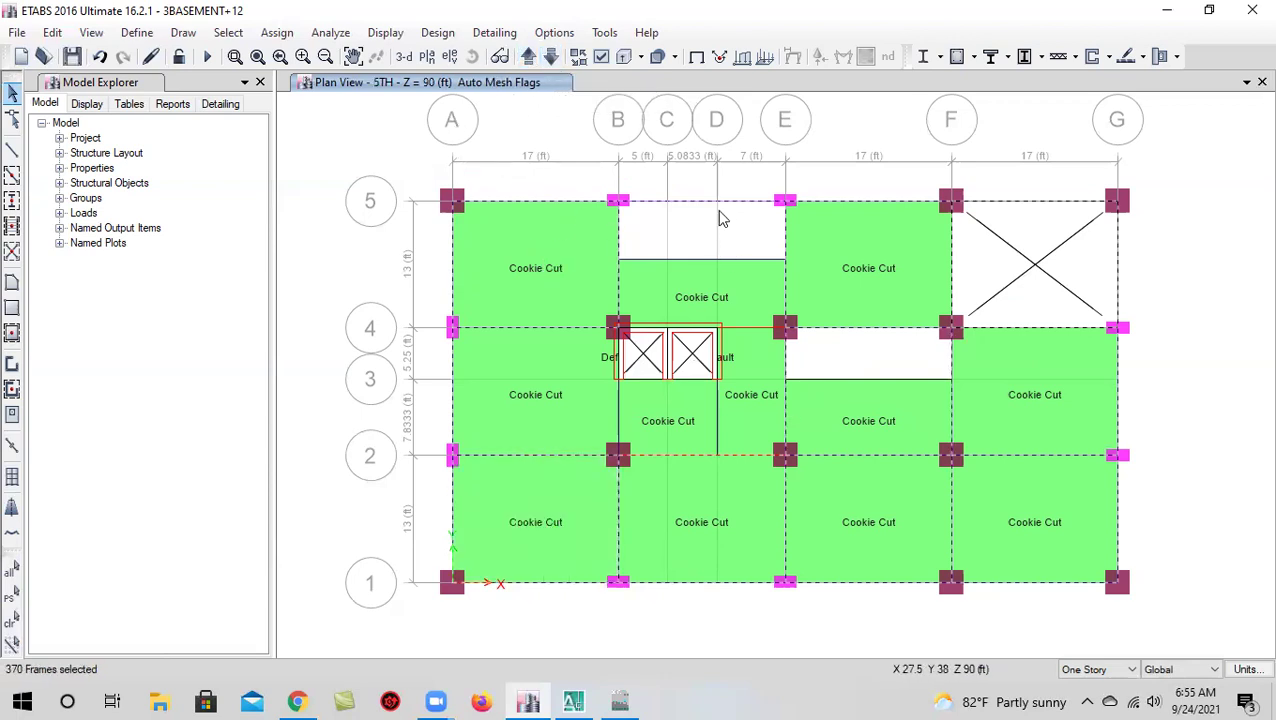
left_click(620, 236)
left_click(779, 246)
left_click(1037, 206)
left_click(1119, 272)
On the 4TH story, deselect the beams on 5 (B–E, F–G), B, E and G (4–5), and E and F (2–4)
left_click(551, 57)
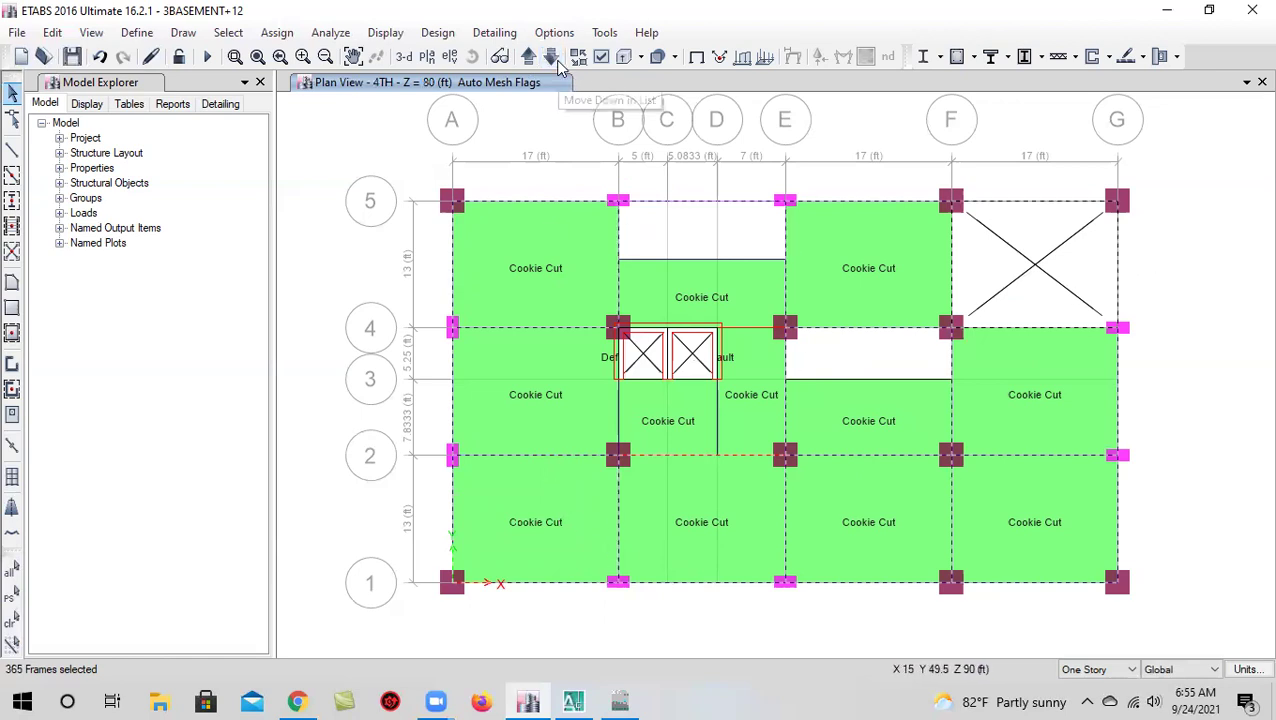
left_click(683, 206)
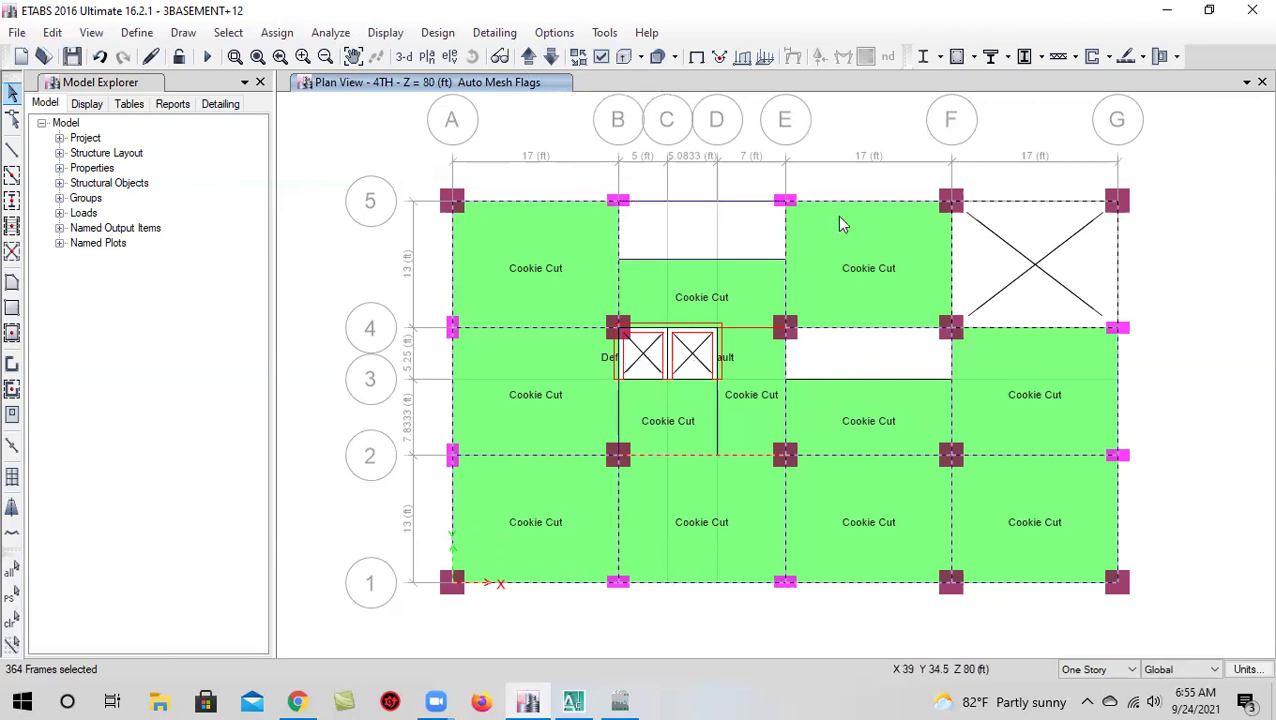
left_click(618, 232)
left_click(784, 224)
left_click(1021, 202)
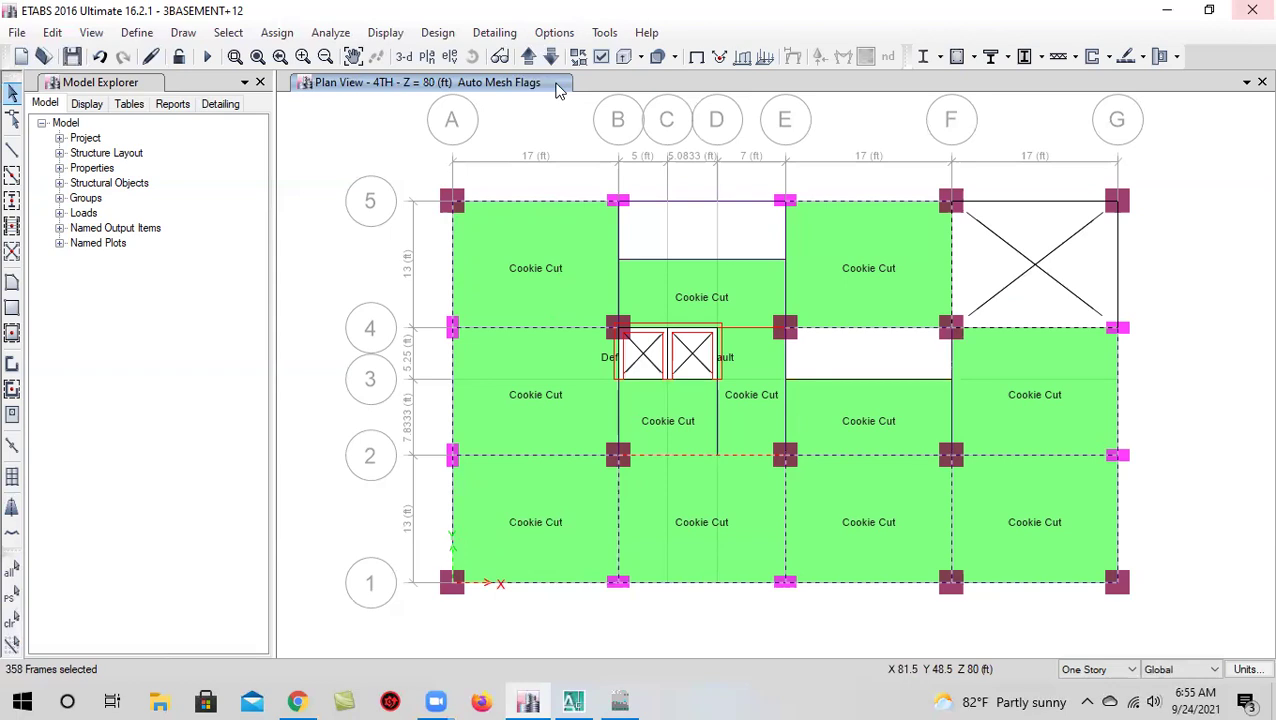
On the 3RD story, deselect the beams on 5 (B–E and F–G) and on E and G between grids 4 and 5
left_click(550, 56)
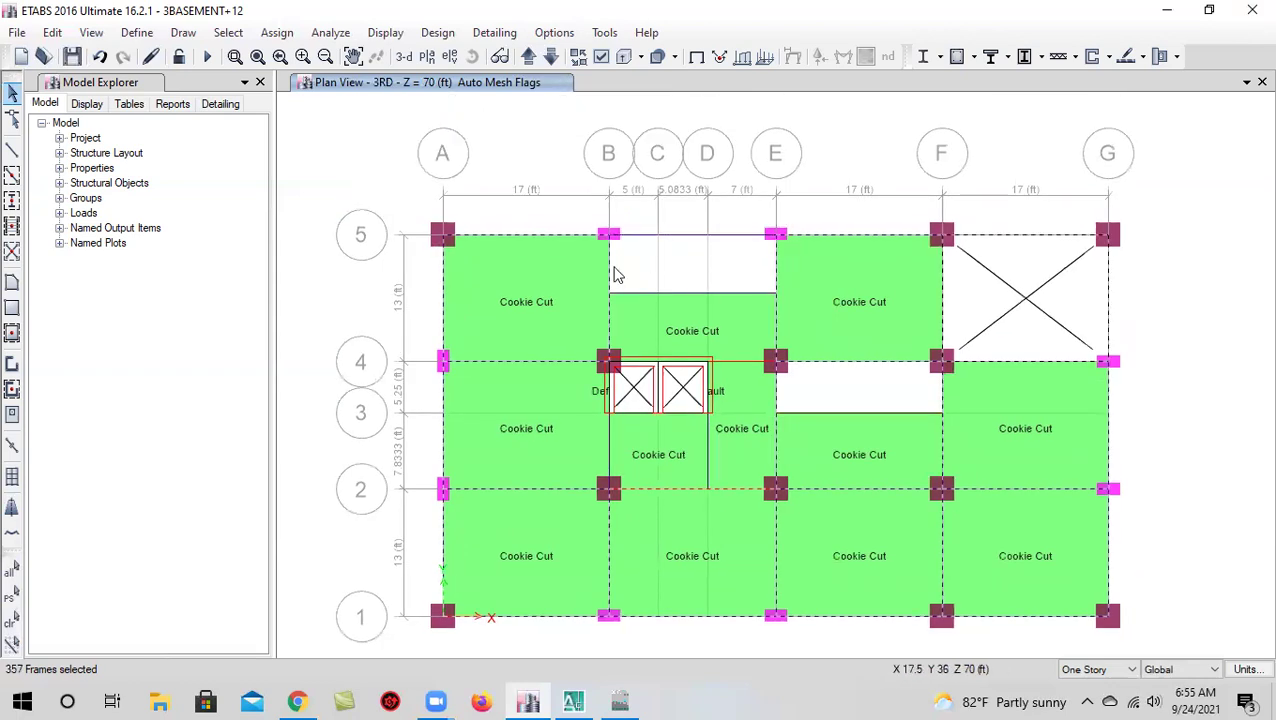
left_click(776, 264)
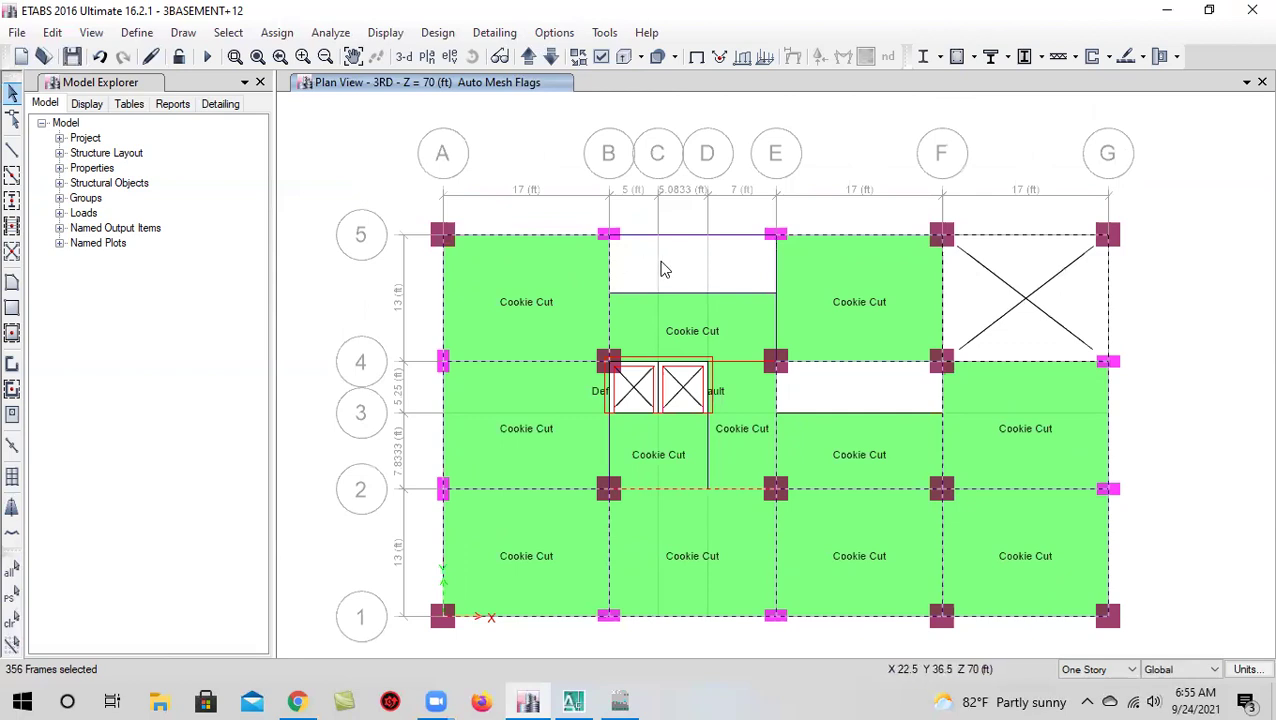
left_click(1017, 250)
left_click(1018, 244)
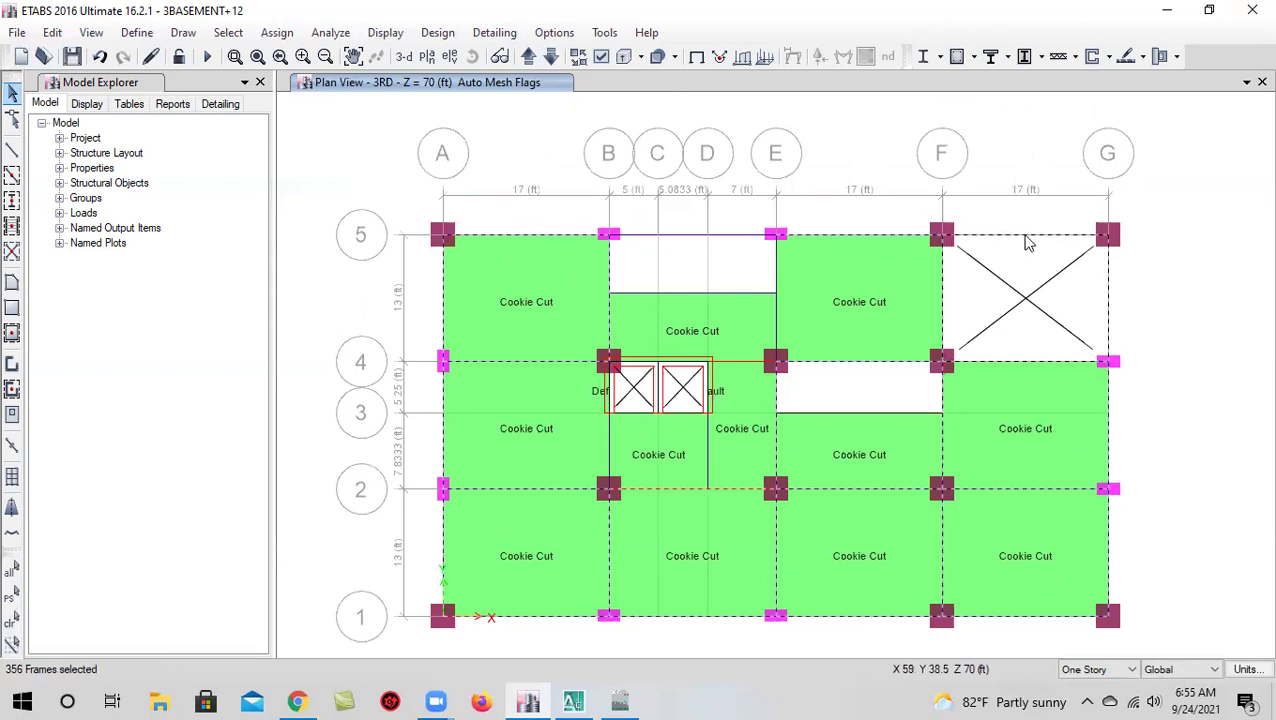
left_click(1108, 298)
middle_click_drag(1038, 488, 1042, 393)
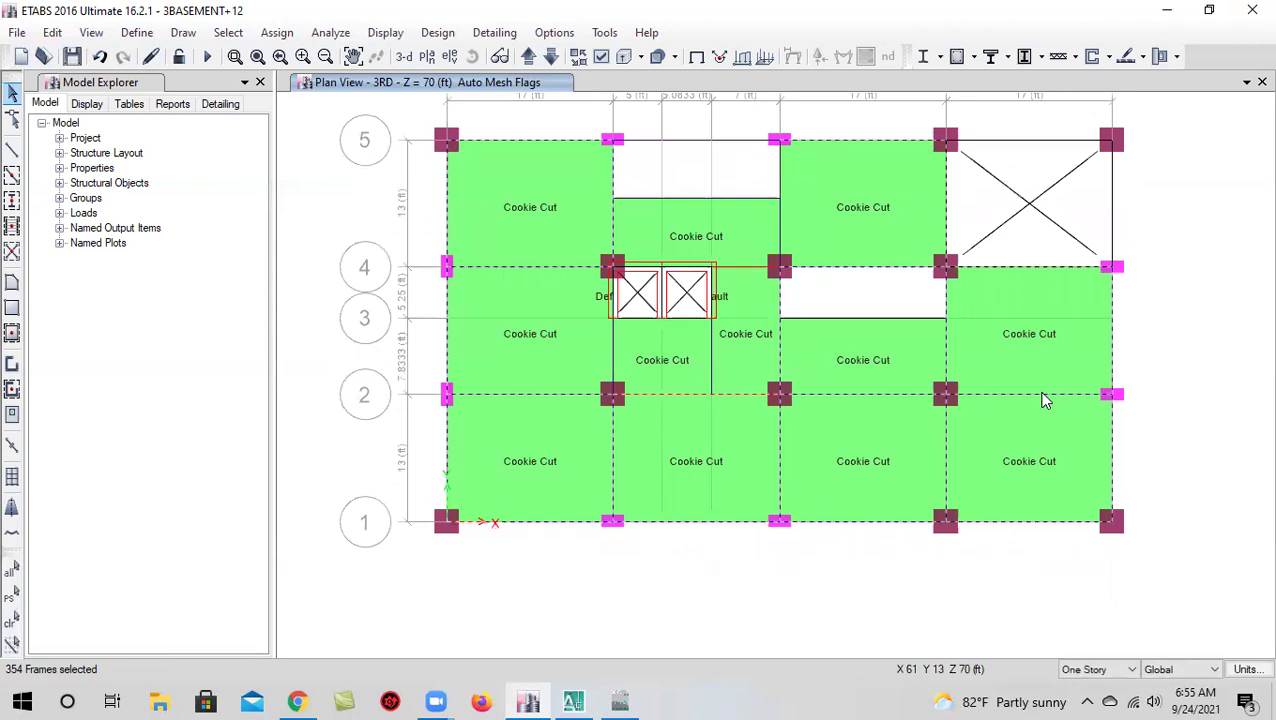
middle_click_drag(915, 305, 891, 358)
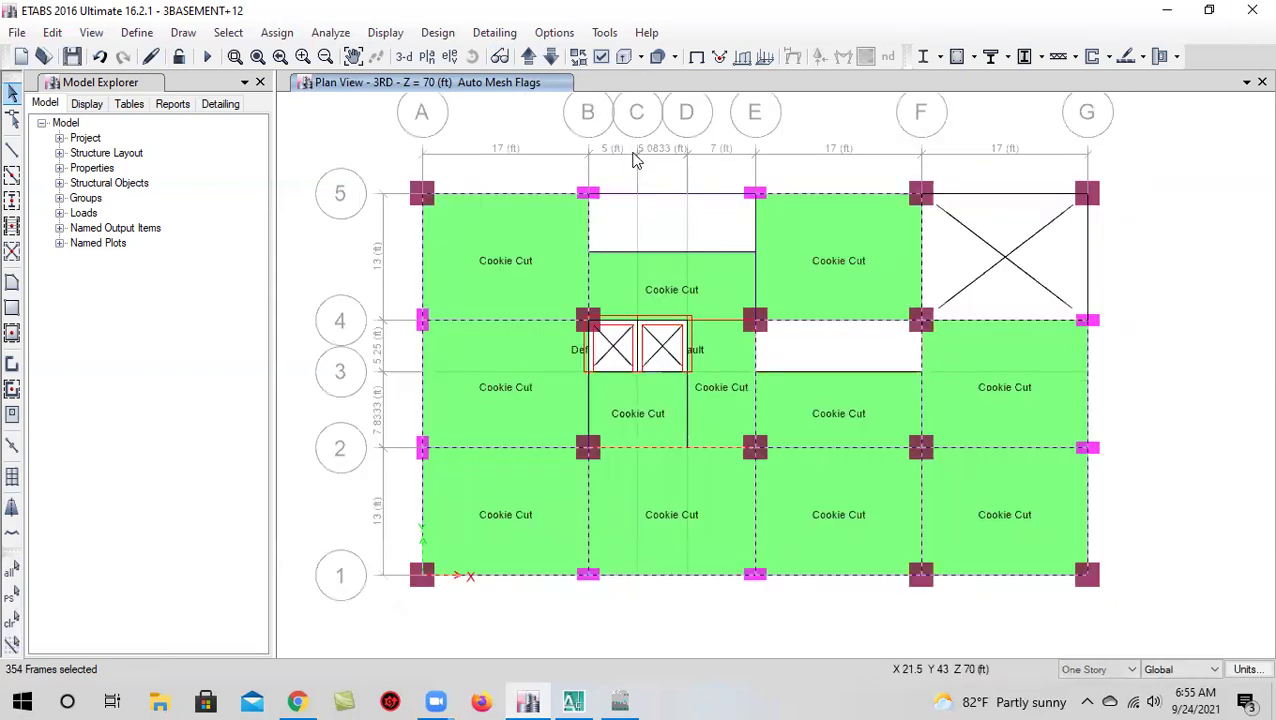
On the 2ND and 1ST stories, deselect the beams on 5 (B–E and F–G) and on G between grids 4 and 5
left_click(550, 56)
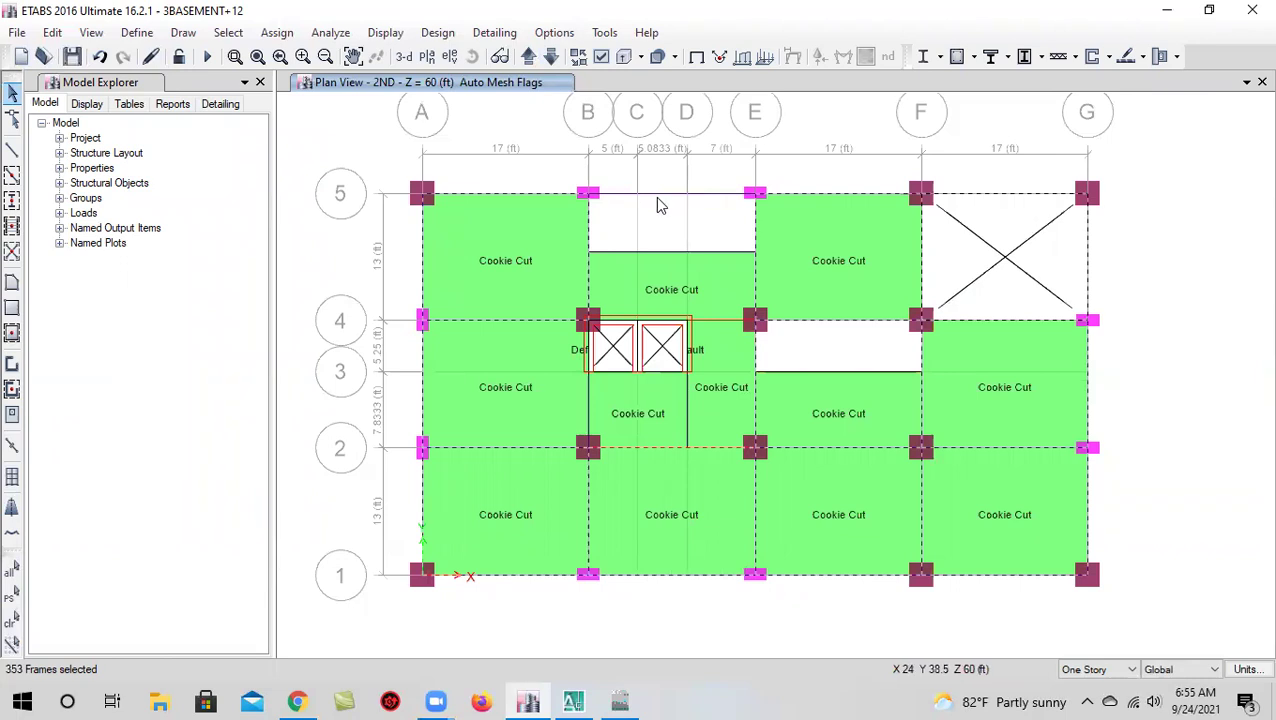
left_click(1040, 195)
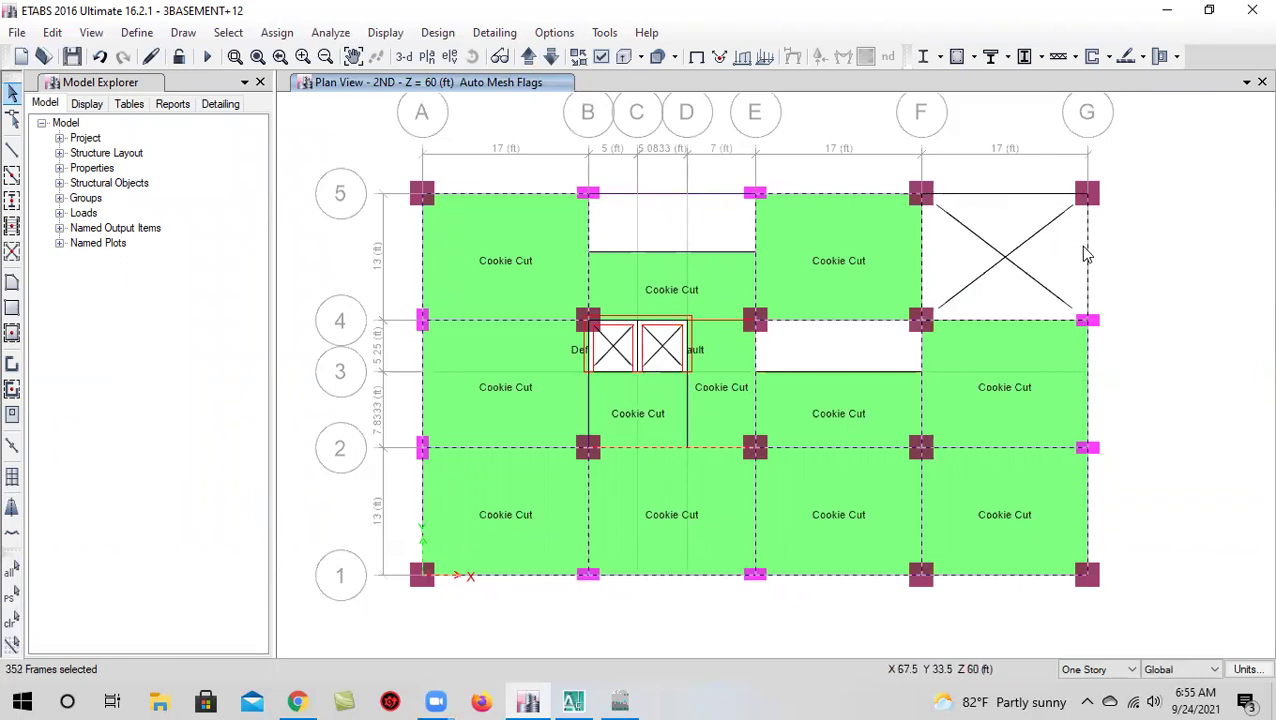
left_click(551, 57)
left_click(673, 195)
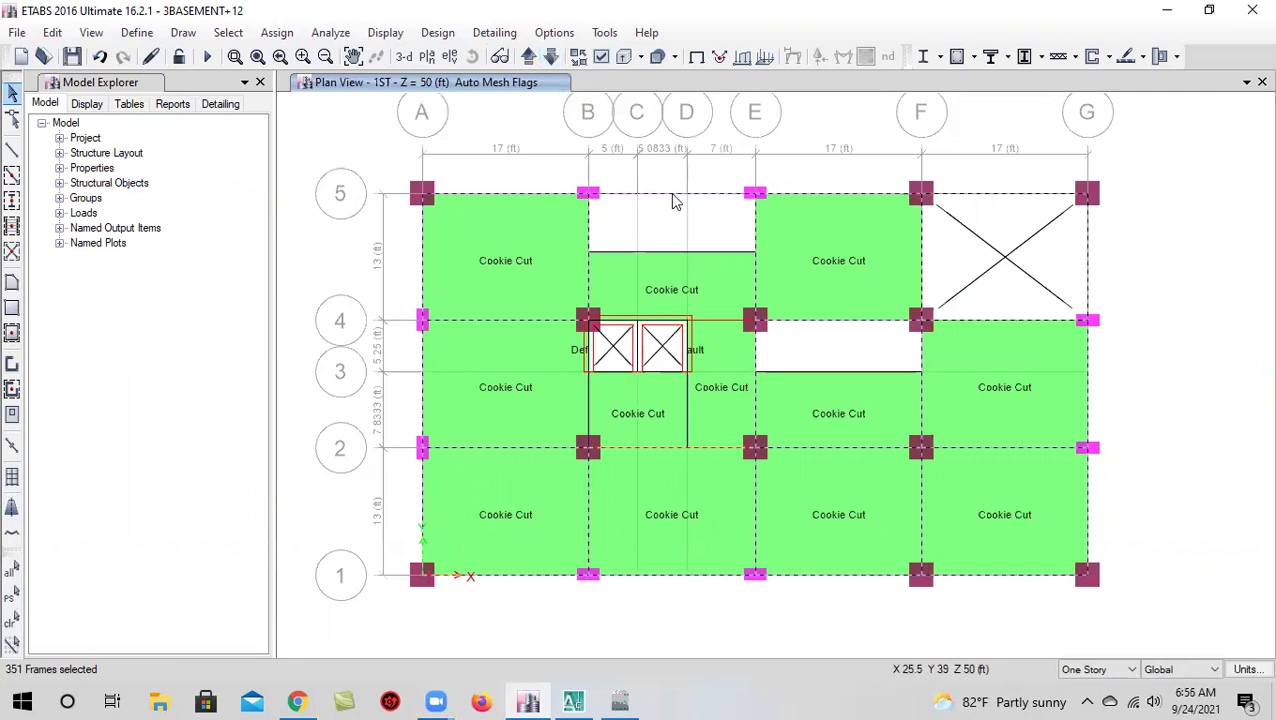
left_click(589, 219)
left_click(1038, 203)
left_click(1036, 200)
left_click(1040, 228)
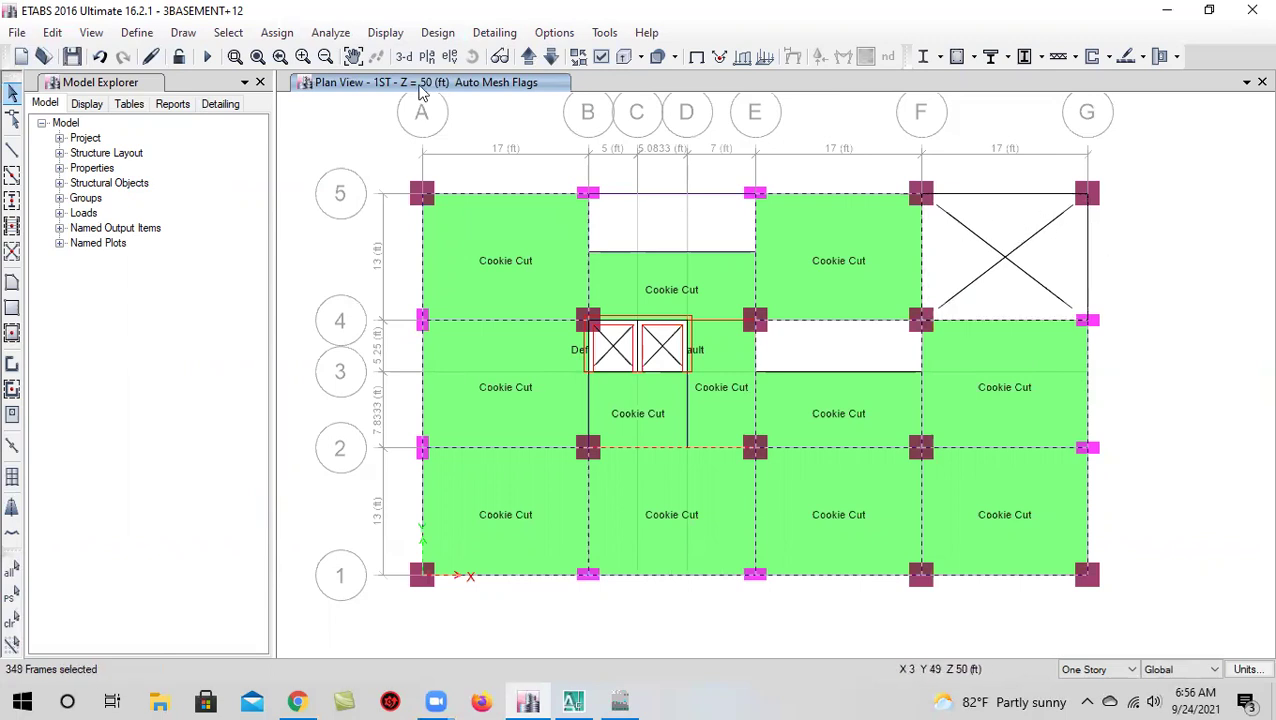
On the GF story, deselect the beams on 2 (A–G), on 4 (A–B and F–G) and on E between grids 2 and 4
left_click(550, 58)
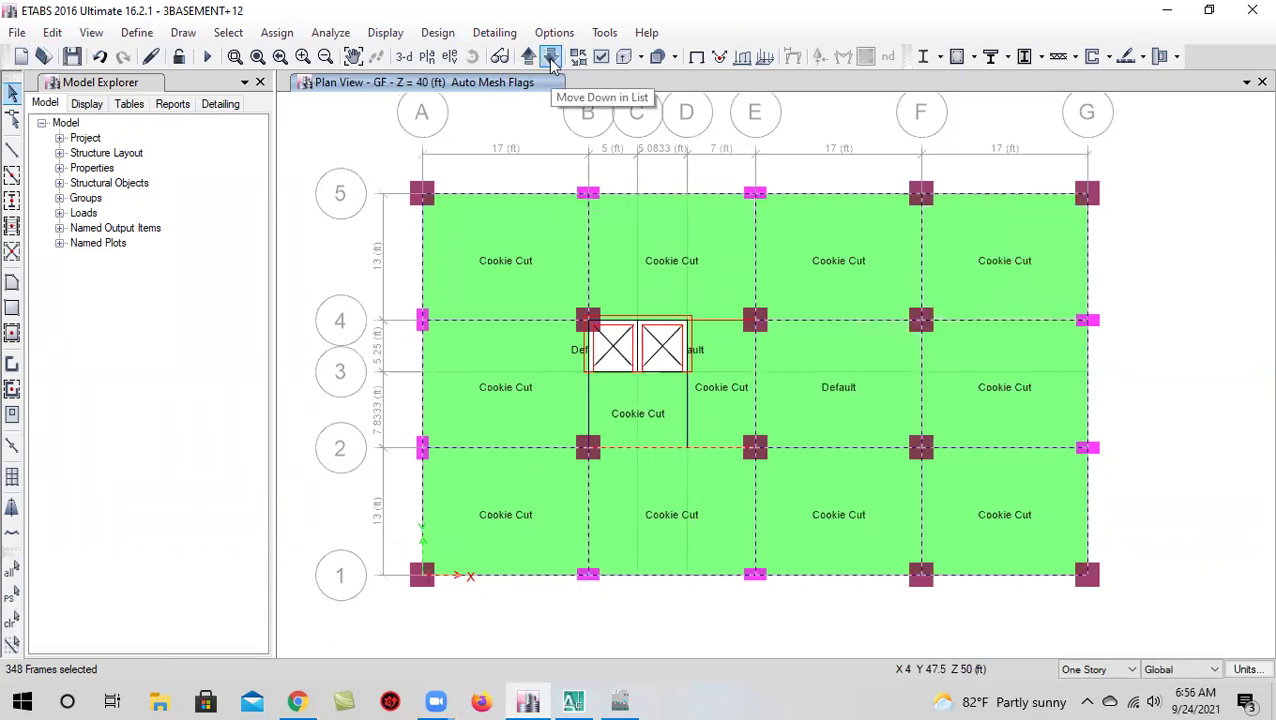
left_click(550, 58)
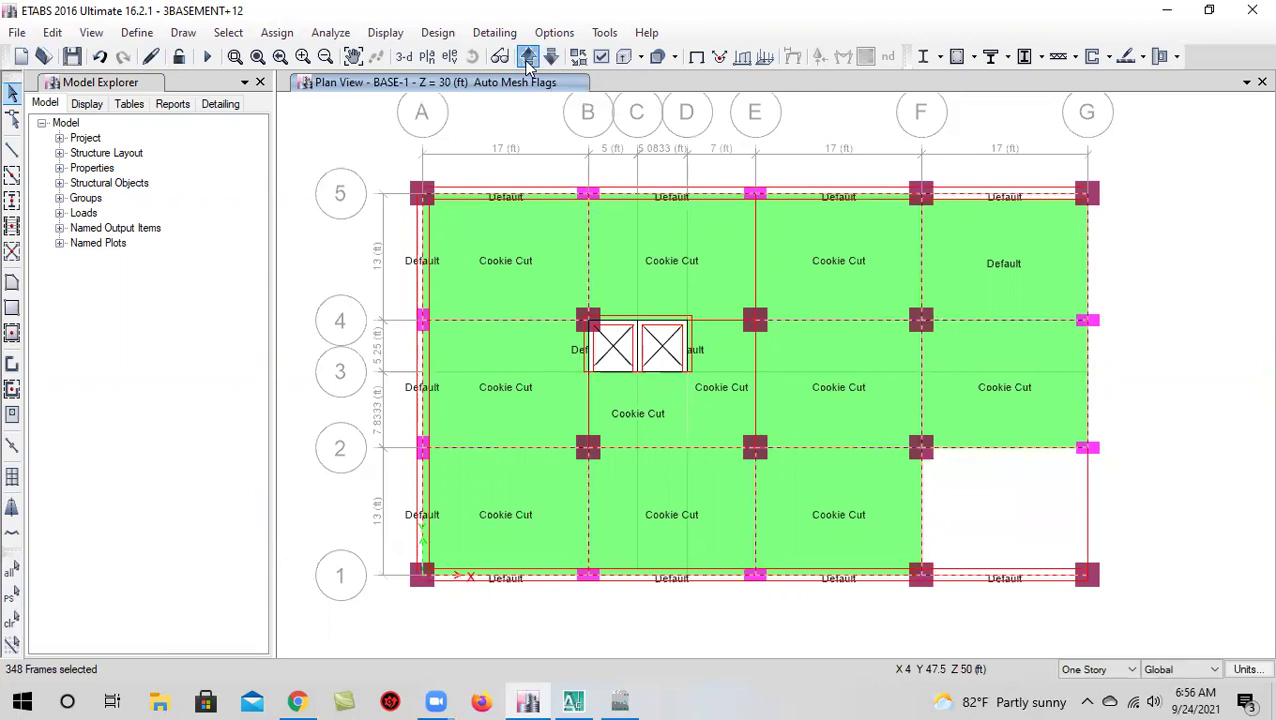
left_click(528, 57)
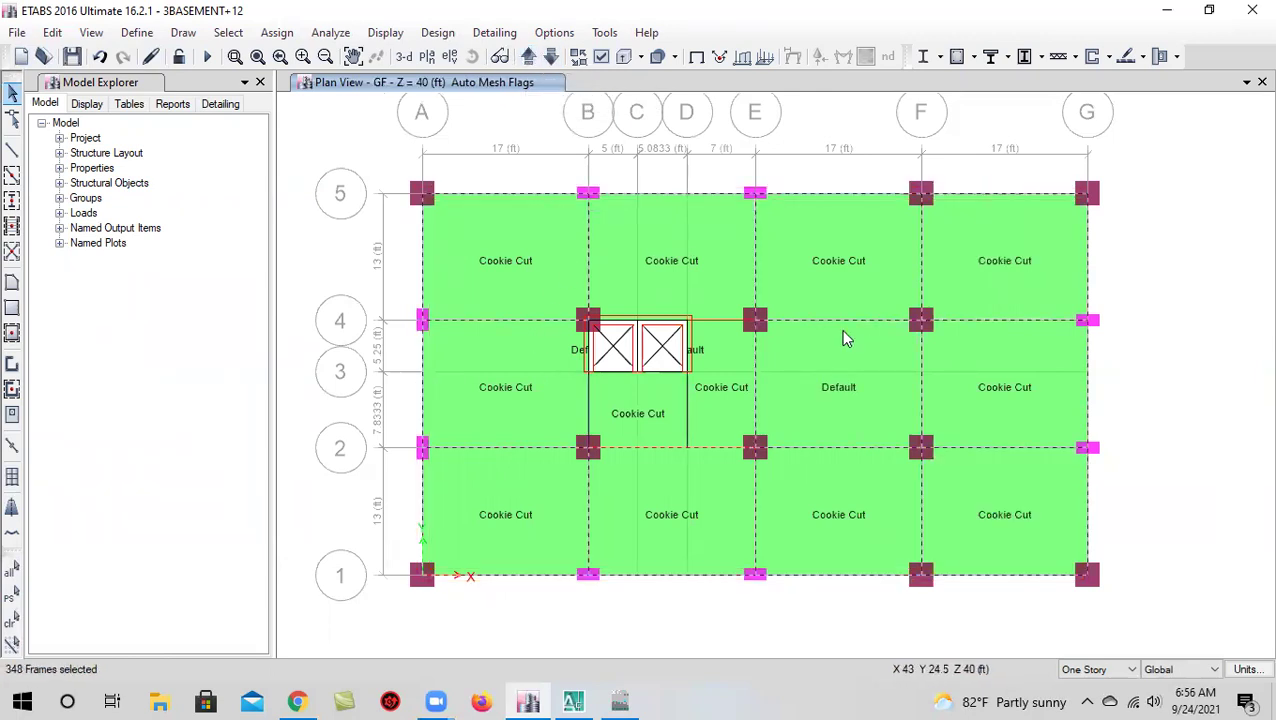
left_click(1012, 325)
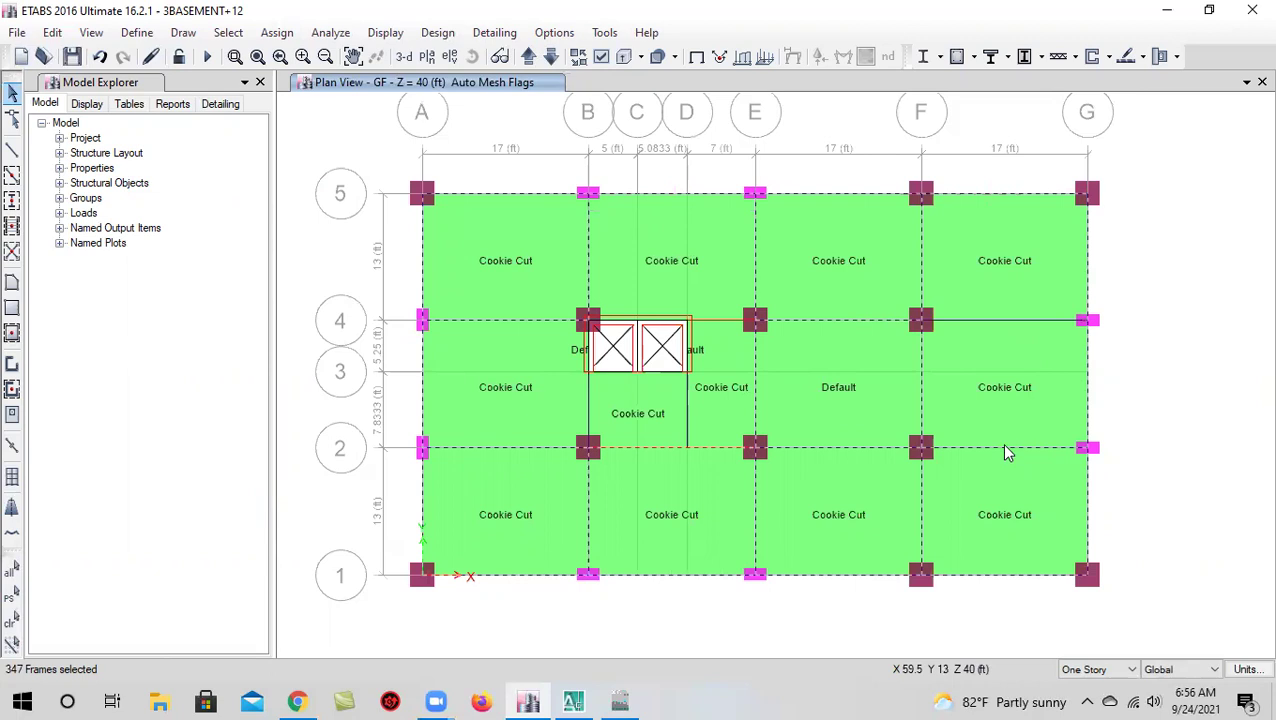
left_click(1004, 449)
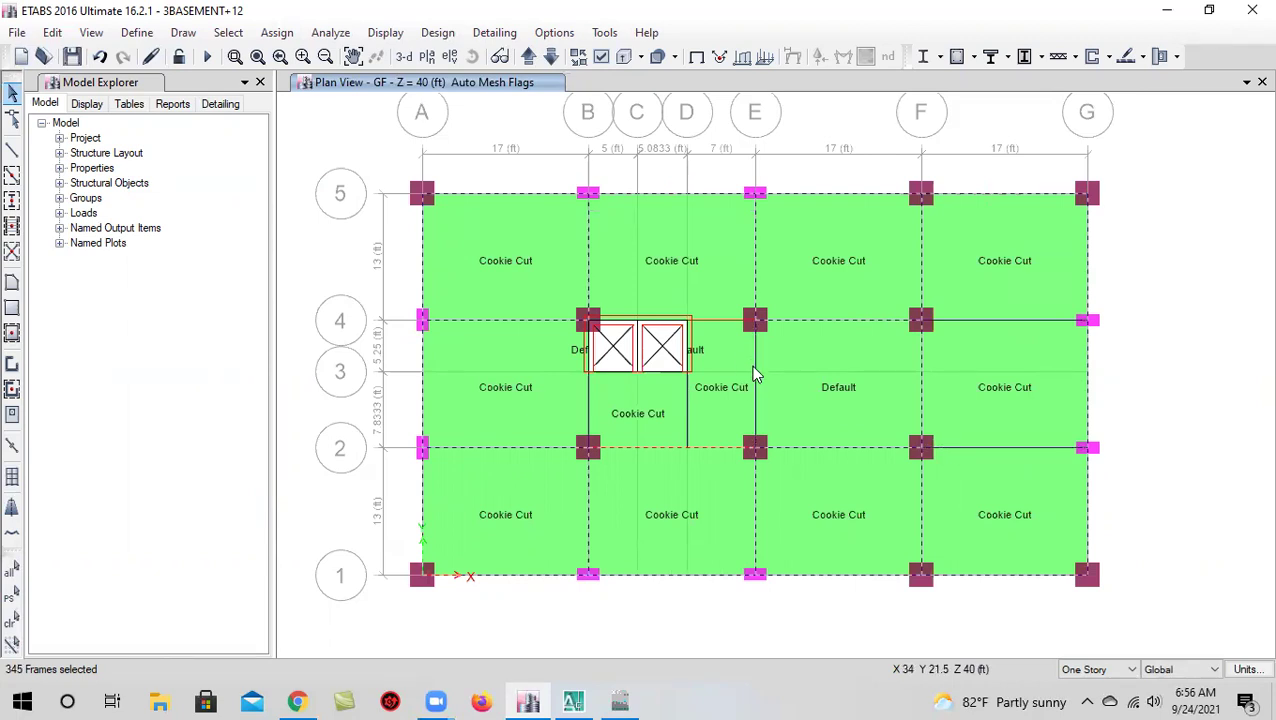
left_click(510, 321)
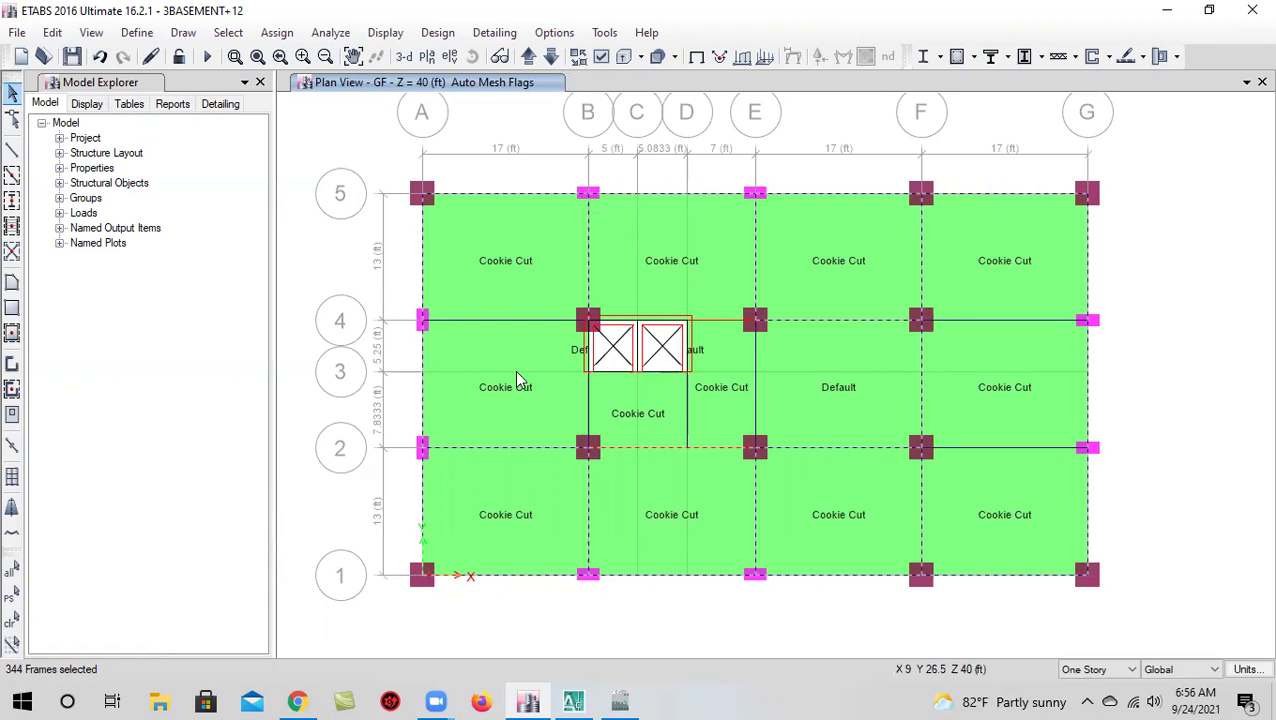
left_click(509, 451)
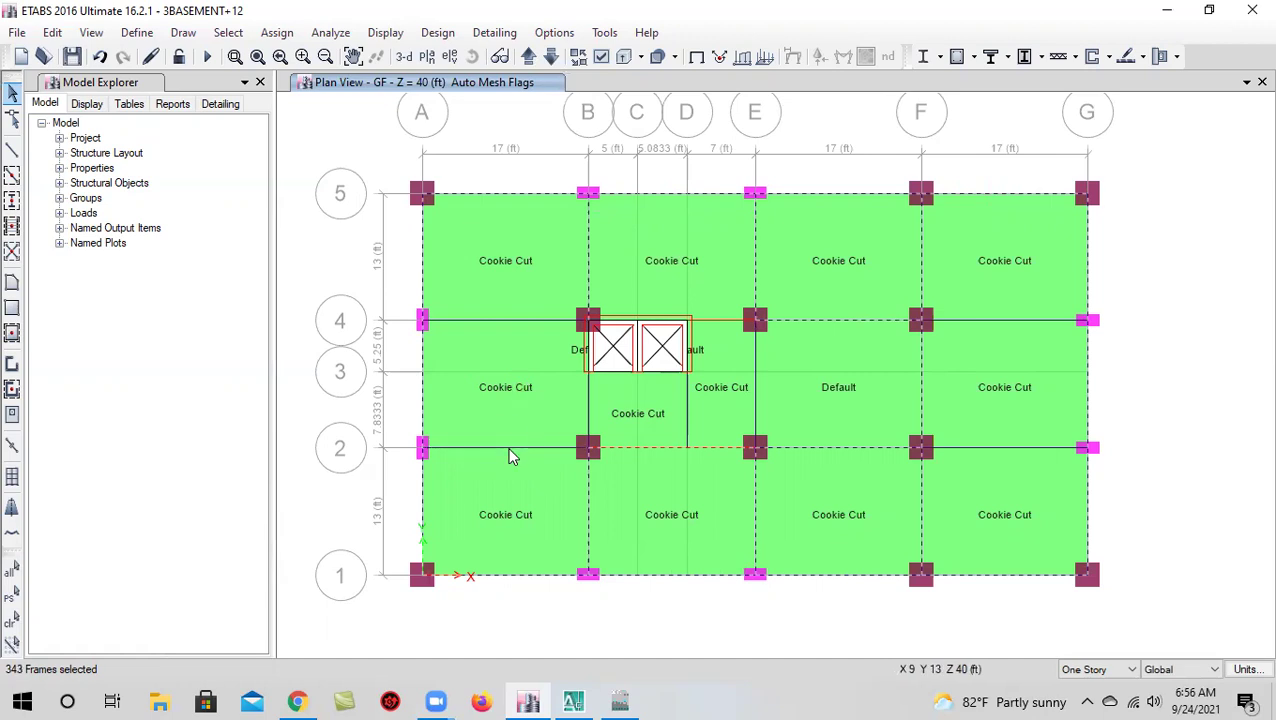
left_click(732, 448)
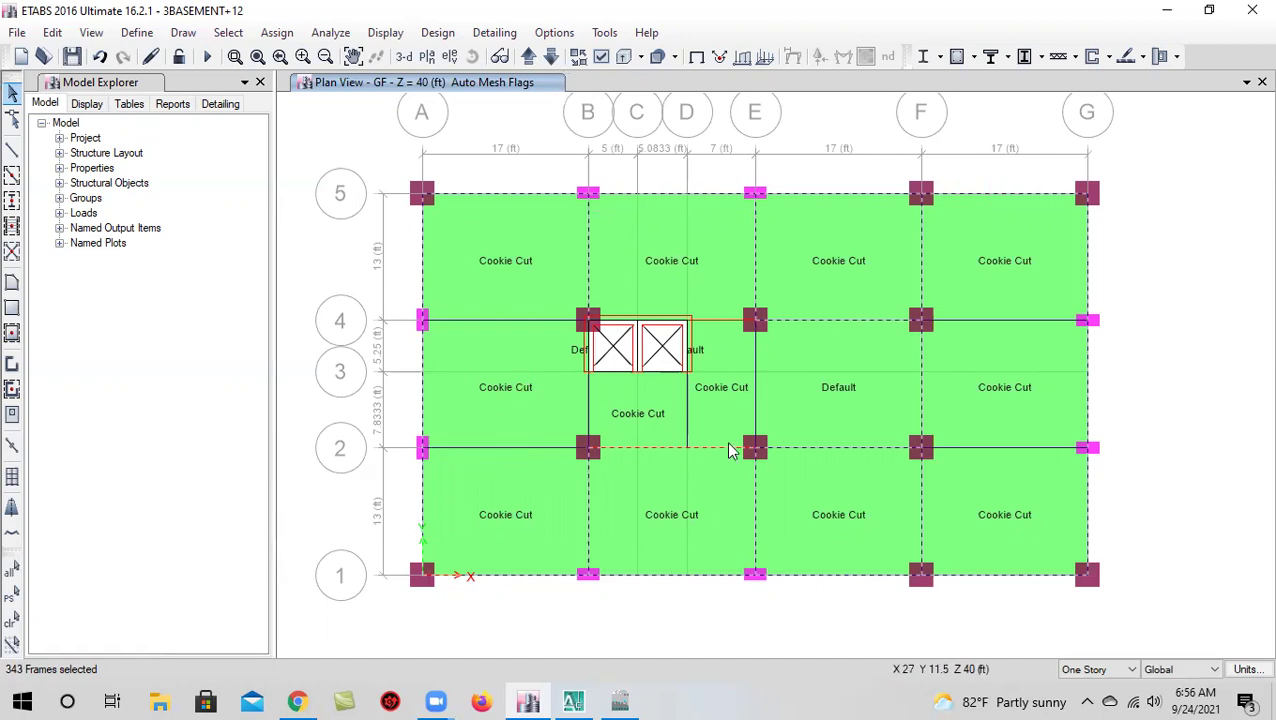
left_click(835, 449)
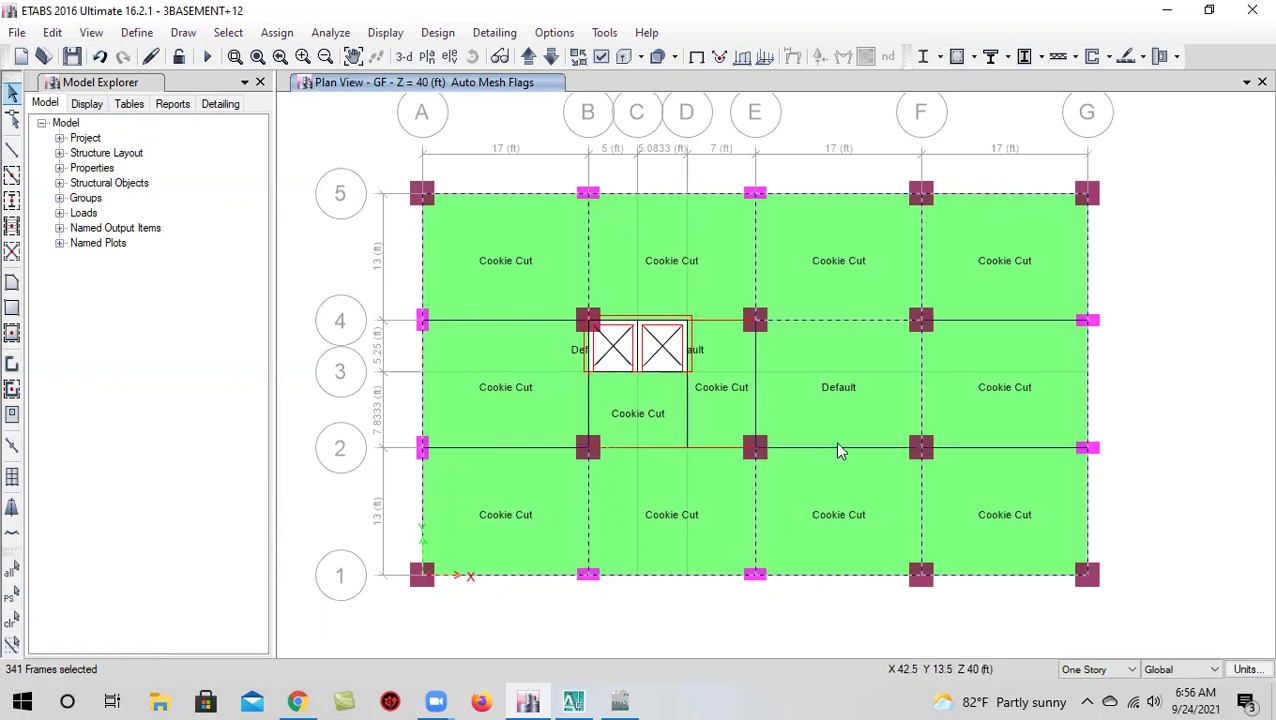
On the GF story, deselect the beams on B and E (1–2, 4–5), all beams on F, and the beam on 4 (E–F)
left_click(589, 245)
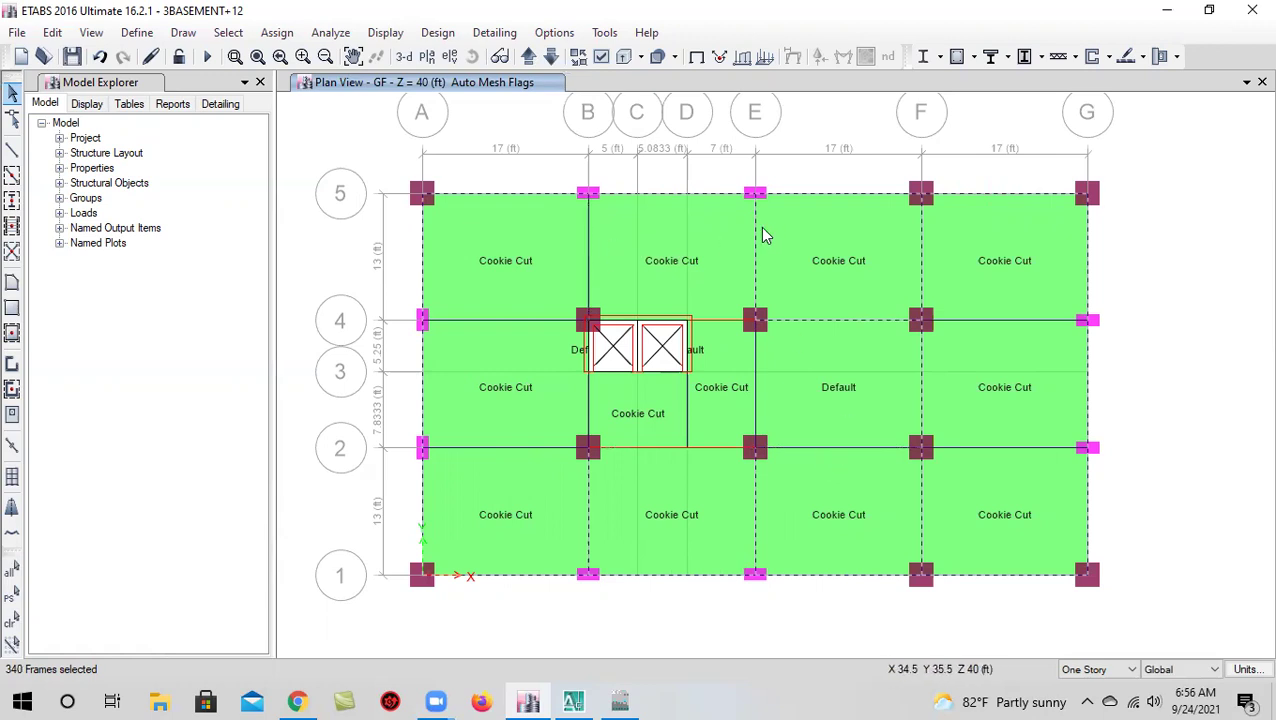
left_click(757, 228)
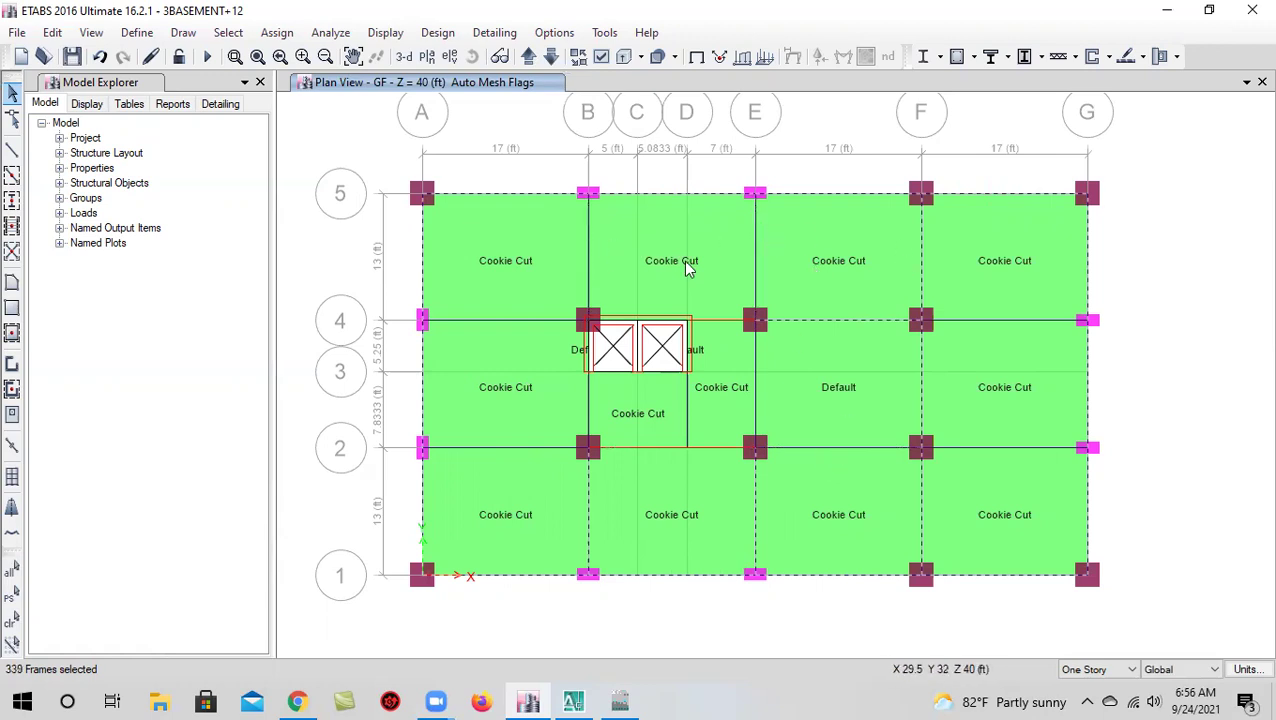
left_click(921, 257)
left_click(845, 321)
left_click(921, 371)
left_click(588, 478)
left_click(921, 497)
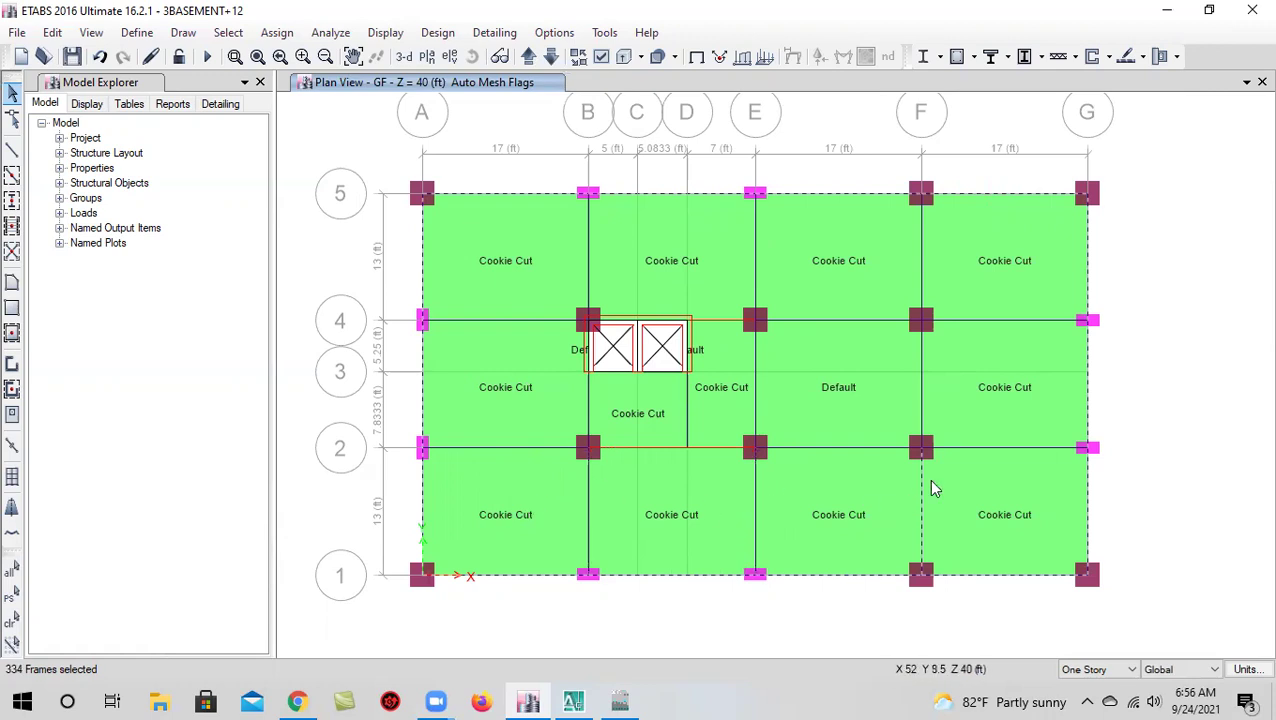
left_click(1087, 494)
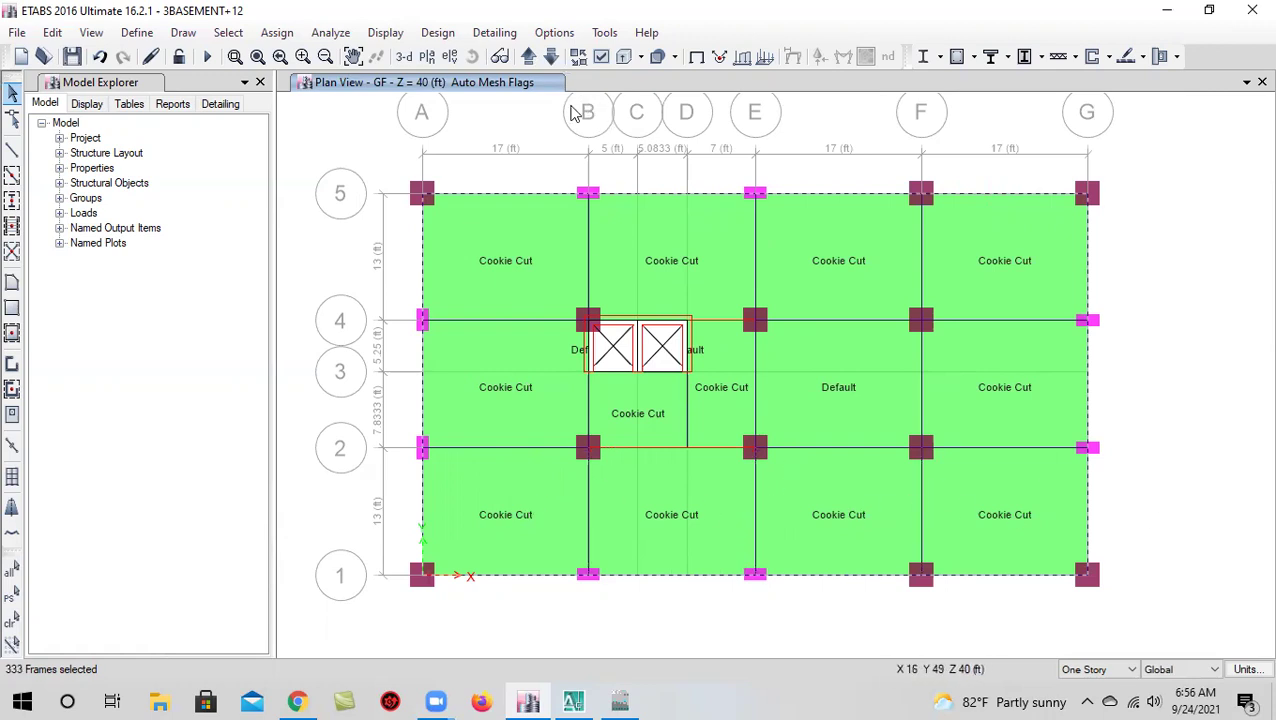
On the BASE-1 story, deselect the beams on 2 and 4 (A–B, F–G) and on B and F between grids 4 and 5
left_click(550, 56)
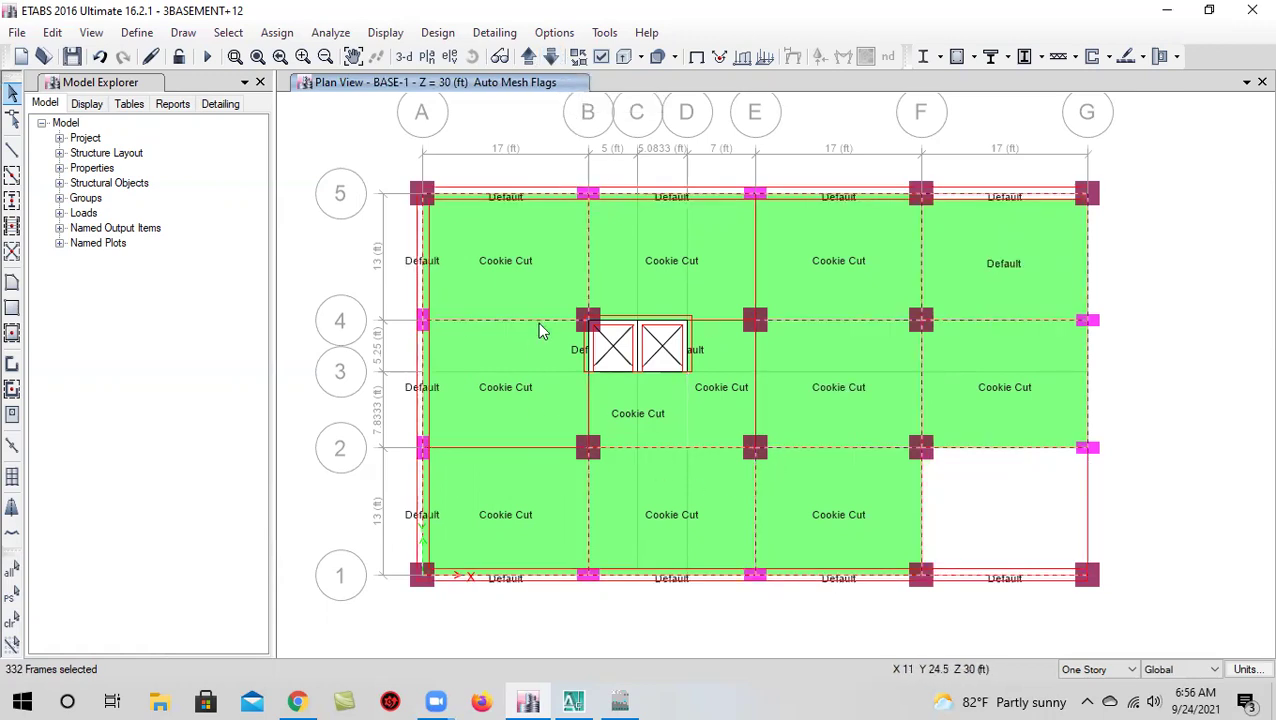
left_click(590, 252)
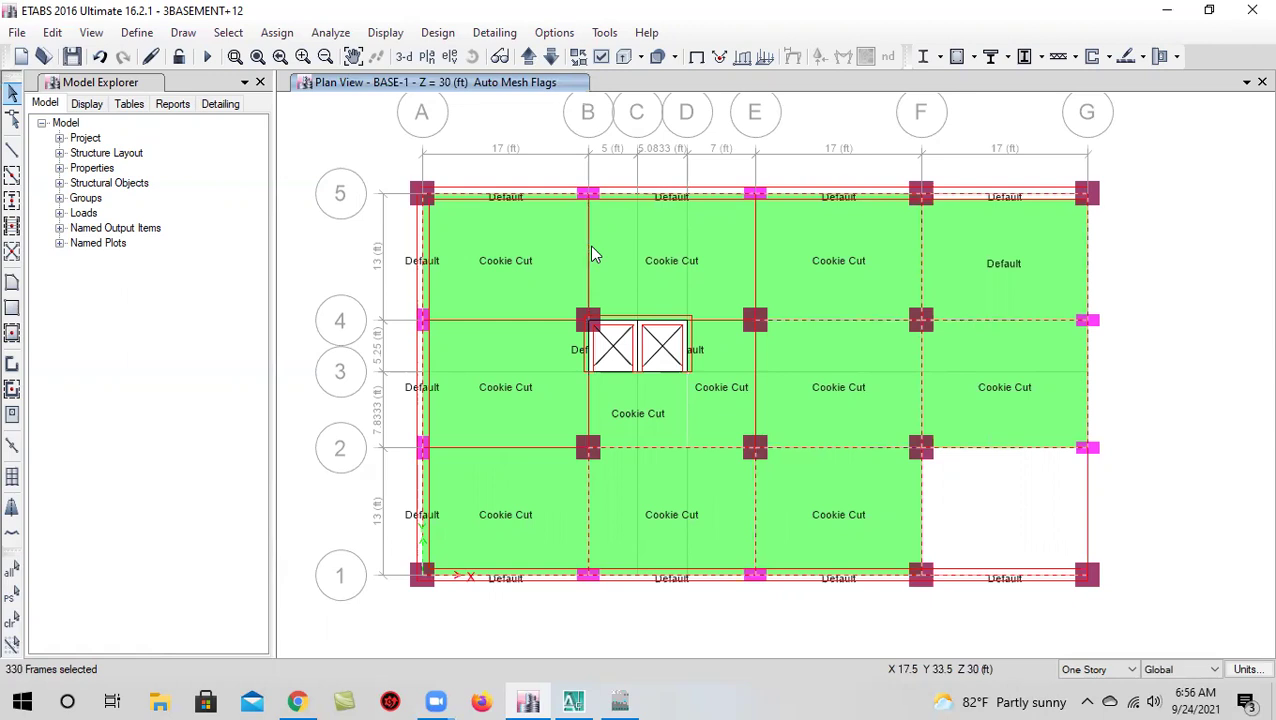
left_click(1000, 320)
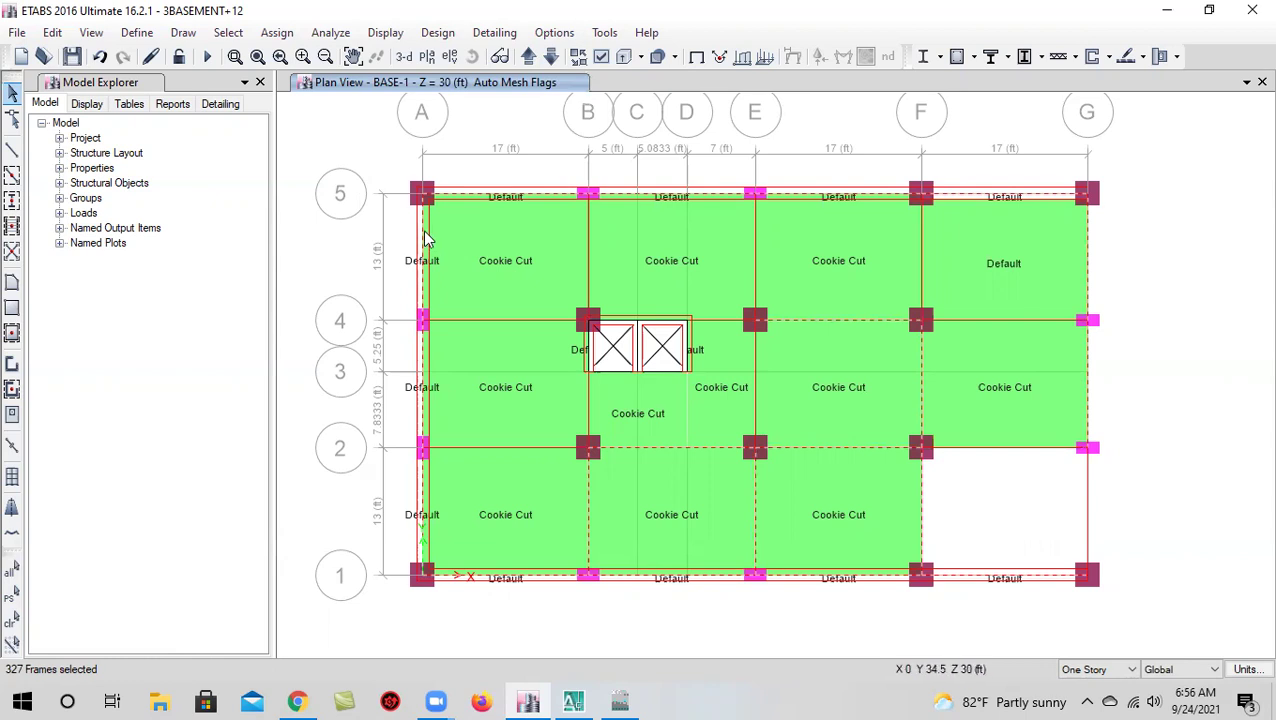
On the BASE-1 story, deselect all beams along grids A and 1, and those on B and E between grids 1 and 2
left_click(424, 374)
left_click(433, 500)
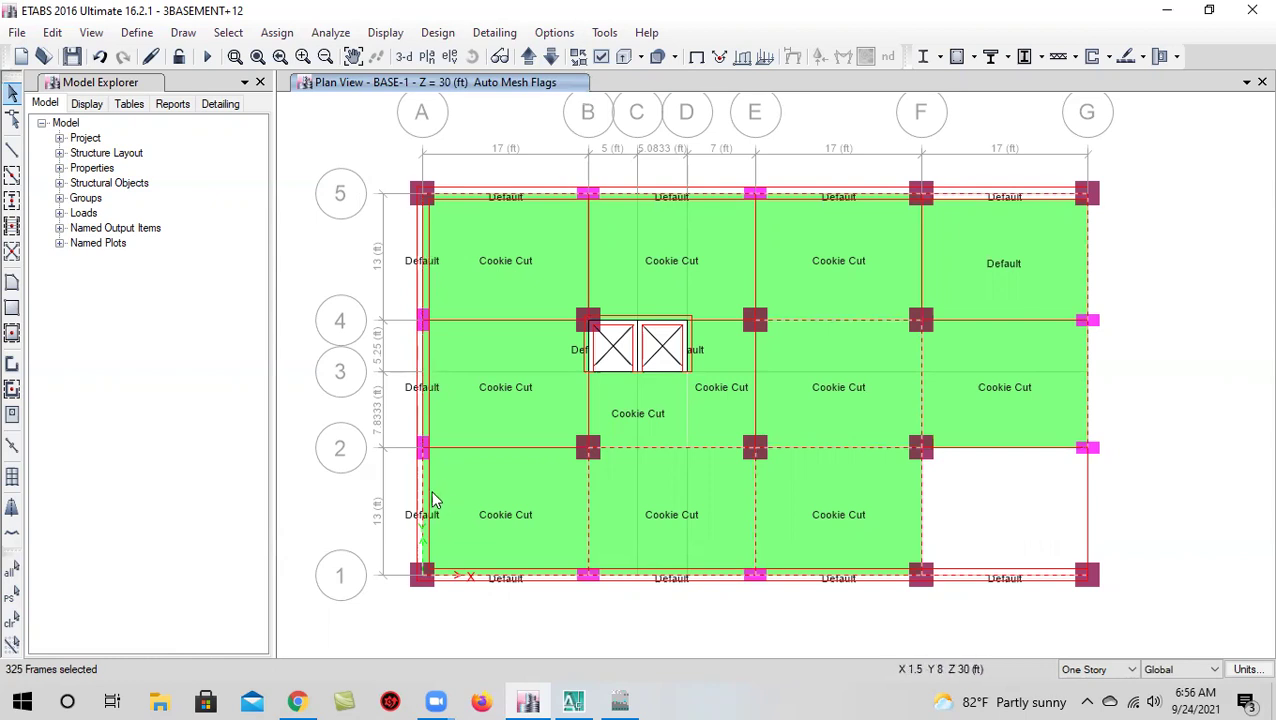
left_click(422, 477)
left_click(546, 579)
left_click(621, 579)
left_click(805, 581)
left_click(970, 578)
left_click(588, 485)
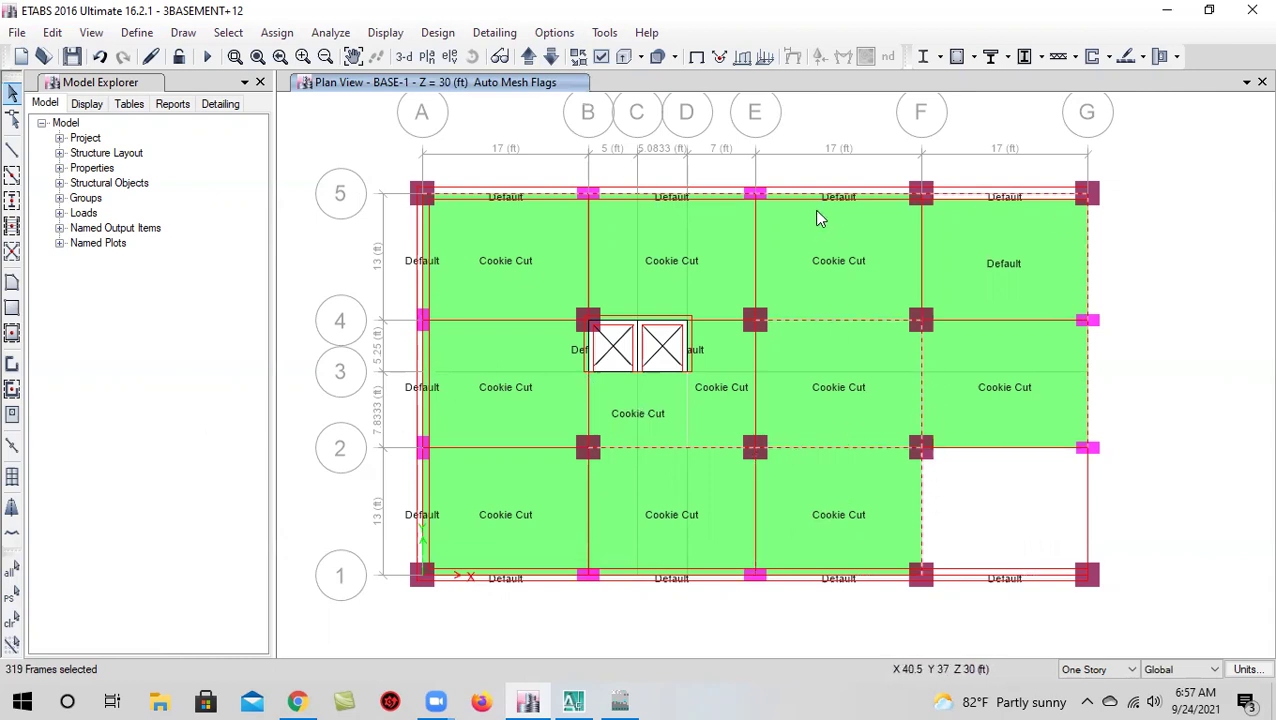
On the BASE-1 story, deselect all beams along grid 5 and those on 4 (E–F), 2 (B–F) and F (1–4)
left_click(660, 196)
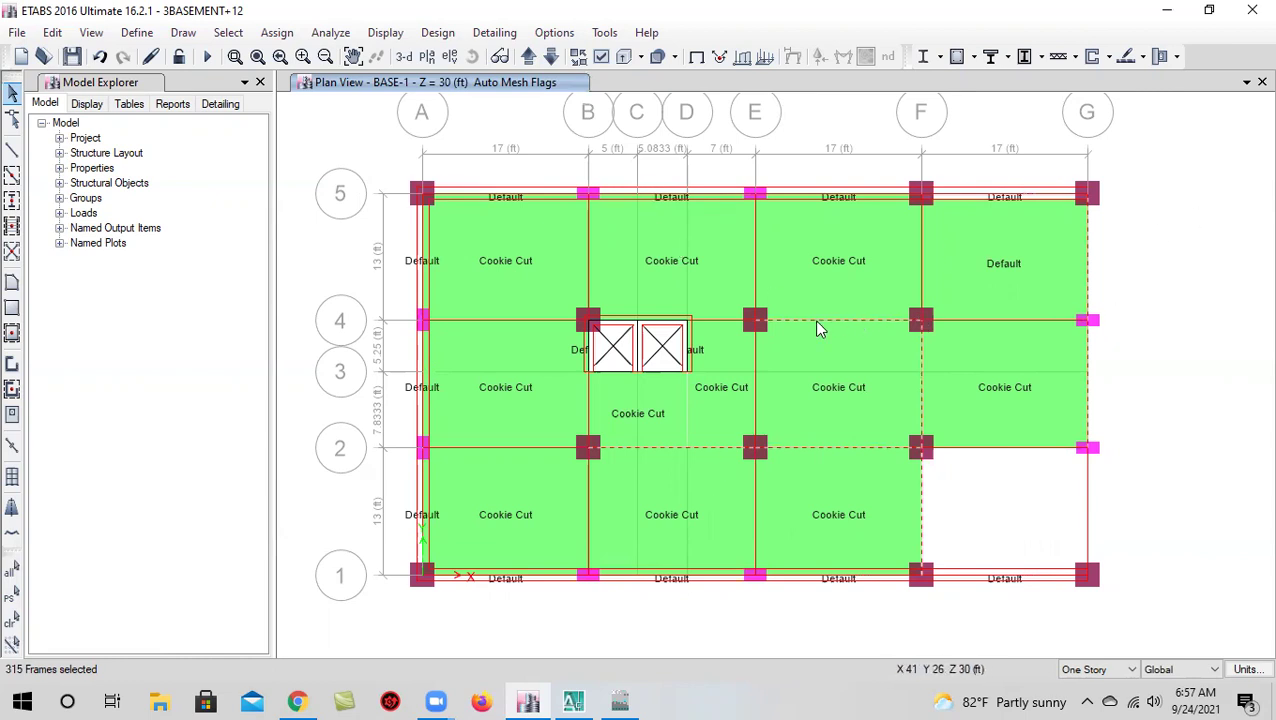
left_click(826, 446)
left_click(916, 354)
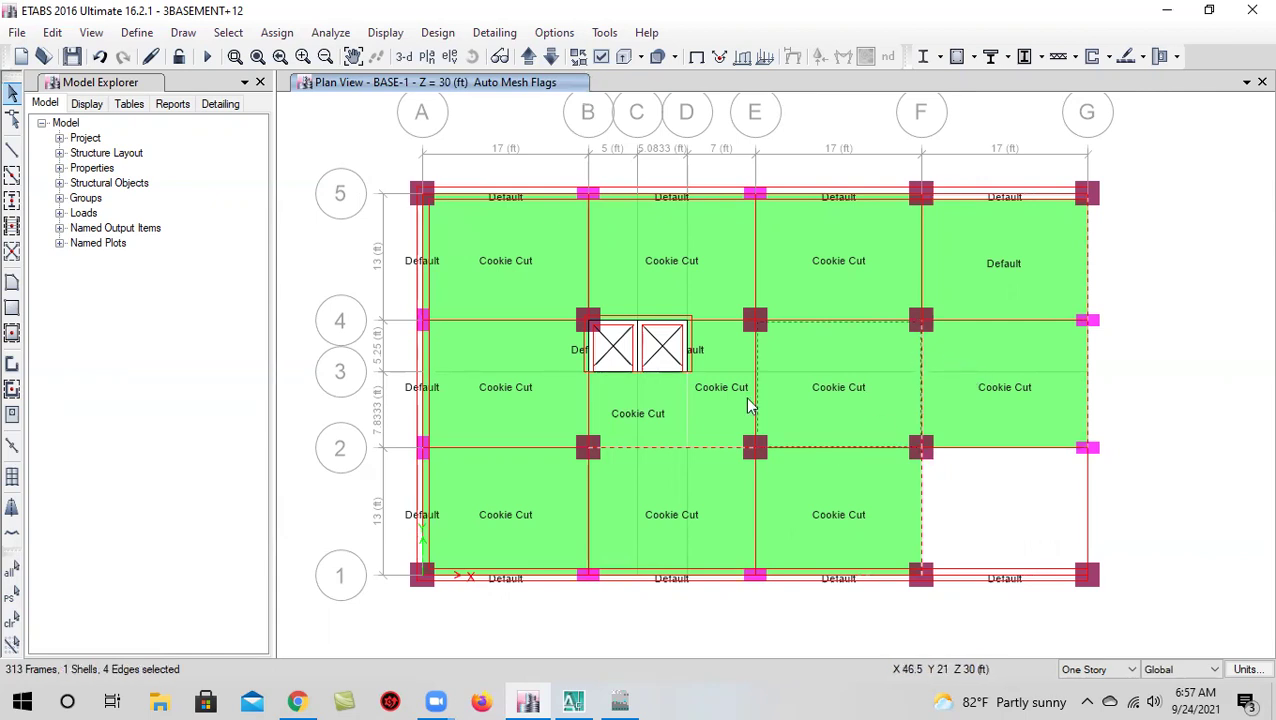
left_click(918, 362)
left_click(922, 355)
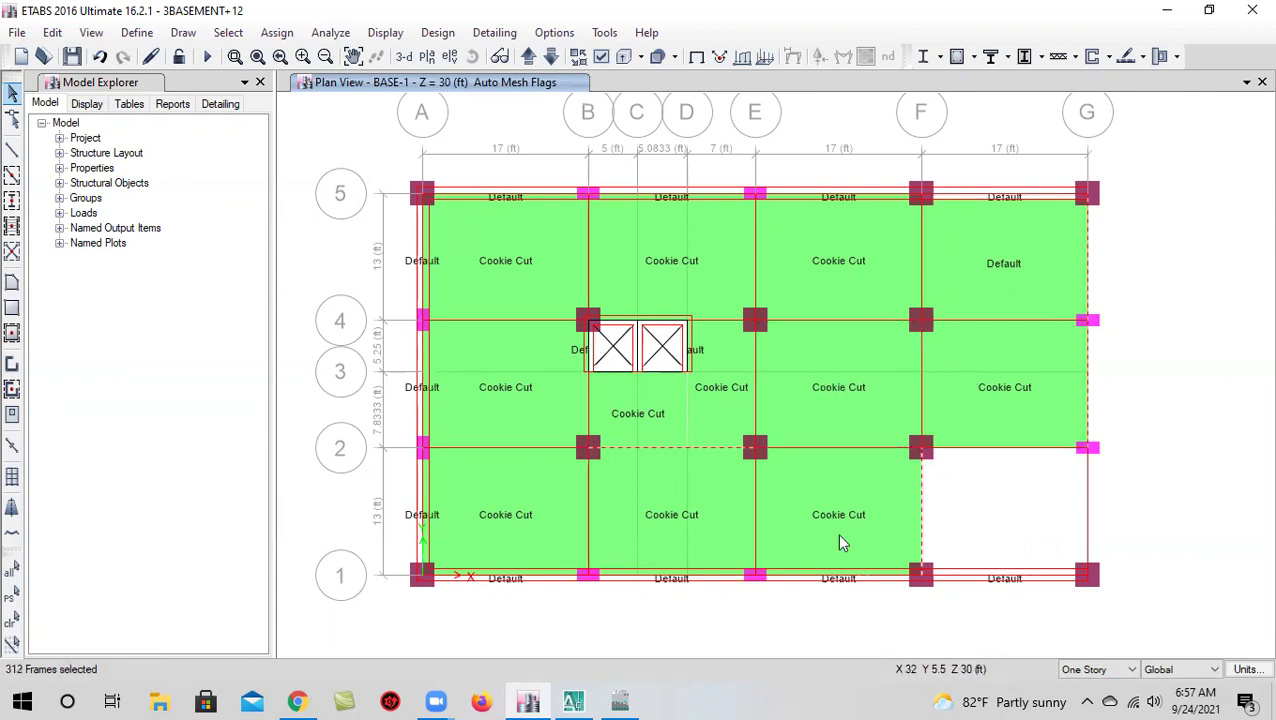
left_click(921, 510)
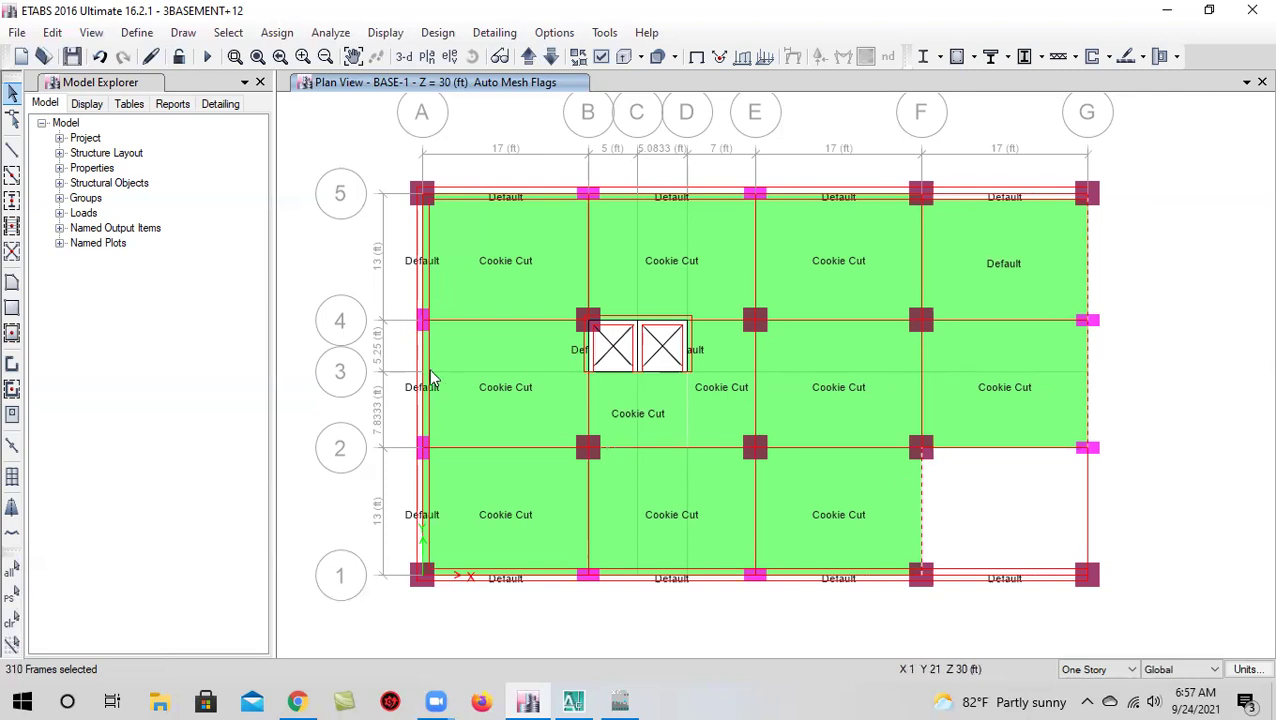
On the BASE-02 story, deselect the beams on 2 (A–F), 4 (A–B, E–F), B (4–5), E (1–2) and F (2–5)
left_click(551, 58)
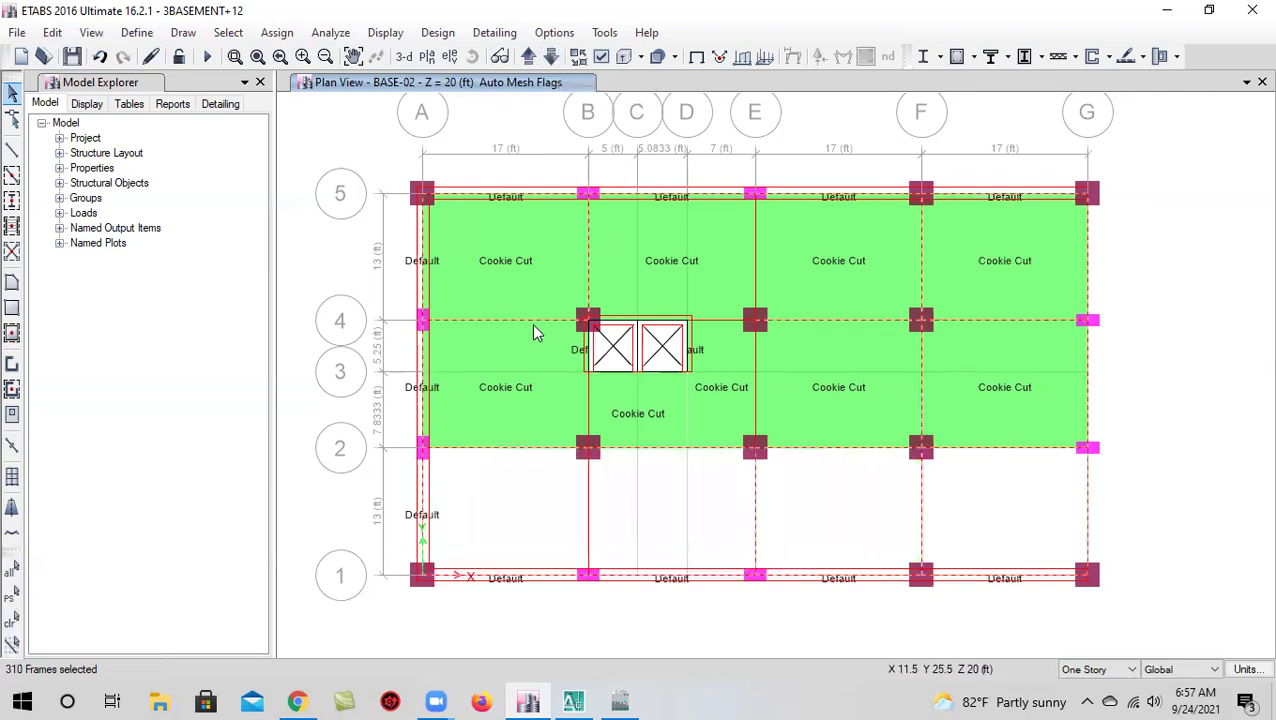
left_click(590, 262)
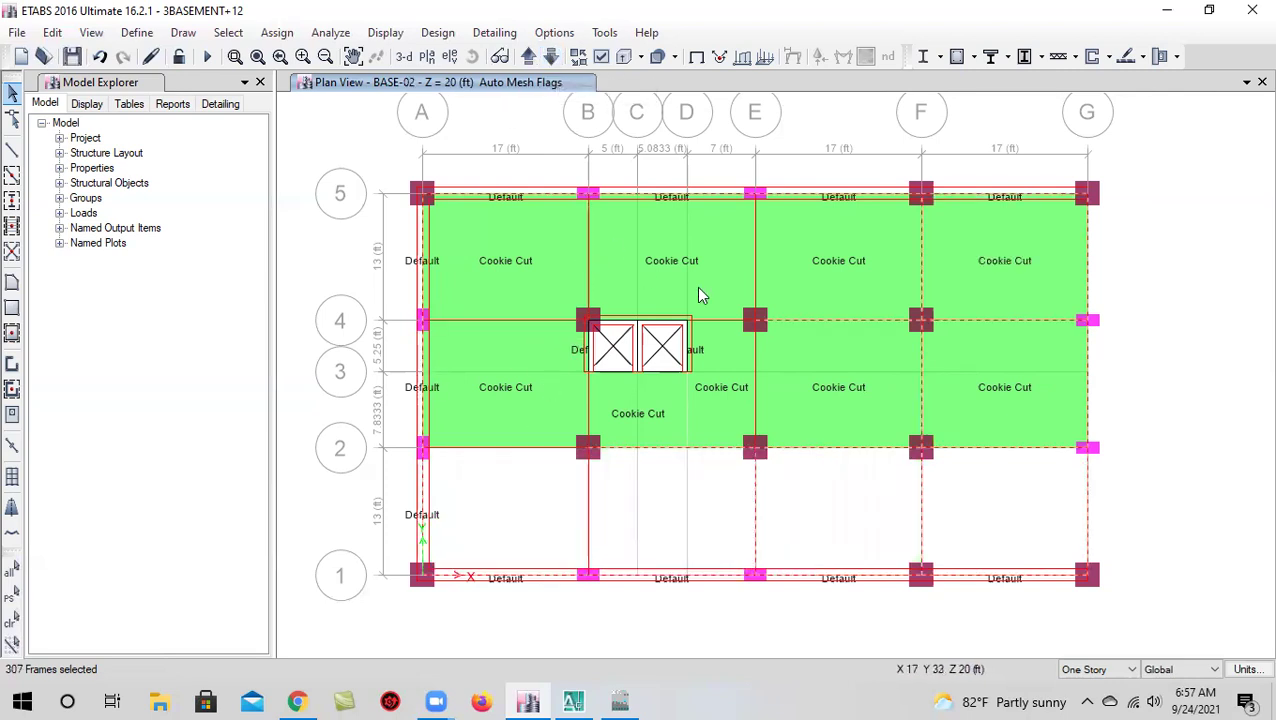
left_click(799, 448)
left_click(816, 319)
left_click(758, 500)
left_click(925, 250)
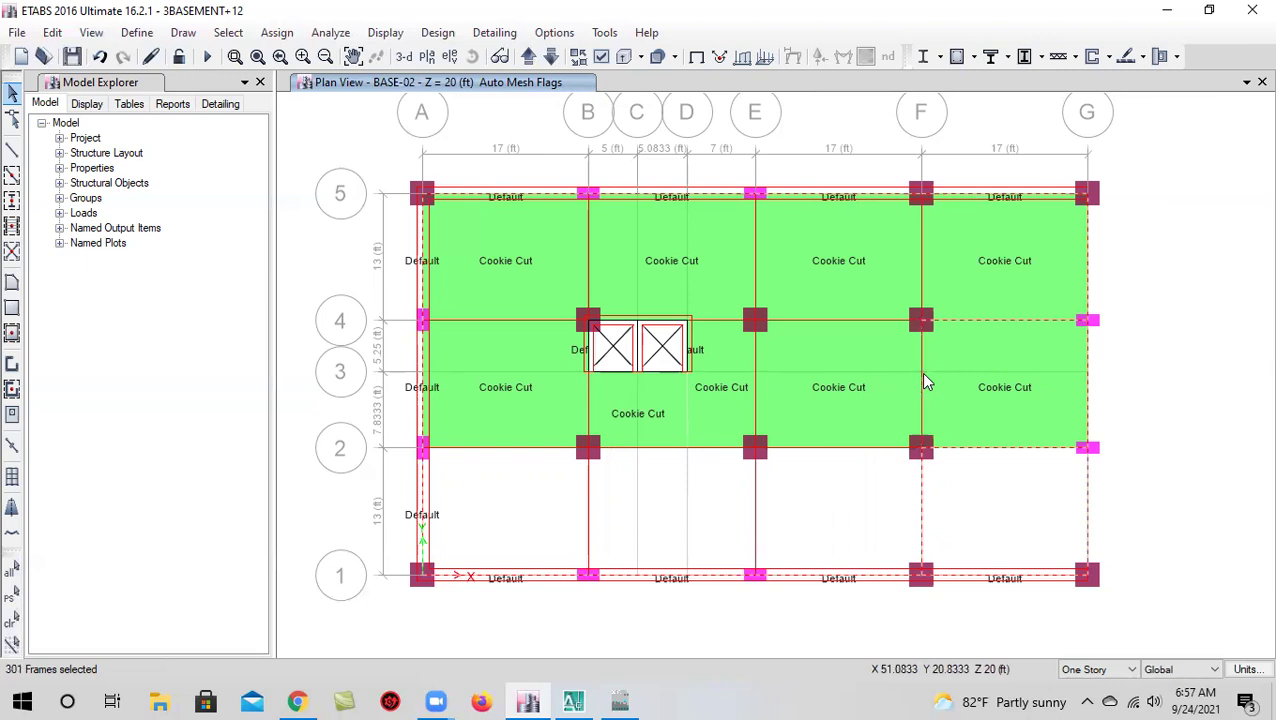
On the BASE-02 story, deselect the beams on F (1–2), on 2 and 4 (F–G), and on G (1–2 and 4–5)
left_click(925, 515)
left_click(988, 322)
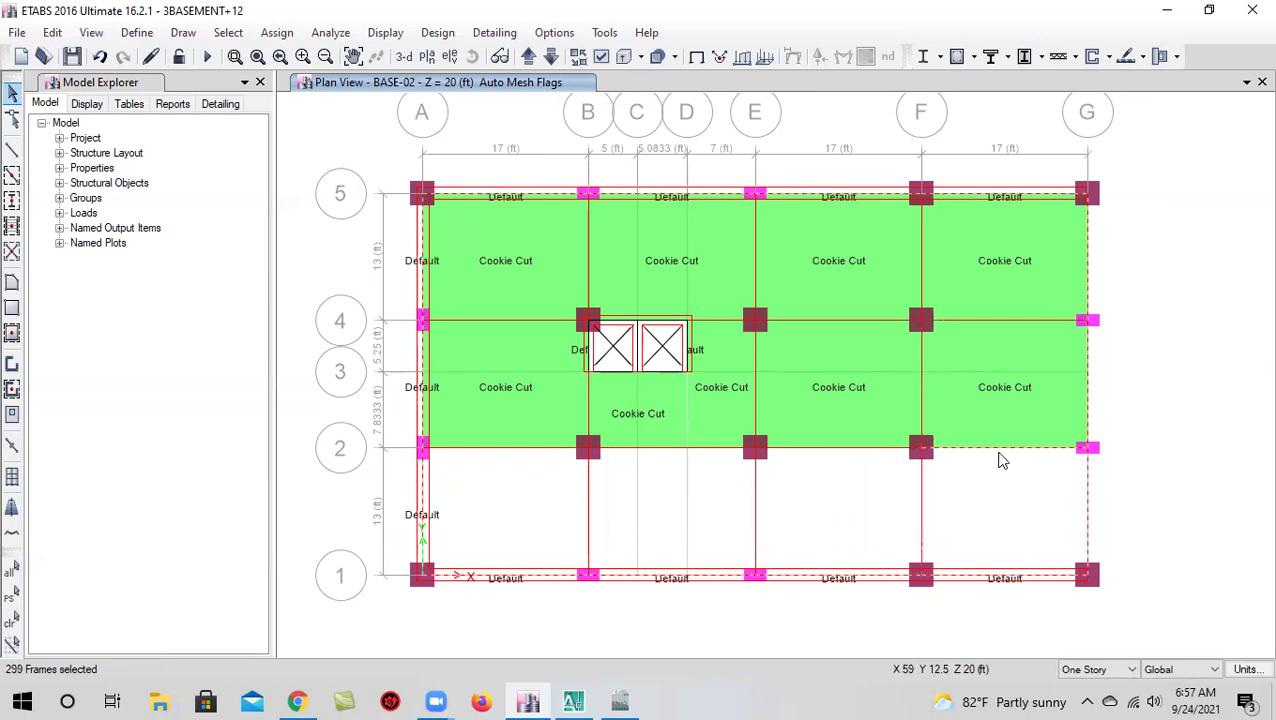
left_click(999, 449)
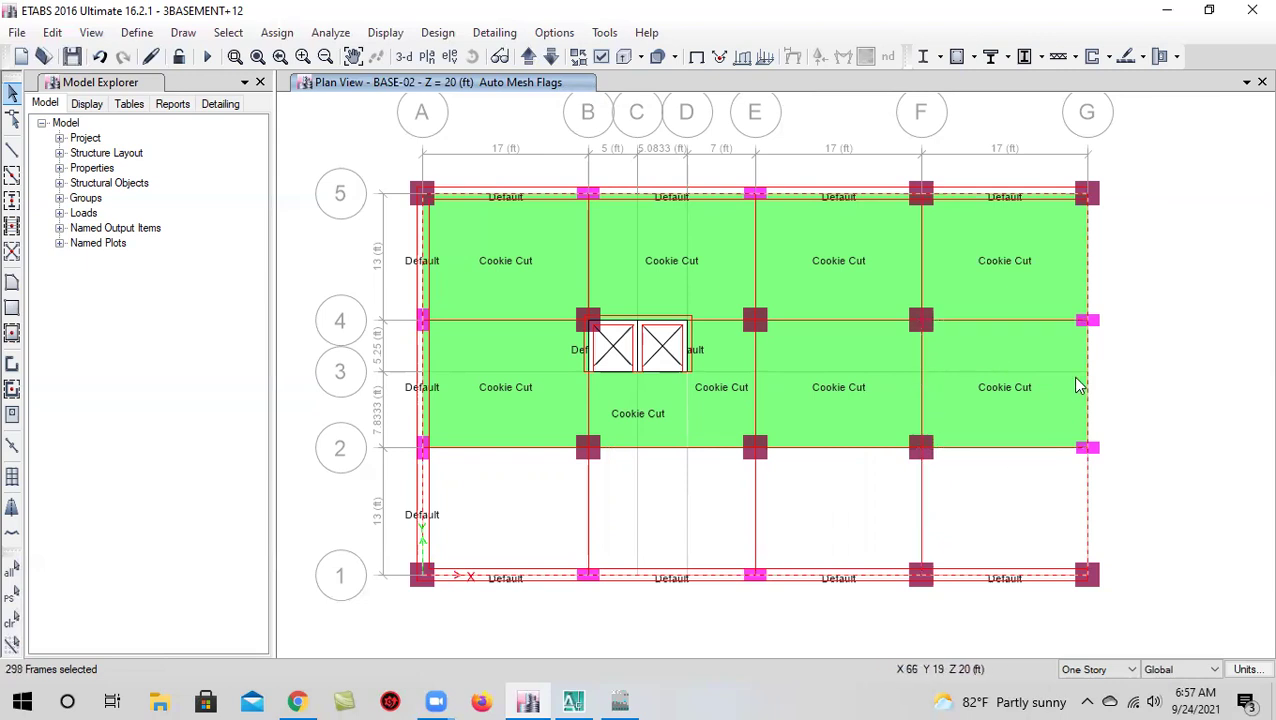
left_click(1089, 258)
left_click(1088, 515)
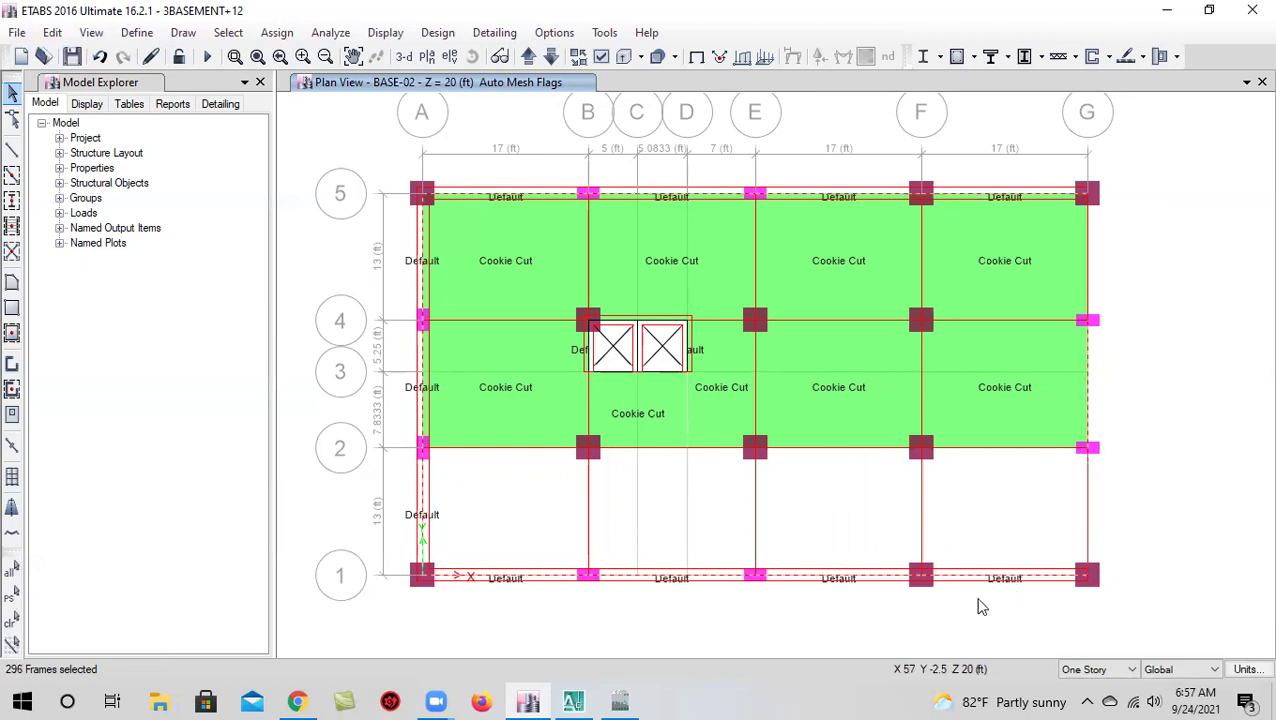
On the BASE-02 story, deselect all beams along grid 1 from A to G
left_click(1030, 579)
left_click(866, 579)
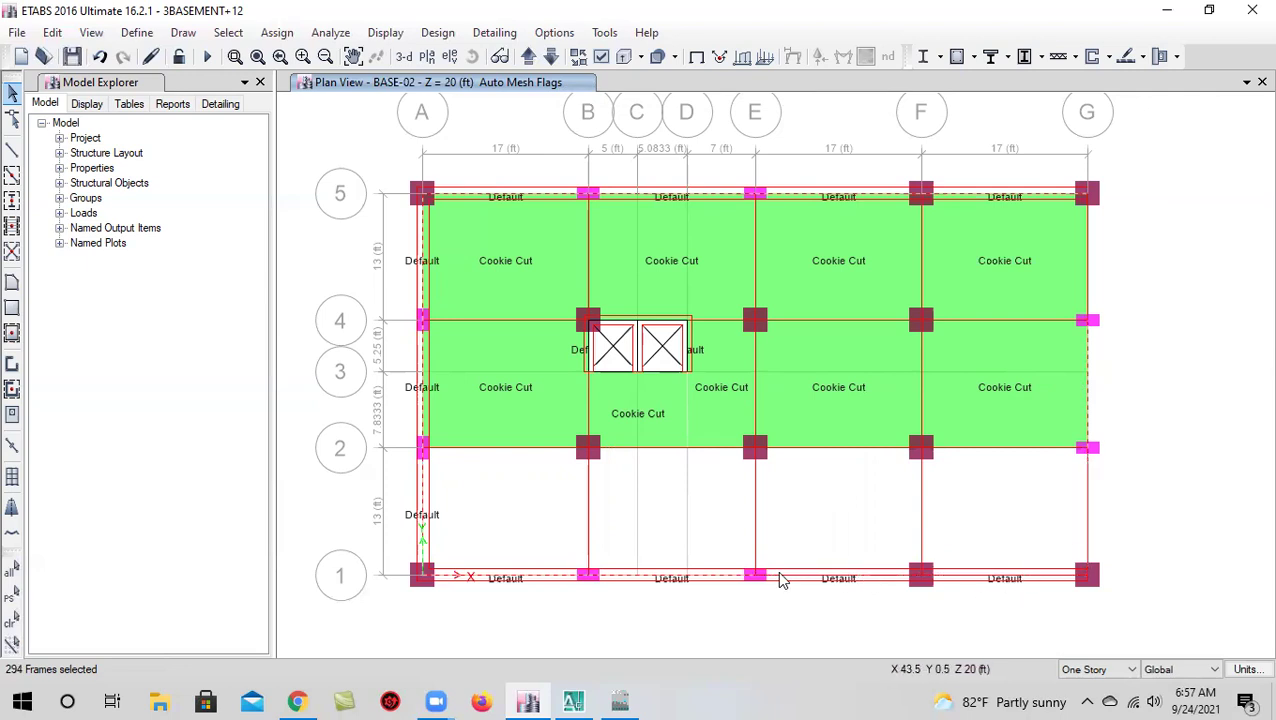
left_click(707, 579)
left_click(548, 579)
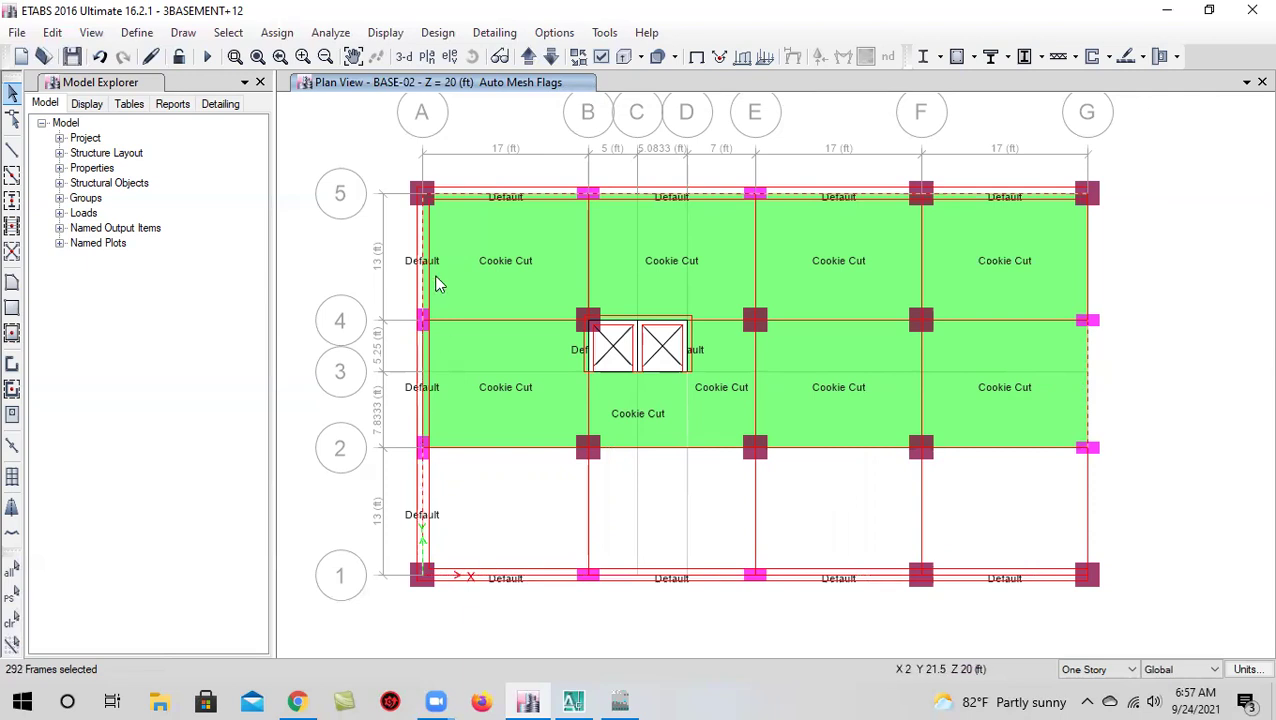
On the BASE-02 story, deselect the beams on A (2–5), all beams along grid 5, and the beam on G (2–4)
left_click(426, 237)
left_click(424, 475)
left_click(562, 193)
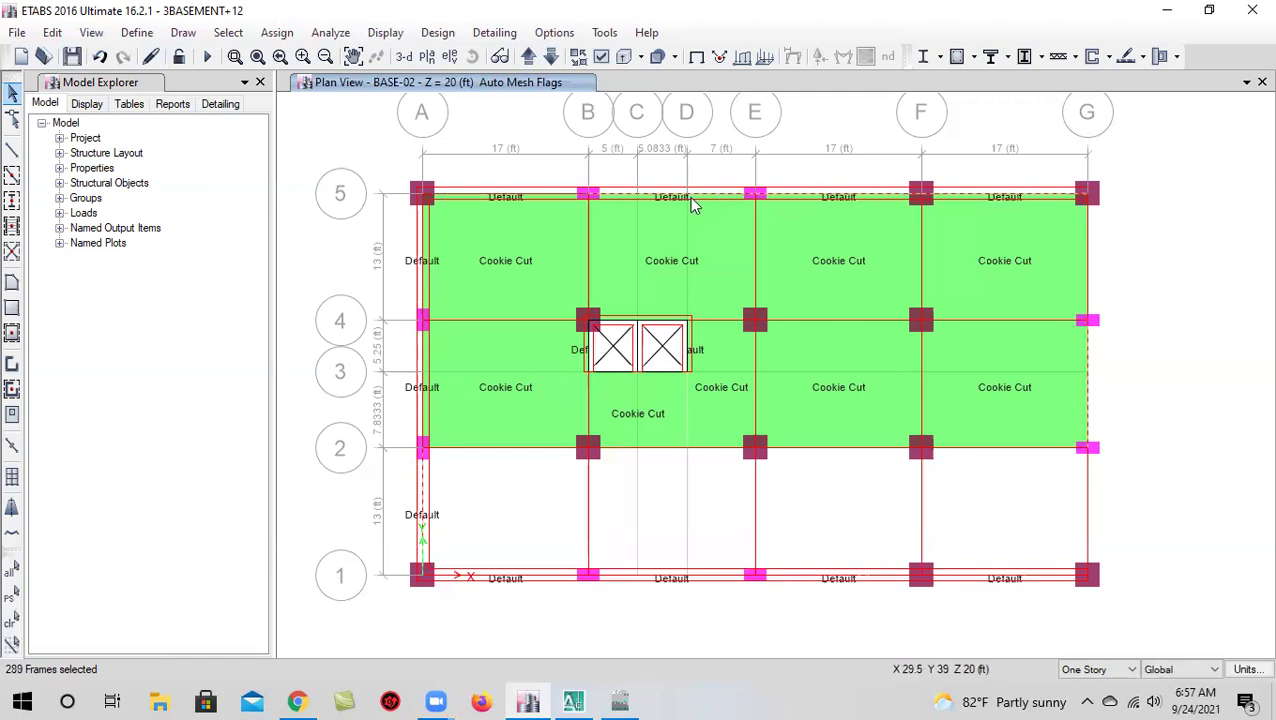
left_click(838, 197)
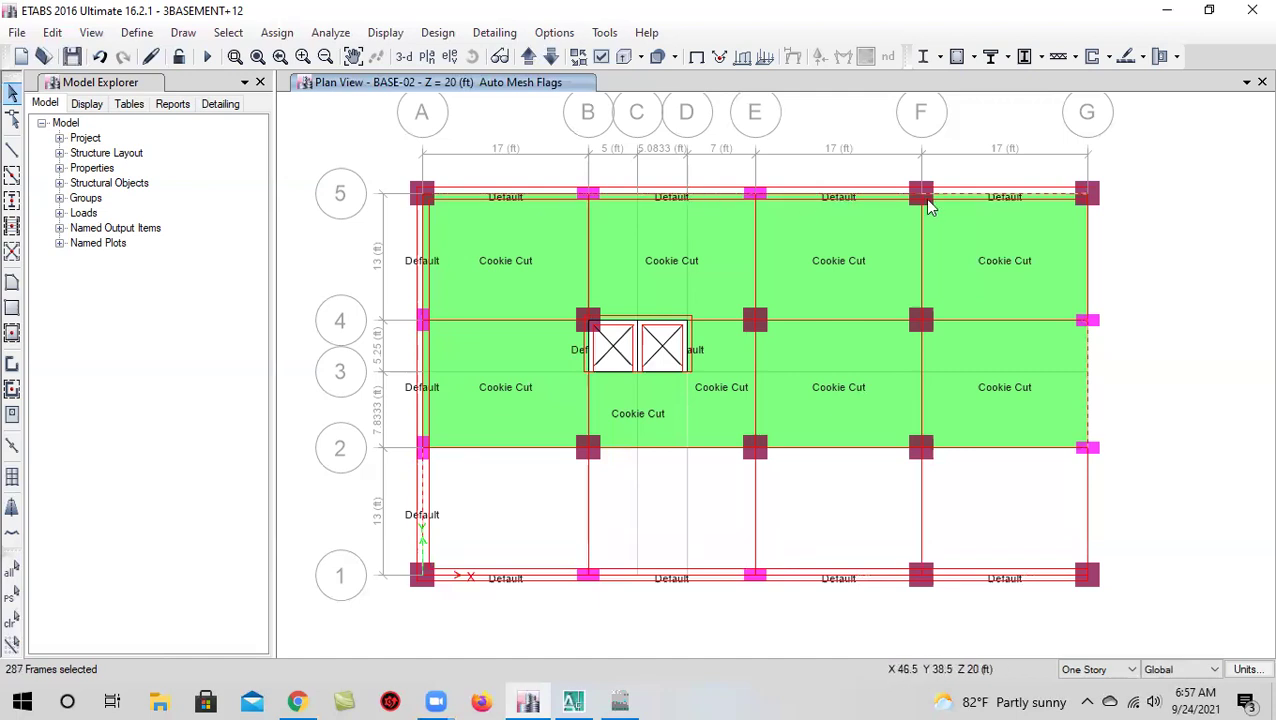
left_click(971, 199)
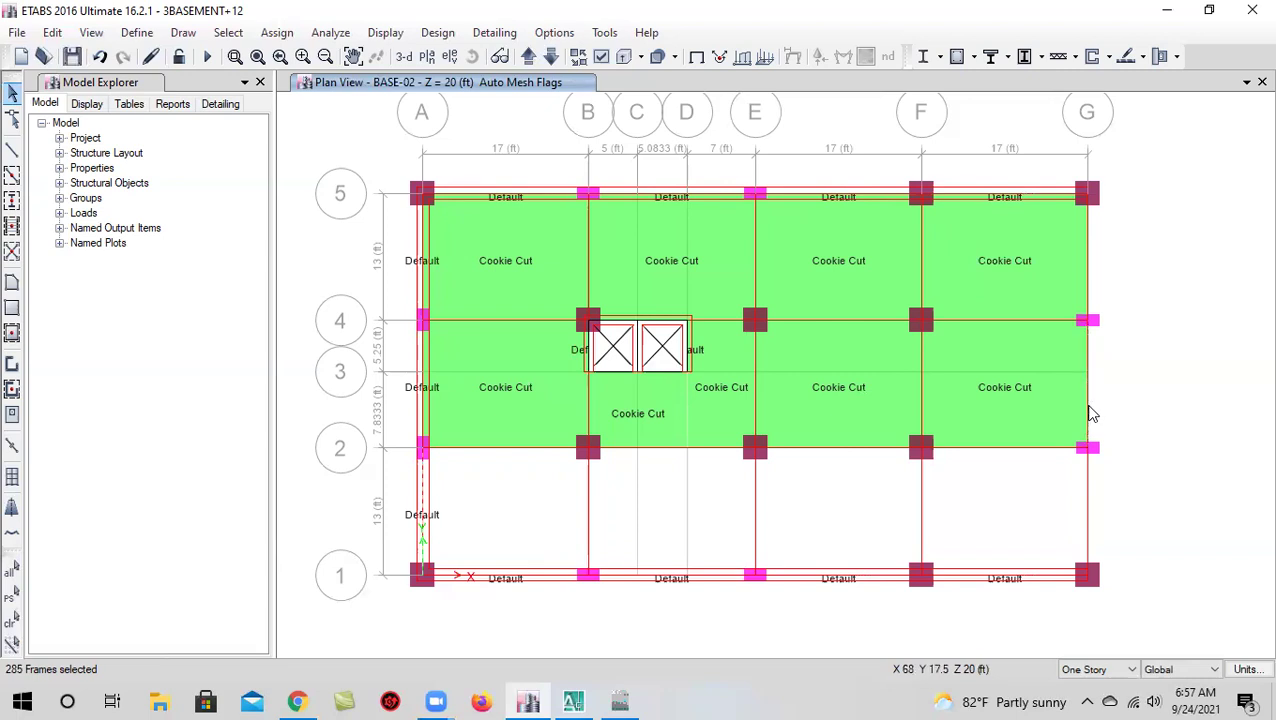
On the BASE-03 story, deselect the beams on 2 (A–E), B and E (1–2), and 1 (A–E)
left_click(551, 57)
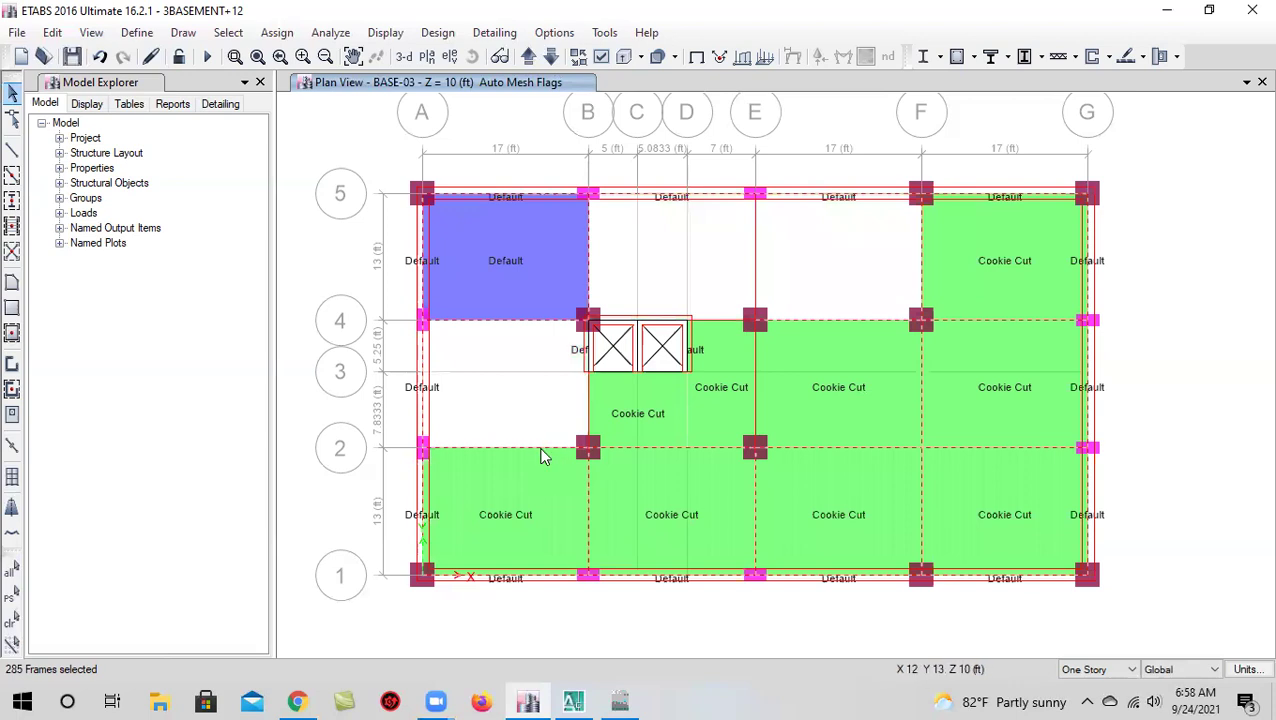
left_click(730, 447)
left_click(755, 503)
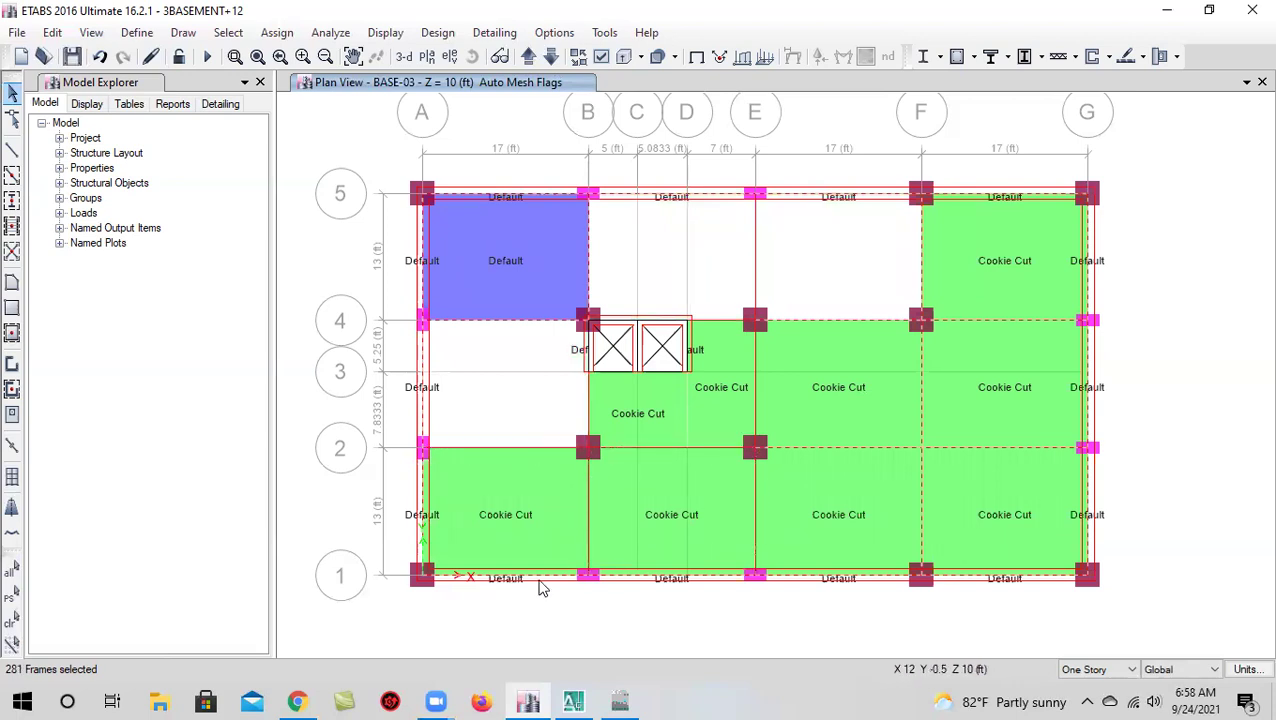
left_click(612, 577)
left_click(621, 571)
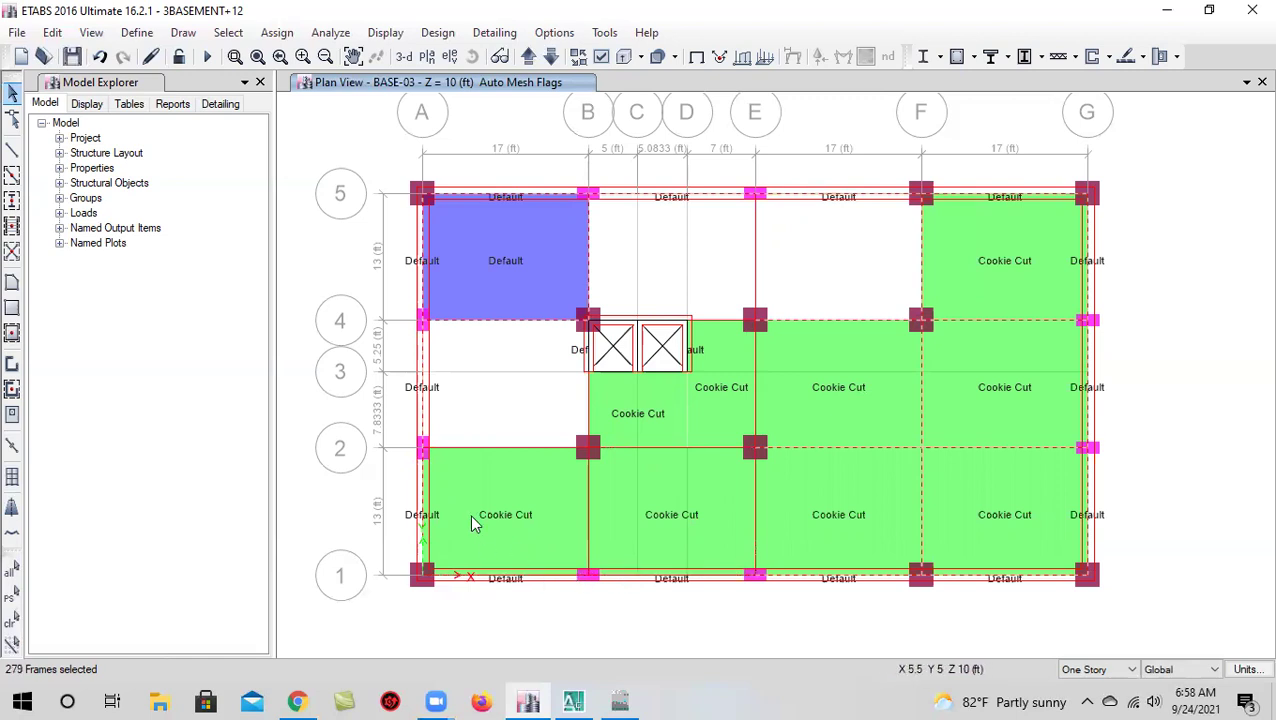
On the BASE-03 story, deselect the beams on A (1–5), 4 (A–B) and B (4–5)
left_click(423, 484)
left_click(422, 418)
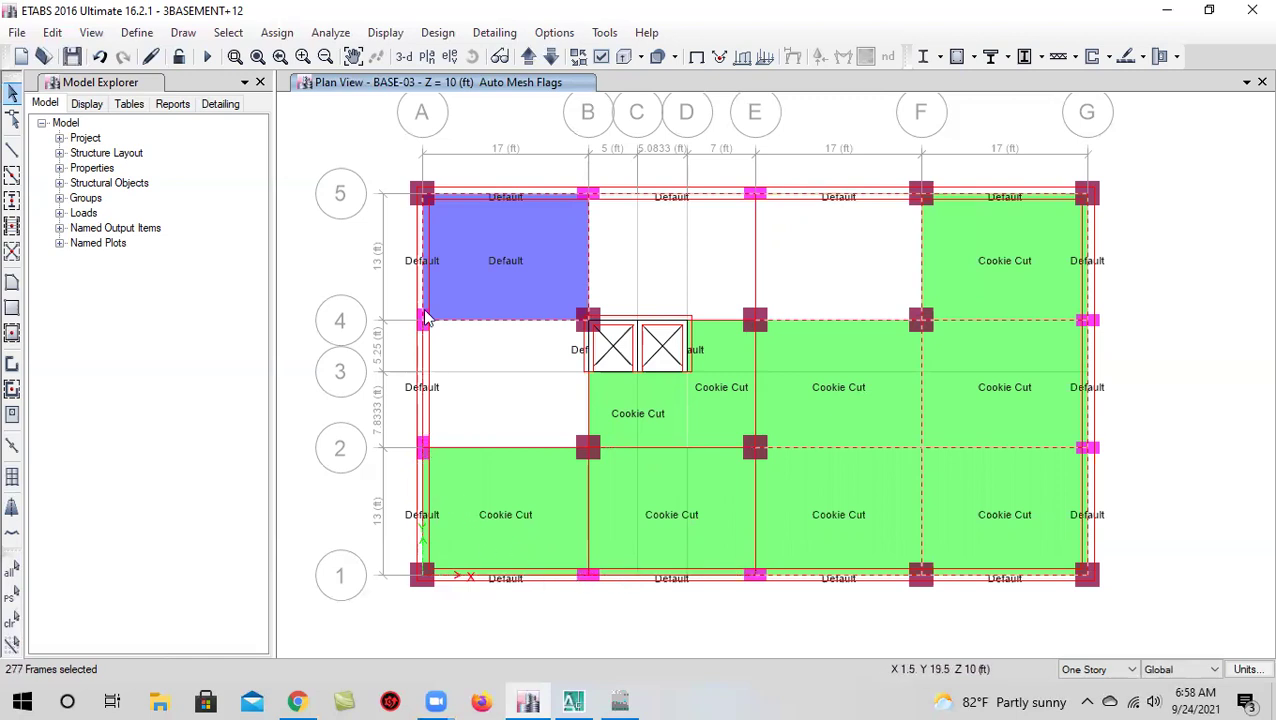
left_click(423, 286)
left_click(589, 291)
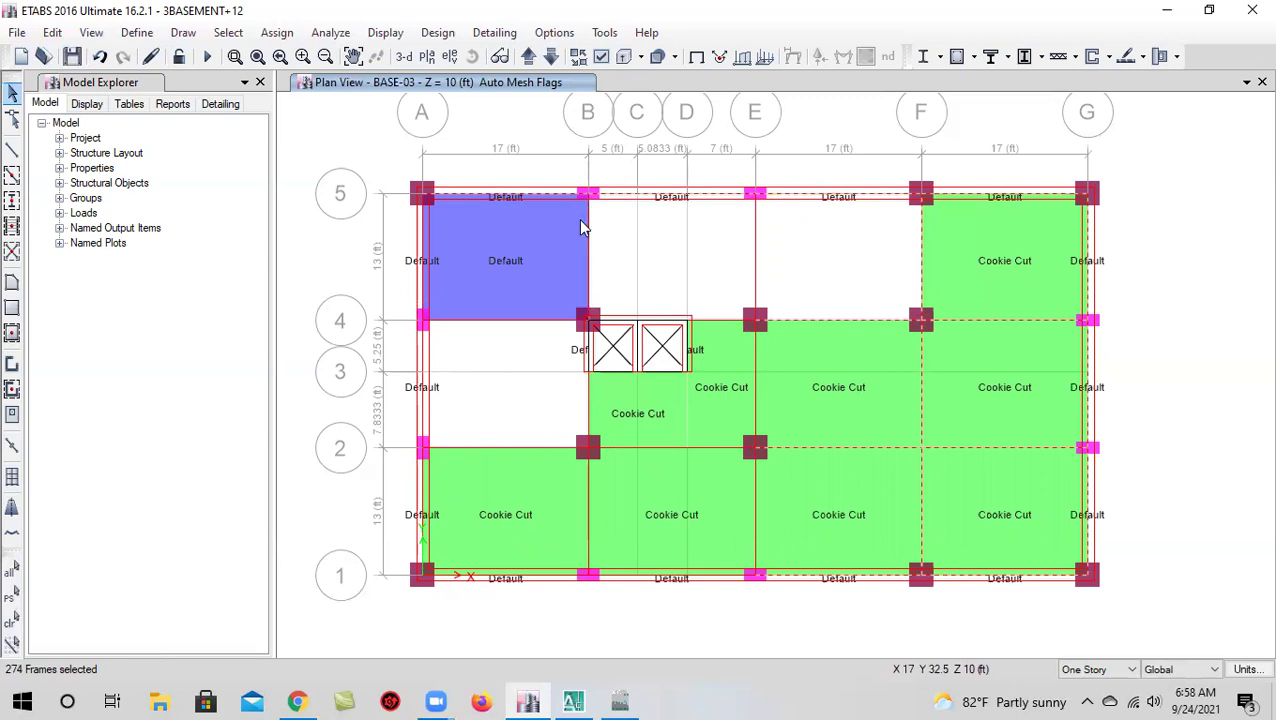
On the BASE-03 story, deselect all beams along grid 5 and those on 4 and 2 (E–G) and F (1–4)
left_click(567, 196)
left_click(806, 195)
left_click(813, 320)
left_click(975, 197)
left_click(995, 322)
left_click(922, 480)
left_click(952, 450)
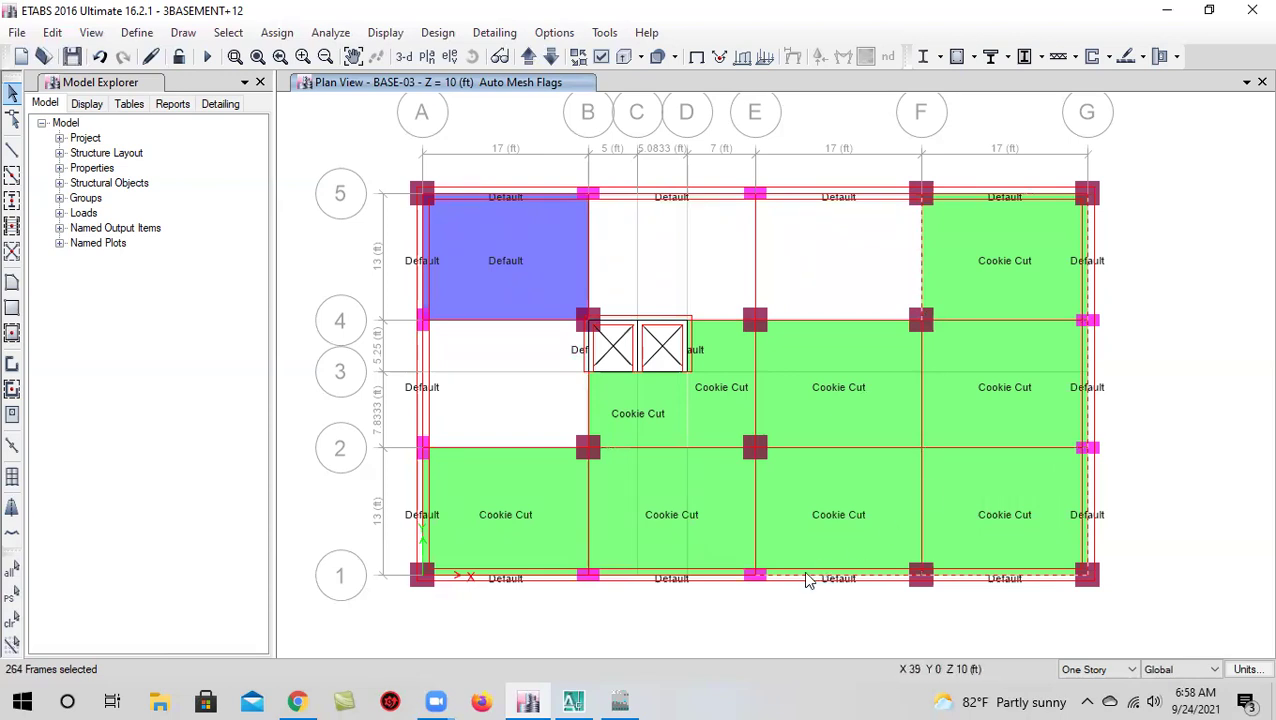
On the BASE-03 story, deselect the beams on 1 (E–G) and G (1–4)
left_click(970, 586)
left_click(1084, 521)
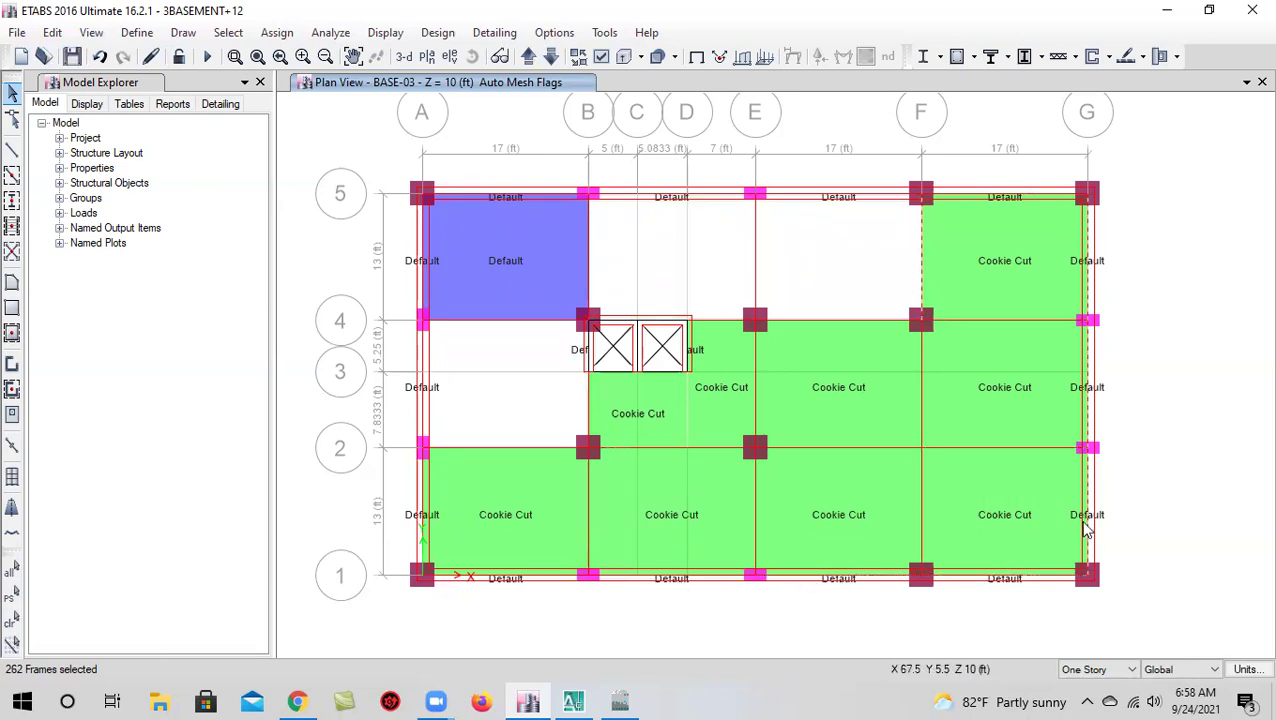
left_click(1086, 397)
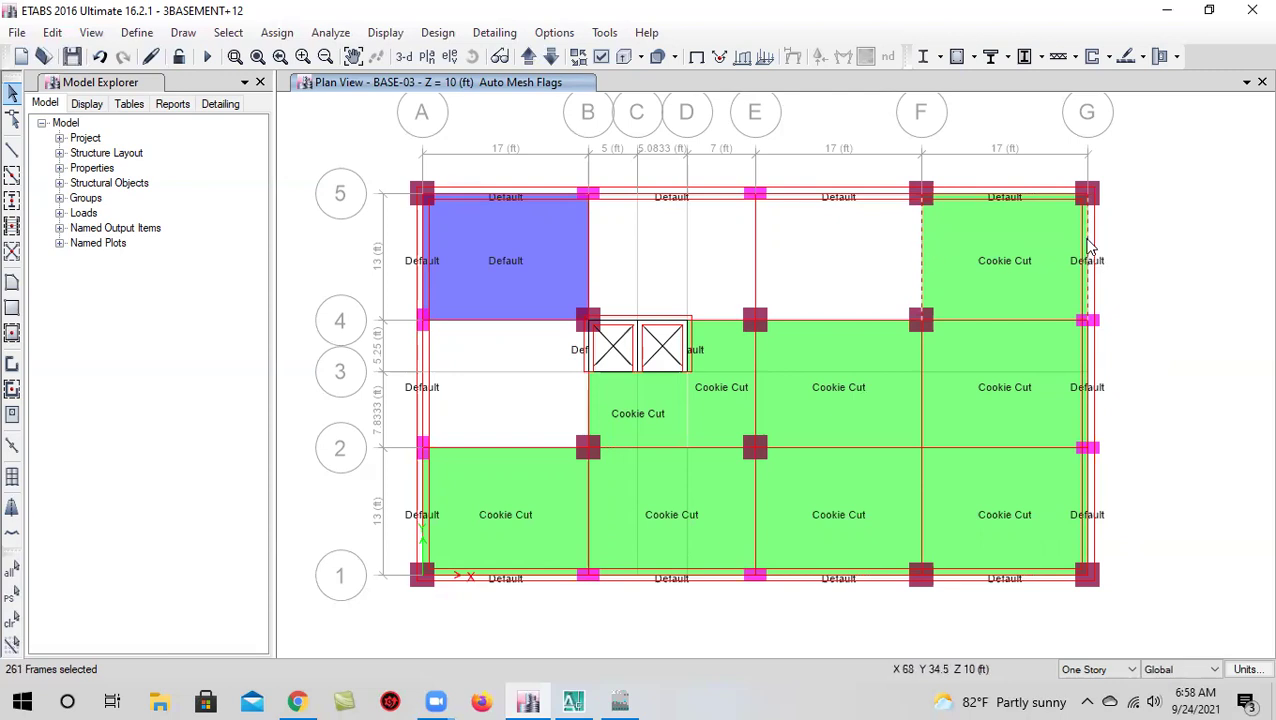
left_click(924, 262)
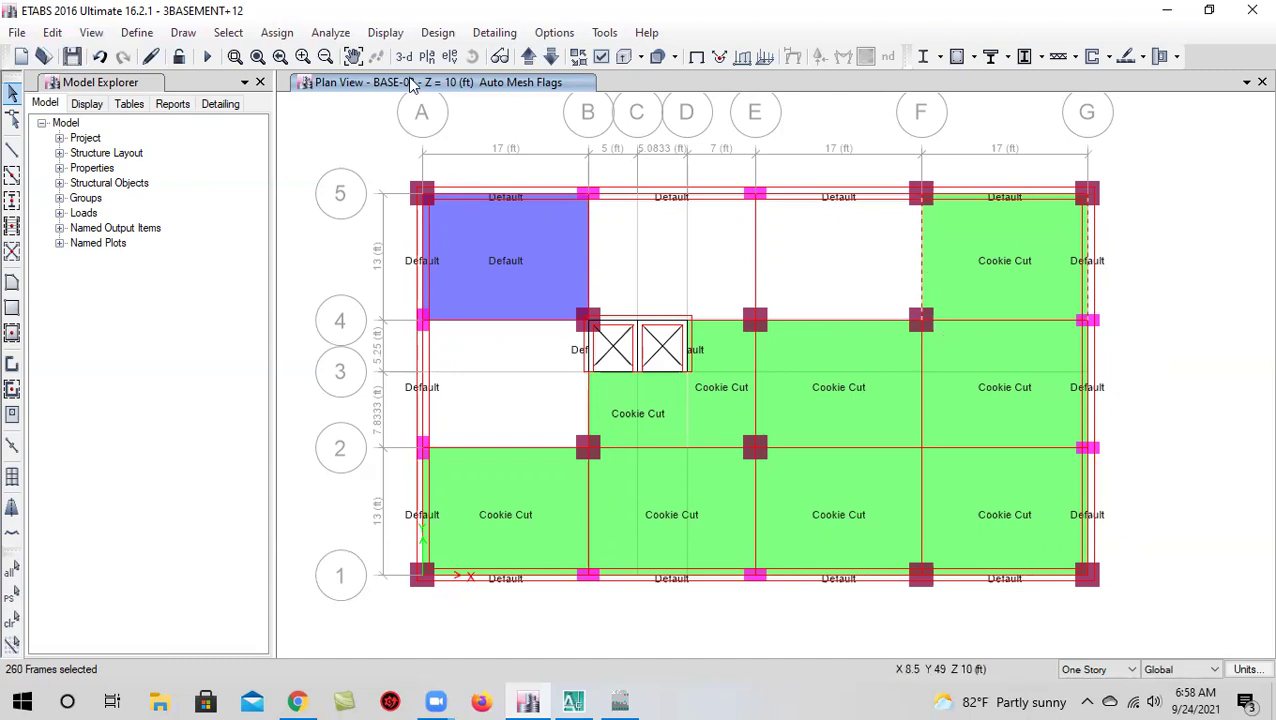
Check the Base level plan, switch to the 3-D view of the building and save the model
left_click(553, 57)
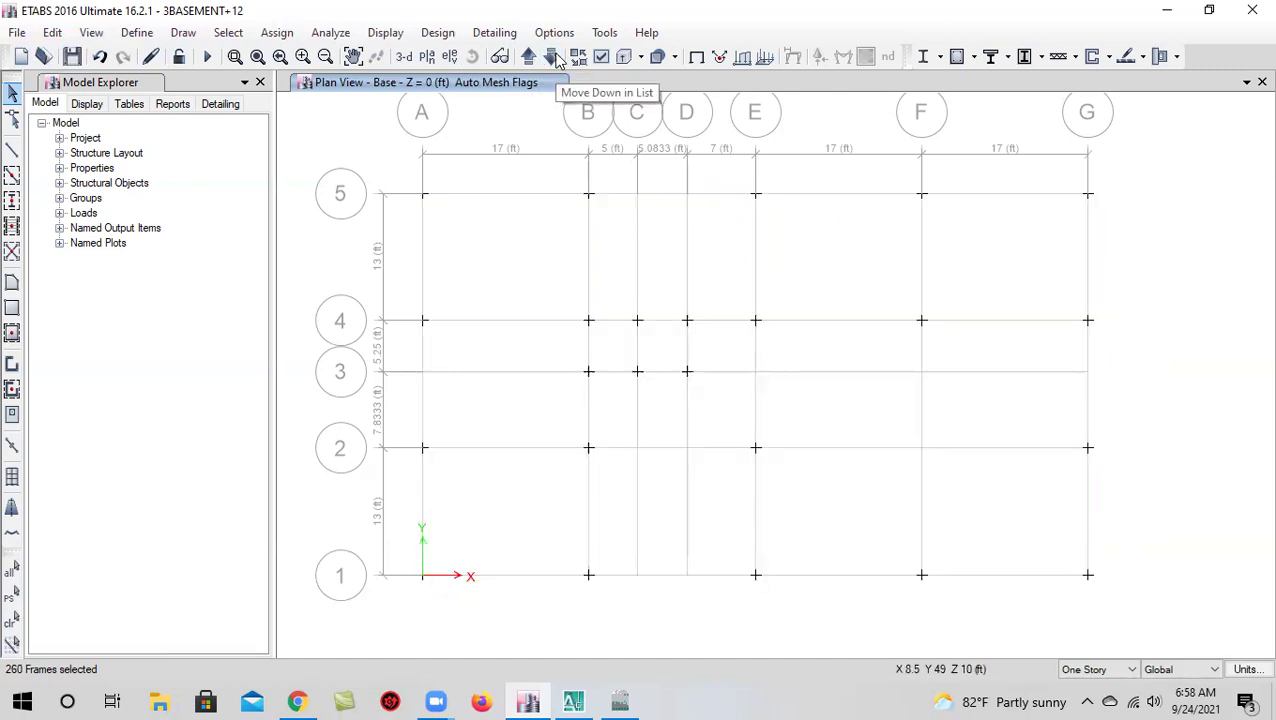
left_click(528, 57)
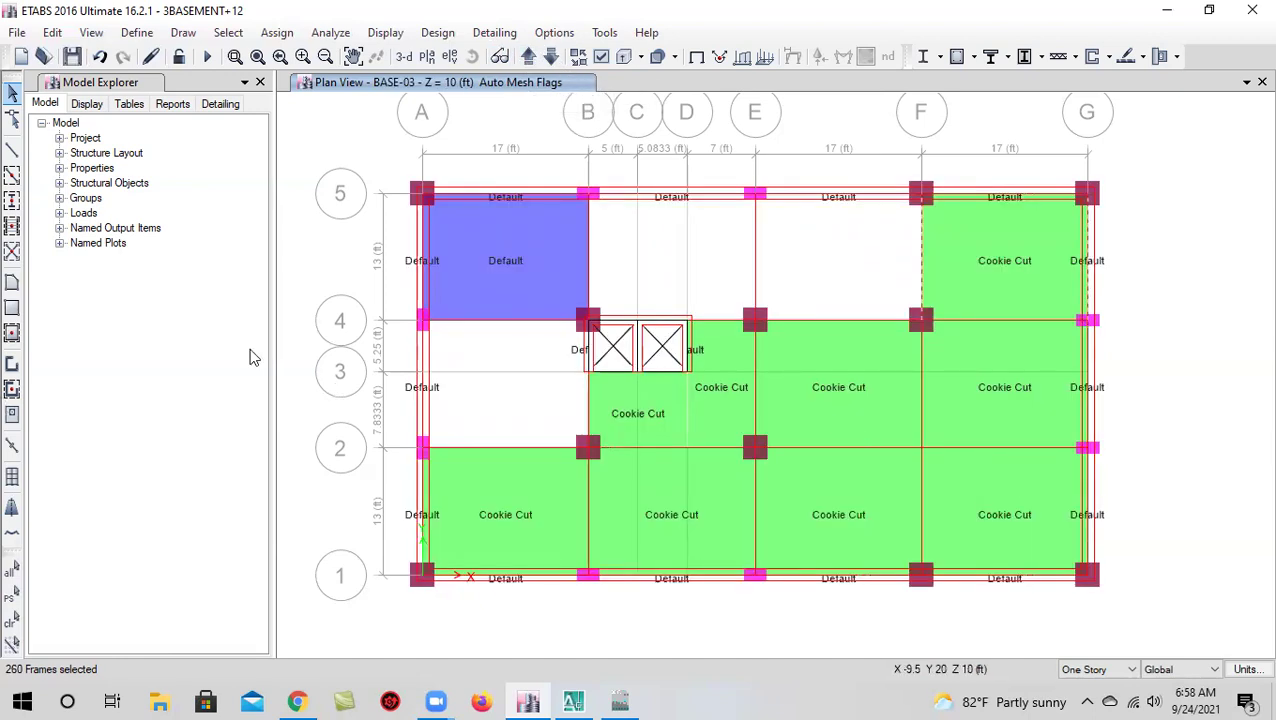
left_click(404, 56)
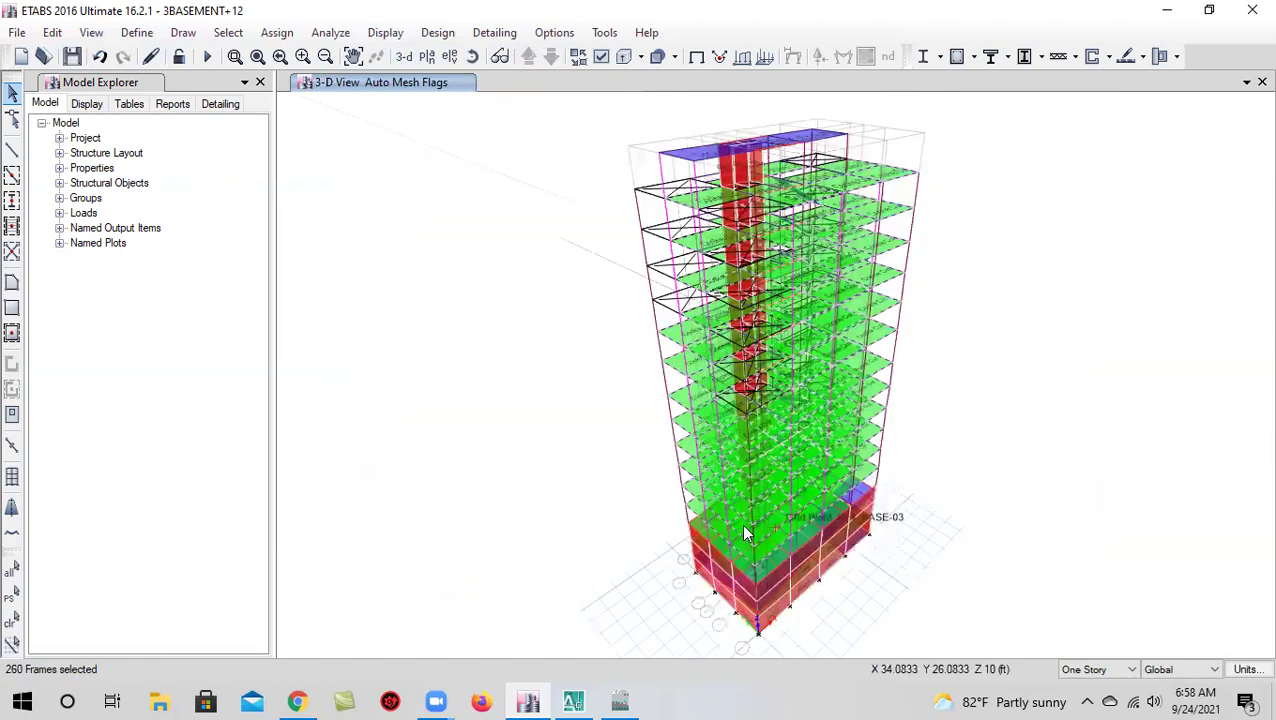
left_click(72, 56)
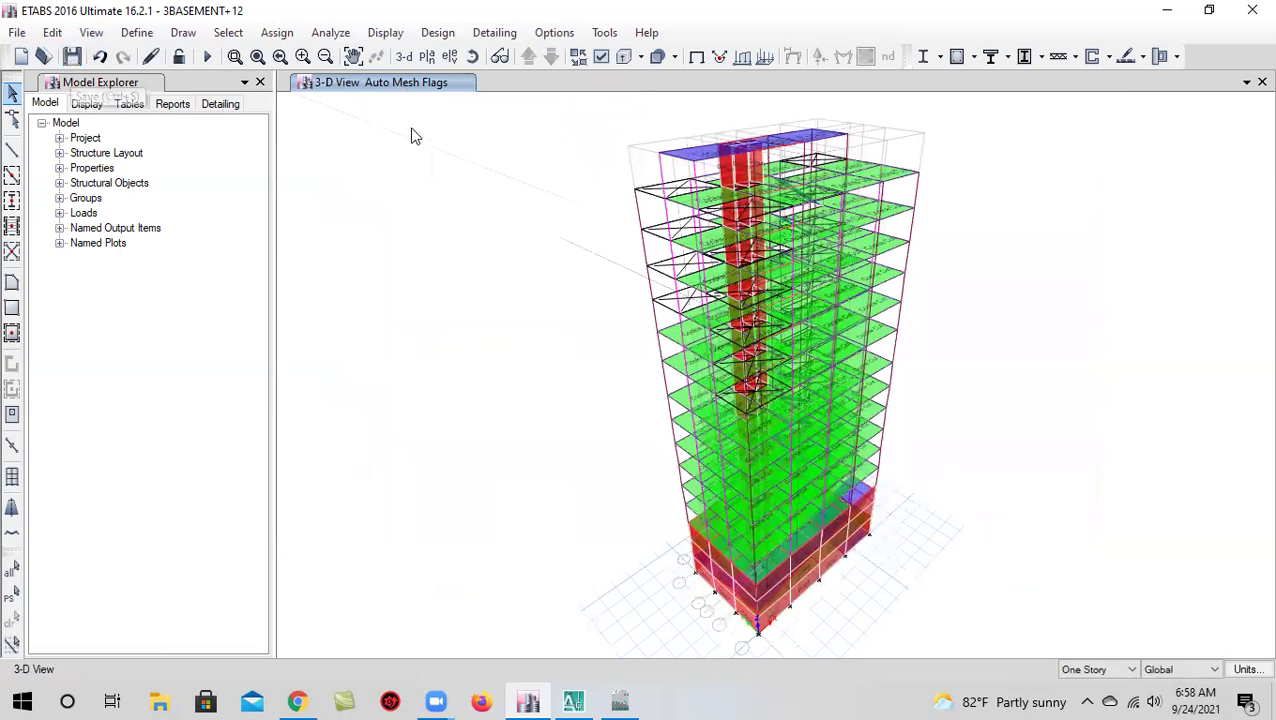
Examine the basement stories and upper floors of the 3-D model from several angles
left_click(472, 56)
left_click_drag(934, 515, 638, 522)
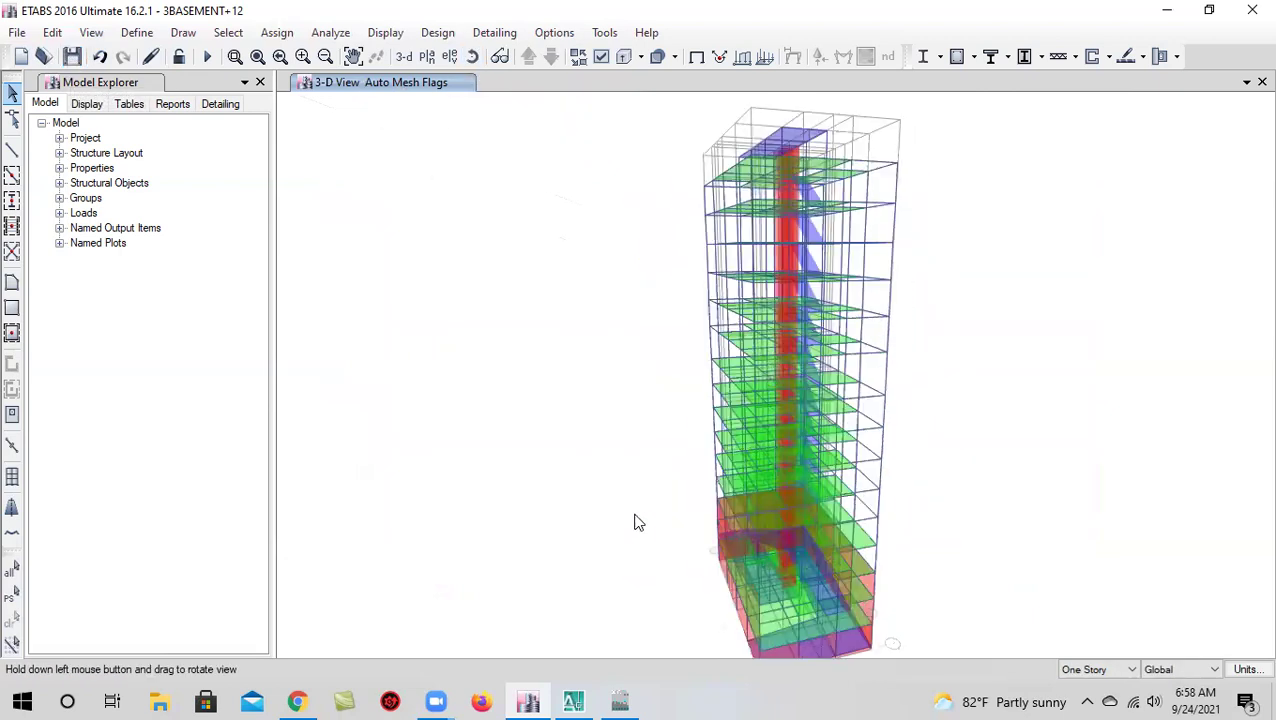
scroll(888, 580, "up", 5)
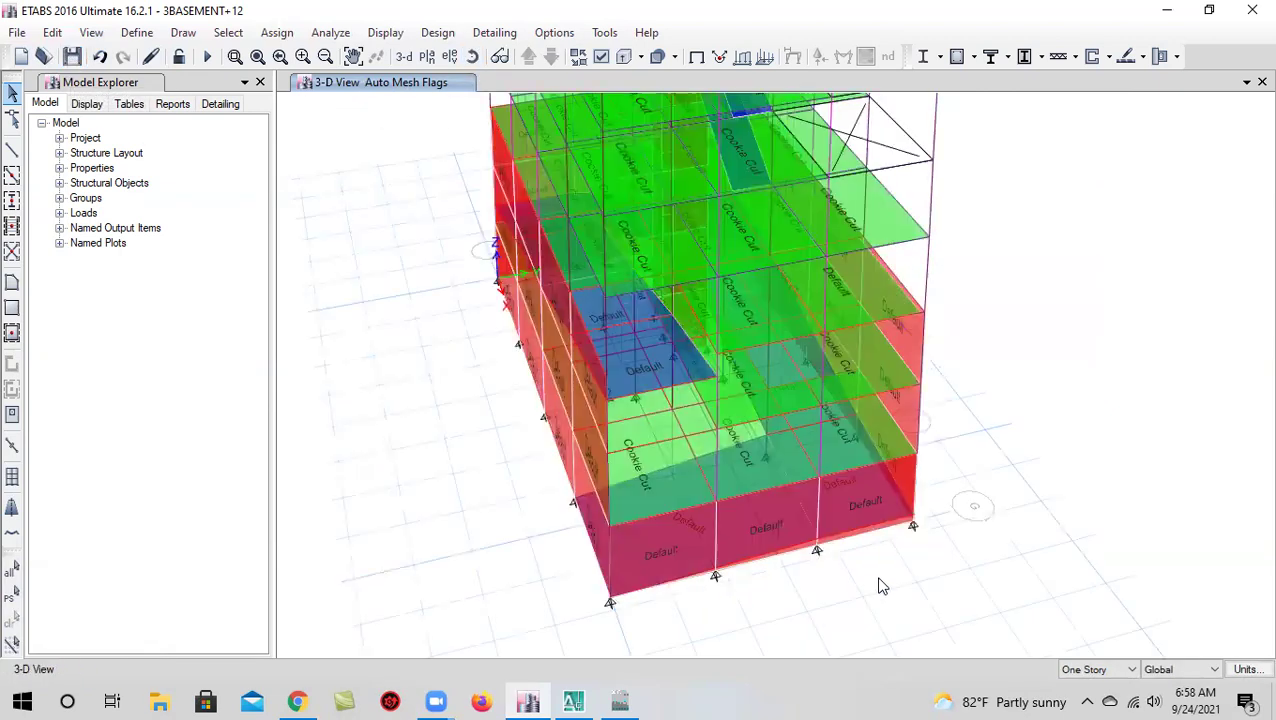
scroll(780, 560, "down", 4)
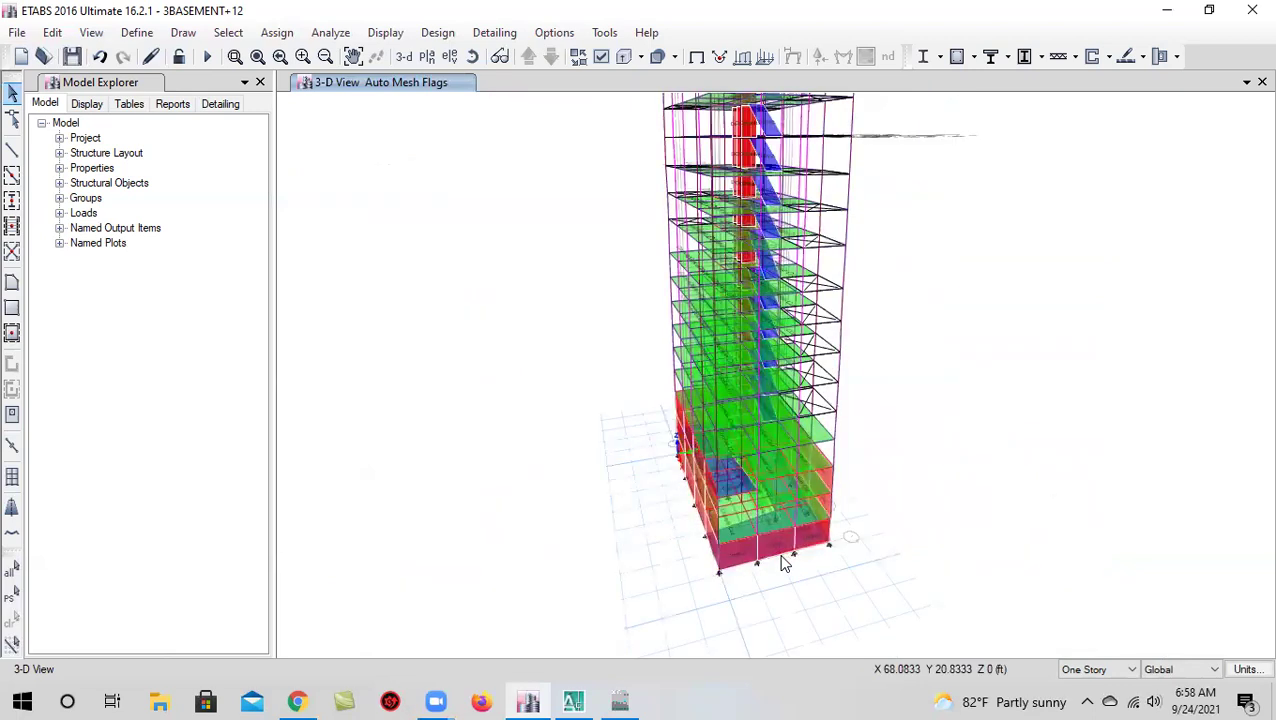
scroll(778, 565, "up", 3)
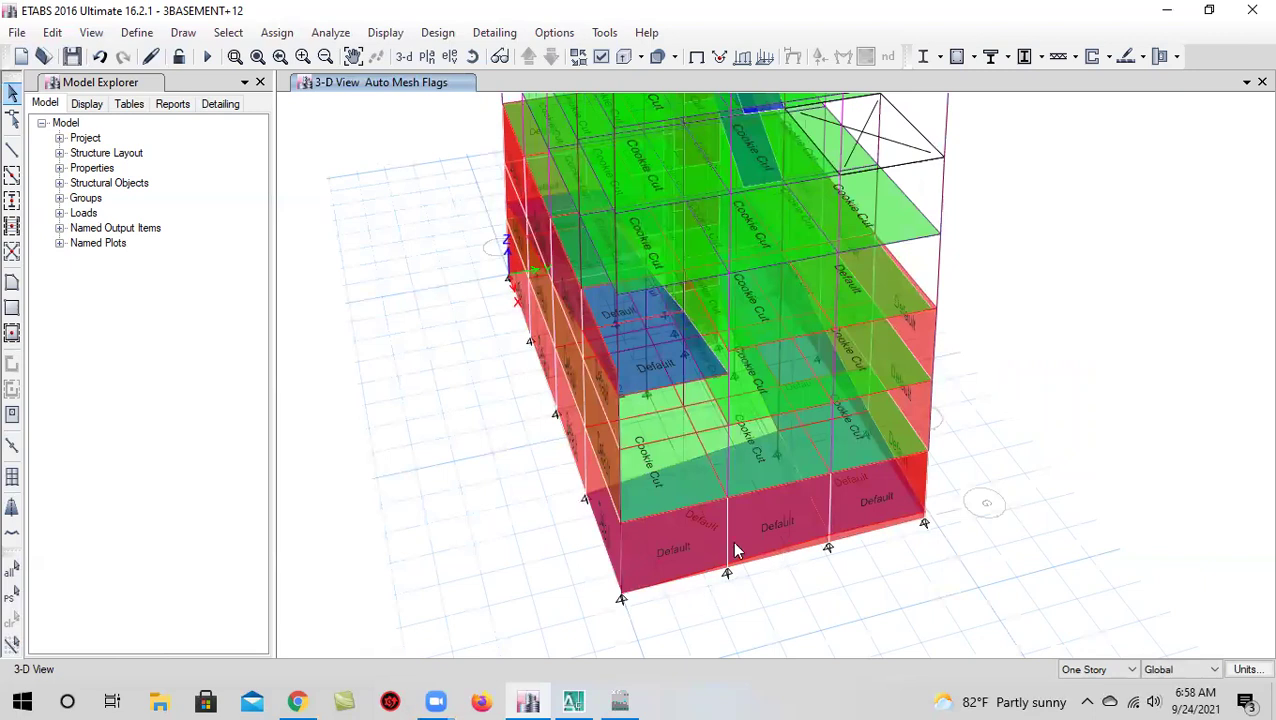
scroll(758, 572, "down", 4)
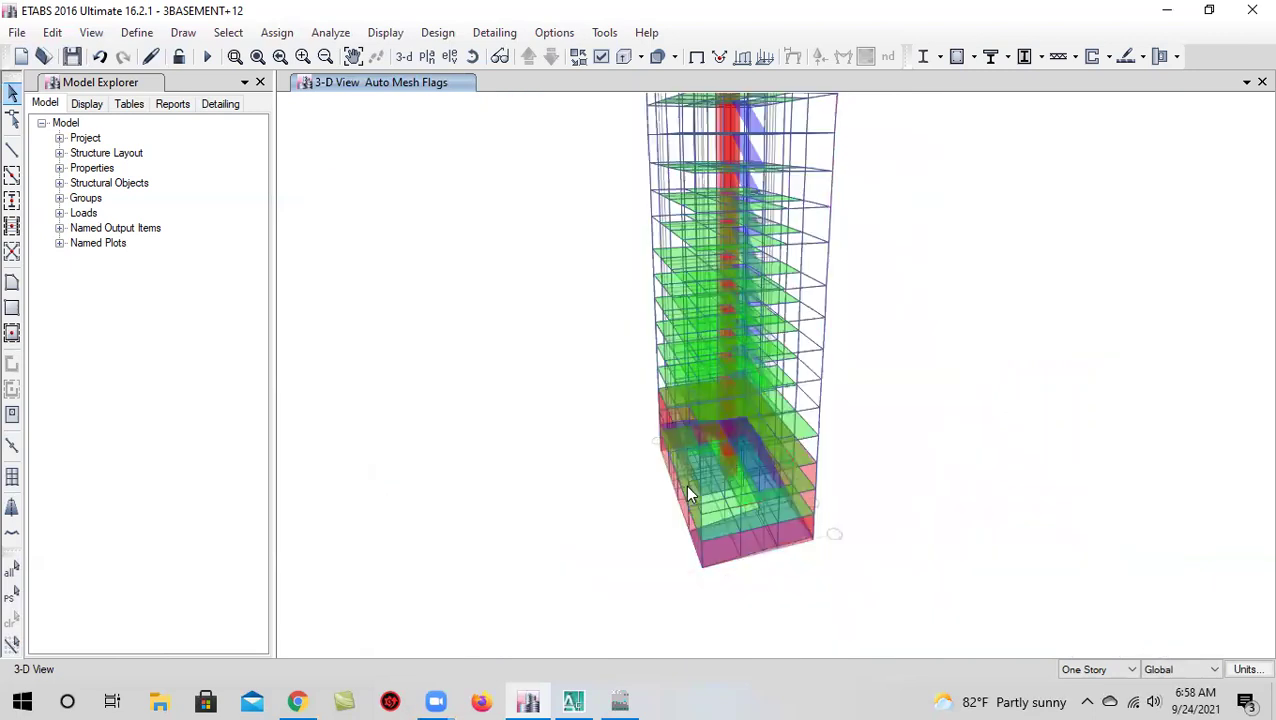
left_click(472, 56)
left_click_drag(740, 611, 763, 664)
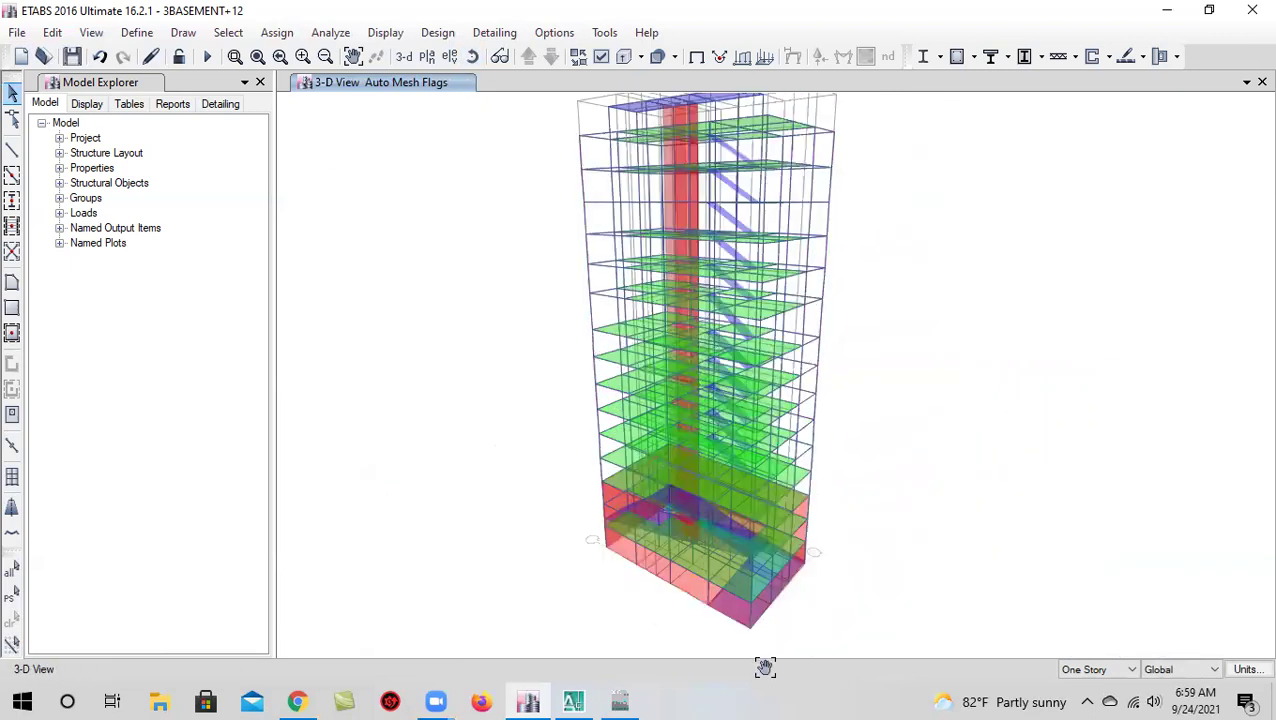
left_click(472, 56)
left_click_drag(829, 433, 817, 548)
scroll(817, 180, "up", 5)
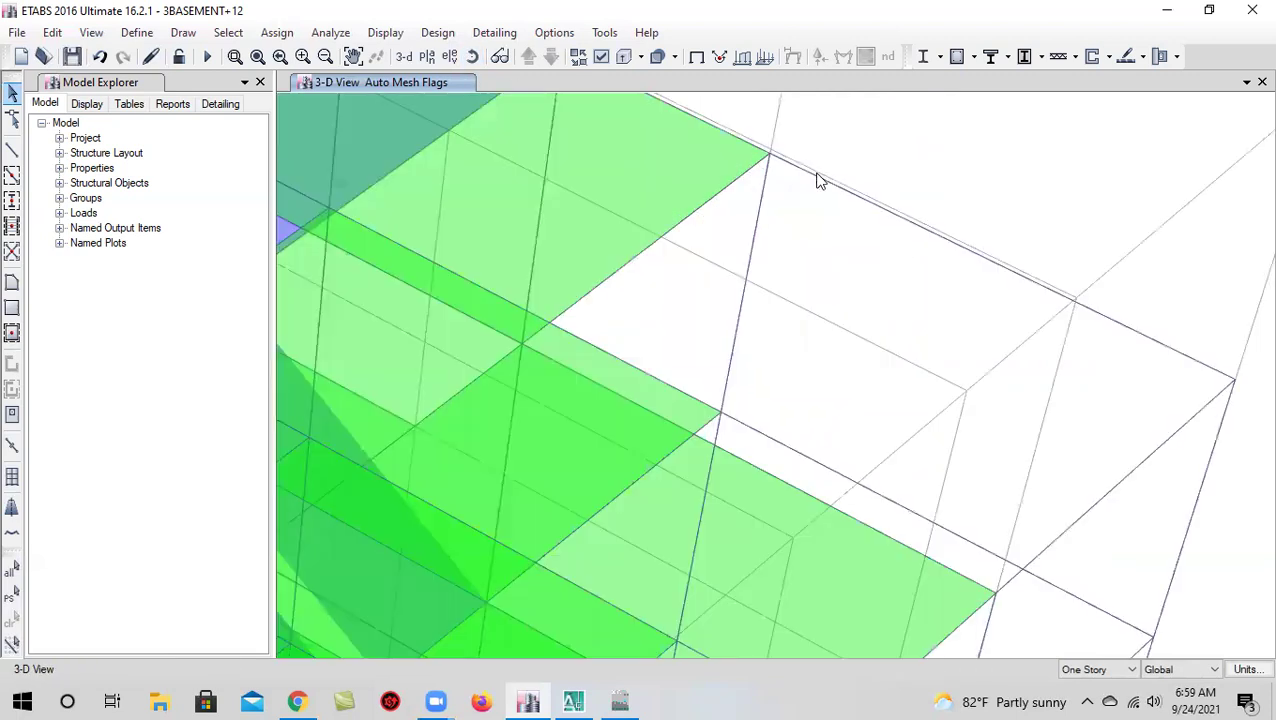
scroll(832, 196, "down", 5)
Restore the previous beam selection and assign it a 0.35 kip/ft uniform gravity load under the Dead pattern, replacing existing loads
left_click(11, 597)
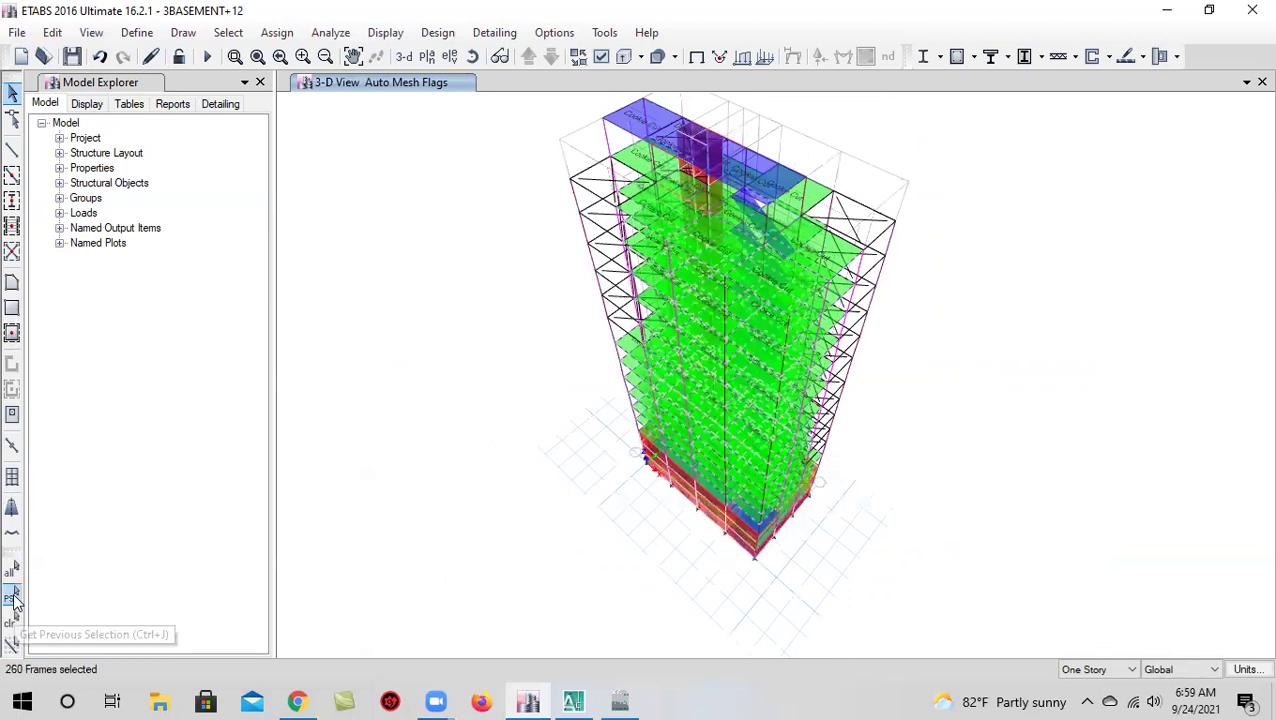
middle_click_drag(532, 330, 530, 356)
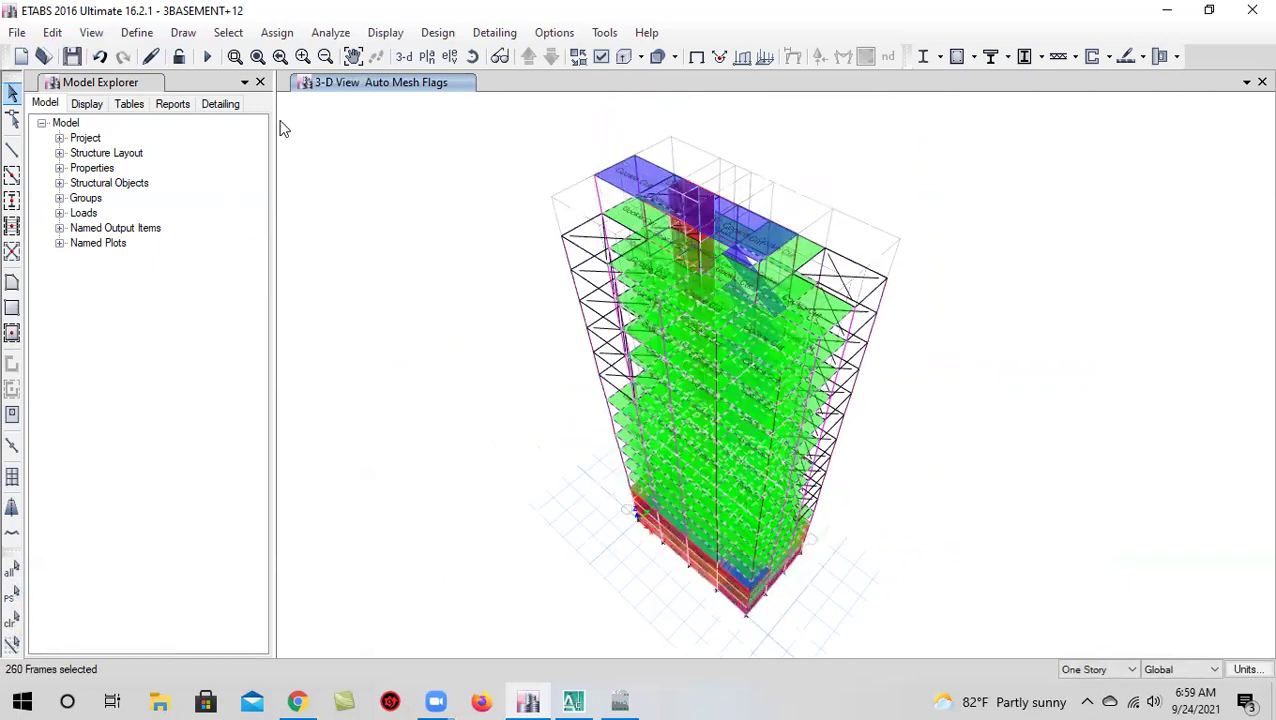
left_click(270, 34)
mouse_move(365, 207)
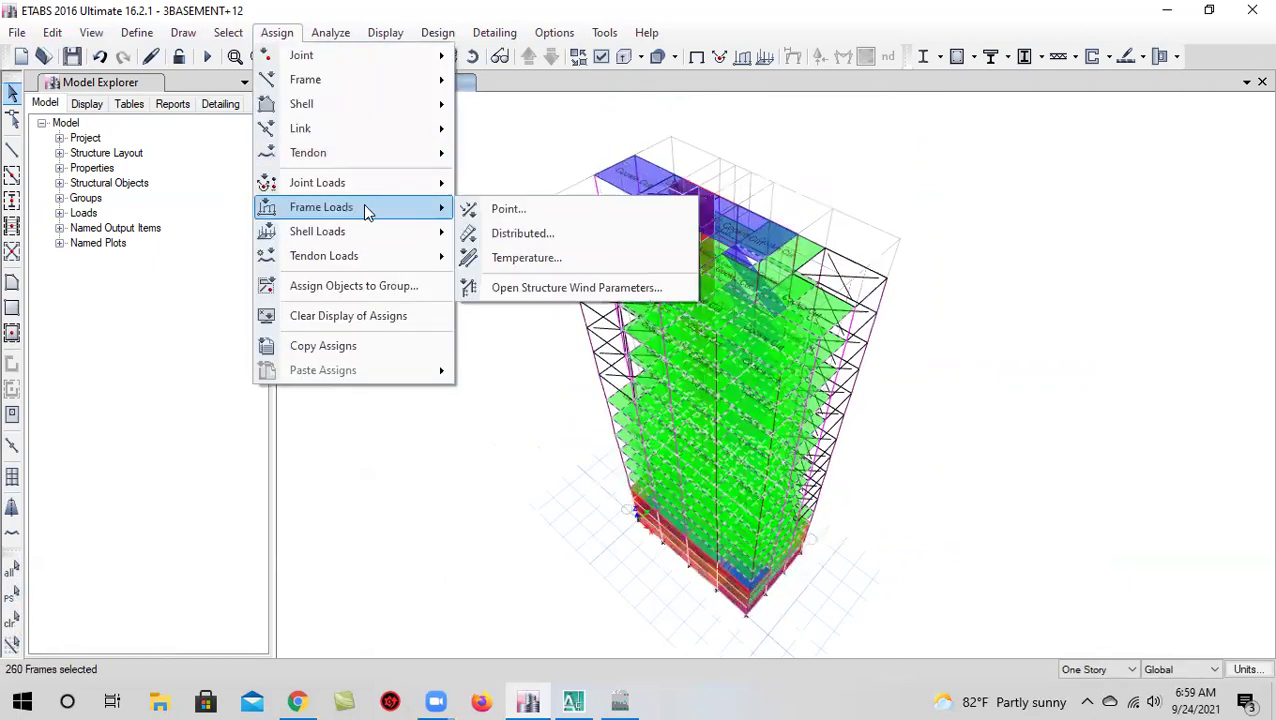
left_click(570, 236)
left_click(476, 504)
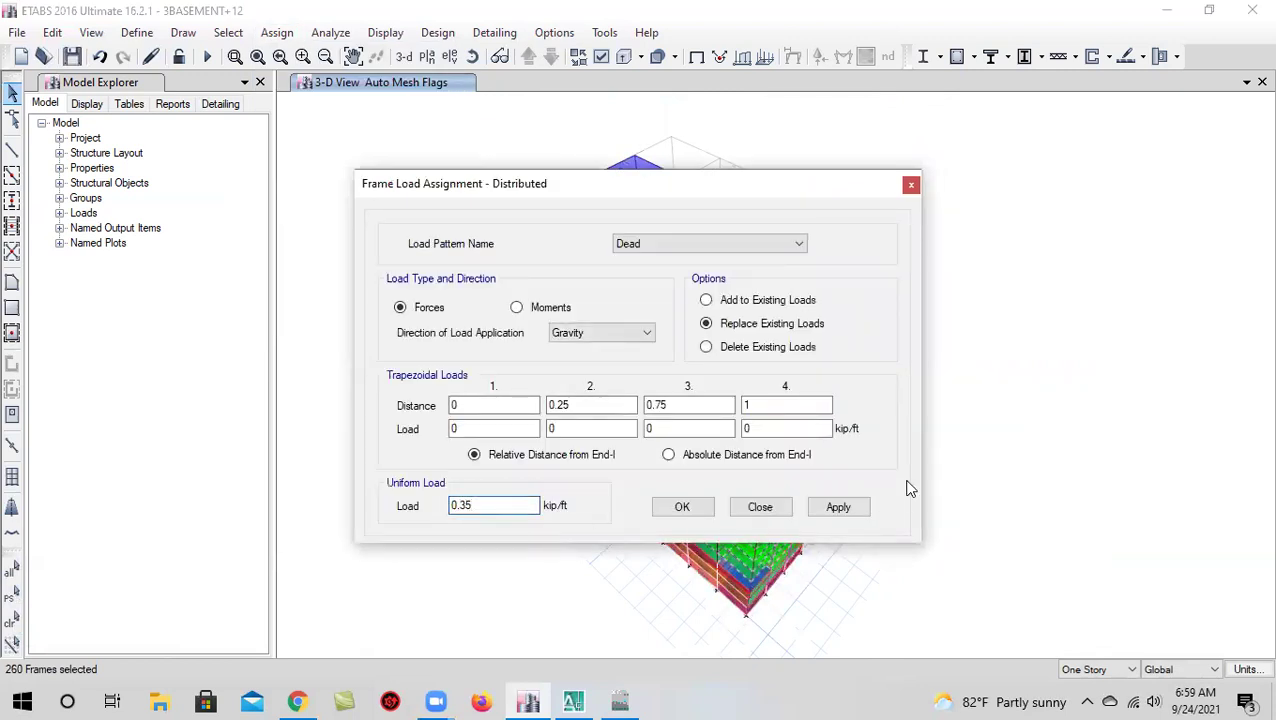
left_click(838, 507)
left_click(681, 507)
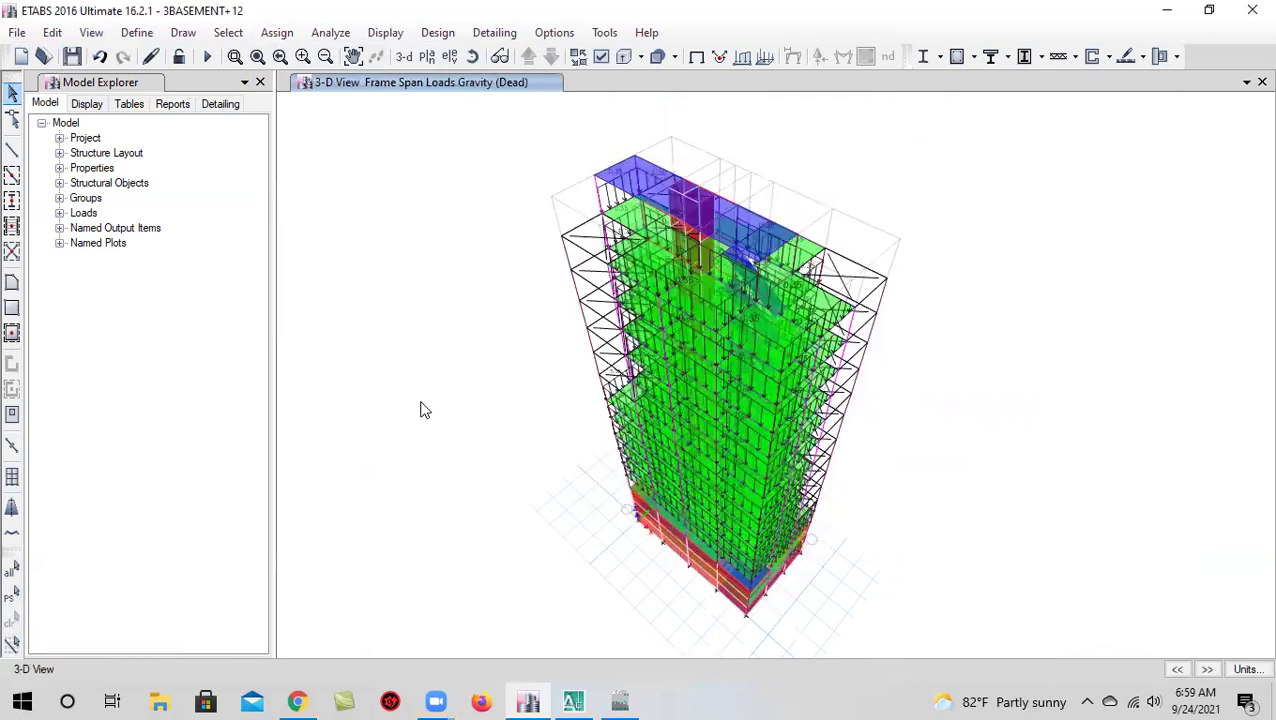
Examine the distributed frame loads on the 3-D model from several sides and at close range
left_click(472, 56)
left_click_drag(878, 566, 689, 603)
left_click(472, 56)
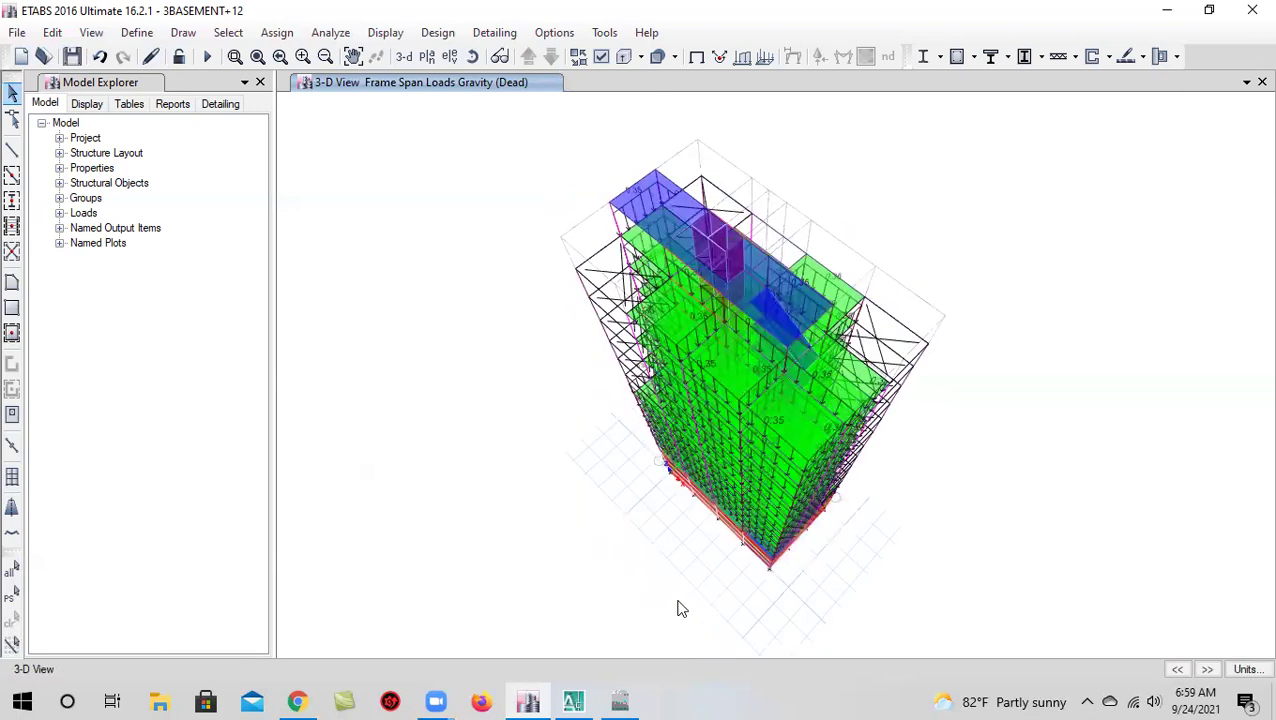
left_click(472, 56)
left_click_drag(666, 551, 709, 513)
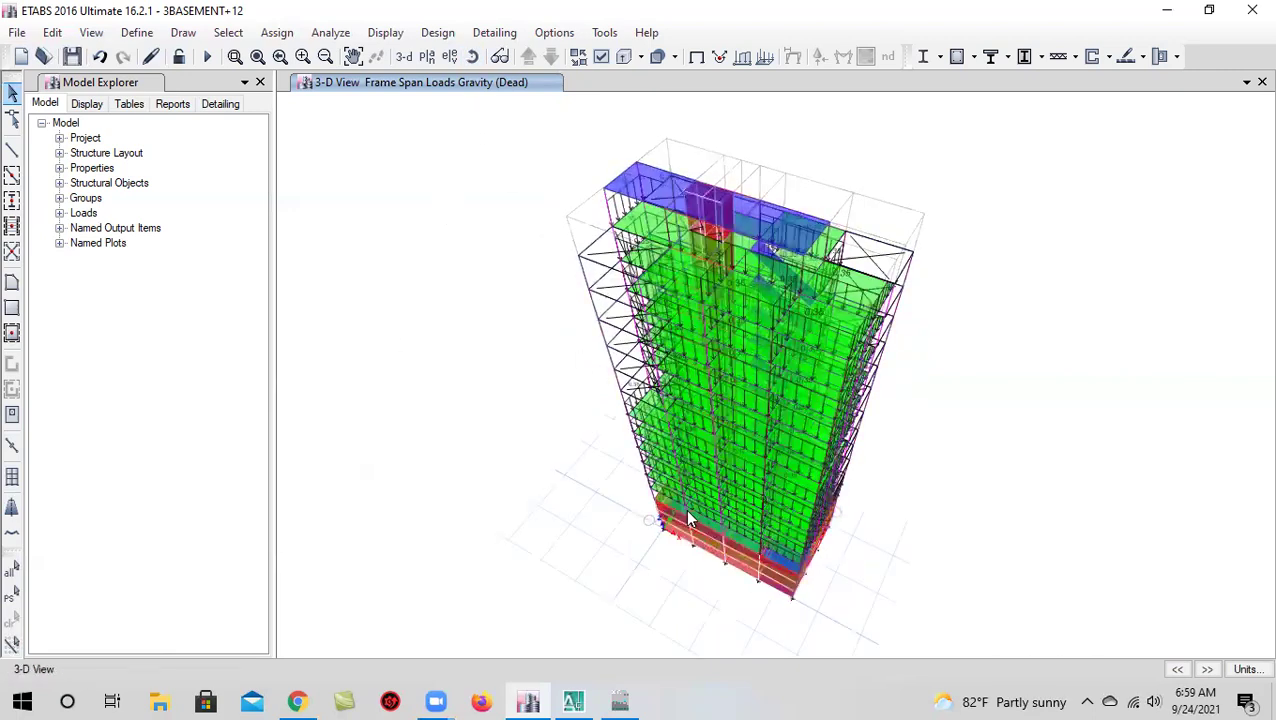
left_click(474, 57)
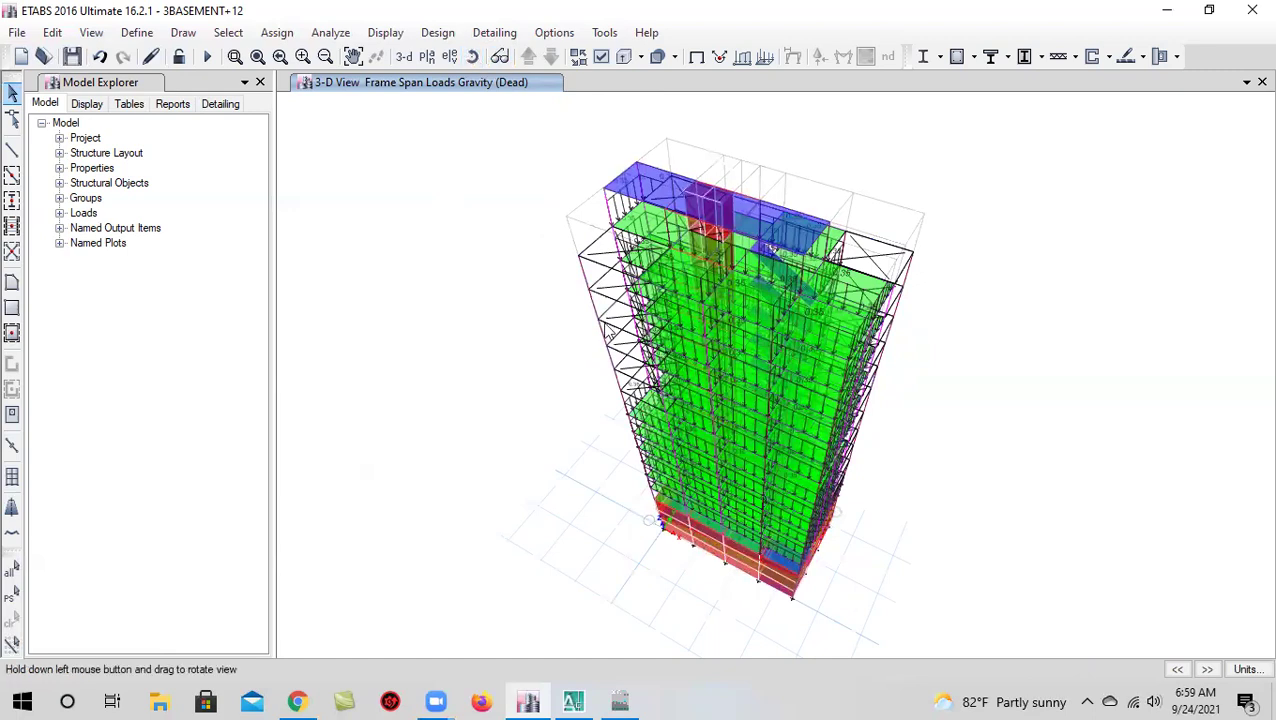
left_click_drag(729, 607, 940, 598)
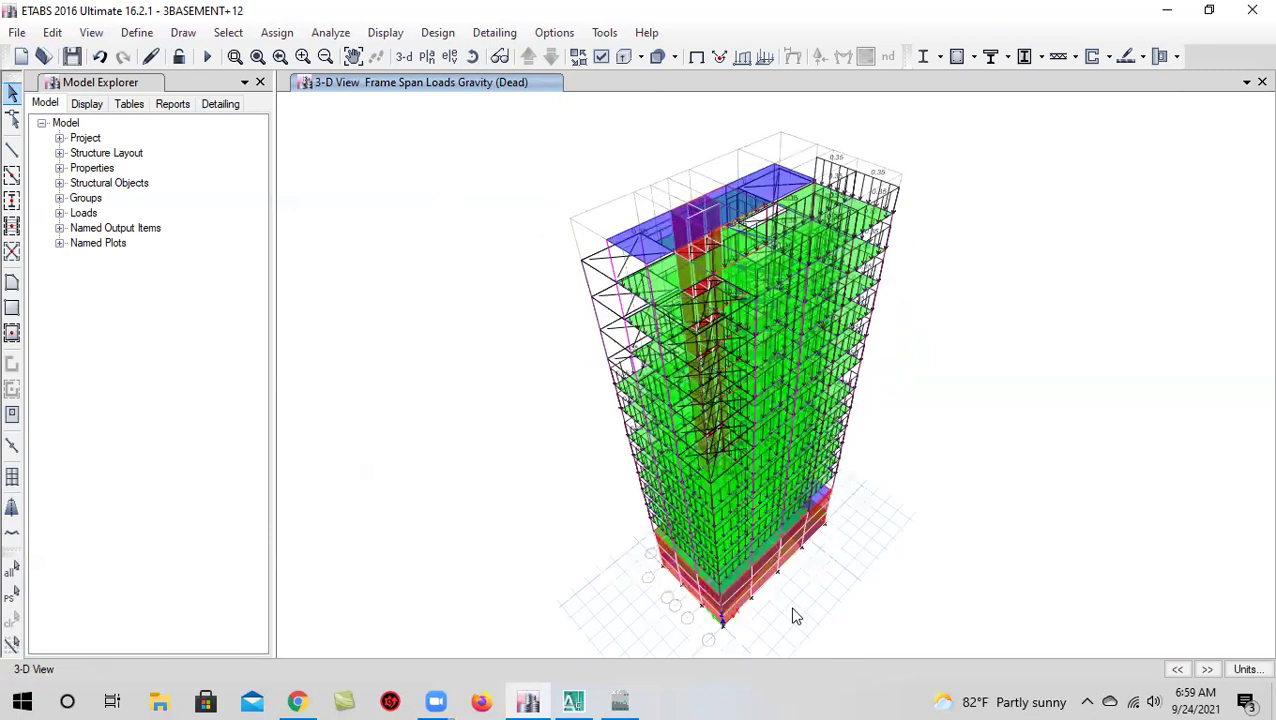
scroll(795, 616, "up", 5)
scroll(800, 520, "down", 5)
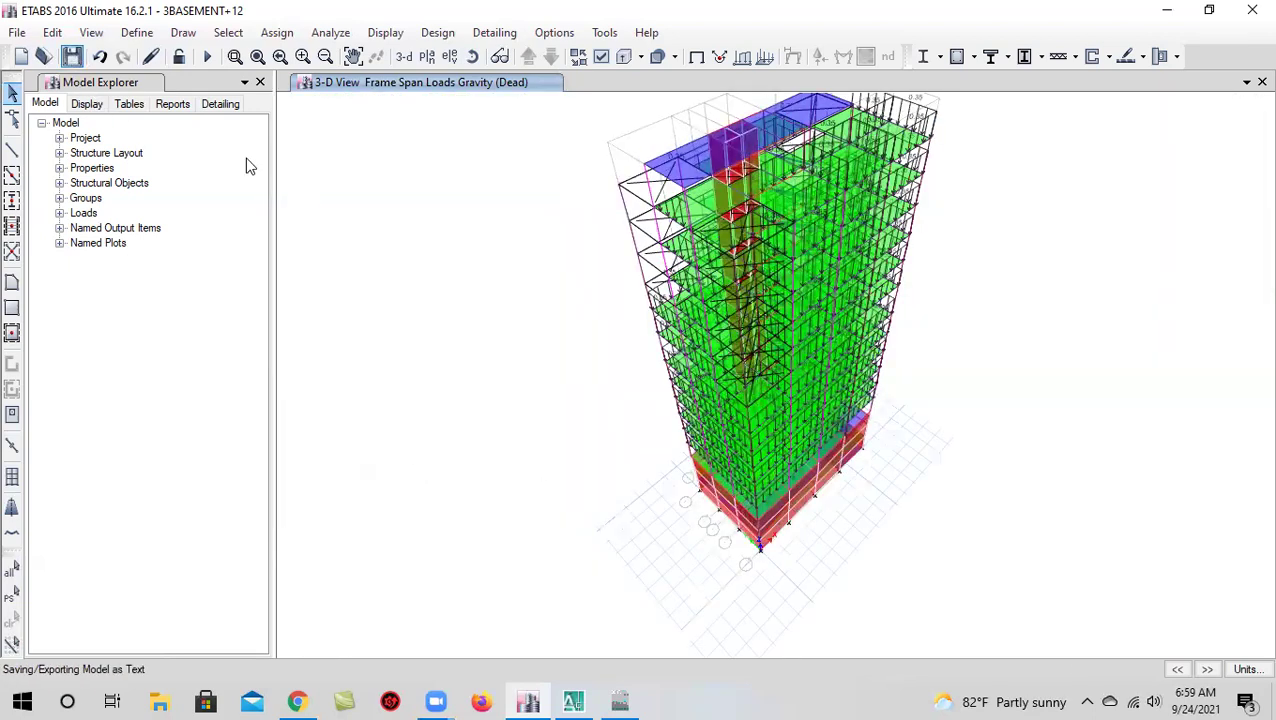
Switch from the 3-D view to the plan view of the 1ST story
left_click(137, 32)
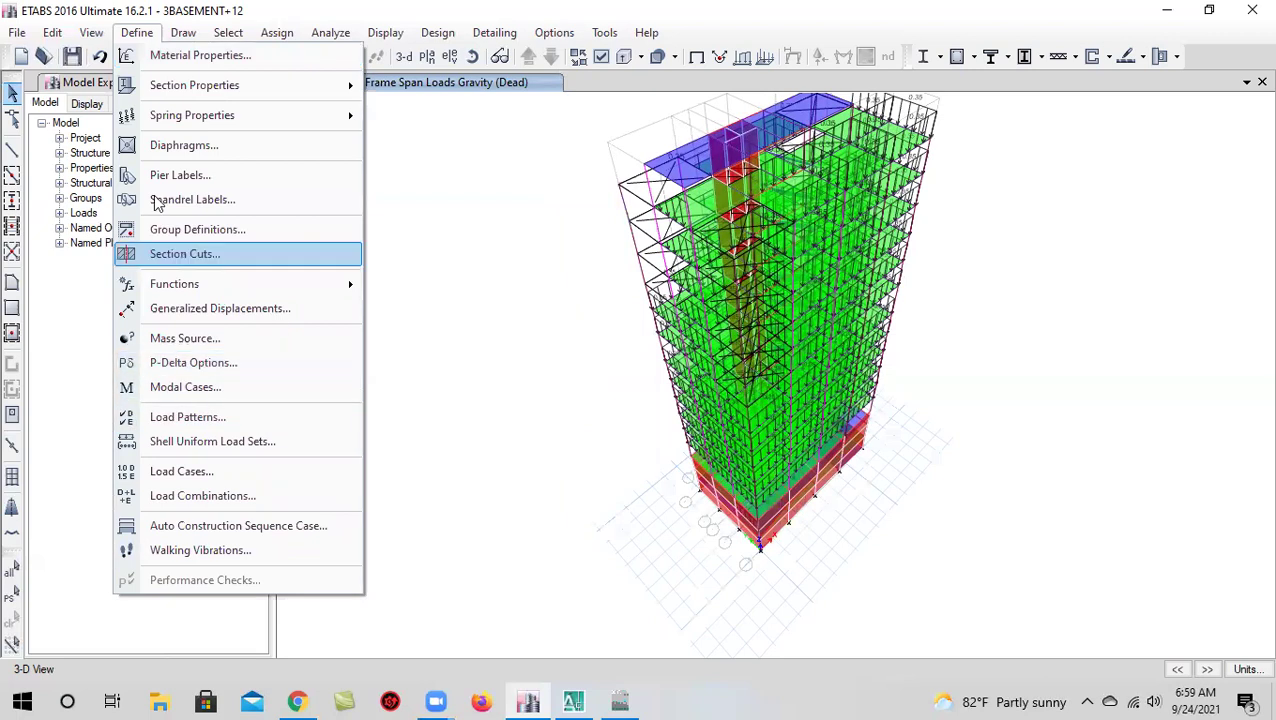
left_click(144, 34)
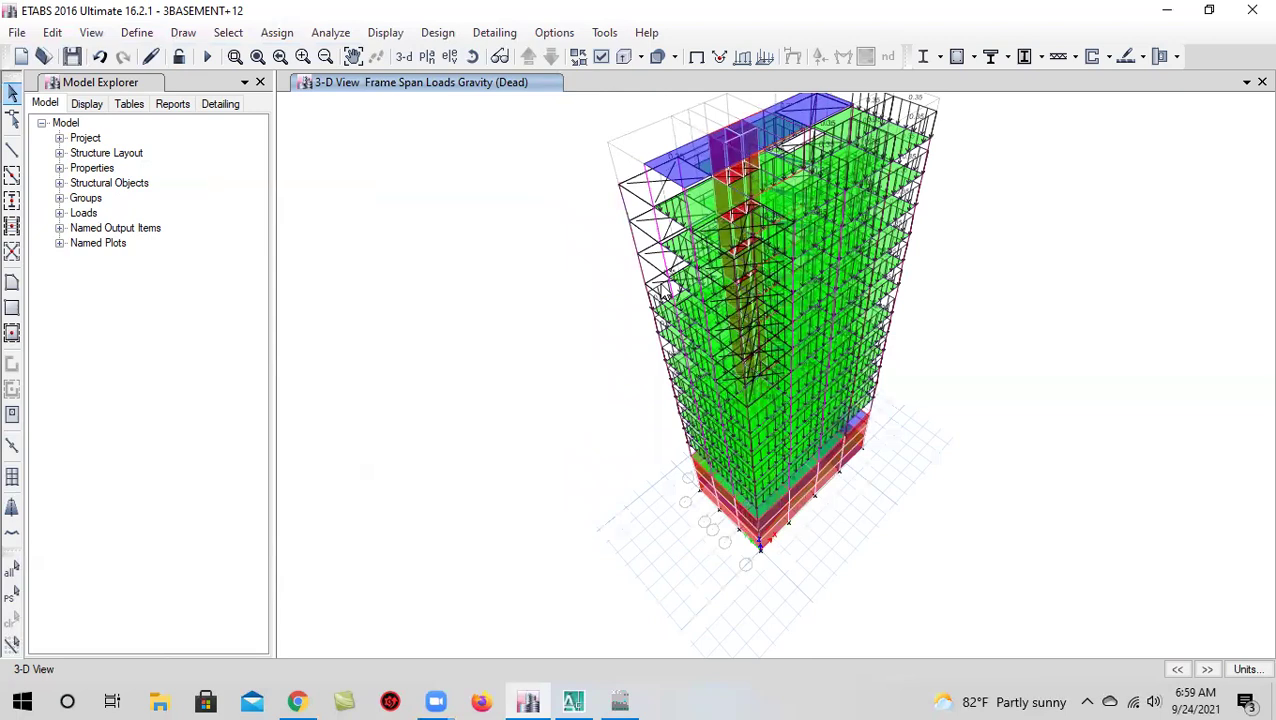
left_click(426, 56)
left_click(556, 425)
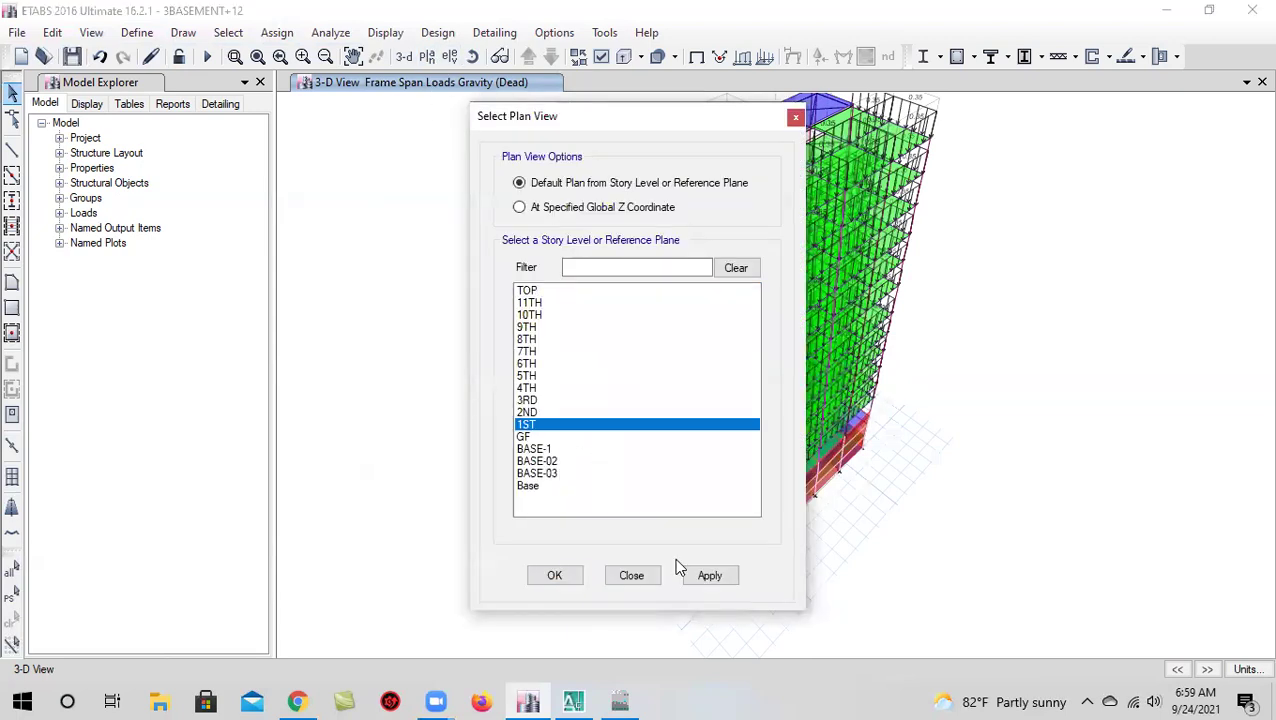
left_click(707, 577)
left_click(556, 577)
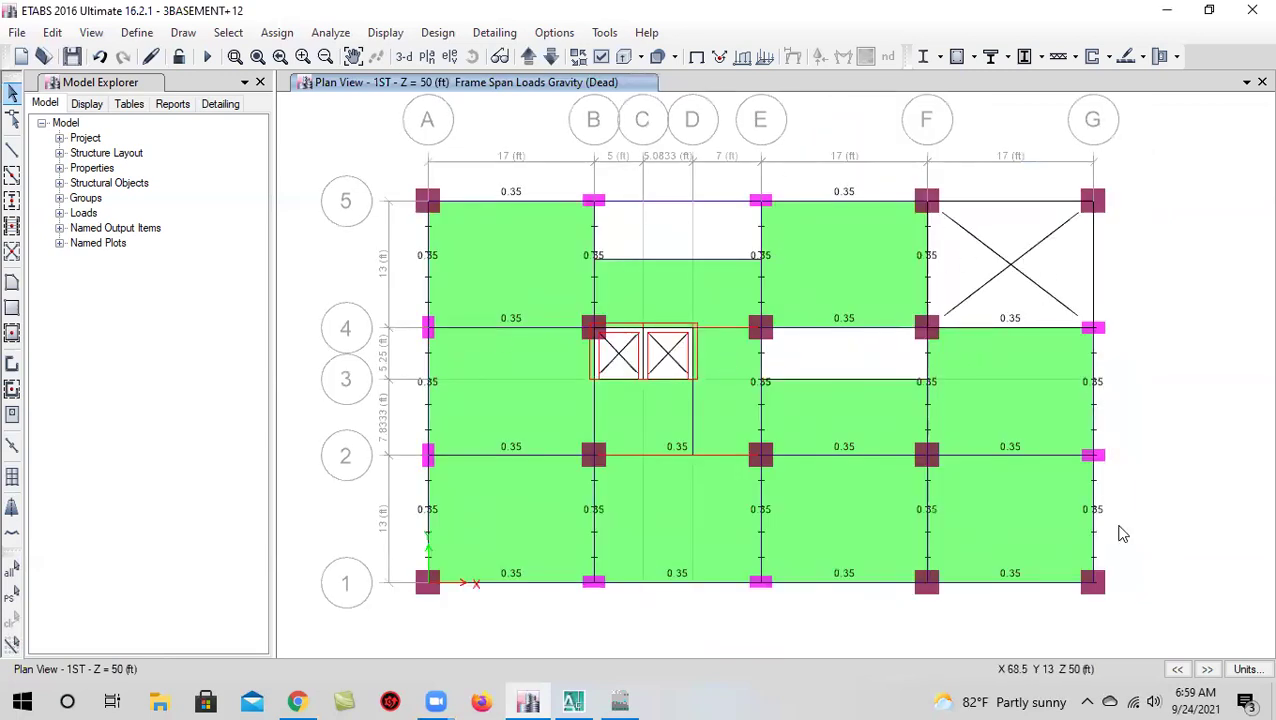
Save the building model with the 1ST story plan displayed
left_click(72, 56)
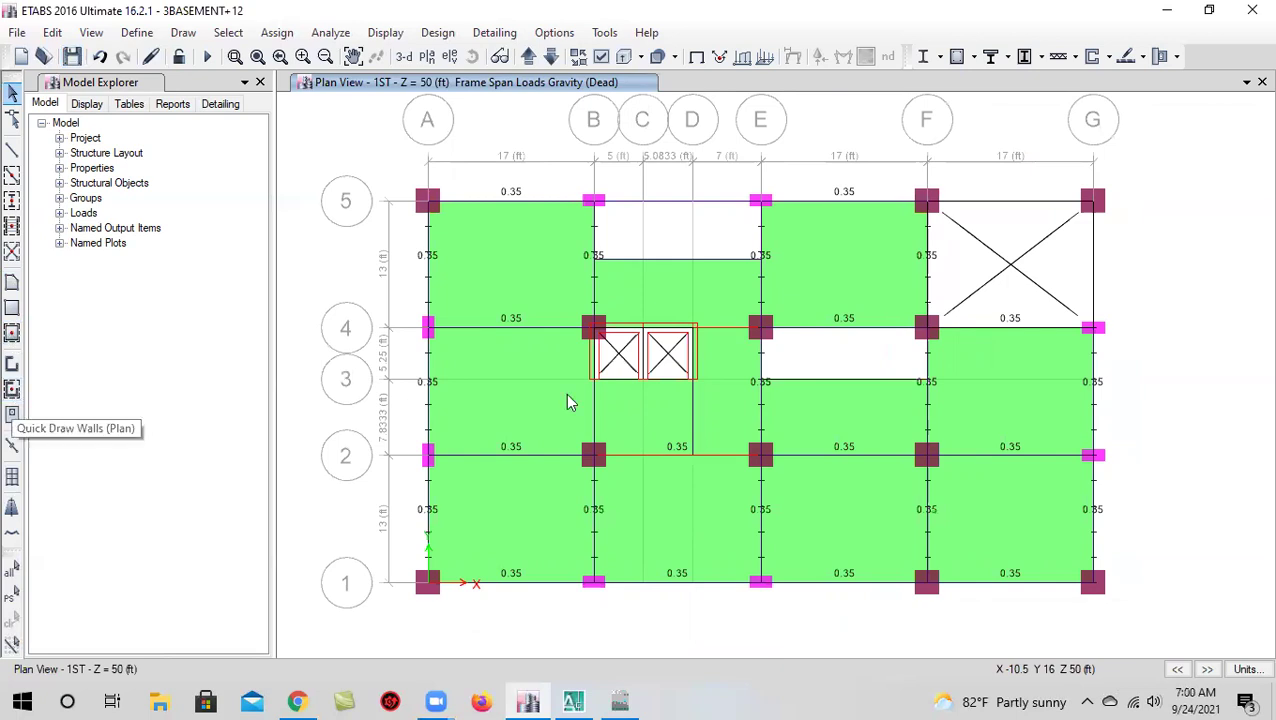
middle_click_drag(580, 430, 632, 439)
left_click(72, 57)
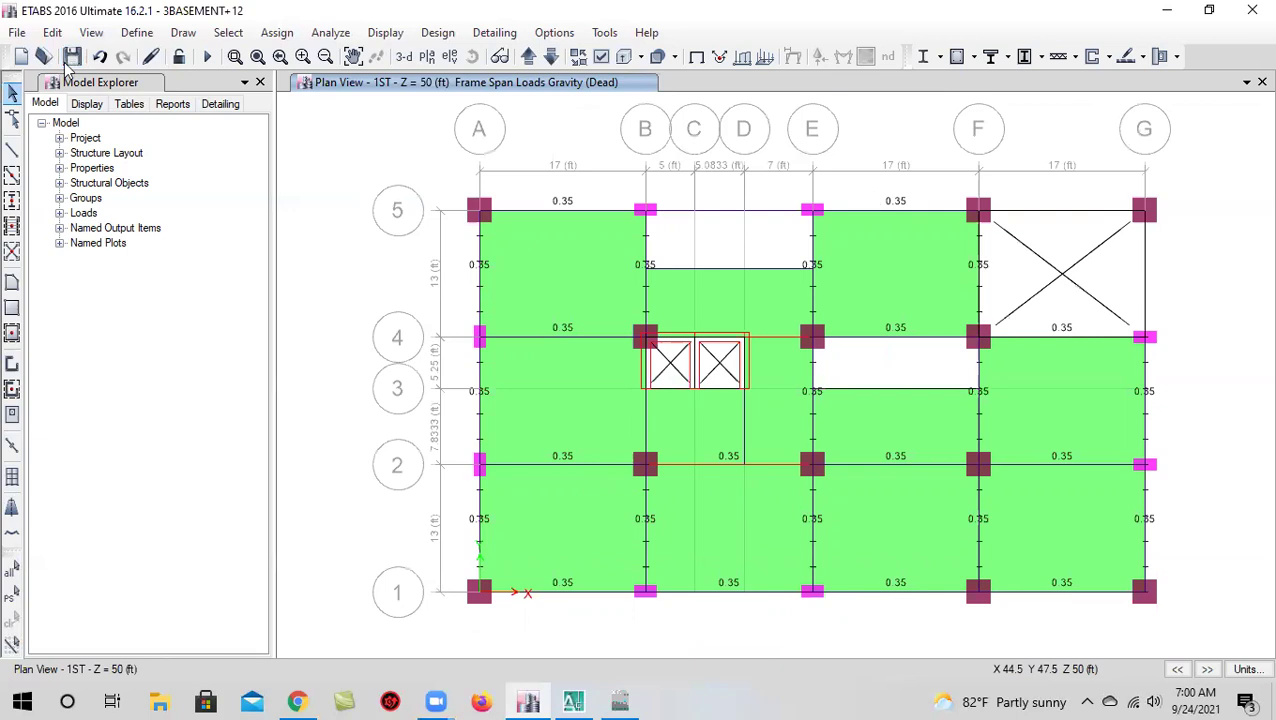
middle_click_drag(549, 453, 533, 461)
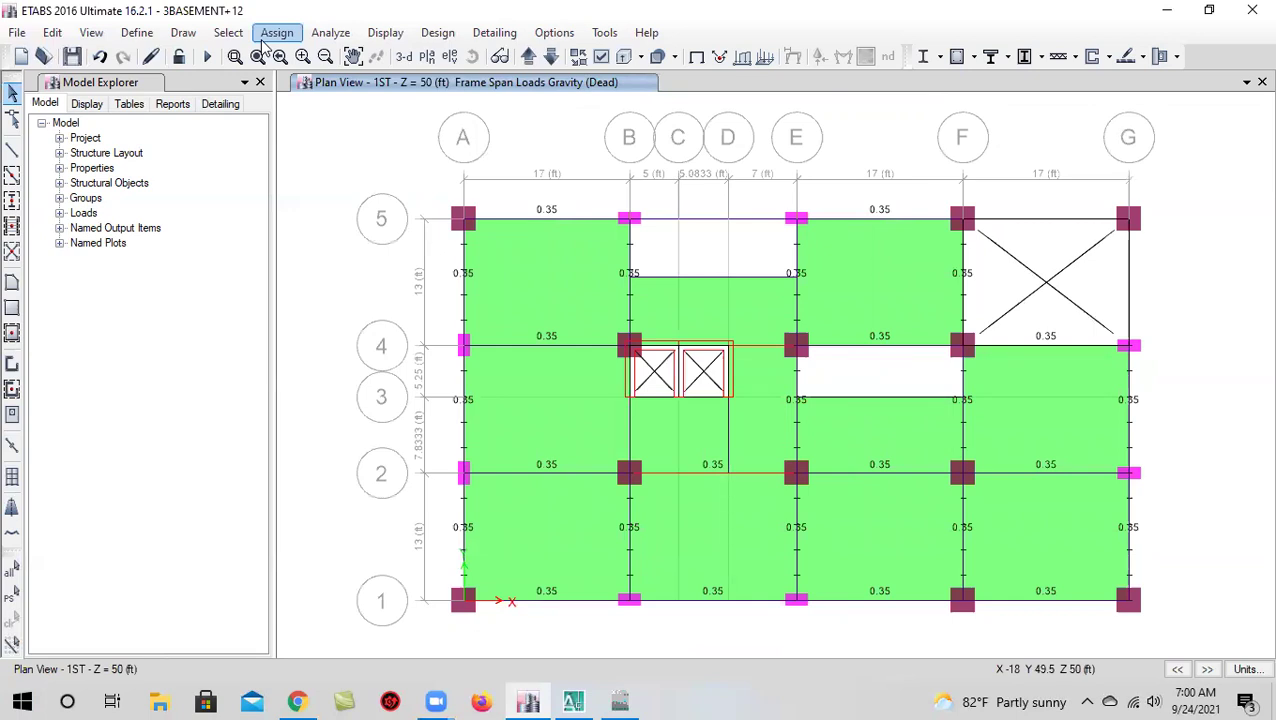
left_click(72, 56)
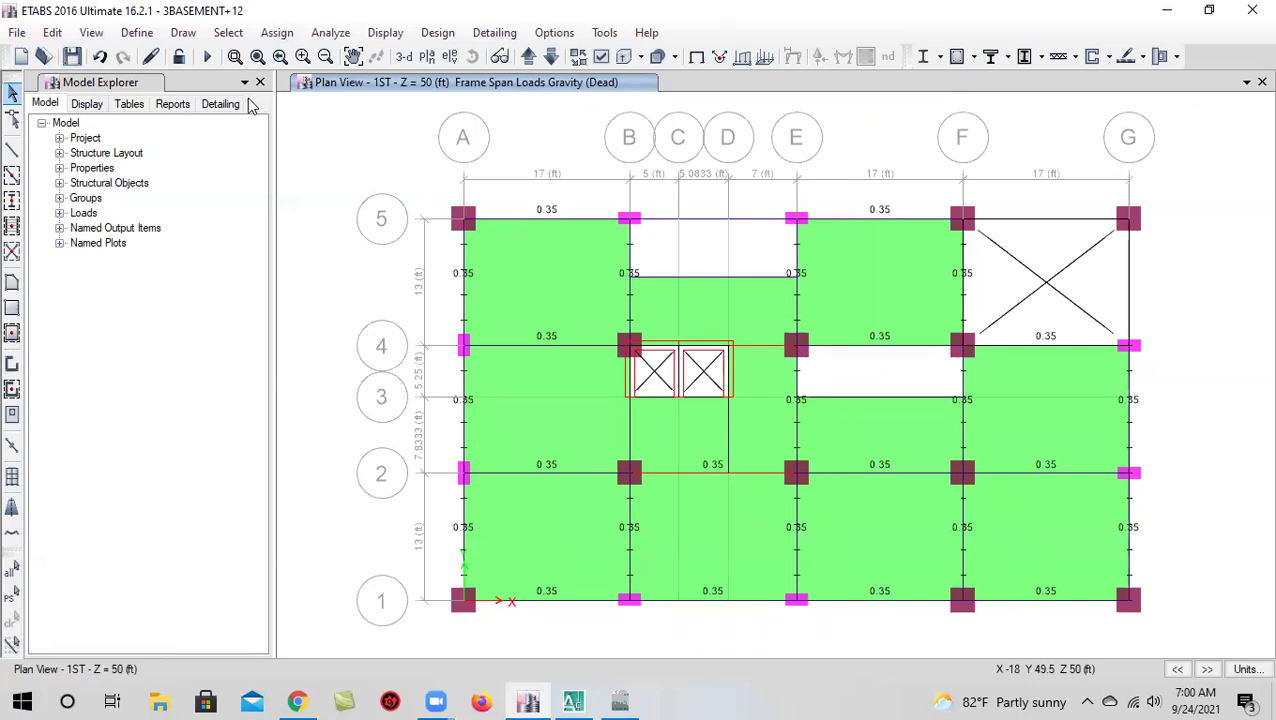
Select every object in the 1ST story's XY plane by coordinate specification, using the joint at grid A-5
left_click(228, 32)
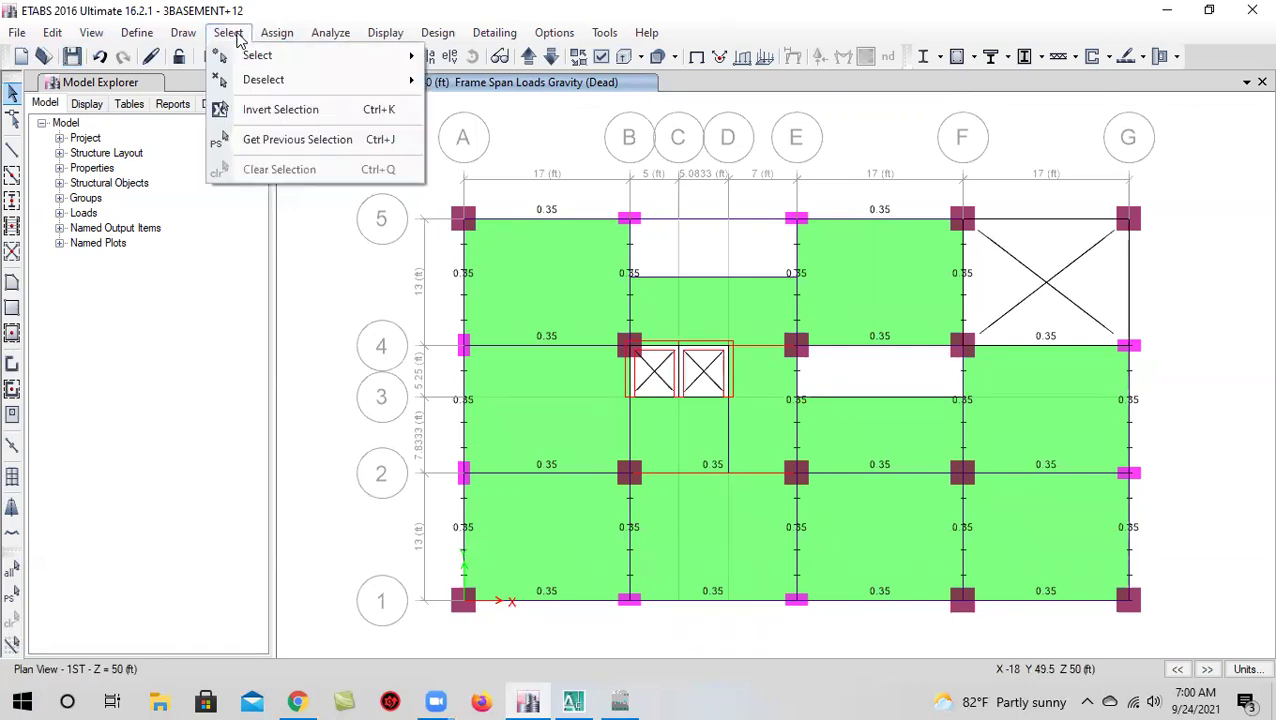
mouse_move(286, 57)
mouse_move(530, 161)
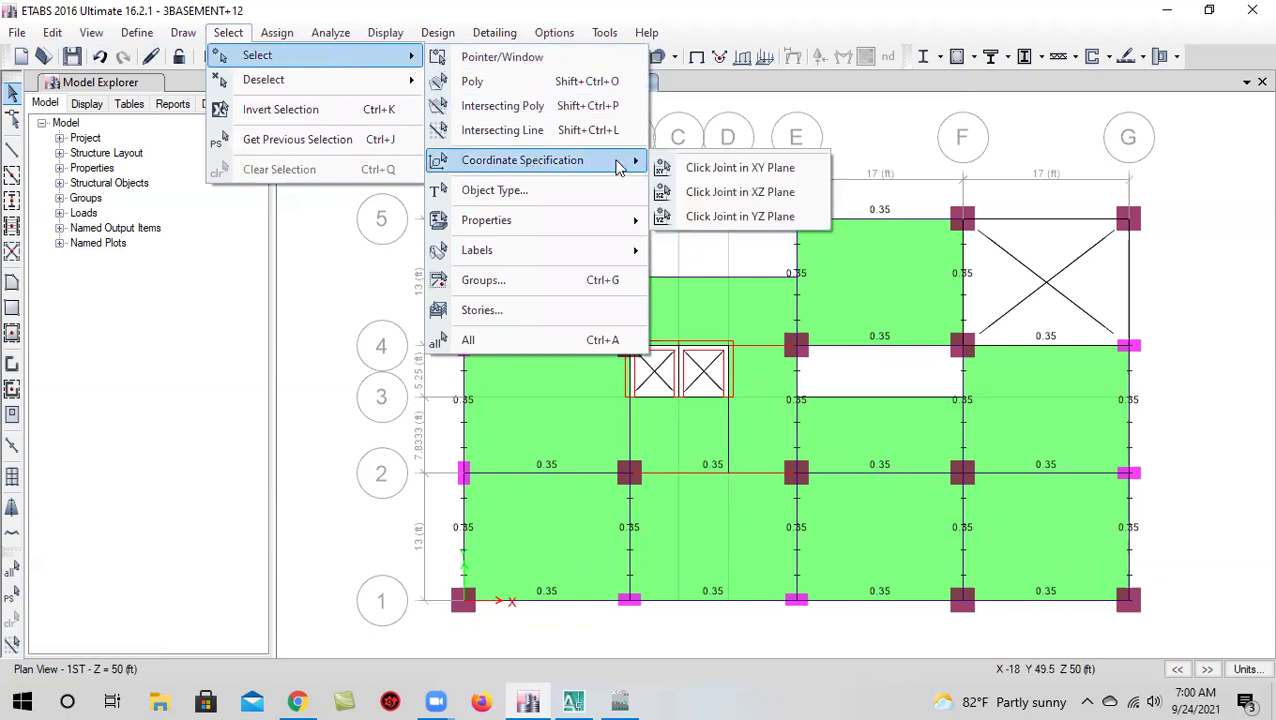
left_click(690, 168)
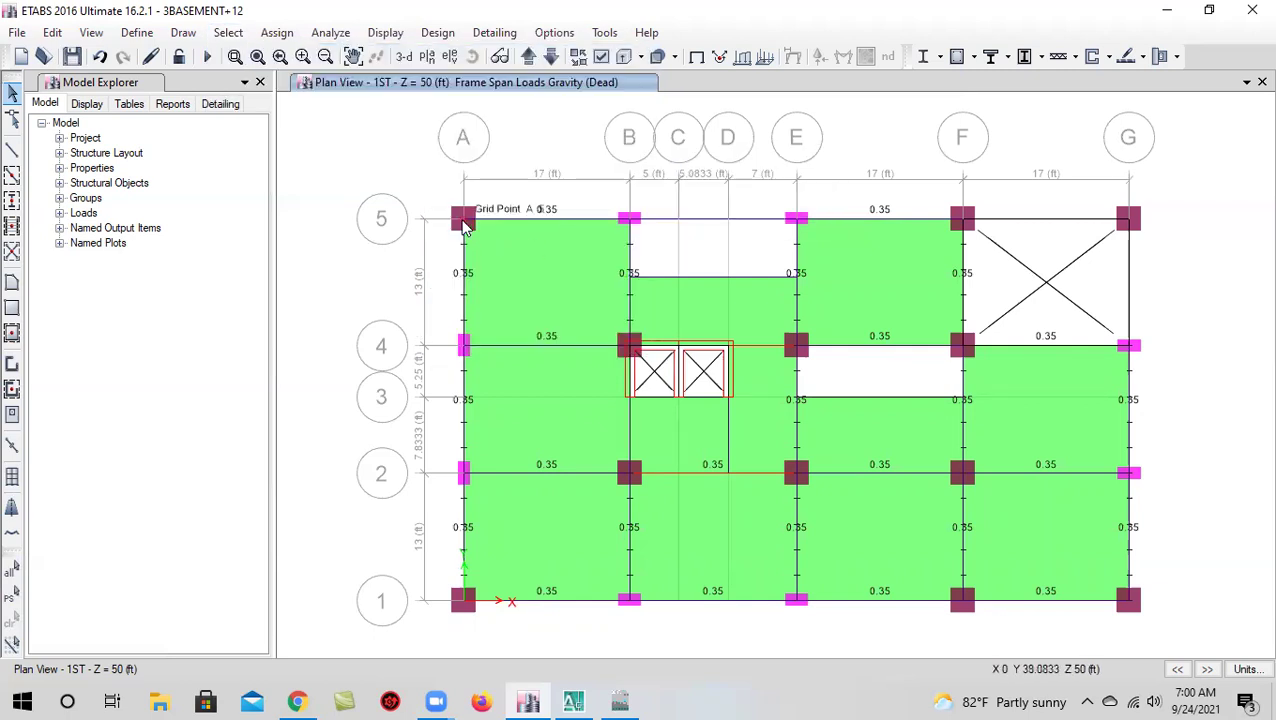
key("ctrl+a")
Go up to the 2ND story plan and add all objects in its XY plane to the selection
left_click(528, 57)
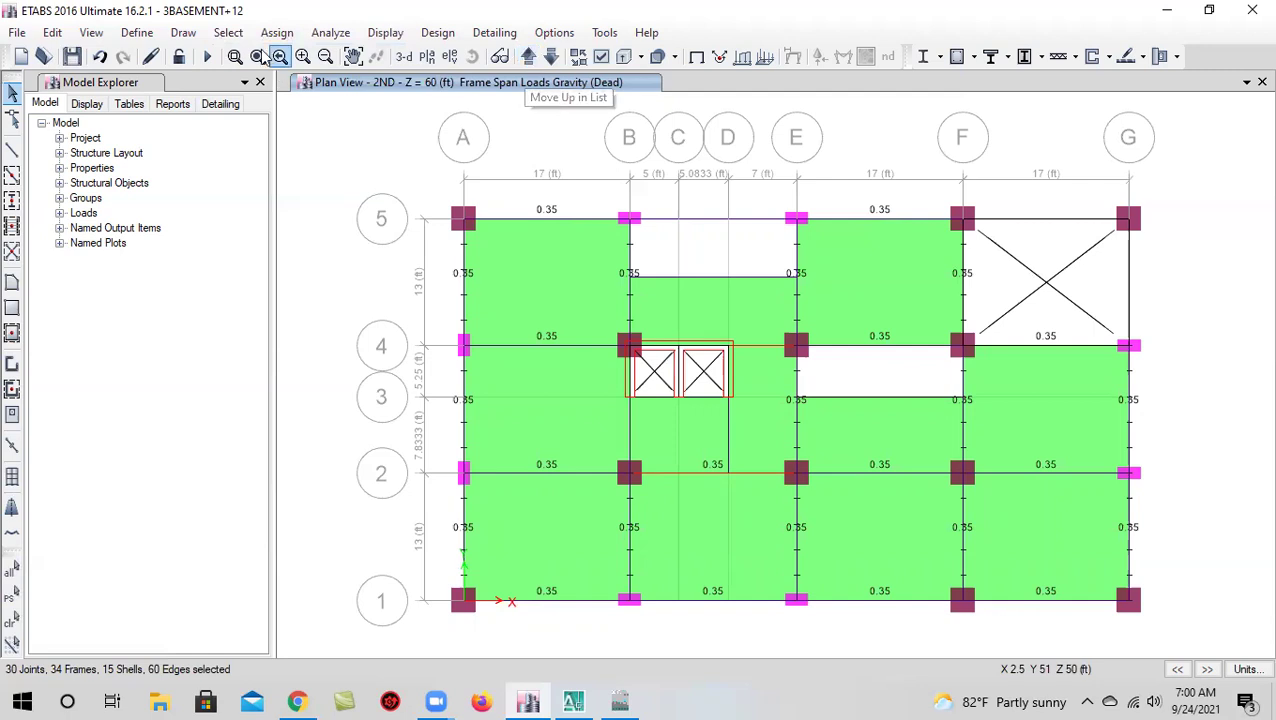
left_click(228, 32)
mouse_move(300, 55)
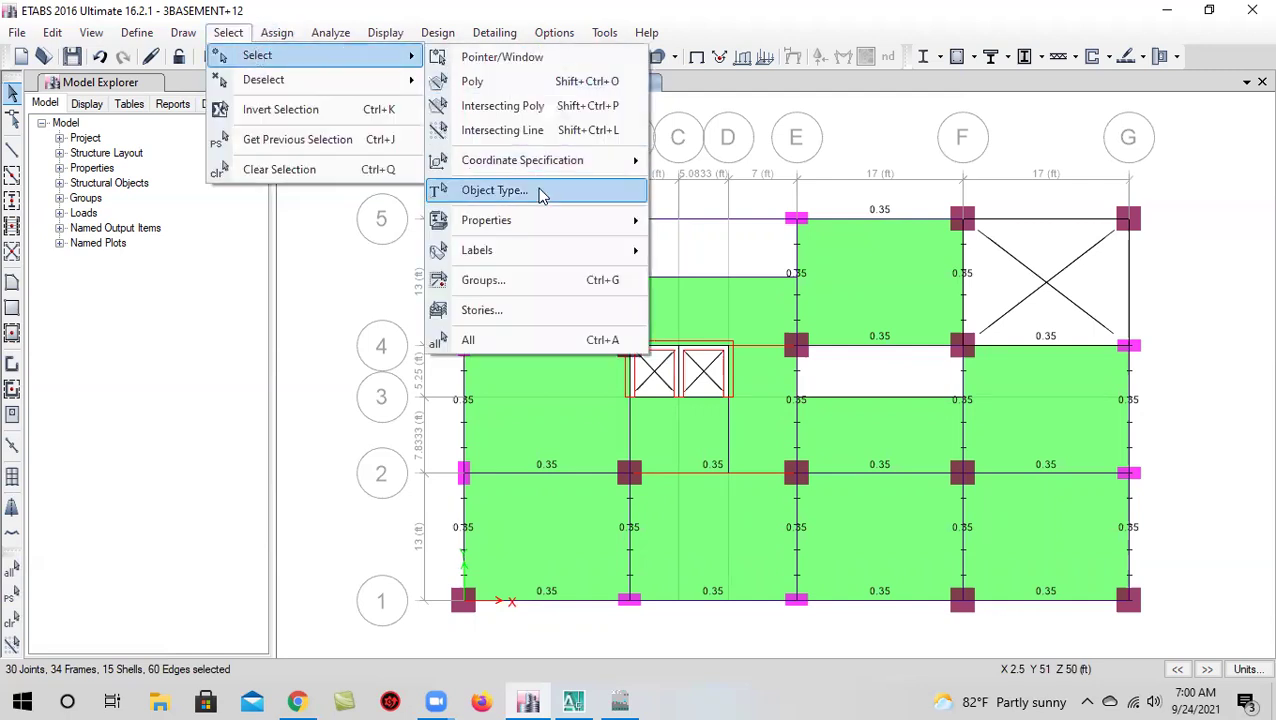
mouse_move(558, 163)
left_click(661, 165)
key("ctrl+a")
Go up to the 3RD story plan and add all objects in its XY plane, using the joint at grid A-5
left_click(528, 57)
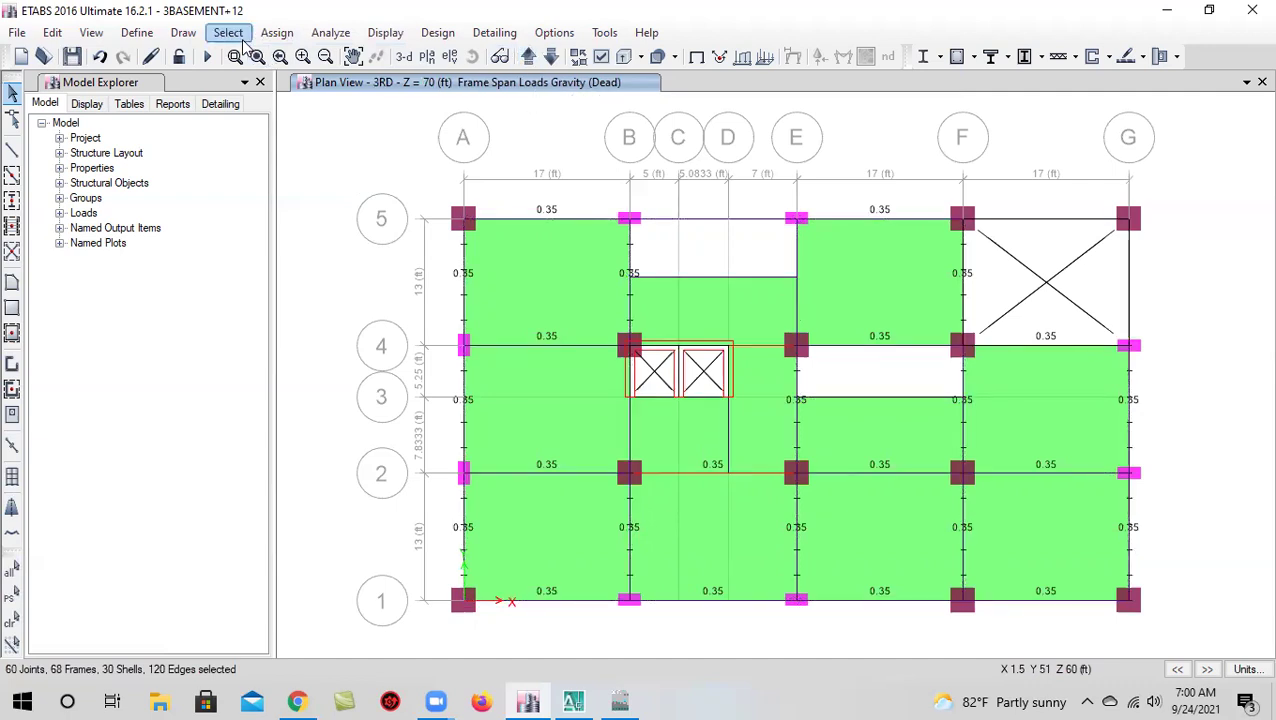
left_click(228, 32)
mouse_move(300, 55)
mouse_move(531, 168)
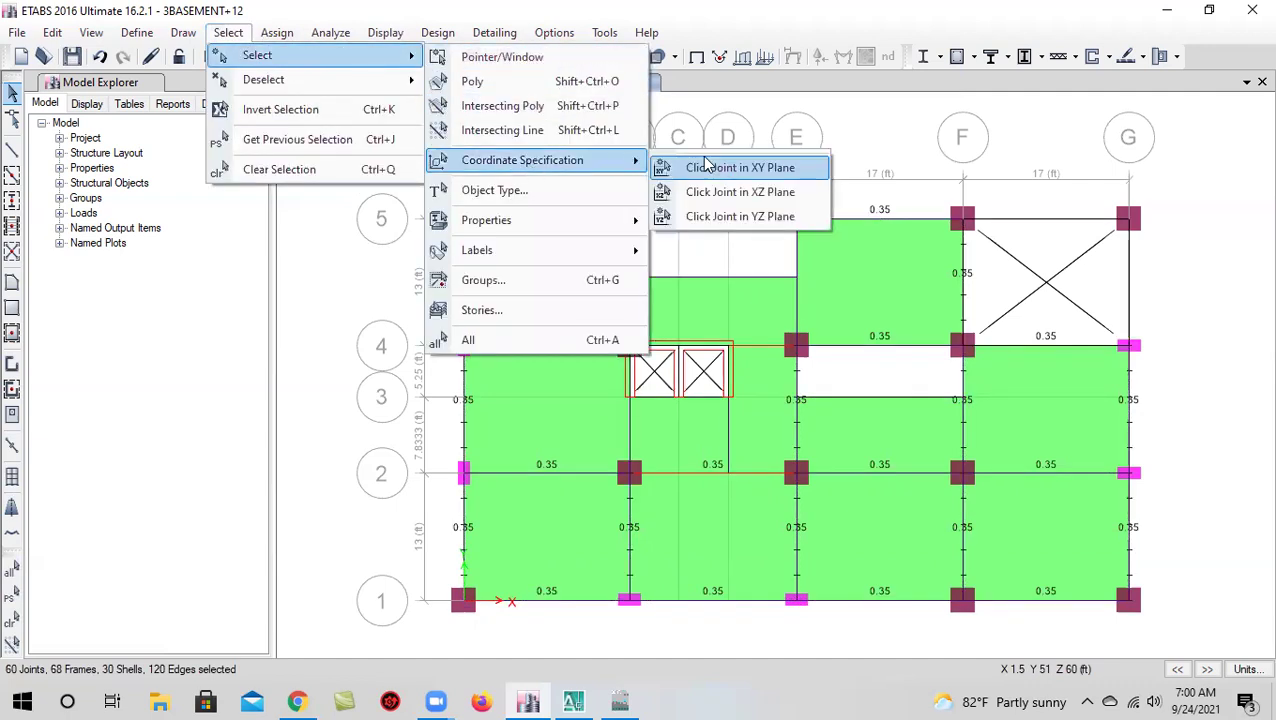
left_click(740, 167)
left_click(463, 218)
Go up to the 4TH story plan and add its XY-plane objects to the selection through joint A-5
left_click(530, 57)
left_click(228, 32)
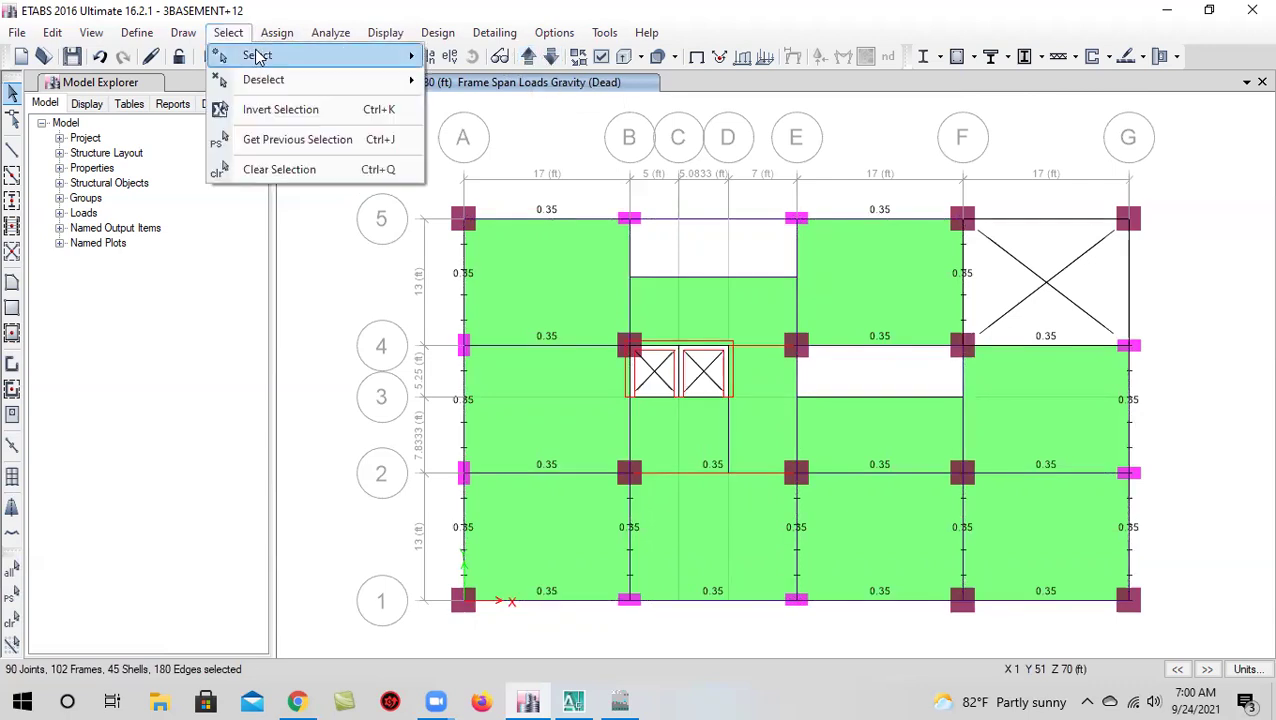
mouse_move(260, 55)
mouse_move(600, 160)
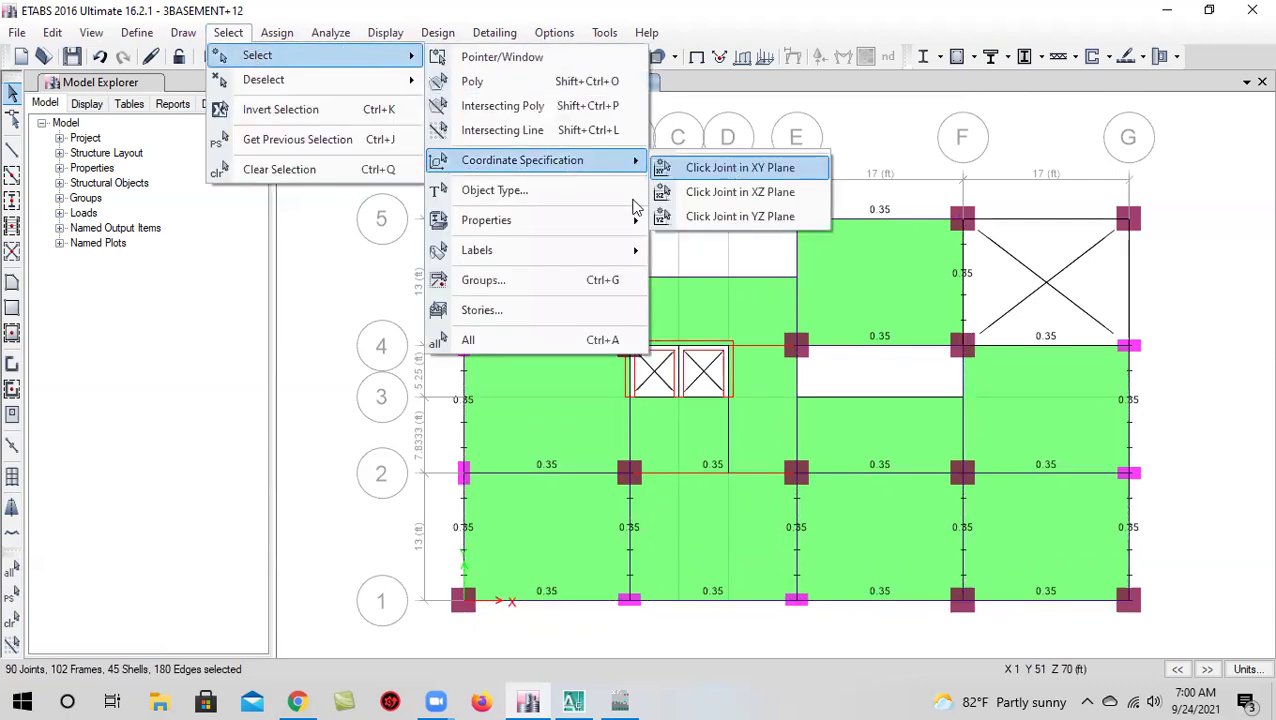
left_click(720, 168)
left_click(466, 222)
Go up to the 5TH story plan and add its XY-plane objects to the selection through joint A-5
left_click(528, 57)
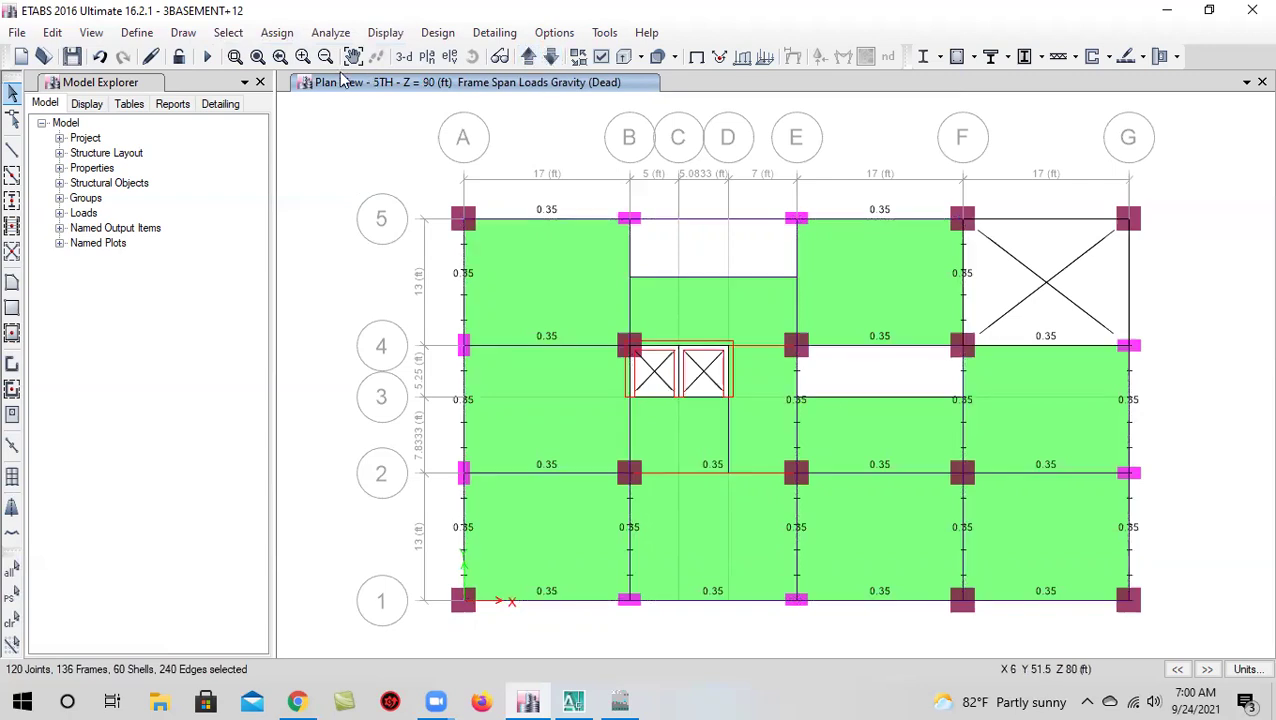
left_click(228, 32)
mouse_move(262, 56)
mouse_move(548, 162)
left_click(676, 168)
left_click(465, 220)
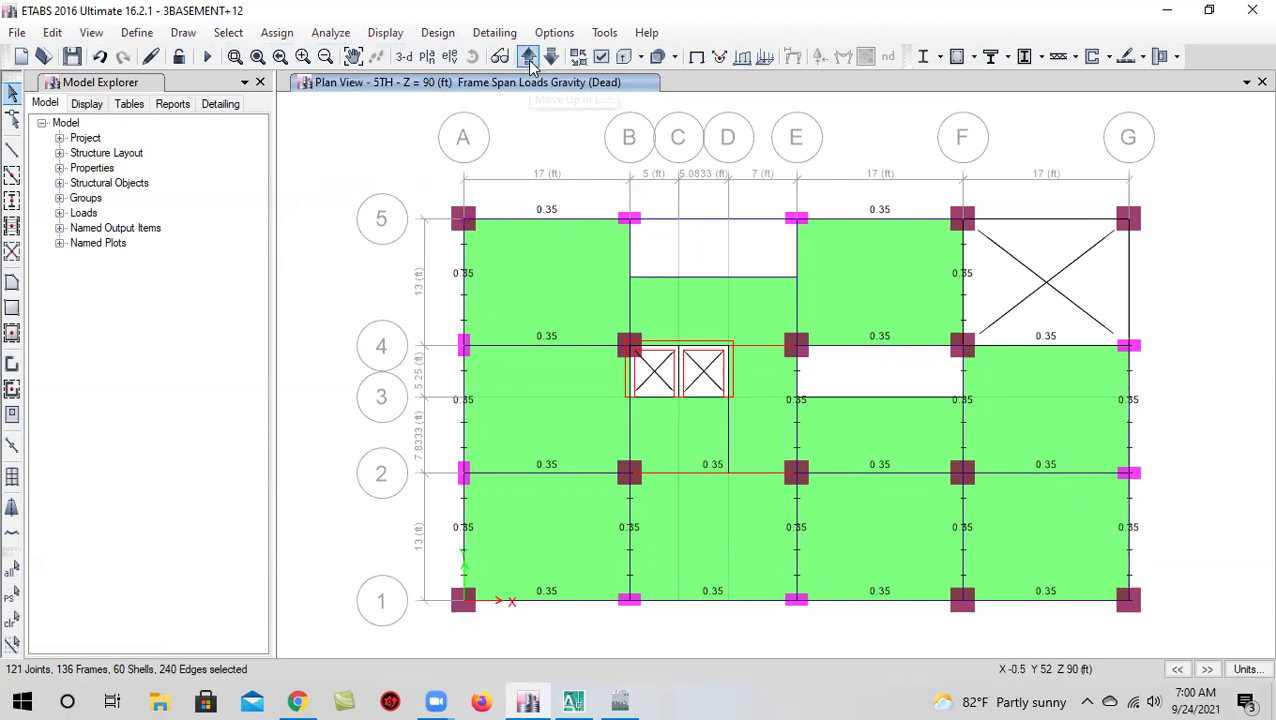
left_click(455, 220)
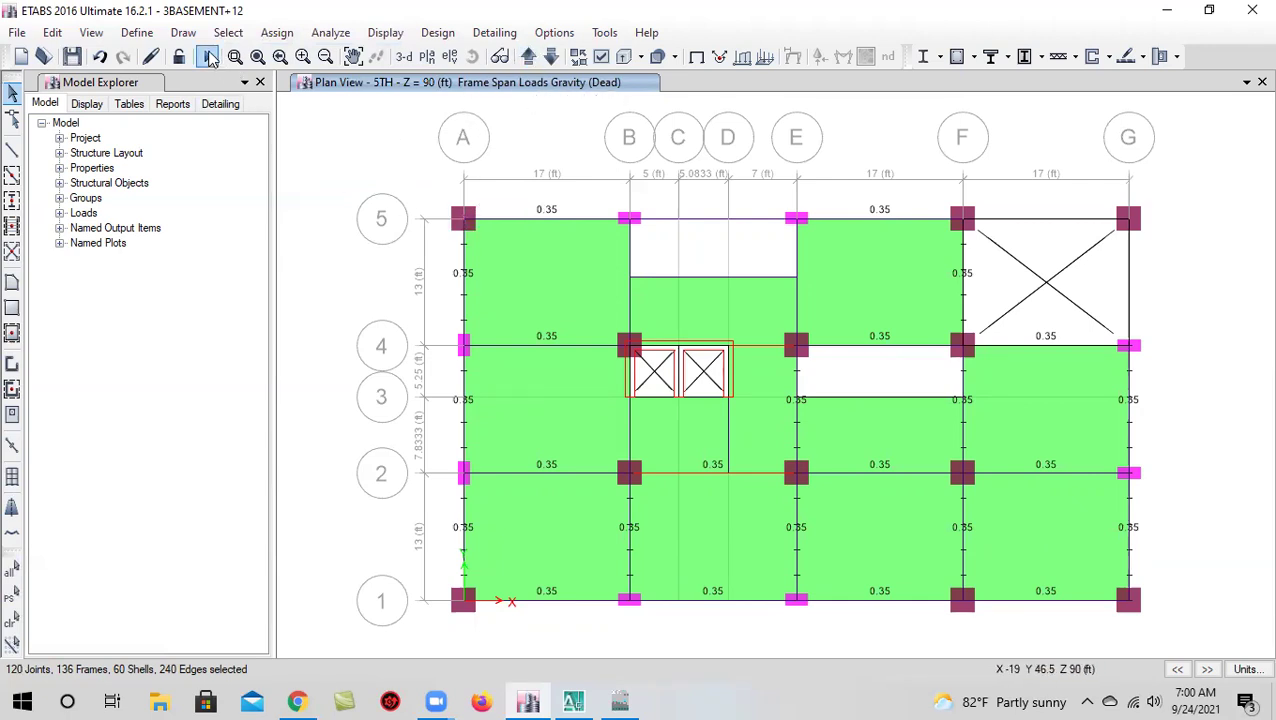
left_click(228, 32)
mouse_move(300, 55)
mouse_move(578, 160)
left_click(722, 167)
left_click(463, 218)
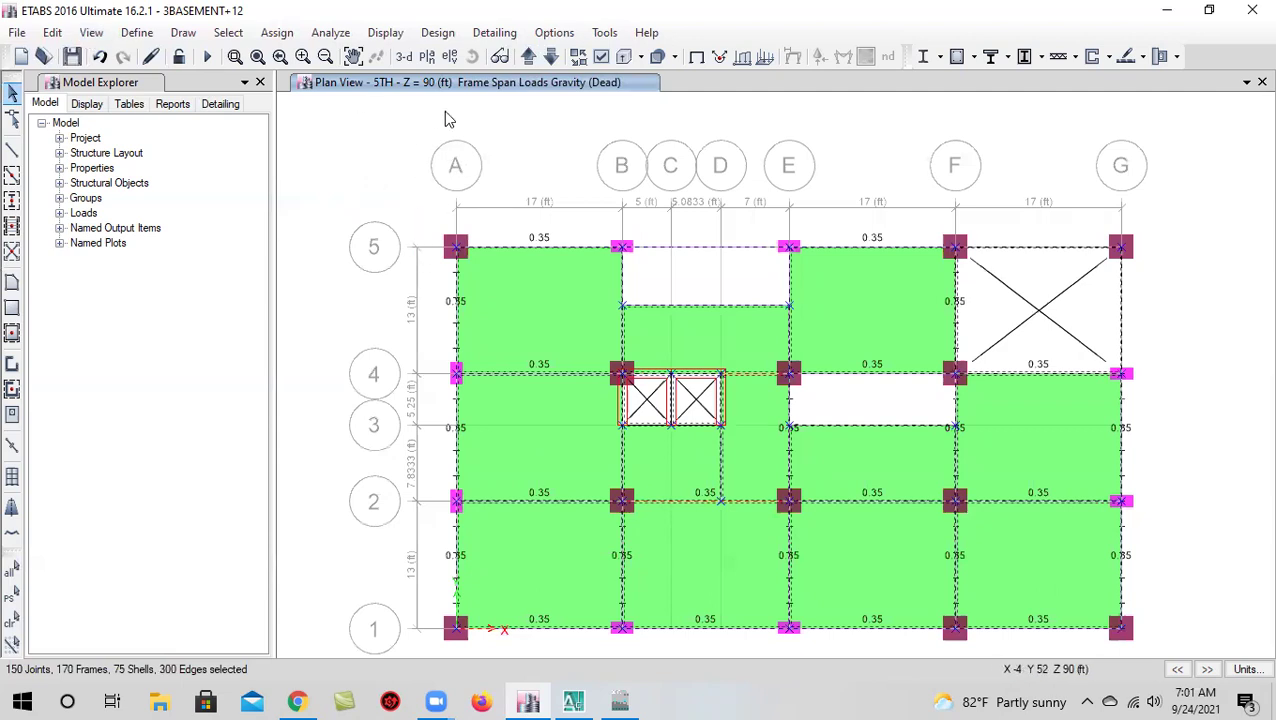
Go up to the 6TH story plan and add its XY-plane objects to the selection through joint A-5
left_click(528, 58)
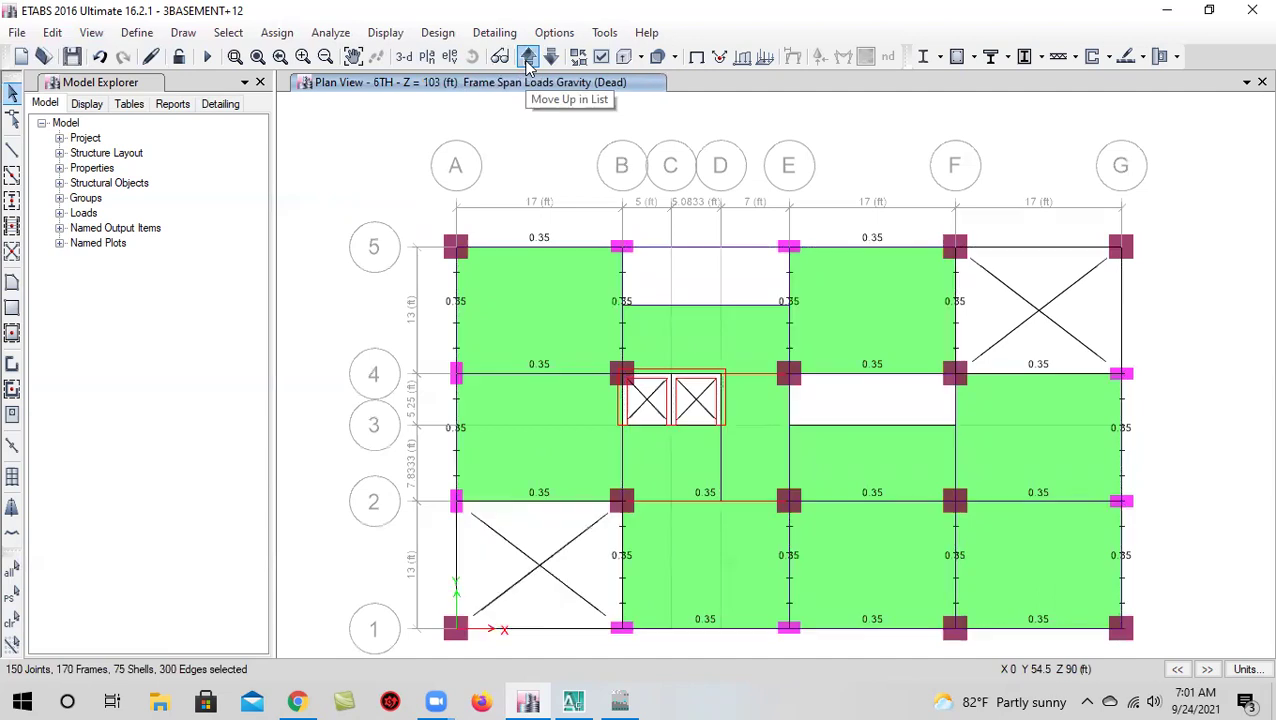
left_click(228, 32)
mouse_move(300, 79)
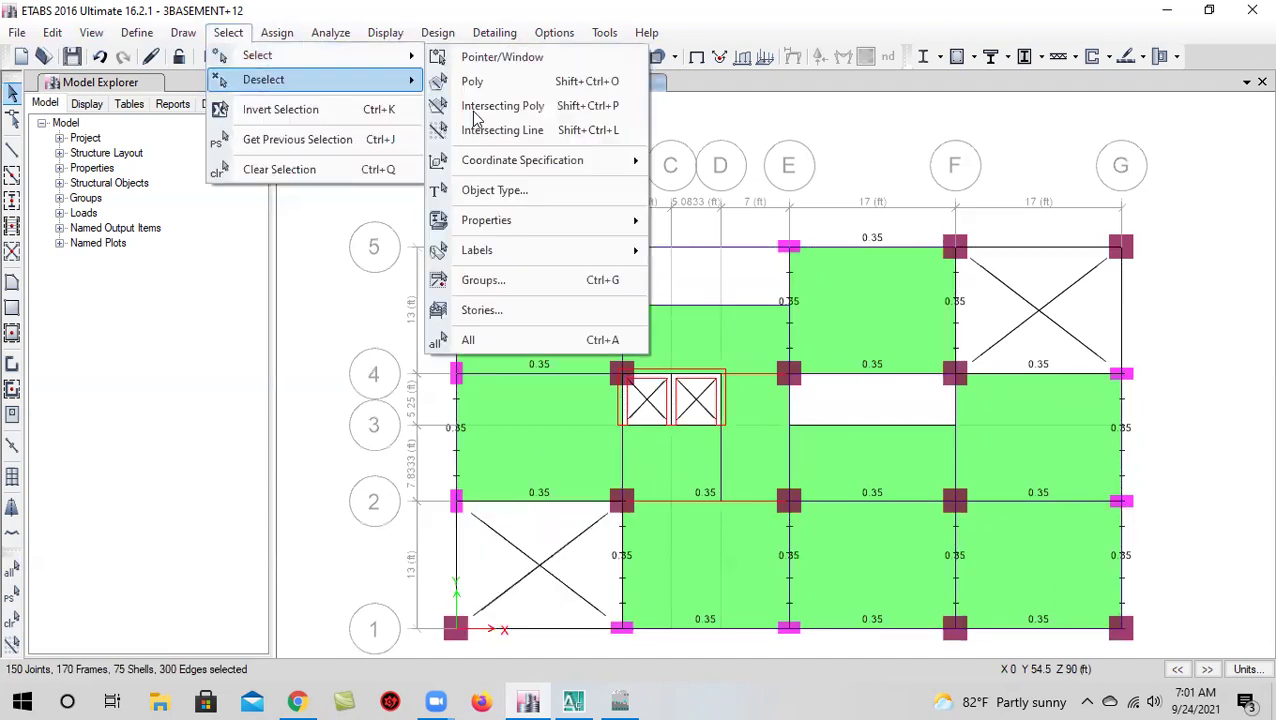
mouse_move(619, 163)
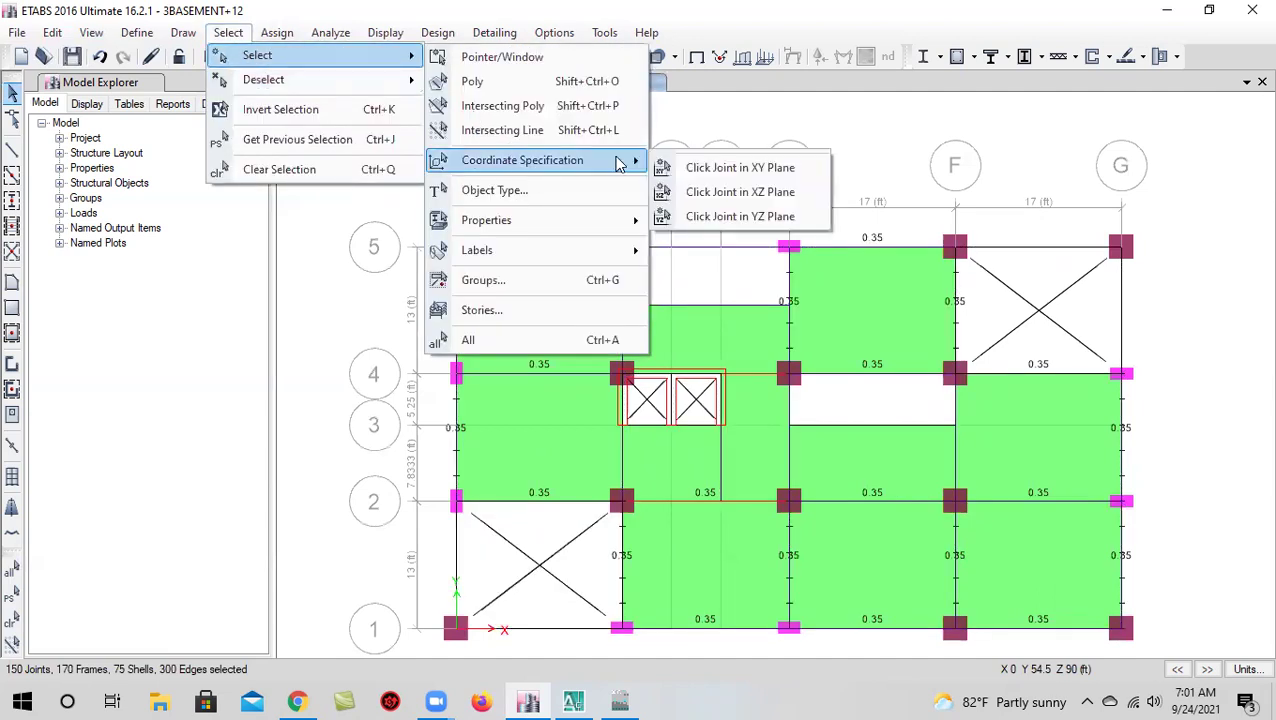
left_click(688, 168)
left_click(455, 246)
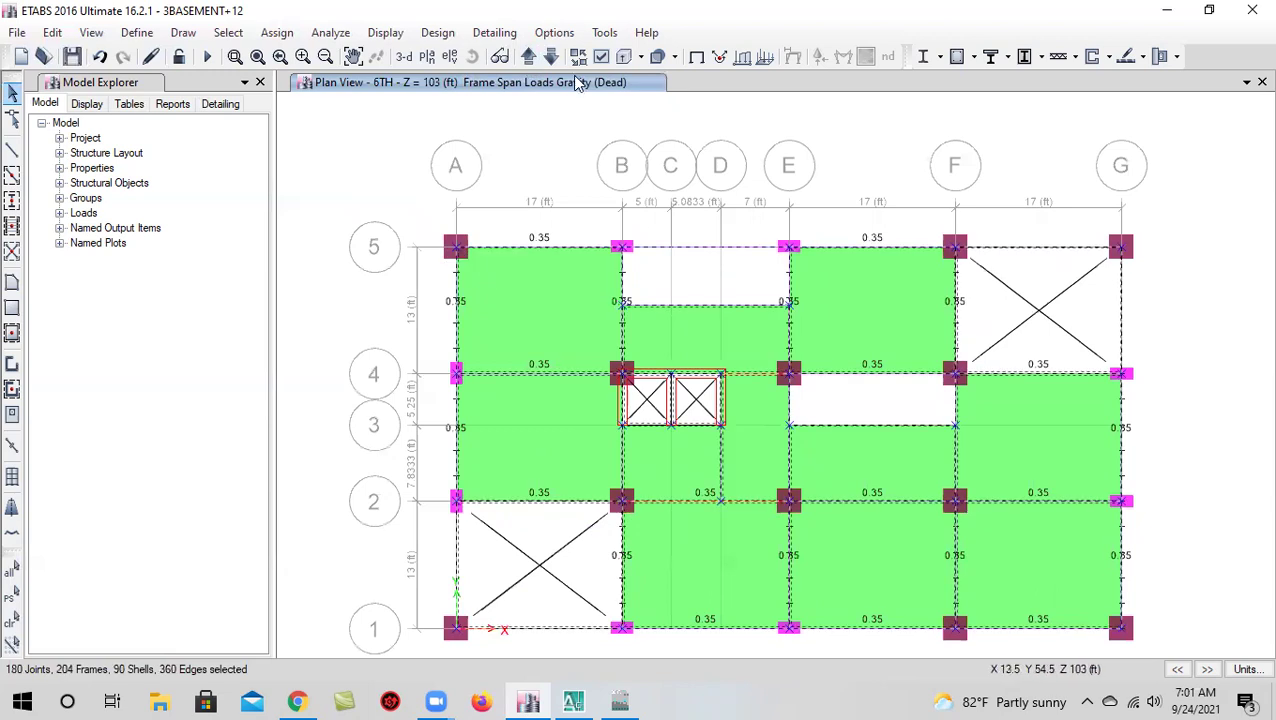
Go up to the 7TH story plan and add its XY-plane objects to the selection through joint A-5
left_click(529, 56)
left_click(228, 32)
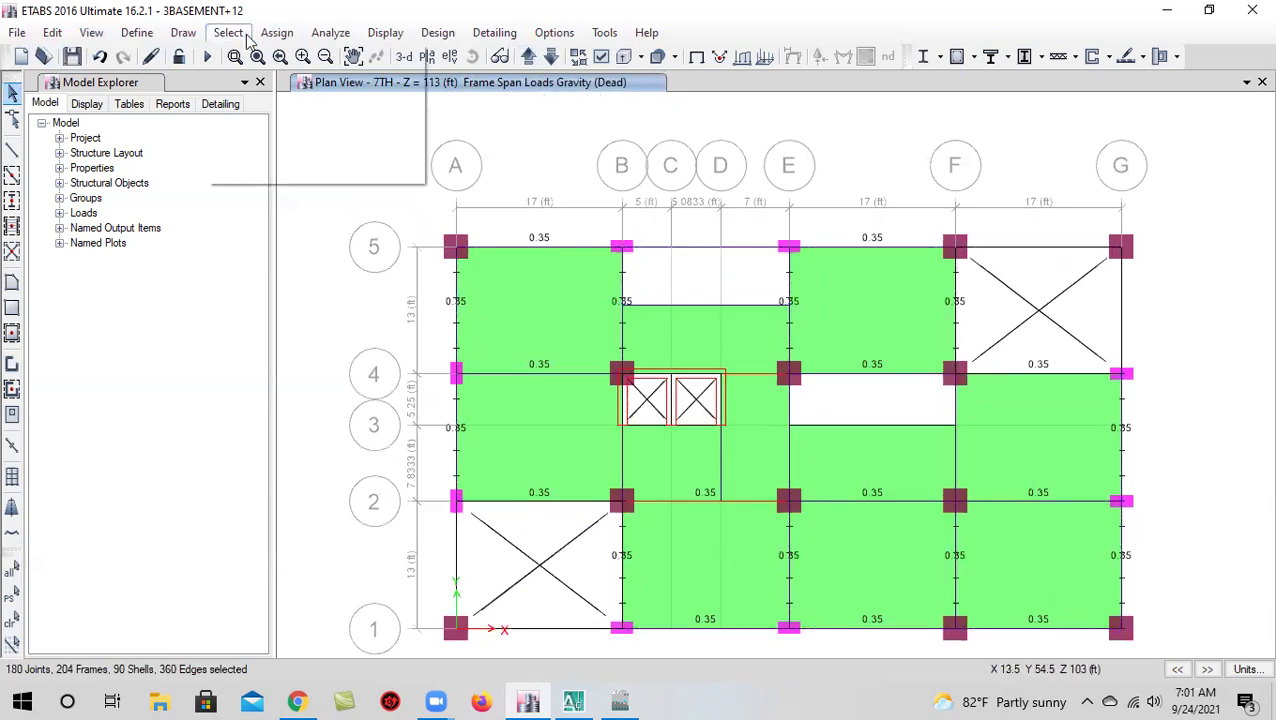
mouse_move(260, 62)
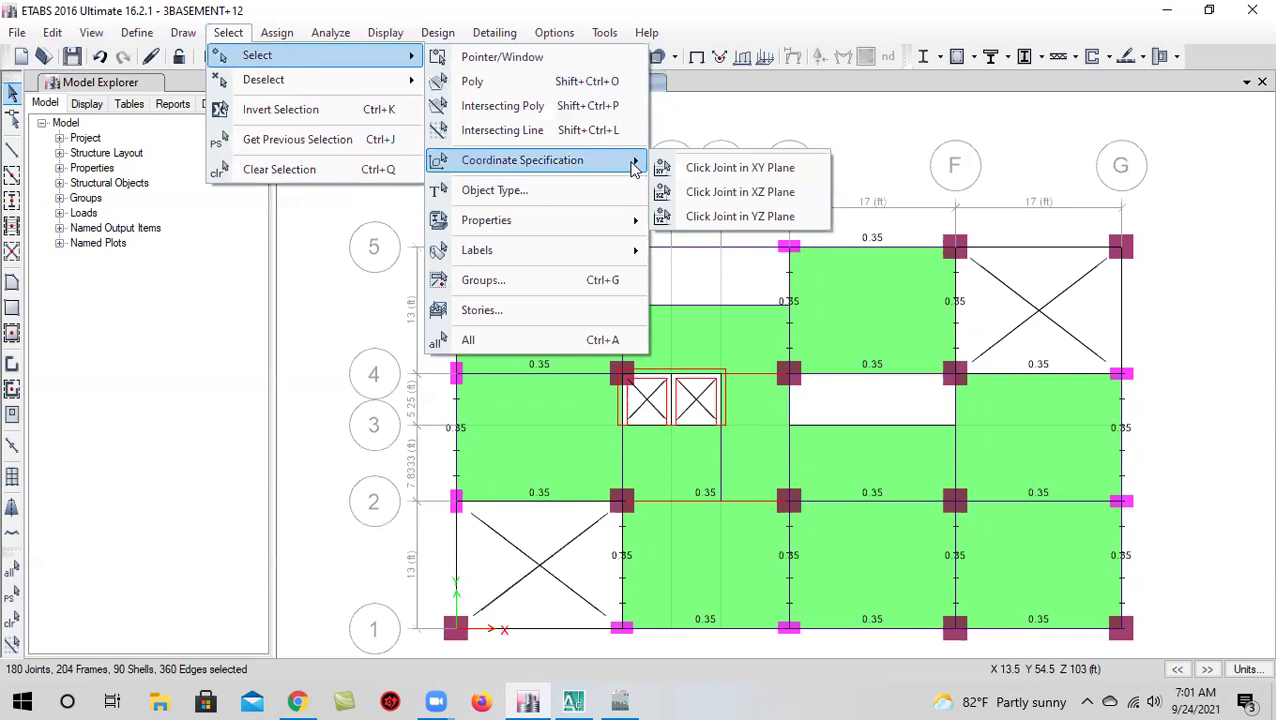
left_click(740, 167)
left_click(455, 246)
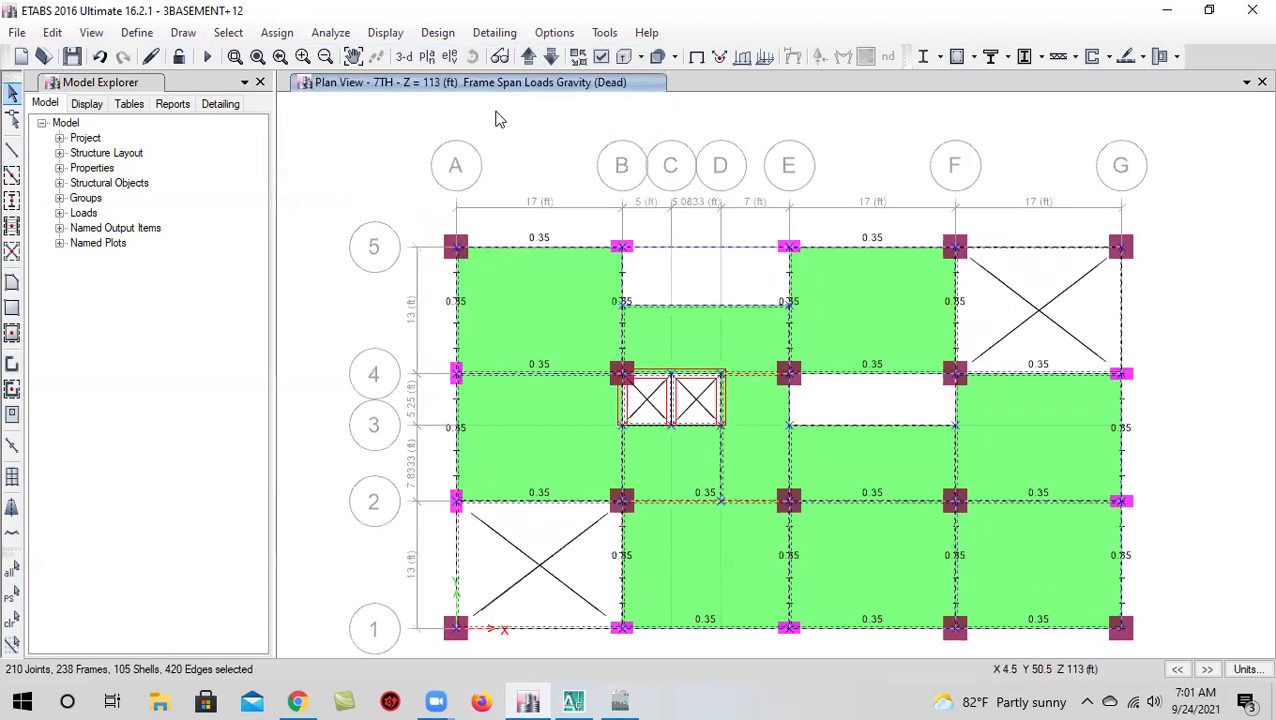
Go up to the 8TH story plan and add its XY-plane objects to the selection through joint A-5
left_click(529, 56)
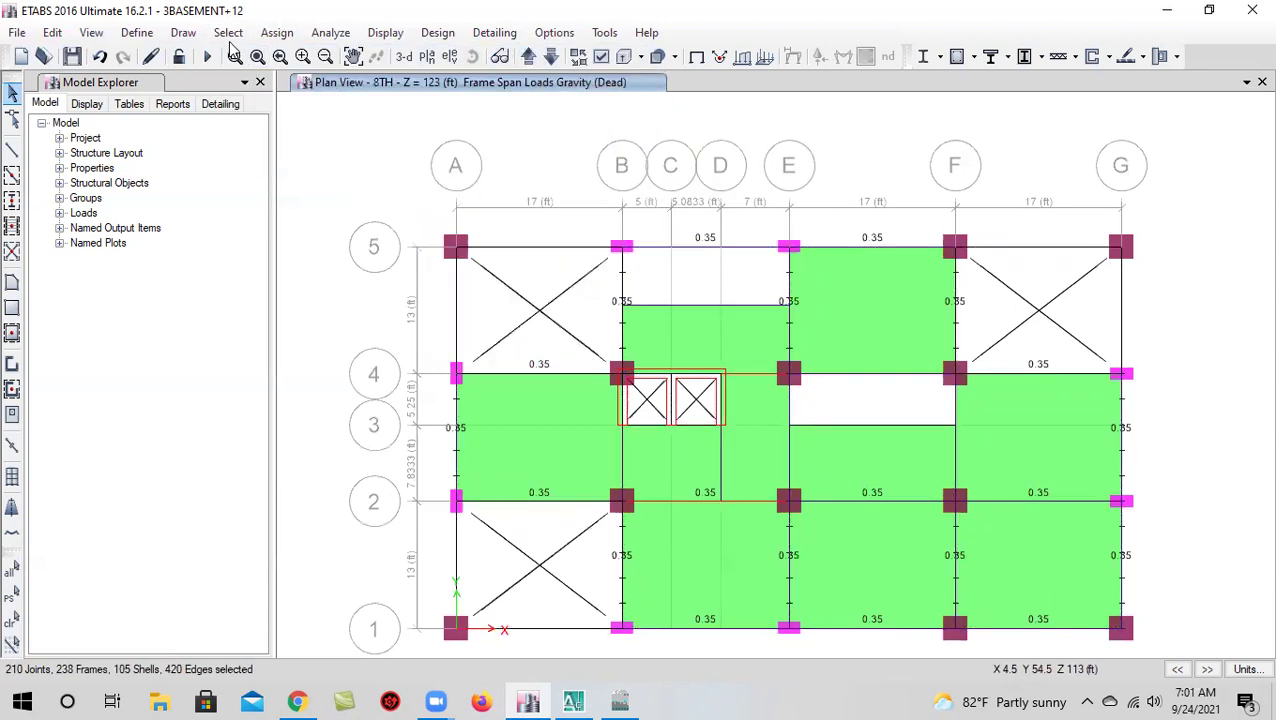
left_click(228, 32)
mouse_move(290, 56)
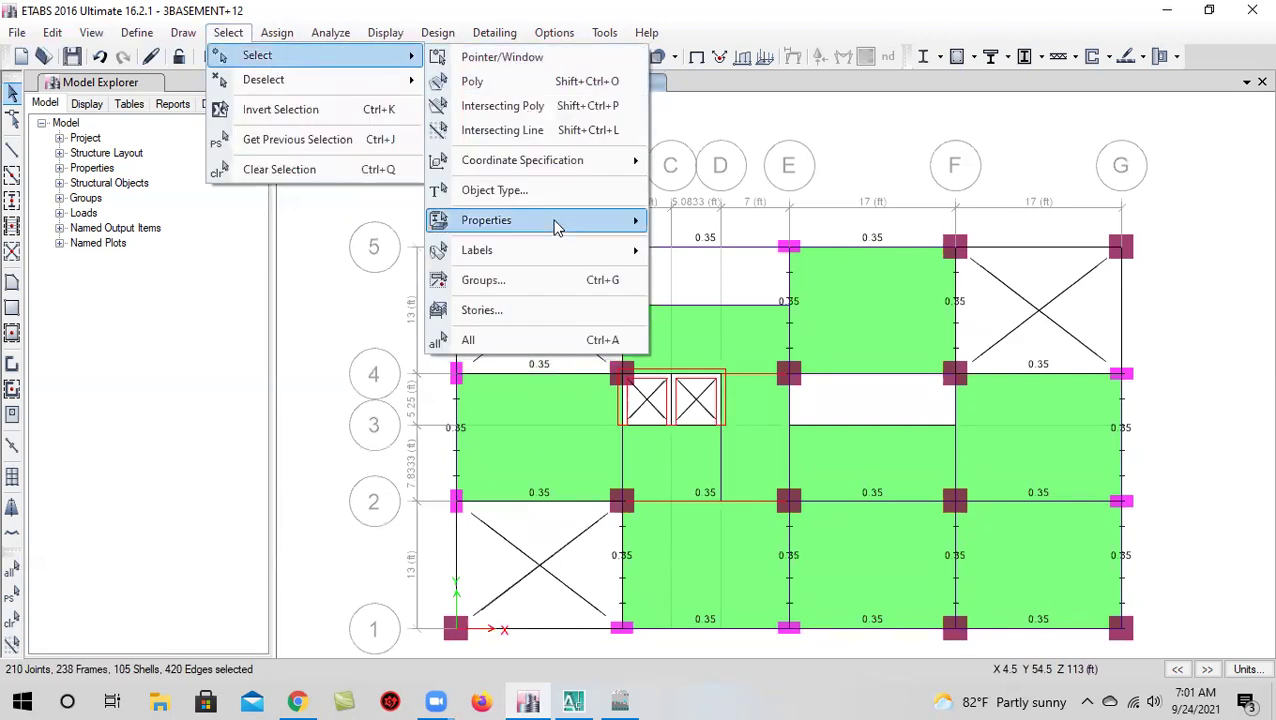
mouse_move(590, 163)
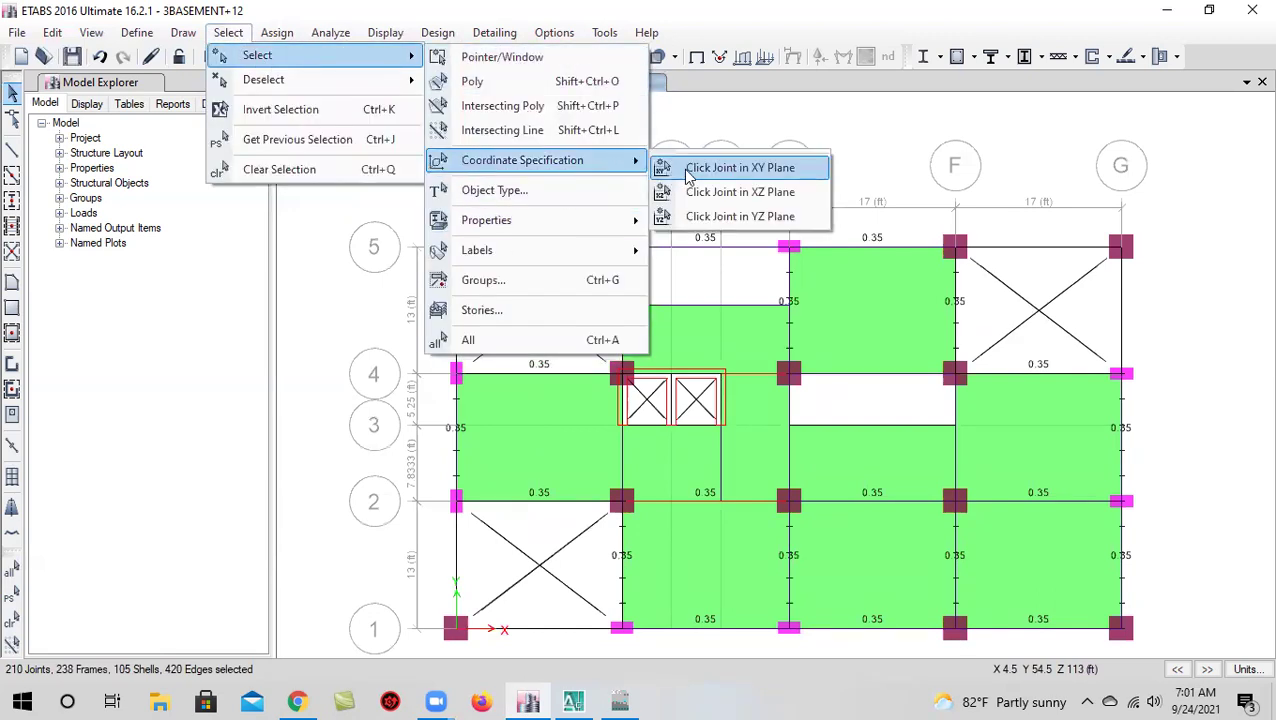
left_click(740, 168)
left_click(458, 251)
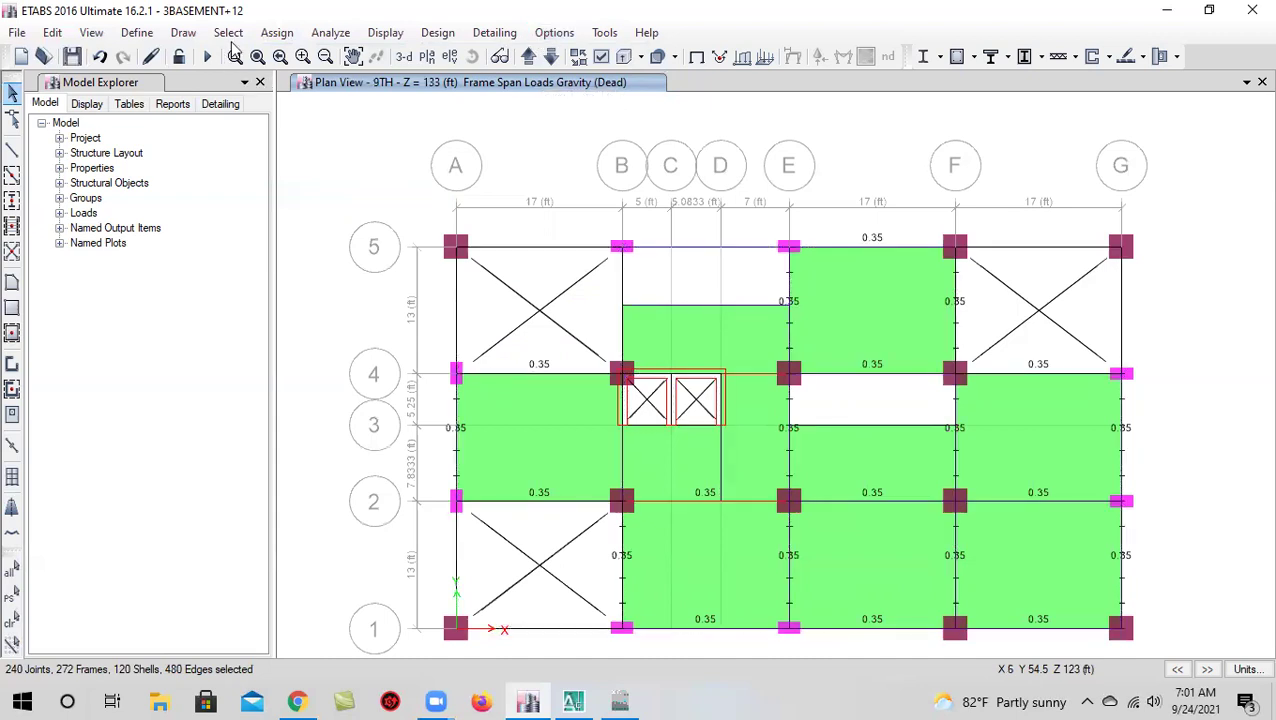
Try to add the 9TH story's XY-plane objects to the selection through joint A-5
left_click(266, 34)
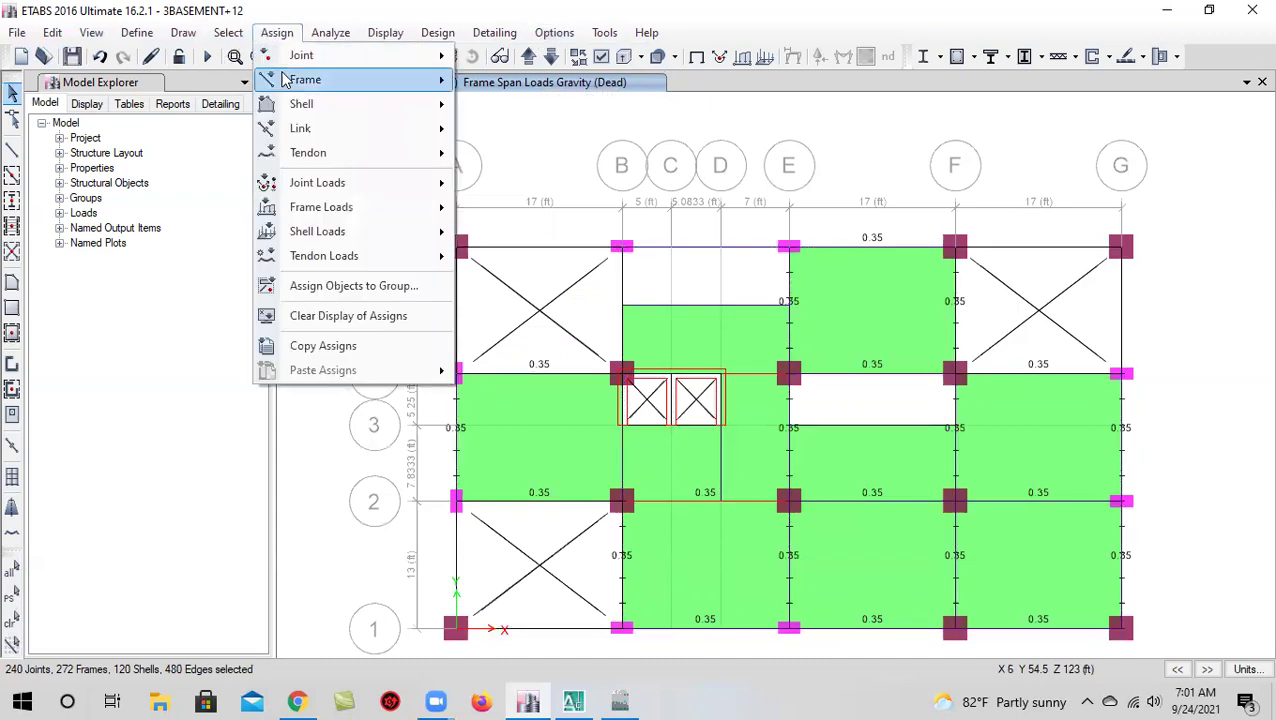
mouse_move(286, 79)
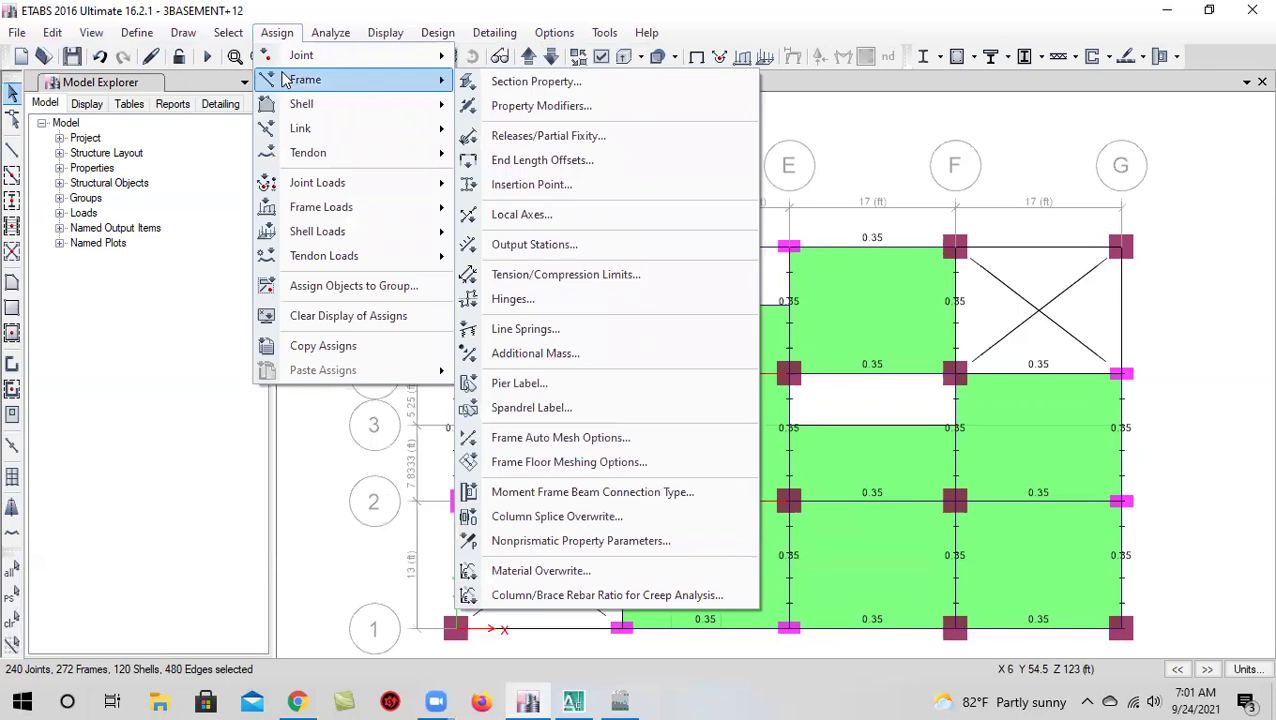
left_click(228, 32)
left_click(228, 32)
mouse_move(265, 57)
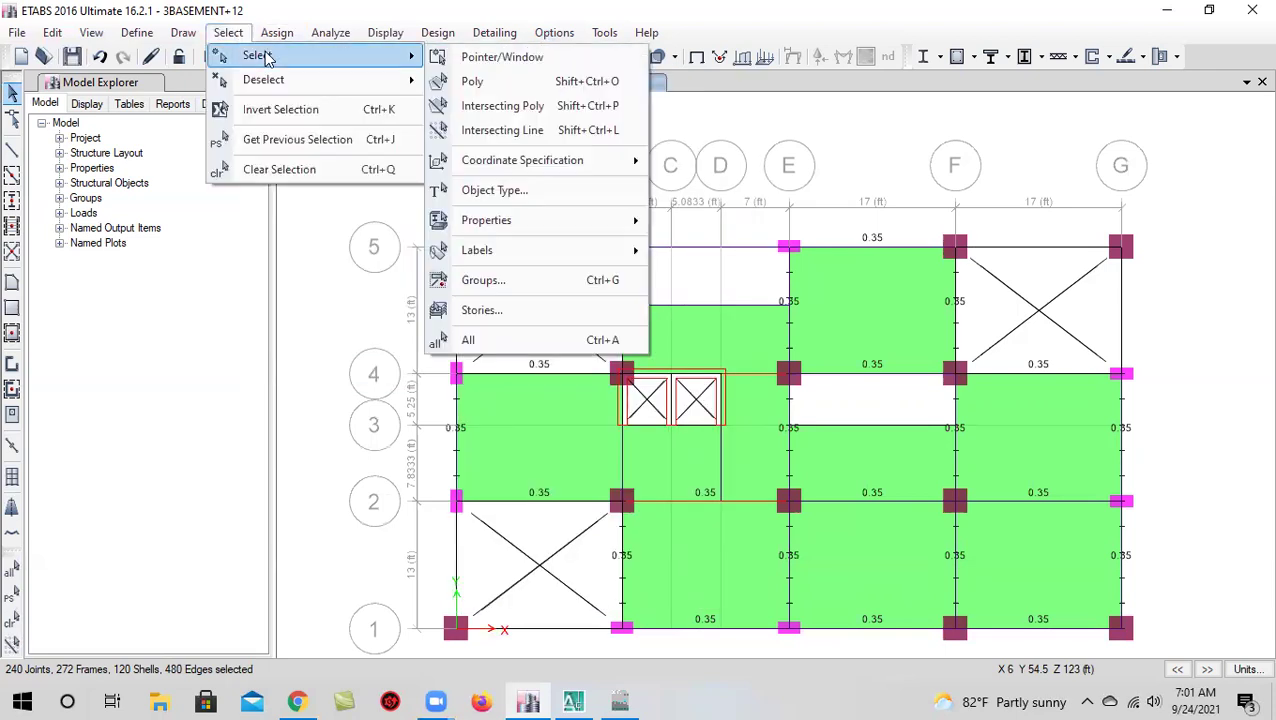
mouse_move(575, 160)
left_click(730, 168)
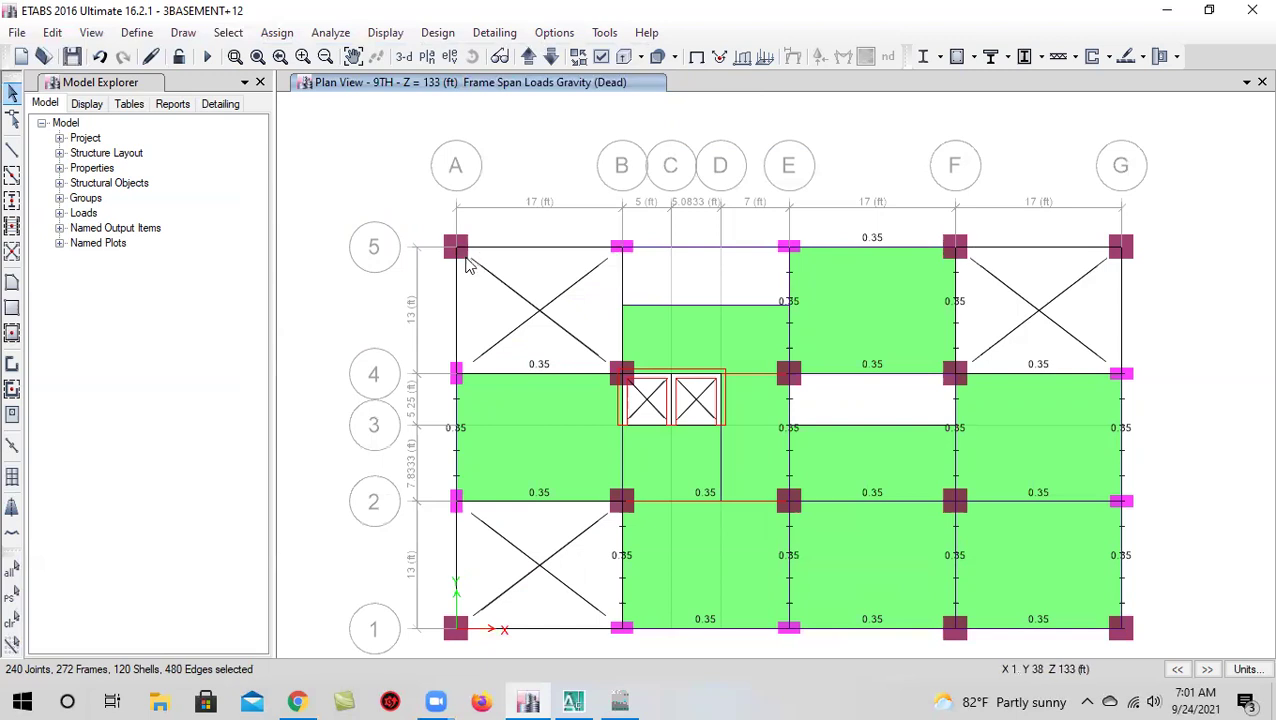
left_click(457, 250)
Add all XY-plane objects of the 9TH story to the selection by picking joint A-5
left_click(228, 32)
mouse_move(257, 55)
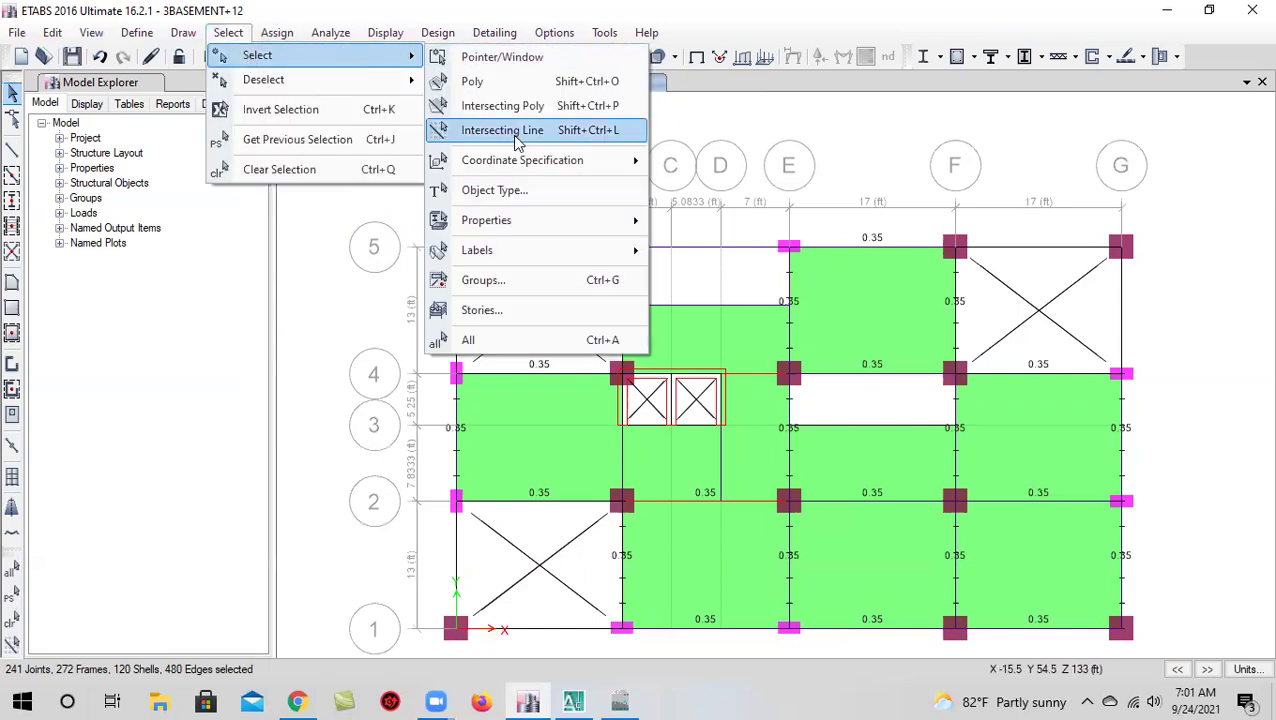
mouse_move(540, 160)
left_click(698, 170)
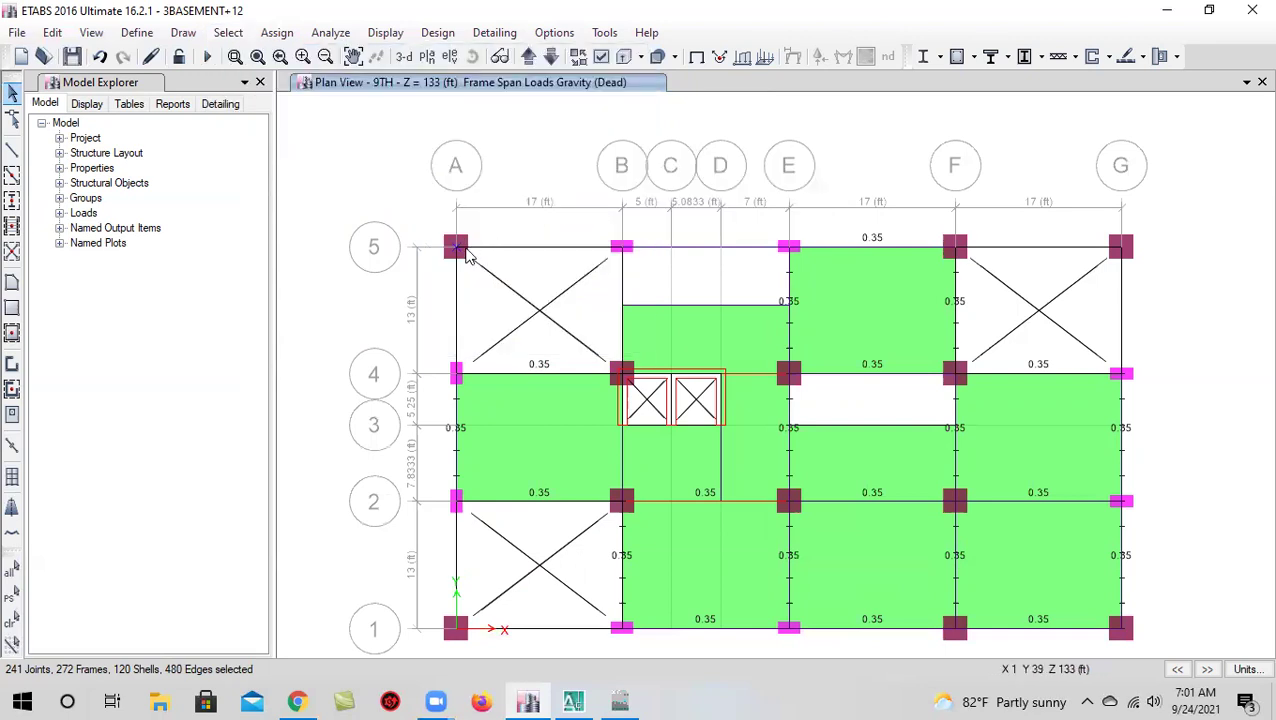
left_click(457, 250)
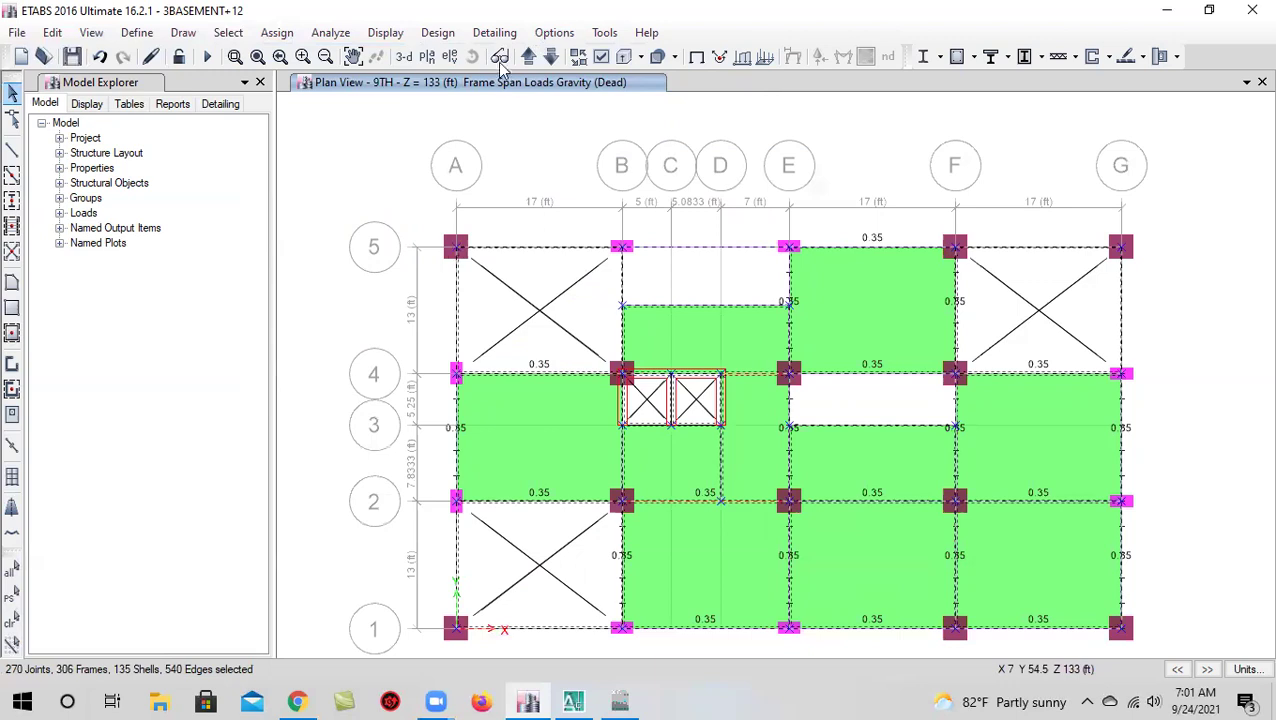
Go up to the 10TH story plan and add its XY-plane objects to the selection through joint A-5
left_click(528, 56)
left_click(228, 33)
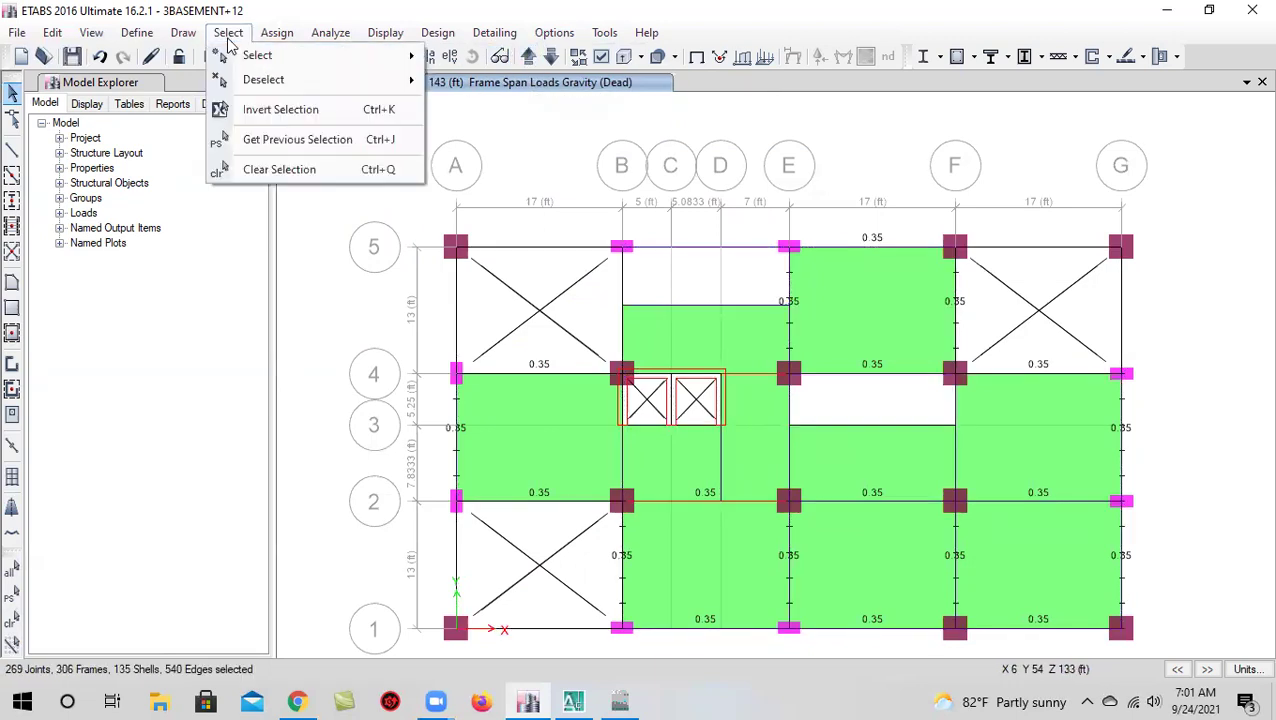
mouse_move(257, 55)
mouse_move(640, 165)
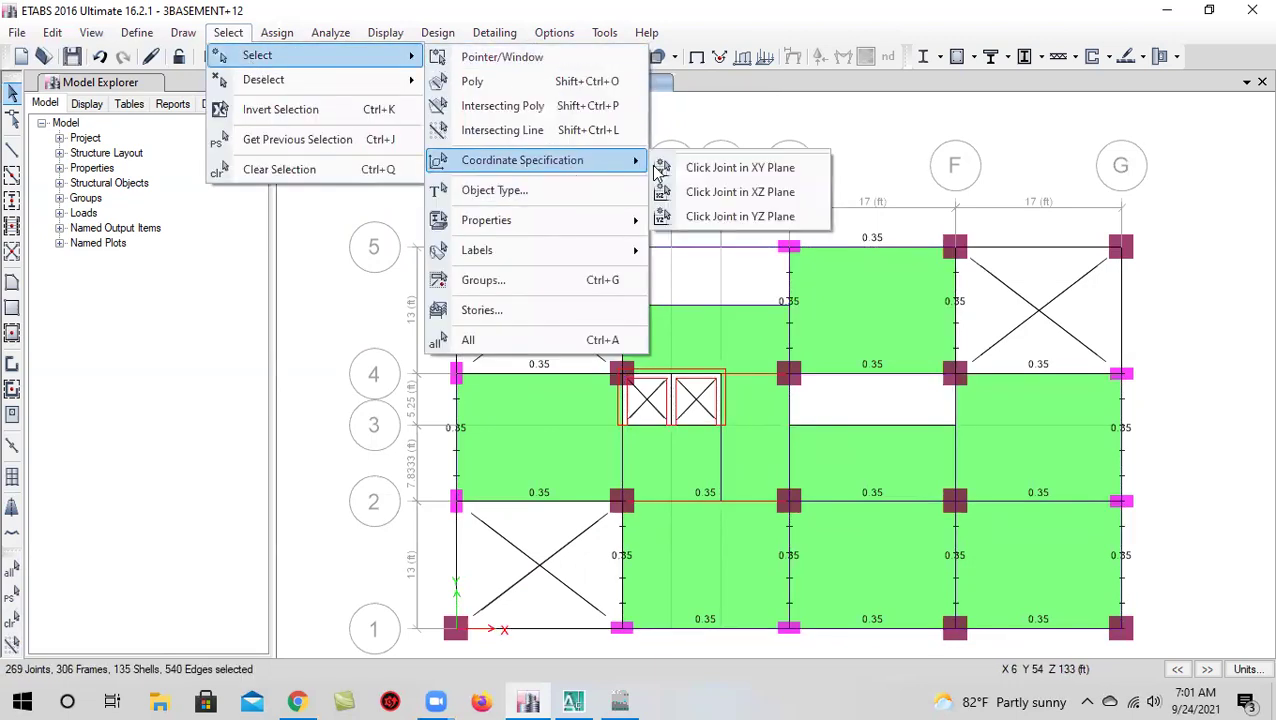
left_click(720, 168)
left_click(459, 253)
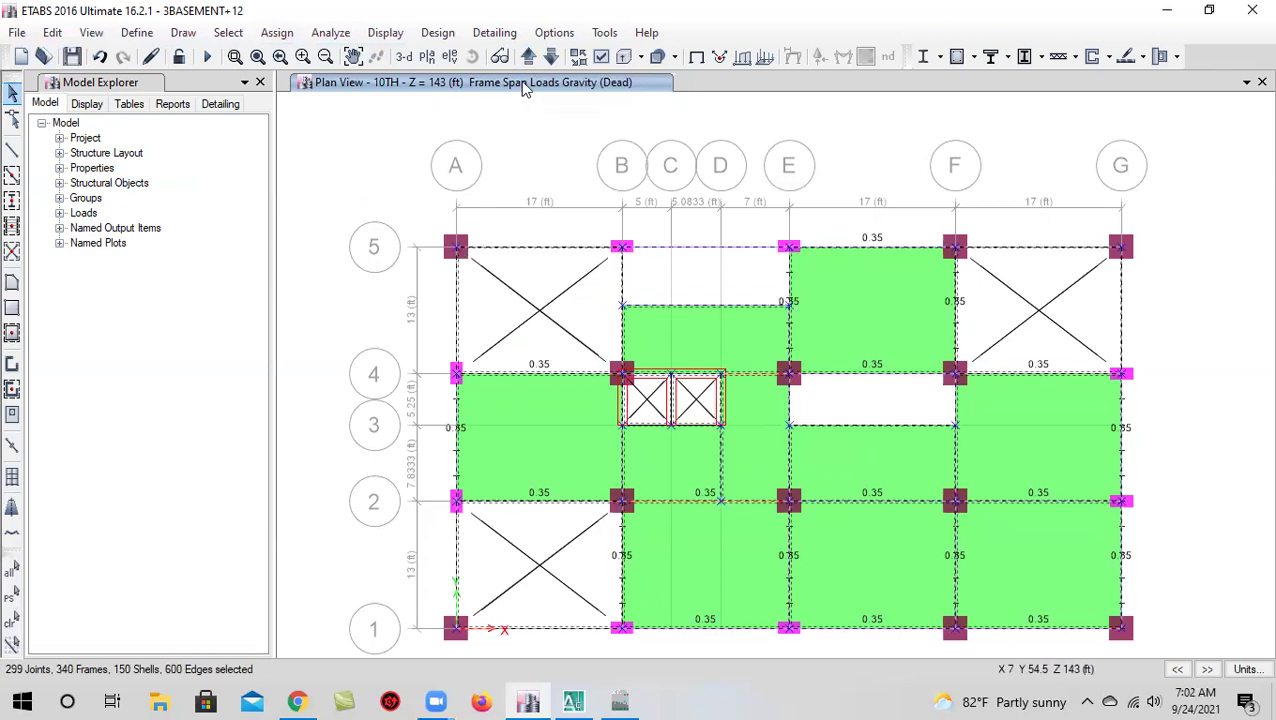
Go up to the 11TH story plan and add its XY-plane objects to the selection through joint A-5
left_click(528, 56)
left_click(226, 32)
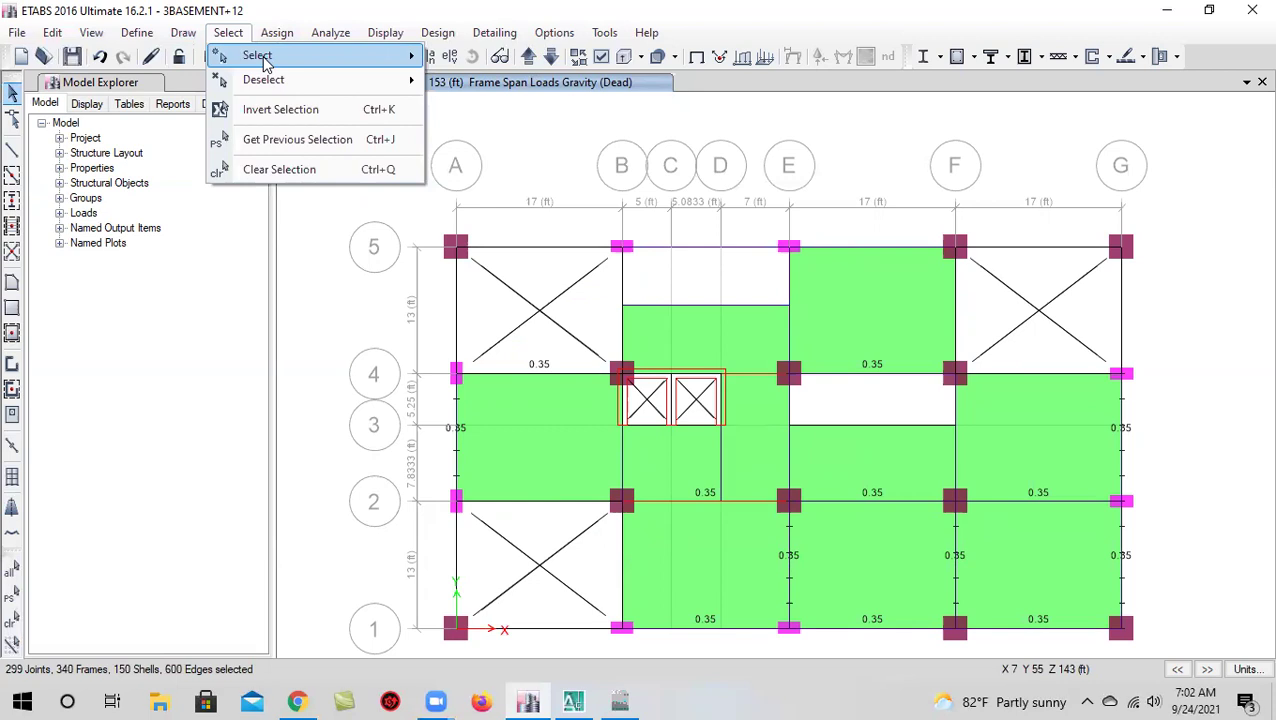
mouse_move(262, 60)
mouse_move(546, 163)
left_click(707, 172)
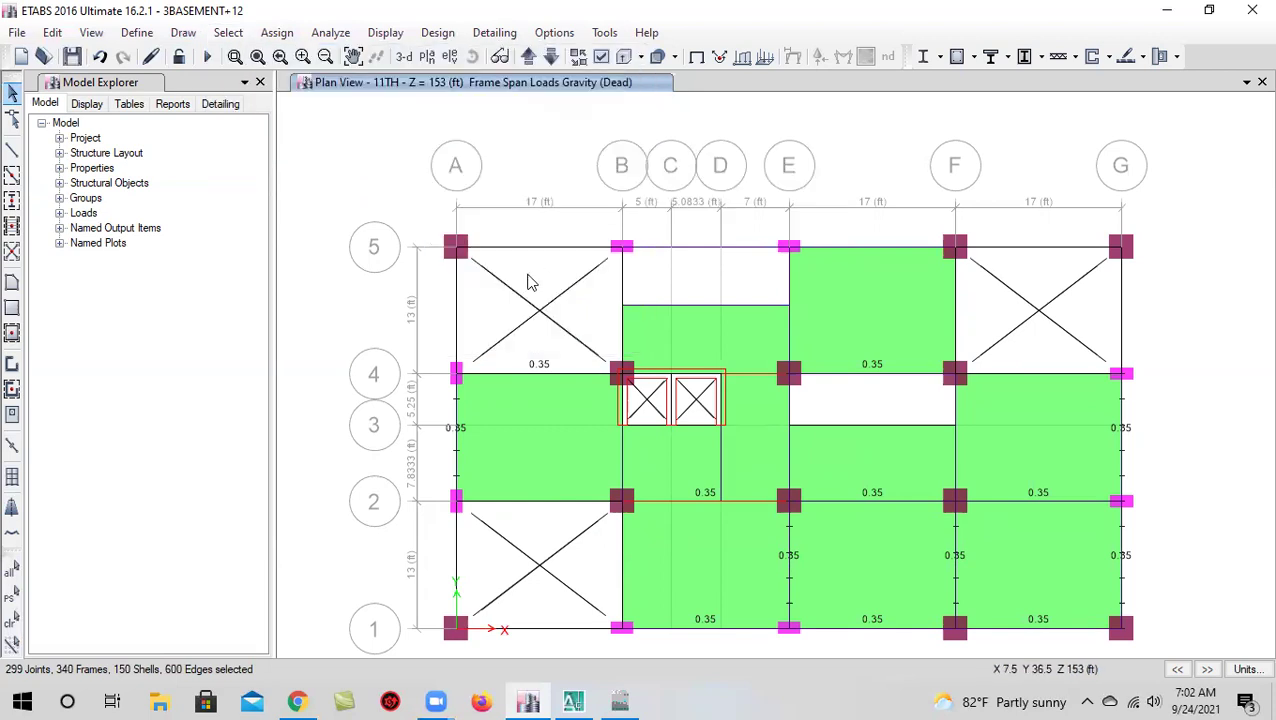
left_click(456, 248)
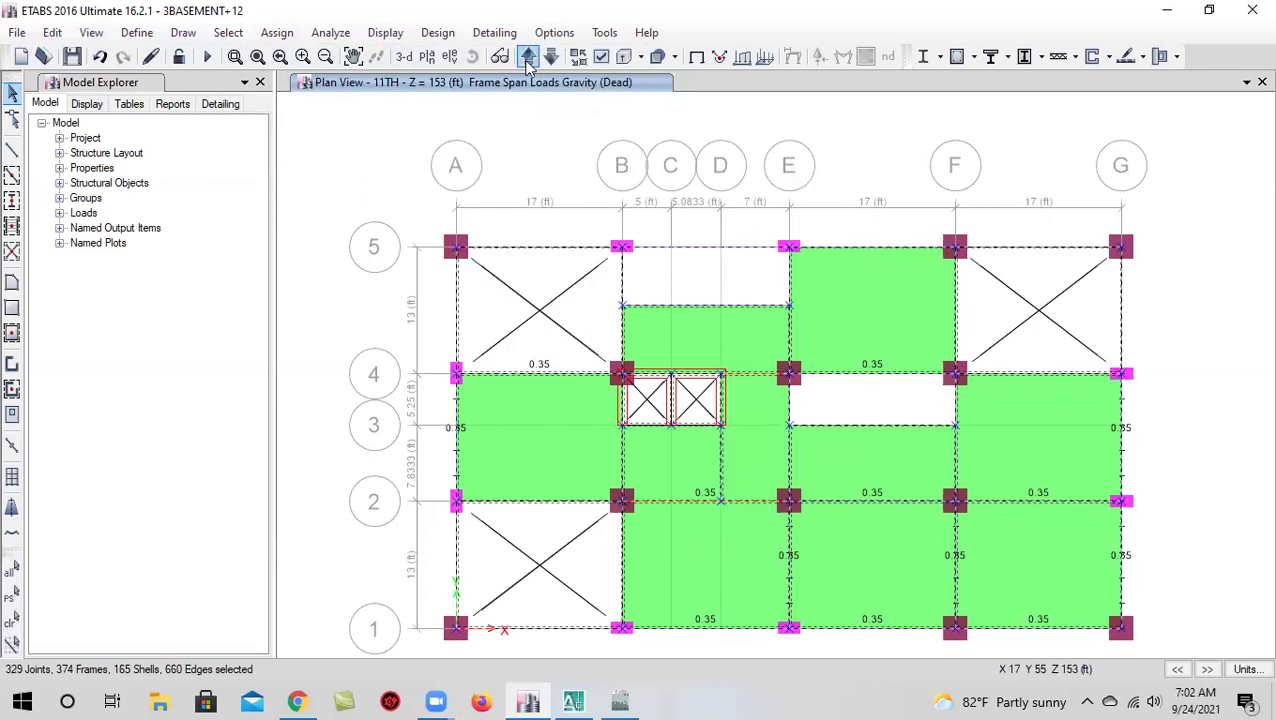
Go up to the TOP story plan and add its XY-plane objects to the selection through joint A-4
left_click(528, 56)
left_click(228, 32)
mouse_move(258, 60)
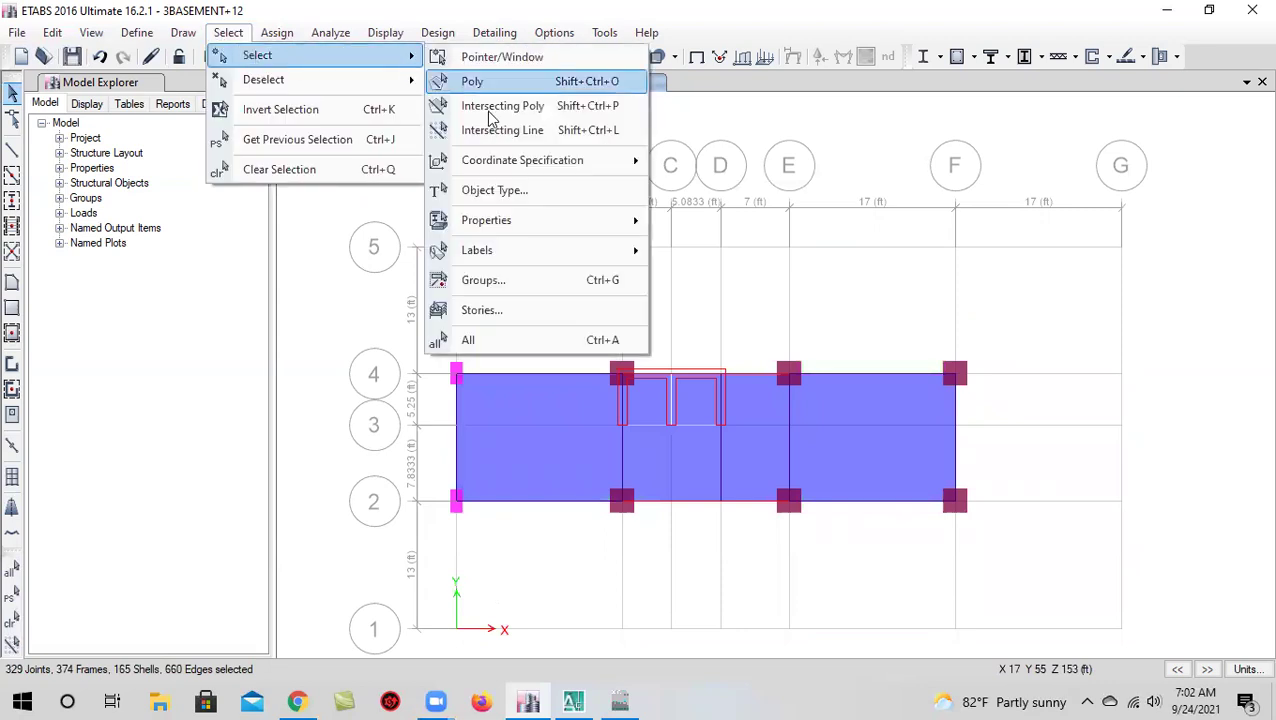
mouse_move(530, 163)
left_click(722, 169)
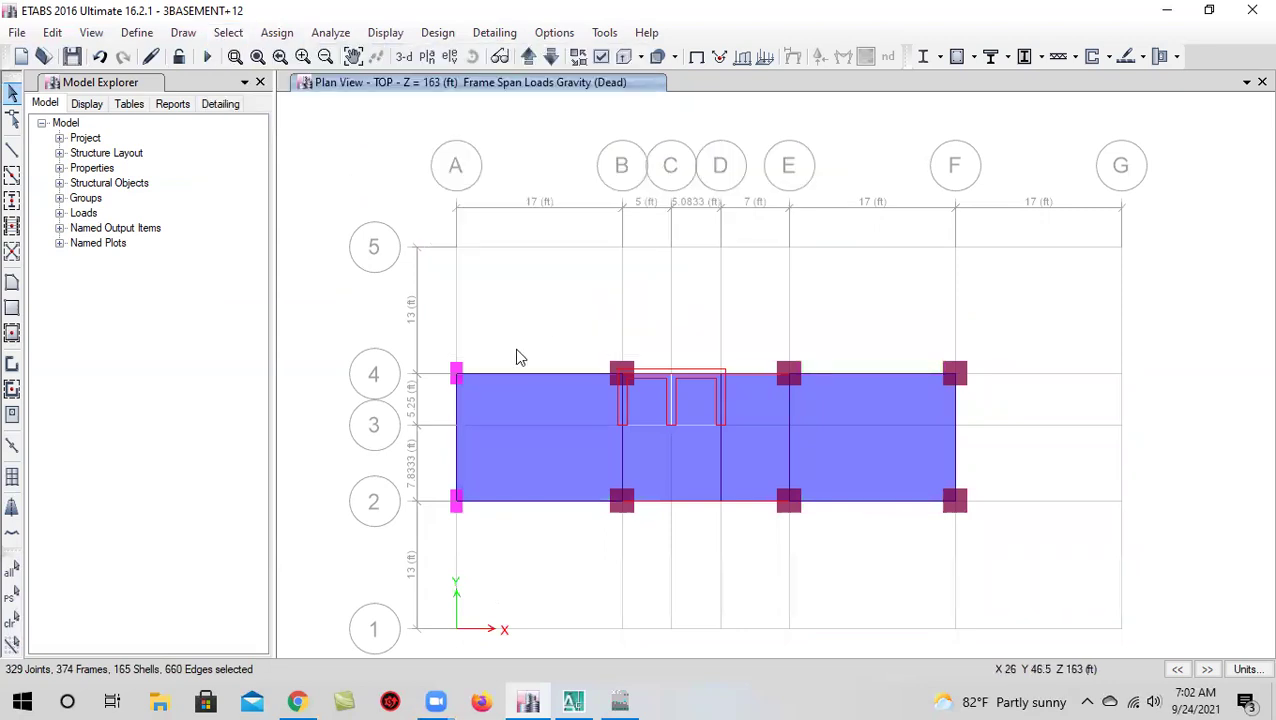
left_click(457, 375)
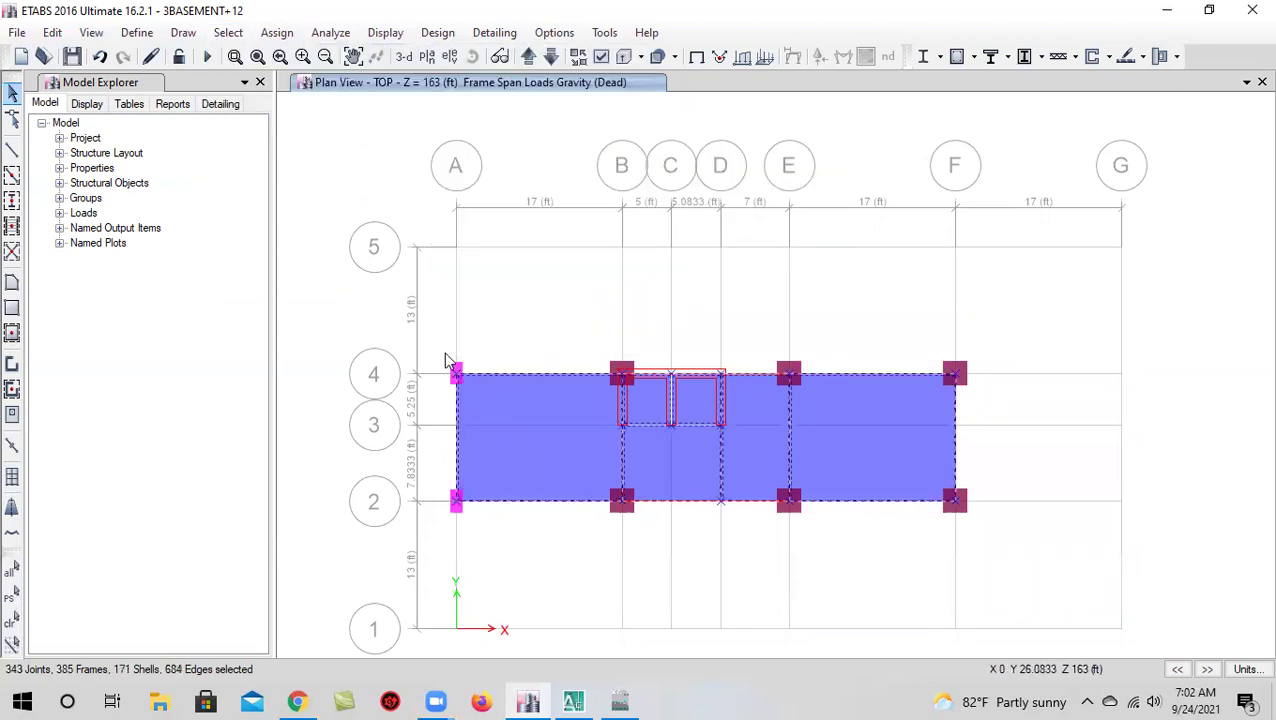
Switch to the 3-D view and assign diaphragm D1 to the selected floor shells
left_click(404, 56)
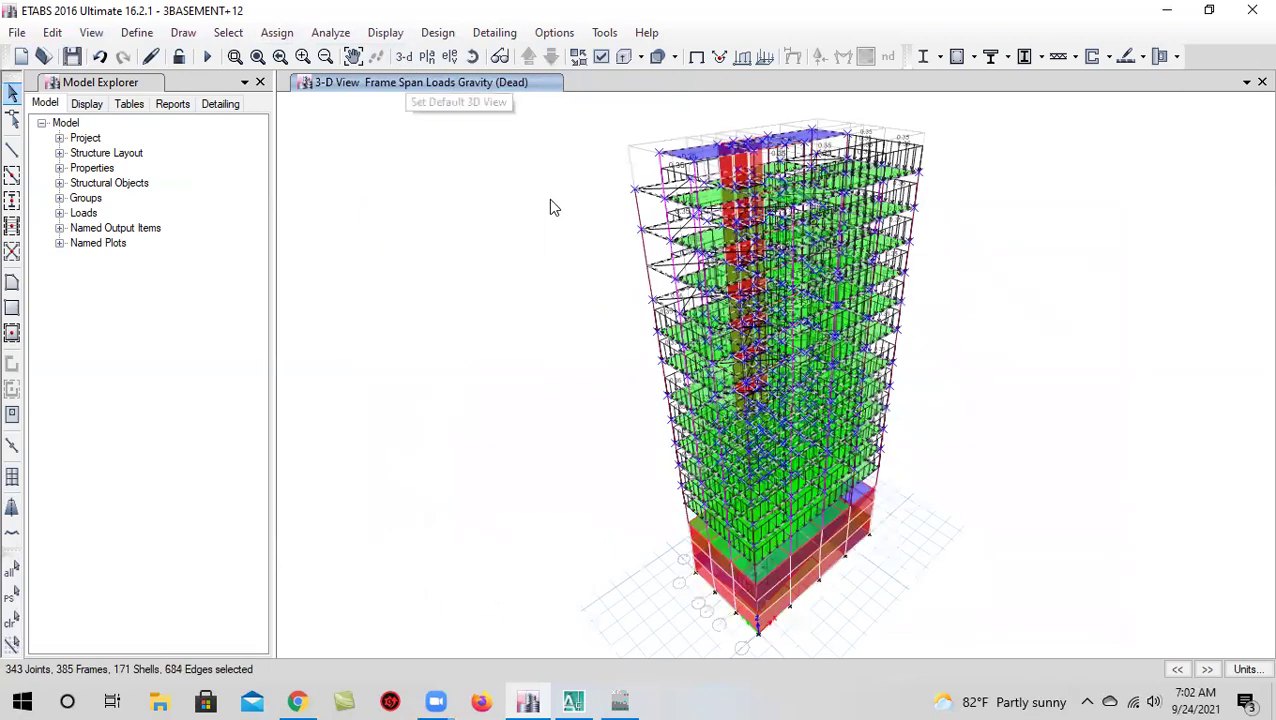
left_click(273, 36)
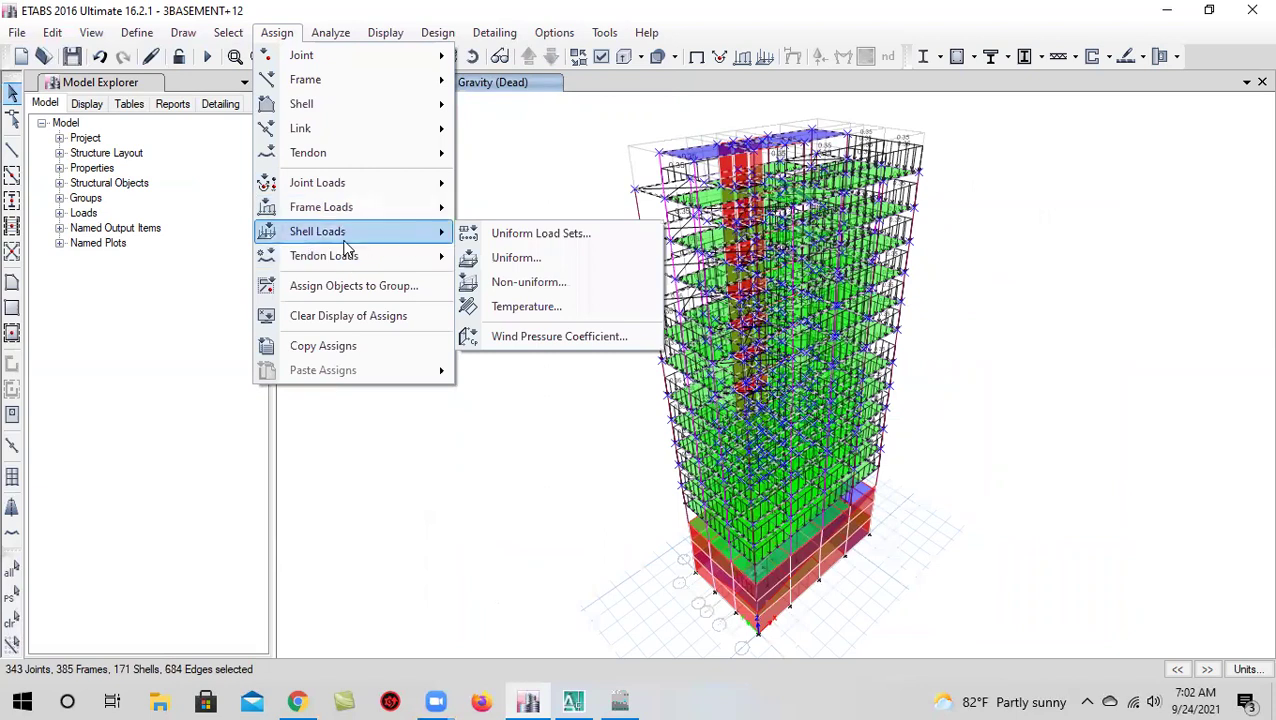
left_click(92, 34)
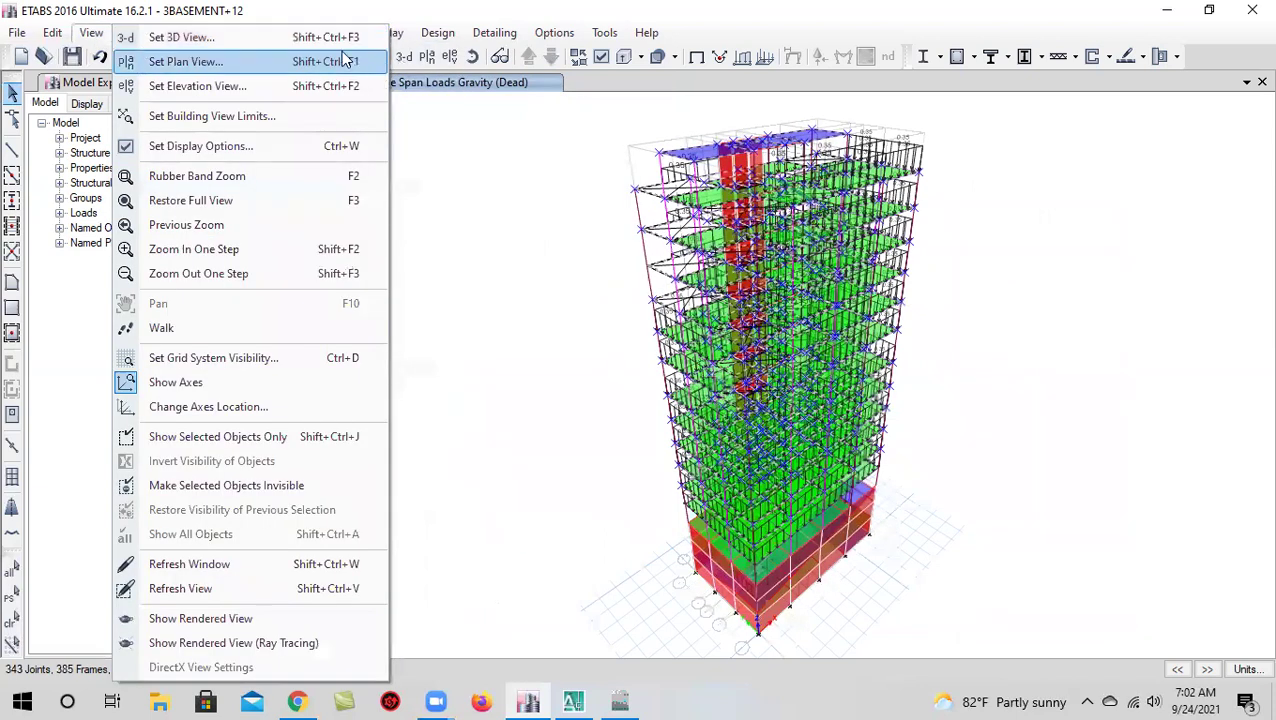
left_click(450, 150)
left_click(277, 32)
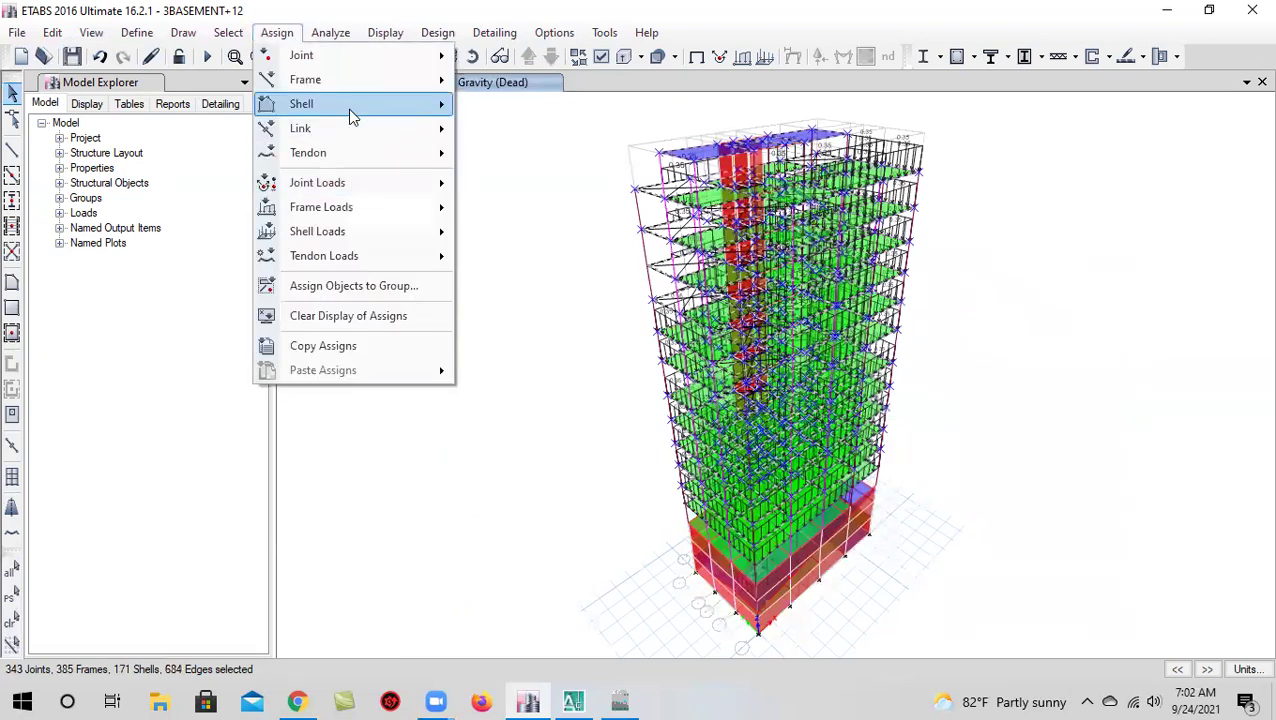
mouse_move(355, 112)
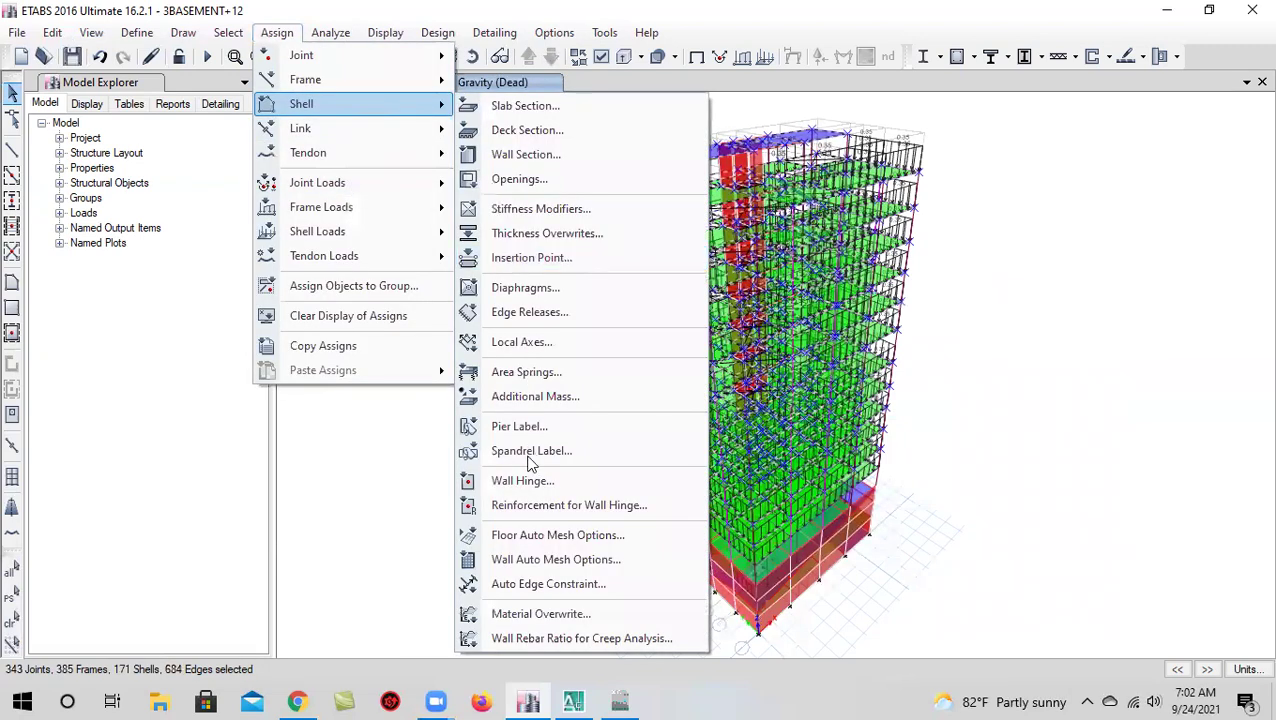
left_click(530, 288)
left_click(540, 220)
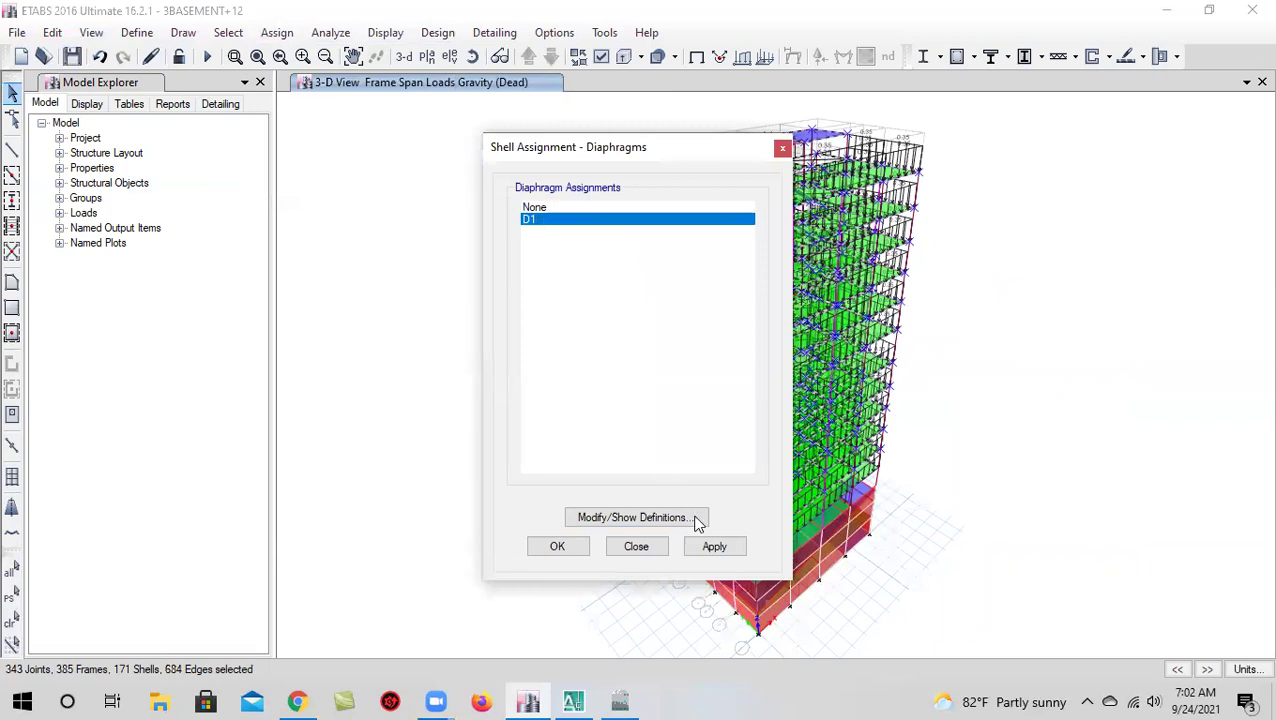
left_click(714, 547)
left_click(560, 548)
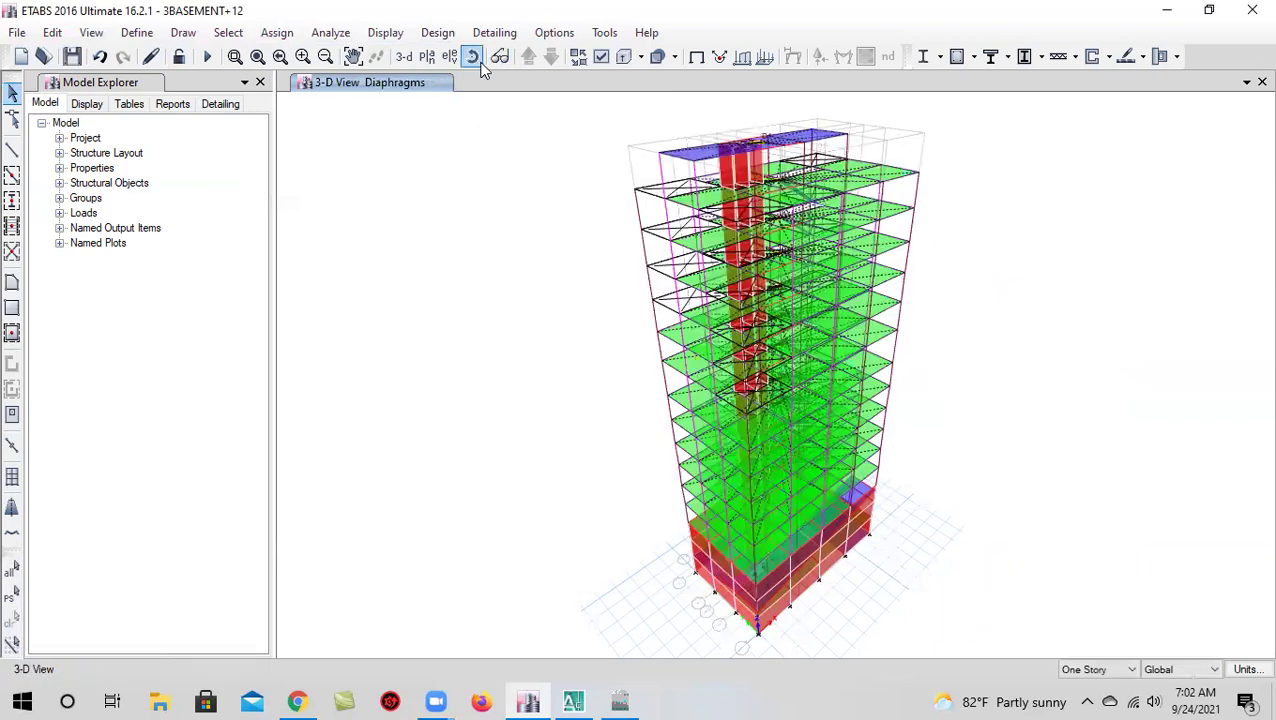
left_click_drag(983, 492, 866, 525)
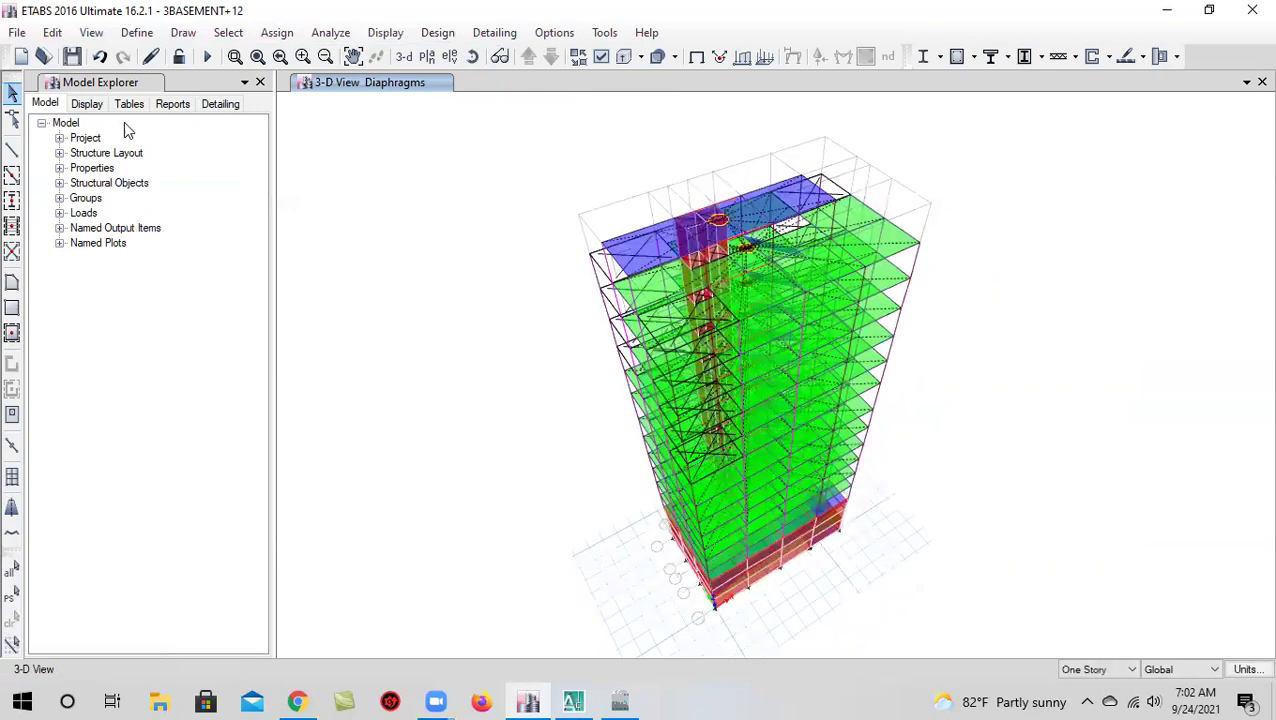
Open the lateral load settings of wind load pattern WLX and use exposure from extents of diaphragms
left_click(138, 33)
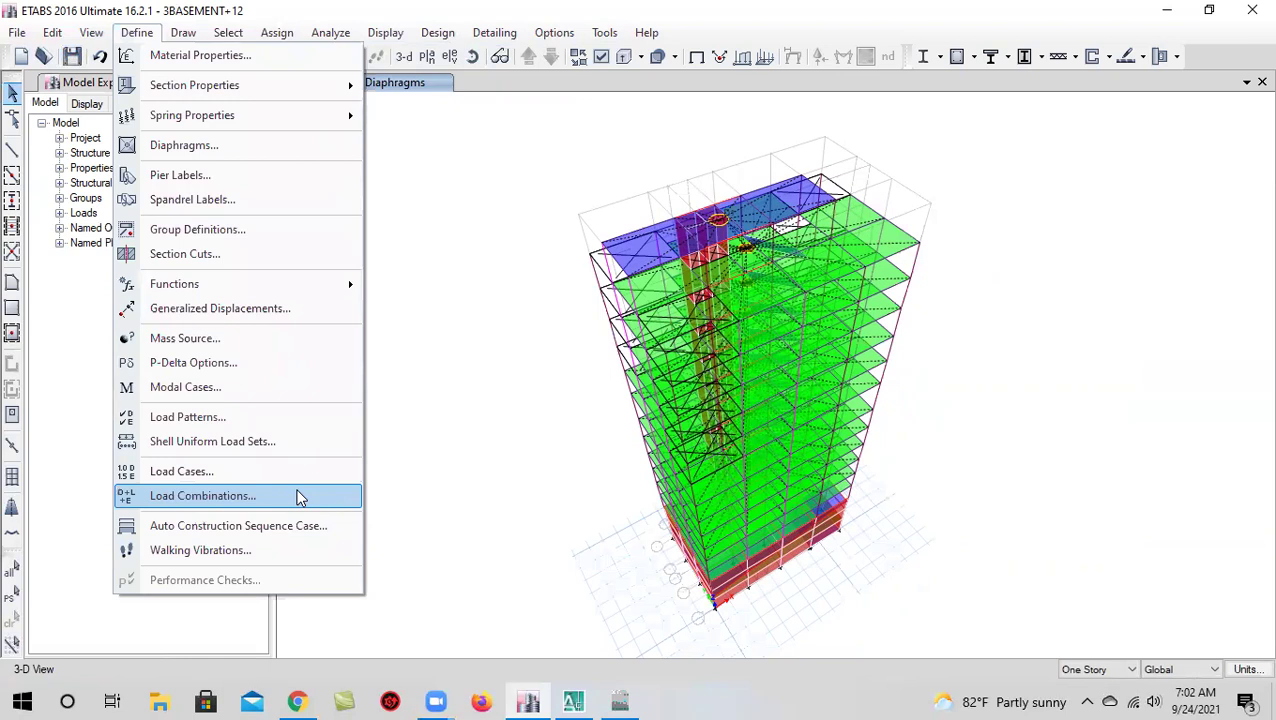
left_click(300, 418)
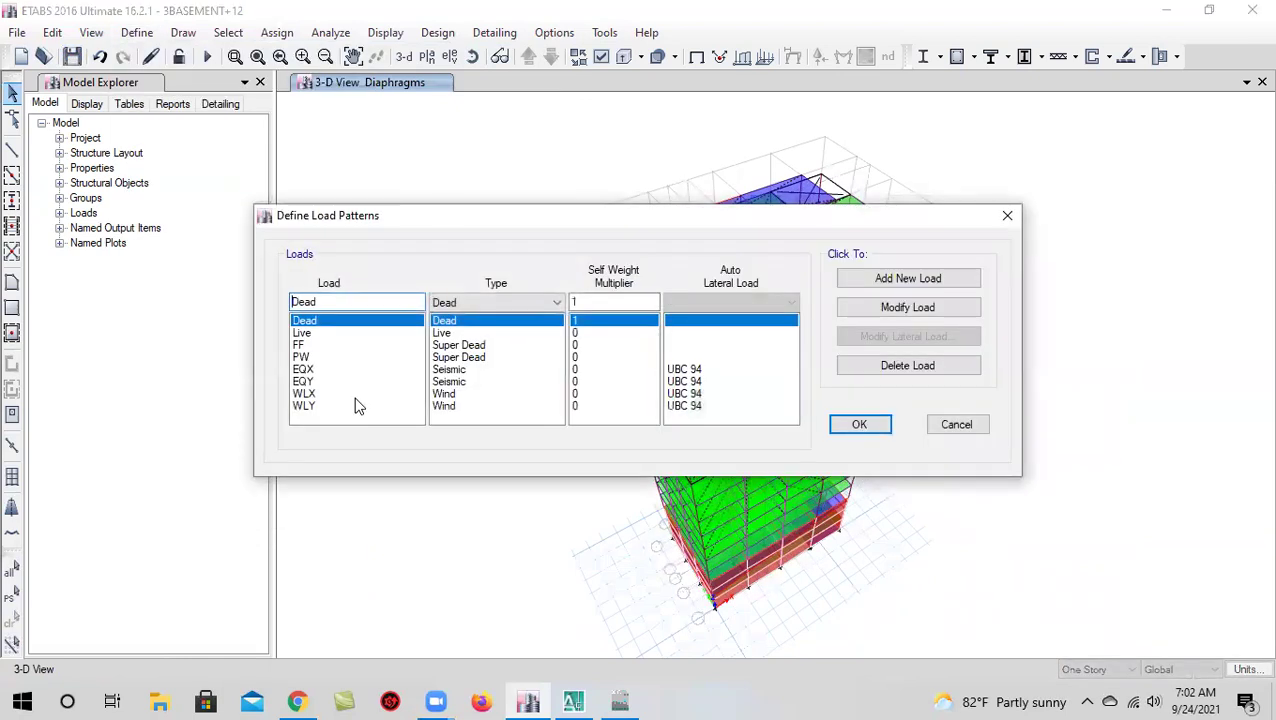
left_click(358, 405)
left_click(900, 336)
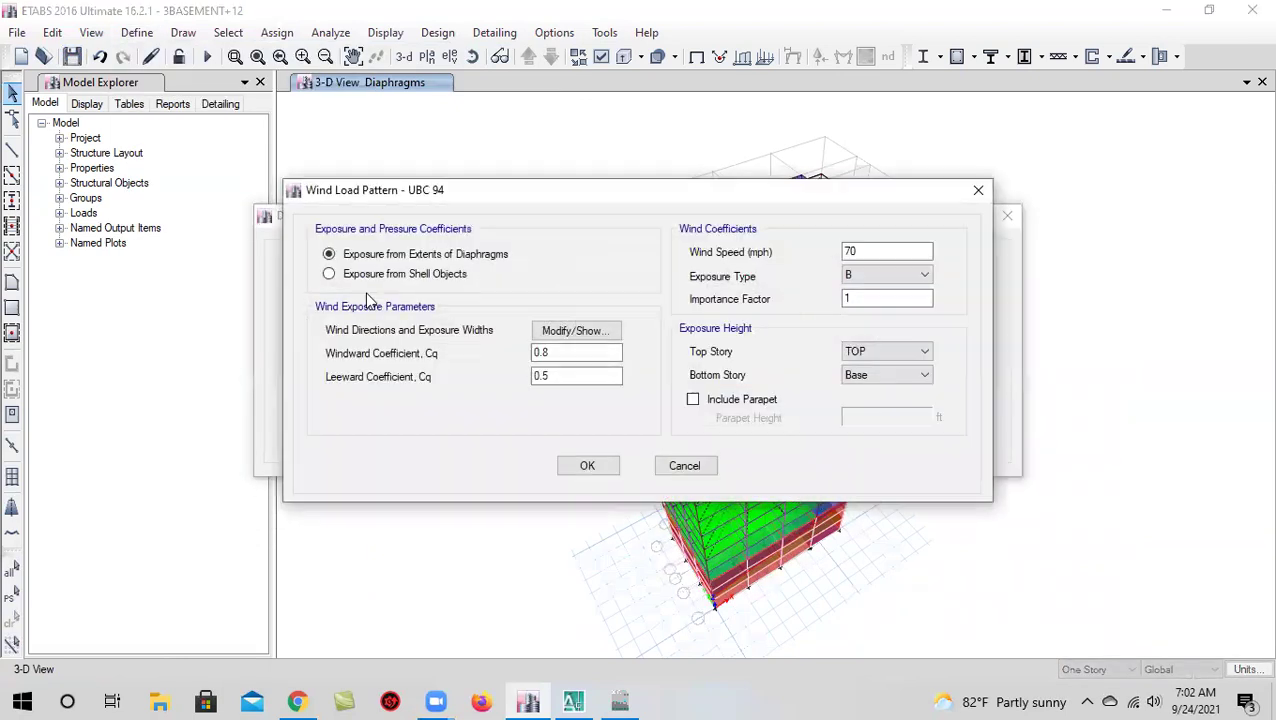
left_click(368, 276)
left_click(370, 256)
Set the wind direction angle to 0 deg with exposure widths auto calculated from diaphragm extents
left_click(572, 330)
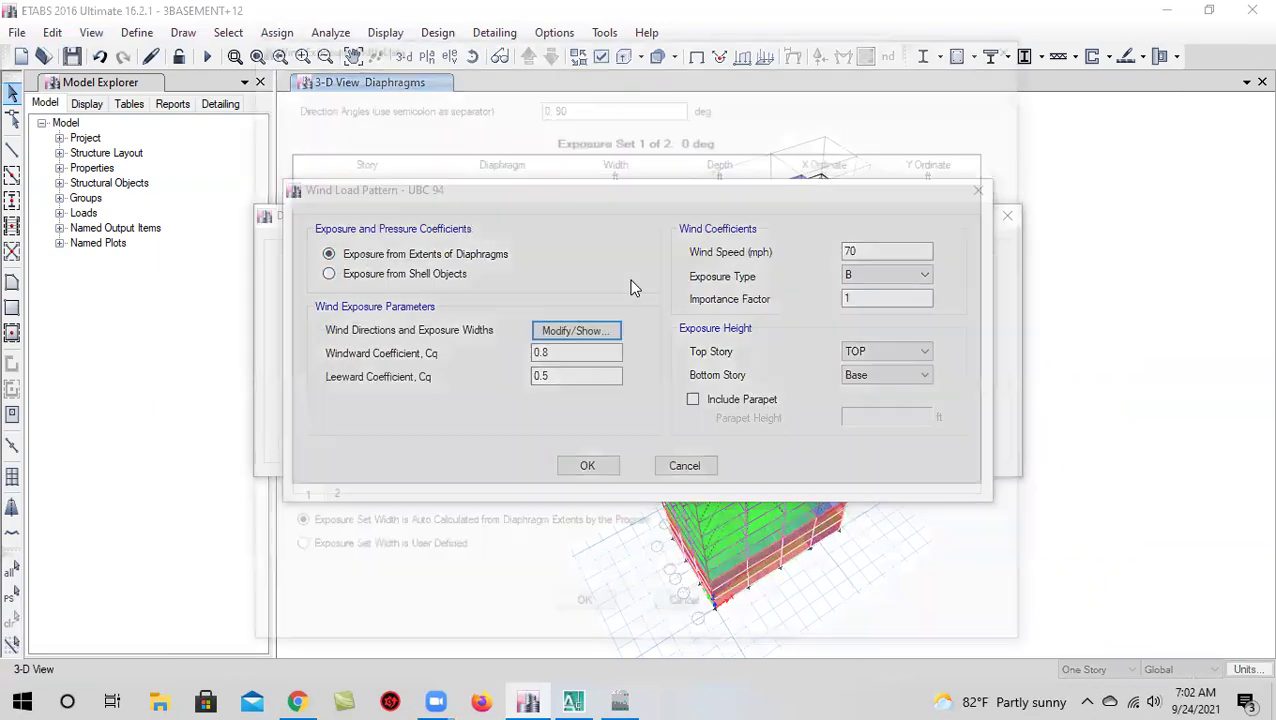
left_click_drag(572, 105, 470, 134)
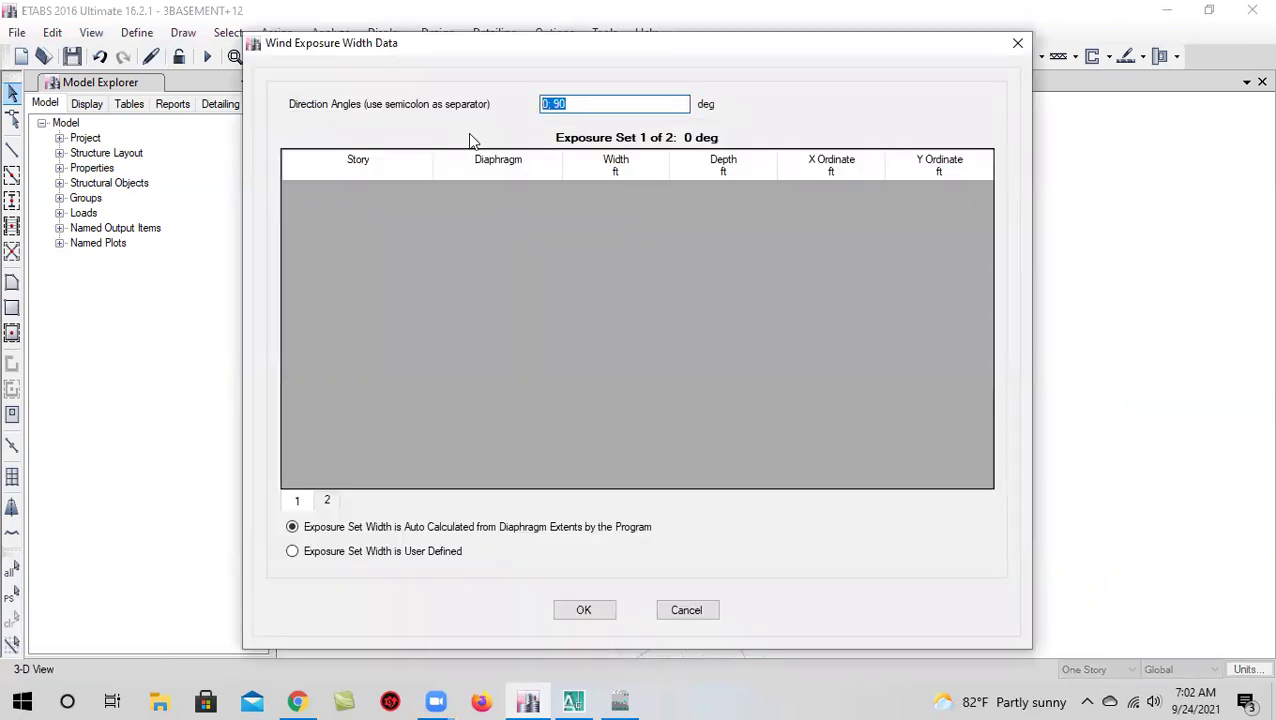
type("0")
left_click(325, 553)
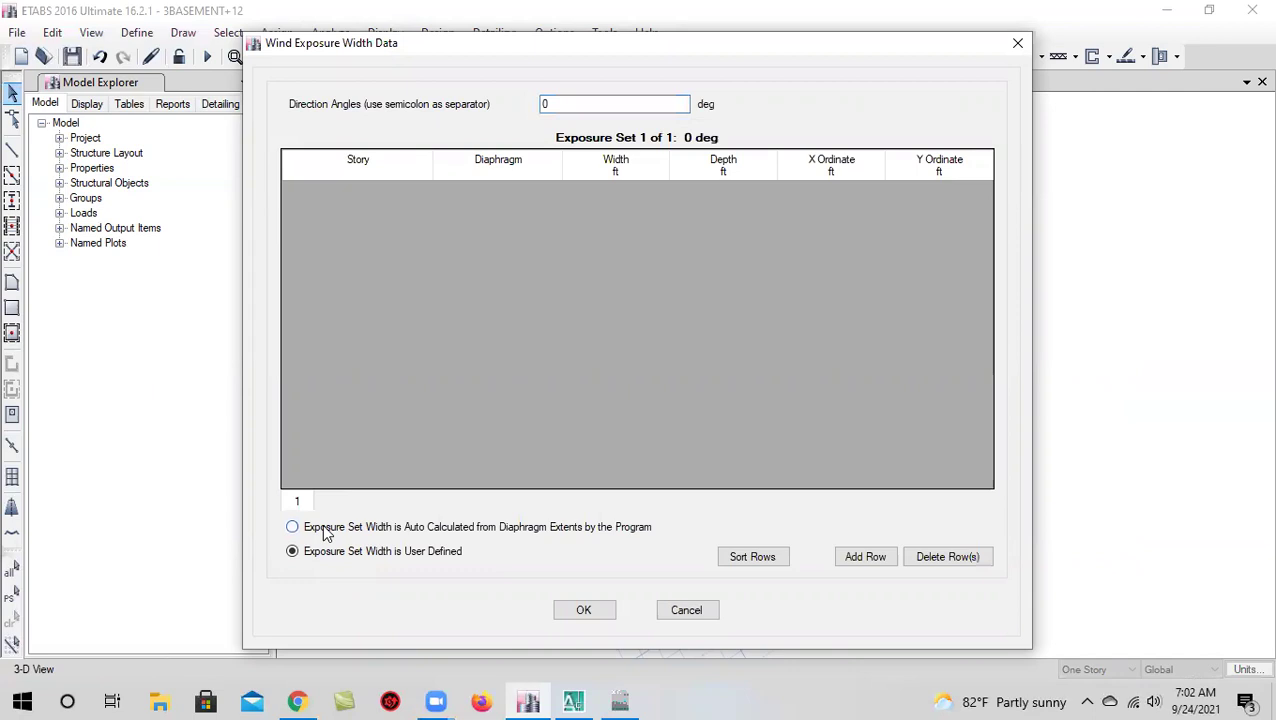
left_click(323, 528)
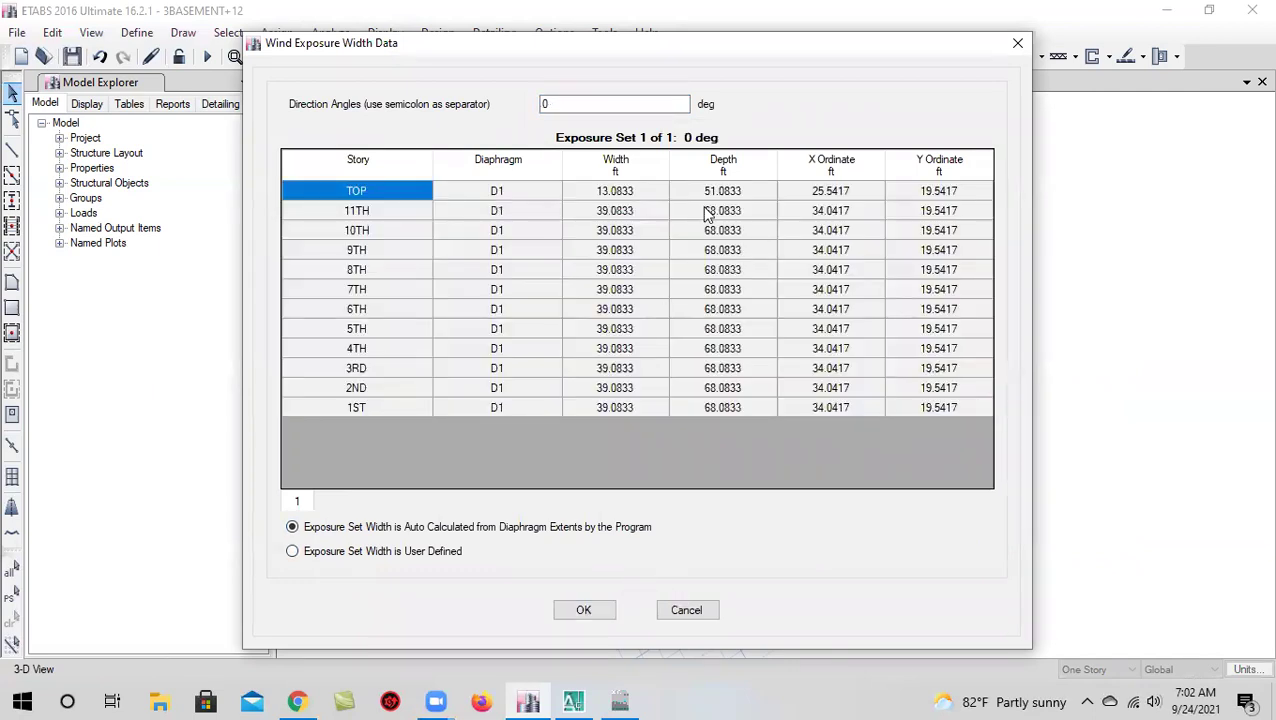
left_click(587, 611)
Set the windward coefficient to 0.8, the leeward coefficient to 0.0001 and the wind speed to 130 mph
double_click(562, 376)
type("0.8")
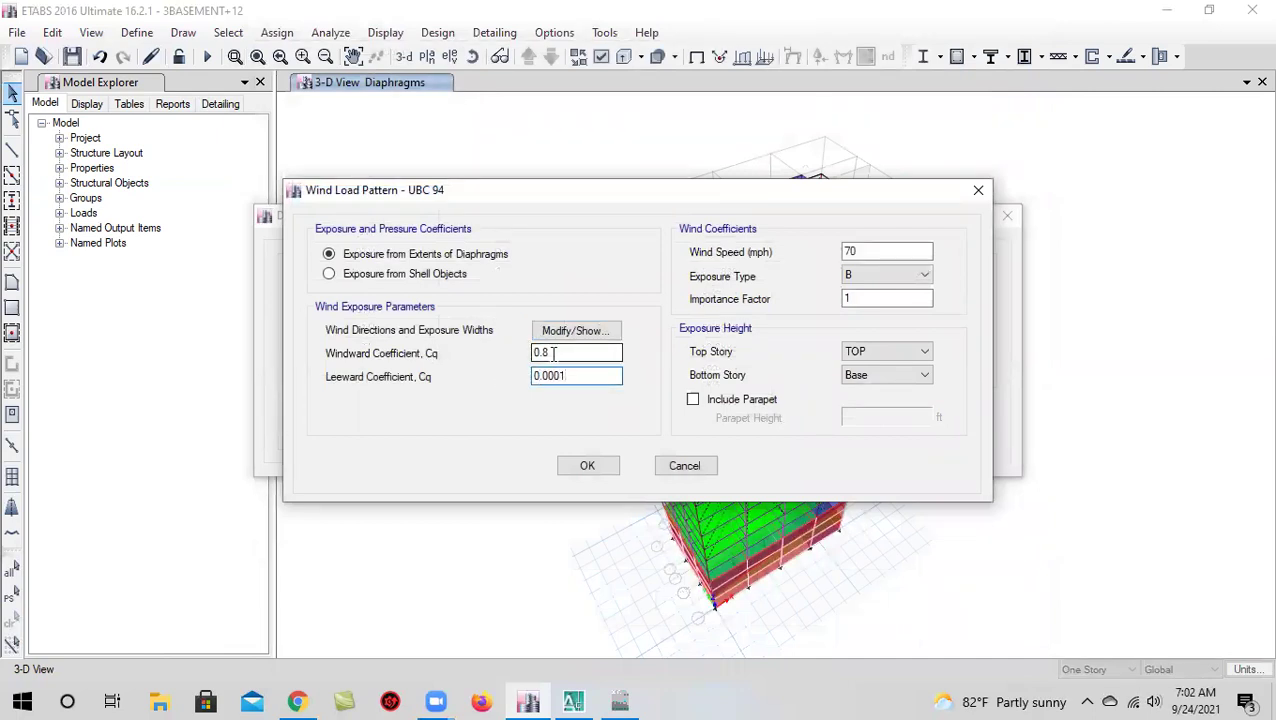
left_click(586, 375)
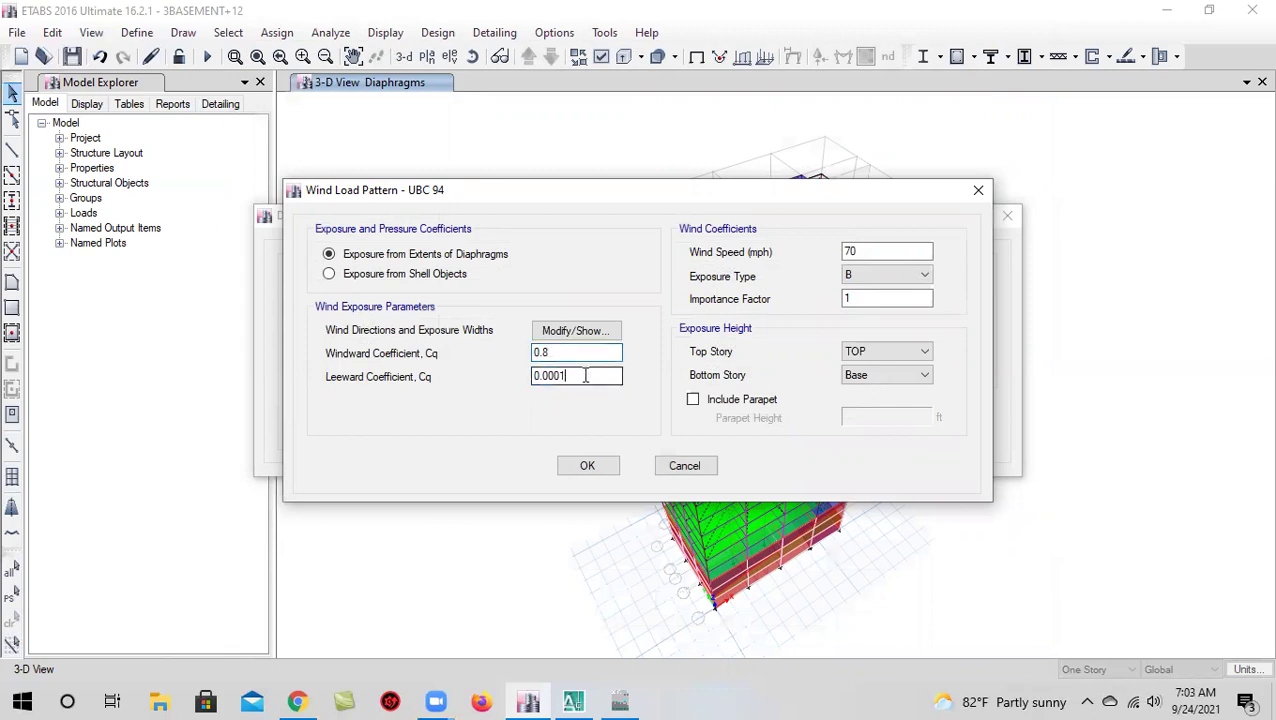
double_click(876, 254)
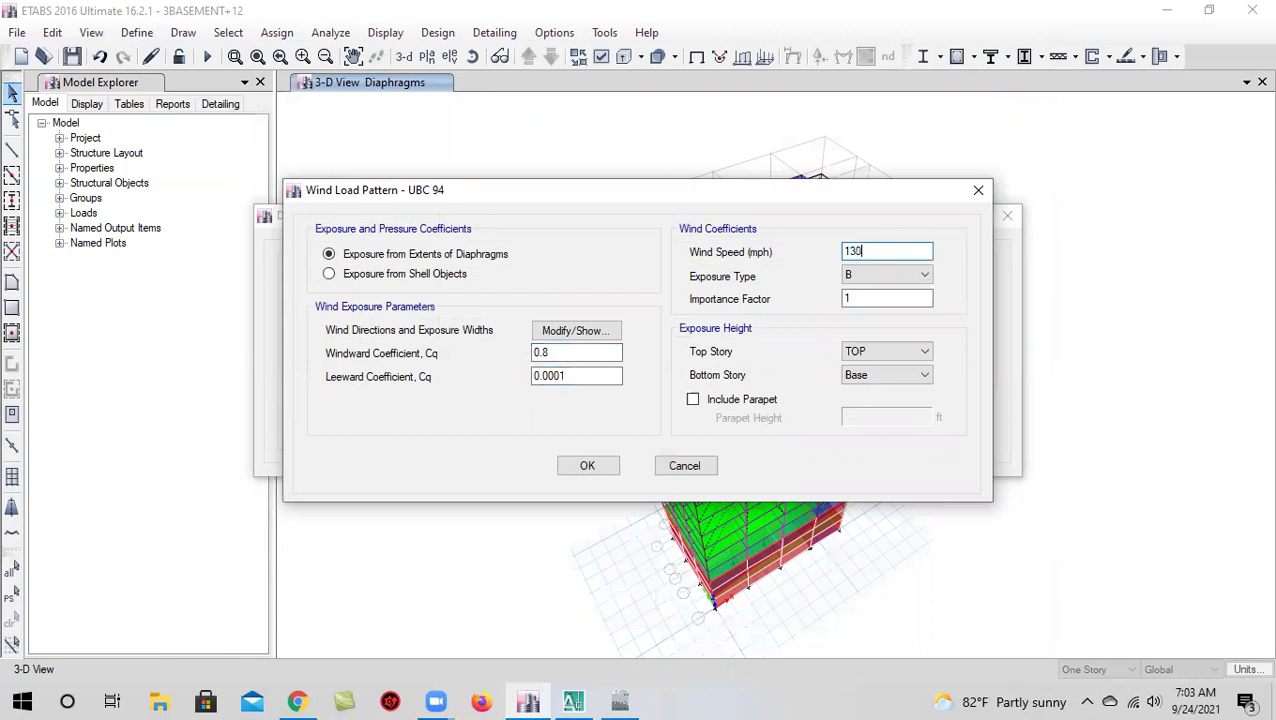
Set the bottom story of wind load pattern WLX's exposure height to 1ST and accept its settings
left_click(870, 380)
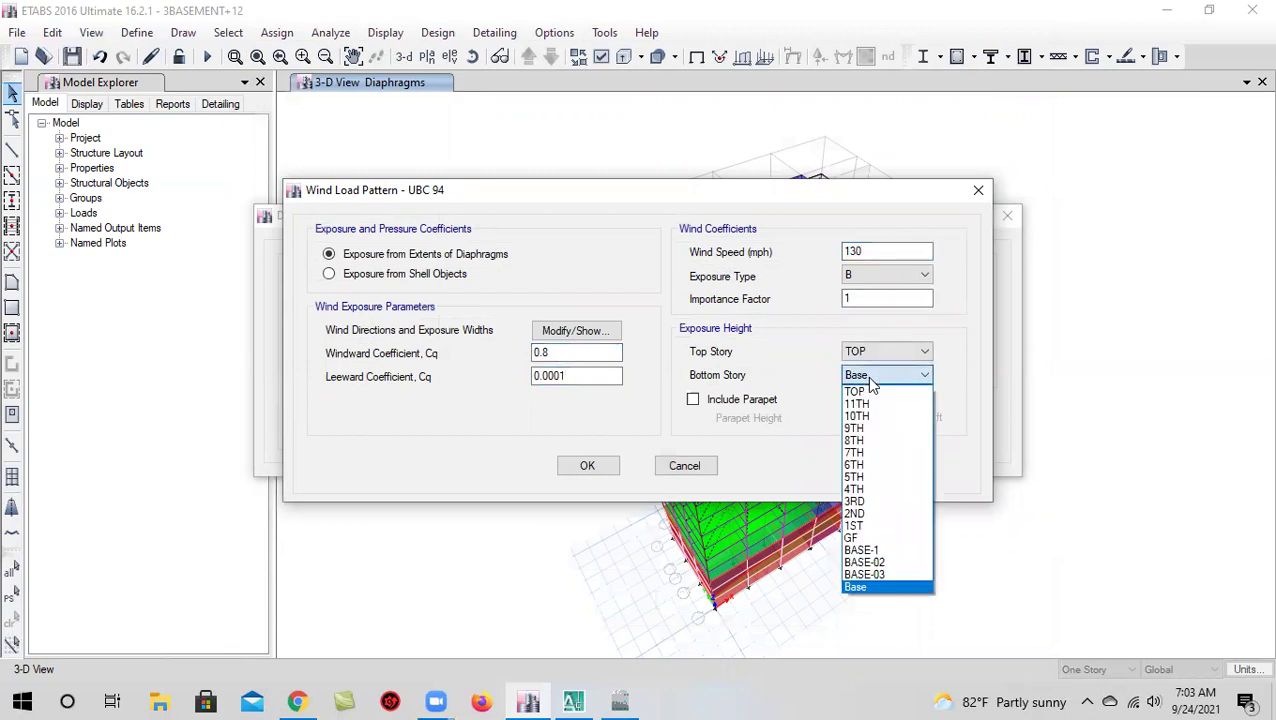
left_click(885, 523)
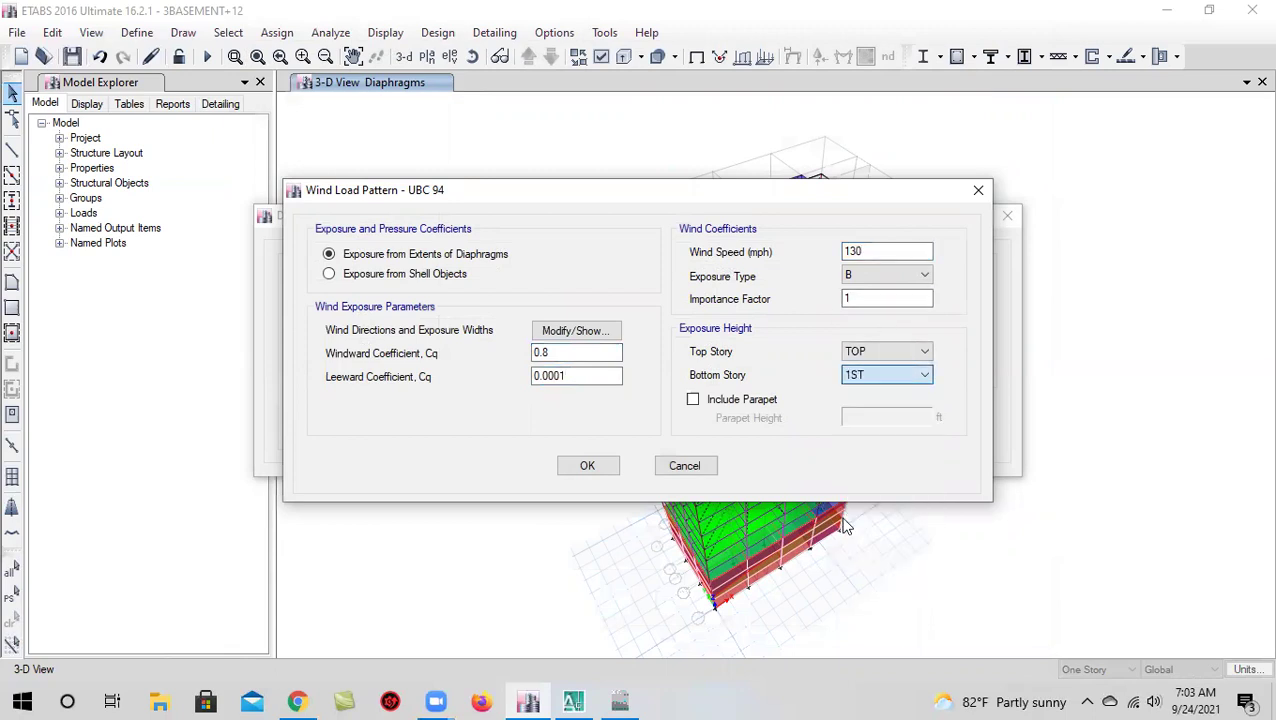
left_click(590, 466)
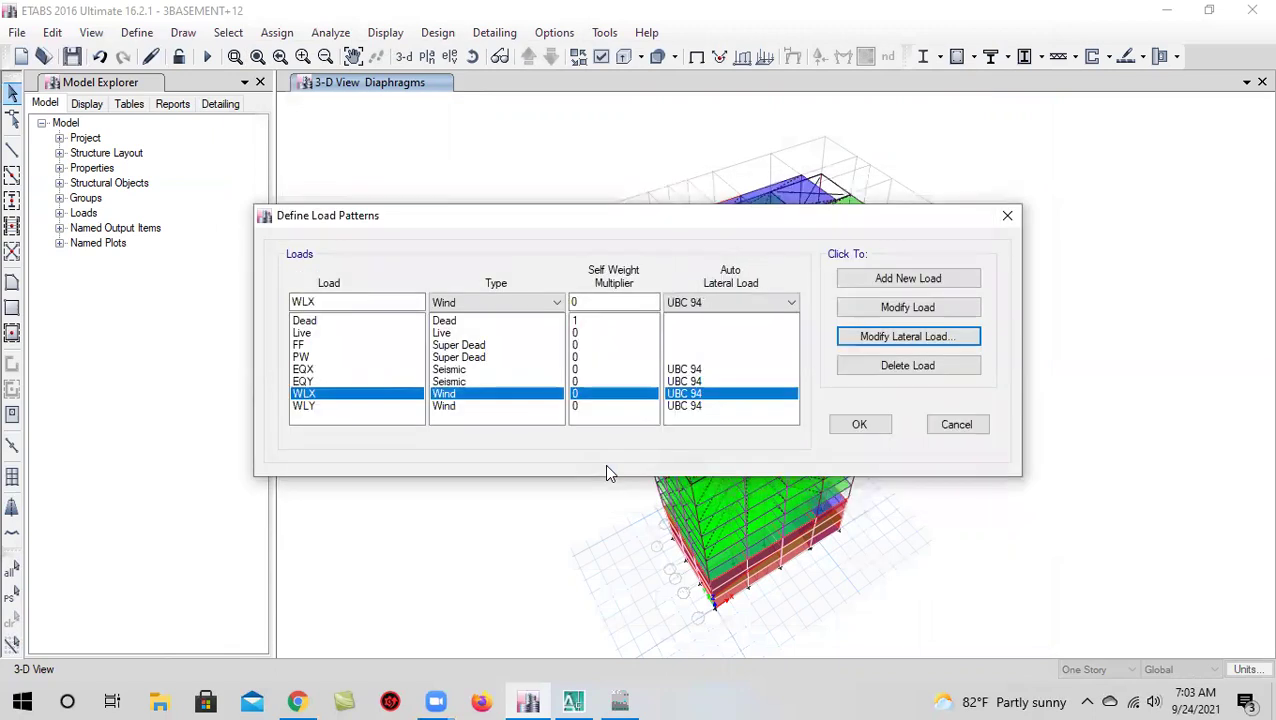
Set wind load pattern WLY's direction angle to 90 deg with exposure widths auto calculated from diaphragm extents
left_click(450, 407)
left_click(905, 336)
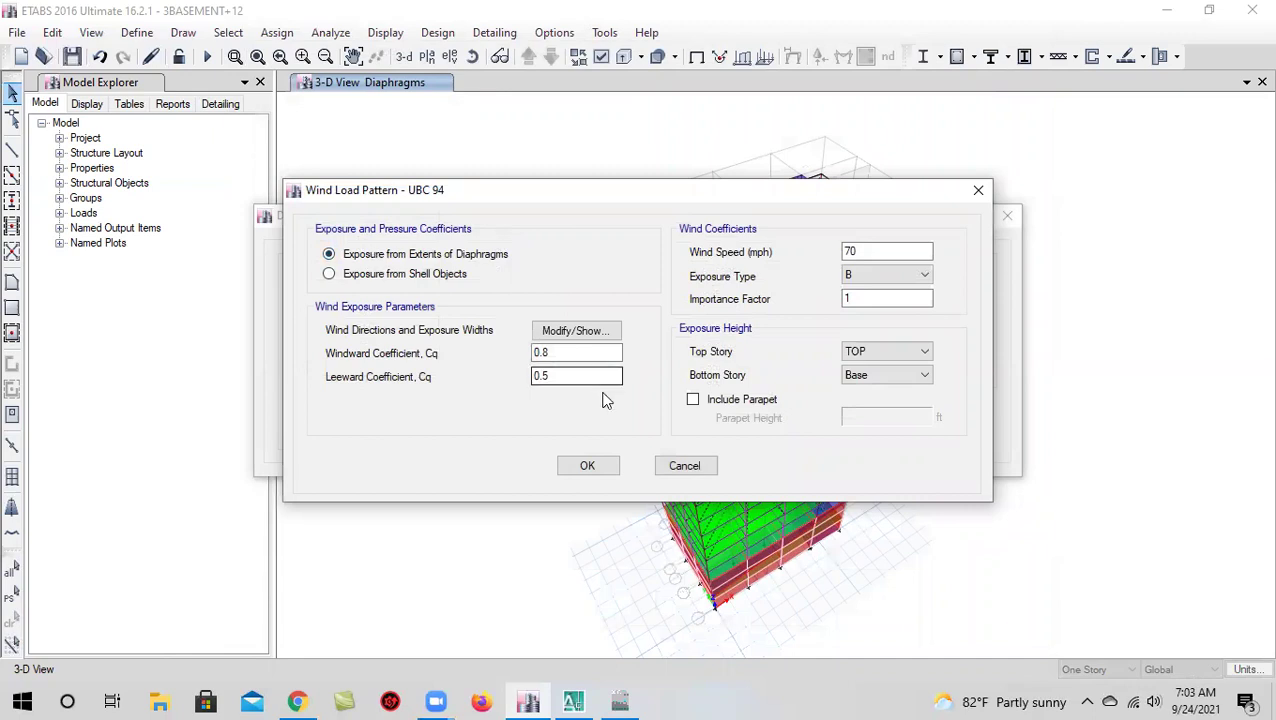
left_click(571, 332)
left_click(600, 104)
left_click_drag(600, 104, 442, 137)
type("90")
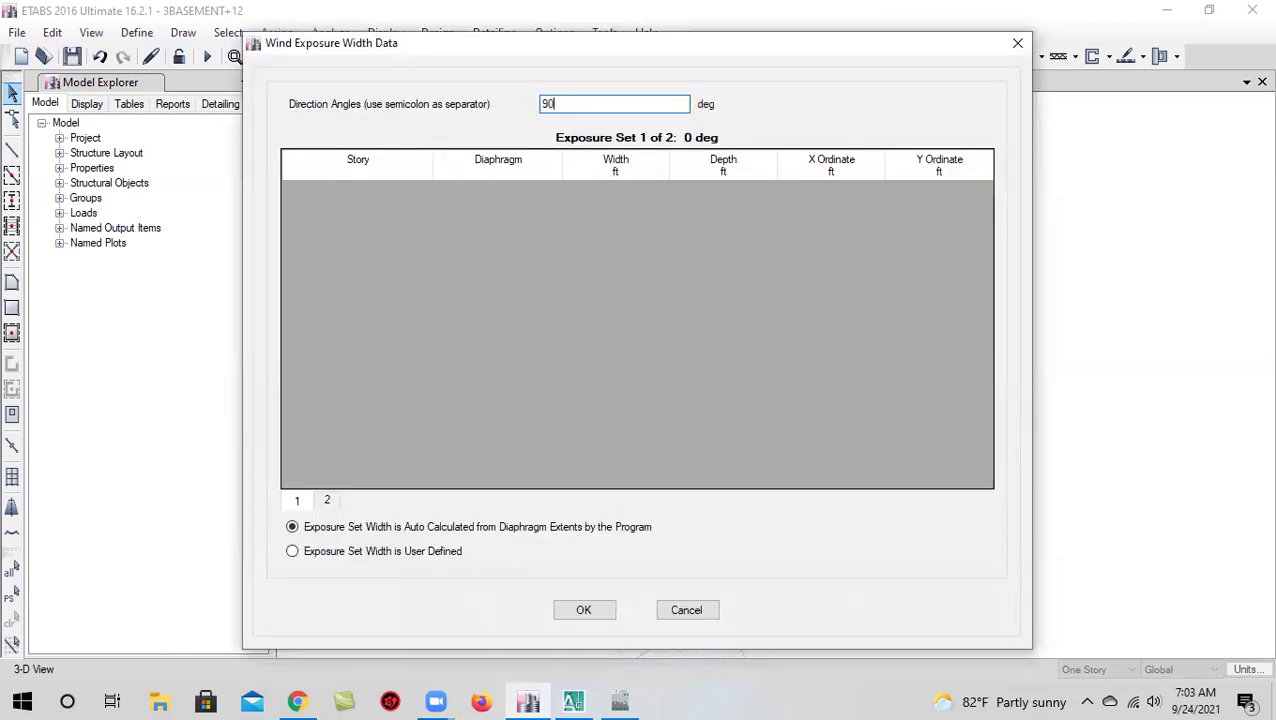
left_click(310, 553)
left_click(312, 528)
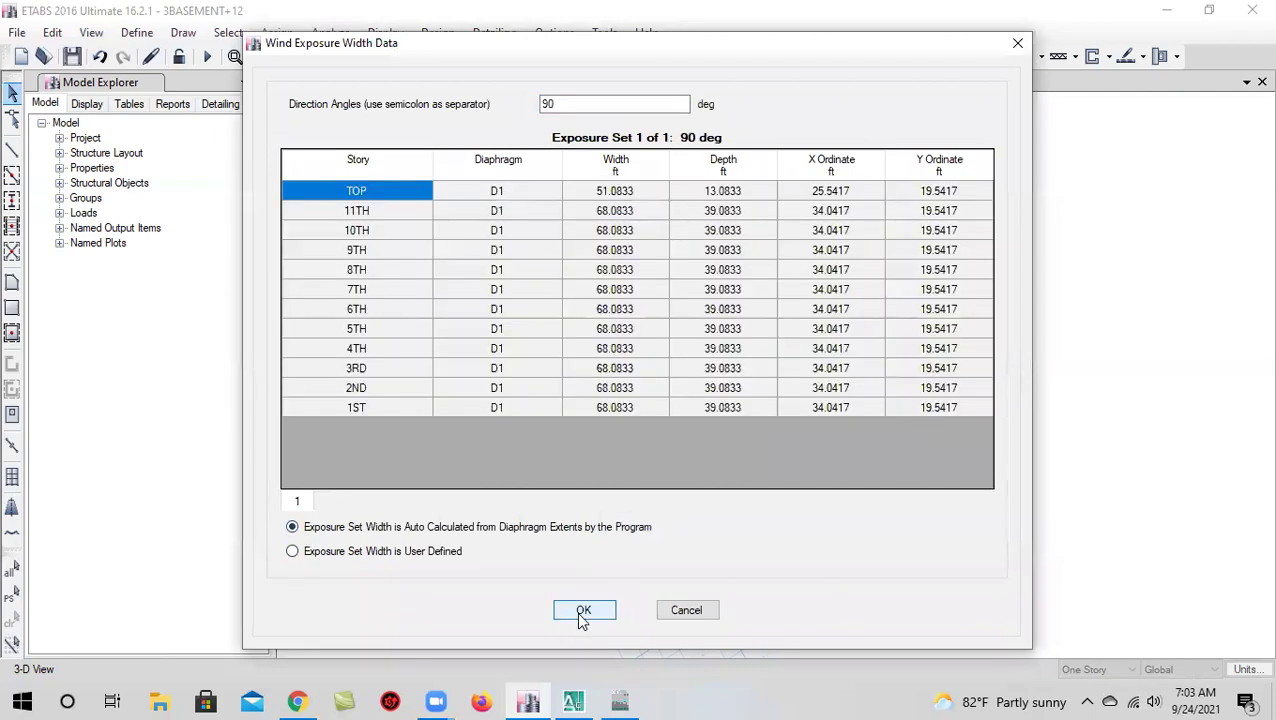
left_click(583, 612)
Give WLY a leeward coefficient of 0.0001, wind speed of 130 mph and bottom story 1ST, and accept the load patterns
double_click(568, 375)
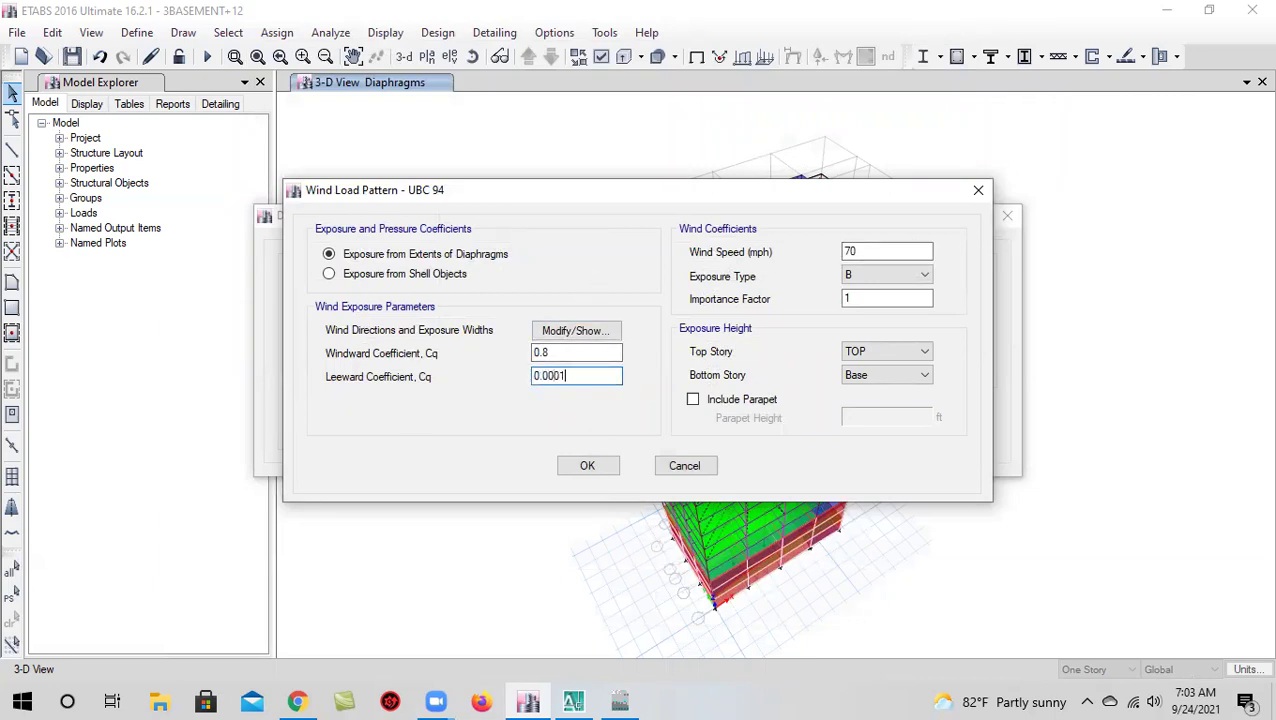
left_click(882, 250)
left_click(853, 377)
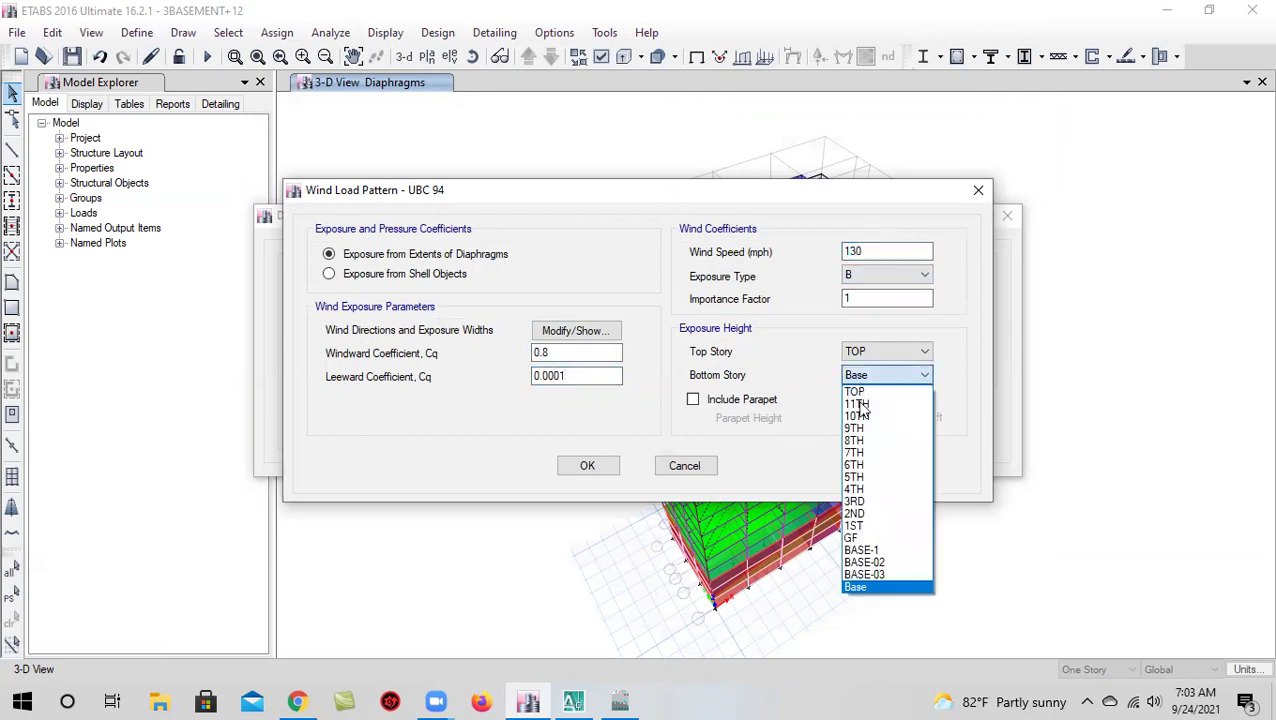
left_click(855, 527)
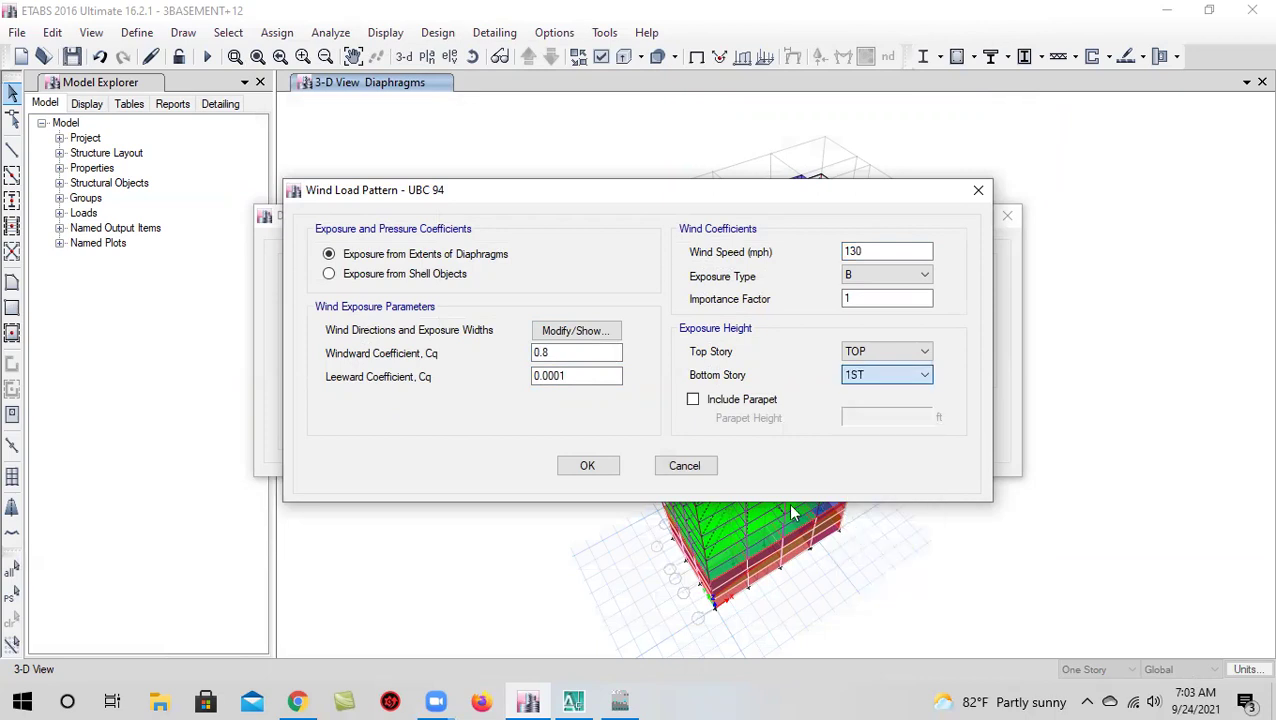
left_click(603, 477)
left_click(858, 425)
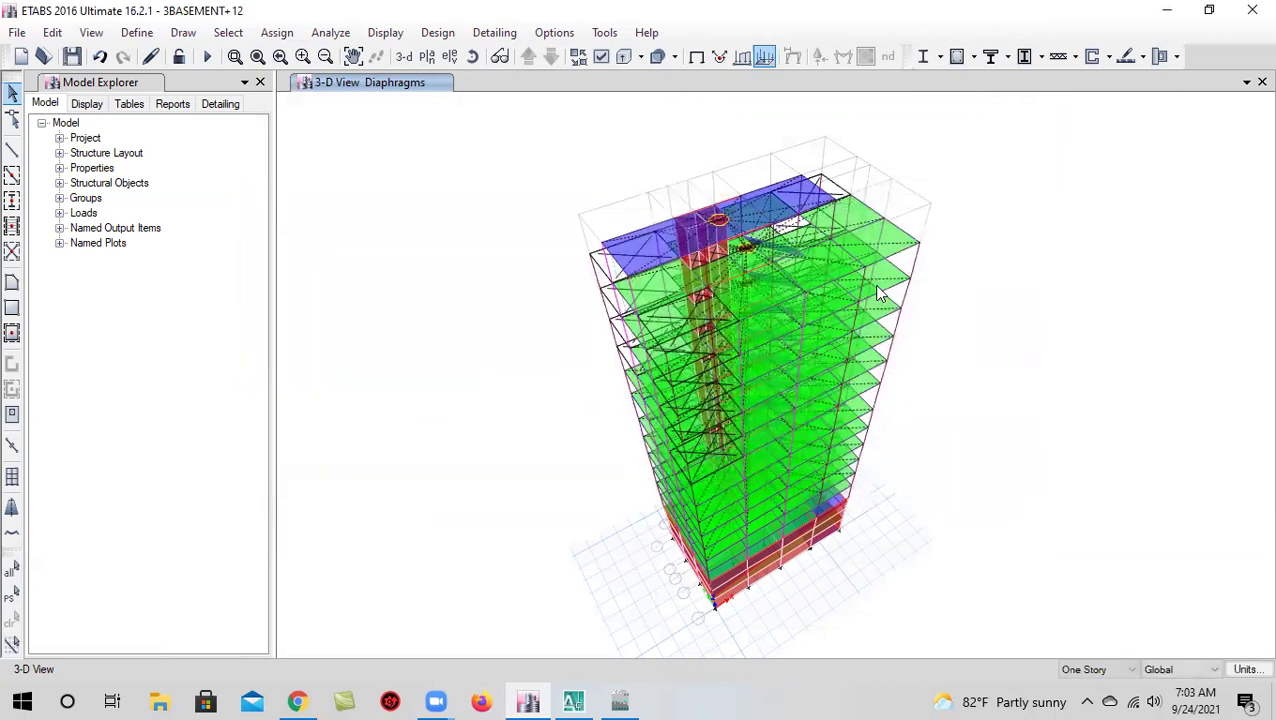
Review the lateral load settings of wind load pattern WLX, checking its windward coefficient, and close the load patterns
left_click(137, 32)
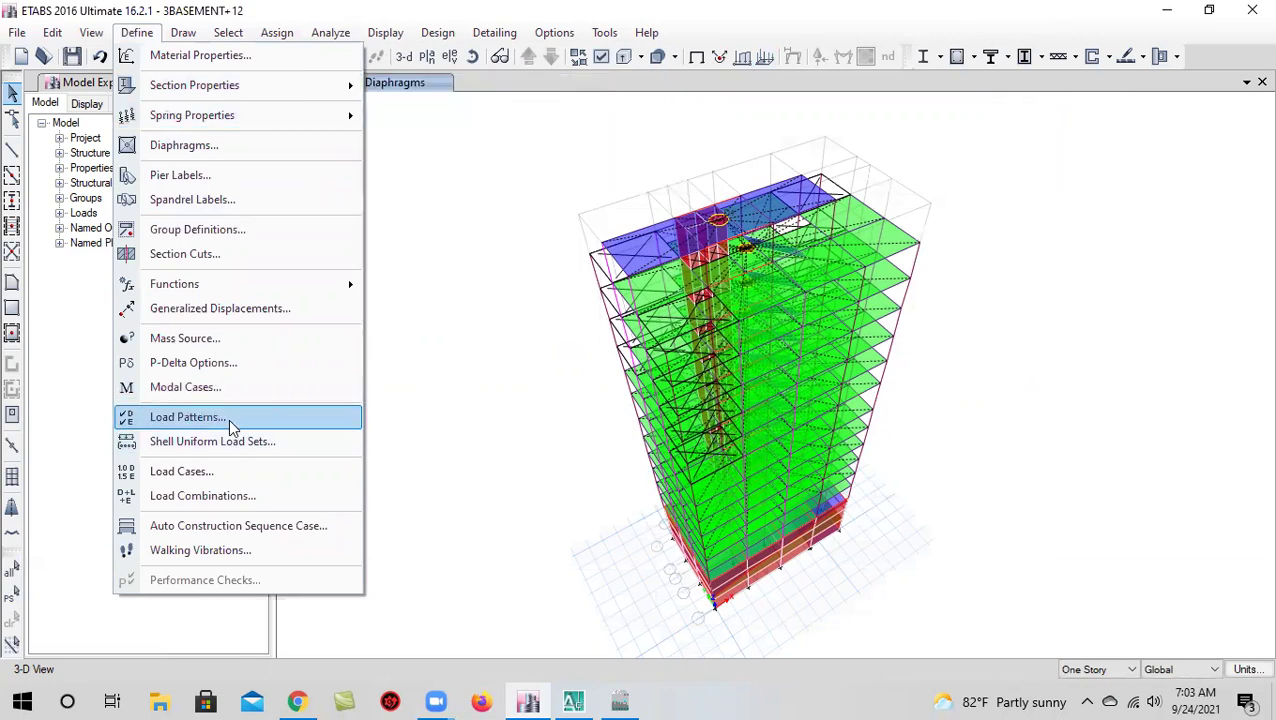
left_click(232, 428)
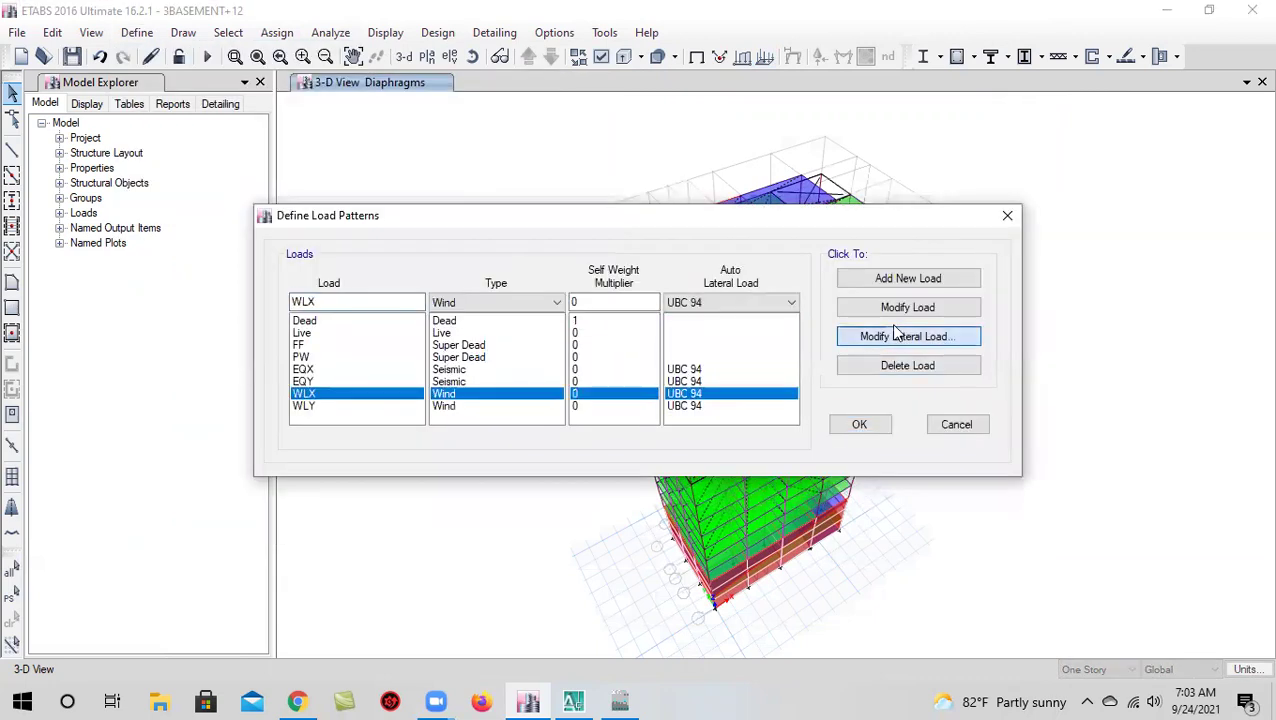
left_click(908, 337)
left_click(550, 357)
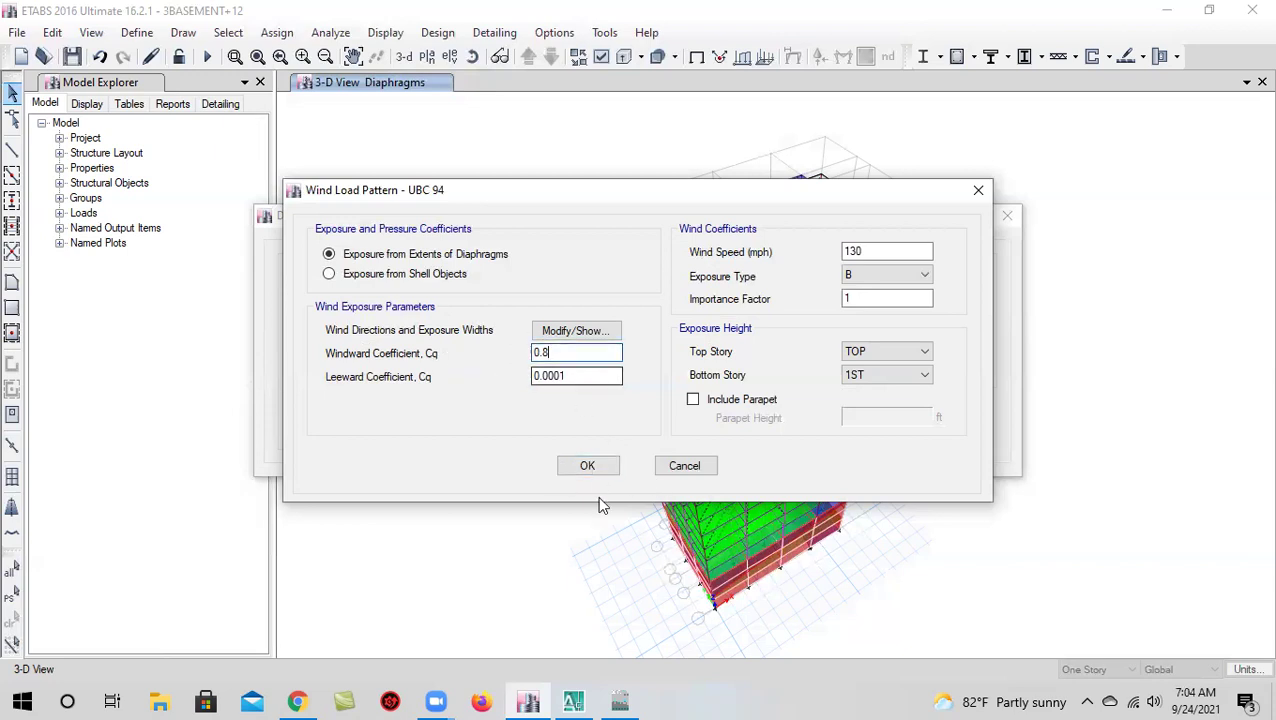
left_click(604, 465)
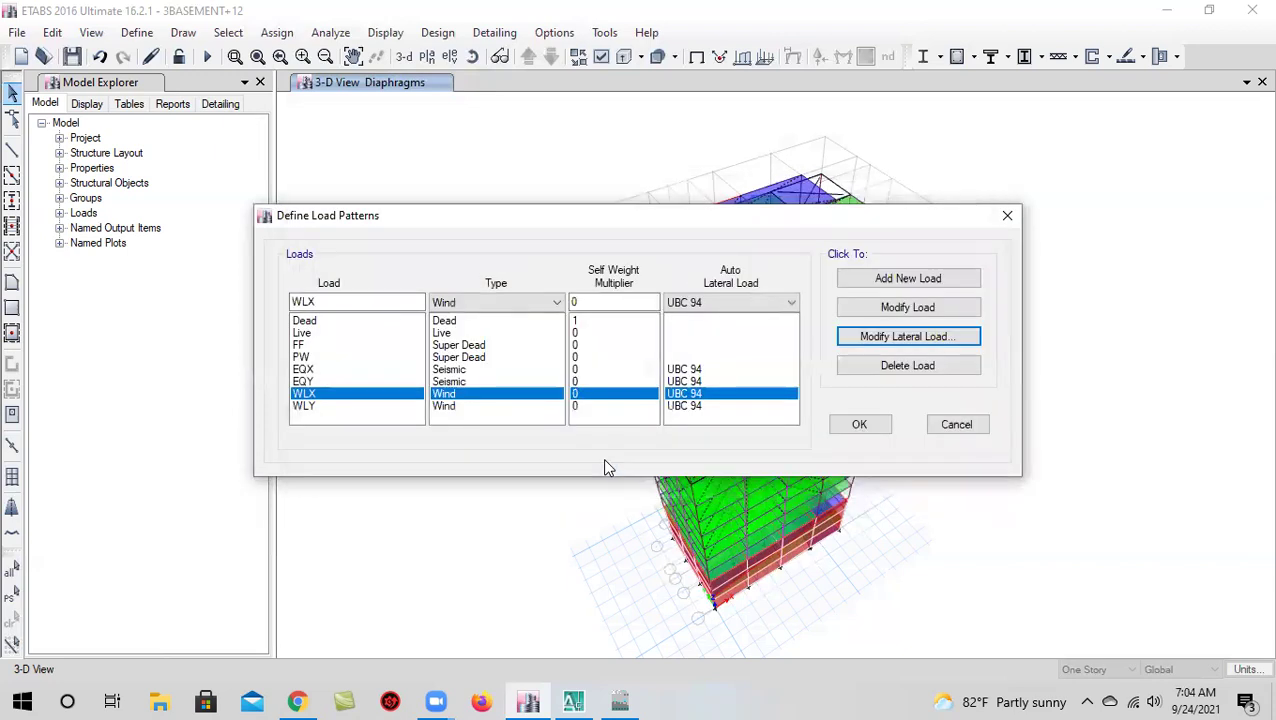
left_click(860, 425)
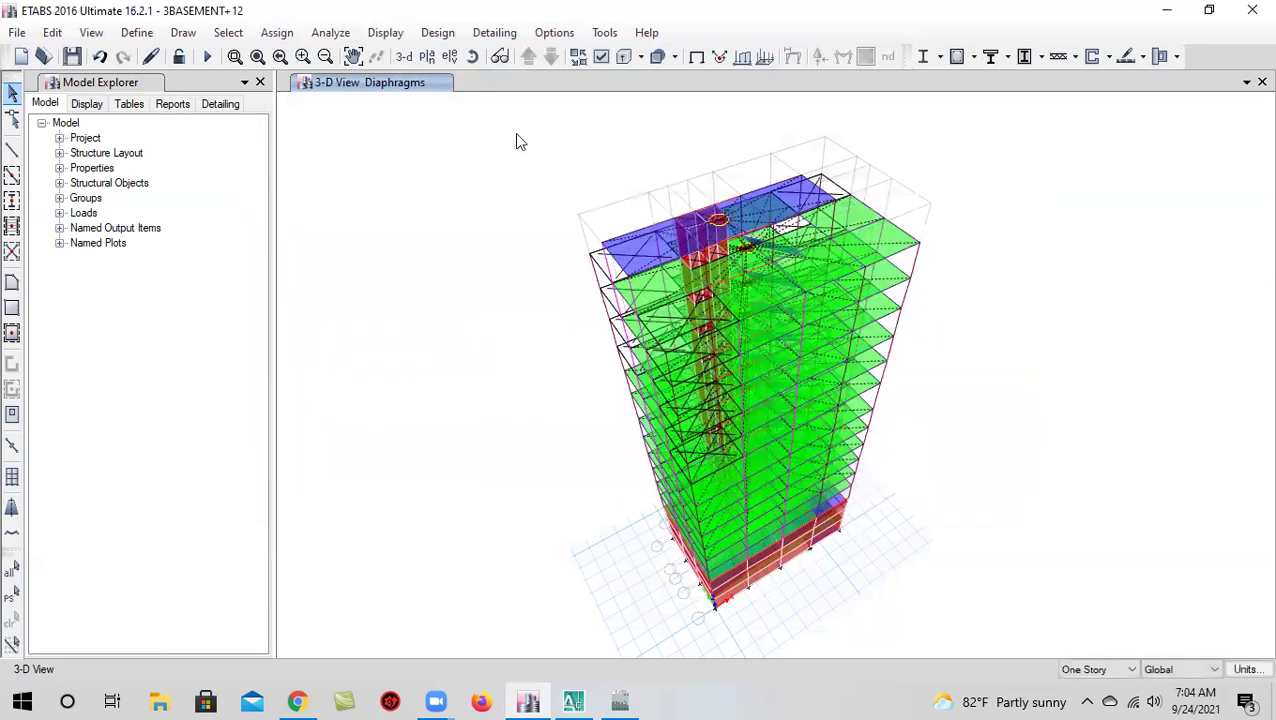
Rotate the 3-D model and display the plan view of story 1ST
left_click(472, 56)
left_click_drag(963, 513, 882, 620)
left_click(428, 56)
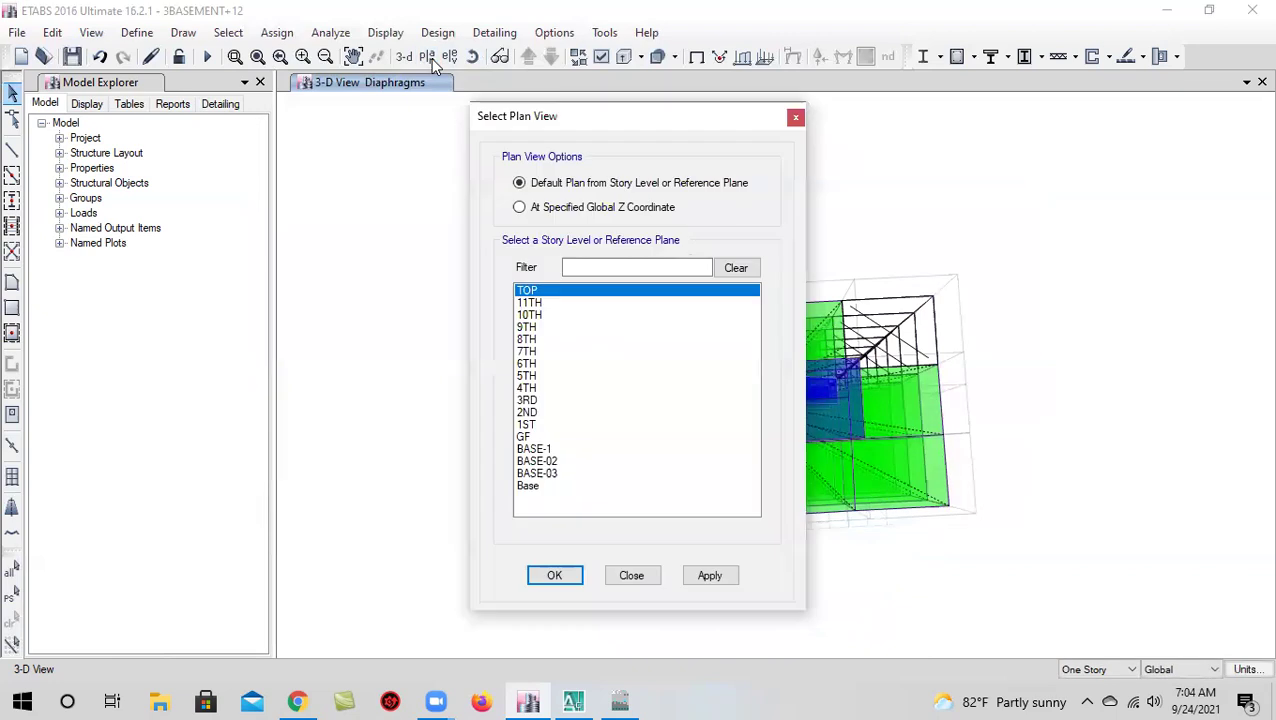
left_click(553, 424)
left_click(708, 575)
left_click(573, 579)
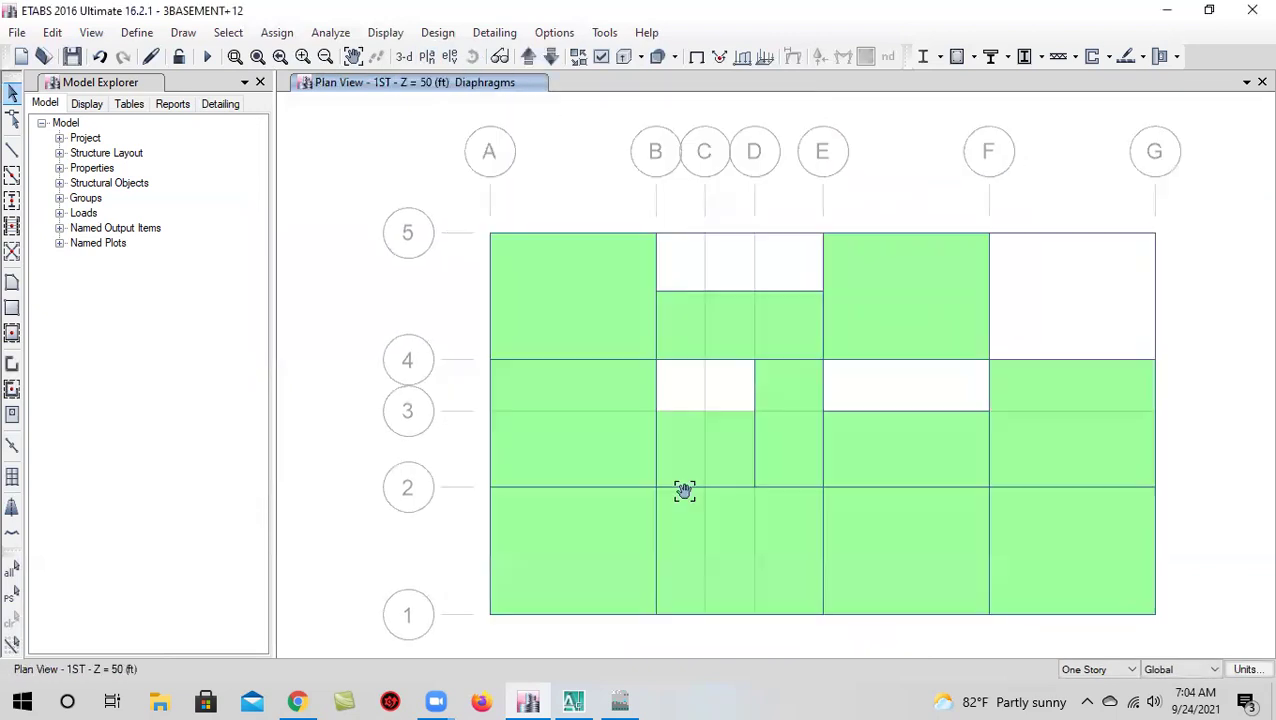
Measure the 1ST plan's length along grid 5 from A to G and its width along grid A using the line tool
left_click(12, 148)
left_click(447, 192)
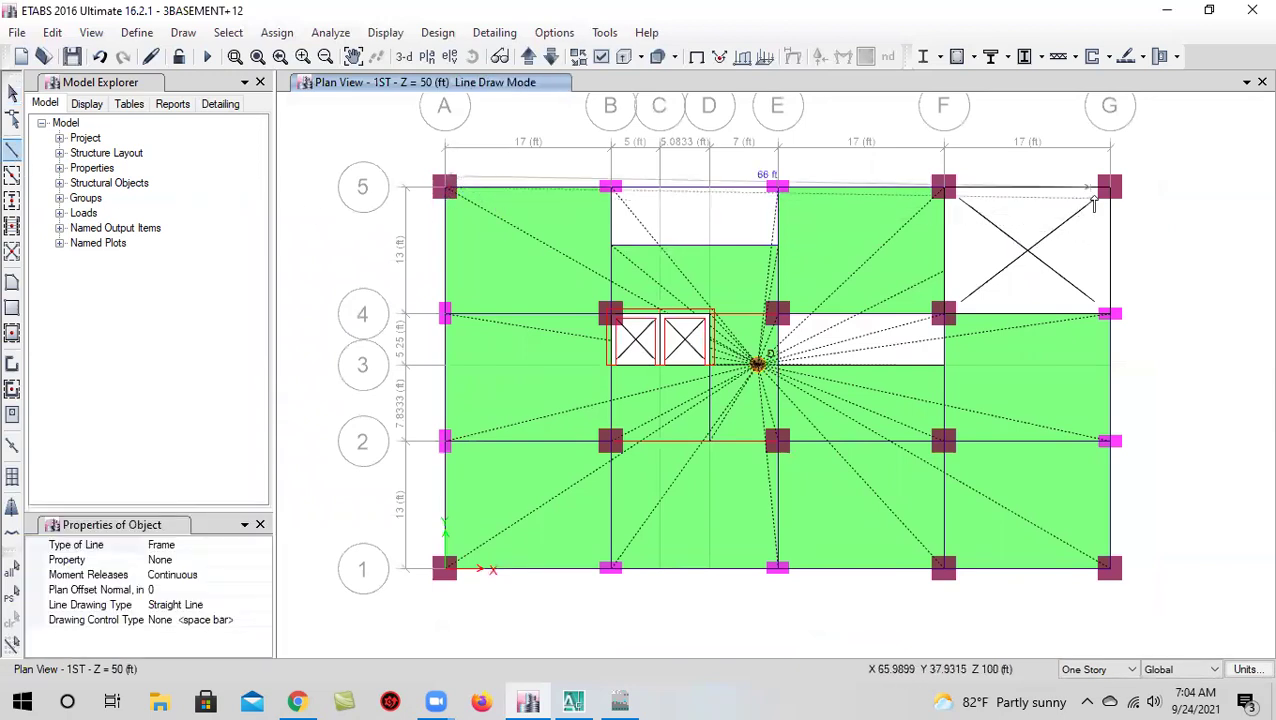
left_click(1110, 192)
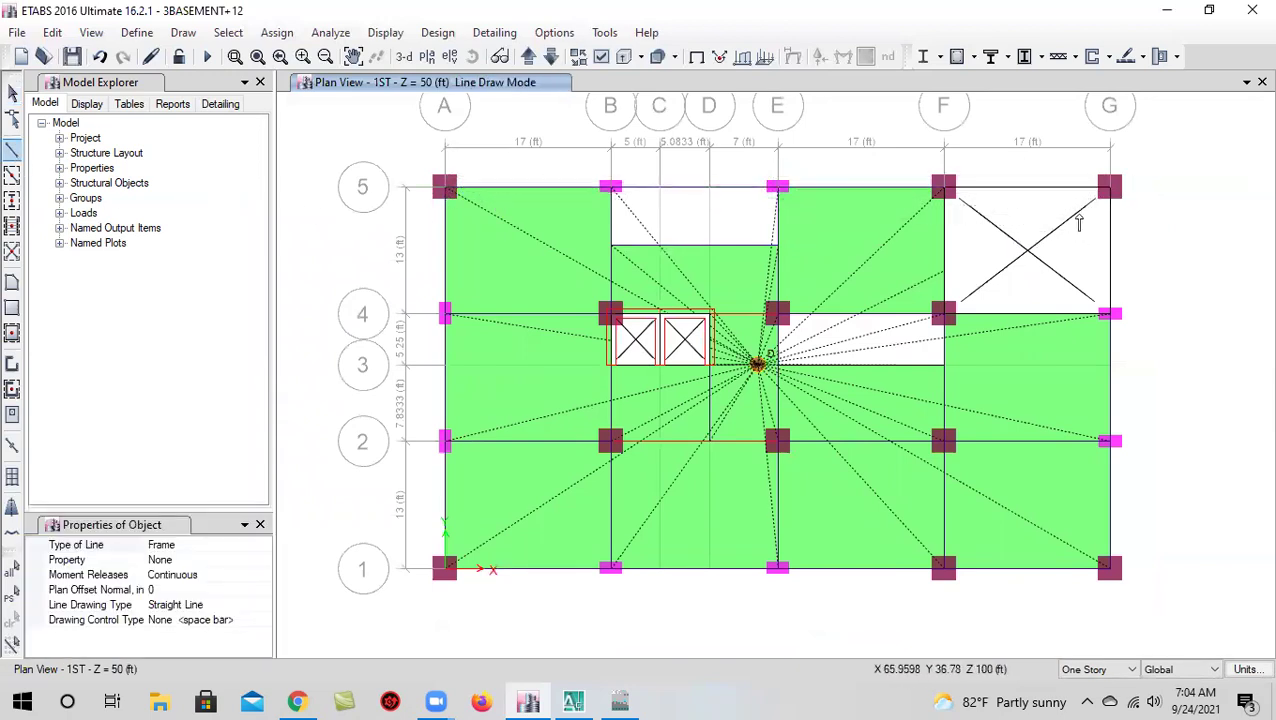
left_click(445, 192)
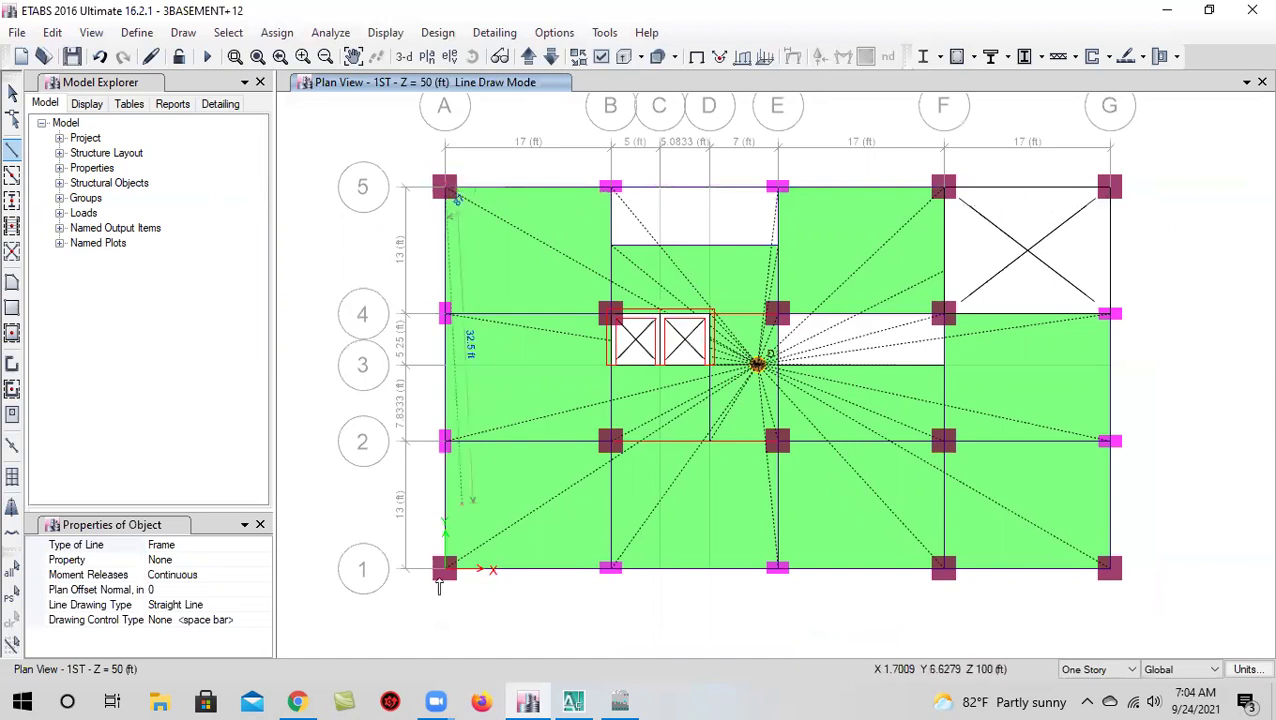
left_click(446, 569)
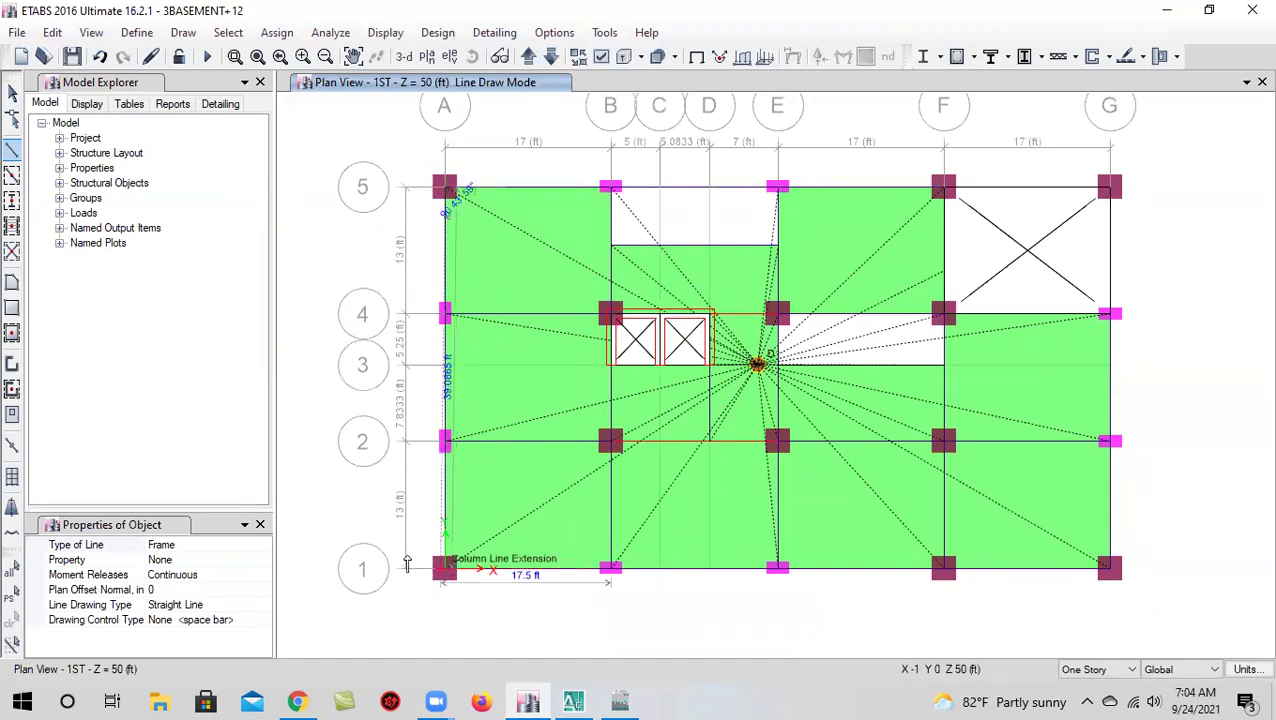
left_click(12, 96)
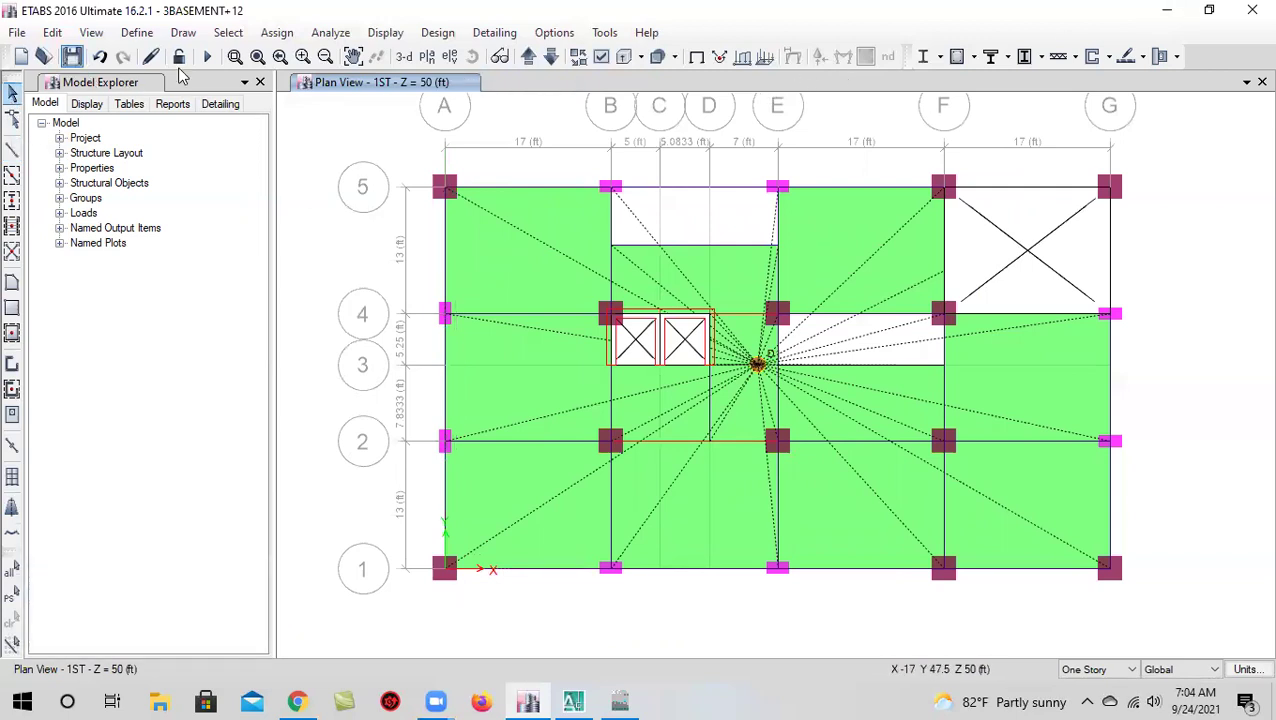
Save the model, switch to File Explorer and open the architect's project folder inside KD Engineering on drive G:
left_click(72, 56)
left_click(1167, 11)
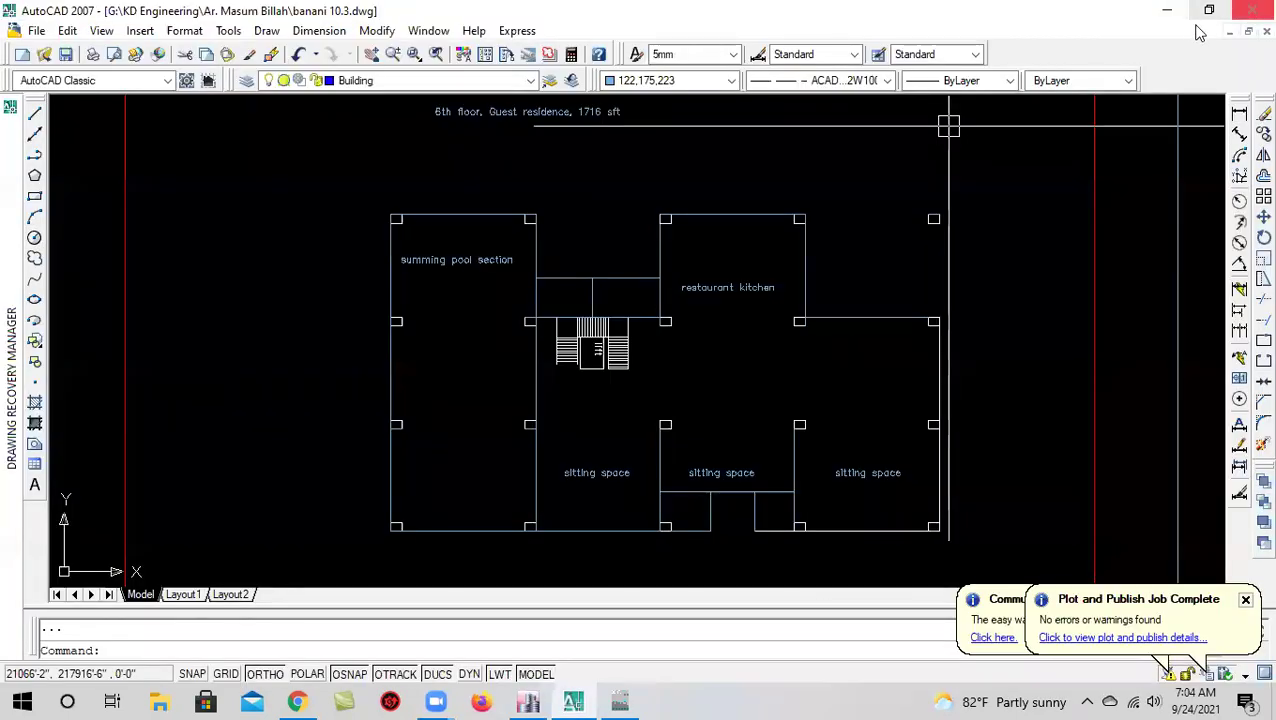
left_click(1182, 16)
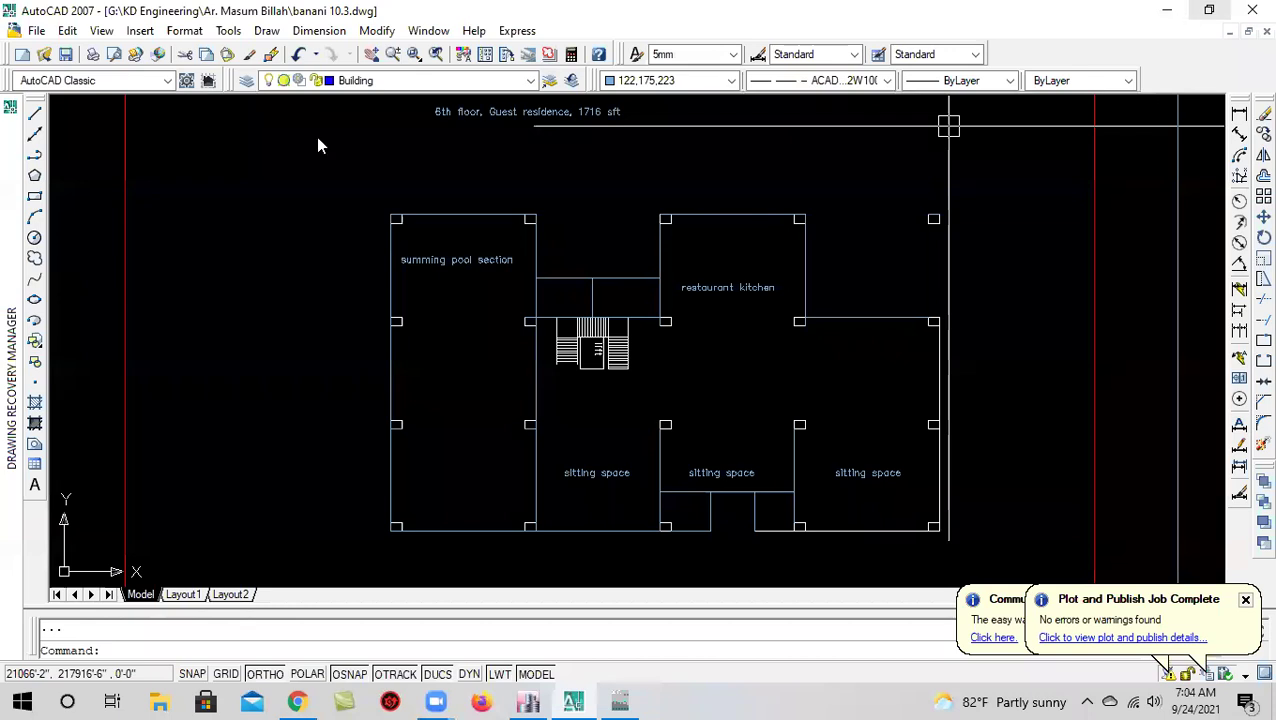
double_click(31, 119)
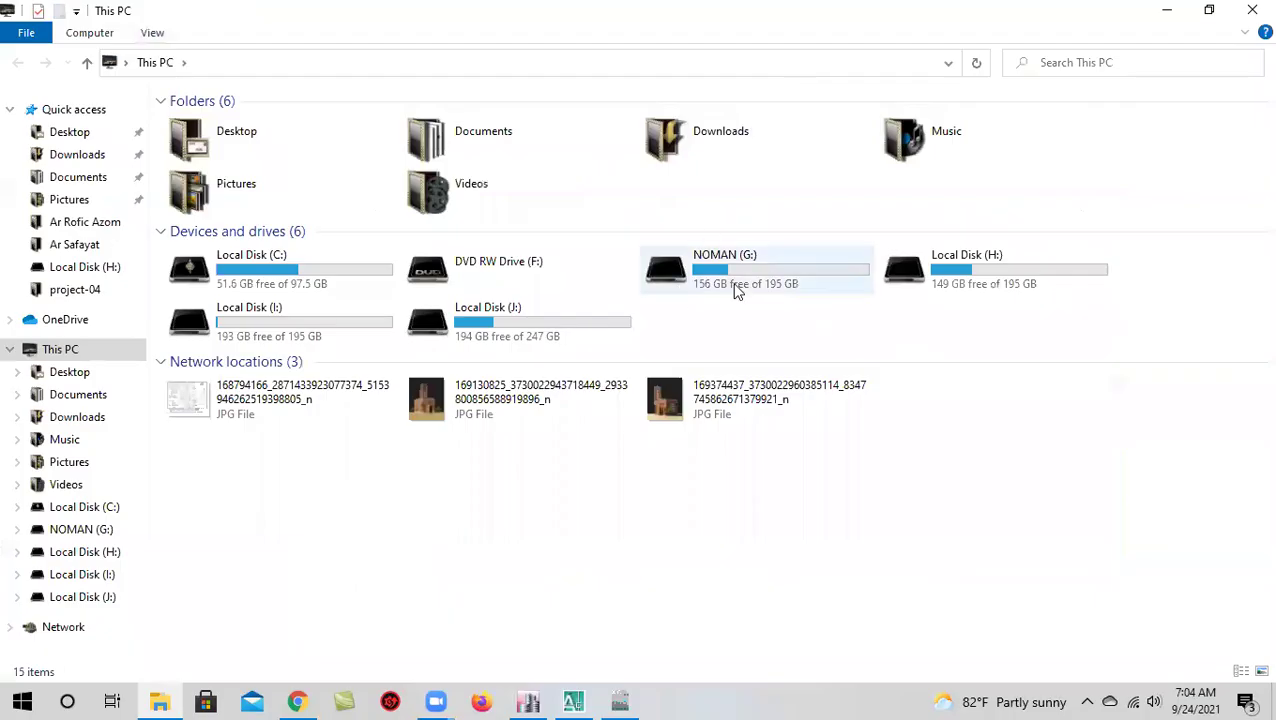
double_click(737, 273)
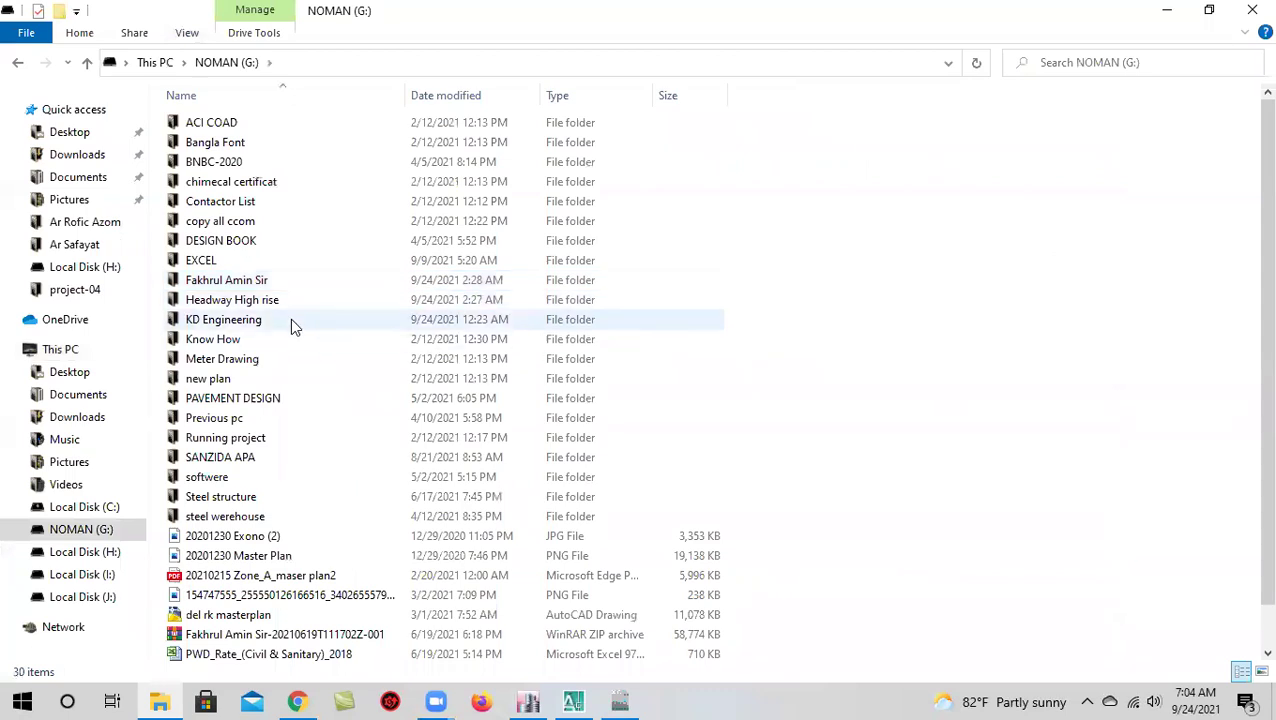
double_click(290, 319)
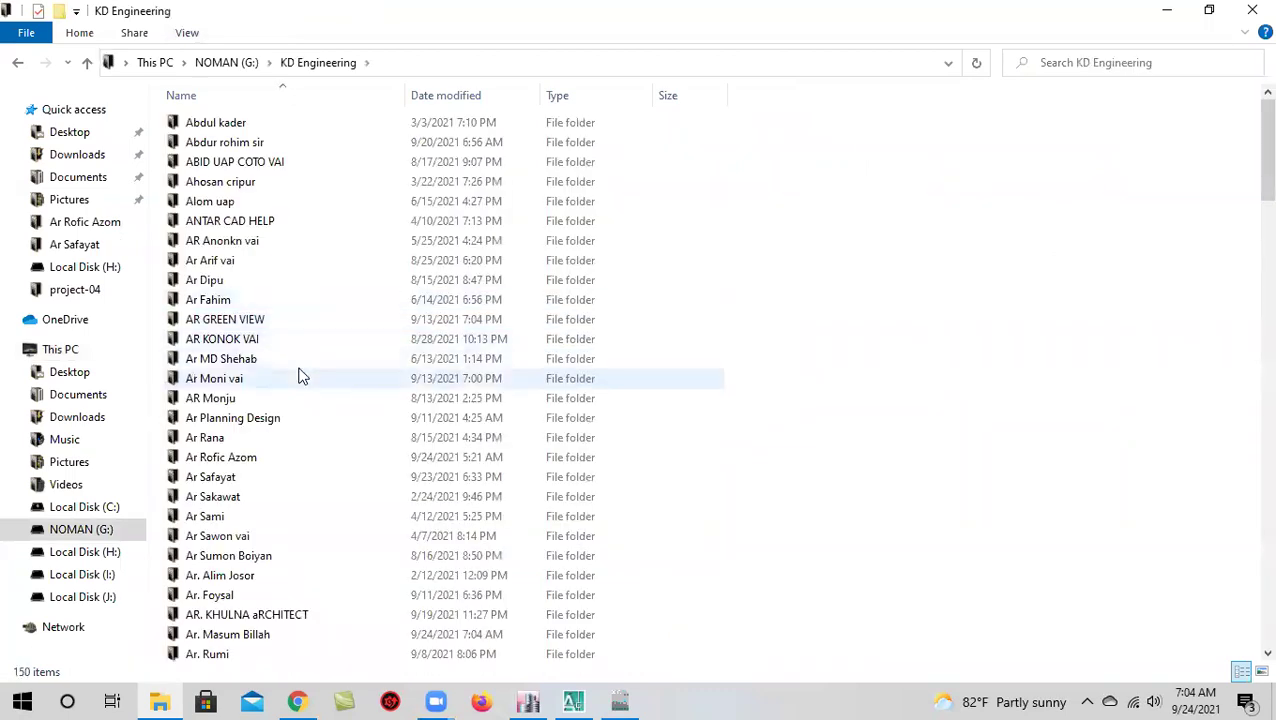
double_click(275, 479)
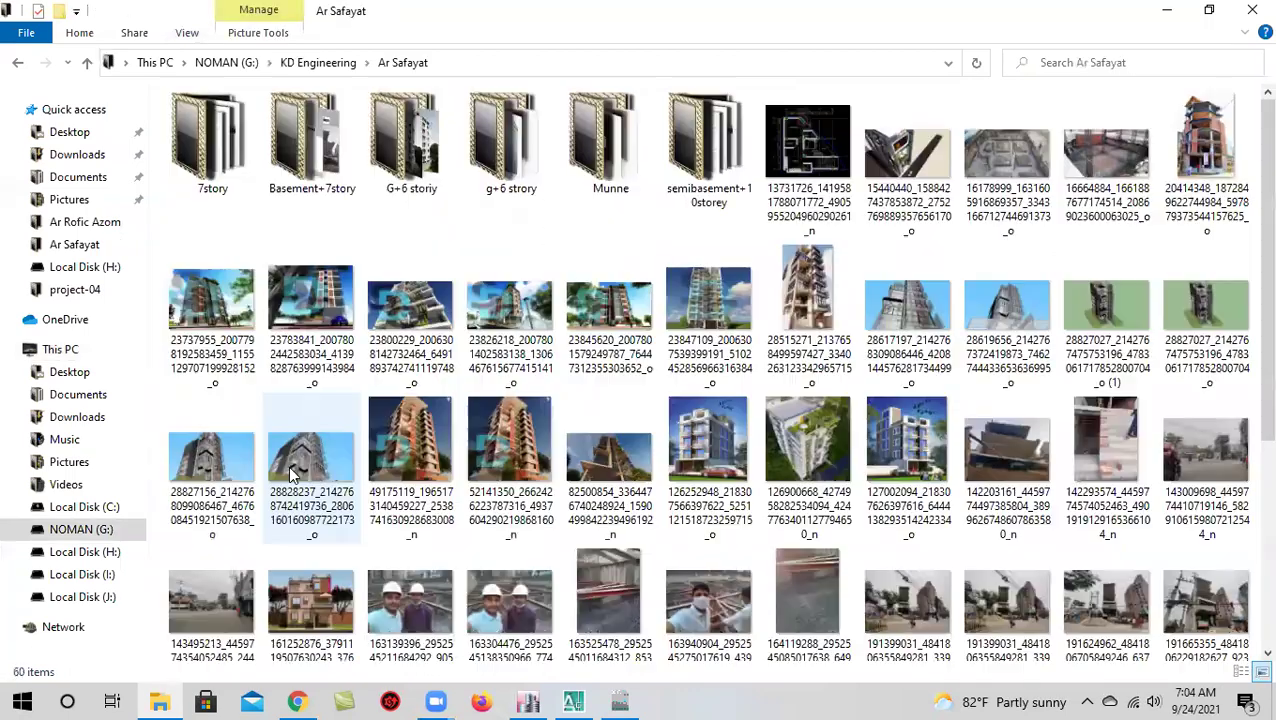
double_click(509, 140)
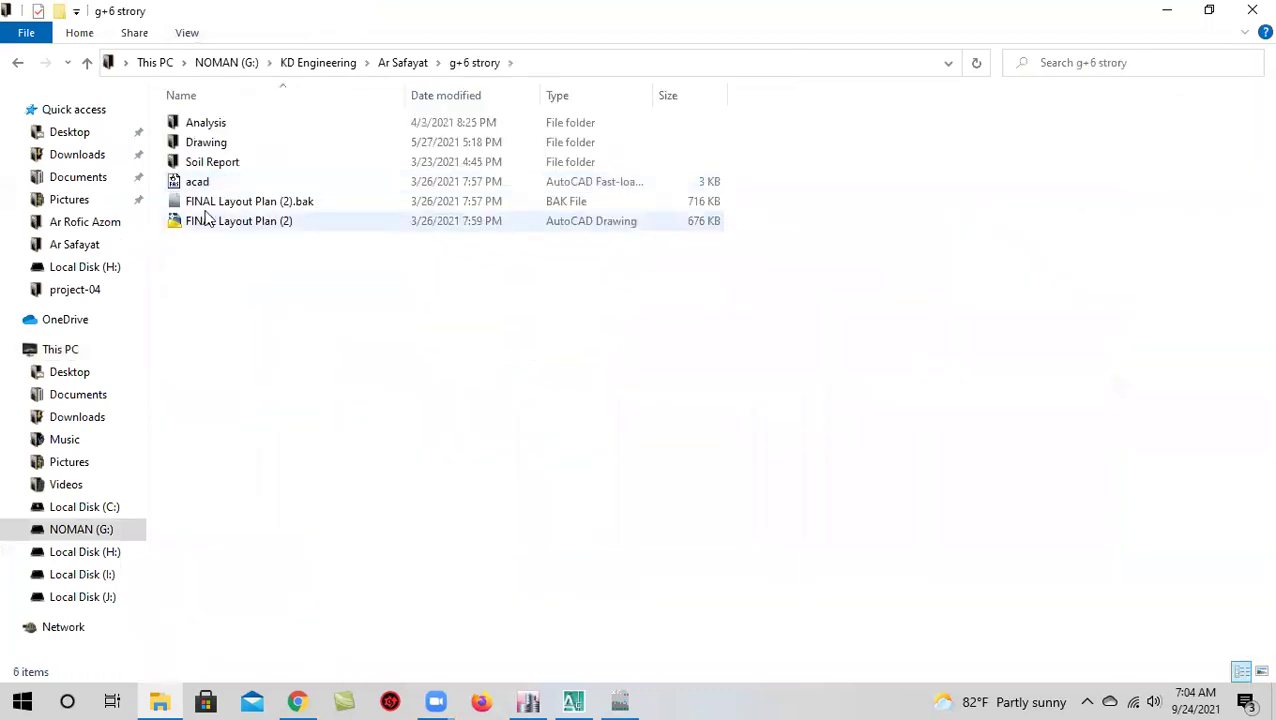
left_click(17, 63)
double_click(709, 145)
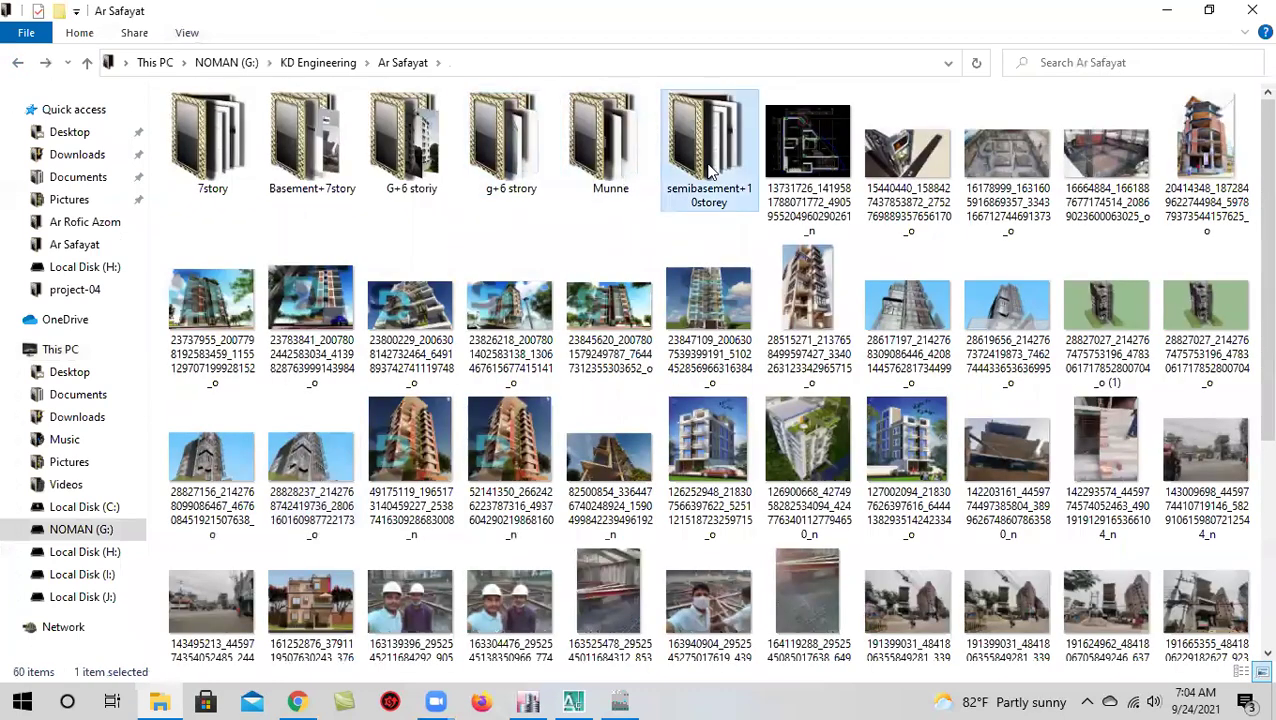
left_click(17, 63)
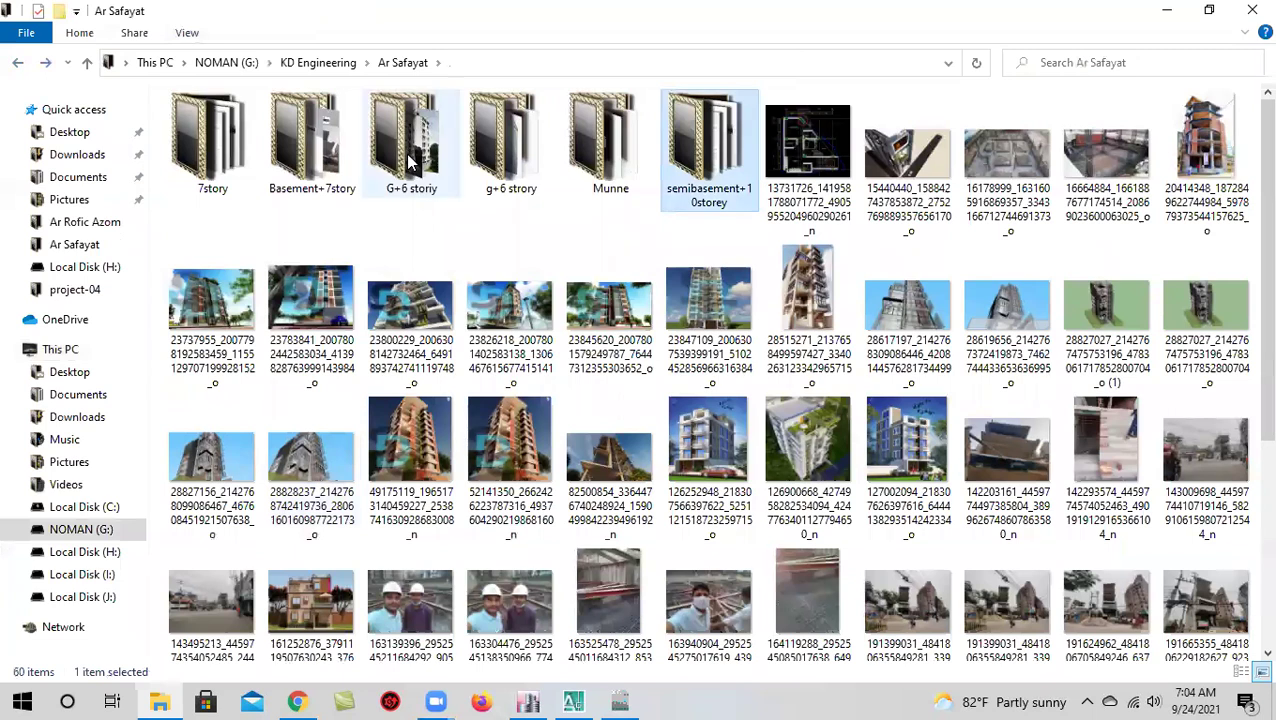
Open the Wind intensity calculation workbook from the G+6 storiy folder
double_click(415, 150)
left_click(246, 342)
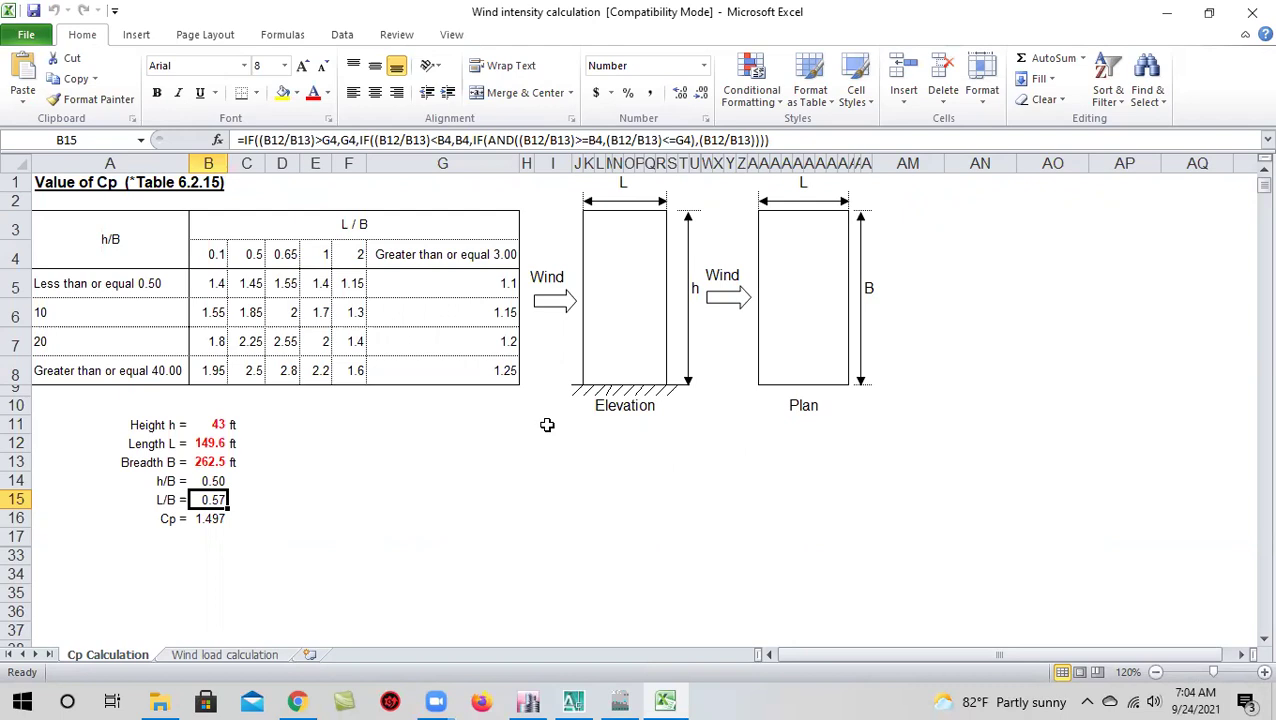
In the Cp calculation, set the building height to 130 ft, the length to 68 ft and the breadth to 40 ft
left_click(219, 425)
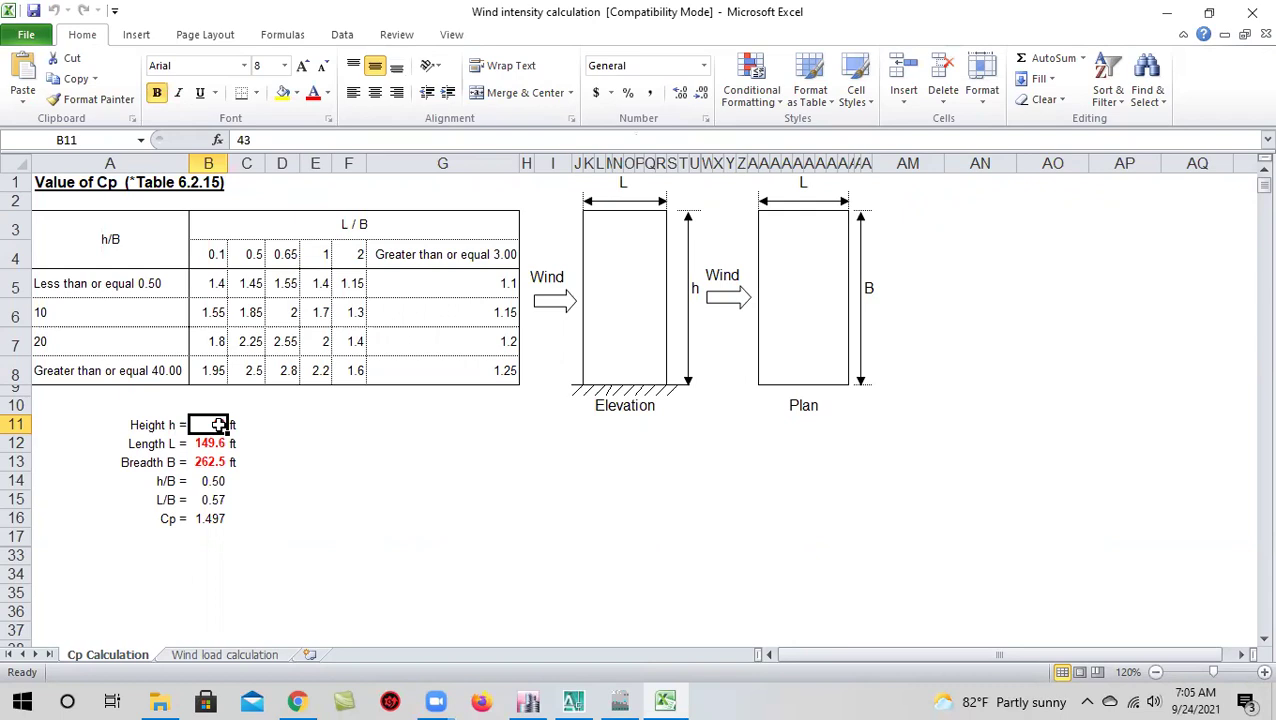
type("130")
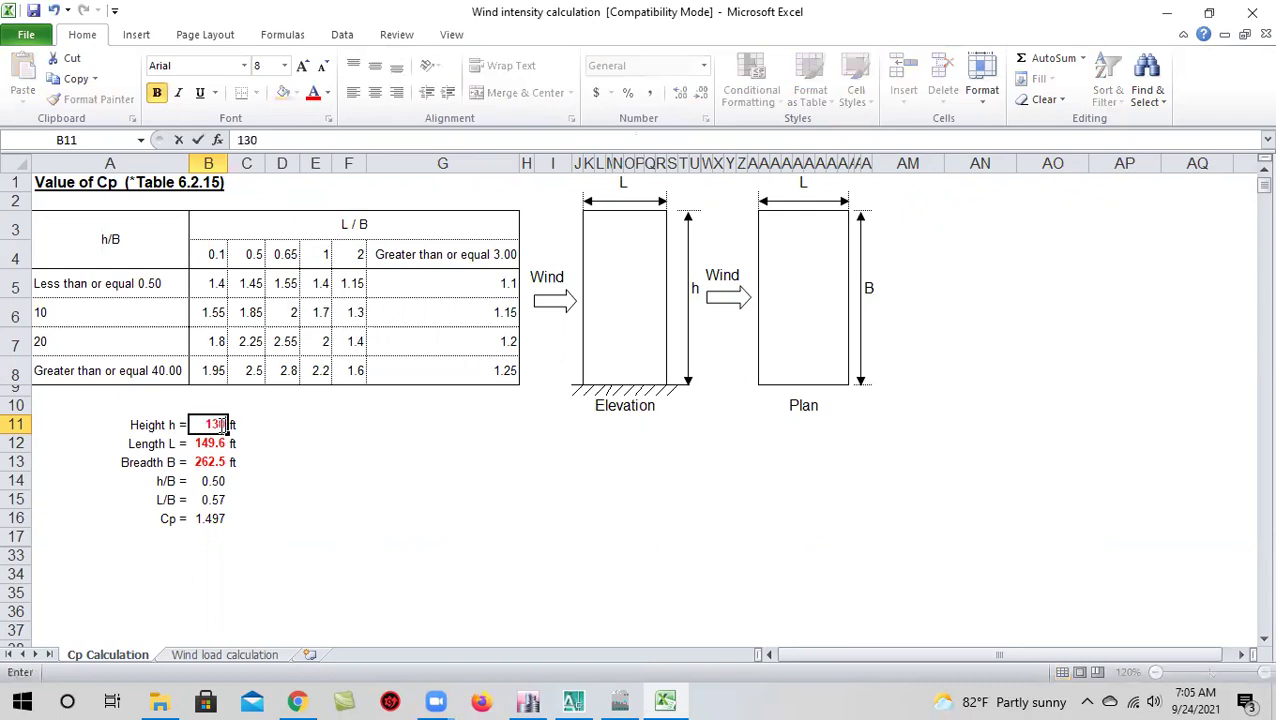
left_click(220, 444)
type("68")
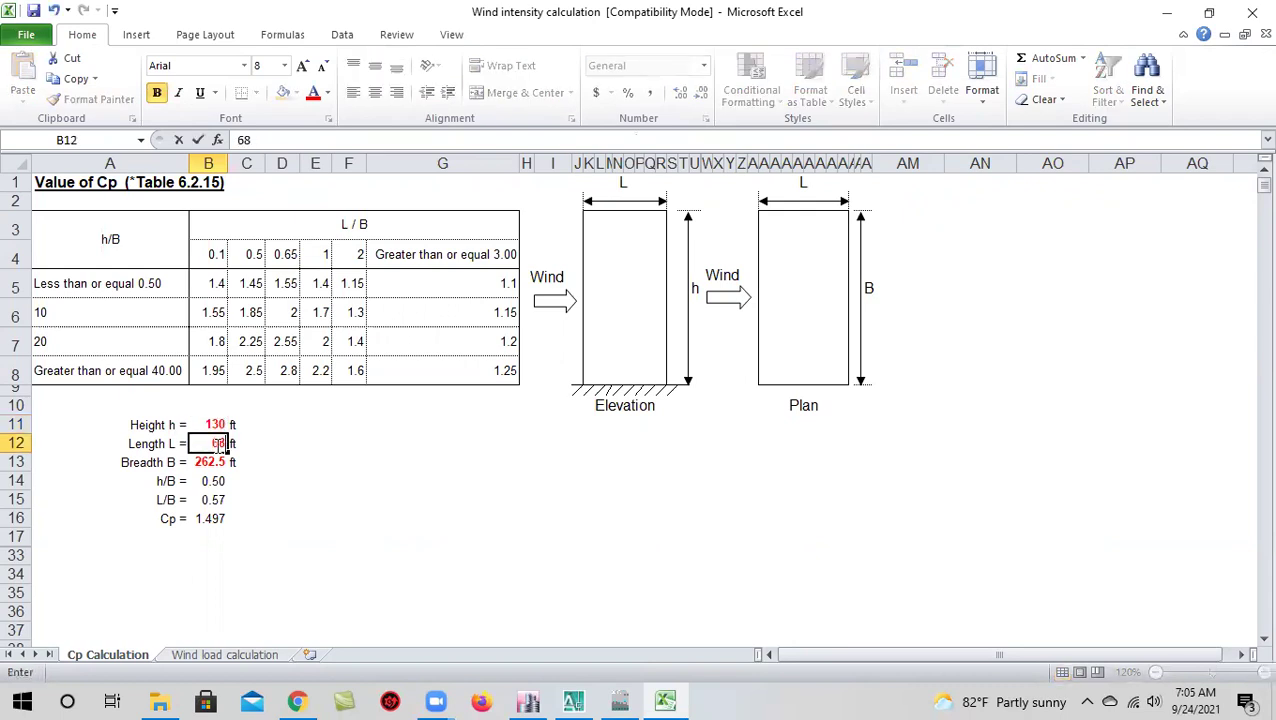
left_click(203, 462)
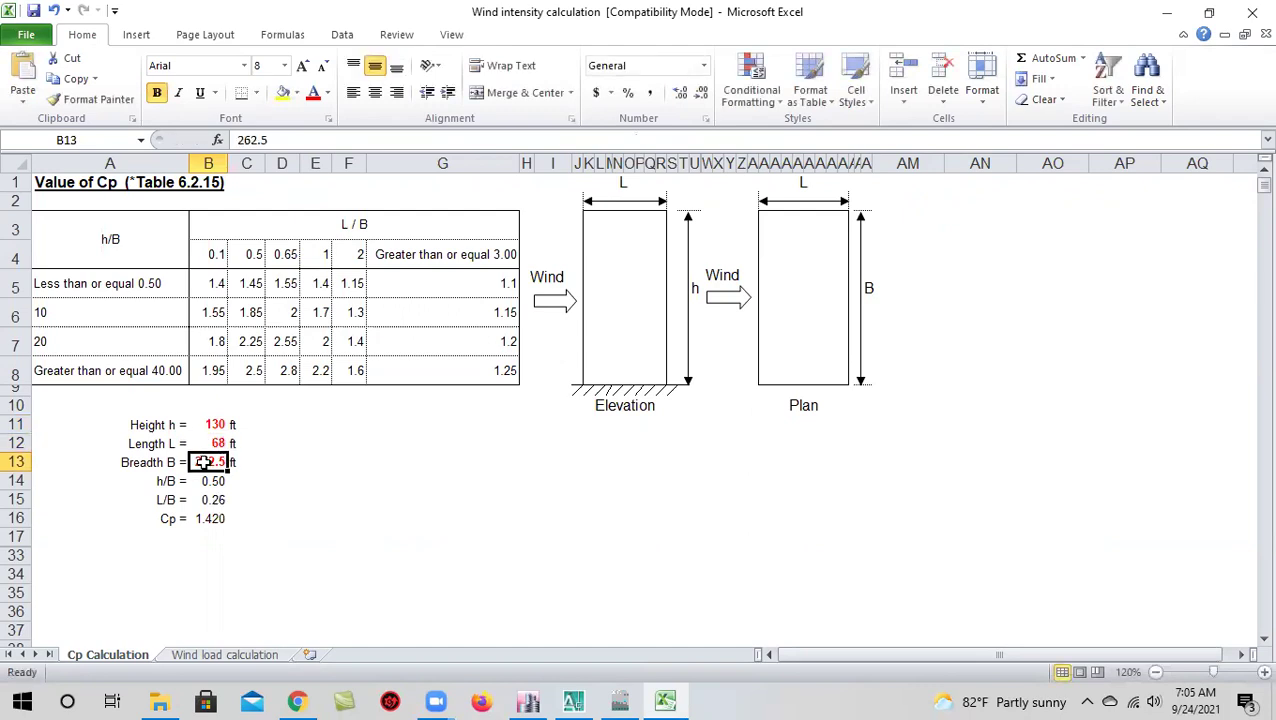
type("40")
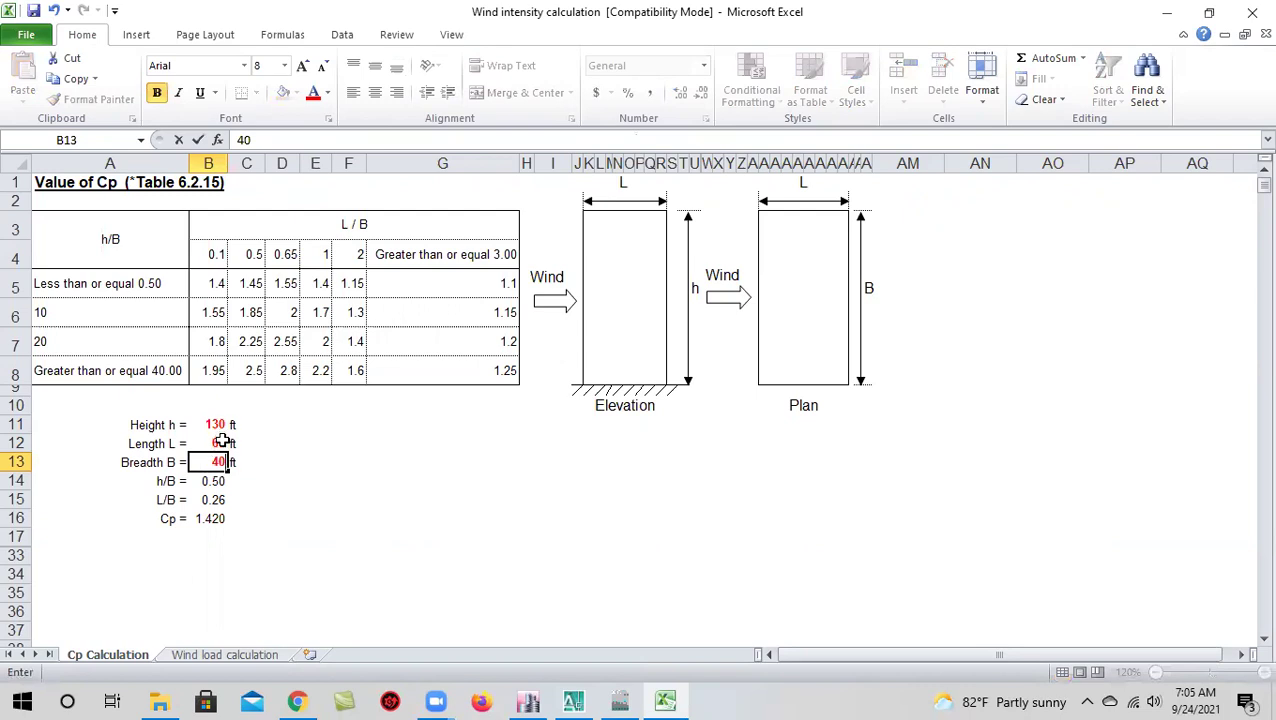
Swap the plan dimensions for the other wind direction, setting Length L to 40 ft and Breadth B to 68 ft
left_click(218, 443)
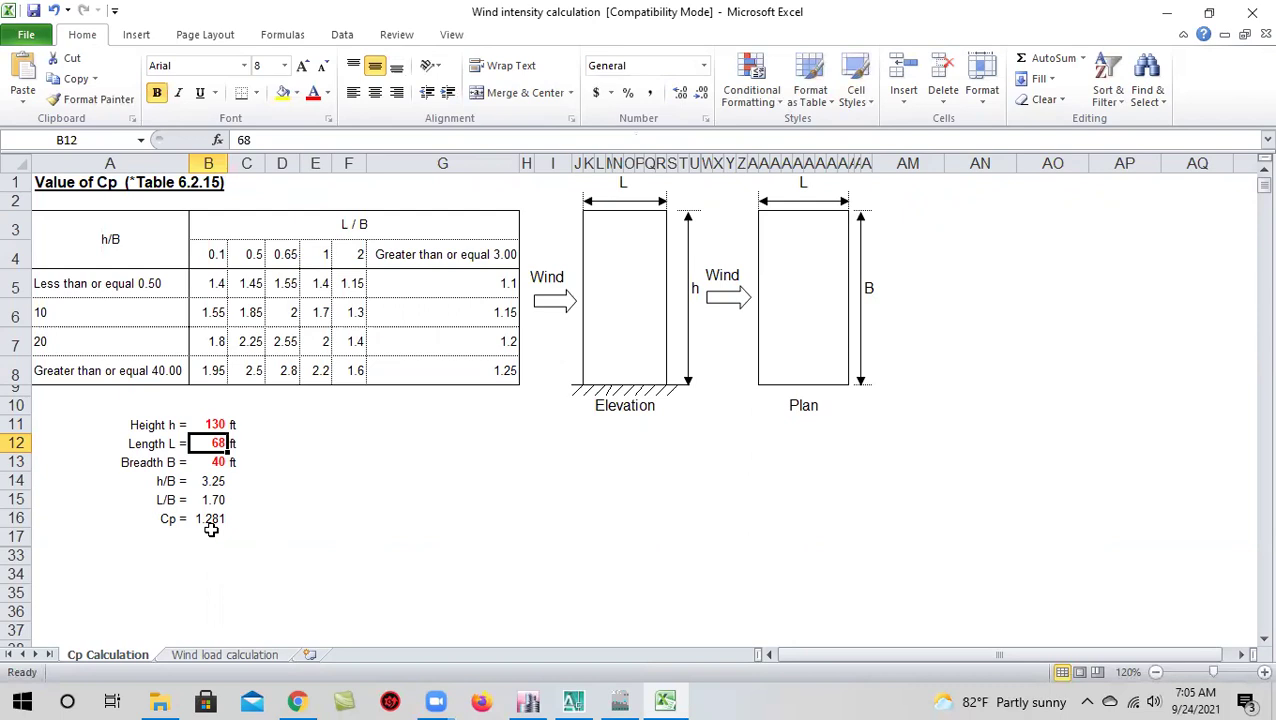
type("40")
left_click(220, 461)
type("68")
left_click(218, 443)
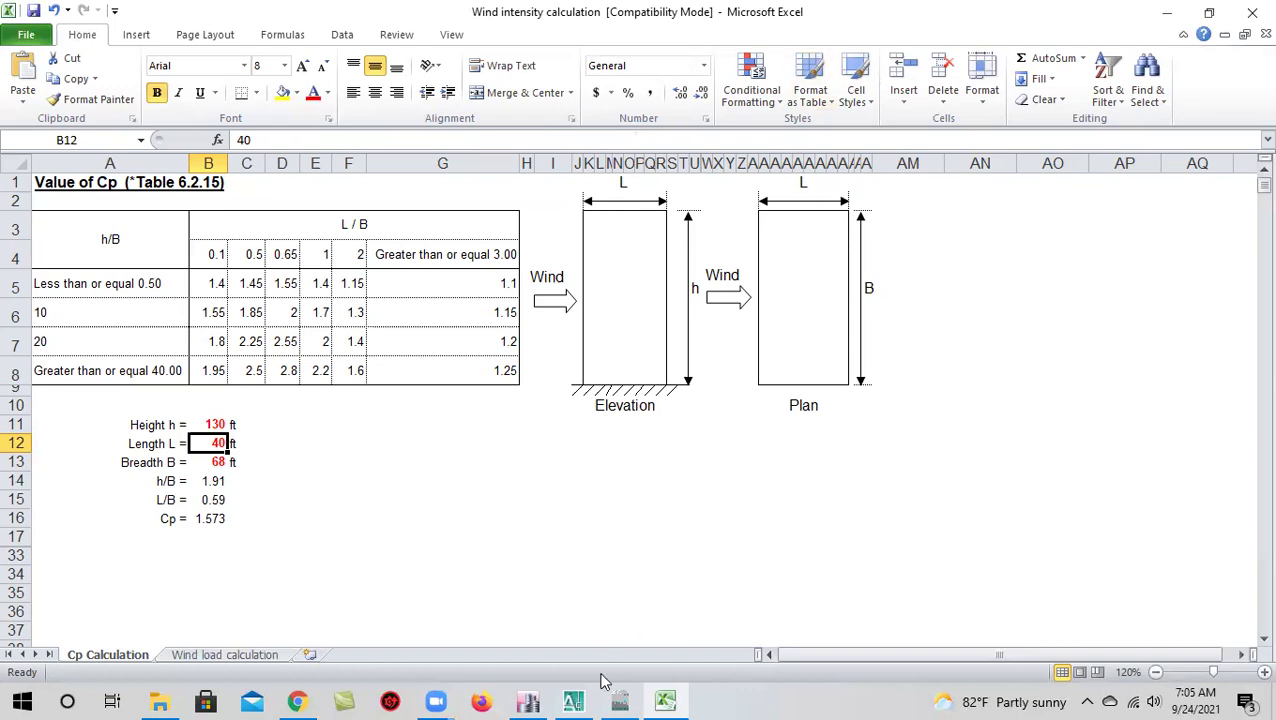
Switch to ETABS and set the windward coefficient Cq of the WLX wind load pattern to 1.281
mouse_move(528, 700)
left_click(531, 639)
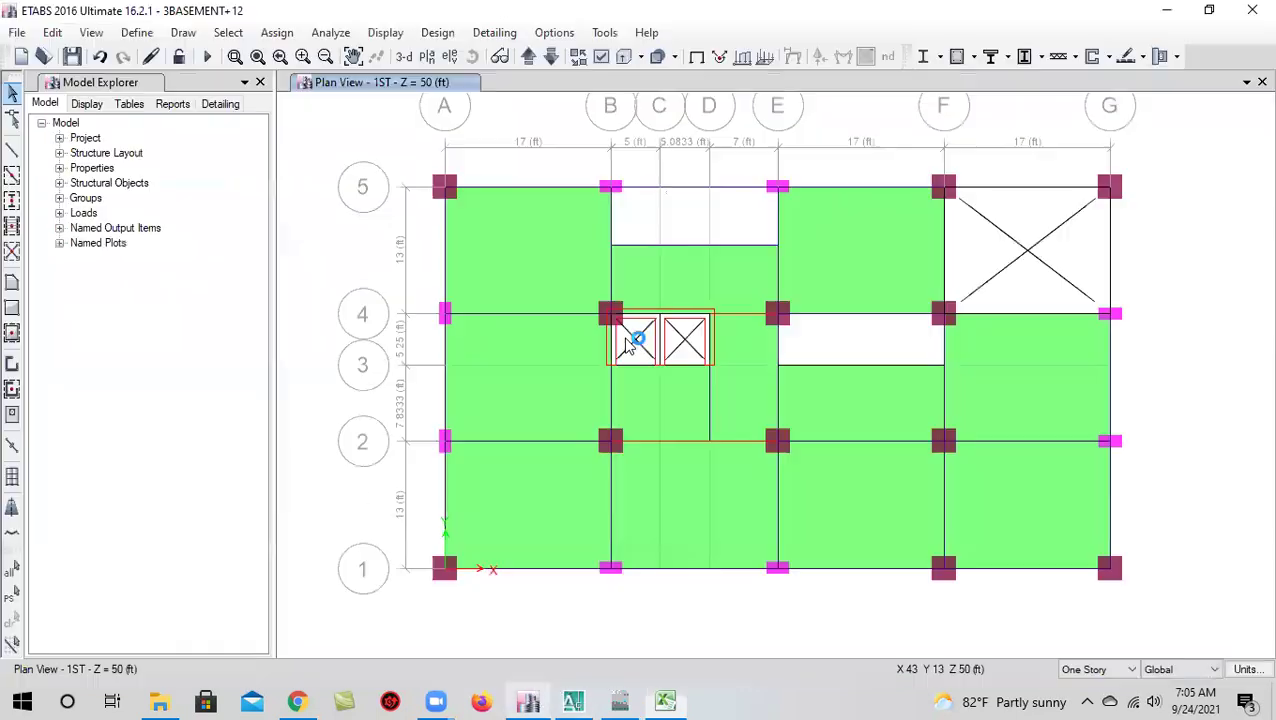
left_click(137, 32)
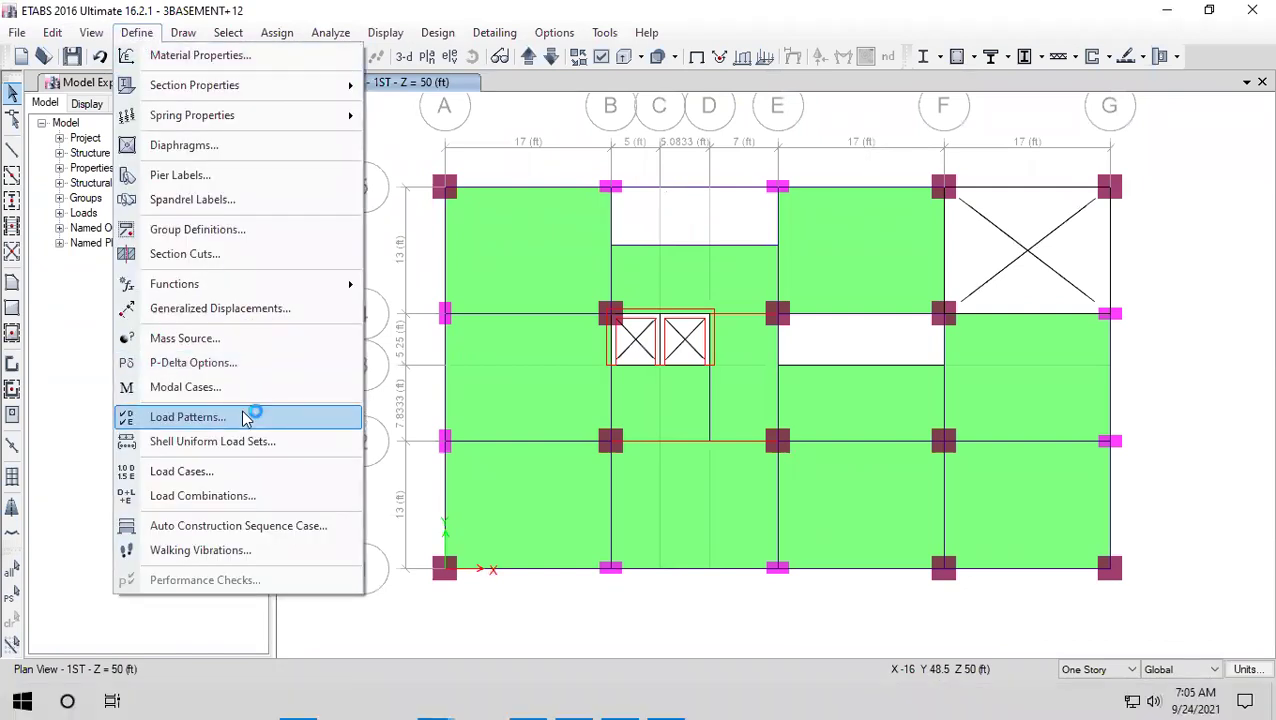
left_click(355, 393)
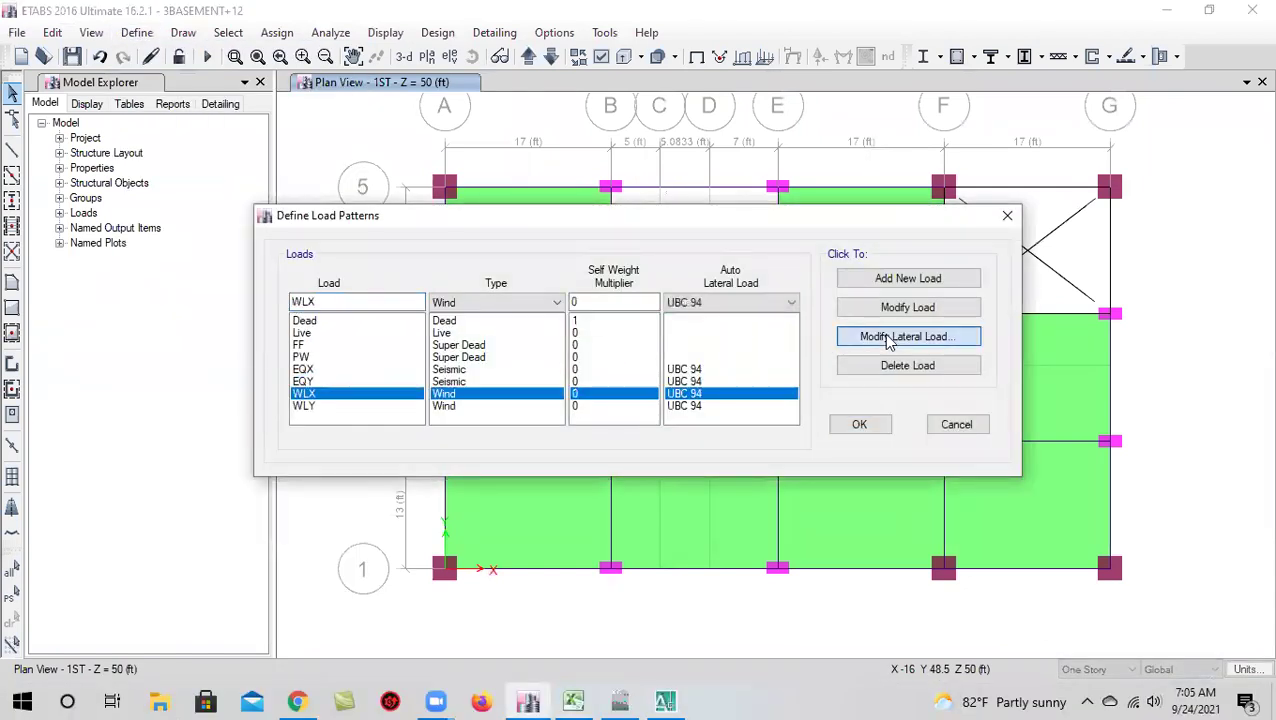
left_click(940, 336)
double_click(583, 355)
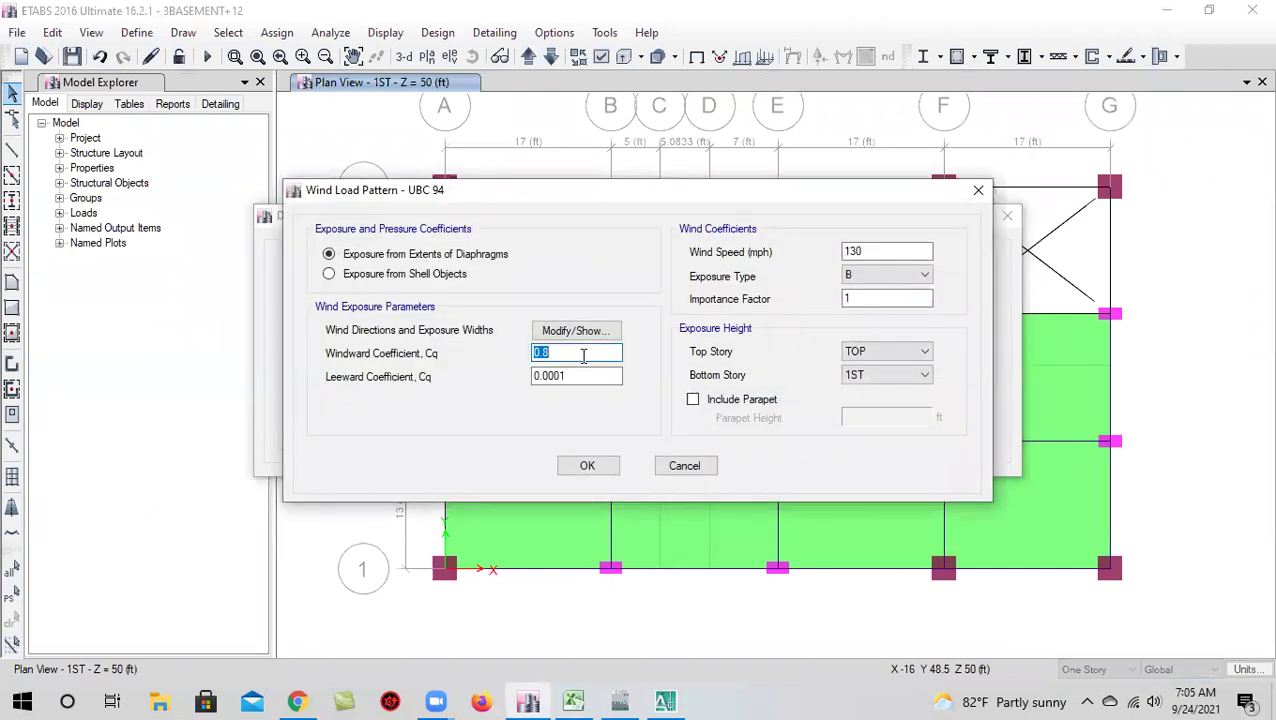
type("1.")
left_click(588, 465)
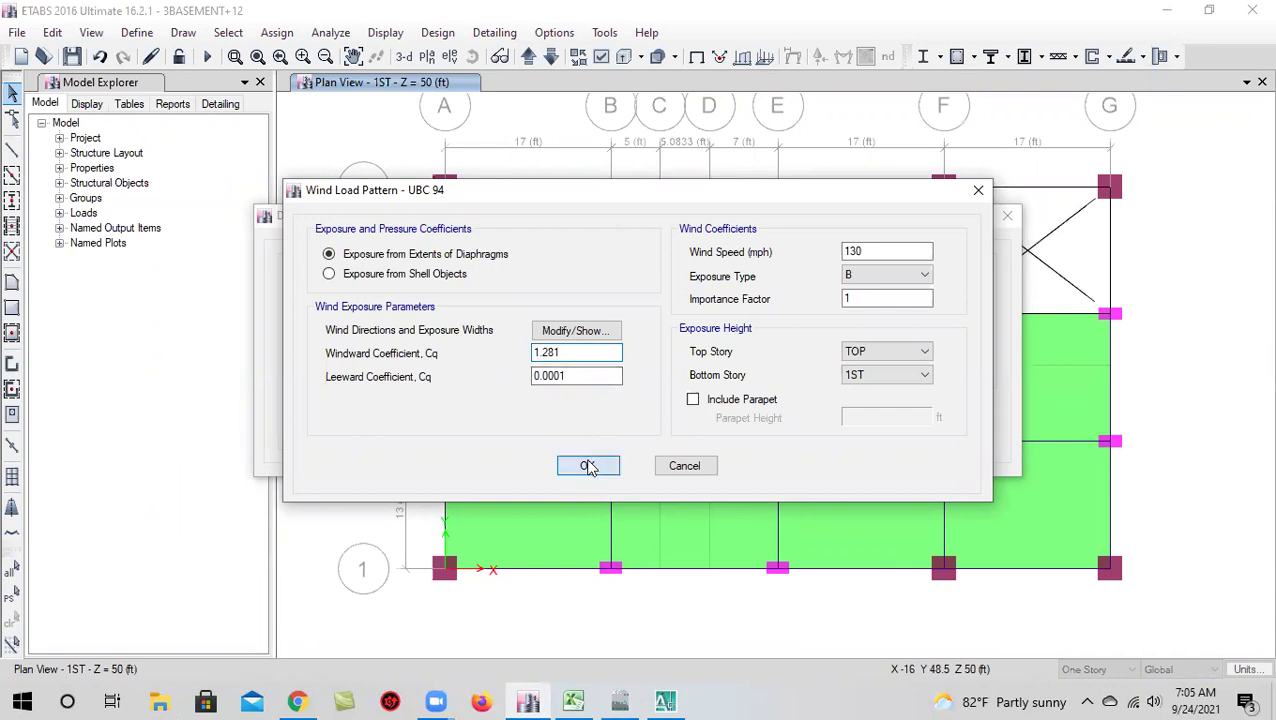
Set the windward coefficient Cq of the WLY wind load pattern to 1.57 and accept the load pattern definitions
left_click(471, 410)
left_click(860, 340)
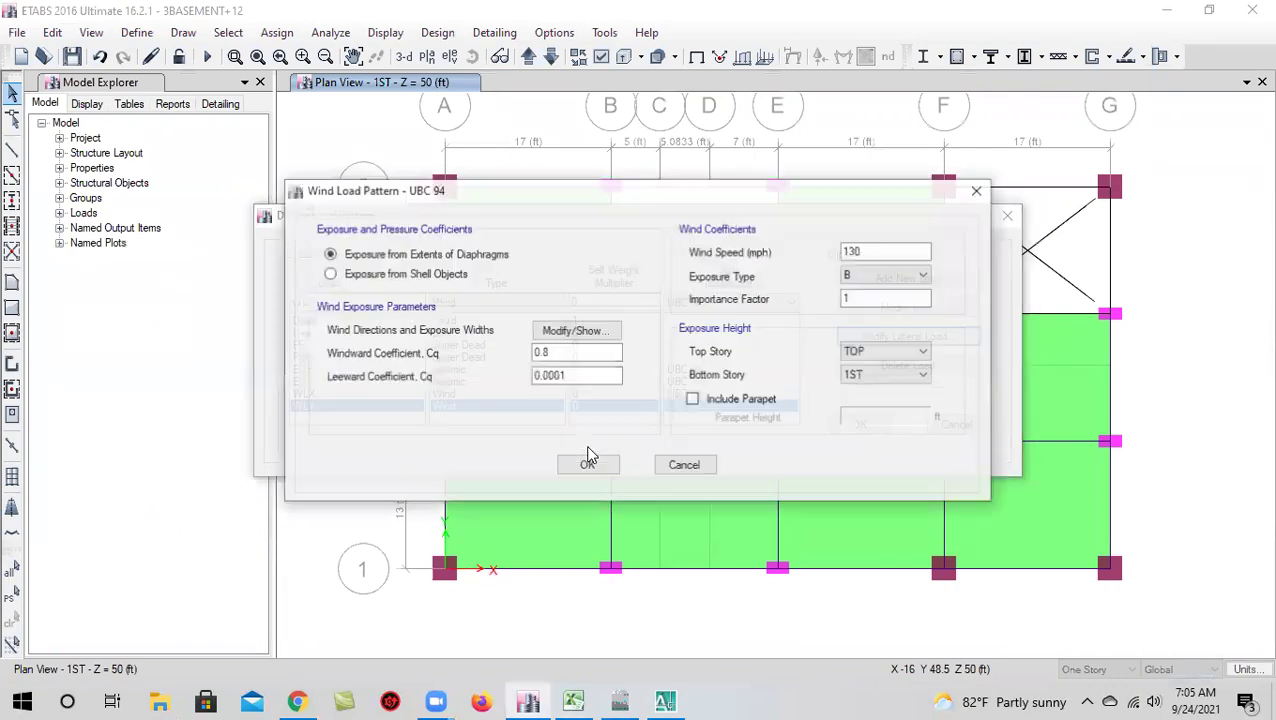
left_click(575, 355)
double_click(575, 355)
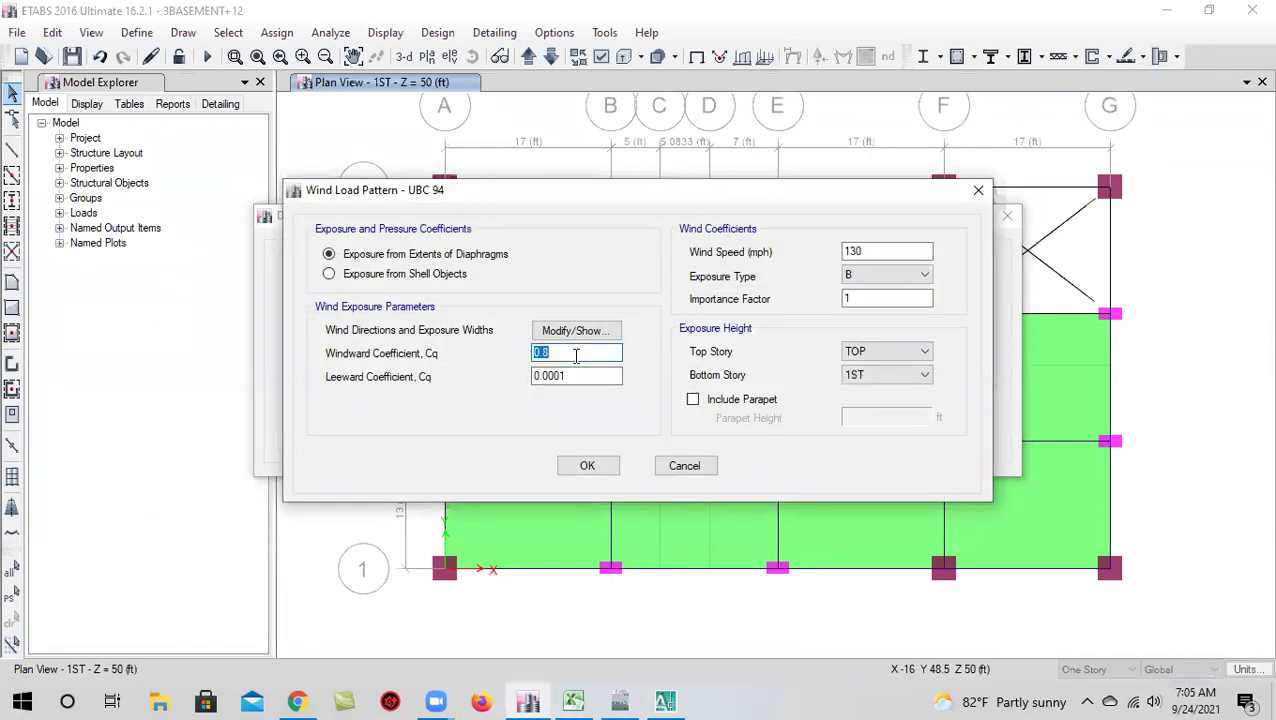
type("1.57")
left_click(588, 468)
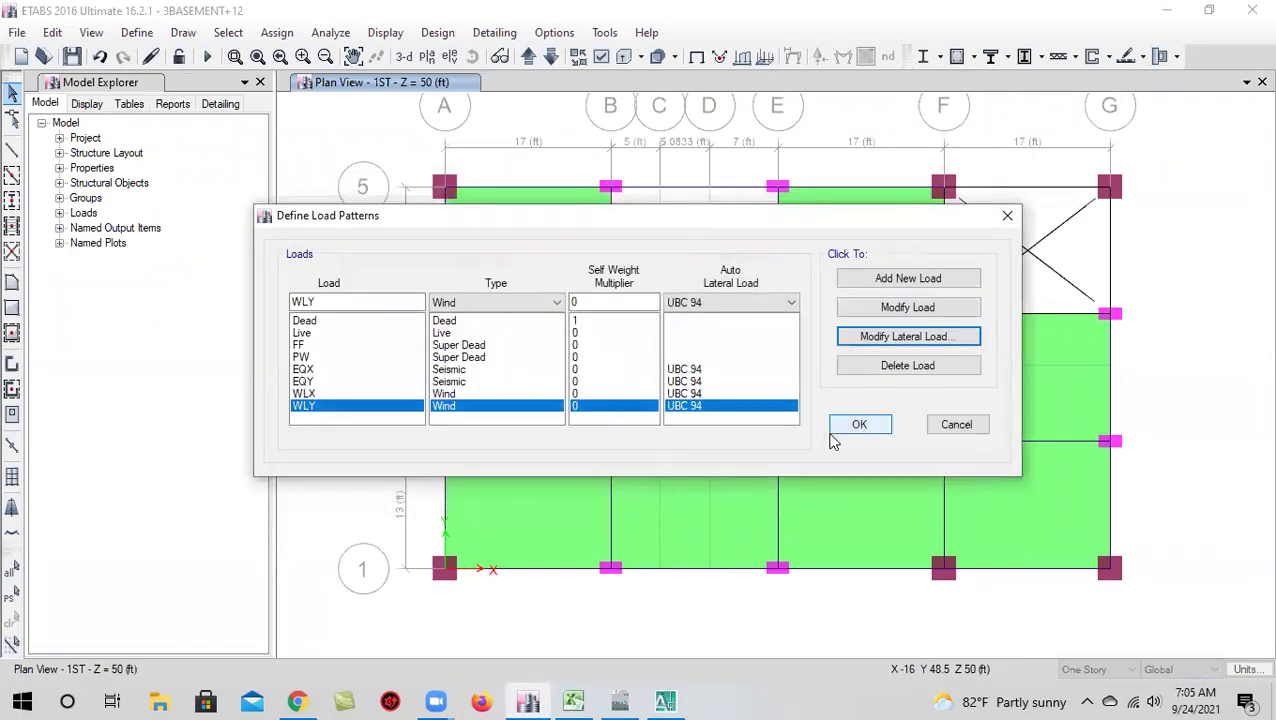
left_click(845, 424)
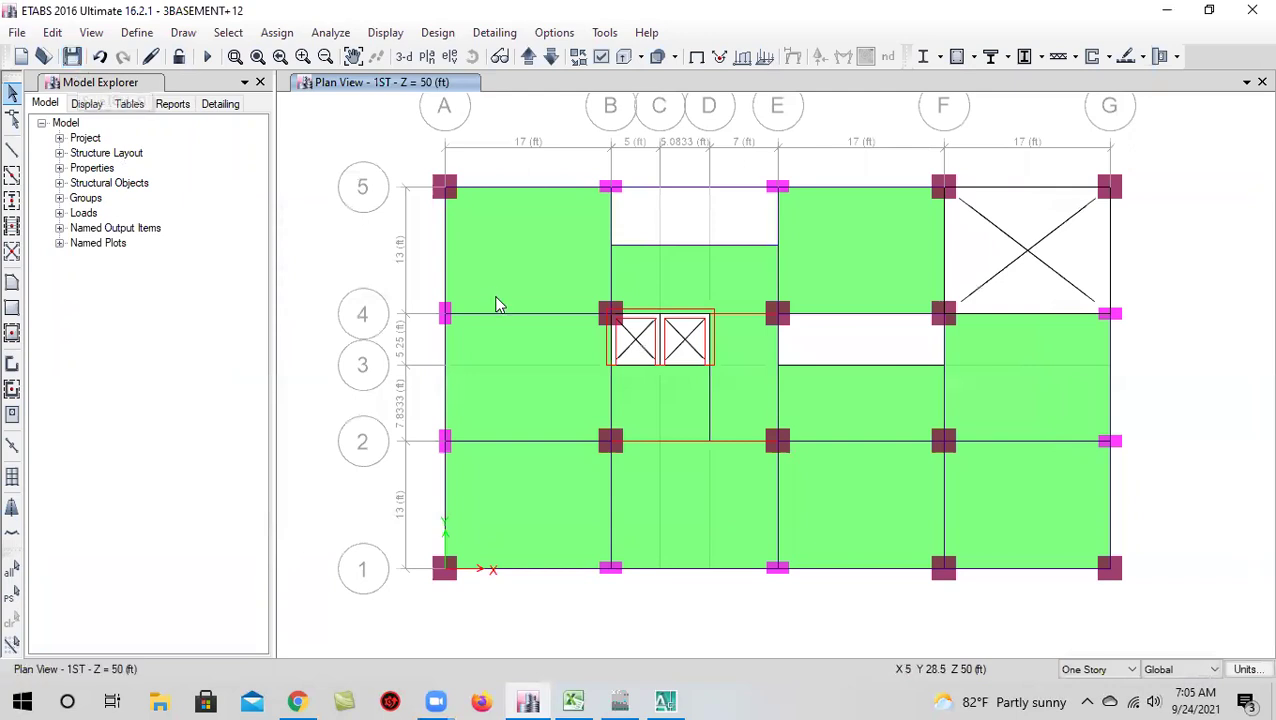
In the 3-D view, replicate the three lowest basement wall panels along grid G to story BASE-02
left_click(404, 57)
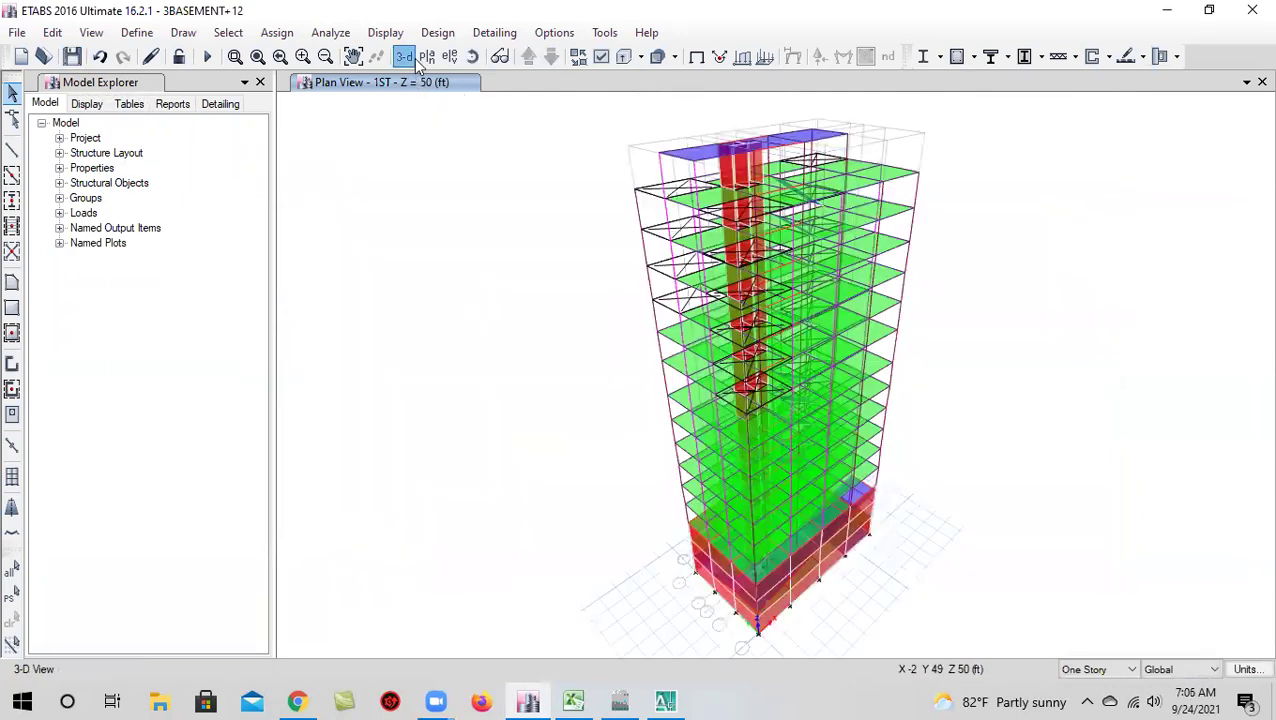
left_click(473, 57)
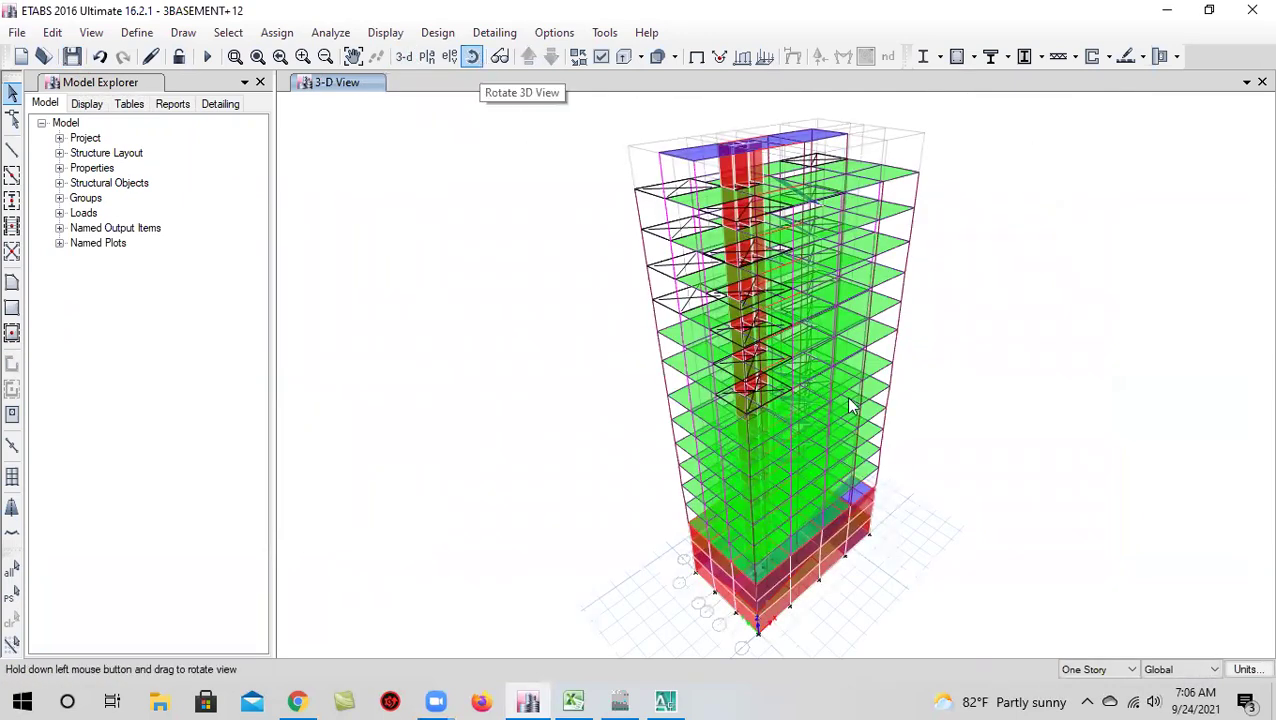
left_click_drag(868, 570, 740, 373)
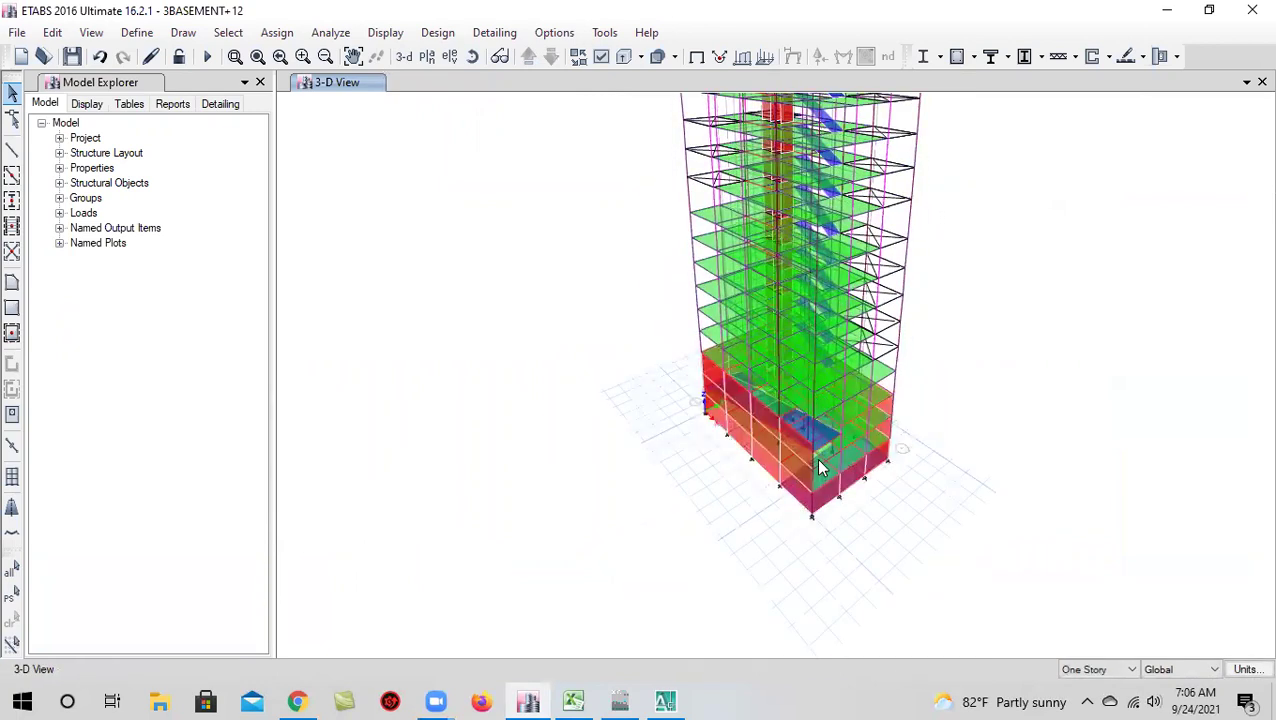
scroll(816, 472, "up", 3)
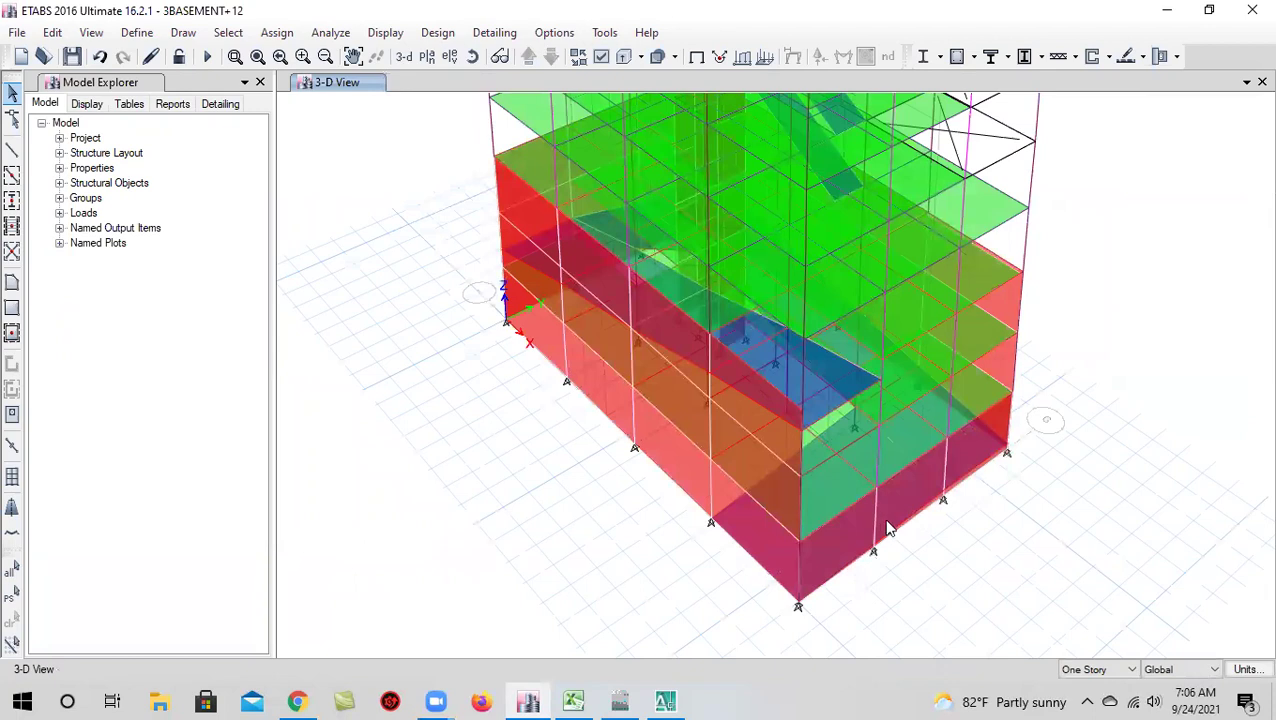
middle_click_drag(864, 530, 830, 477)
left_click(830, 477)
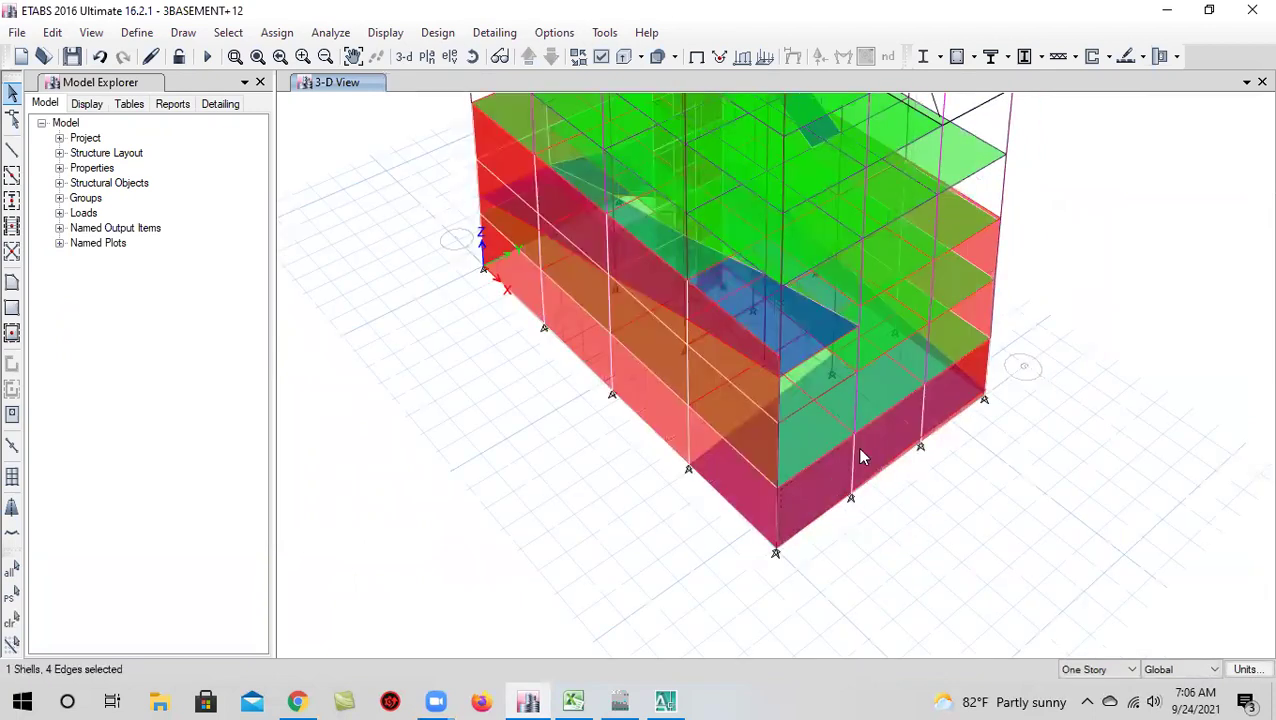
left_click(931, 420)
left_click(931, 420)
left_click(52, 33)
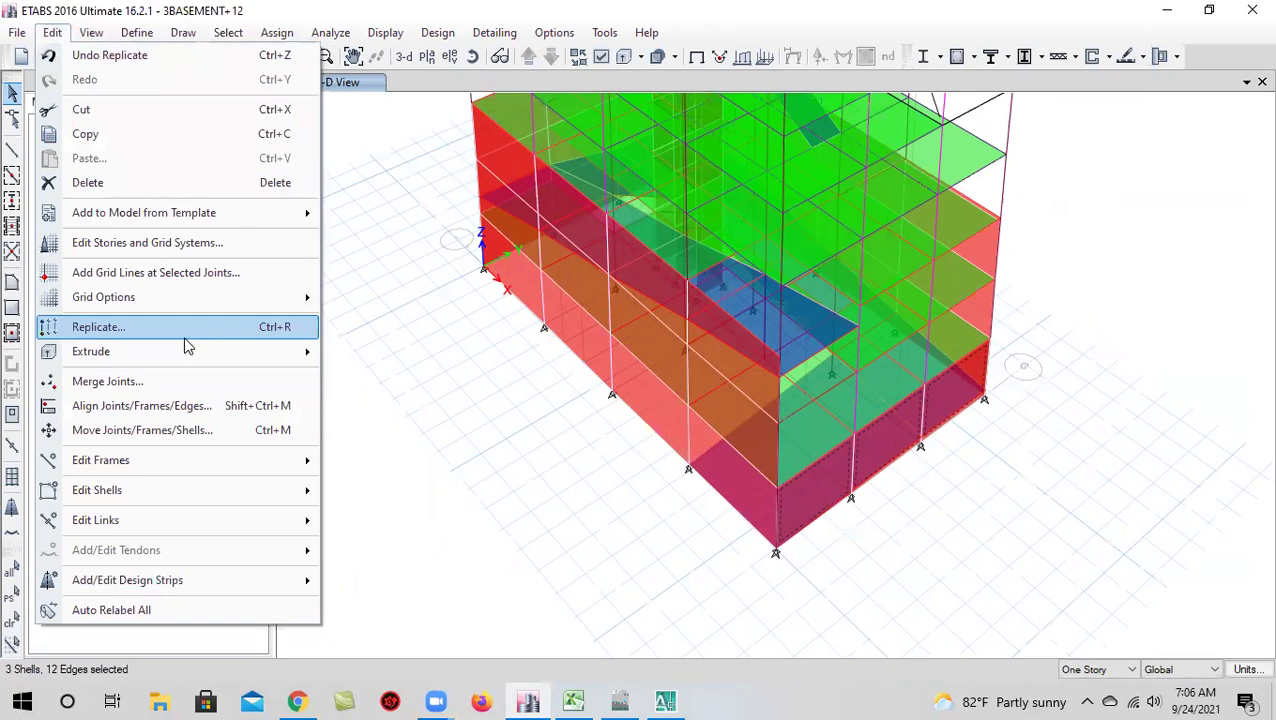
left_click(185, 334)
left_click(646, 188)
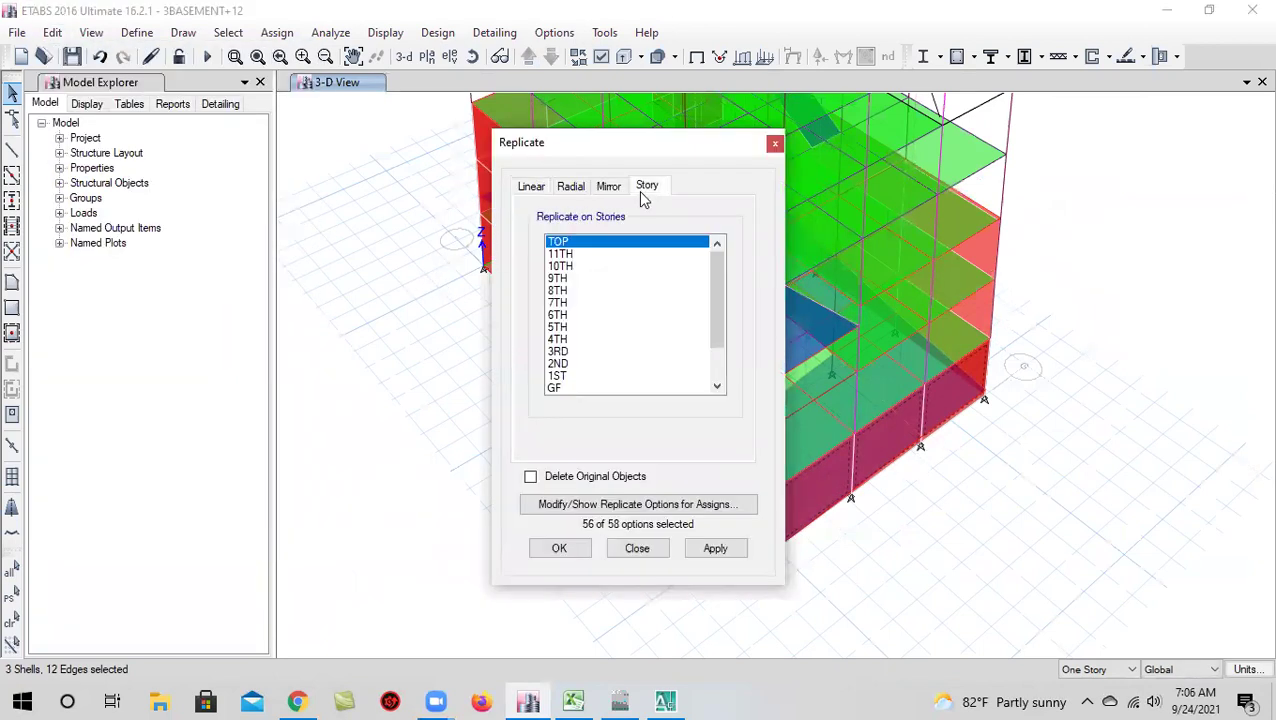
left_click(578, 374)
scroll(590, 370, "down", 2)
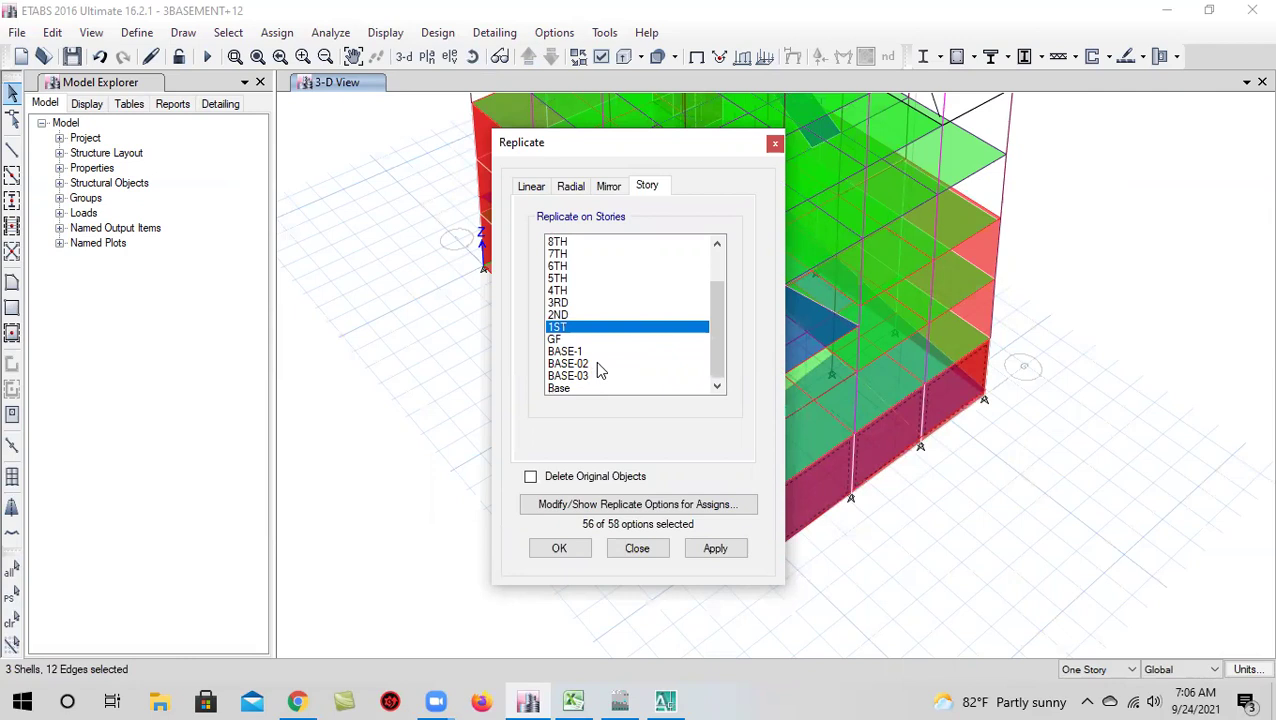
left_click(597, 364)
left_click(733, 556)
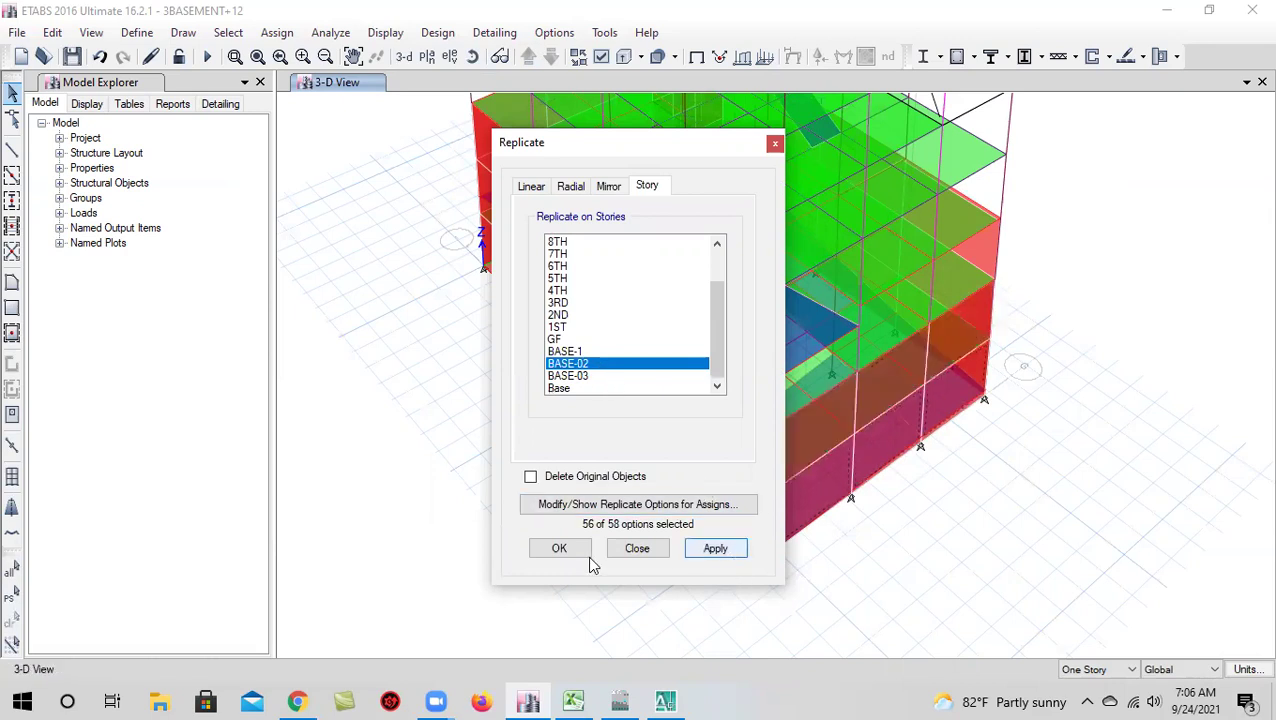
left_click(559, 548)
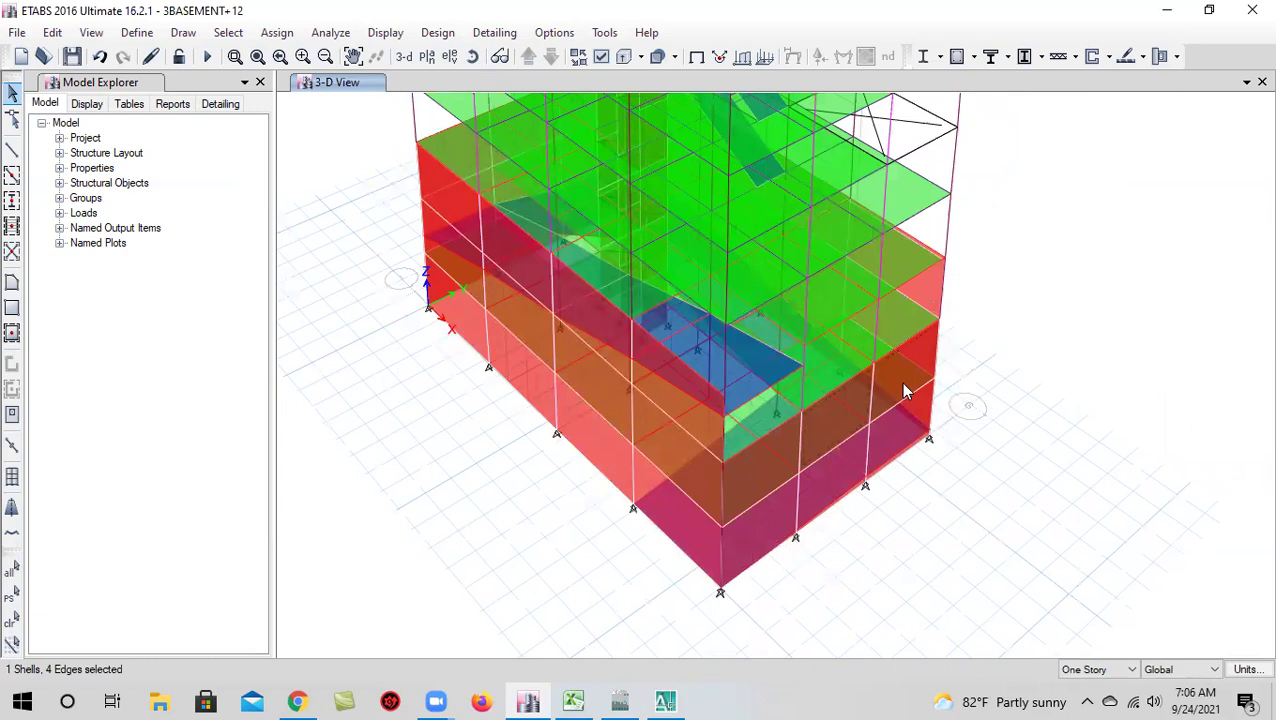
Replicate the two BASE-02 wall panels along grid G that lie away from the ramp opening to story BASE-1
left_click(53, 33)
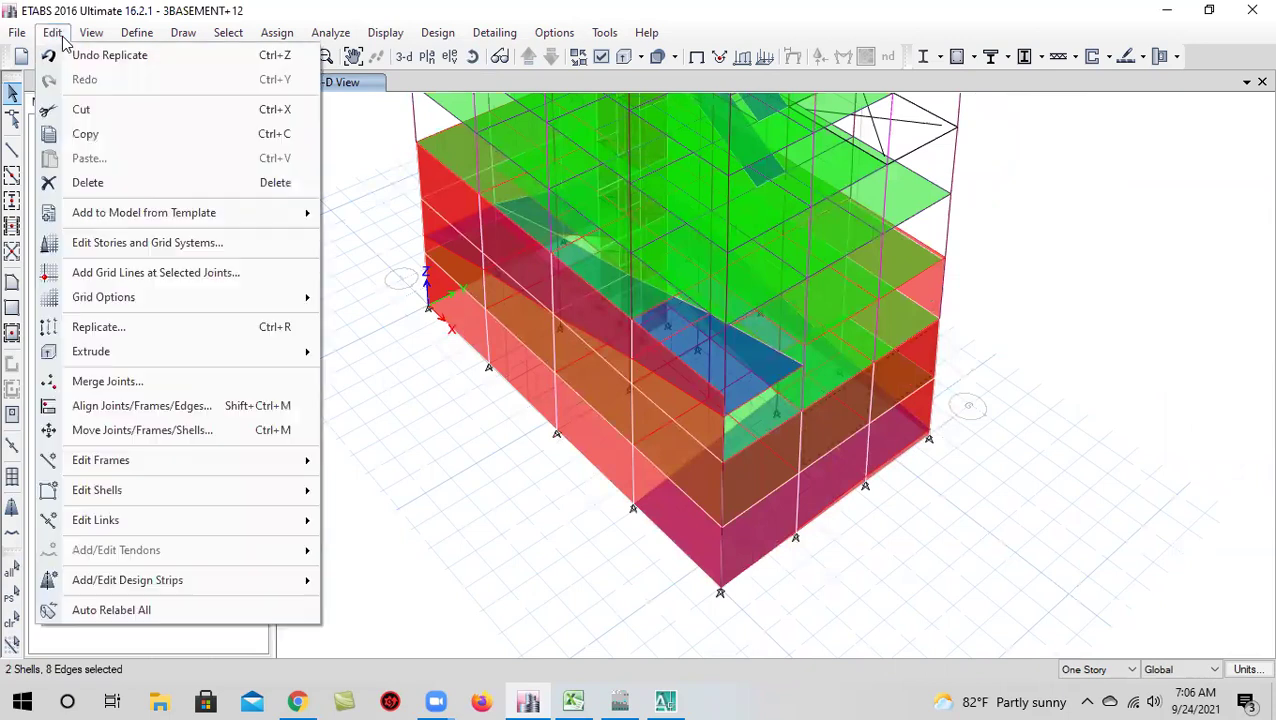
left_click(156, 330)
left_click(660, 188)
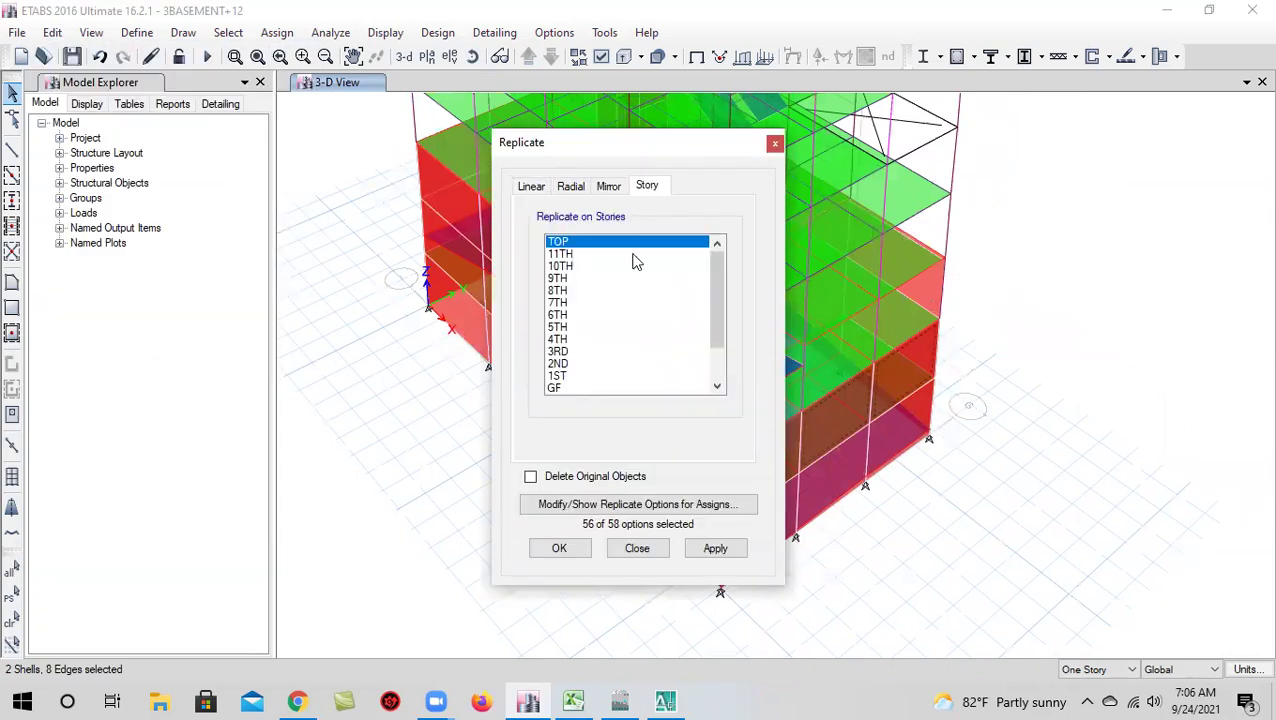
left_click(575, 384)
scroll(590, 365, "down", 2)
scroll(590, 367, "down", 1)
left_click(592, 353)
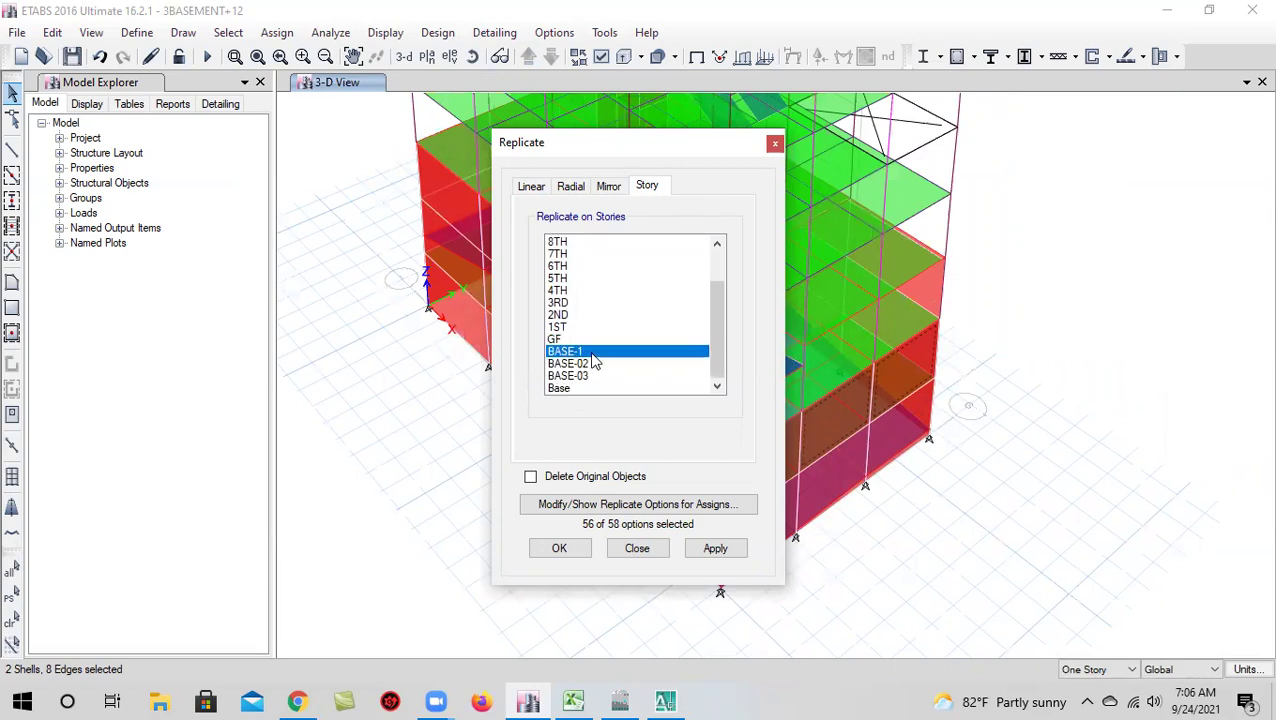
left_click(714, 548)
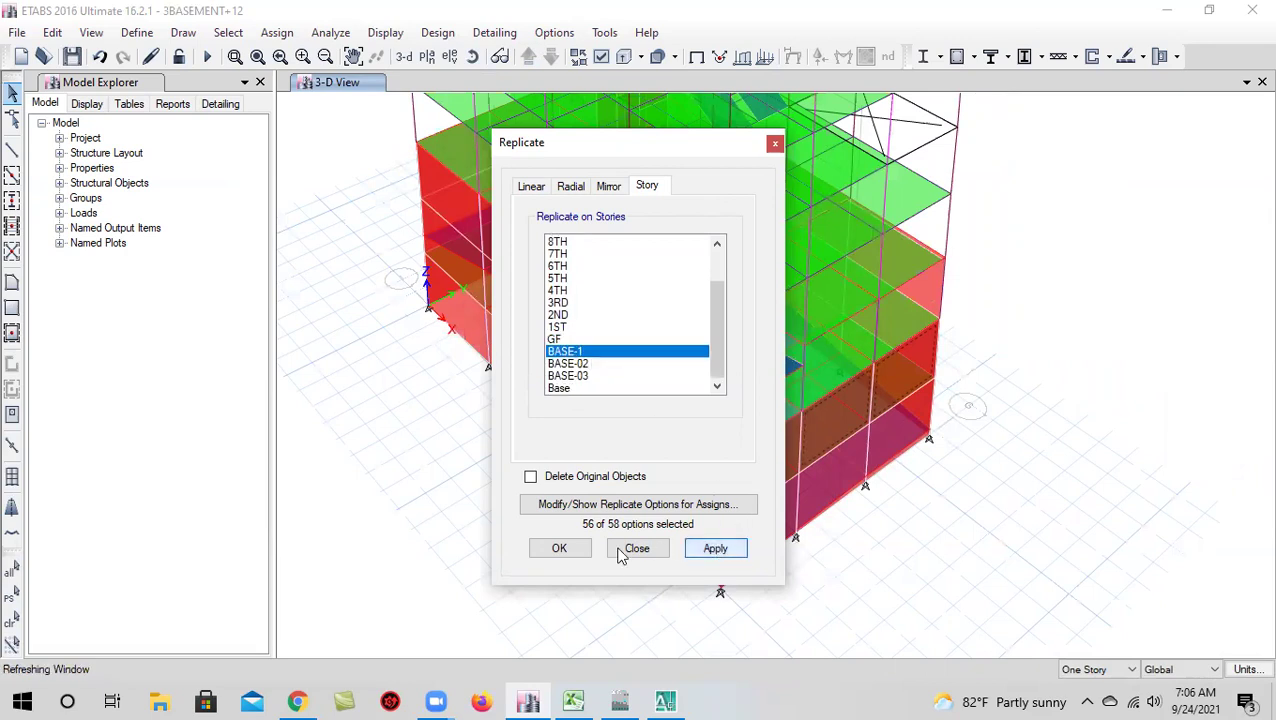
left_click(559, 549)
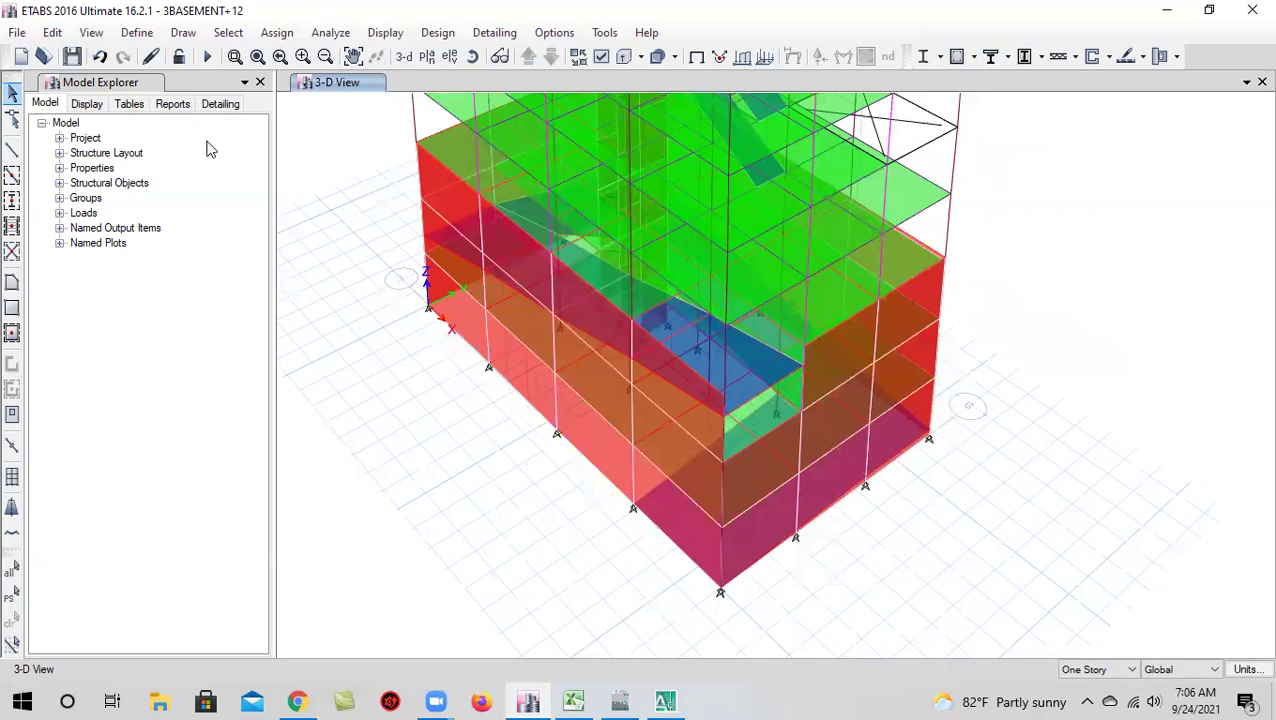
Save the model and check the basement walls around the ramp opening in the 3-D view
left_click(71, 56)
scroll(760, 424, "down", 5)
middle_click_drag(786, 518, 757, 535)
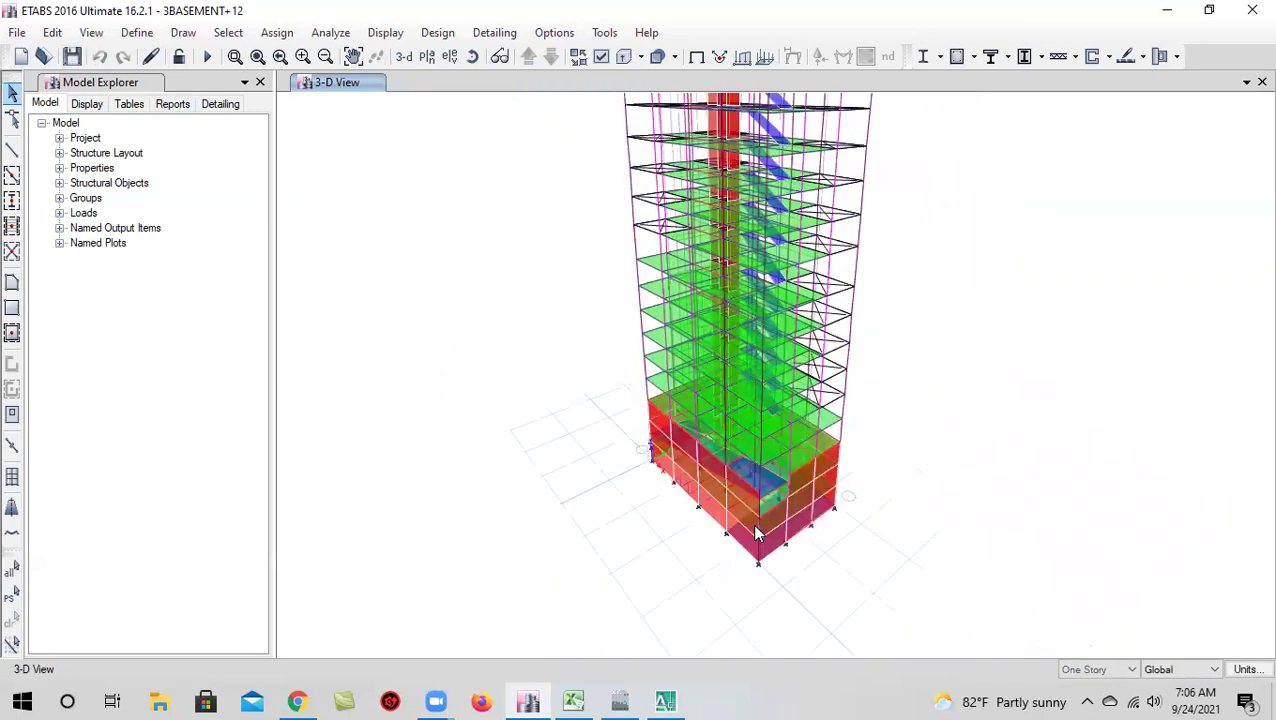
scroll(757, 533, "up", 5)
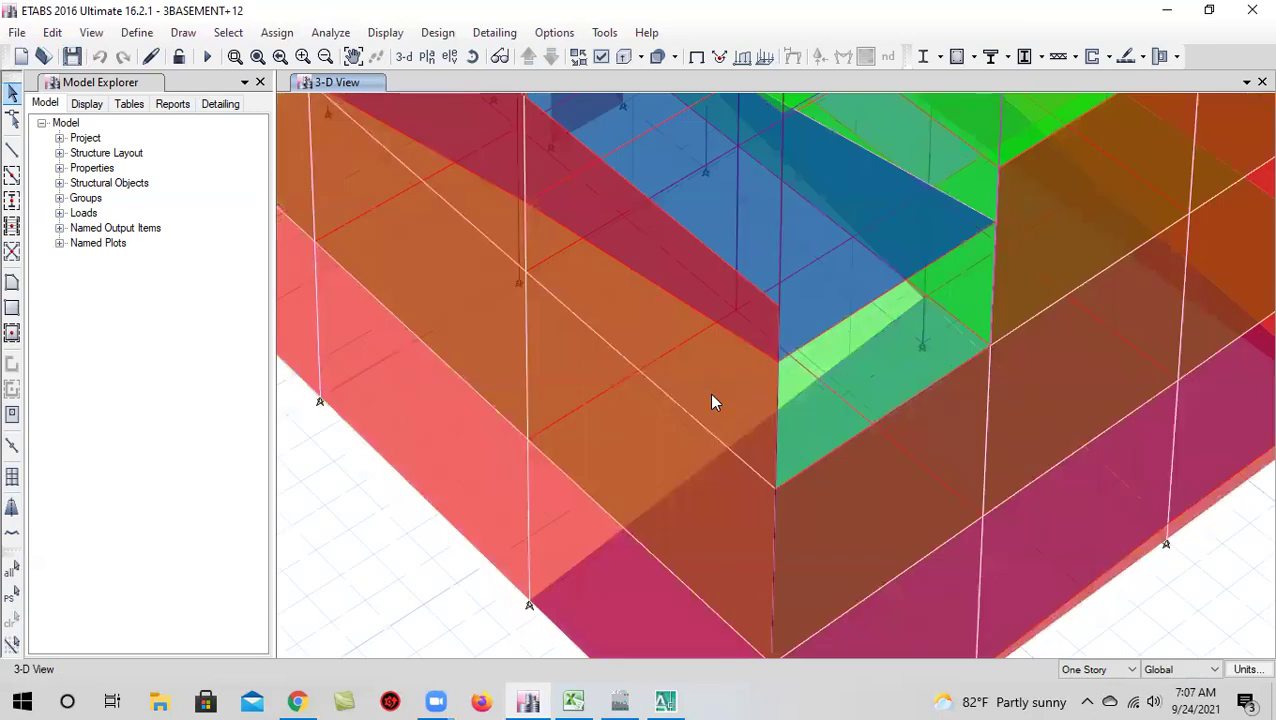
scroll(709, 393, "down", 5)
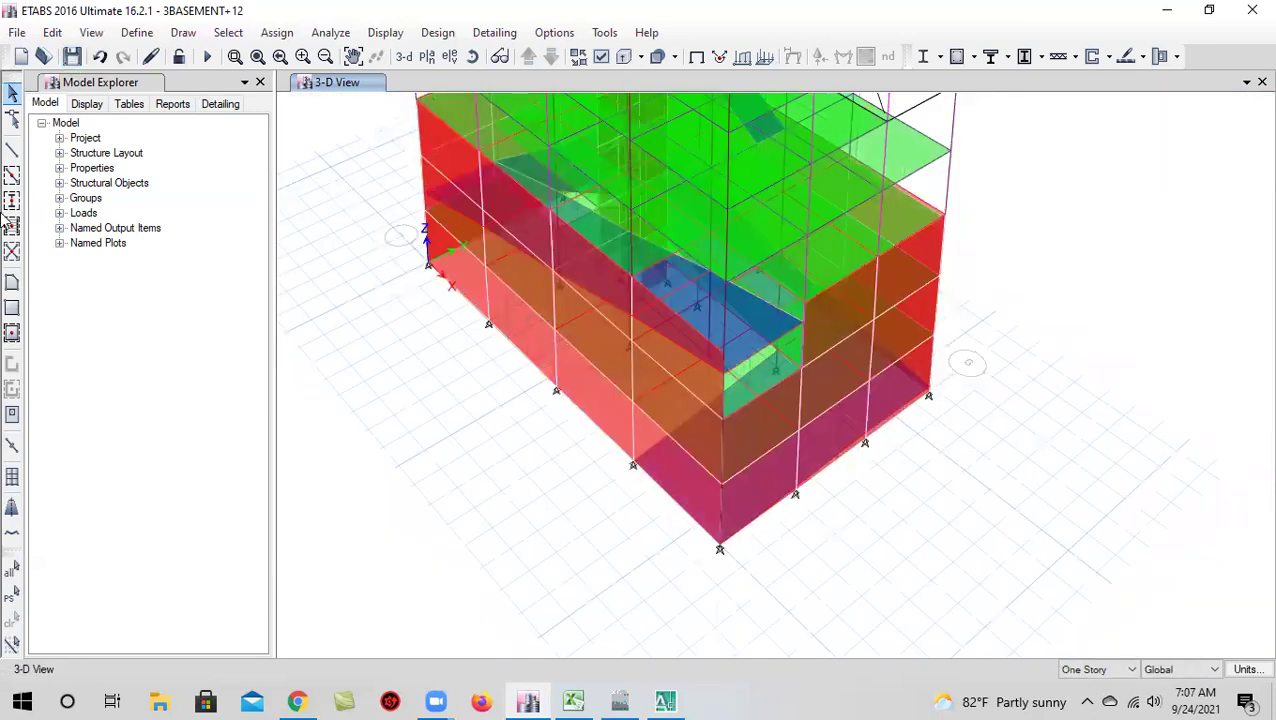
left_click(12, 282)
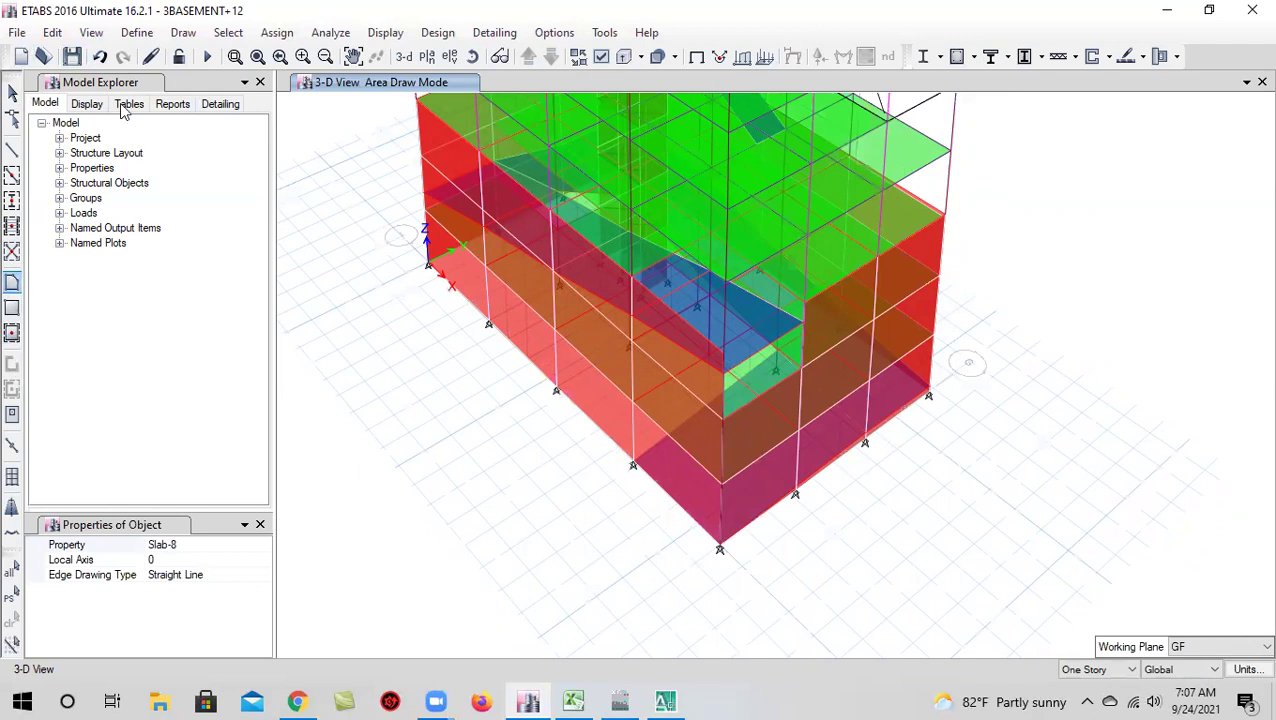
left_click(12, 92)
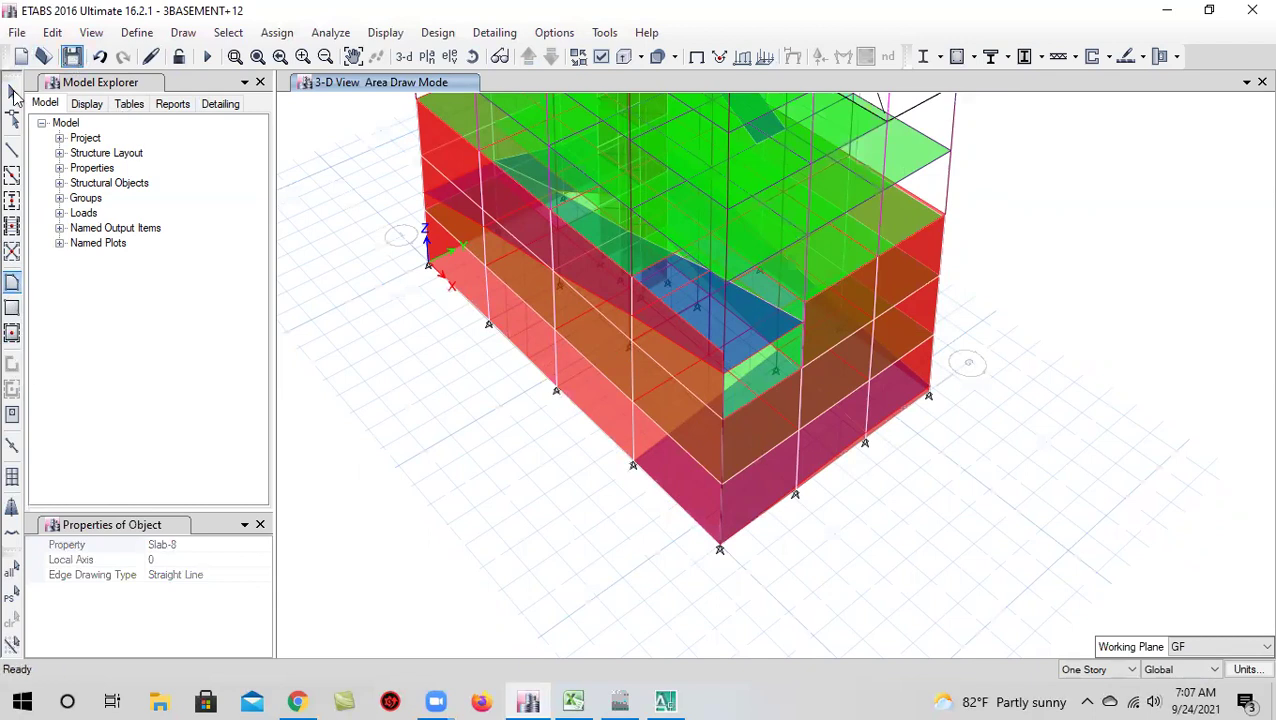
left_click(12, 198)
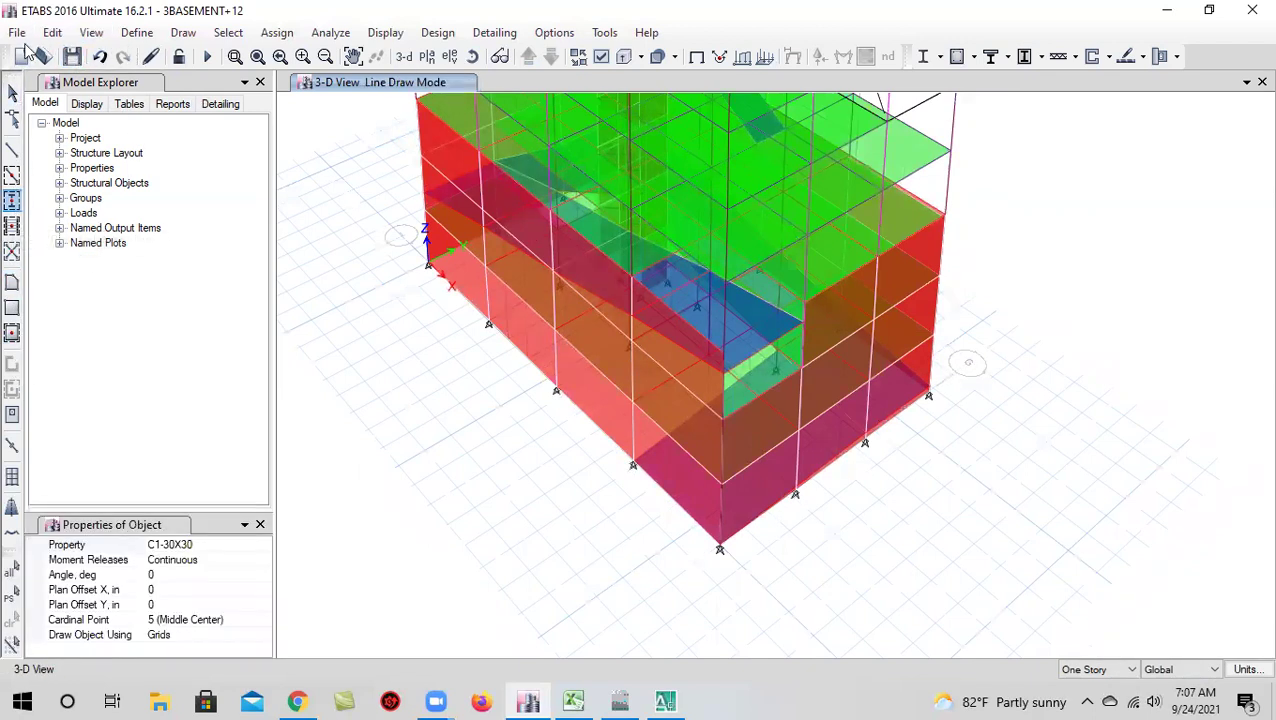
Save the model, leave the line draw mode and examine the whole building from several sides in the 3-D view
left_click(72, 56)
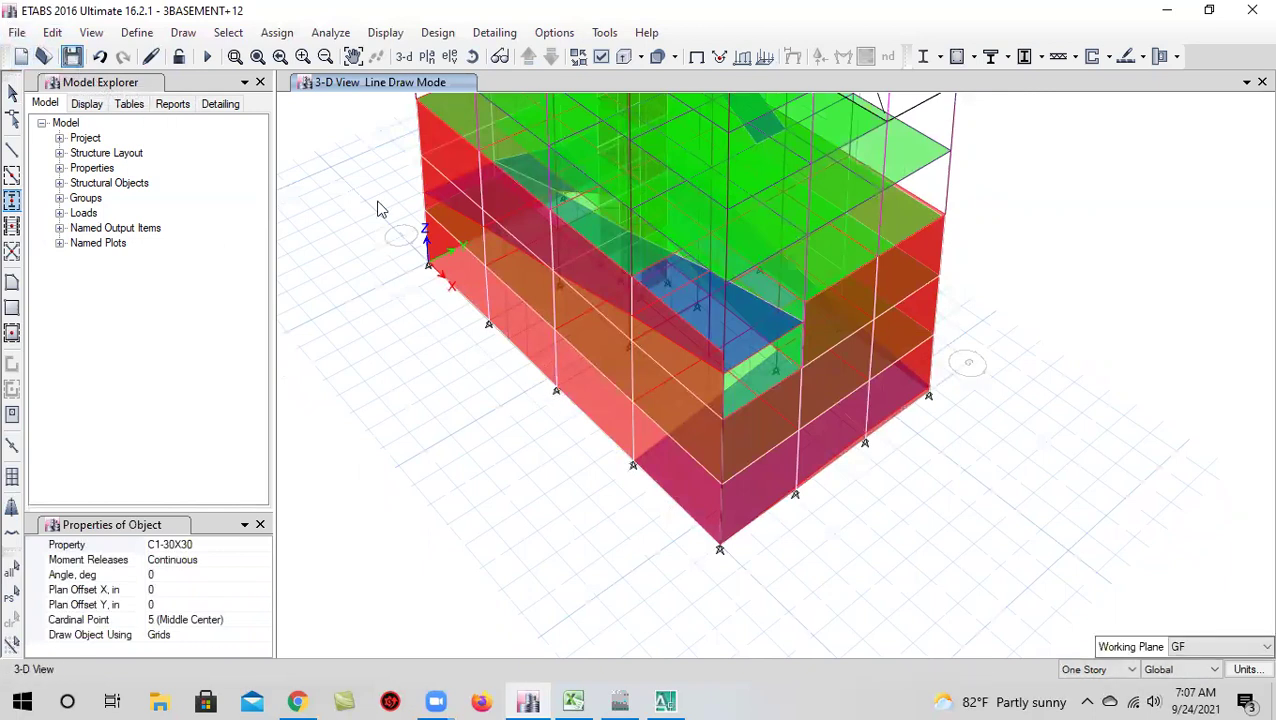
scroll(447, 316, "down", 5)
left_click(12, 91)
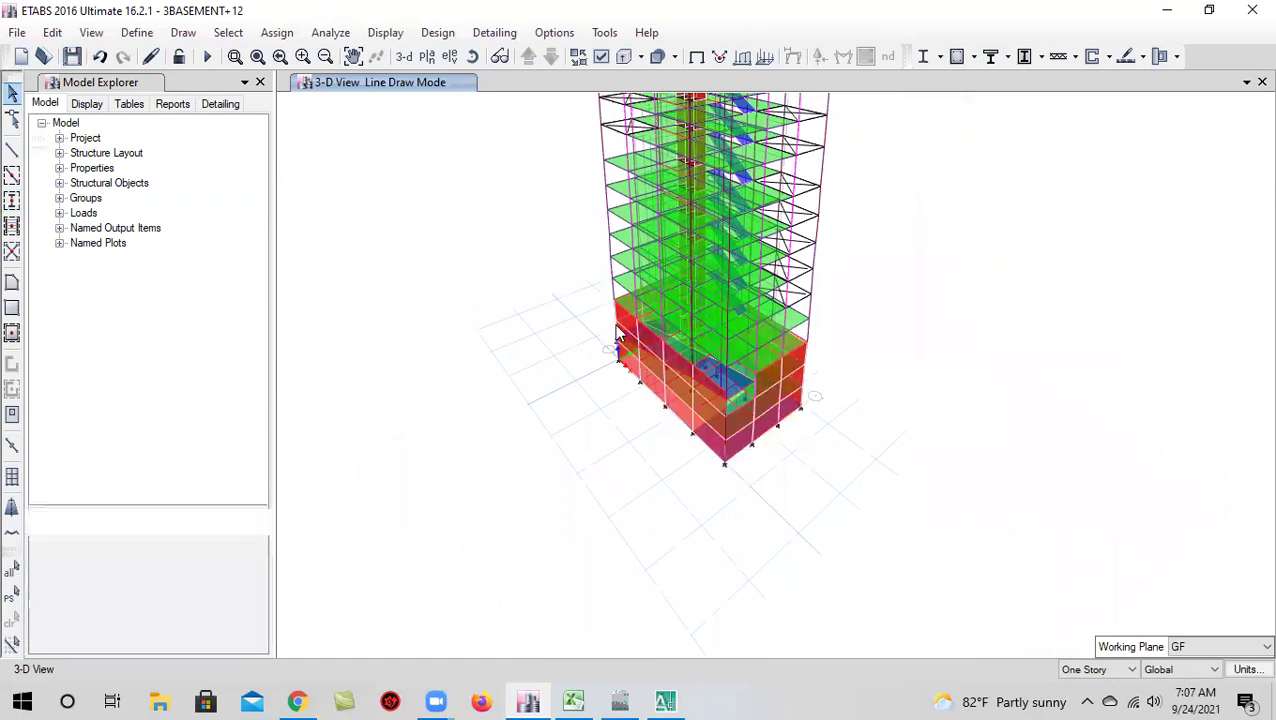
scroll(754, 394, "up", 5)
middle_click_drag(709, 432, 885, 483)
scroll(885, 483, "down", 5)
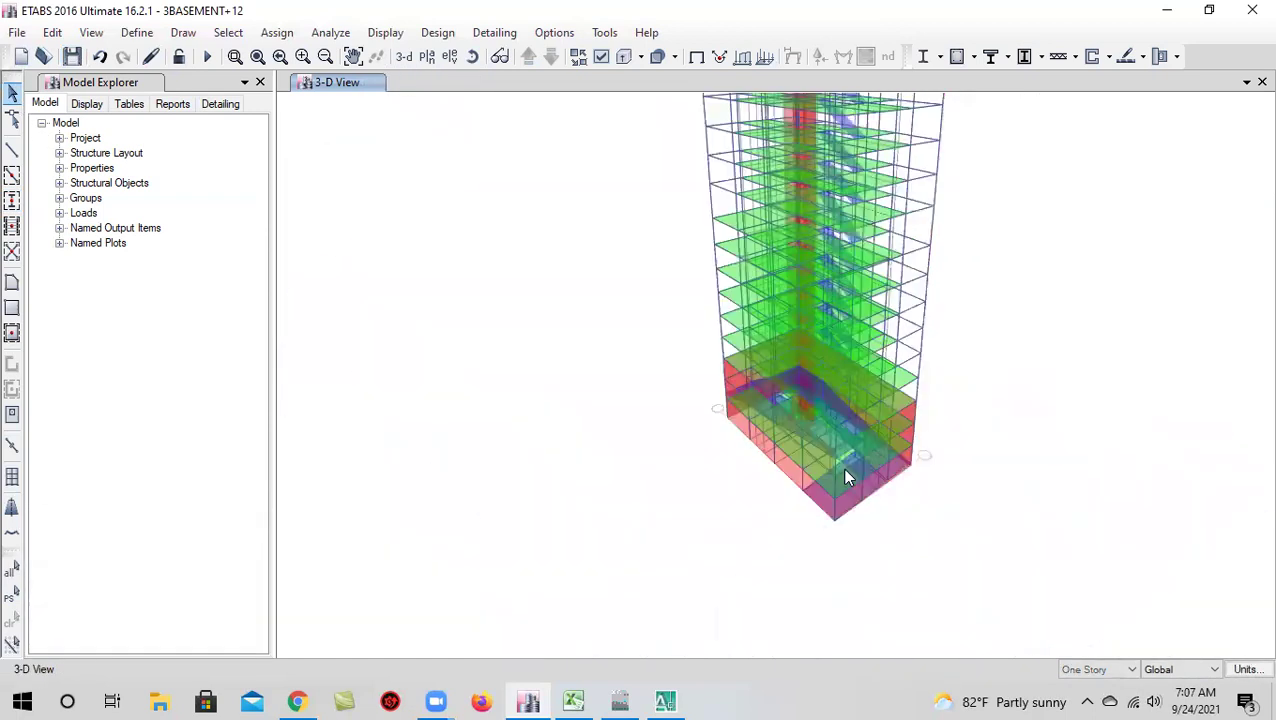
middle_click_drag(622, 350, 625, 488)
left_click(472, 56)
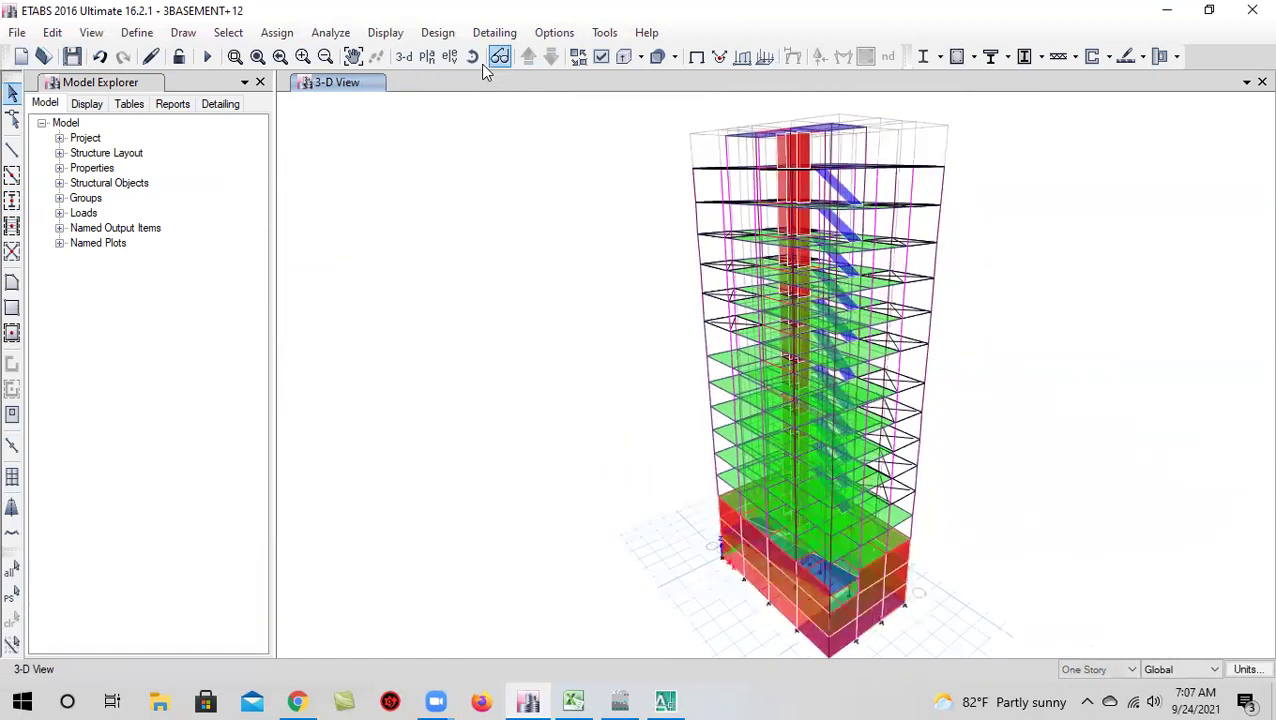
left_click_drag(632, 487, 893, 637)
middle_click_drag(896, 547, 868, 564)
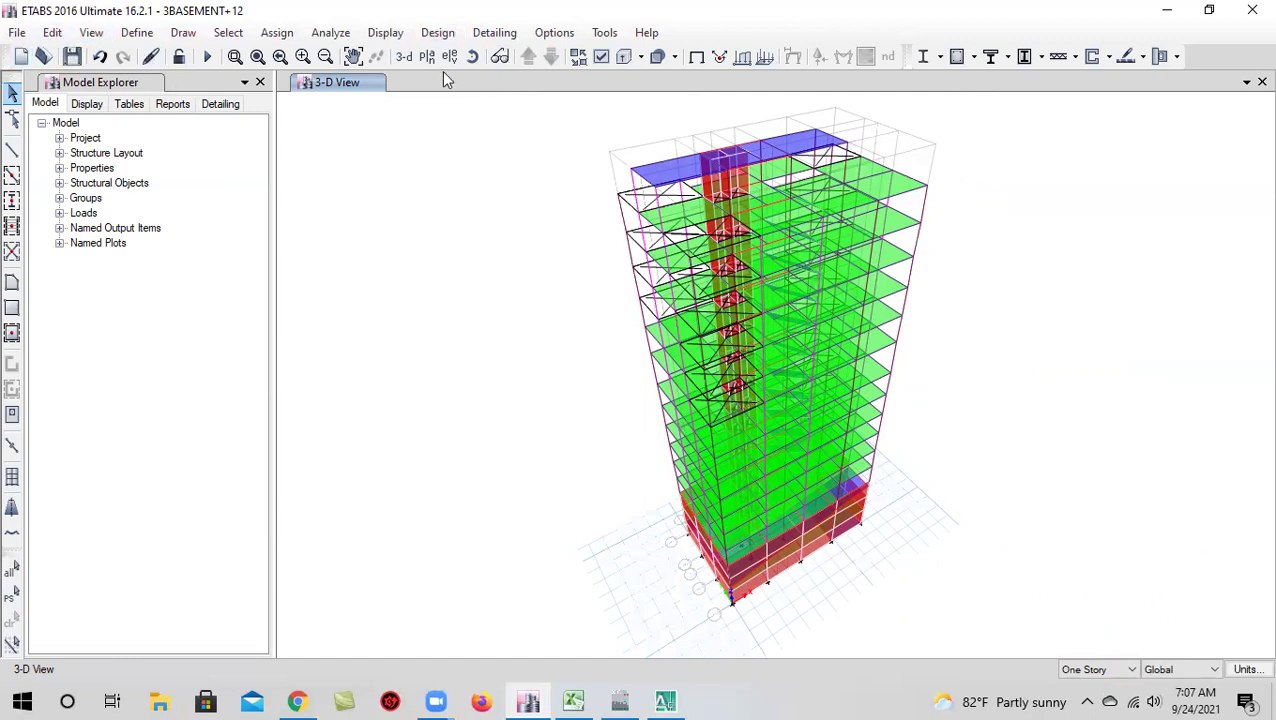
Review the floor plans from story 1ST down through GF, BASE-1 and BASE-02 to BASE-03
left_click(406, 57)
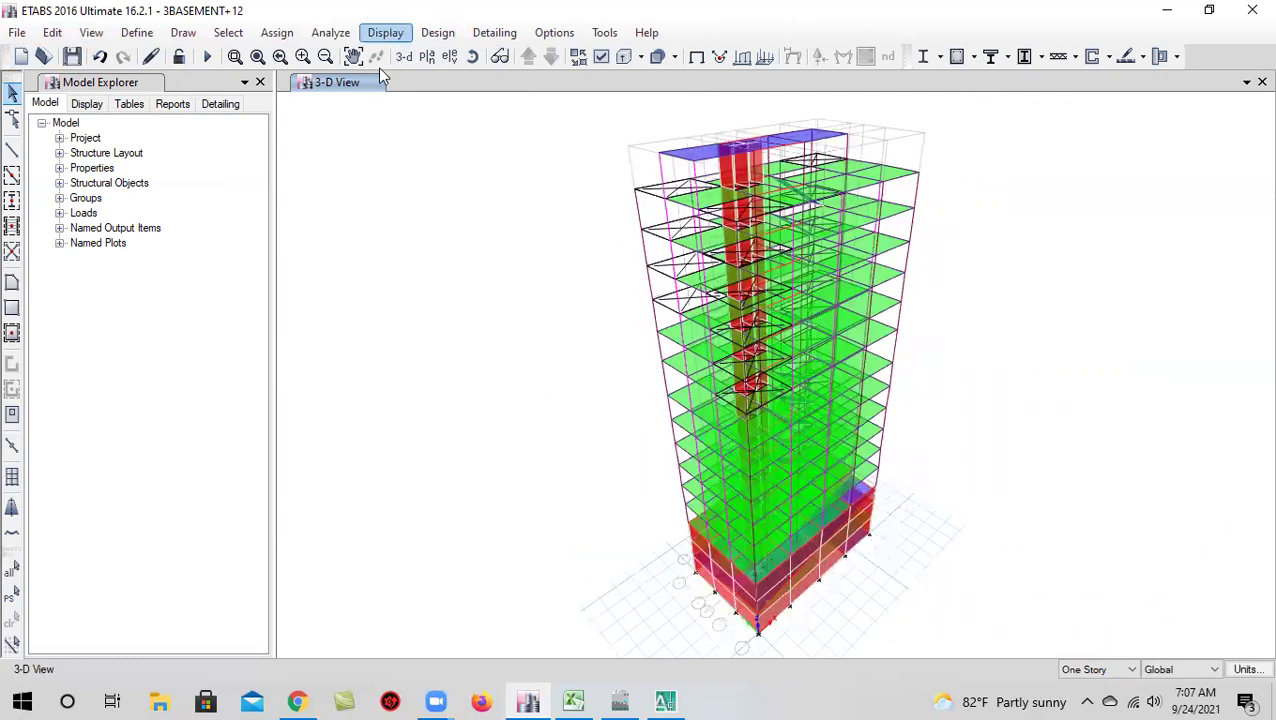
left_click(429, 57)
left_click(574, 424)
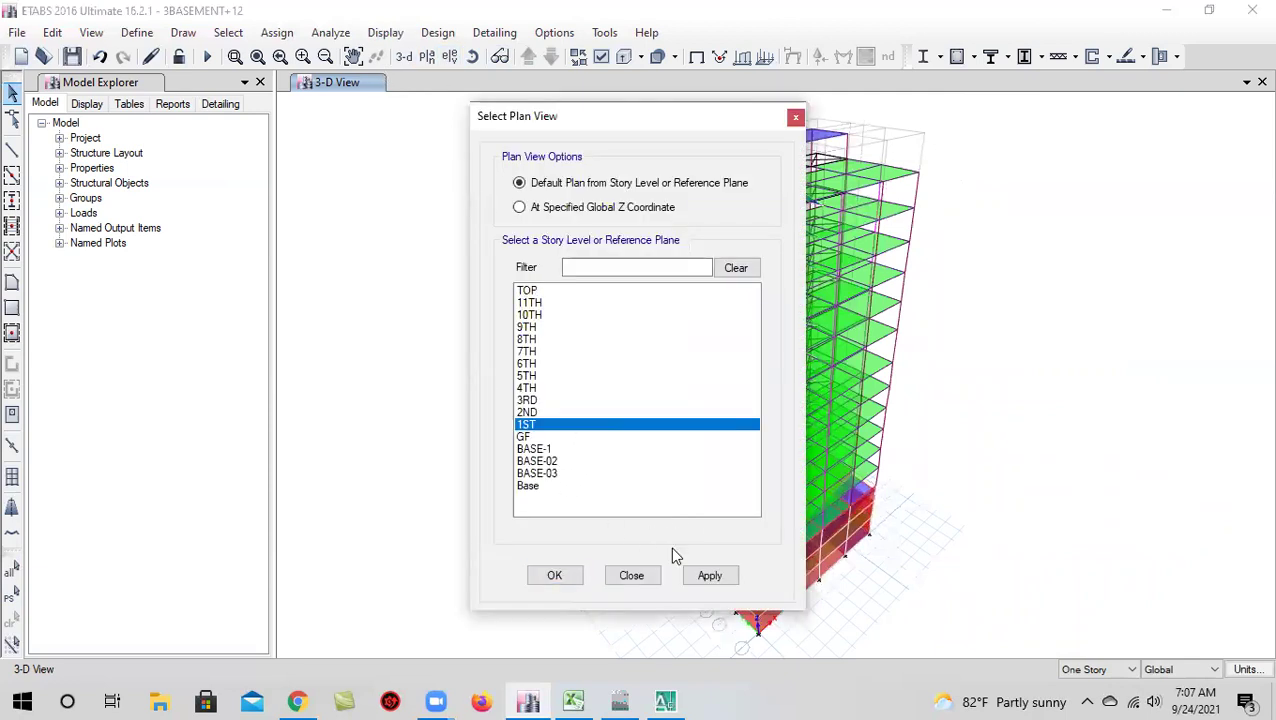
left_click(554, 575)
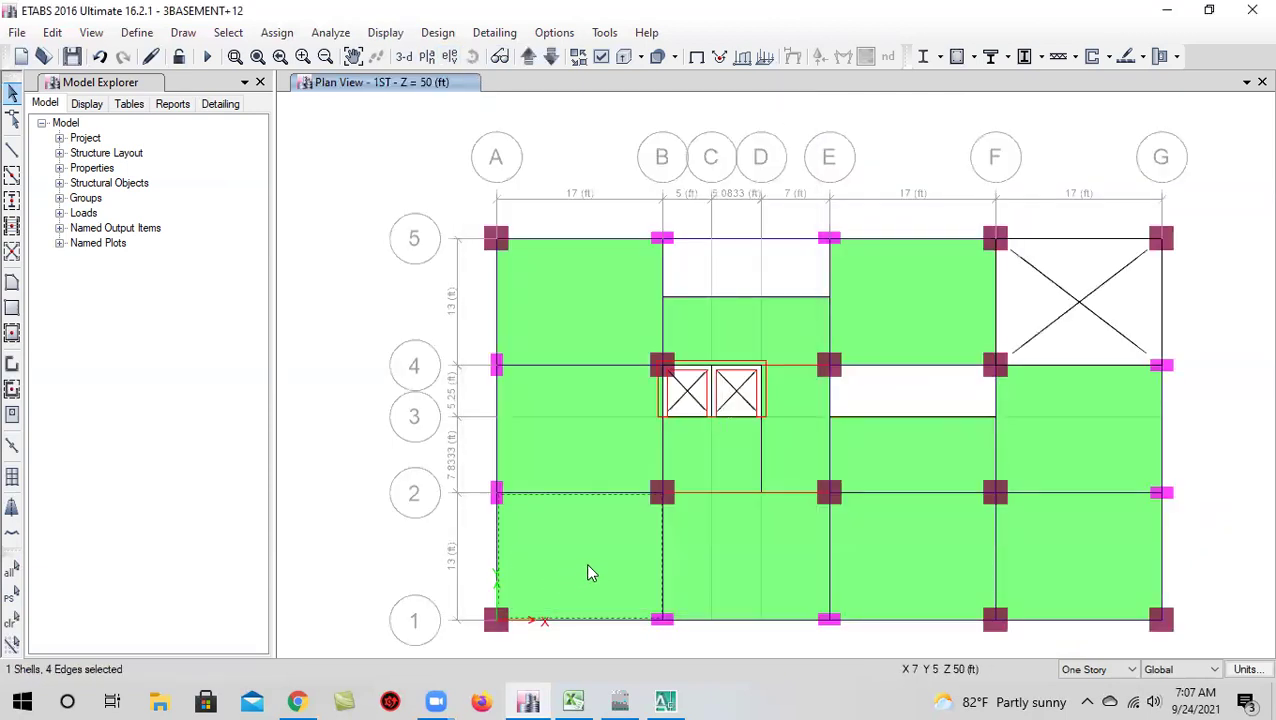
left_click(550, 57)
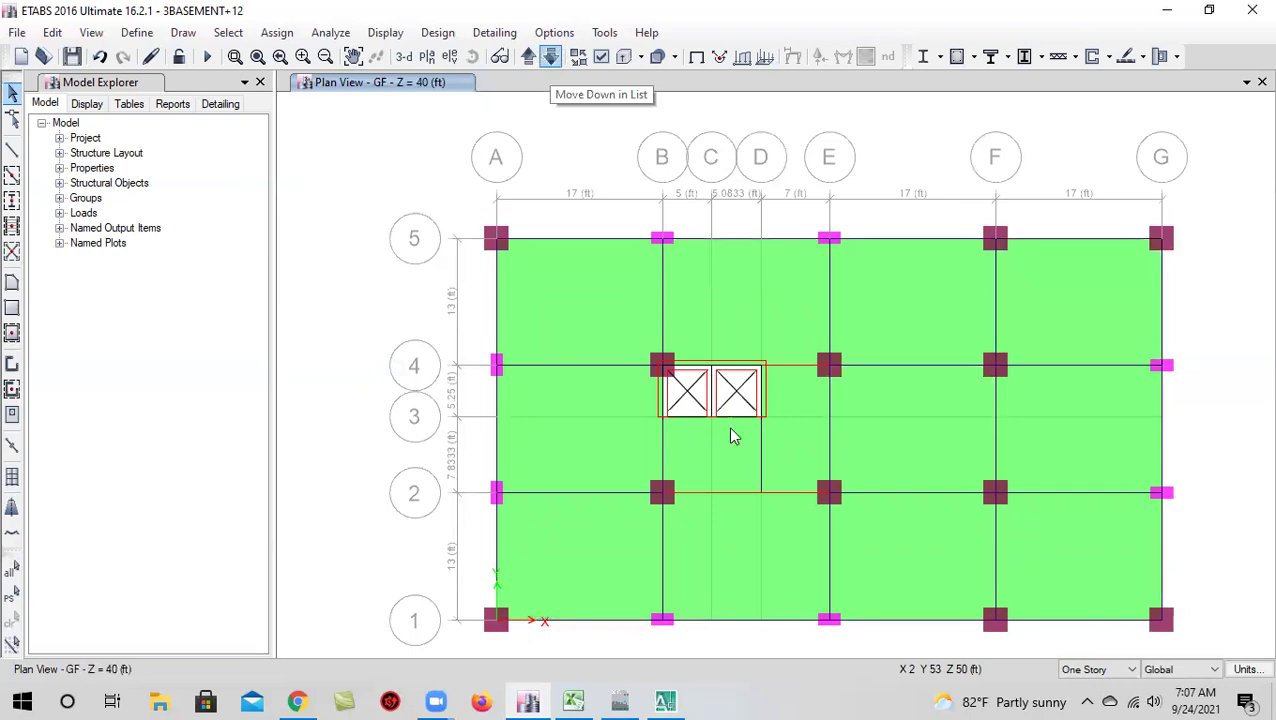
middle_click_drag(724, 444, 654, 420)
left_click(550, 57)
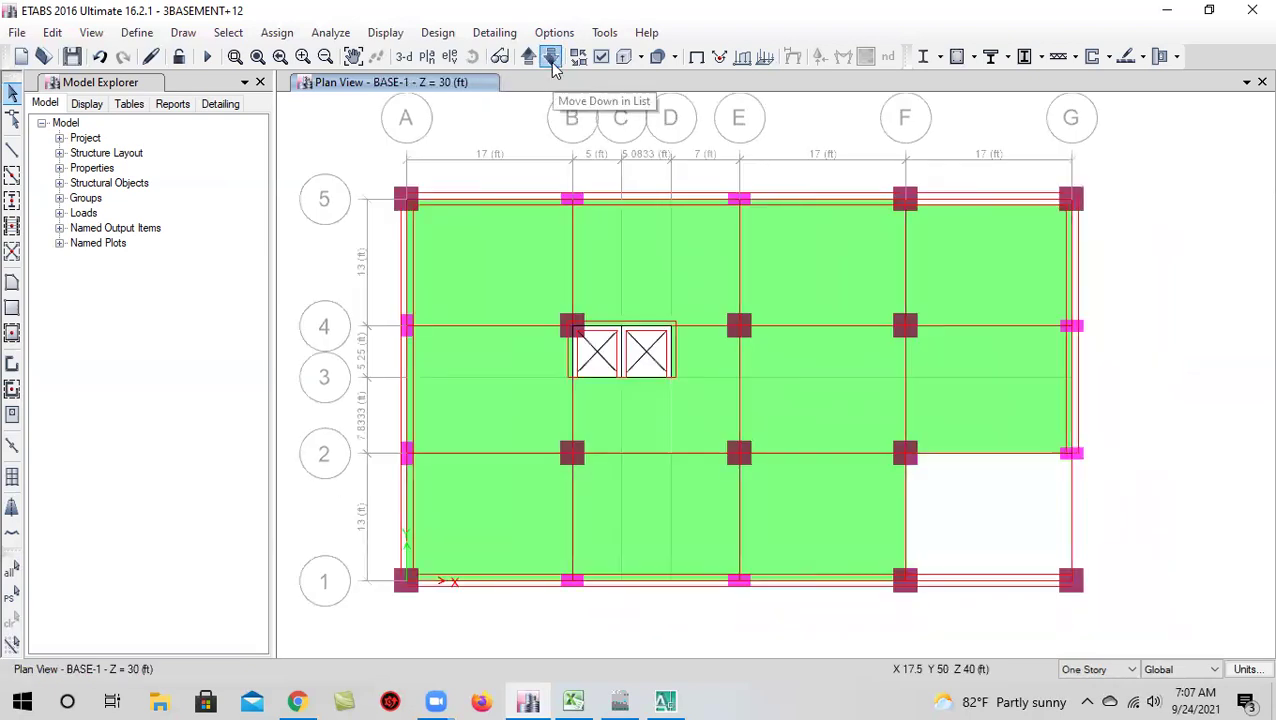
left_click(550, 57)
left_click(550, 57)
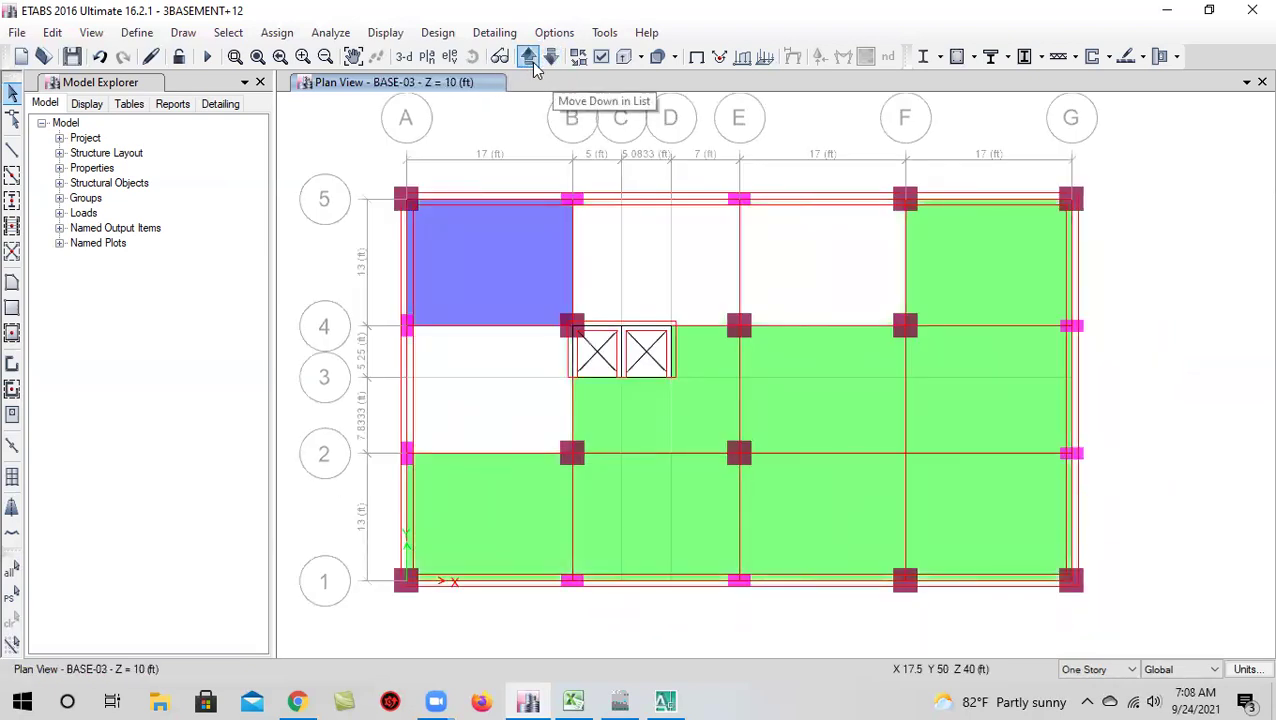
Return to the 3-D view and rotate the building to examine its floors and lift core
left_click(403, 56)
mouse_move(586, 323)
middle_mouse_down()
mouse_move(578, 355)
mouse_move(595, 342)
mouse_move(588, 304)
middle_mouse_up()
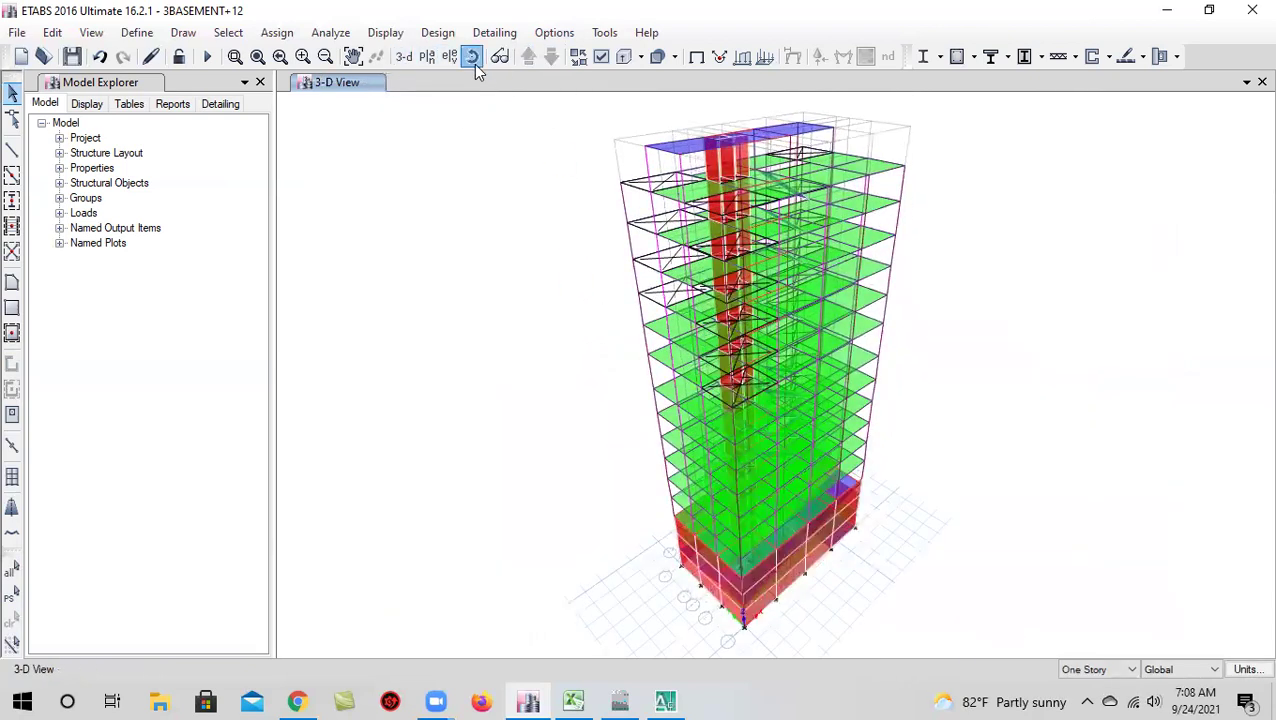
left_click(474, 58)
left_click_drag(908, 464, 897, 514)
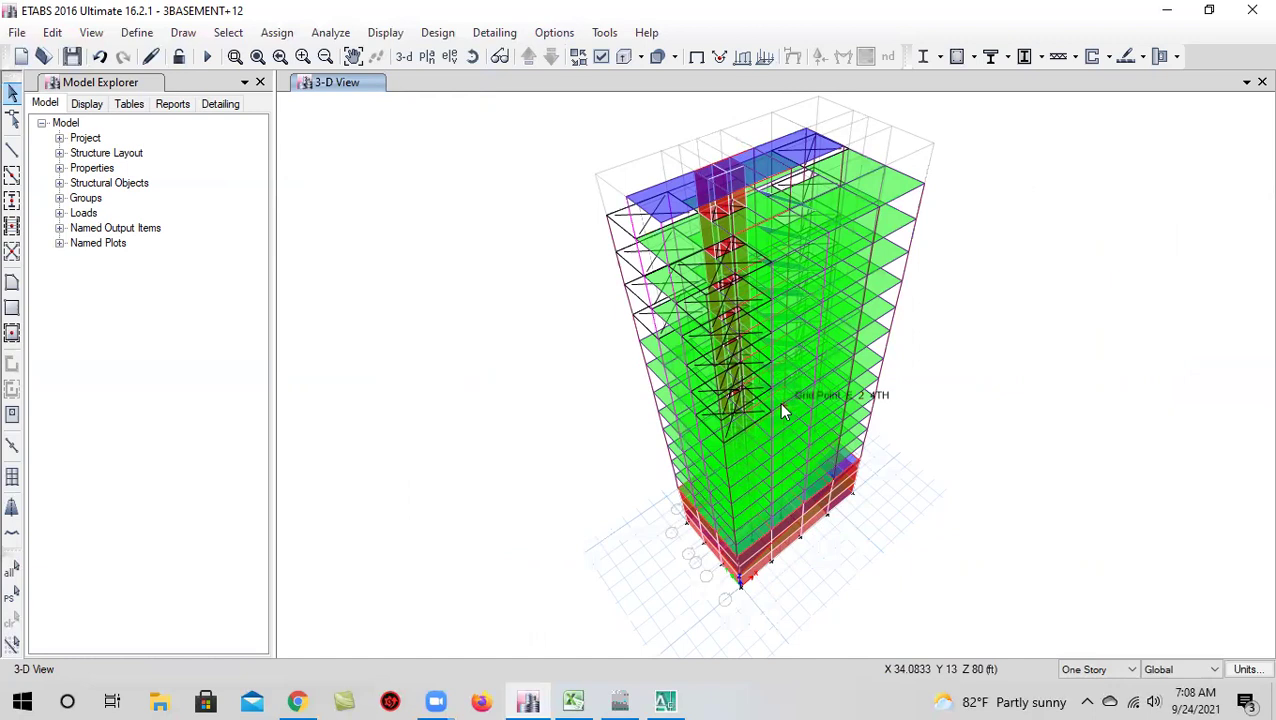
Examine the TOP and 11TH story plans, followed by the Base and BASE-03 plans
left_click(429, 57)
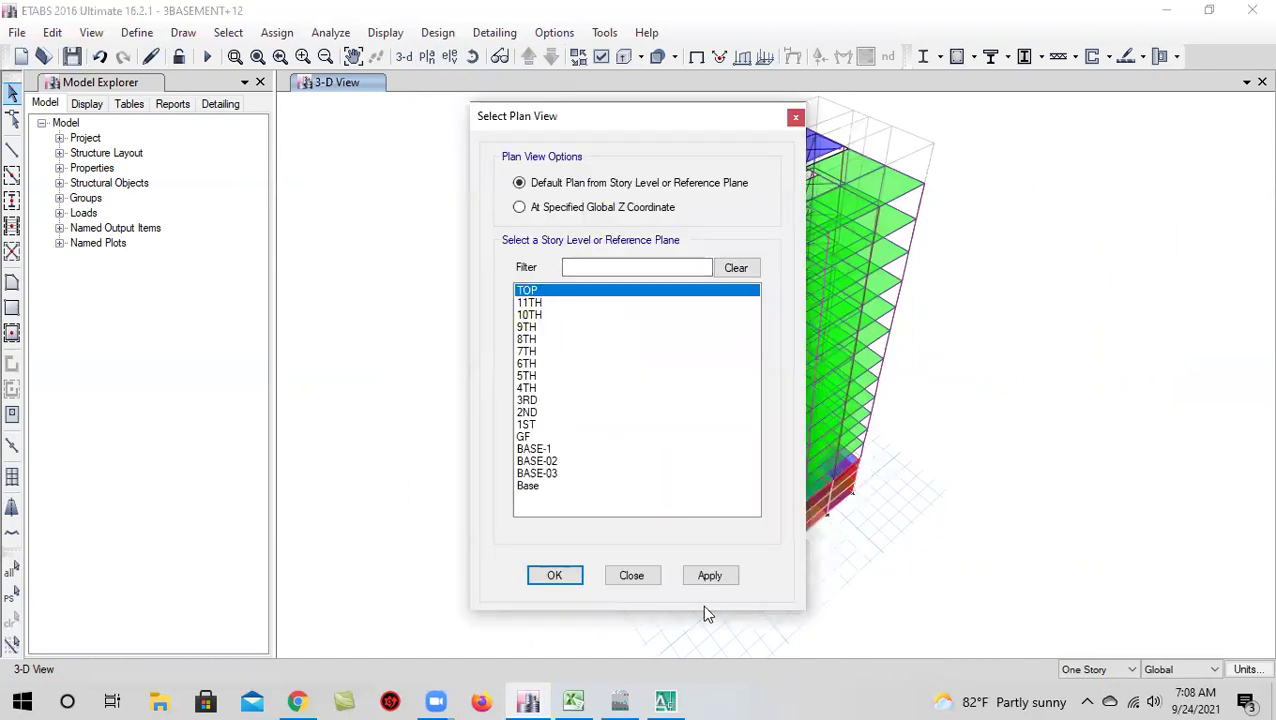
left_click(556, 575)
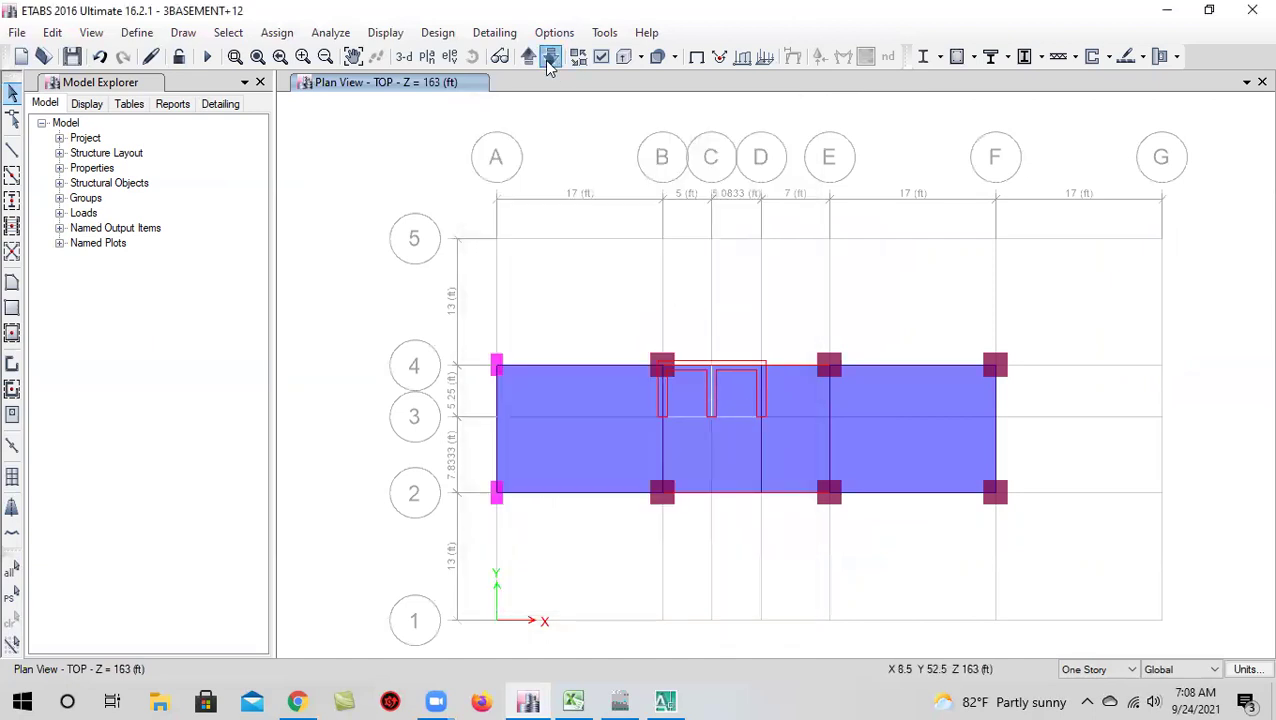
left_click(550, 57)
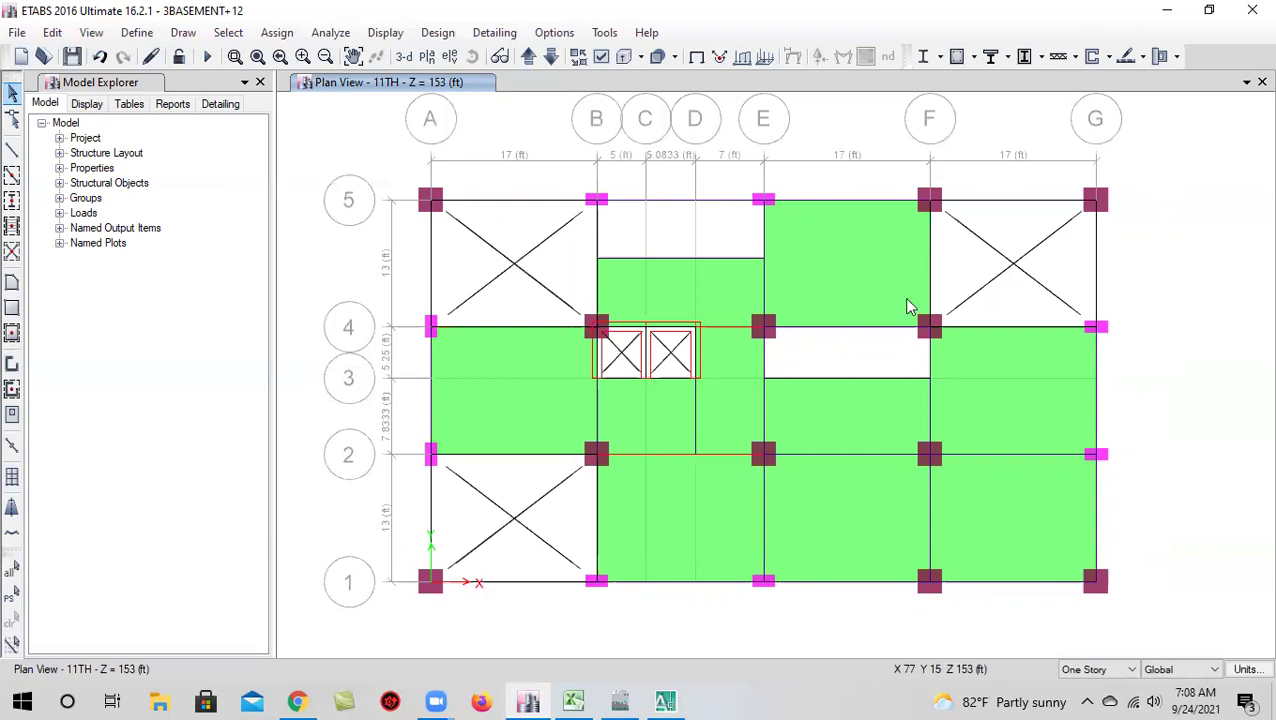
left_click(533, 66)
left_click(533, 66)
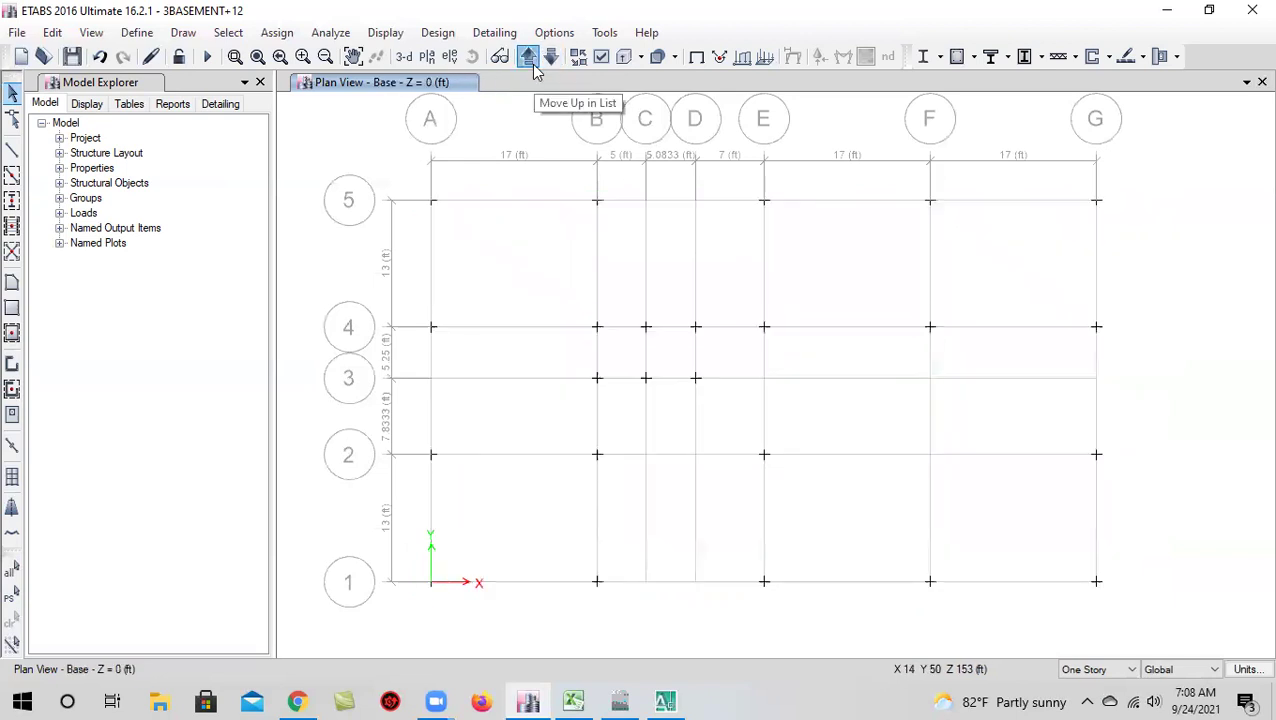
left_click(533, 66)
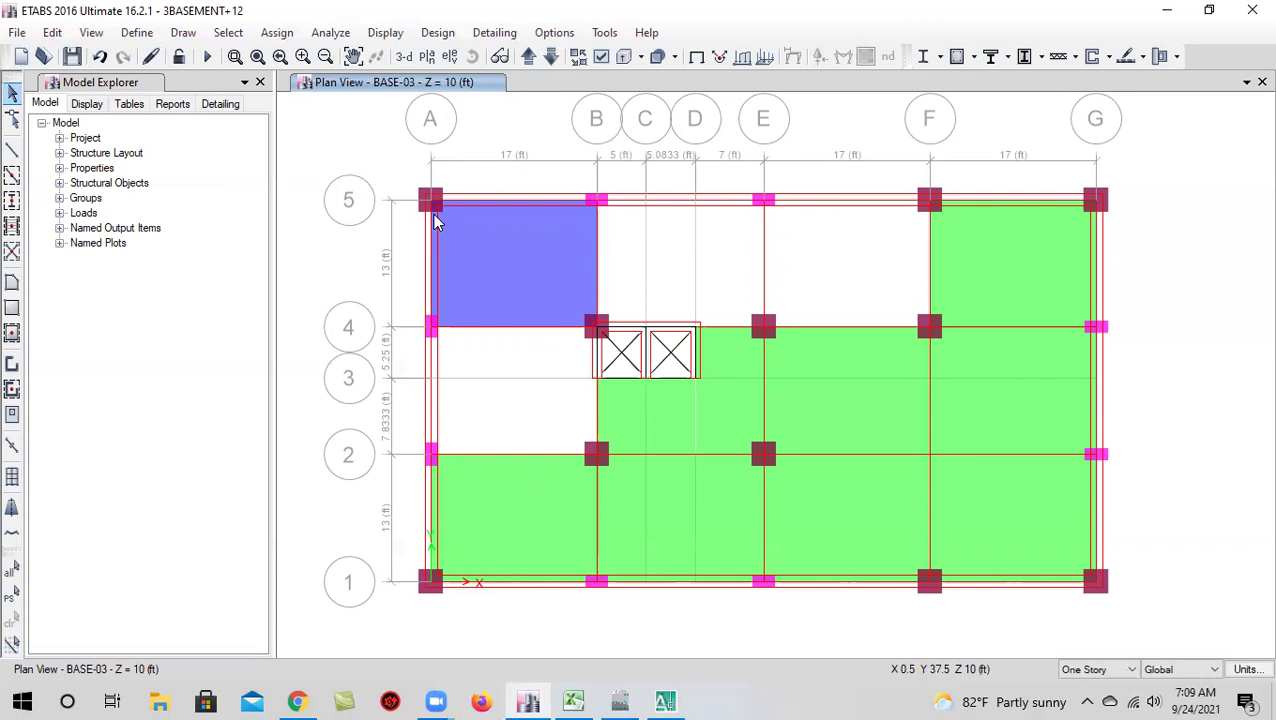
Inspect the basement walls and ramp lines in the elevations along grid lines 1 and 5
left_click(450, 57)
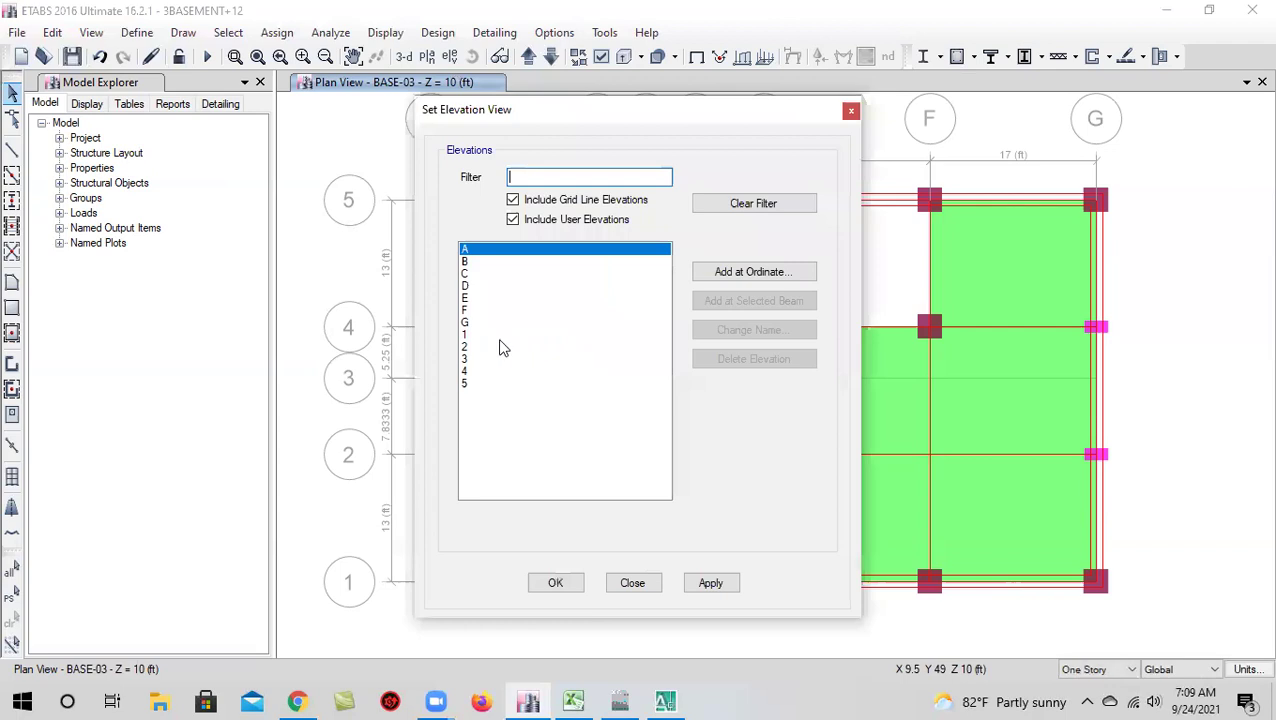
left_click(492, 334)
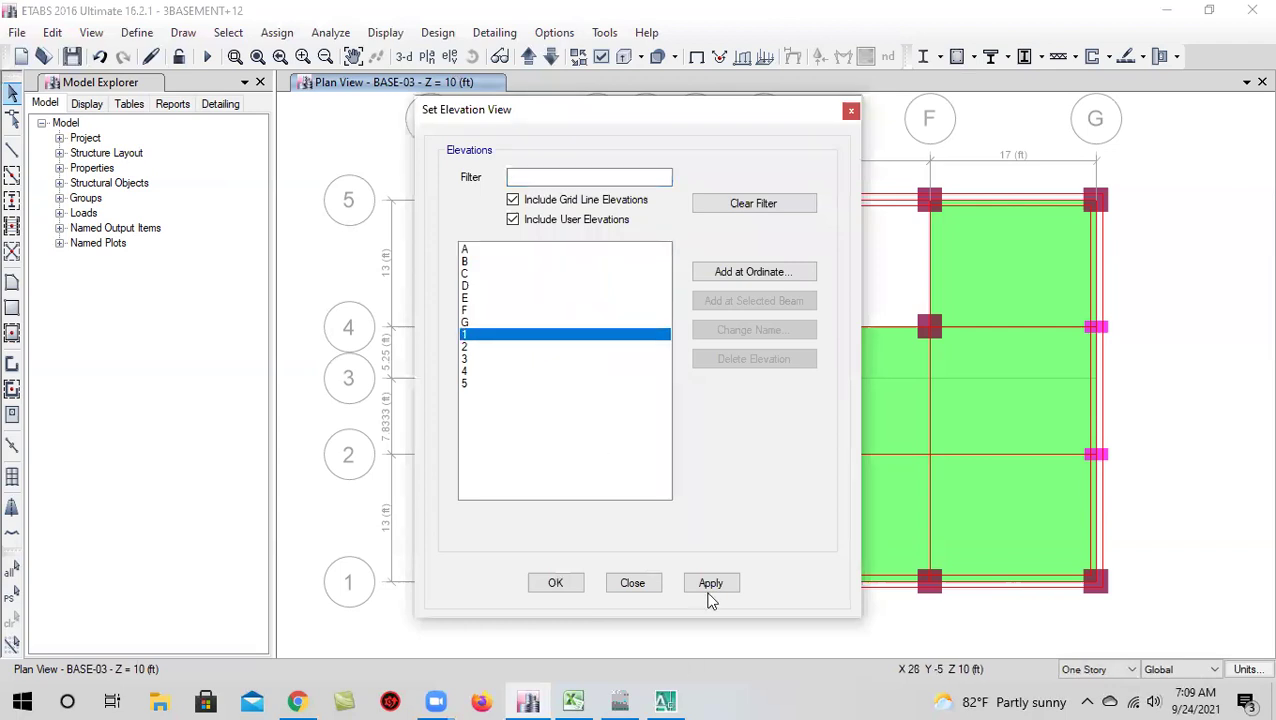
left_click(709, 586)
left_click(562, 582)
scroll(629, 508, "up", 3)
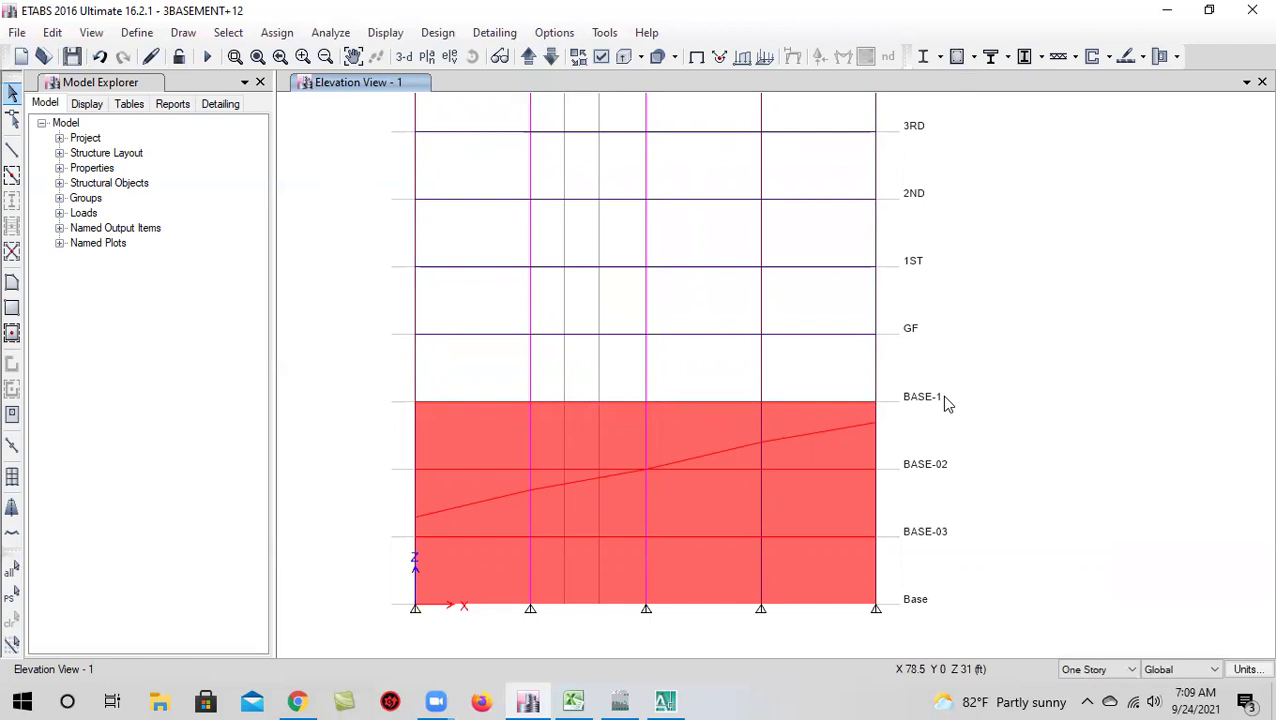
left_click(551, 56)
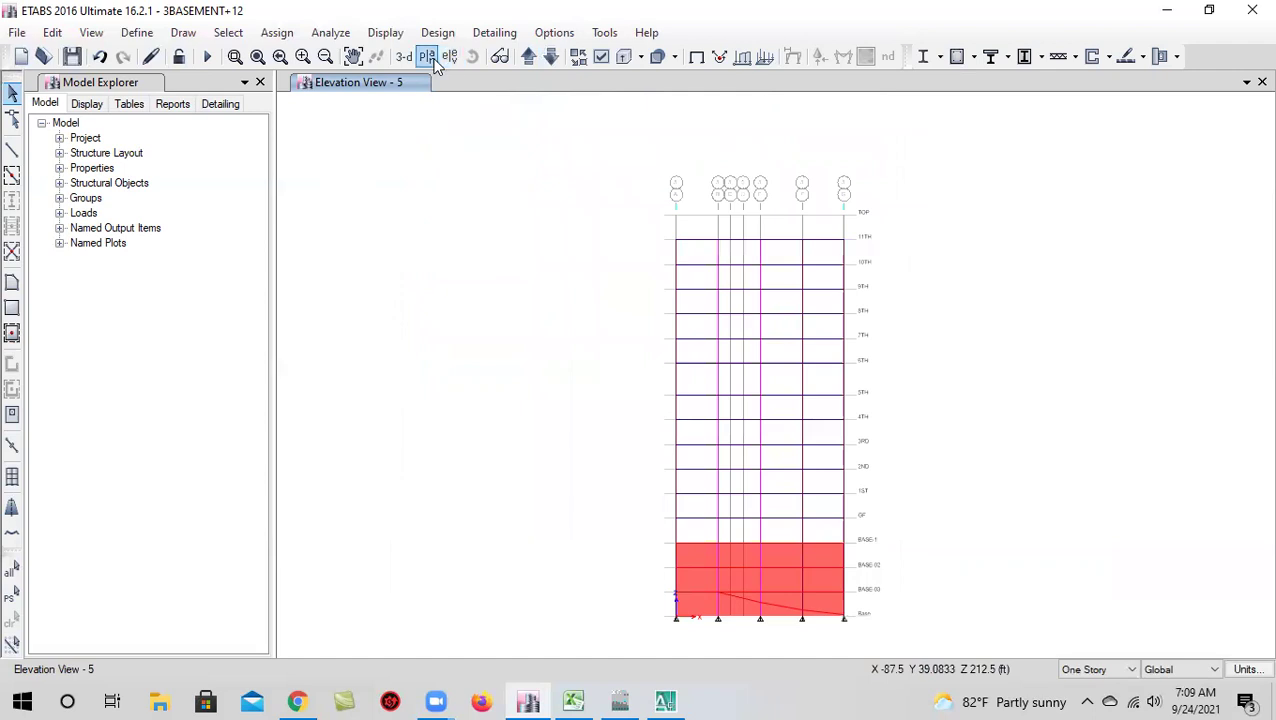
Open the BASE-03 plan and review the slab layouts story by story up to 1ST
left_click(427, 56)
left_click(570, 473)
left_click(708, 575)
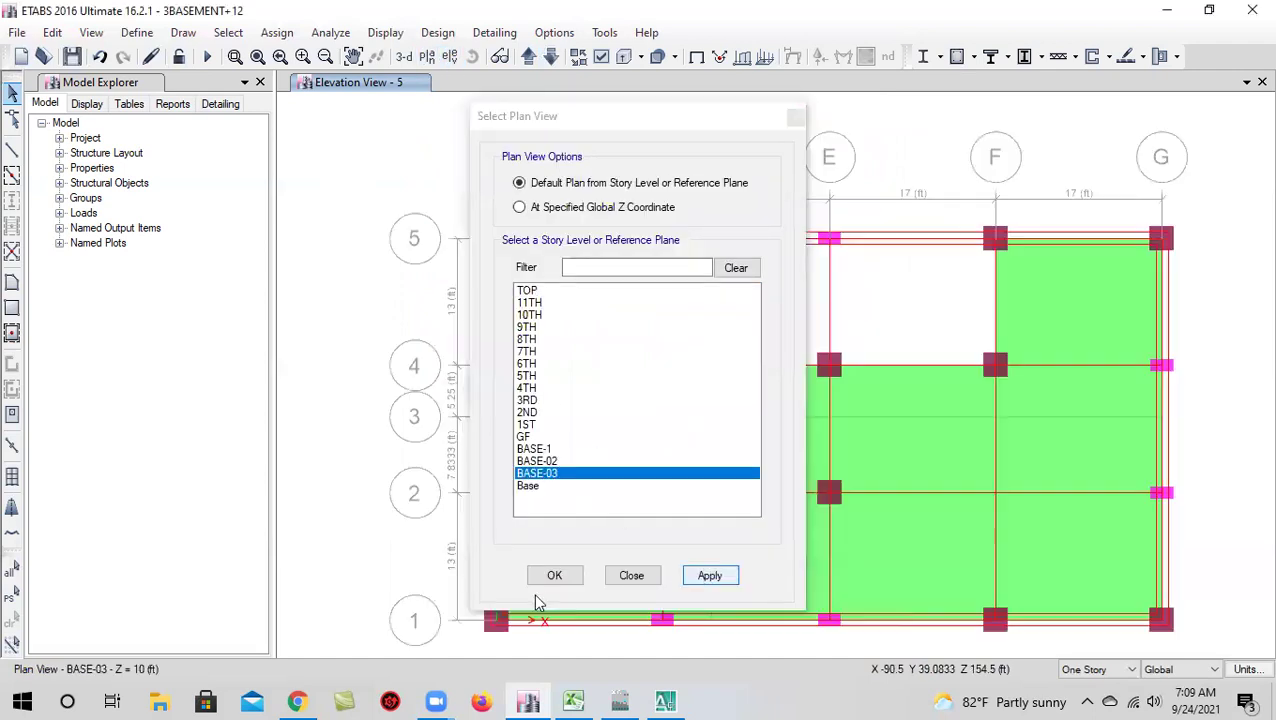
left_click(556, 576)
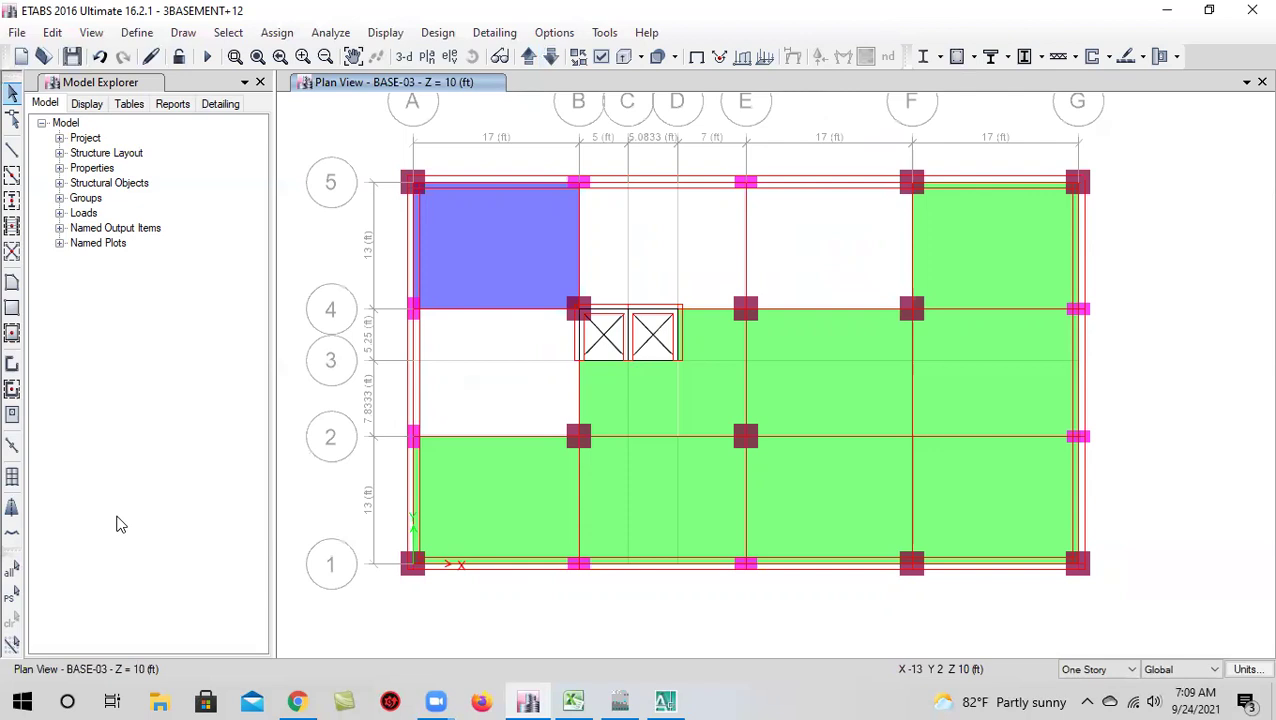
left_click(519, 70)
left_click(519, 70)
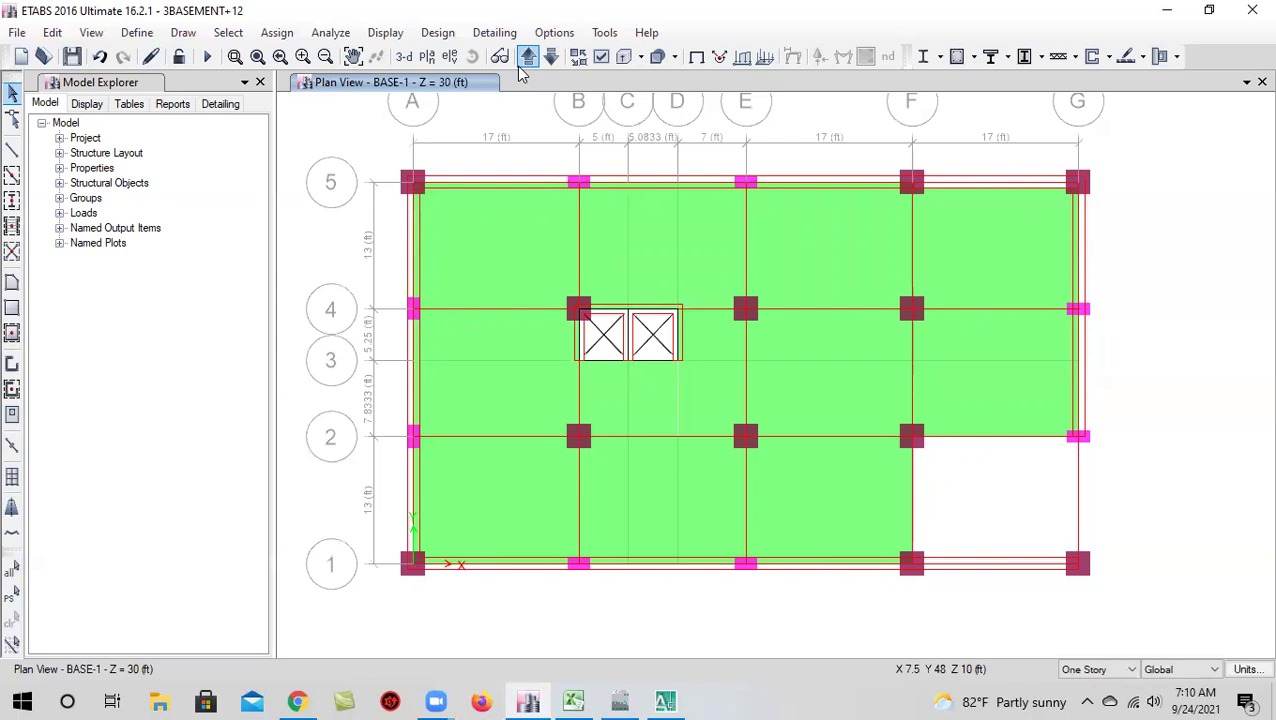
left_click(530, 60)
left_click(530, 60)
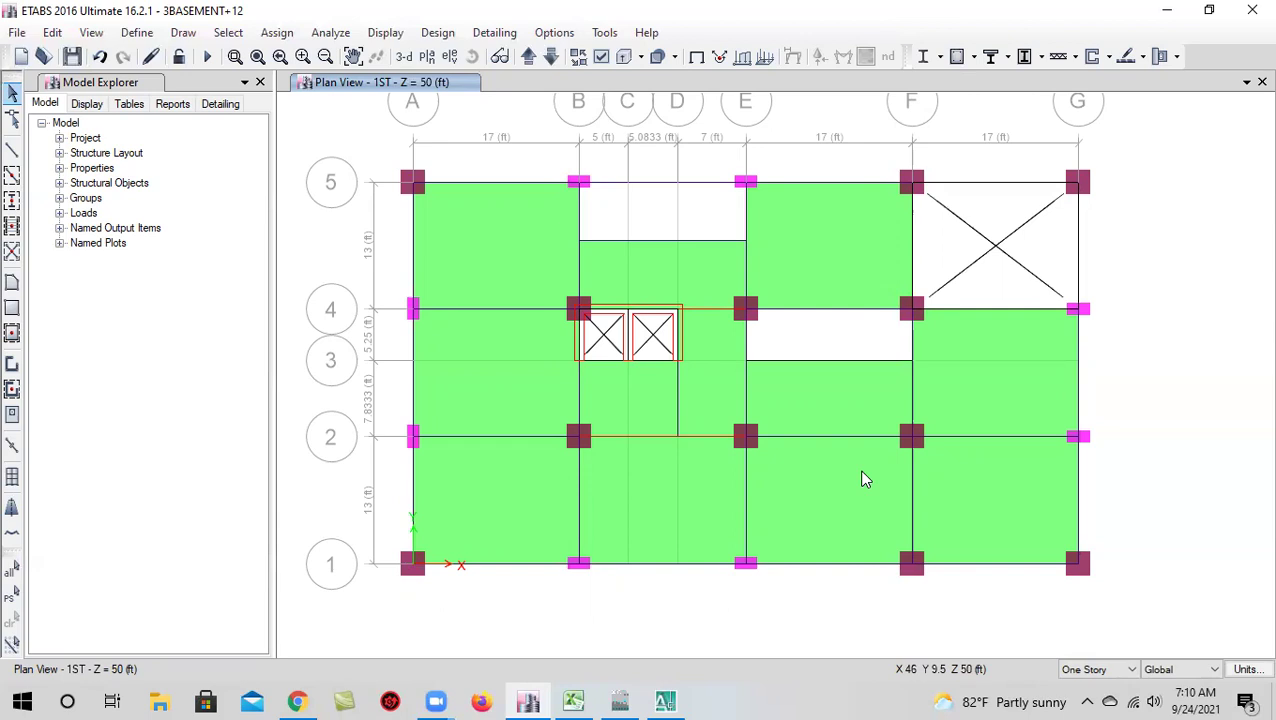
Review the typical floor plans above 1ST up to story 5TH
left_click(528, 56)
left_click(528, 56)
left_click(528, 56)
left_click(528, 56)
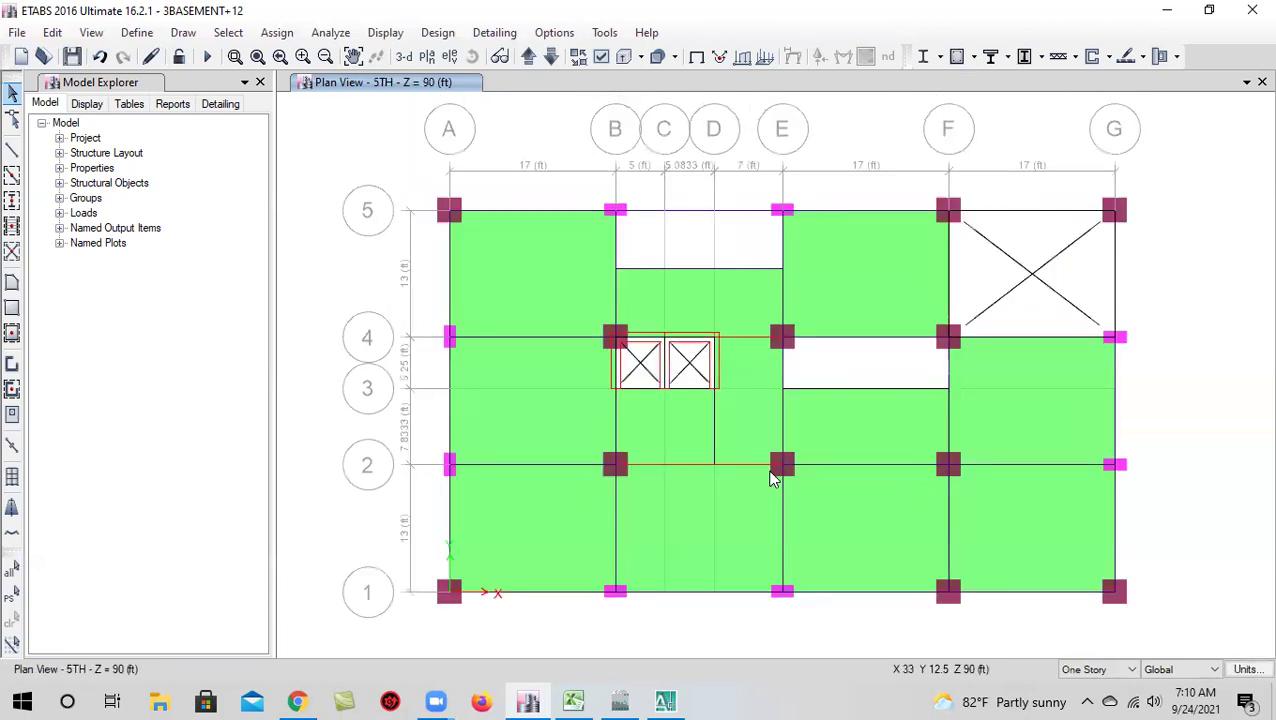
Show the model in 3-D and rotate it to view the ramp side of the building
left_click(404, 56)
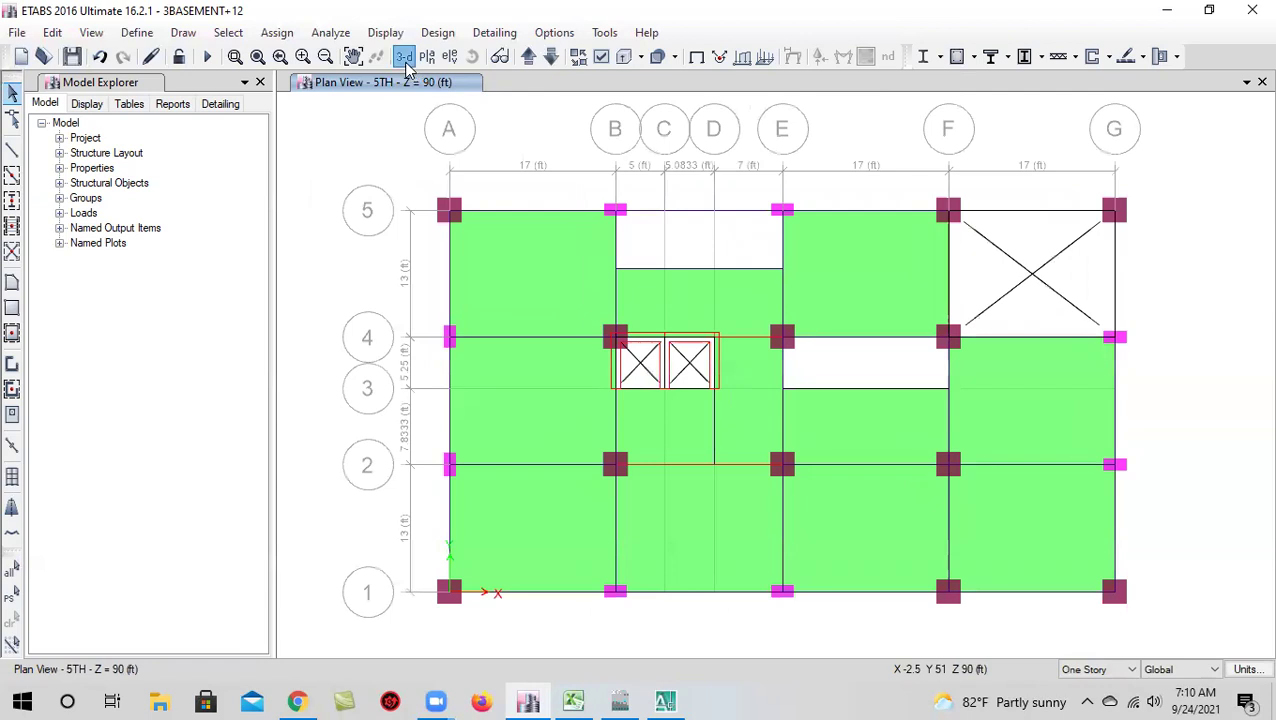
left_click(472, 56)
left_click_drag(926, 542, 641, 572)
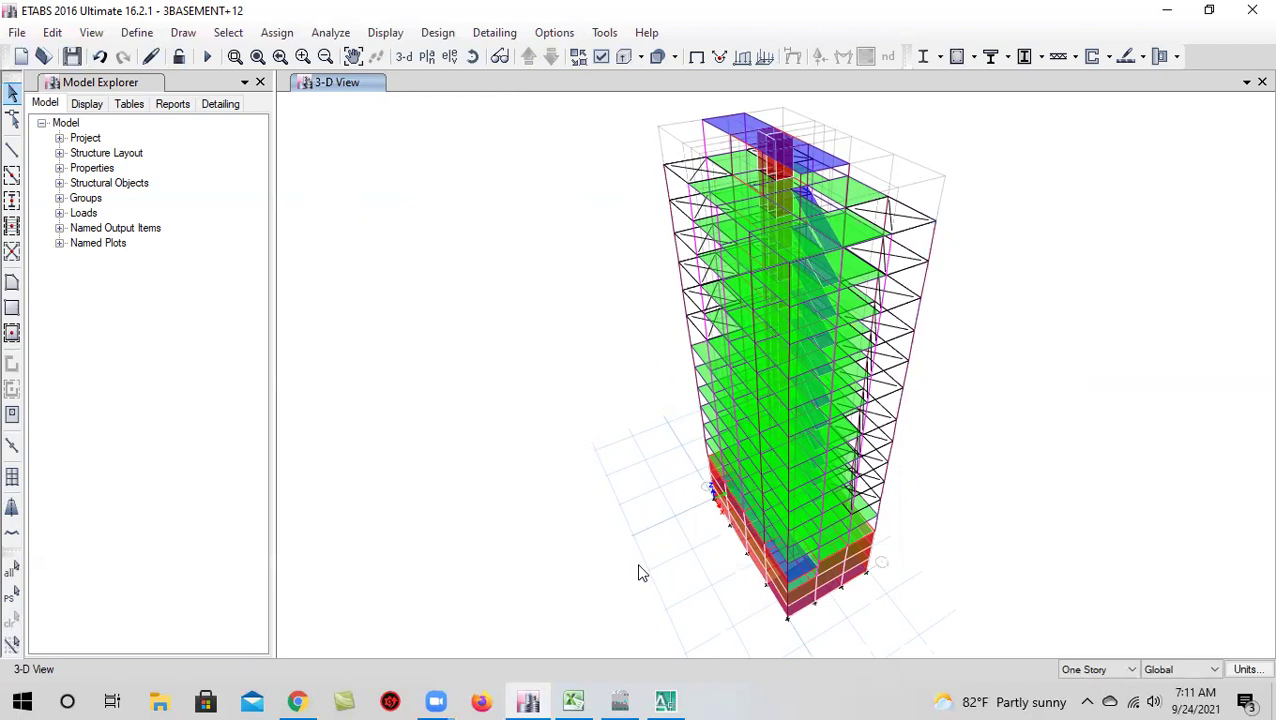
Close ETABS and close the Wind intensity calculation workbook without saving its changes
left_click(1251, 10)
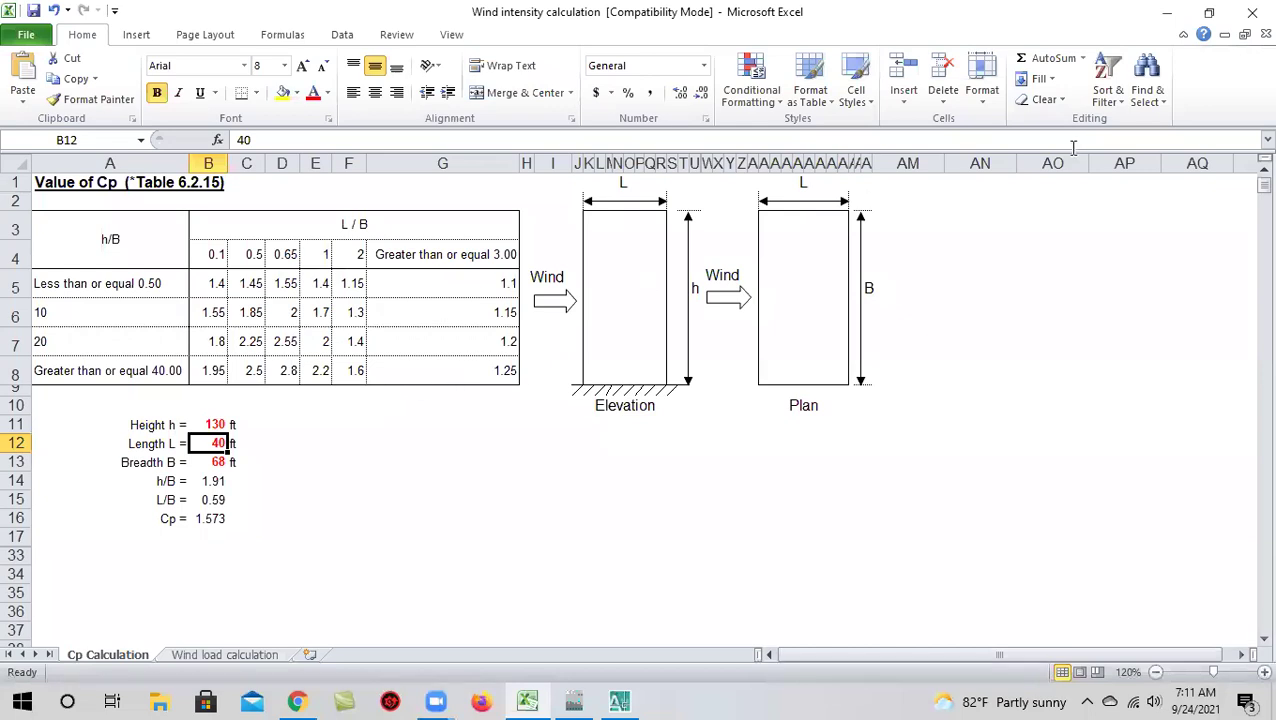
left_click(1249, 16)
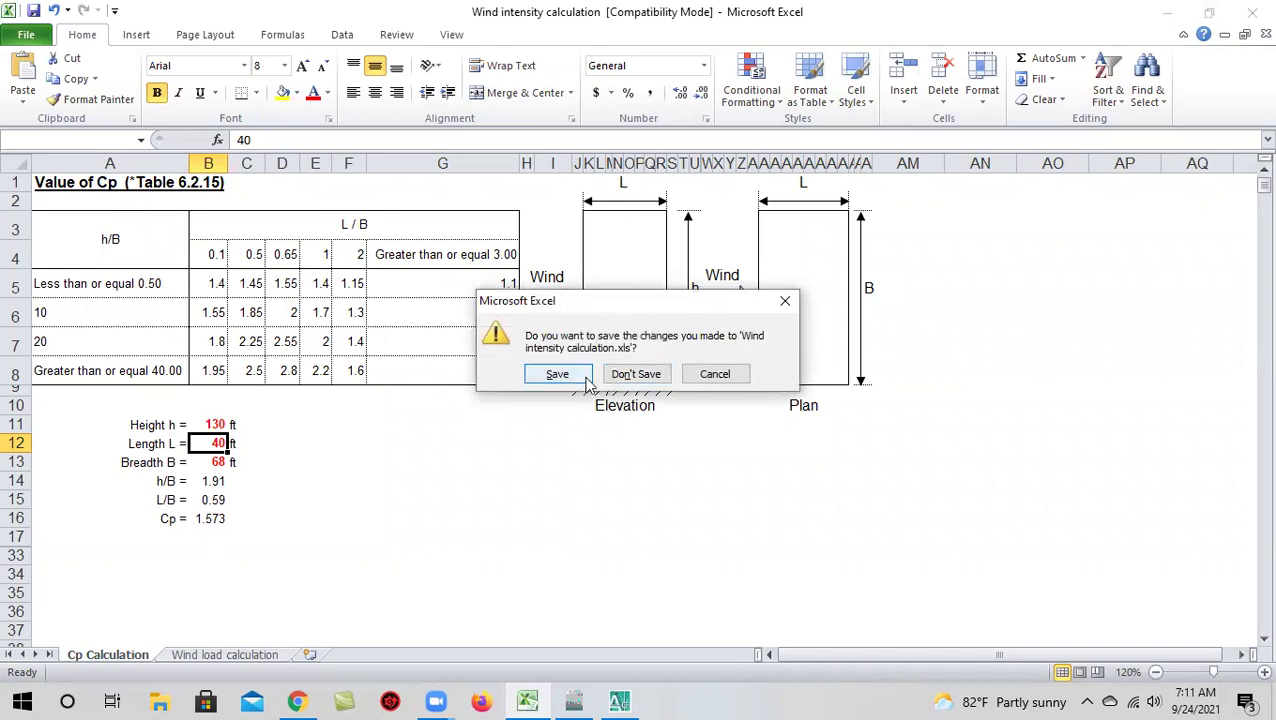
left_click(636, 374)
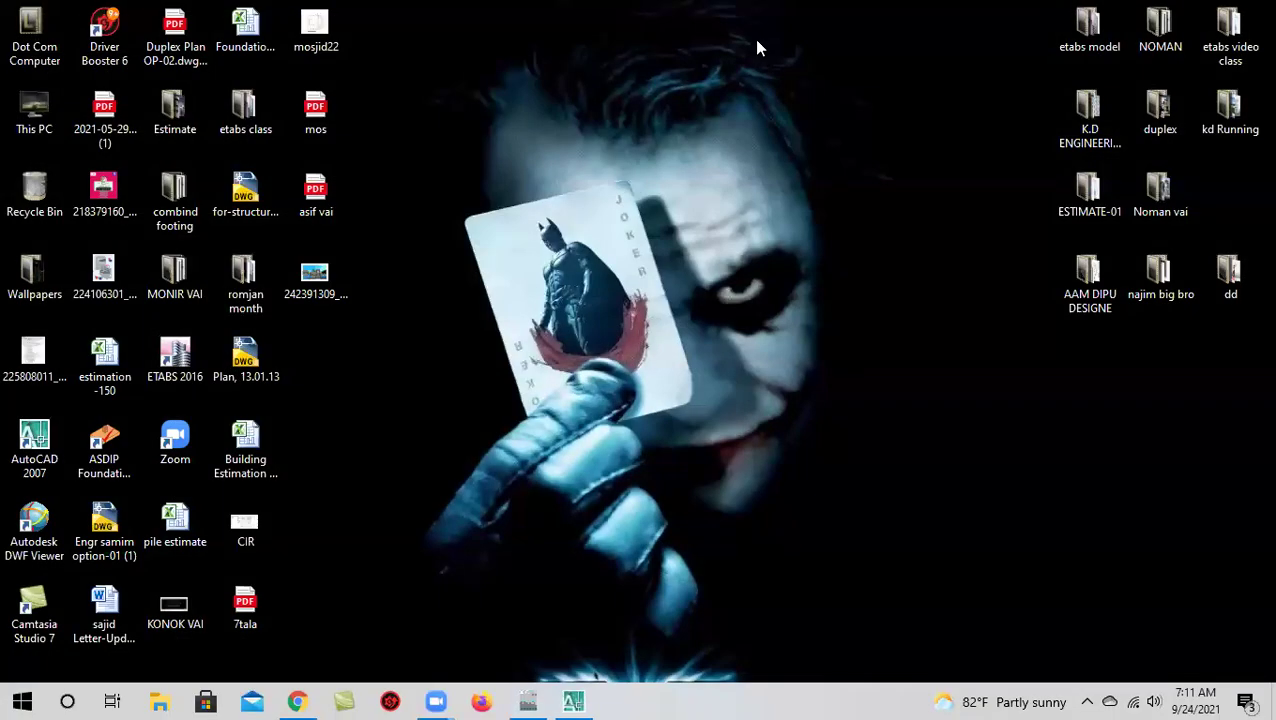